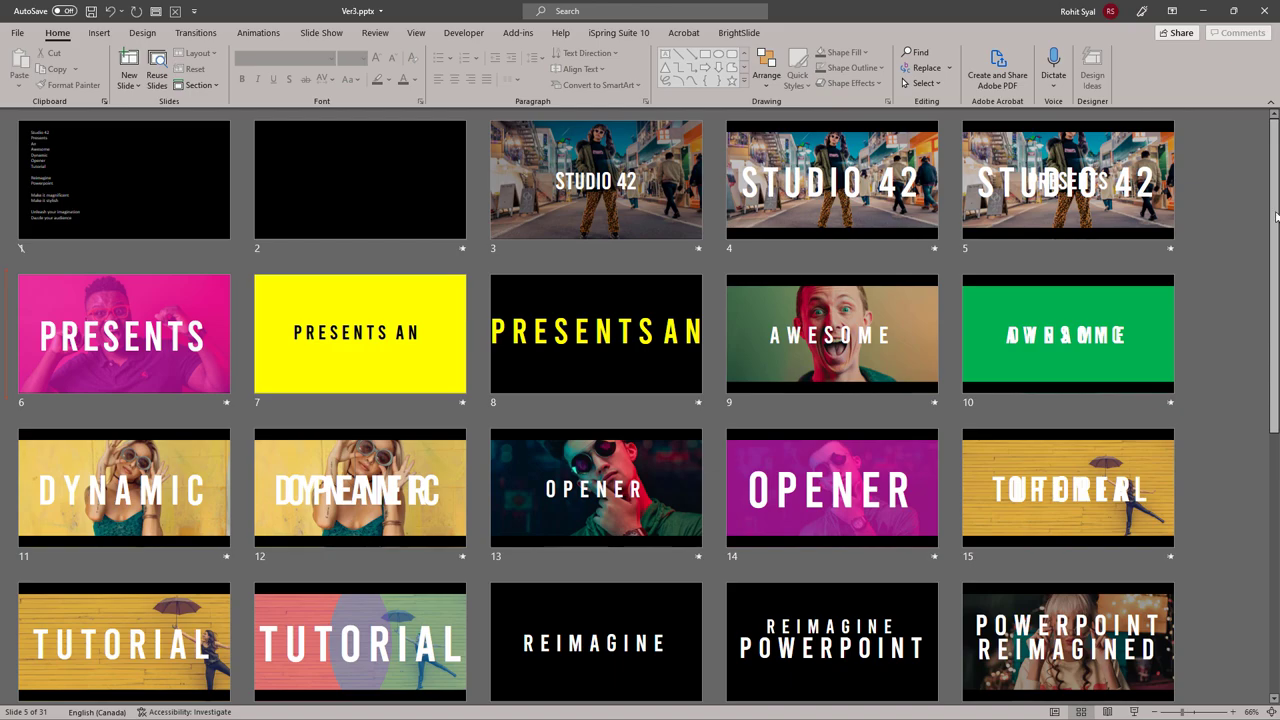
- Open slide 1 of the finished opener and go through its script lines from Studio 42 to Dazzle your audience
{"action": "mouse_move", "coordinate": [1277, 216]}
{"action": "left_mouse_down"}
{"action": "mouse_move", "coordinate": [1277, 441]}
{"action": "mouse_move", "coordinate": [1277, 207]}
{"action": "left_mouse_up"}
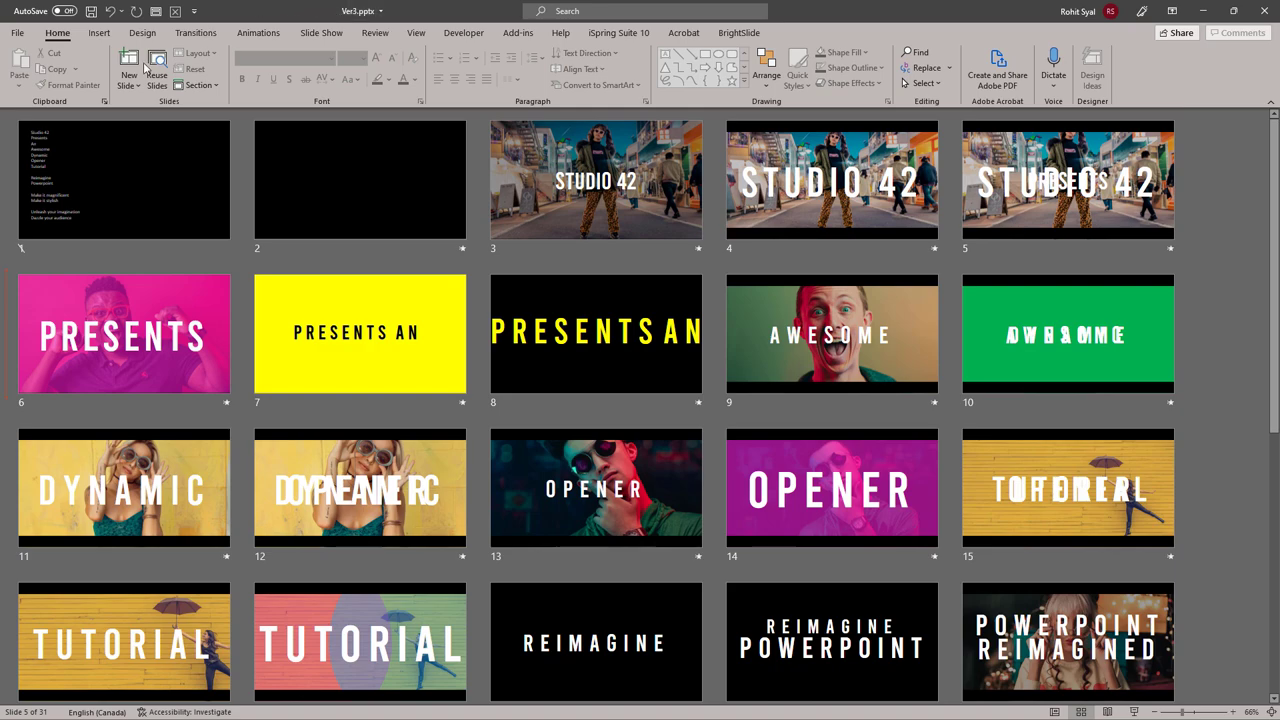
{"action": "left_click", "coordinate": [59, 181]}
{"action": "double_click", "coordinate": [59, 181]}
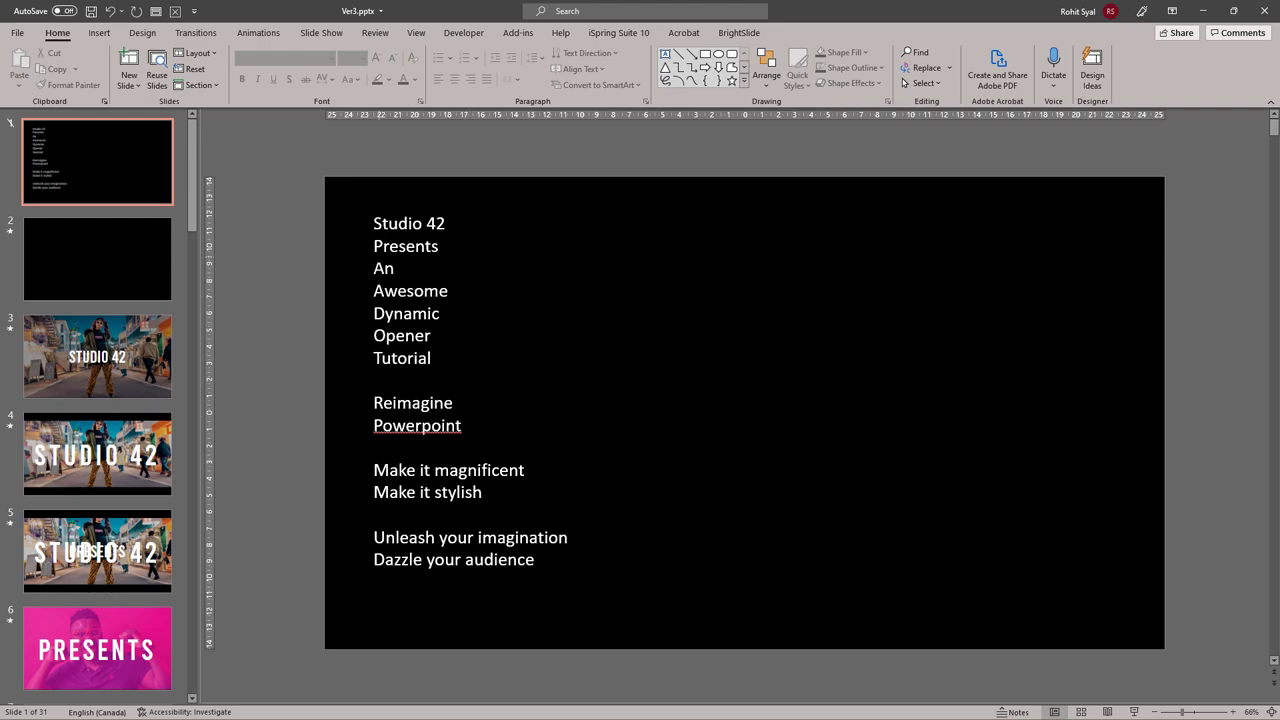
{"action": "left_click", "coordinate": [374, 246]}
{"action": "left_click", "coordinate": [374, 268]}
{"action": "left_click", "coordinate": [374, 291]}
{"action": "left_click", "coordinate": [374, 336]}
{"action": "key", "text": "Down"}
{"action": "key", "text": "Down"}
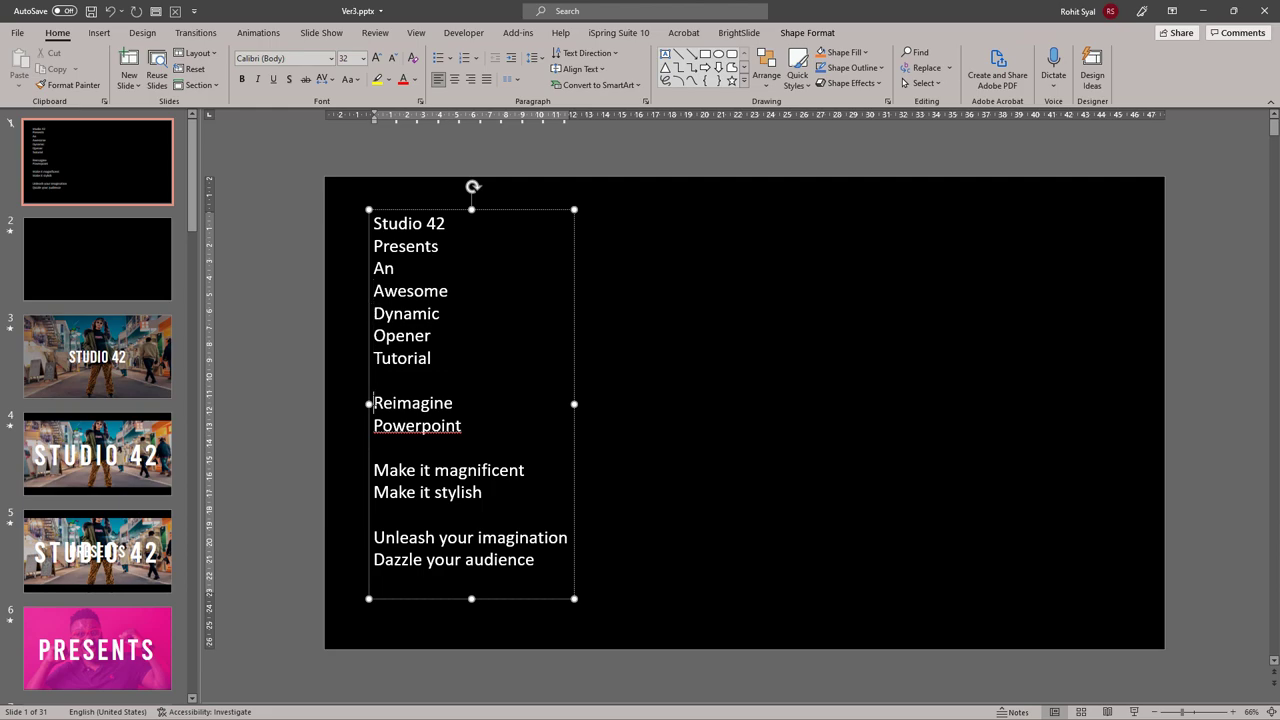
{"action": "key", "text": "Down"}
{"action": "key", "text": "Down"}
{"action": "left_click", "coordinate": [385, 537]}
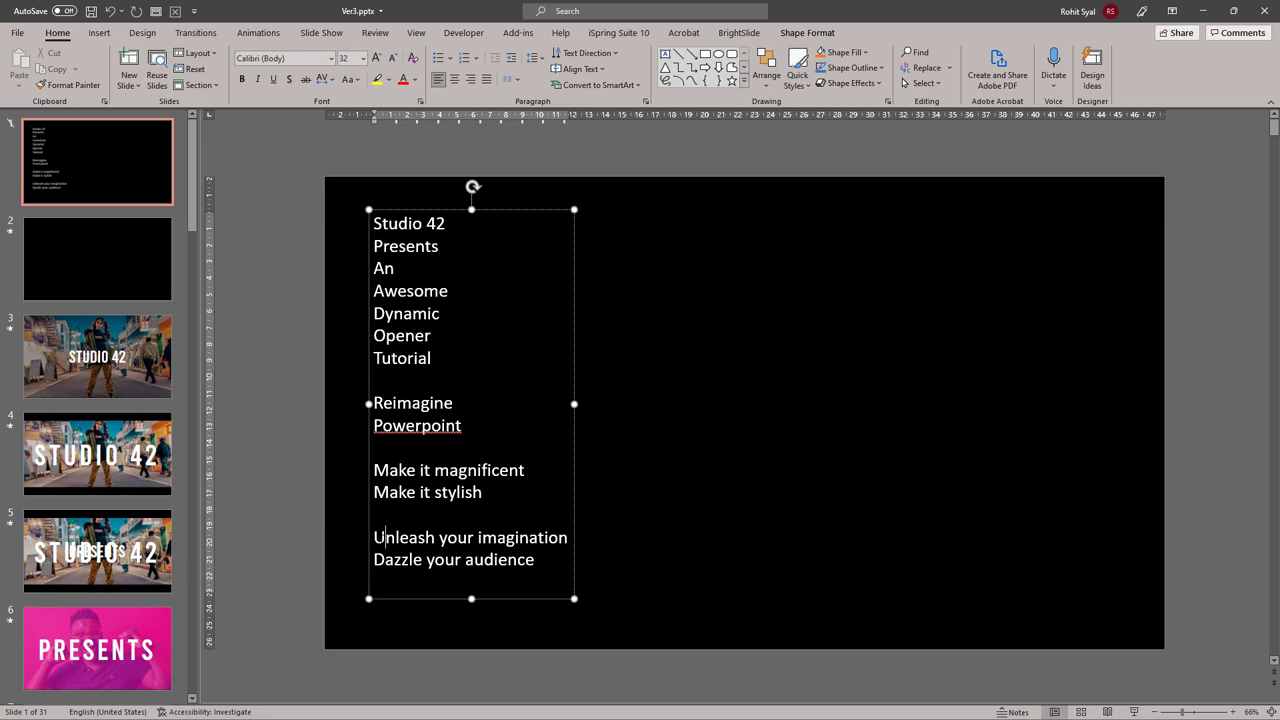
{"action": "left_click", "coordinate": [333, 545]}
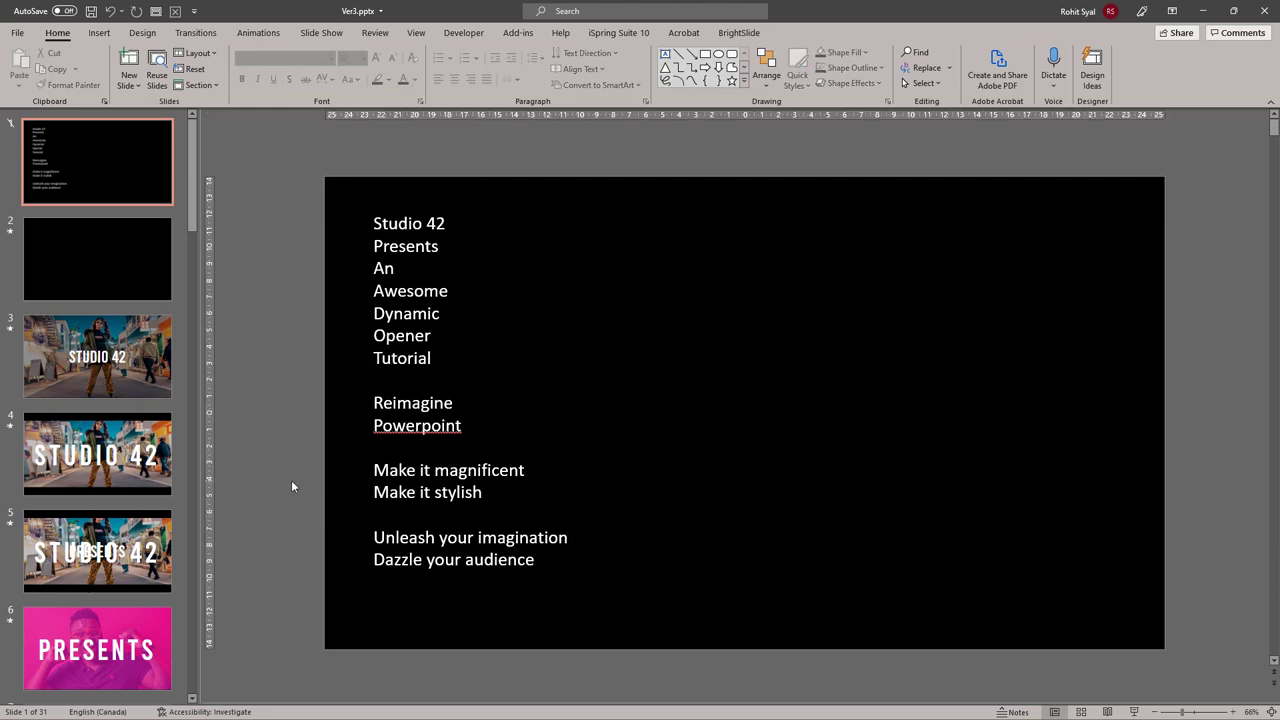
- Examine how text and pictures are arranged on slides 3, 4, 5, 11 and 12 of the finished opener
{"action": "left_click", "coordinate": [139, 379]}
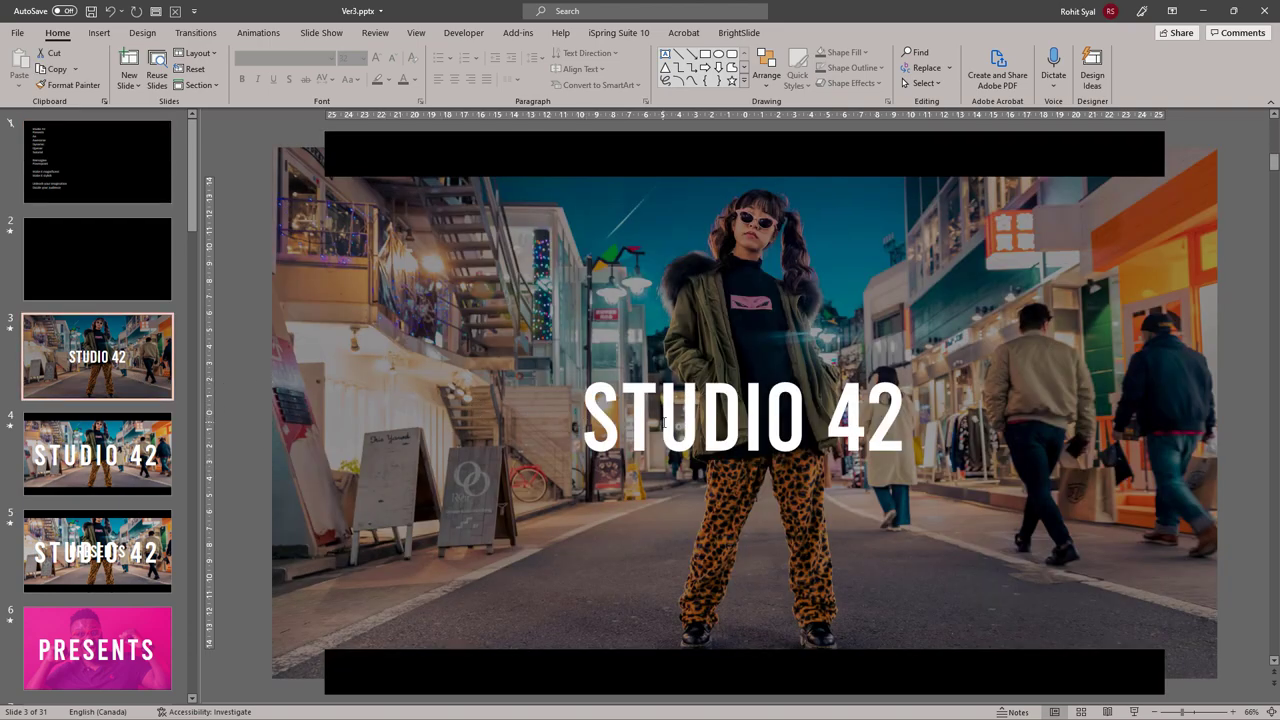
{"action": "scroll", "coordinate": [663, 422], "scroll_direction": "down", "scroll_amount": 1}
{"action": "scroll", "coordinate": [663, 422], "scroll_direction": "down", "scroll_amount": 1}
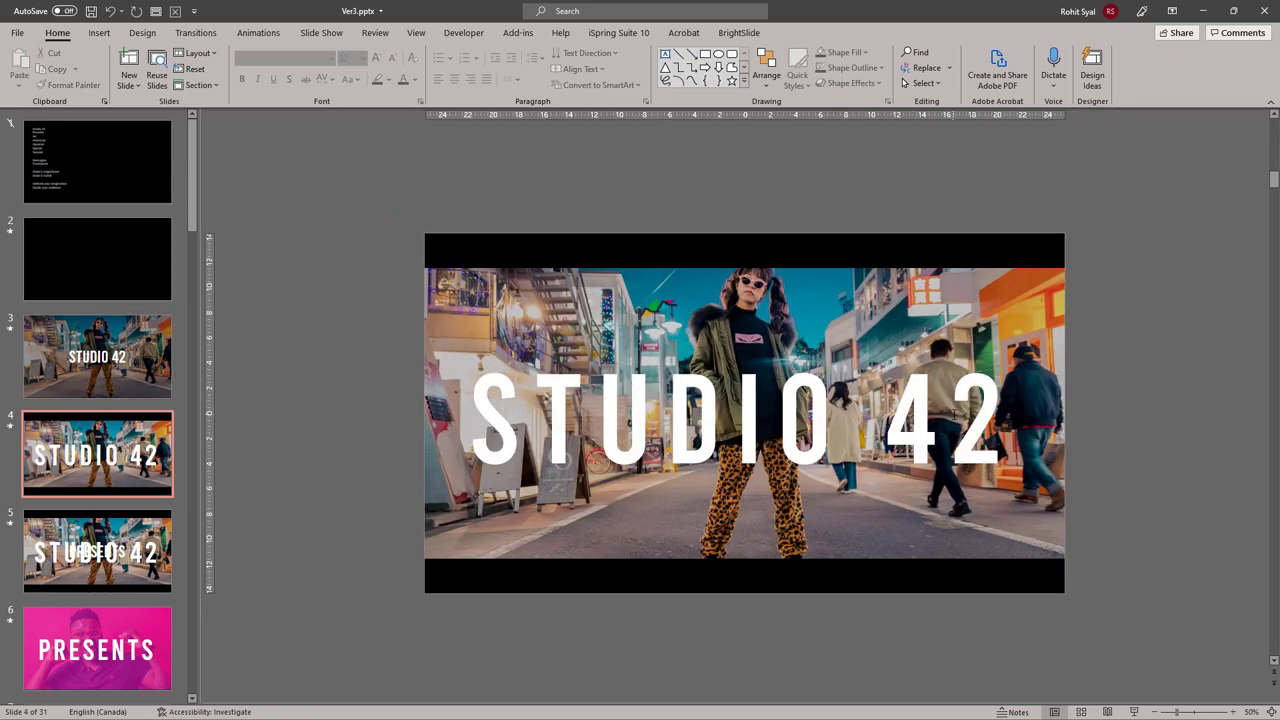
{"action": "scroll", "coordinate": [953, 416], "scroll_direction": "up", "scroll_amount": 1}
{"action": "scroll", "coordinate": [953, 416], "scroll_direction": "down", "scroll_amount": 1}
{"action": "scroll", "coordinate": [953, 416], "scroll_direction": "down", "scroll_amount": 1}
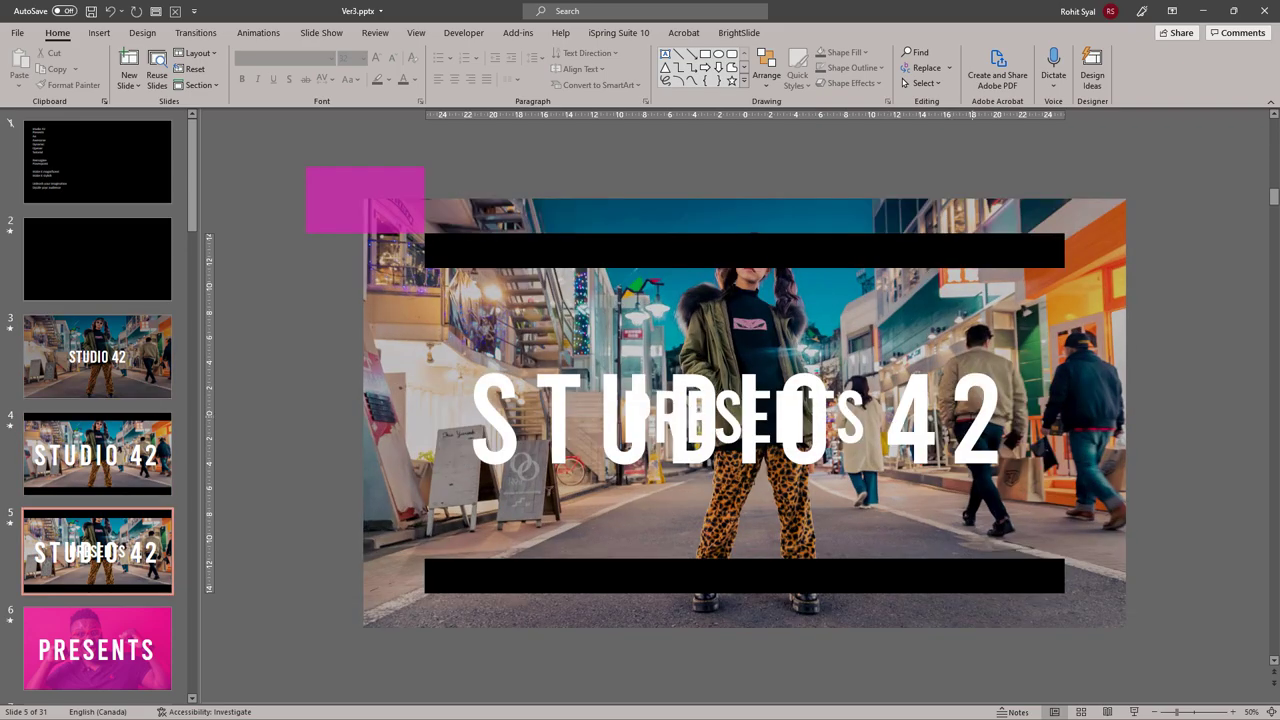
{"action": "scroll", "coordinate": [90, 414], "scroll_direction": "down", "scroll_amount": 6}
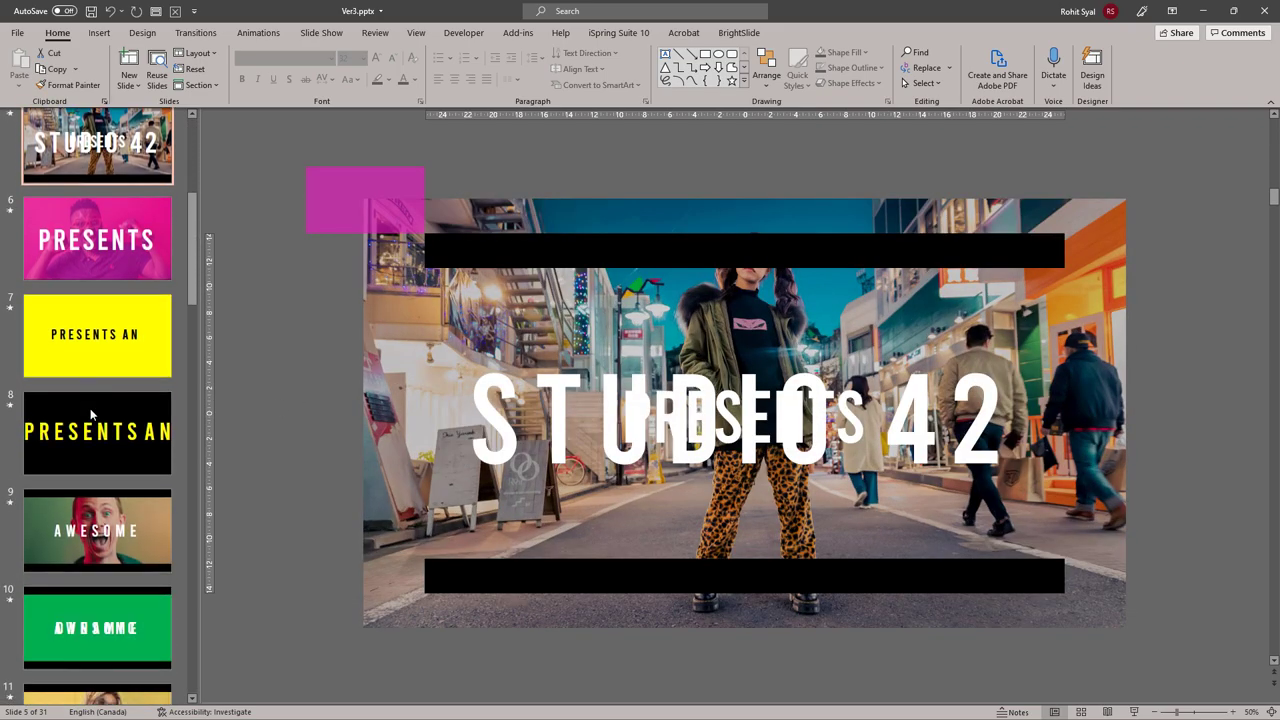
{"action": "scroll", "coordinate": [90, 414], "scroll_direction": "down", "scroll_amount": 1}
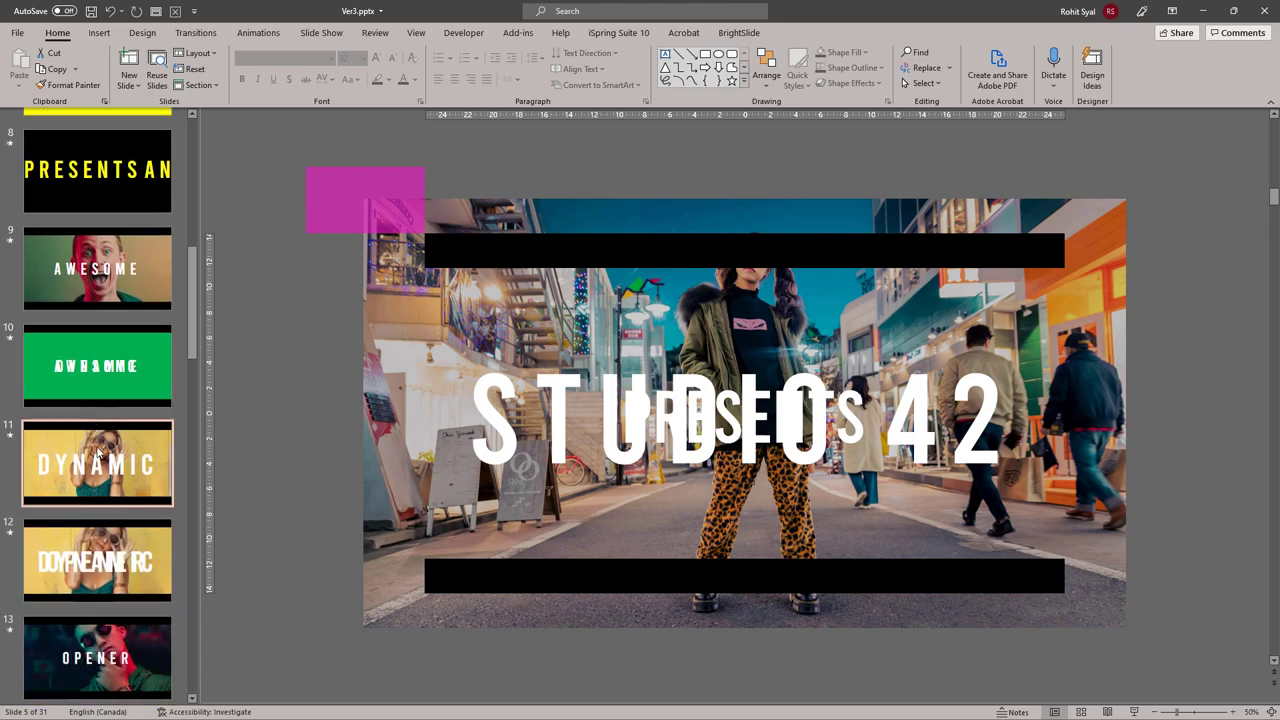
{"action": "left_click", "coordinate": [97, 452]}
{"action": "left_click", "coordinate": [120, 550]}
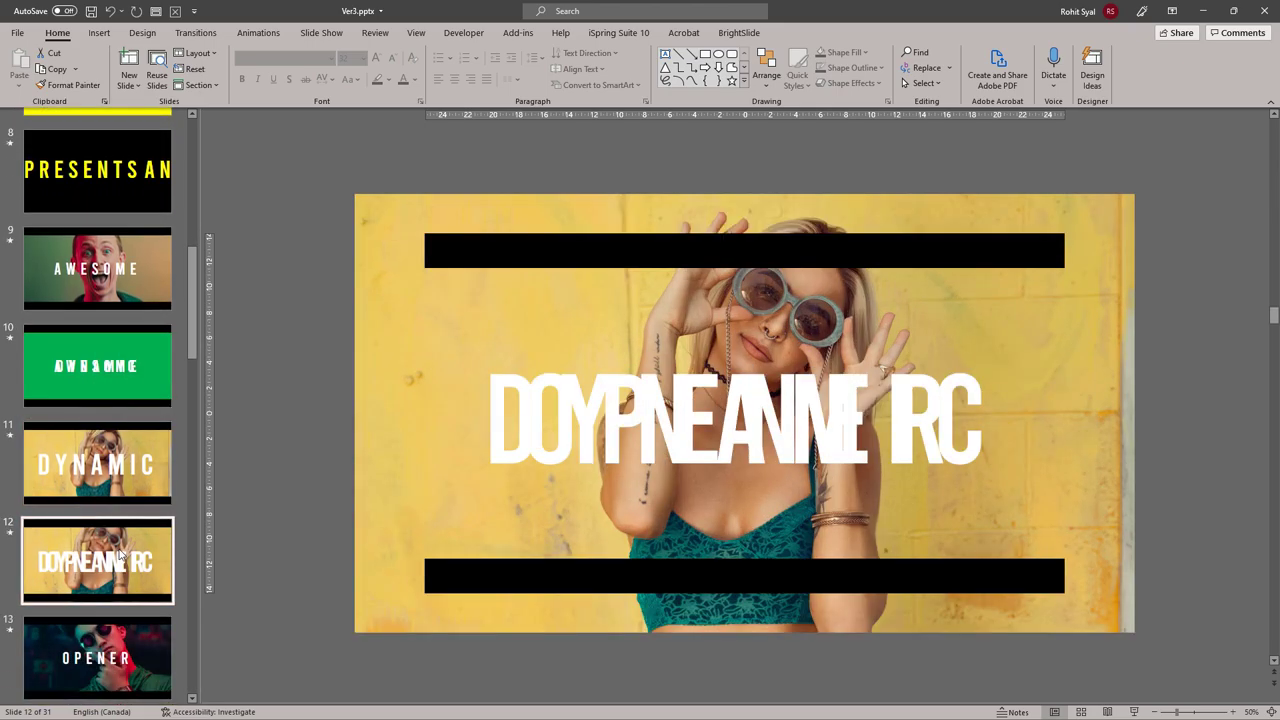
- Check the transition settings of the finished opener while viewing slides 12, 9, 6 and 4
{"action": "scroll", "coordinate": [120, 545], "scroll_direction": "up", "scroll_amount": 7}
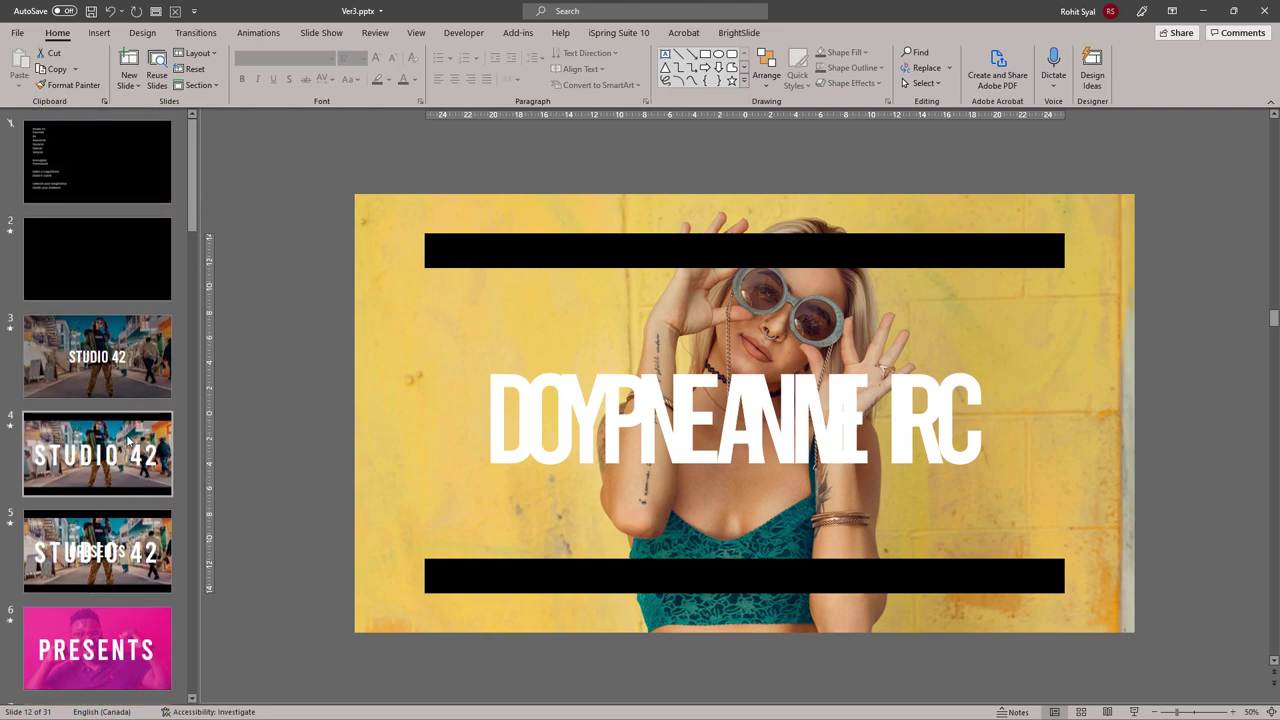
{"action": "left_click", "coordinate": [195, 32]}
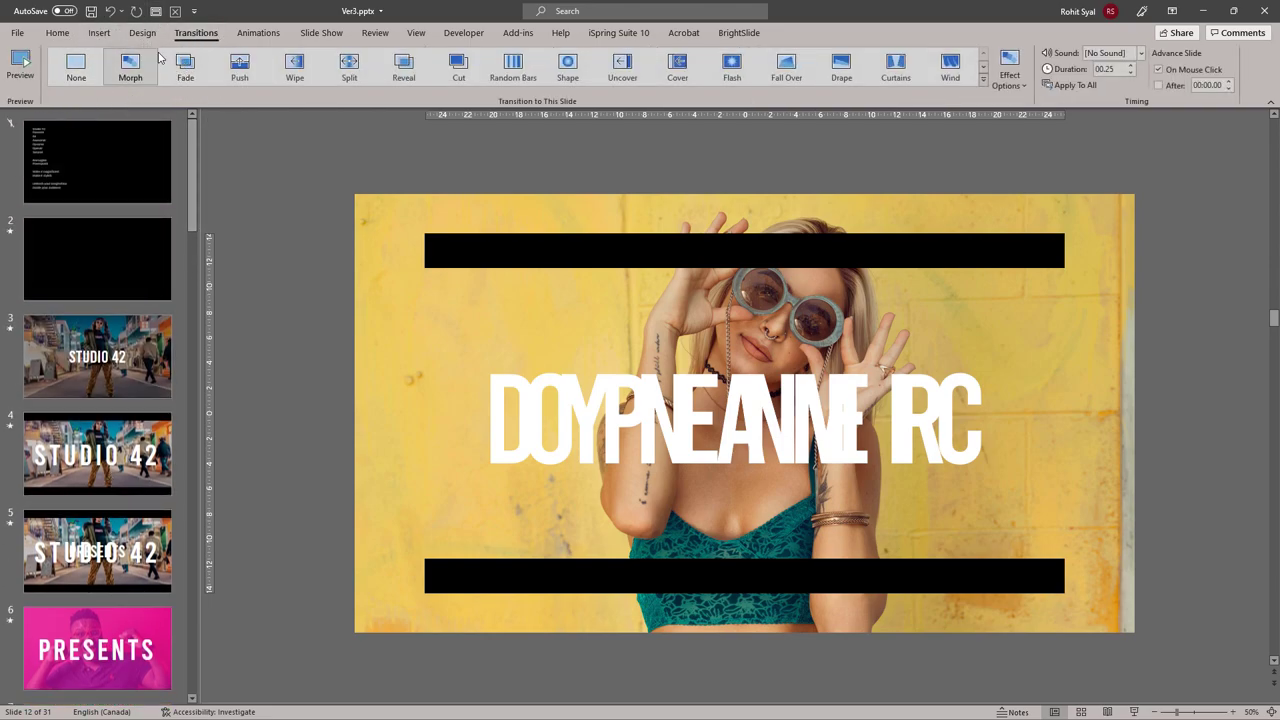
{"action": "scroll", "coordinate": [121, 389], "scroll_direction": "down", "scroll_amount": 4}
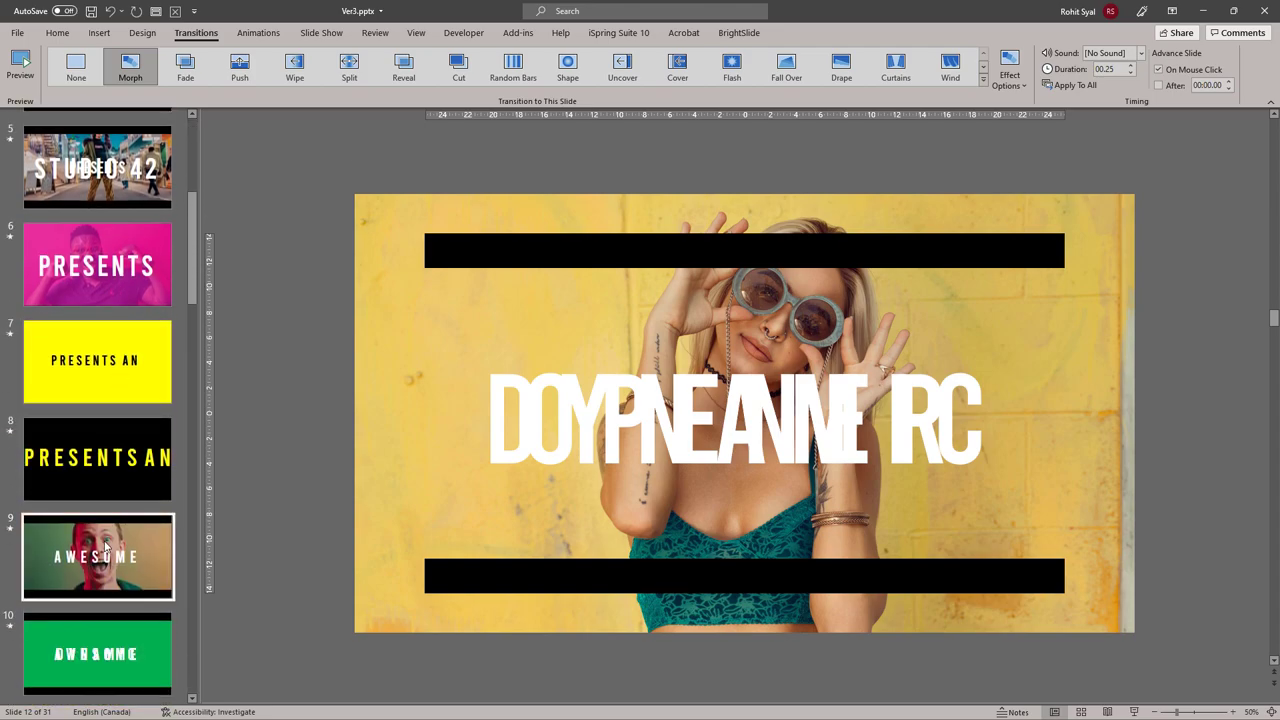
{"action": "left_click", "coordinate": [112, 545]}
{"action": "left_click", "coordinate": [108, 292]}
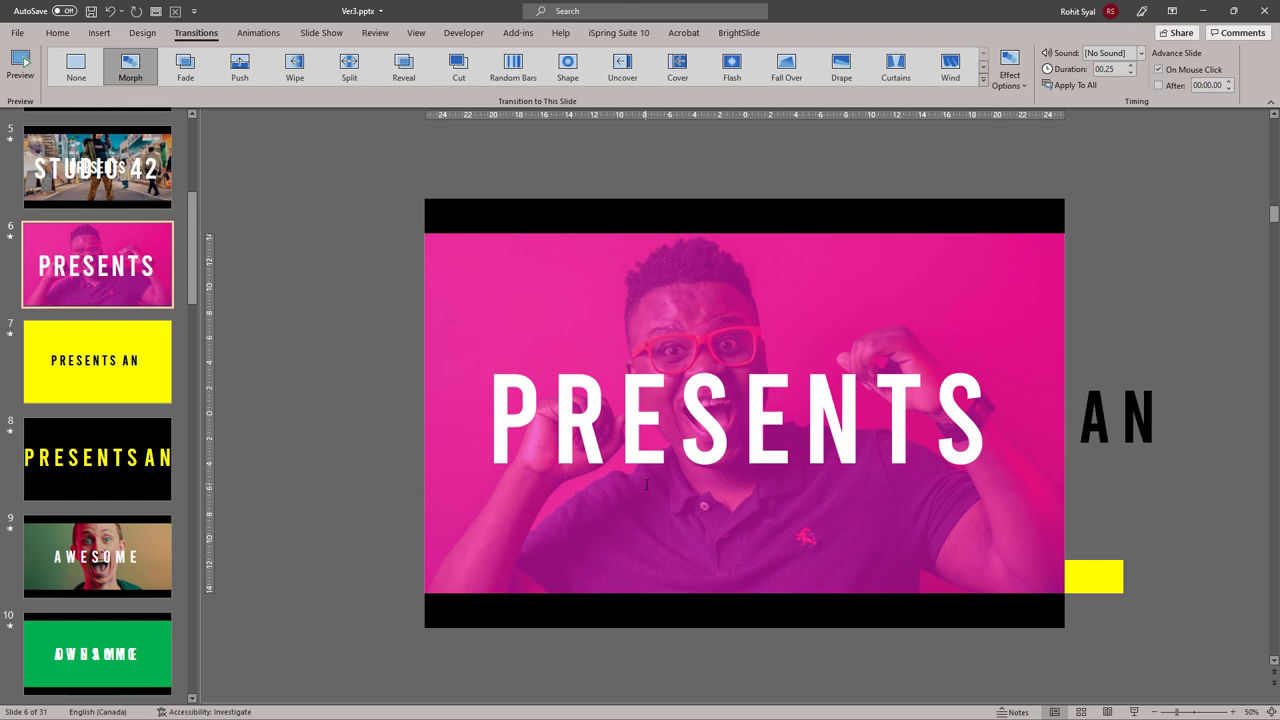
{"action": "scroll", "coordinate": [104, 405], "scroll_direction": "up", "scroll_amount": 4}
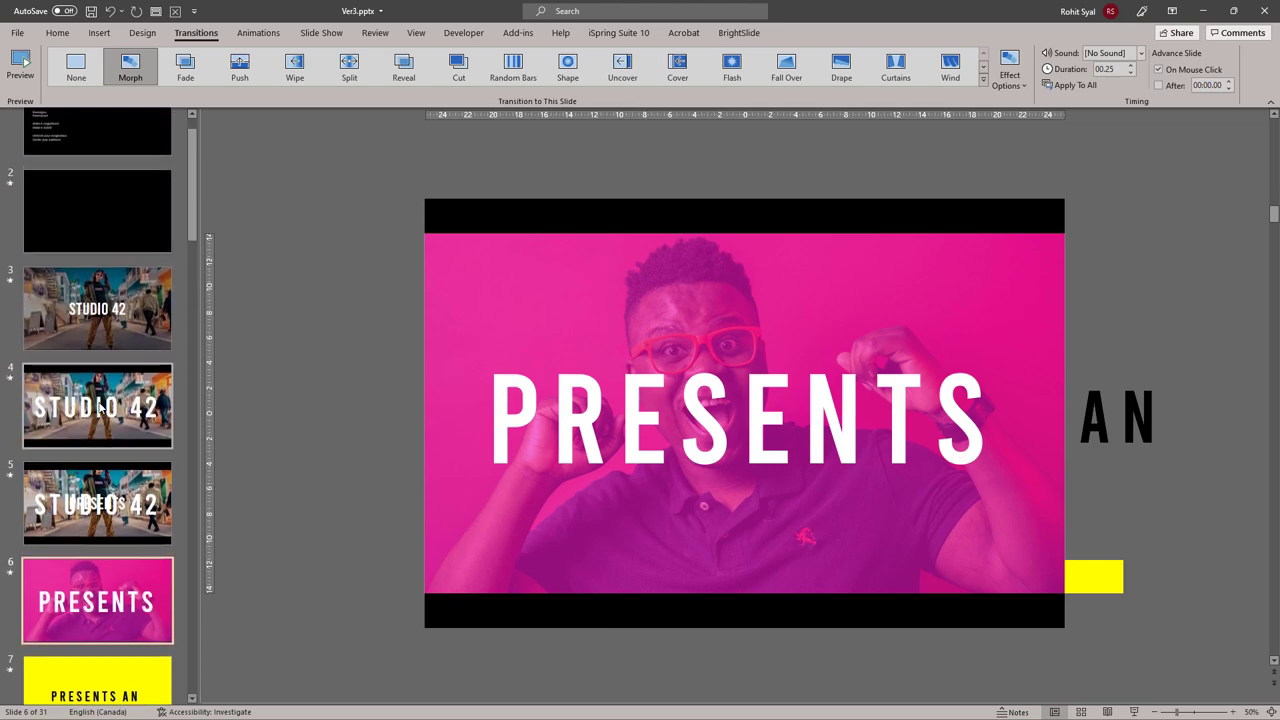
{"action": "left_click", "coordinate": [108, 376]}
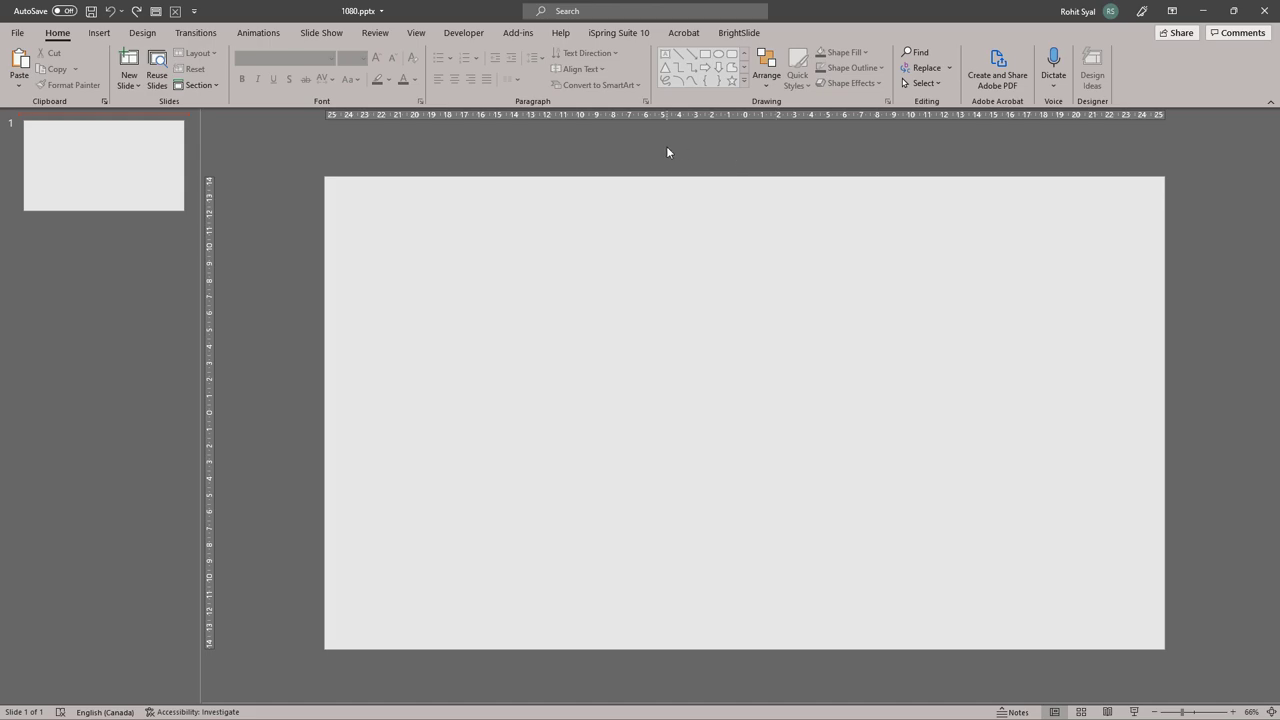
- Paste the script slide into the 1080.pptx presentation ahead of the empty slide and select the empty slide
{"action": "key", "text": "ctrl+v"}
{"action": "left_click", "coordinate": [162, 221]}
{"action": "left_click", "coordinate": [176, 258]}
{"action": "left_click", "coordinate": [171, 262]}
- Give the empty slide a solid black background and apply it to all slides
{"action": "right_click", "coordinate": [437, 244]}
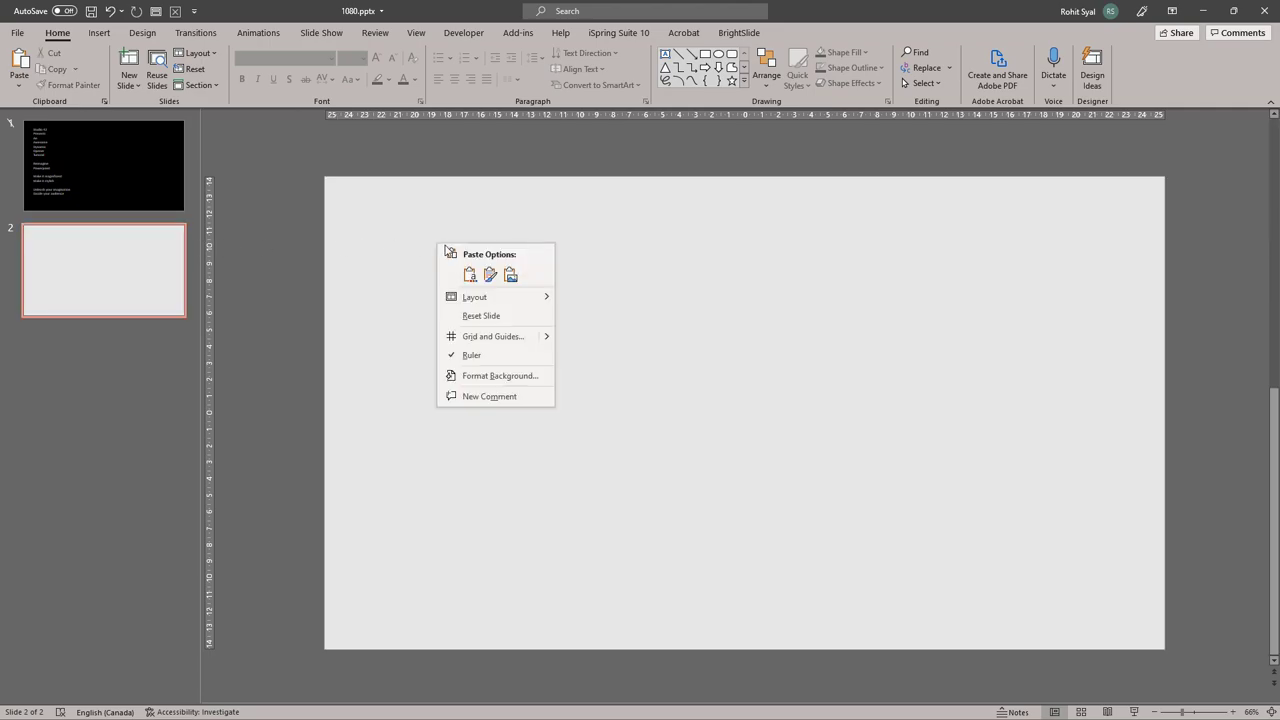
{"action": "left_click", "coordinate": [499, 375]}
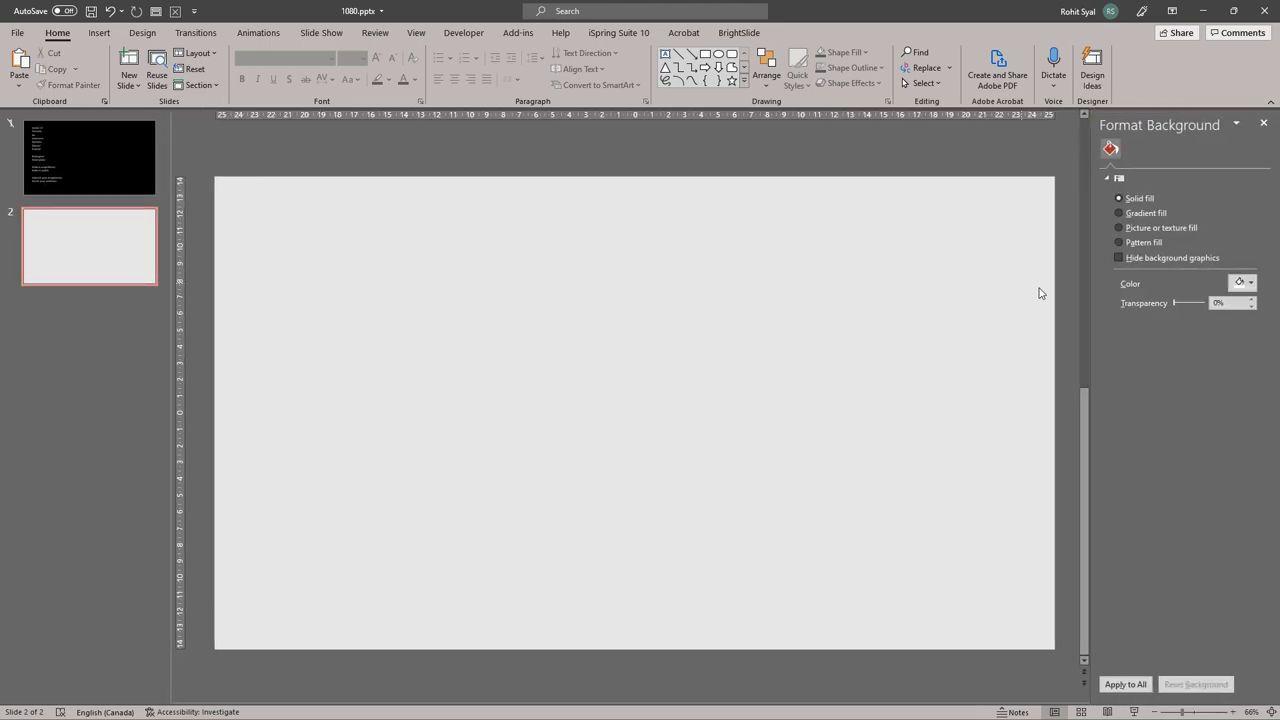
{"action": "left_click", "coordinate": [1242, 282]}
{"action": "left_click", "coordinate": [1181, 333]}
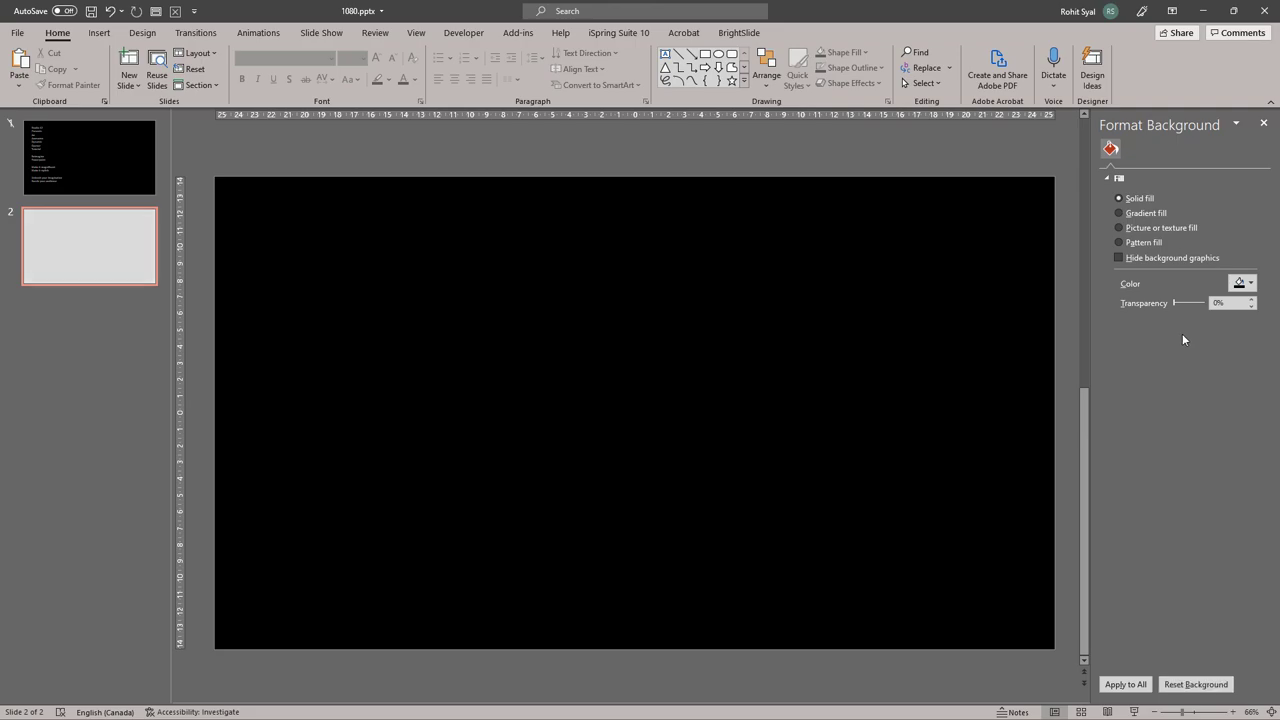
{"action": "left_click", "coordinate": [1123, 687]}
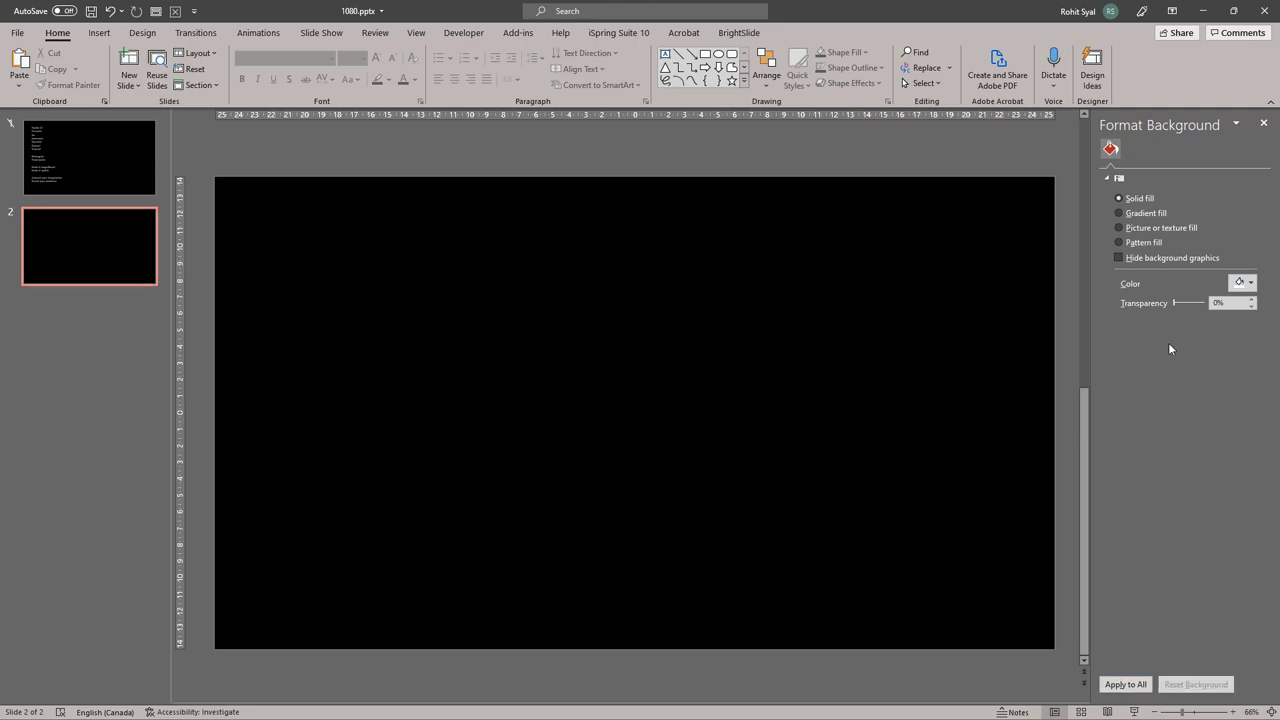
{"action": "left_click", "coordinate": [1263, 122]}
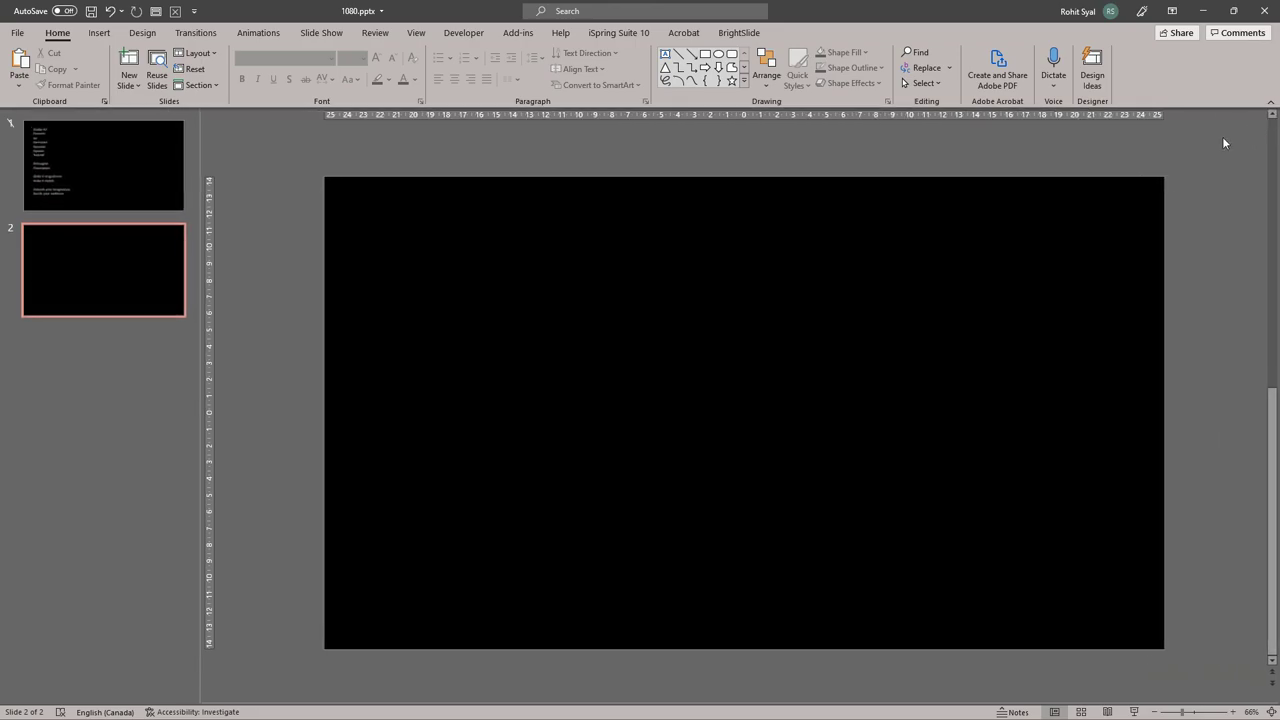
- Add a new slide after slide 2 and give it the Blank layout
{"action": "right_click", "coordinate": [107, 344]}
{"action": "left_click", "coordinate": [132, 391]}
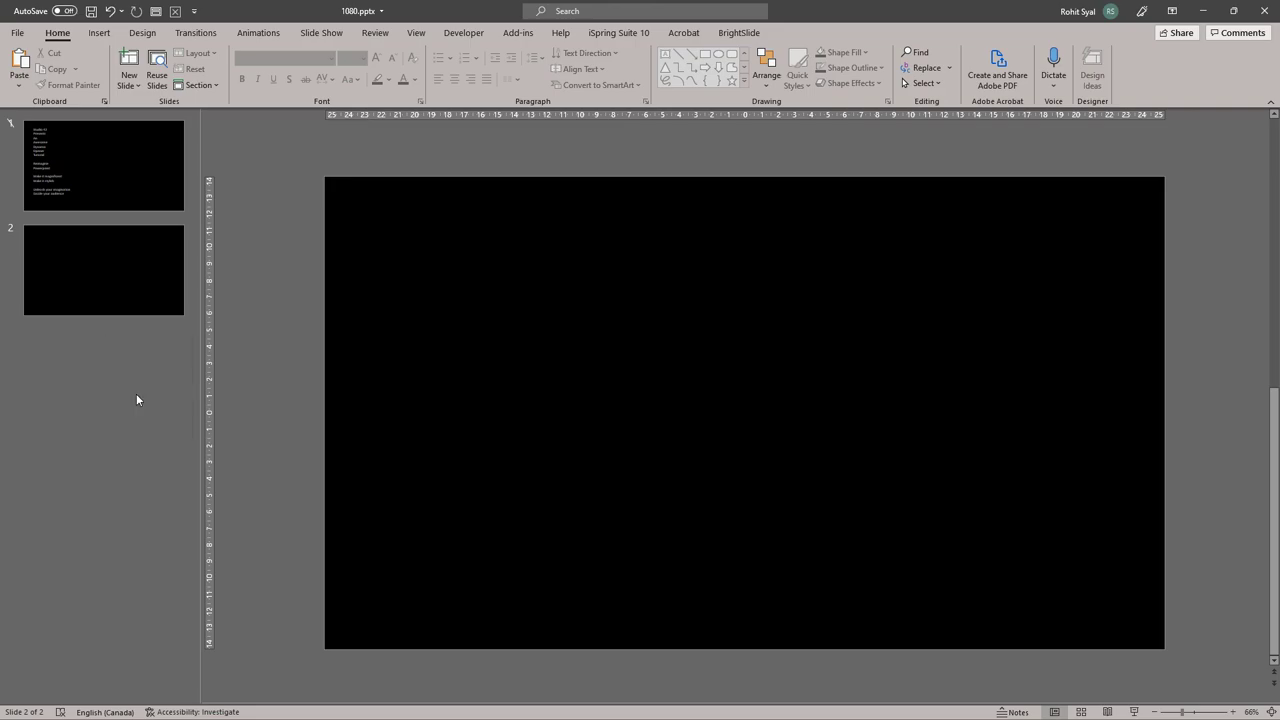
{"action": "left_click", "coordinate": [196, 53]}
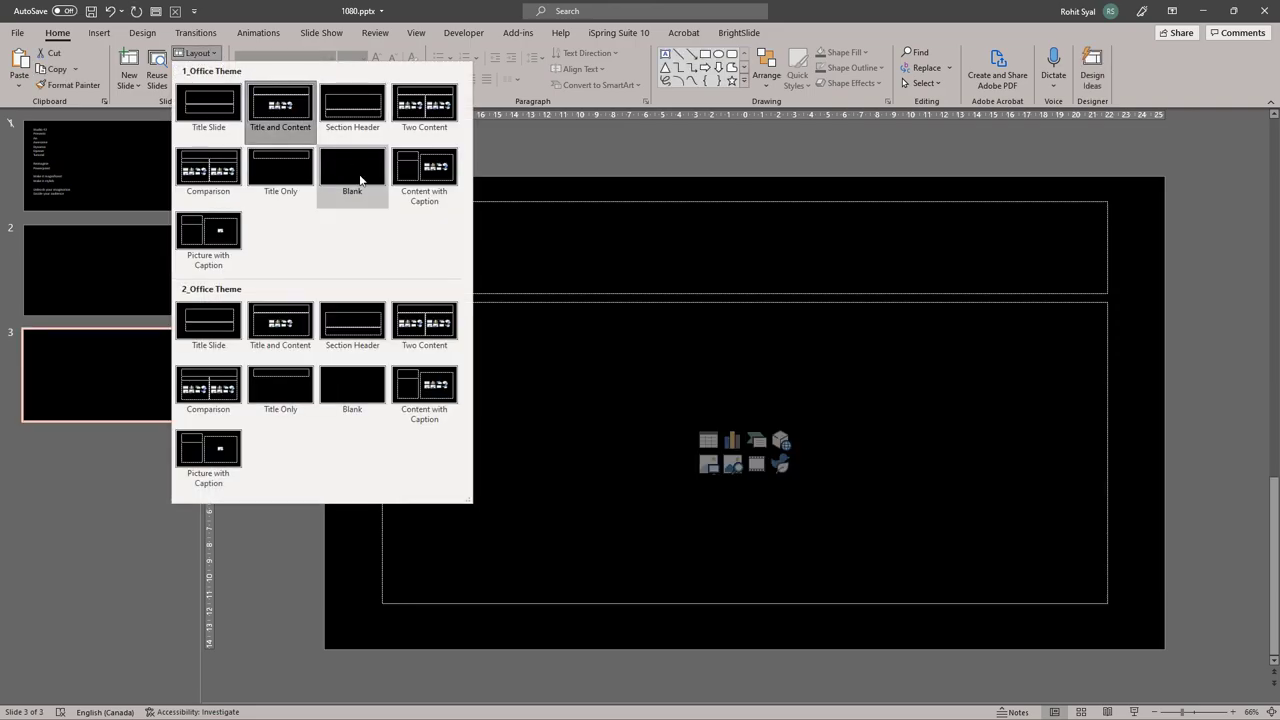
{"action": "left_click", "coordinate": [366, 184]}
{"action": "left_click", "coordinate": [434, 298]}
{"action": "left_click", "coordinate": [132, 284]}
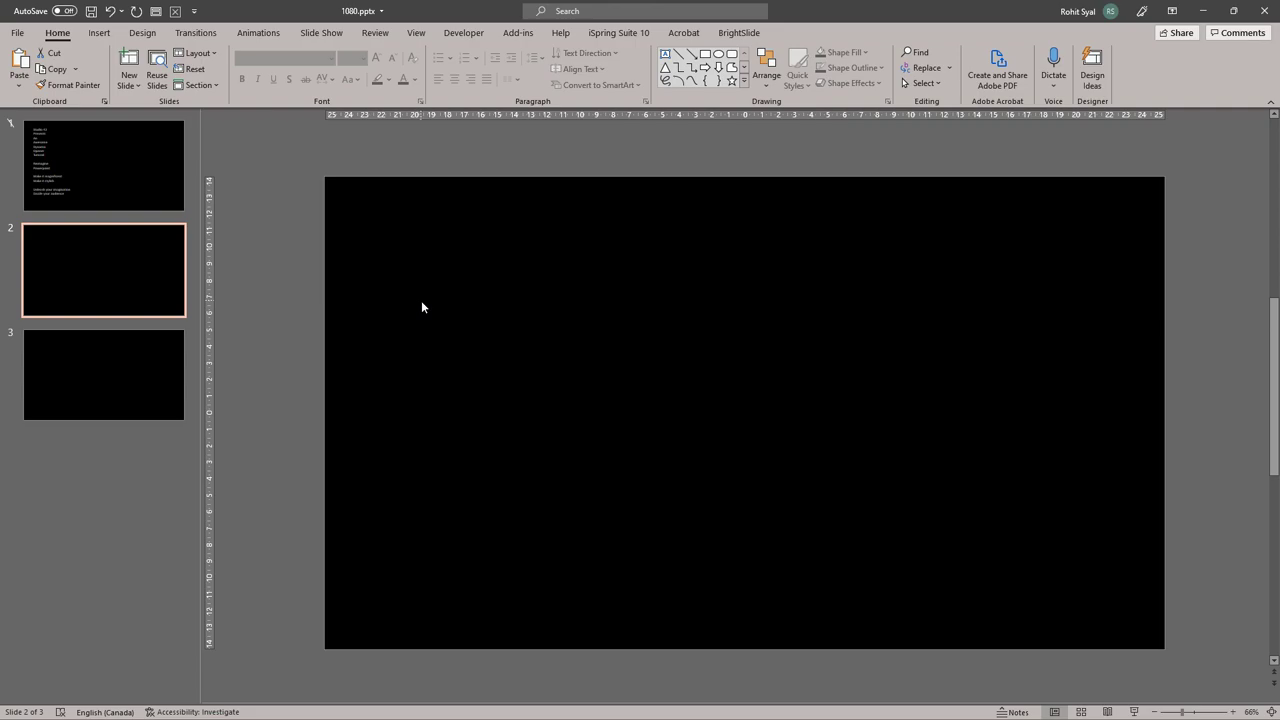
{"action": "left_click", "coordinate": [134, 373]}
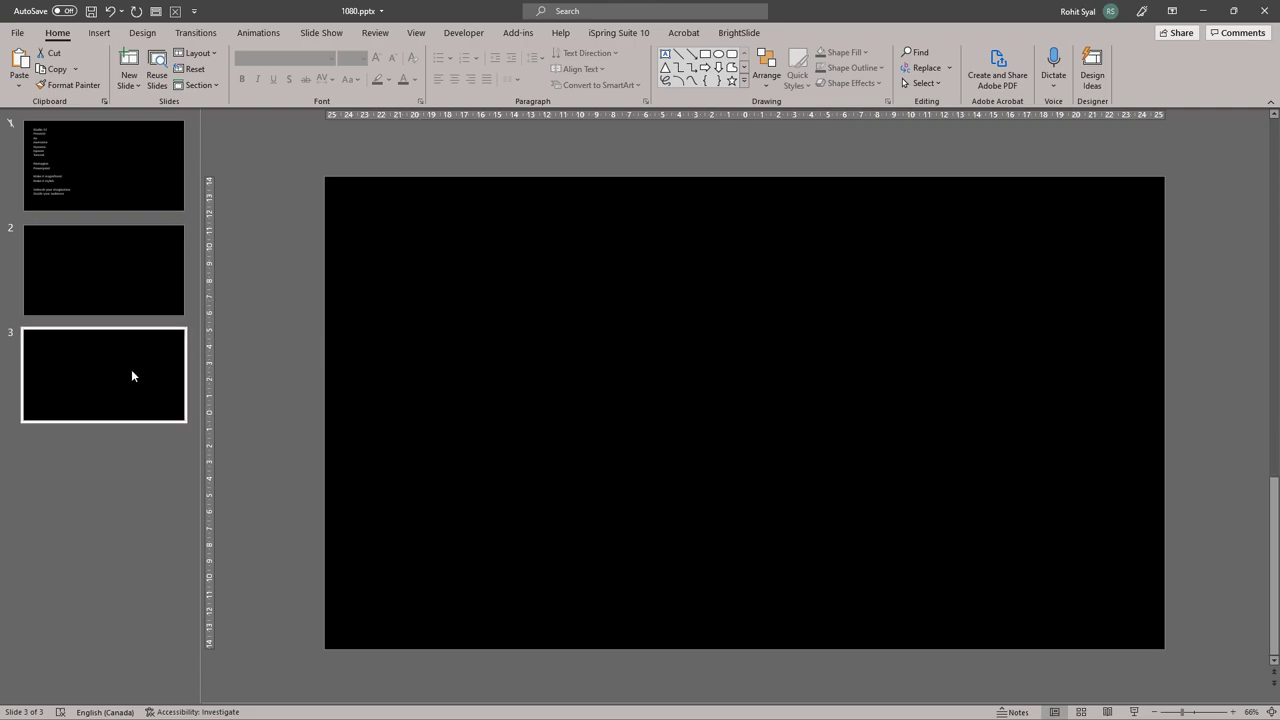
- Copy the text Studio 42 from the script on slide 1 and paste it onto slide 3
{"action": "left_click", "coordinate": [126, 170]}
{"action": "left_click_drag", "start_coordinate": [374, 224], "coordinate": [447, 224]}
{"action": "key", "text": "ctrl+c"}
{"action": "left_click", "coordinate": [150, 391]}
{"action": "left_click", "coordinate": [623, 407]}
{"action": "key", "text": "ctrl+v"}
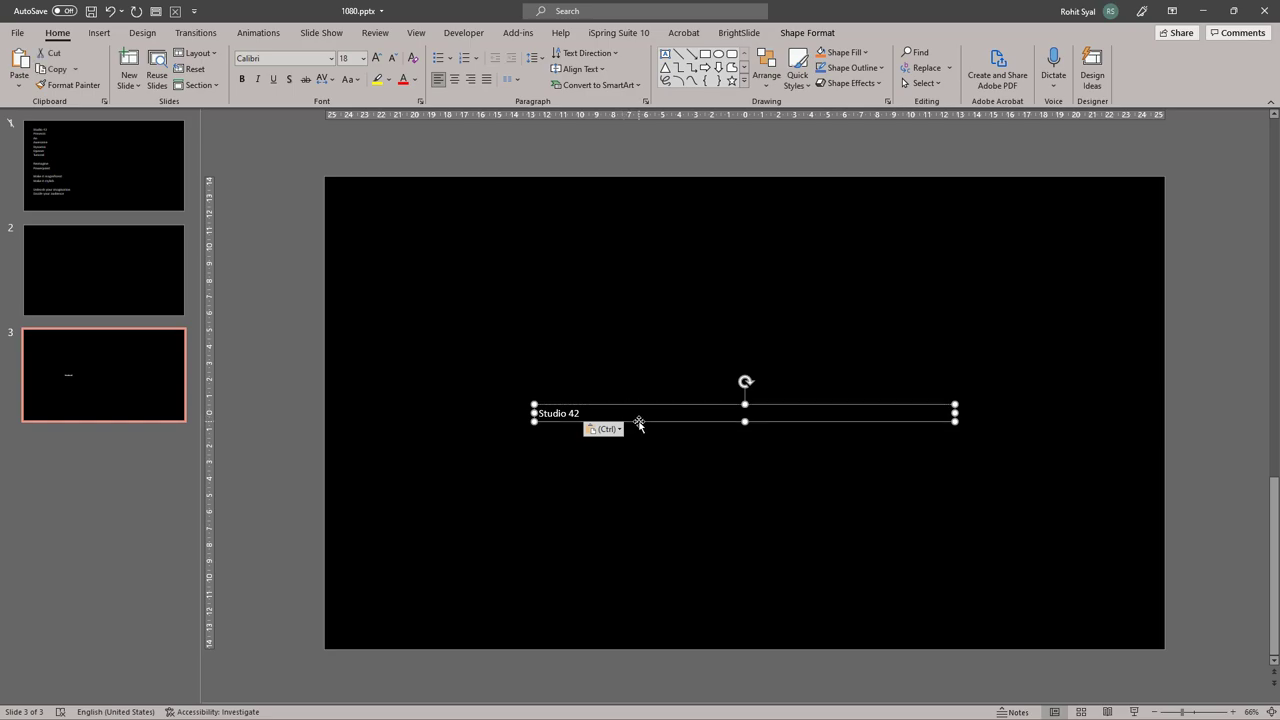
- Center-align the Studio 42 text and set its font to Bebas Neue
{"action": "left_click", "coordinate": [455, 82]}
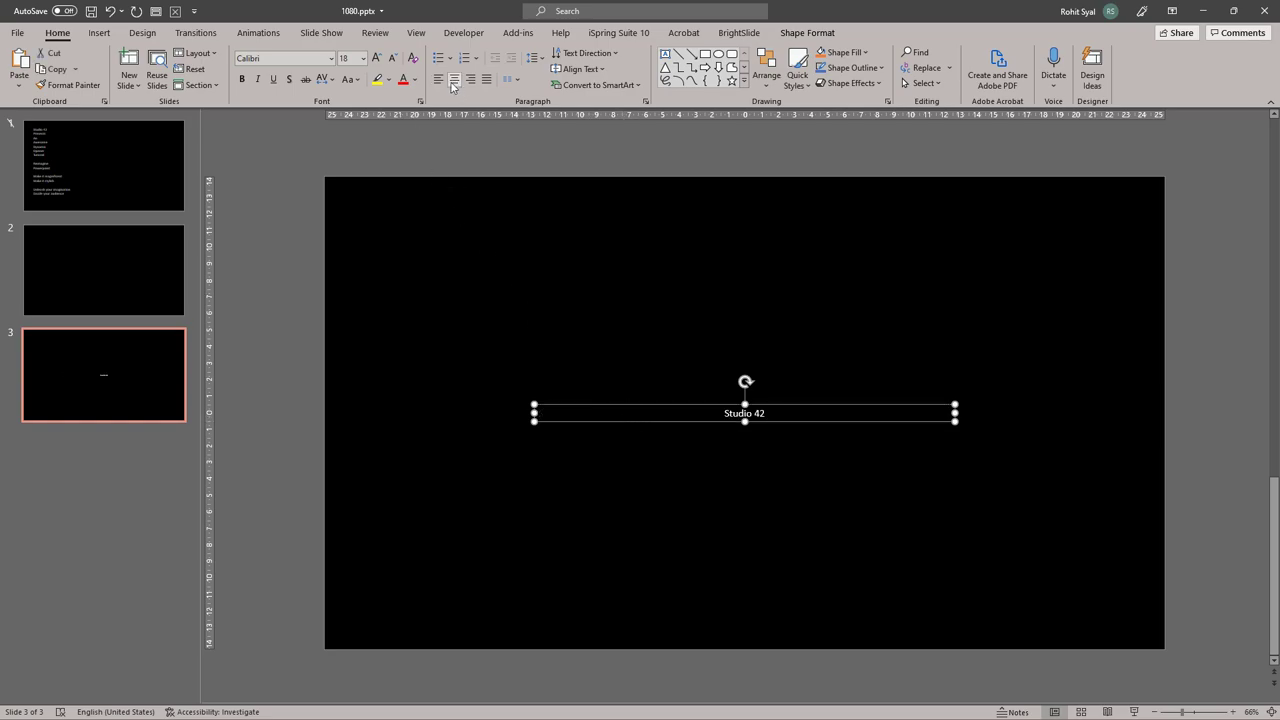
{"action": "left_click", "coordinate": [303, 63]}
{"action": "type", "text": "Bebas"}
{"action": "key", "text": "Return"}
- Enlarge the Studio 42 text to a large single-line title and center its text box on the slide
{"action": "left_click", "coordinate": [377, 58]}
{"action": "left_click", "coordinate": [377, 58]}
{"action": "left_click", "coordinate": [377, 58]}
{"action": "left_click", "coordinate": [377, 58]}
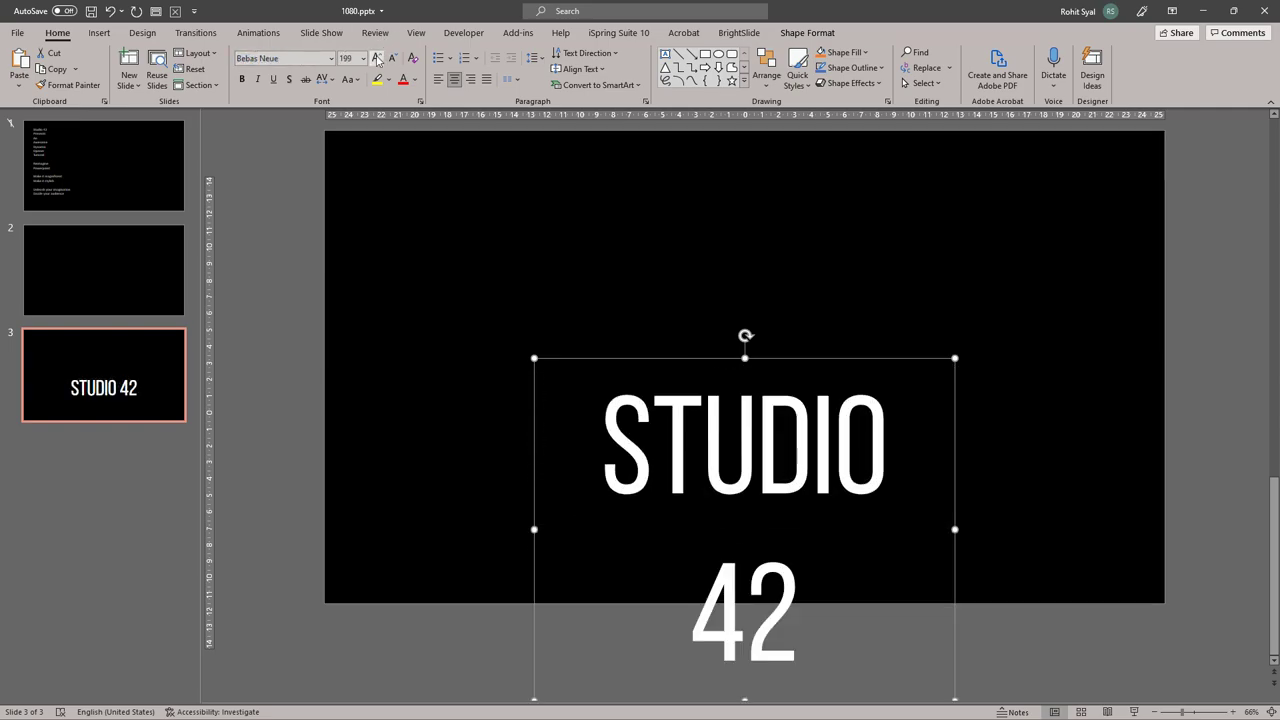
{"action": "left_click", "coordinate": [393, 58]}
{"action": "left_click", "coordinate": [739, 32]}
{"action": "left_click", "coordinate": [56, 67]}
{"action": "left_click", "coordinate": [1103, 387]}
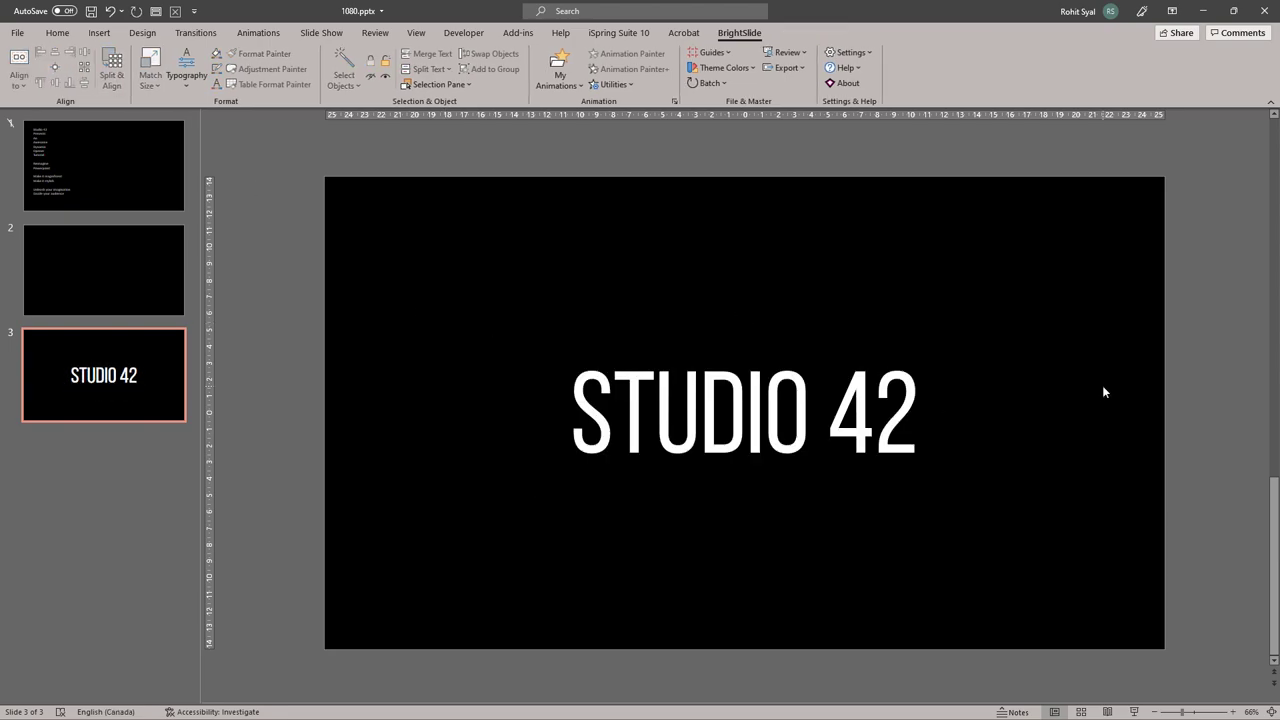
- Apply the Drop entrance effect to the Studio 42 text box on slide 3
{"action": "left_click", "coordinate": [737, 482]}
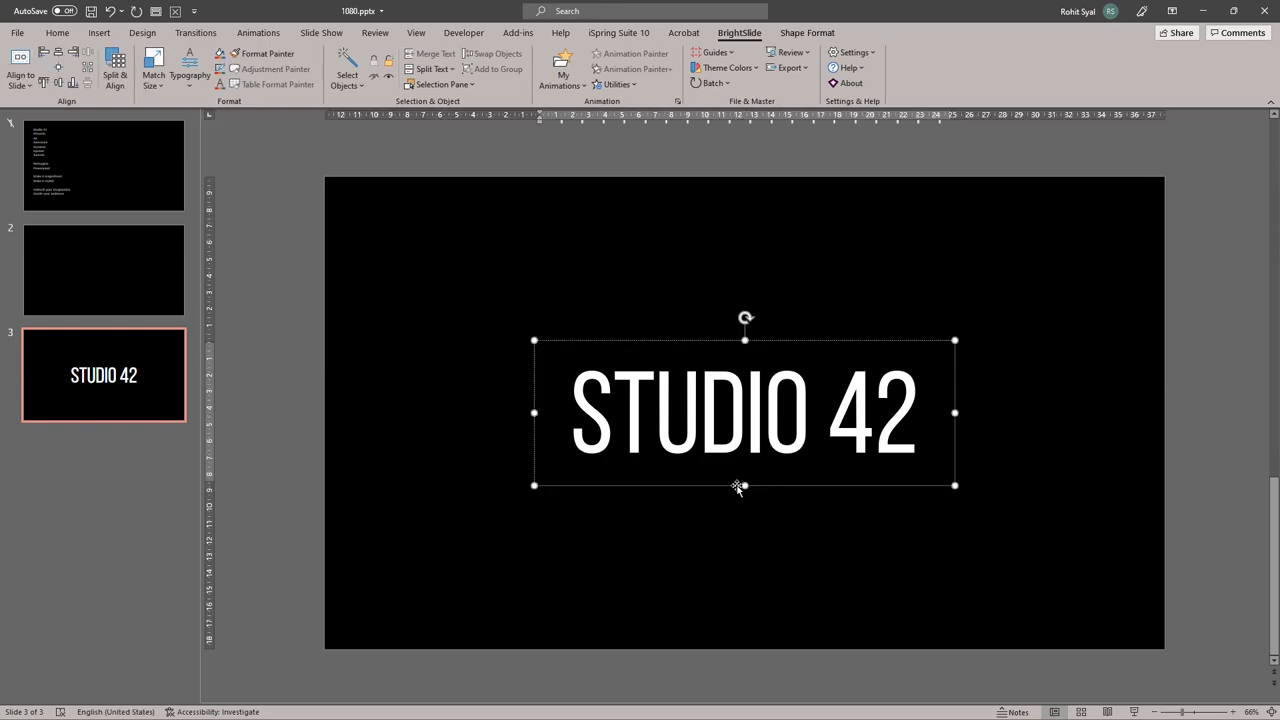
{"action": "left_click", "coordinate": [737, 485]}
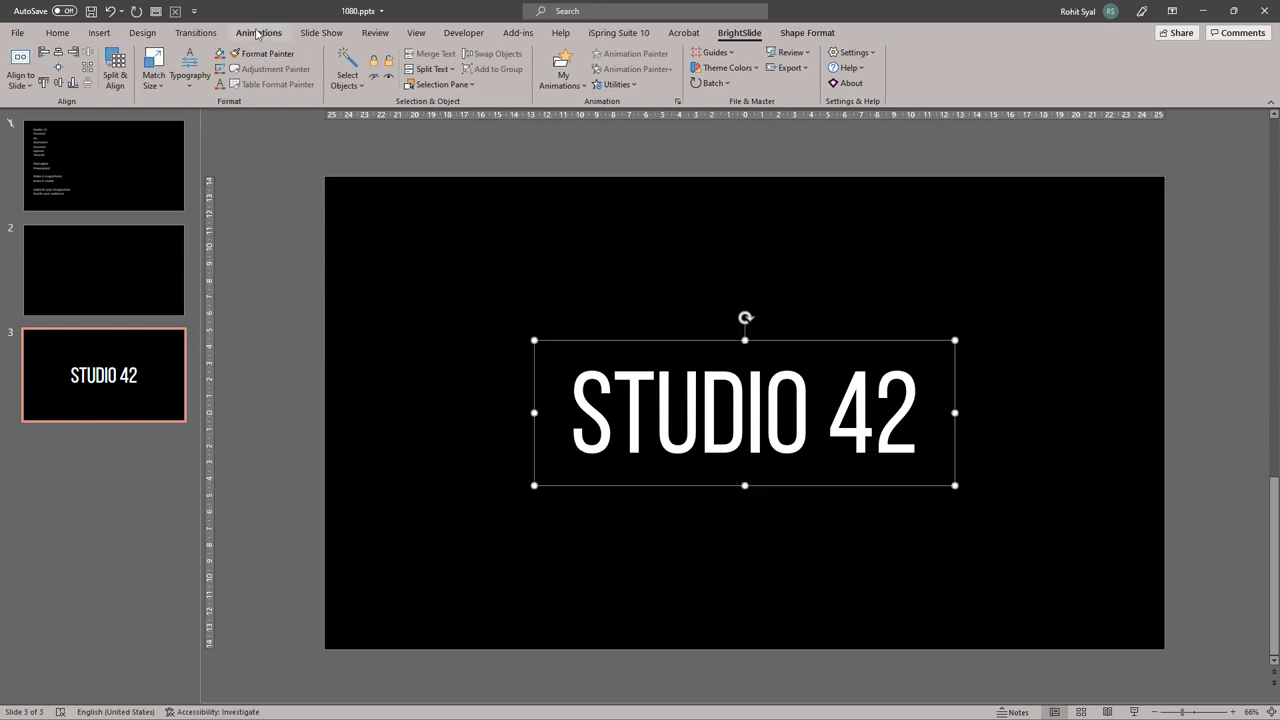
{"action": "left_click", "coordinate": [257, 33]}
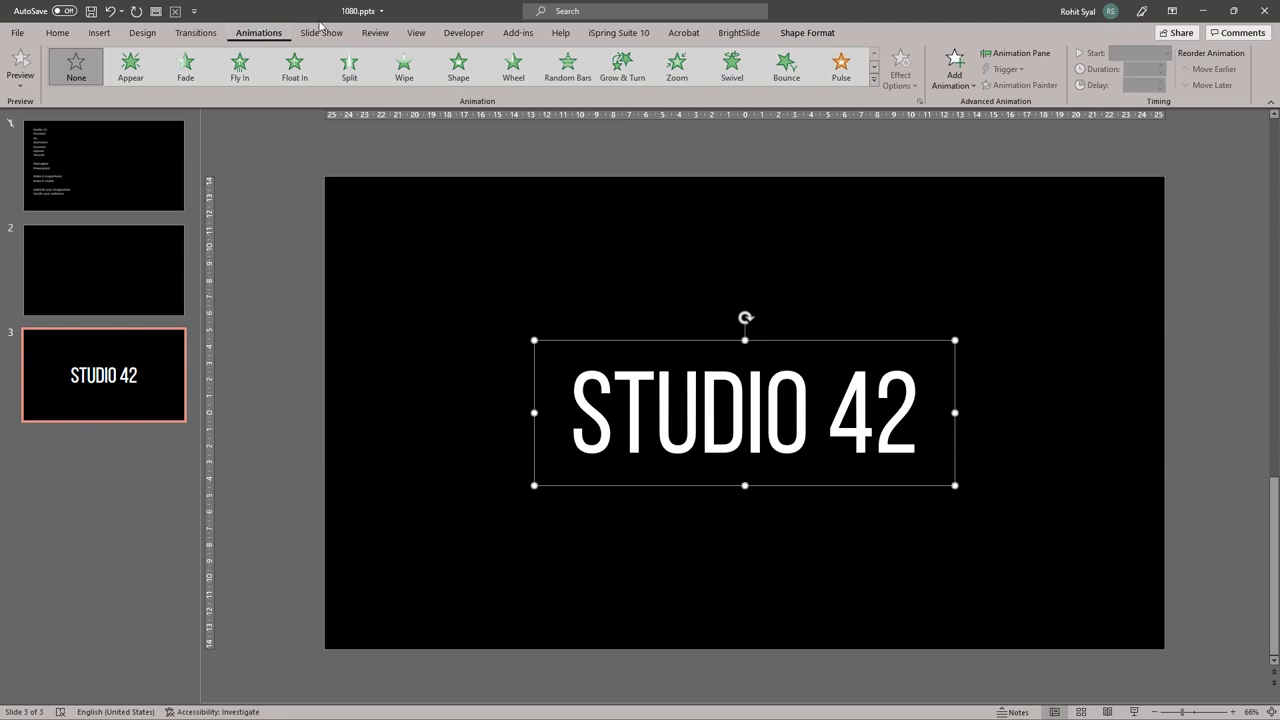
{"action": "left_click", "coordinate": [874, 80]}
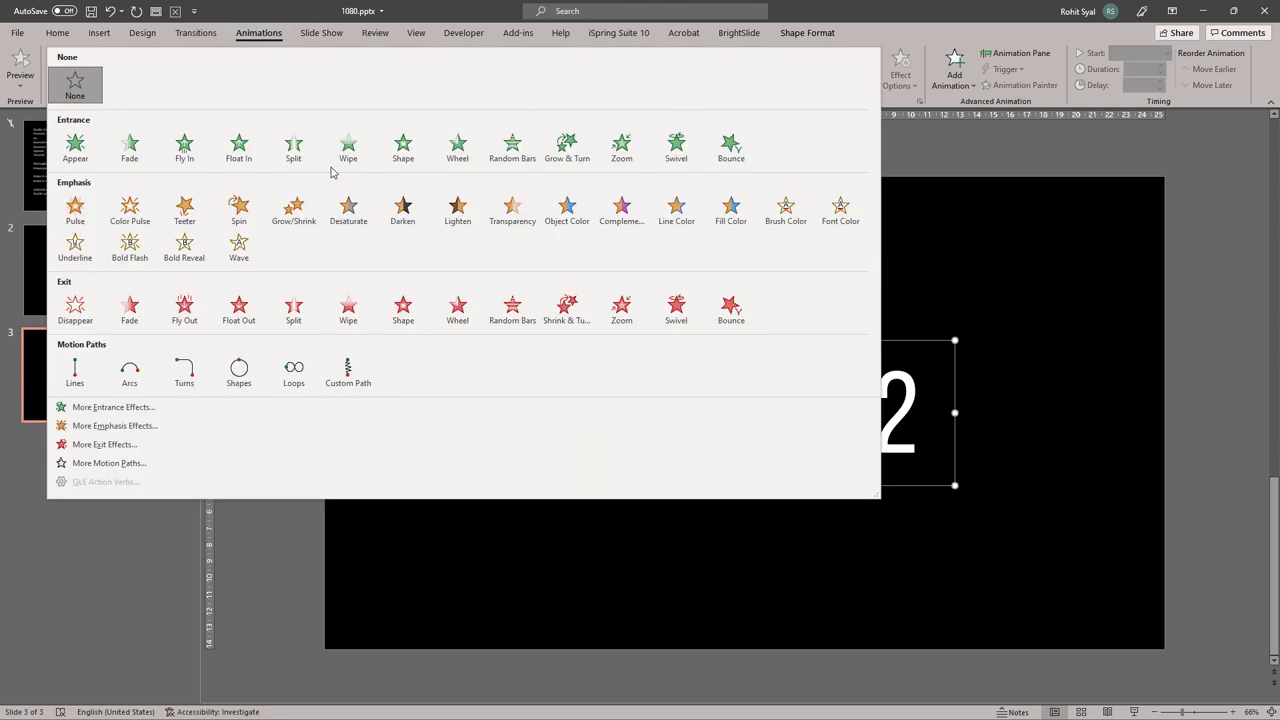
{"action": "left_click", "coordinate": [113, 407]}
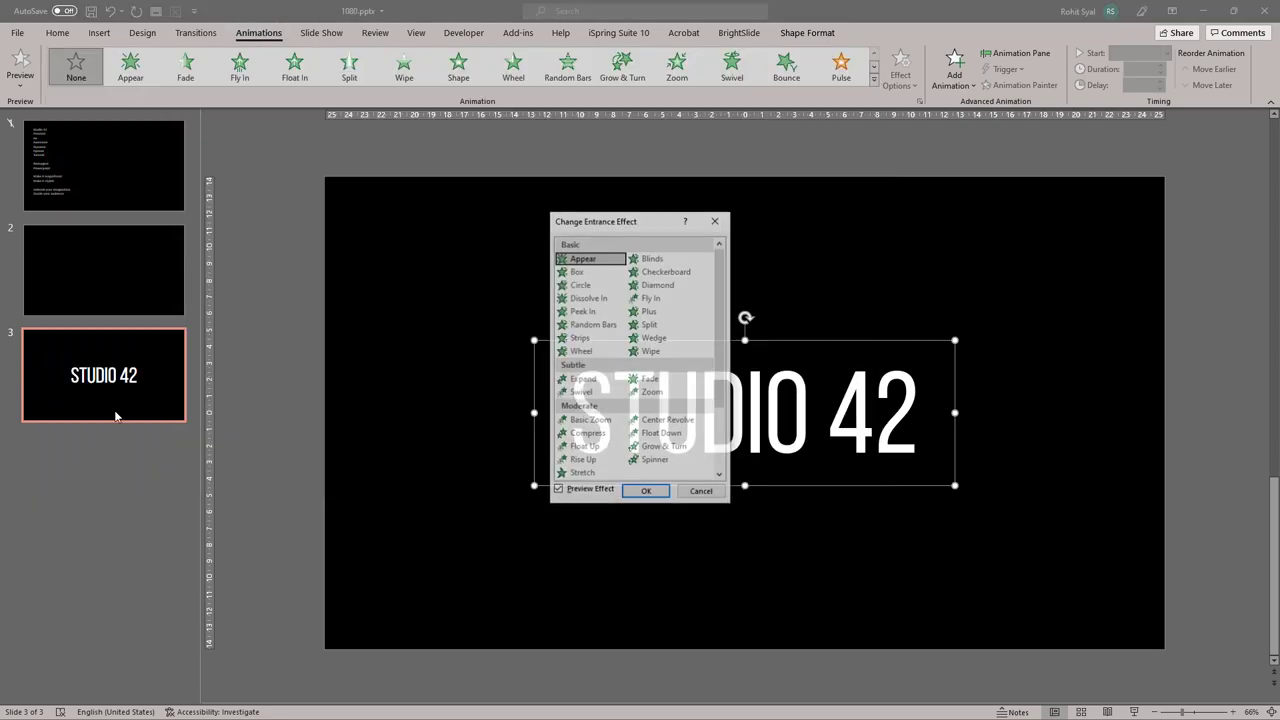
{"action": "scroll", "coordinate": [554, 440], "scroll_direction": "down", "scroll_amount": 3}
{"action": "left_click", "coordinate": [640, 435]}
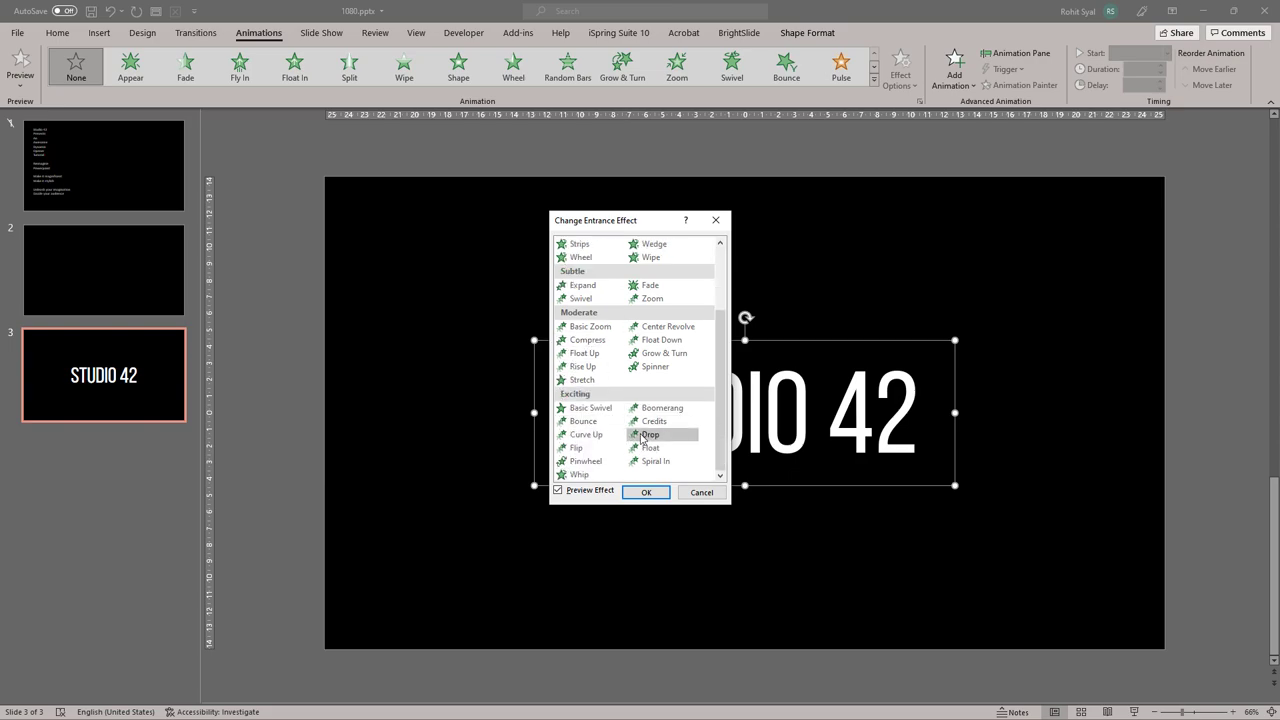
{"action": "left_click", "coordinate": [655, 493]}
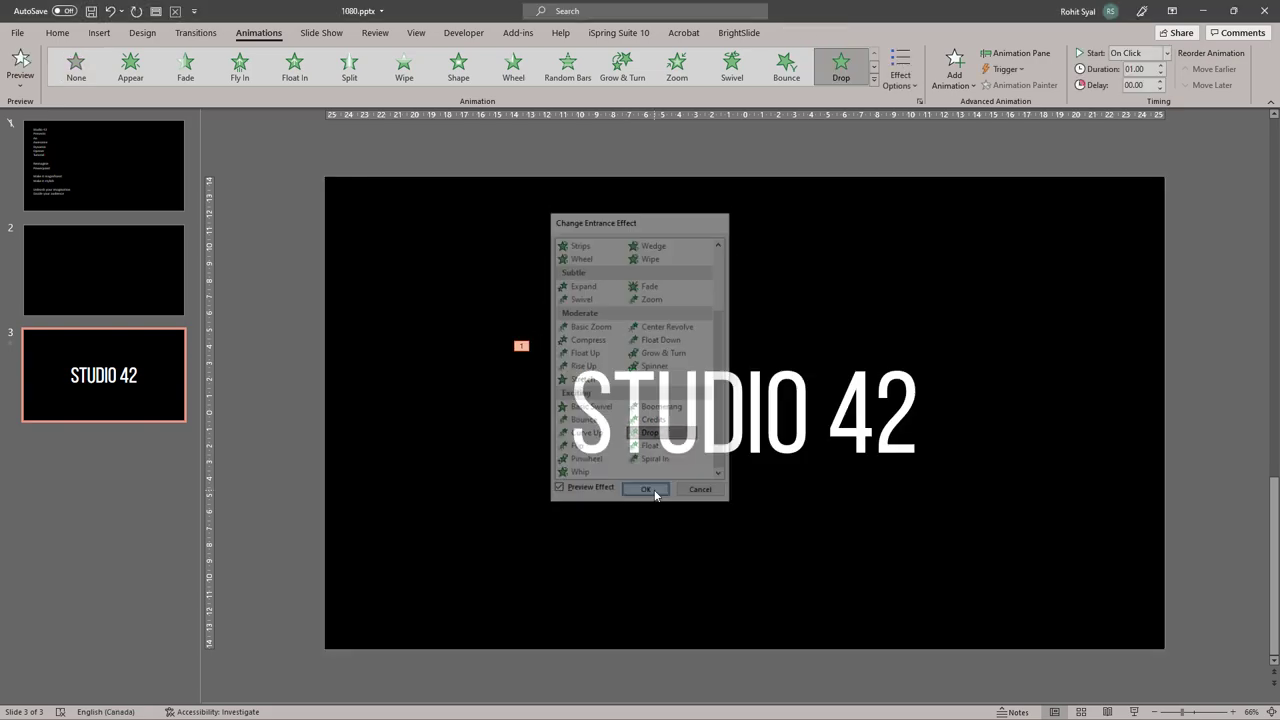
- Show the list of slide animations, set the Drop effect's duration to 0.50 seconds and preview it
{"action": "left_click", "coordinate": [1014, 56]}
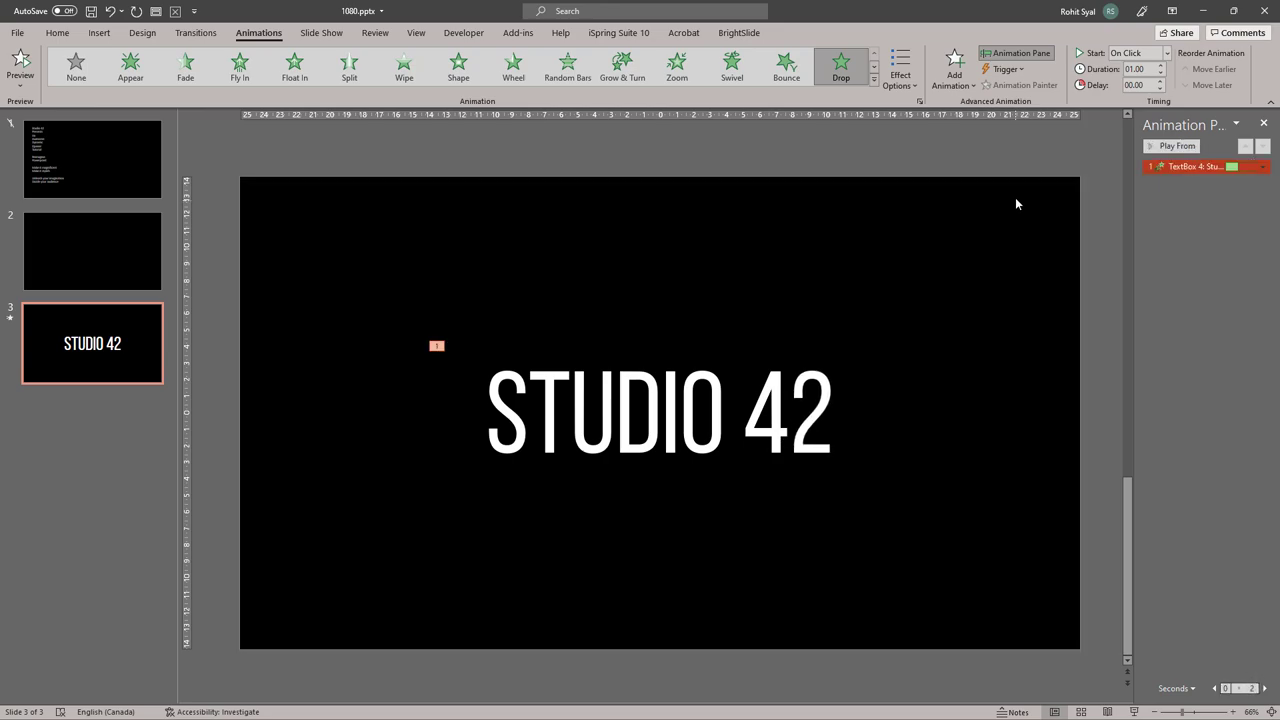
{"action": "left_click", "coordinate": [1162, 75]}
{"action": "left_click", "coordinate": [1166, 150]}
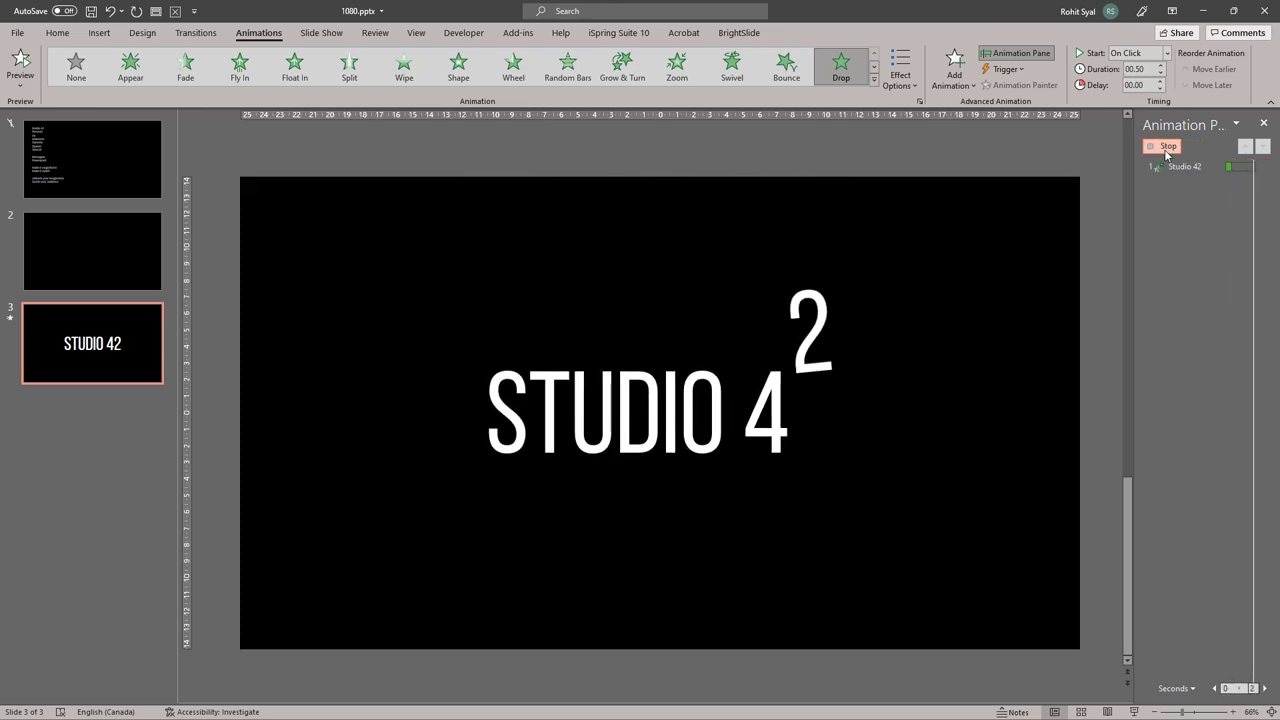
- Set the Drop effect's delay between letters to 20% and play the animation
{"action": "left_click", "coordinate": [1173, 167]}
{"action": "right_click", "coordinate": [1173, 167]}
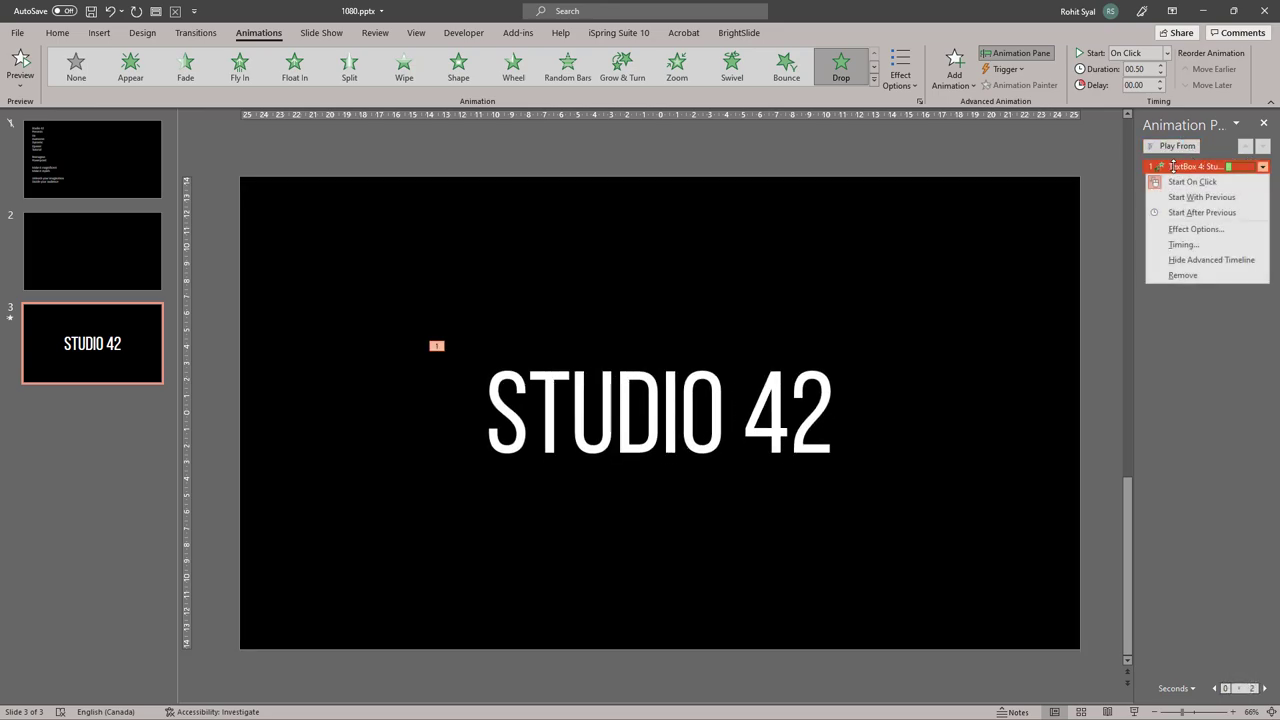
{"action": "left_click", "coordinate": [1190, 228]}
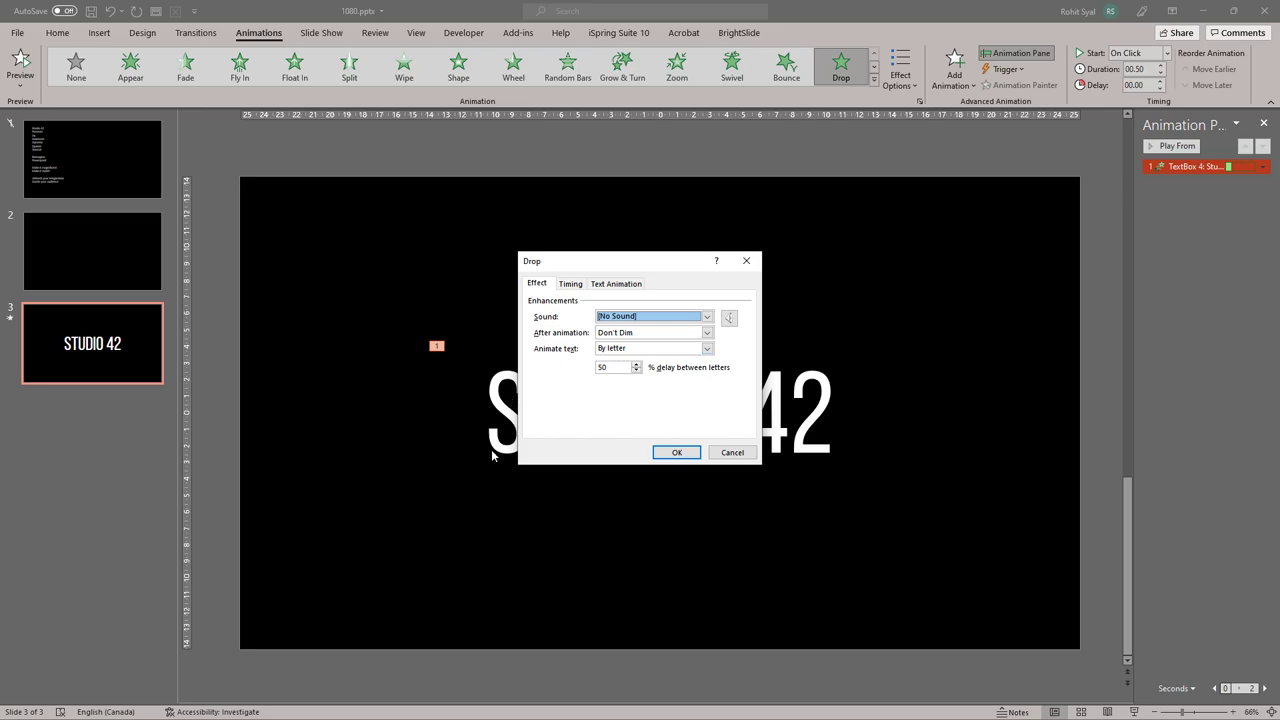
{"action": "left_click_drag", "start_coordinate": [615, 369], "coordinate": [602, 368]}
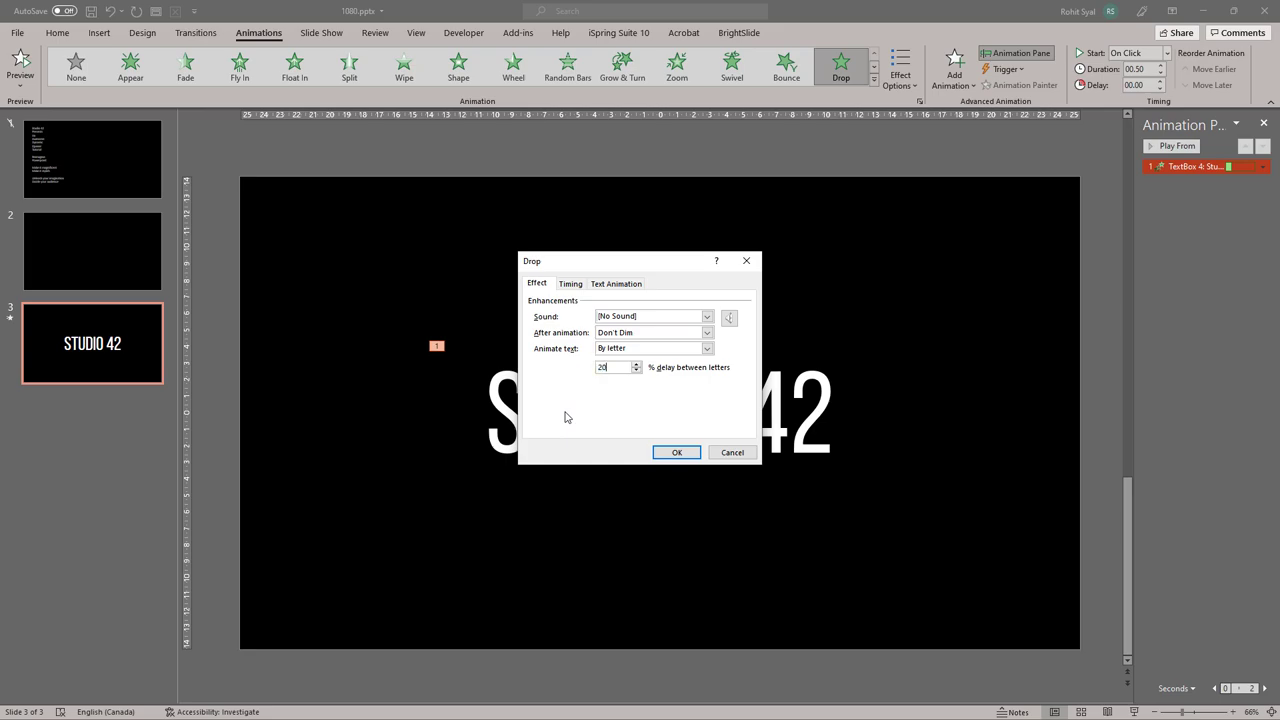
{"action": "left_click", "coordinate": [674, 453]}
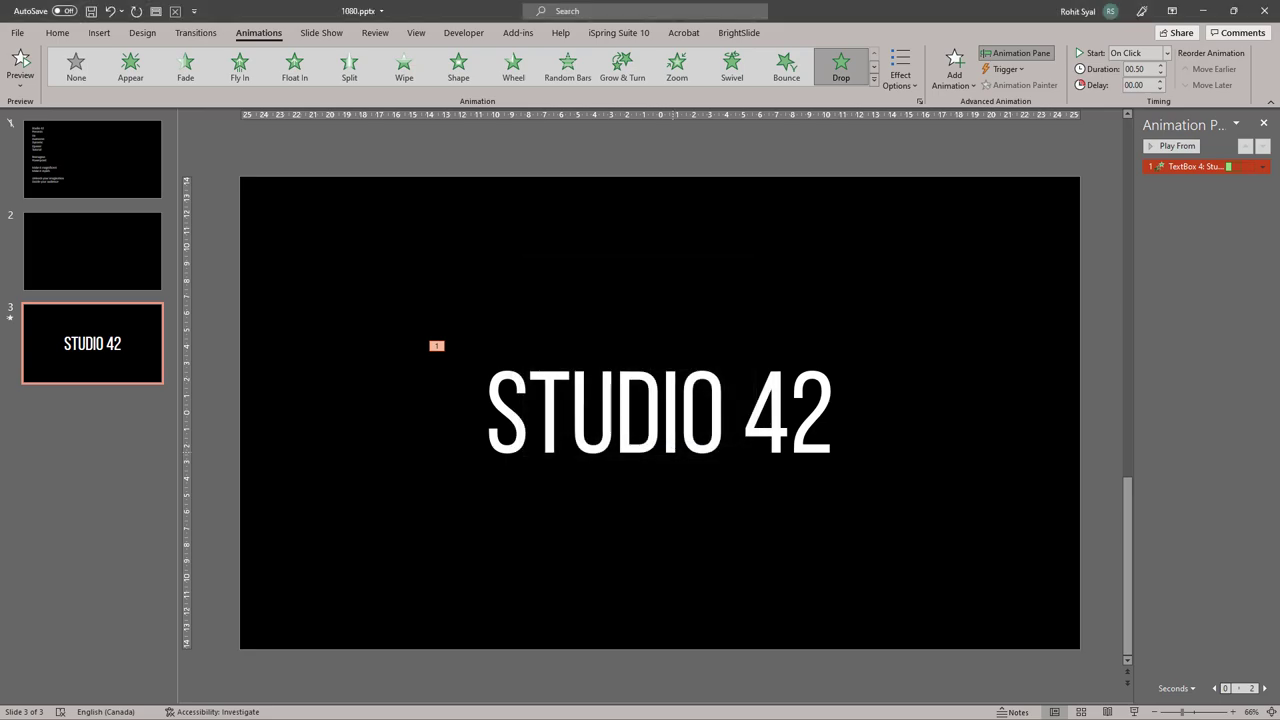
{"action": "left_click", "coordinate": [1180, 147]}
- Duplicate slide 3 and remove the Drop animation from the Studio 42 text on the copy
{"action": "right_click", "coordinate": [57, 347]}
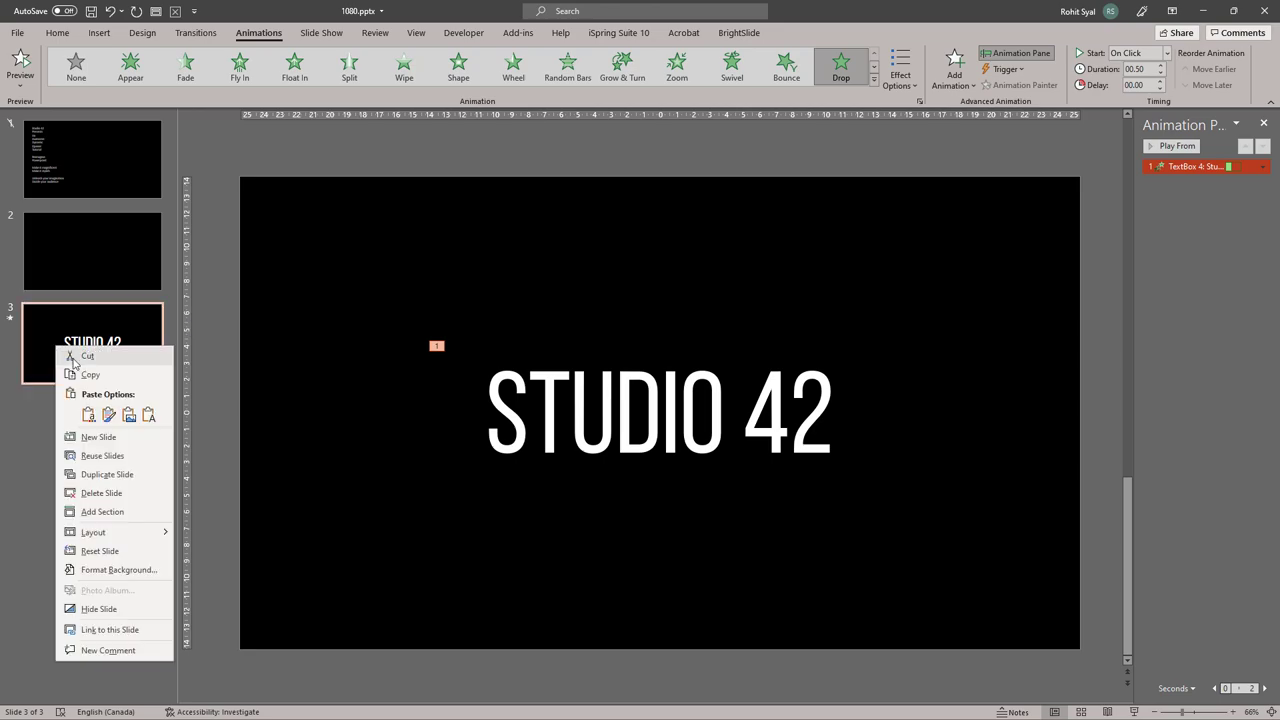
{"action": "left_click", "coordinate": [115, 474]}
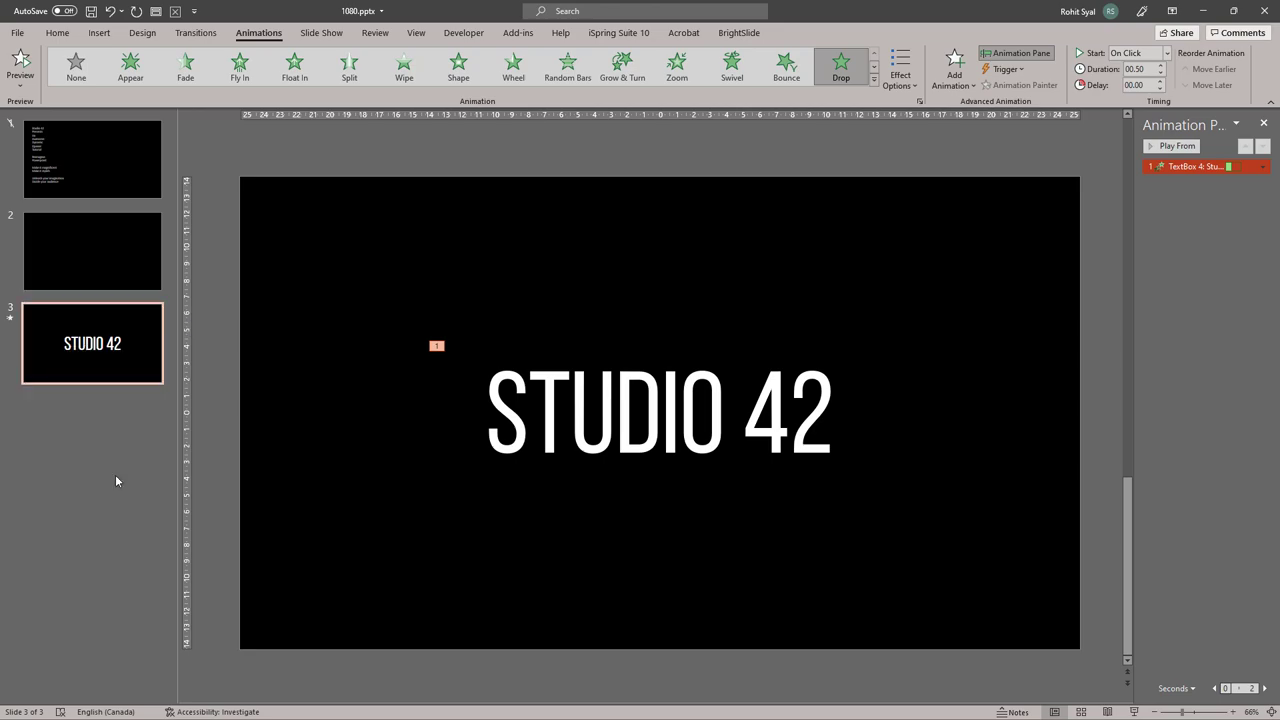
{"action": "left_click", "coordinate": [514, 418]}
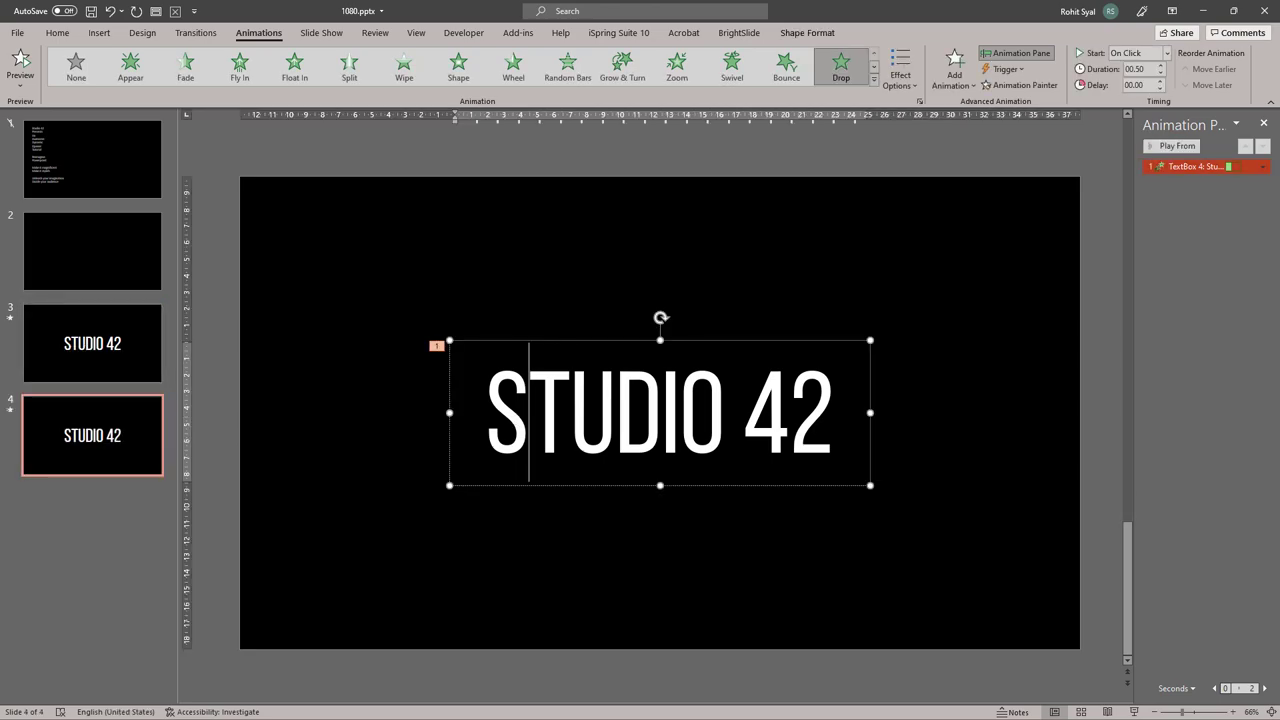
{"action": "right_click", "coordinate": [1186, 163]}
{"action": "left_click", "coordinate": [1193, 272]}
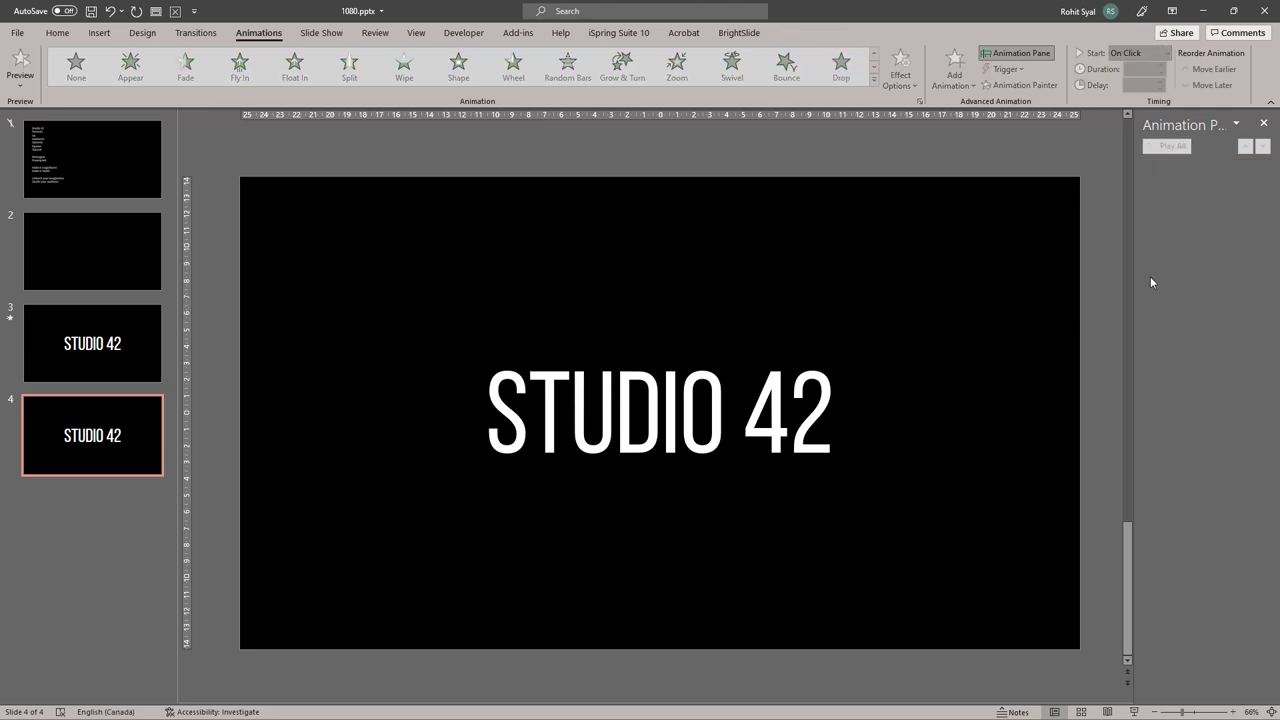
- Expand the character spacing of the Studio 42 text on slide 4 so the letters stand widely apart
{"action": "left_click", "coordinate": [615, 412]}
{"action": "left_click", "coordinate": [592, 341]}
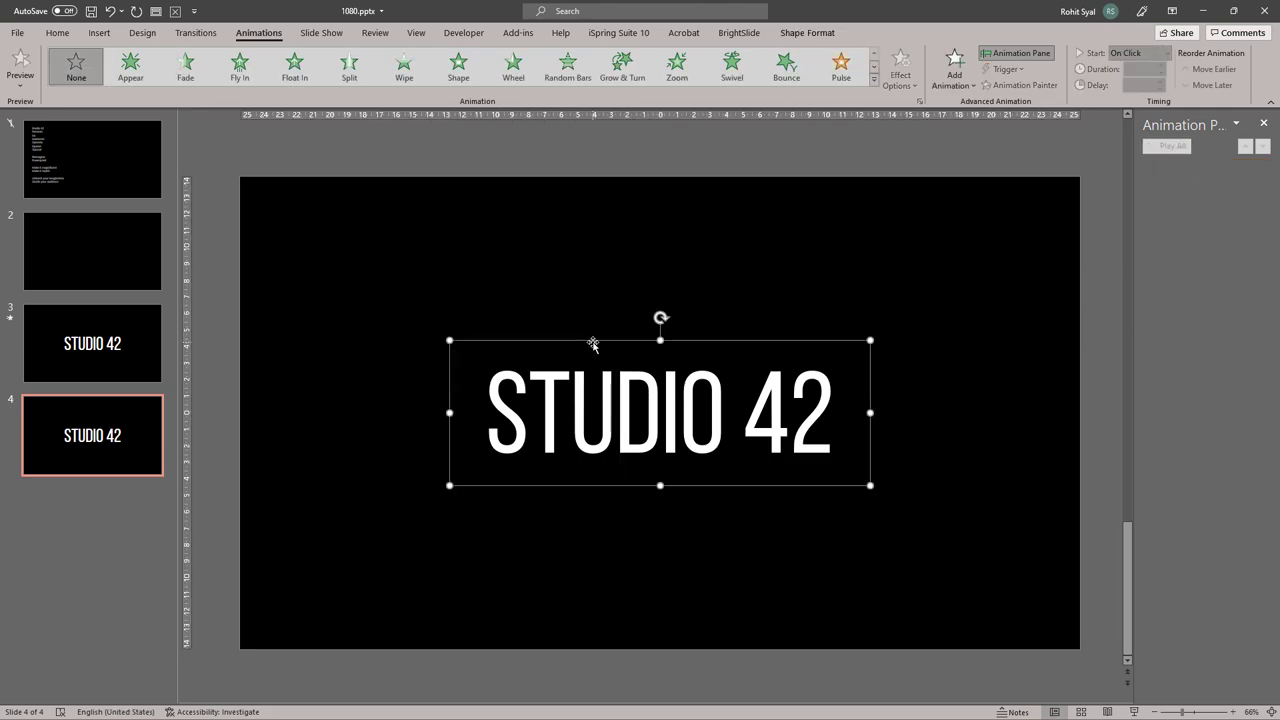
{"action": "left_click", "coordinate": [46, 36]}
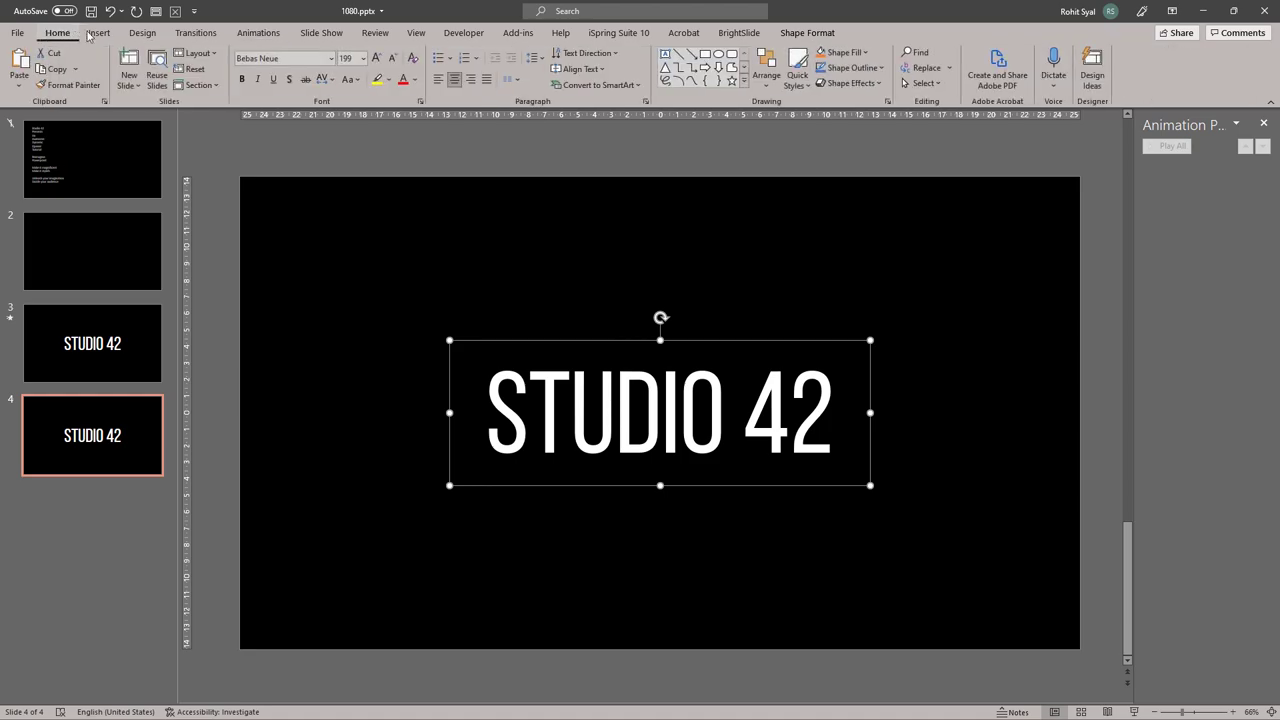
{"action": "left_click", "coordinate": [420, 102]}
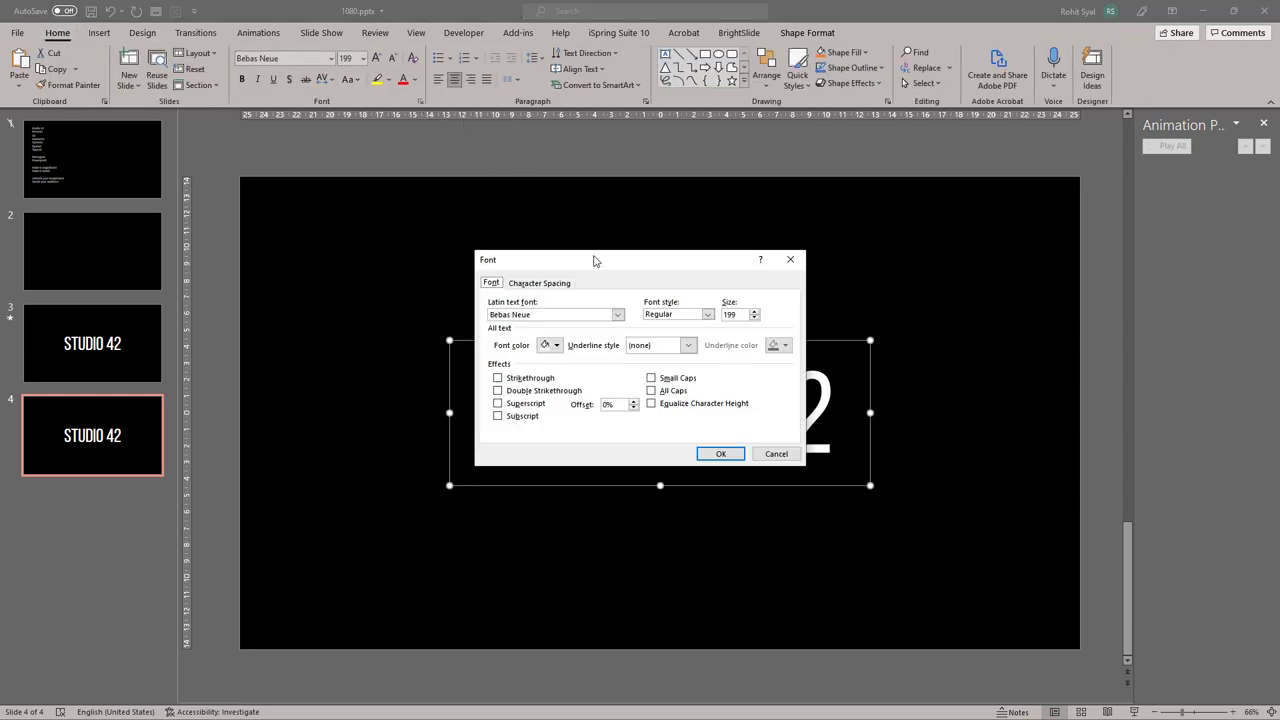
{"action": "left_click_drag", "start_coordinate": [591, 262], "coordinate": [614, 65]}
{"action": "left_click", "coordinate": [565, 86]}
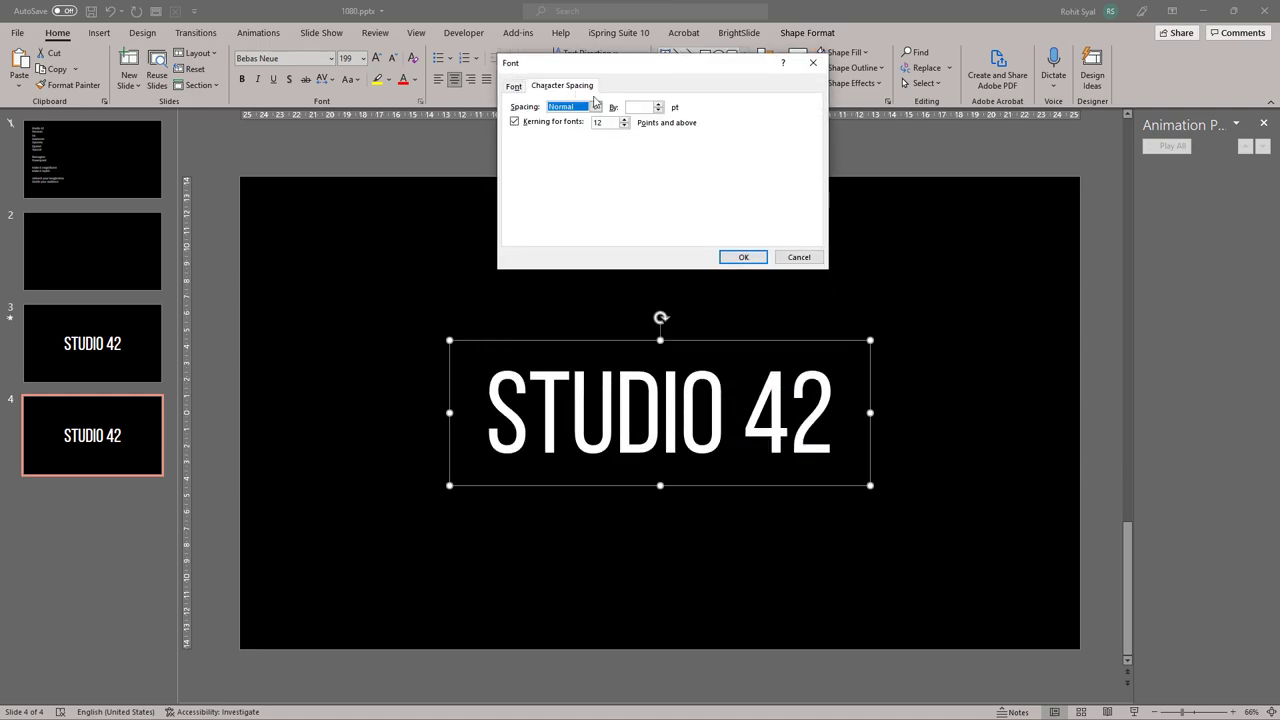
{"action": "left_click", "coordinate": [636, 107]}
{"action": "key", "text": "Return"}
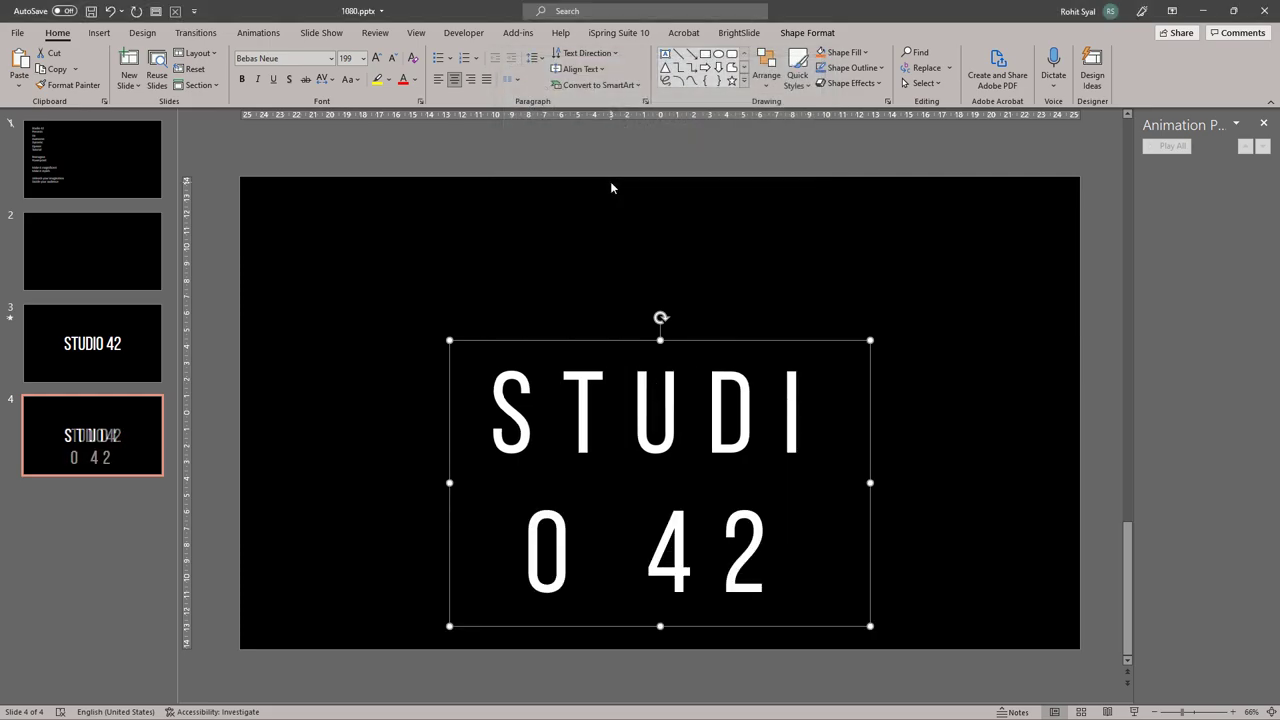
- Widen the spaced Studio 42 text box to a single line, enlarge its text to 287 pt and center it vertically on slide 4
{"action": "left_click_drag", "start_coordinate": [449, 483], "coordinate": [334, 486]}
{"action": "left_click", "coordinate": [376, 57]}
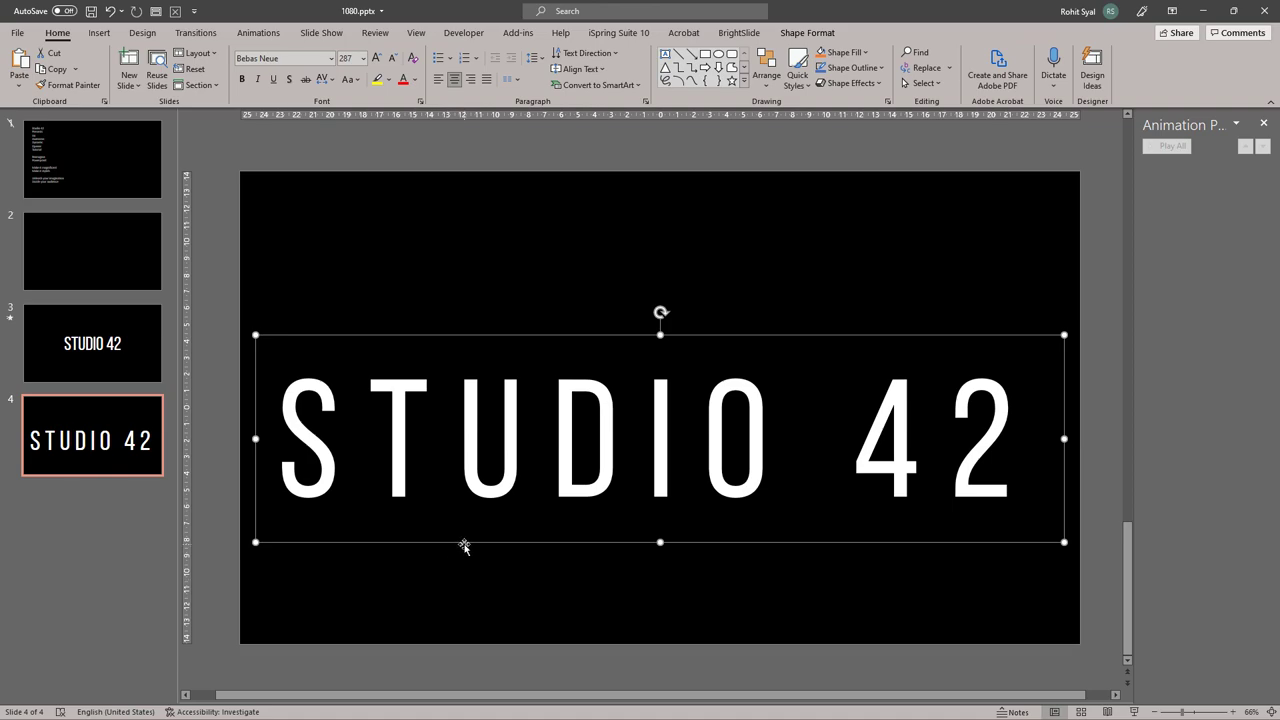
{"action": "left_click_drag", "start_coordinate": [466, 543], "coordinate": [462, 512]}
{"action": "left_click", "coordinate": [478, 270]}
- Compare the Studio 42 titles on slides 3 and 4 by switching back and forth between the two slides
{"action": "scroll", "coordinate": [478, 270], "scroll_direction": "up", "scroll_amount": 1}
{"action": "scroll", "coordinate": [478, 270], "scroll_direction": "down", "scroll_amount": 1}
{"action": "scroll", "coordinate": [478, 278], "scroll_direction": "up", "scroll_amount": 1}
{"action": "scroll", "coordinate": [478, 278], "scroll_direction": "down", "scroll_amount": 1}
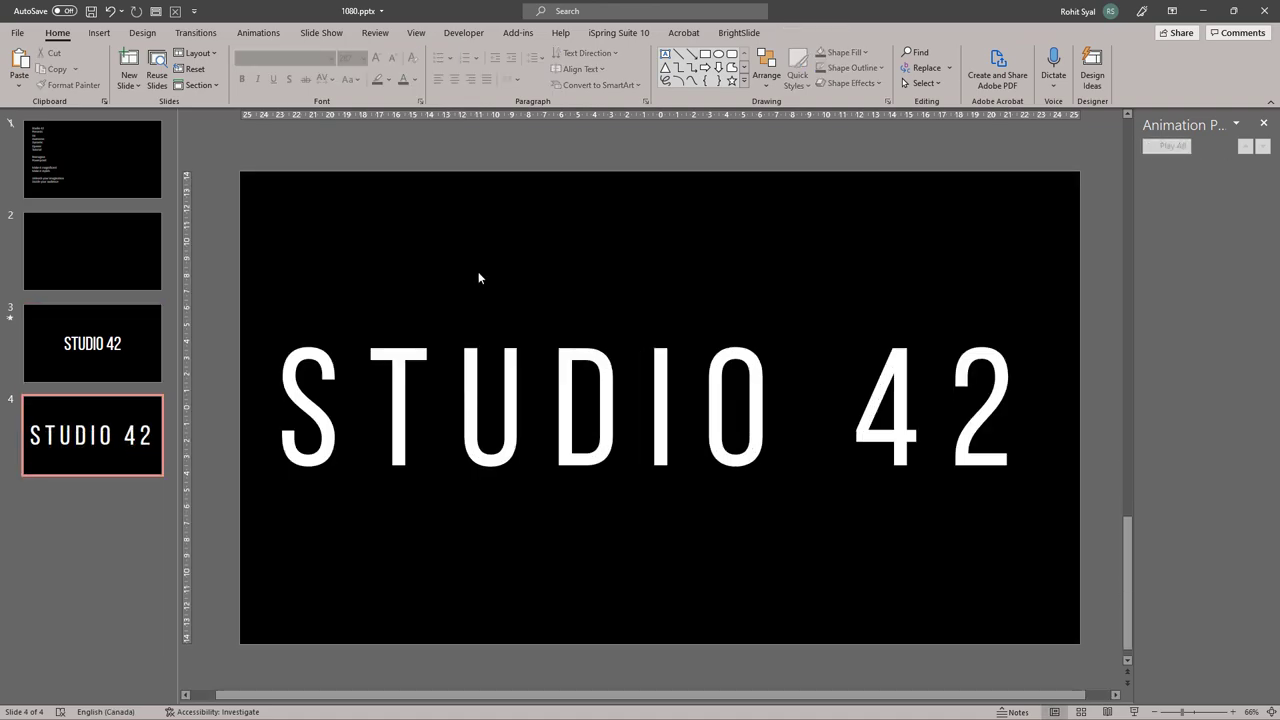
{"action": "scroll", "coordinate": [477, 280], "scroll_direction": "up", "scroll_amount": 1}
{"action": "scroll", "coordinate": [477, 279], "scroll_direction": "down", "scroll_amount": 1}
{"action": "scroll", "coordinate": [477, 279], "scroll_direction": "up", "scroll_amount": 1}
{"action": "scroll", "coordinate": [477, 279], "scroll_direction": "down", "scroll_amount": 1}
{"action": "scroll", "coordinate": [477, 280], "scroll_direction": "up", "scroll_amount": 1}
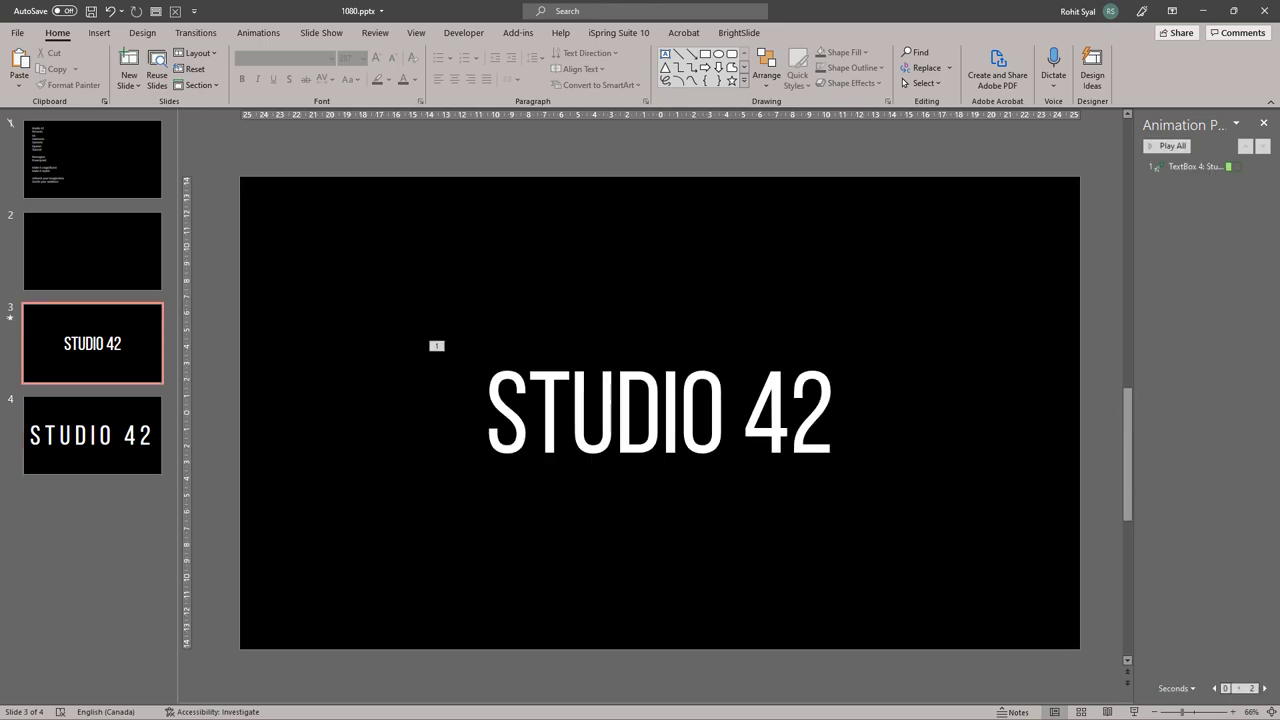
- Copy the photo of the woman standing in a shopping street from the final images folder and paste it onto slide 3
{"action": "key", "text": "alt+Tab"}
{"action": "key", "text": "ctrl+c"}
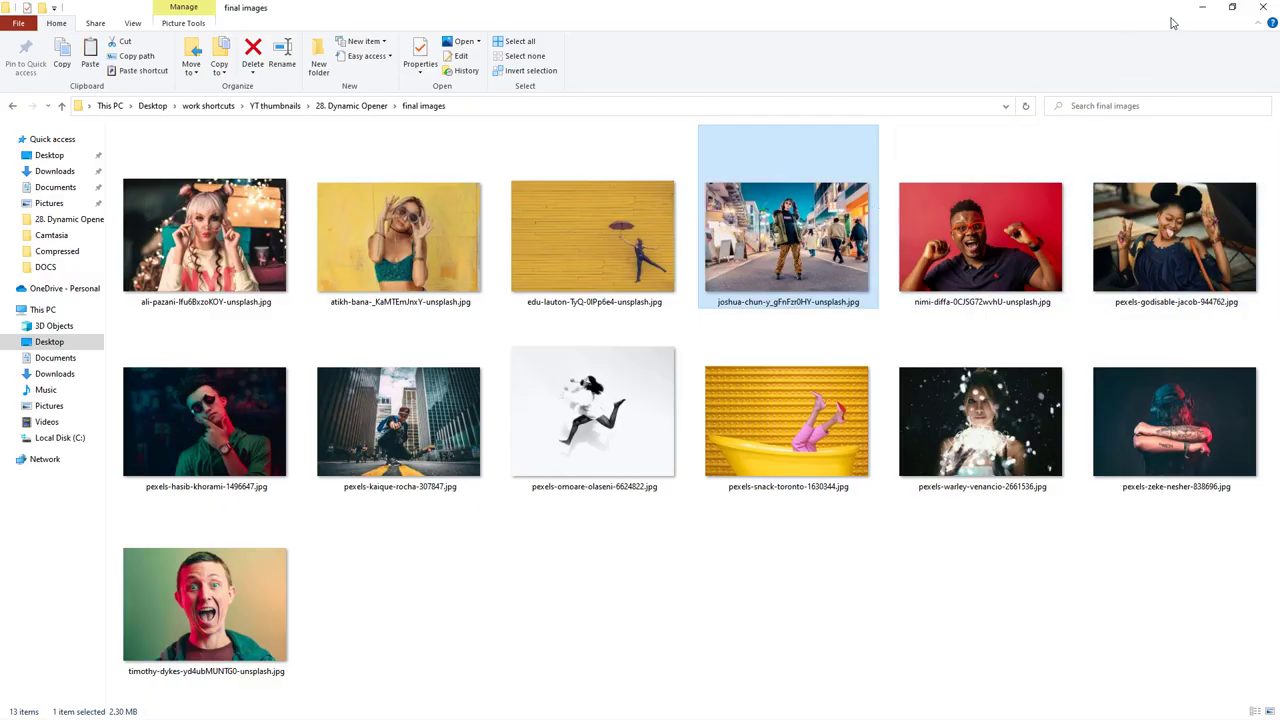
{"action": "left_click", "coordinate": [1202, 7]}
{"action": "key", "text": "ctrl+v"}
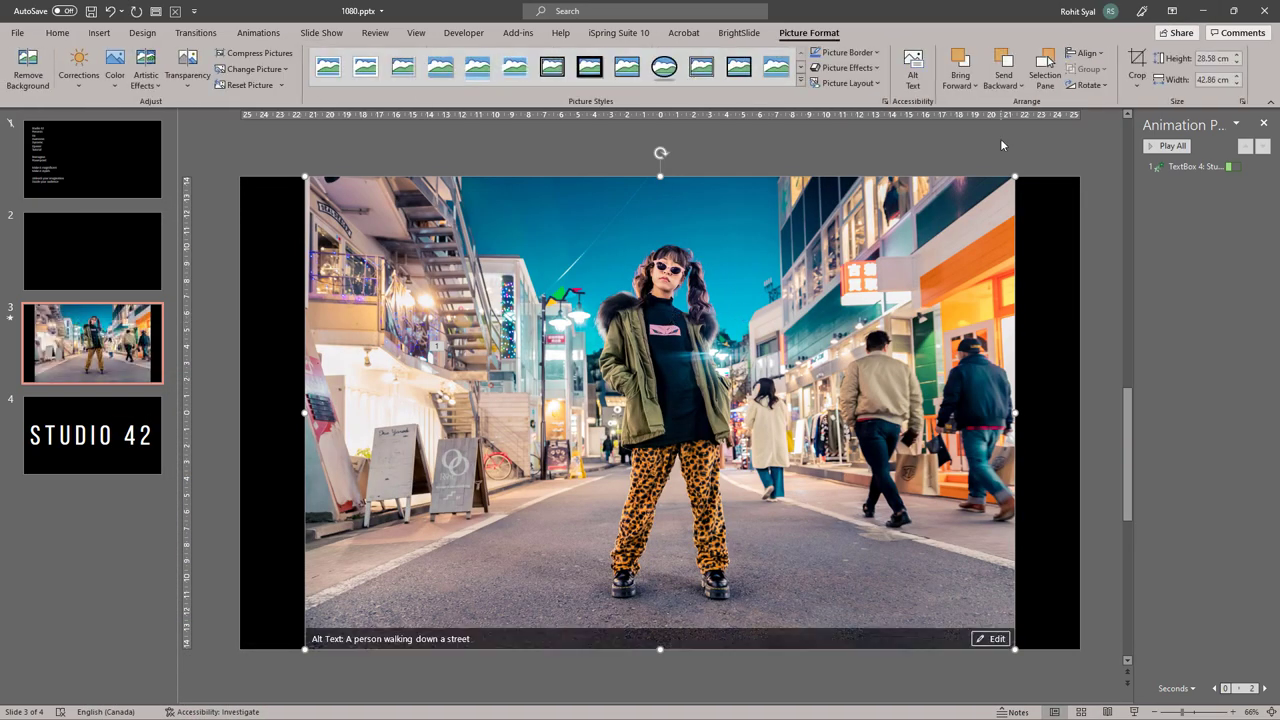
- Crop the street photo on slide 3 to a 16:9 aspect ratio
{"action": "left_click", "coordinate": [1137, 80]}
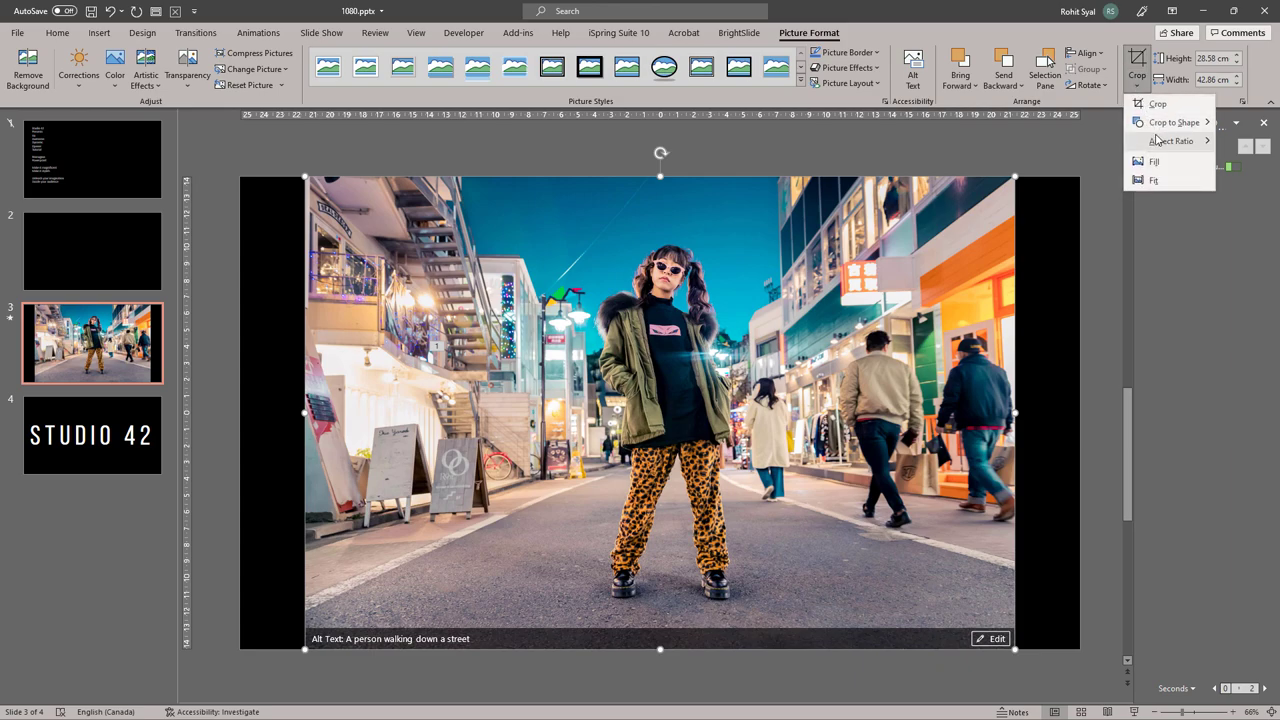
{"action": "mouse_move", "coordinate": [1158, 140]}
{"action": "left_click", "coordinate": [1247, 372]}
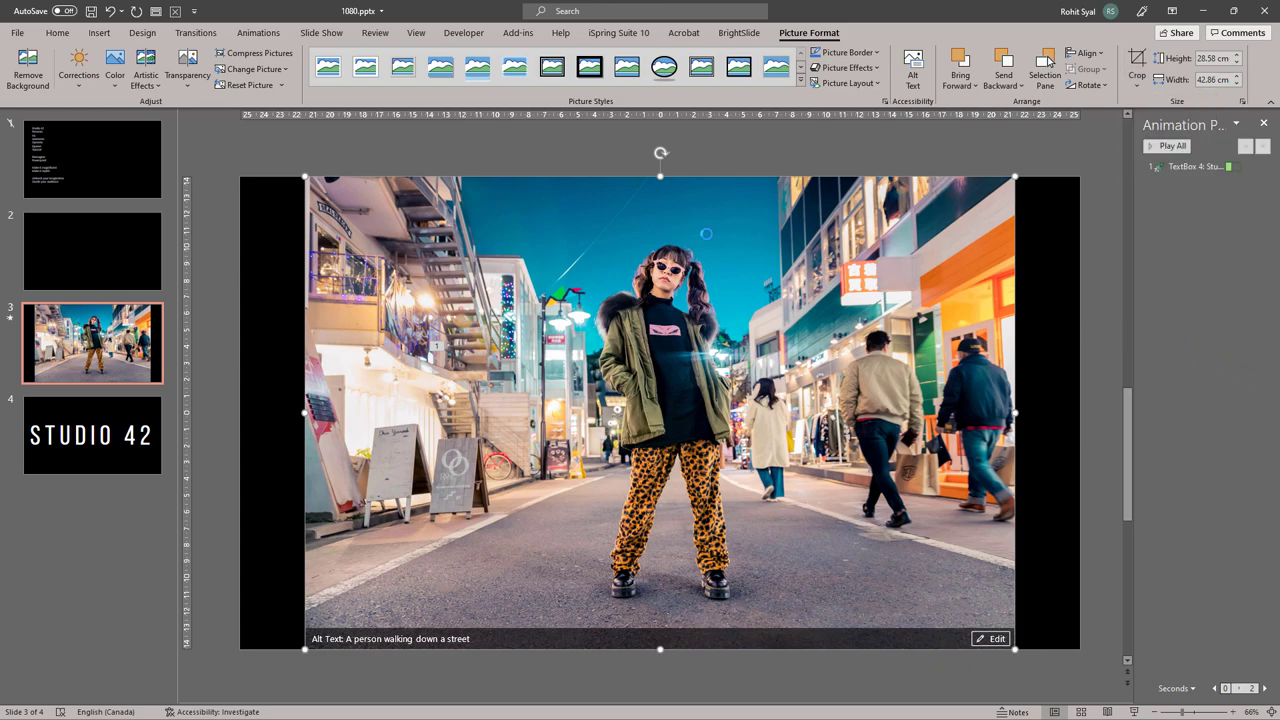
{"action": "left_click", "coordinate": [554, 148]}
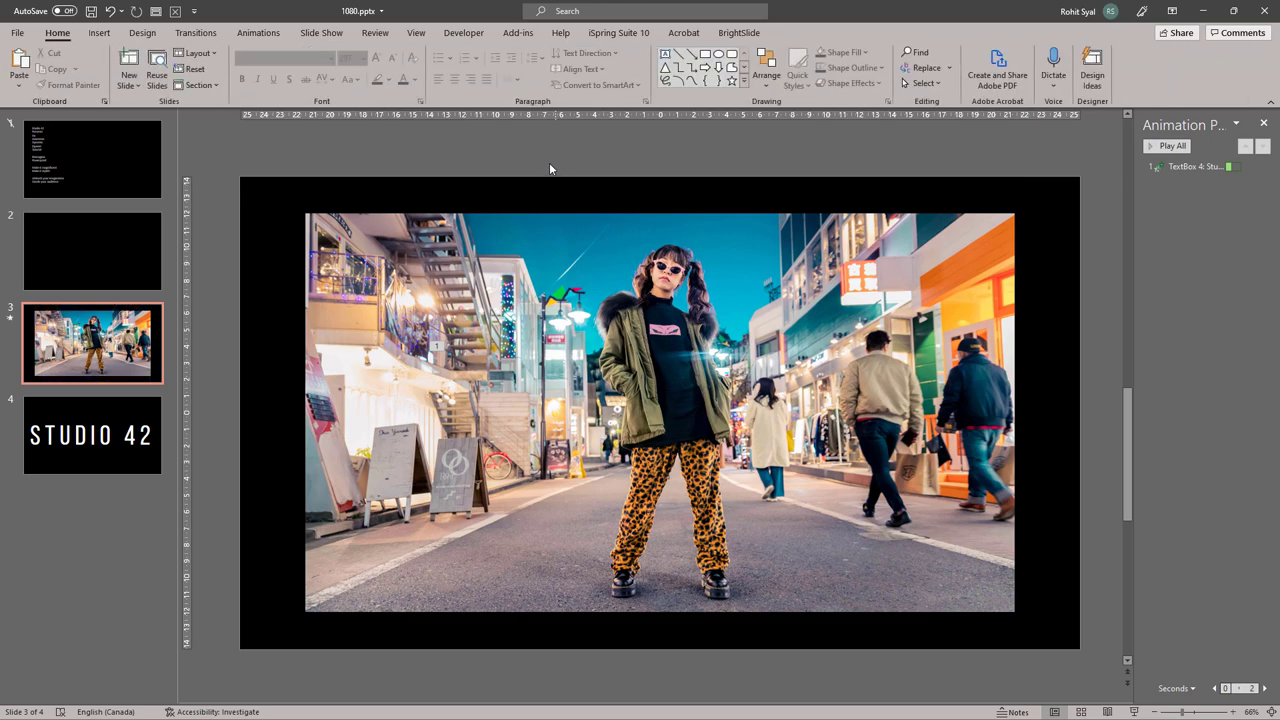
- Scale the cropped street photo to cover the whole slide and send it behind the Studio 42 text
{"action": "left_click", "coordinate": [358, 263]}
{"action": "left_click_drag", "start_coordinate": [305, 213], "coordinate": [240, 177]}
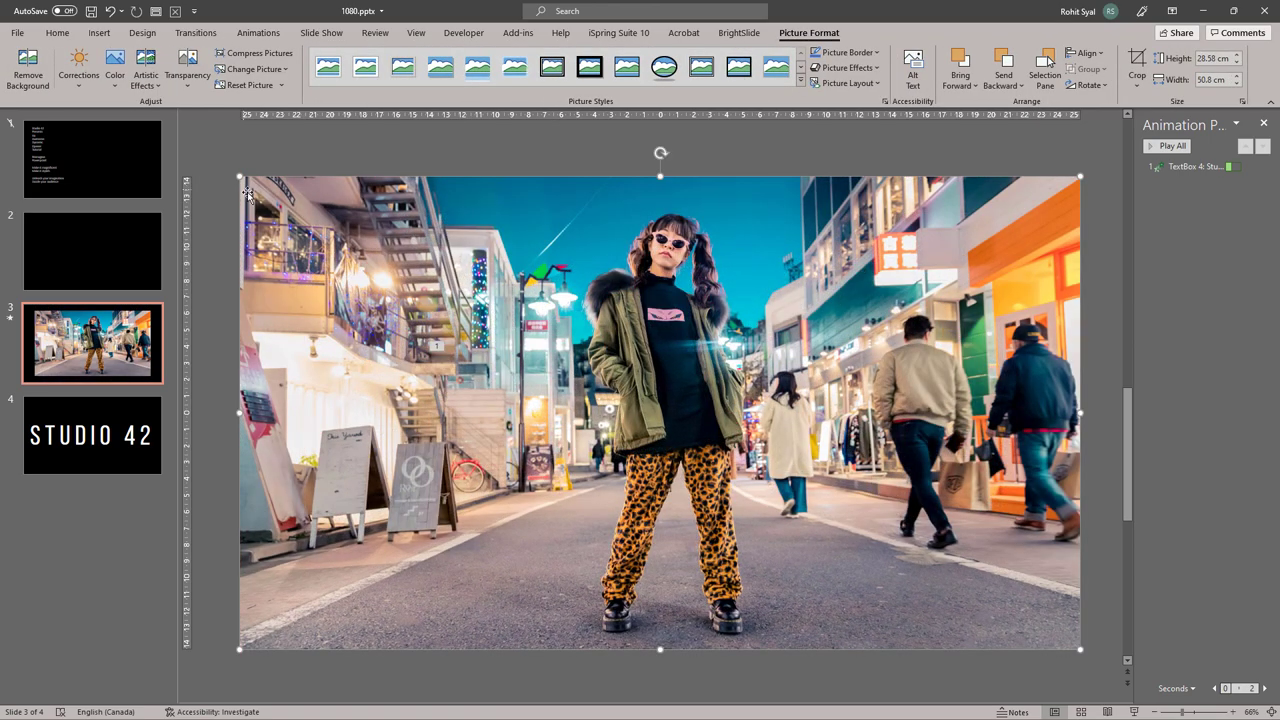
{"action": "right_click", "coordinate": [262, 197]}
{"action": "left_click", "coordinate": [330, 332]}
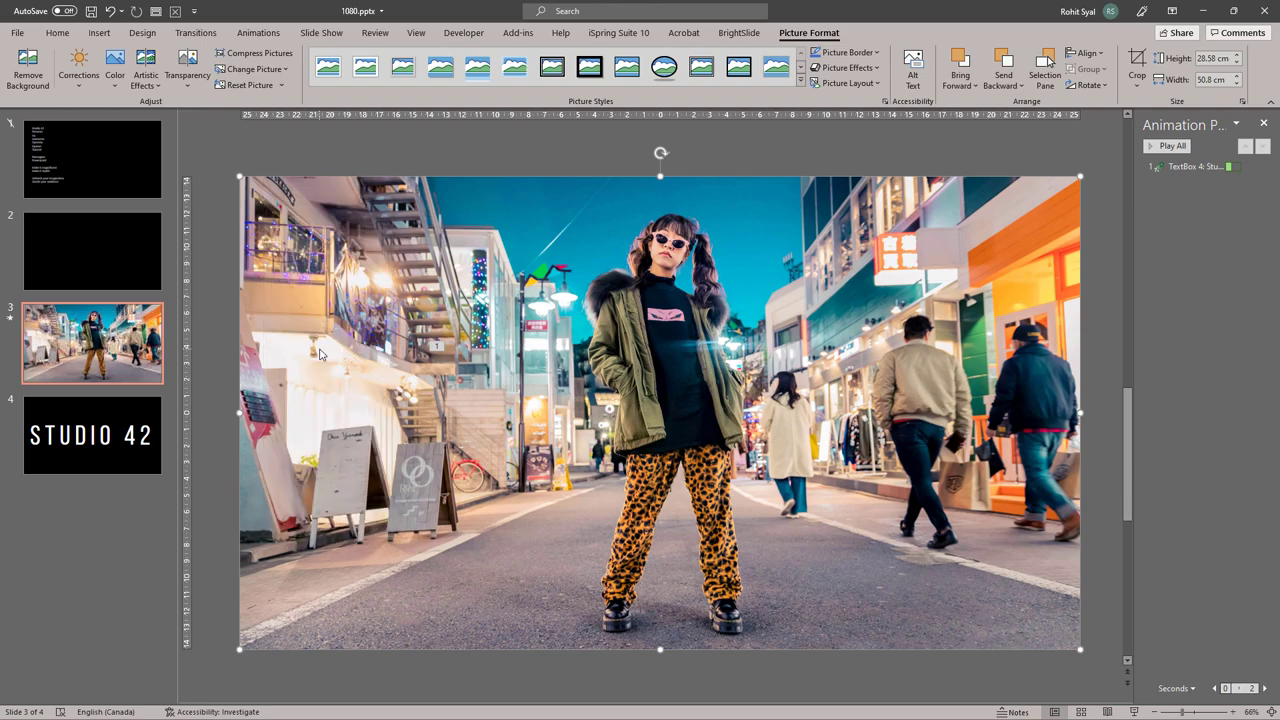
- Darken the street photo on slide 3 with the lowest brightness correction preset, keeping the contrast normal
{"action": "scroll", "coordinate": [482, 150], "scroll_direction": "down", "scroll_amount": 2}
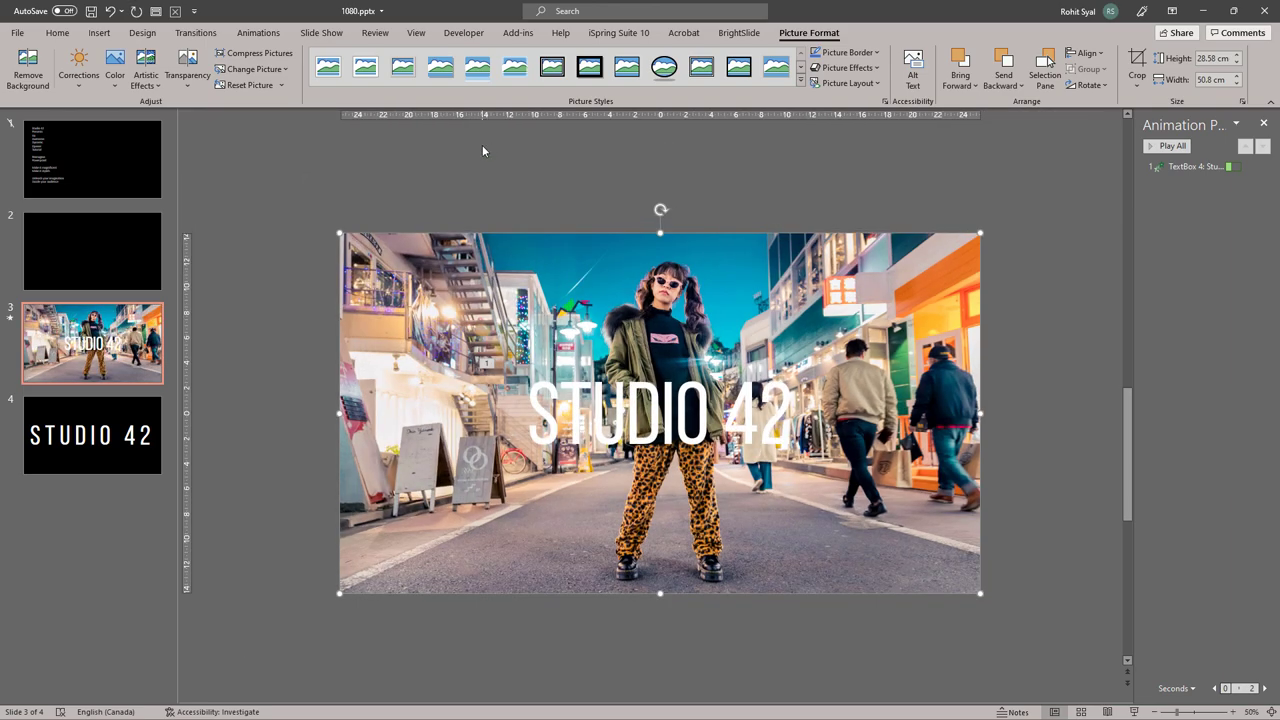
{"action": "left_click", "coordinate": [294, 333]}
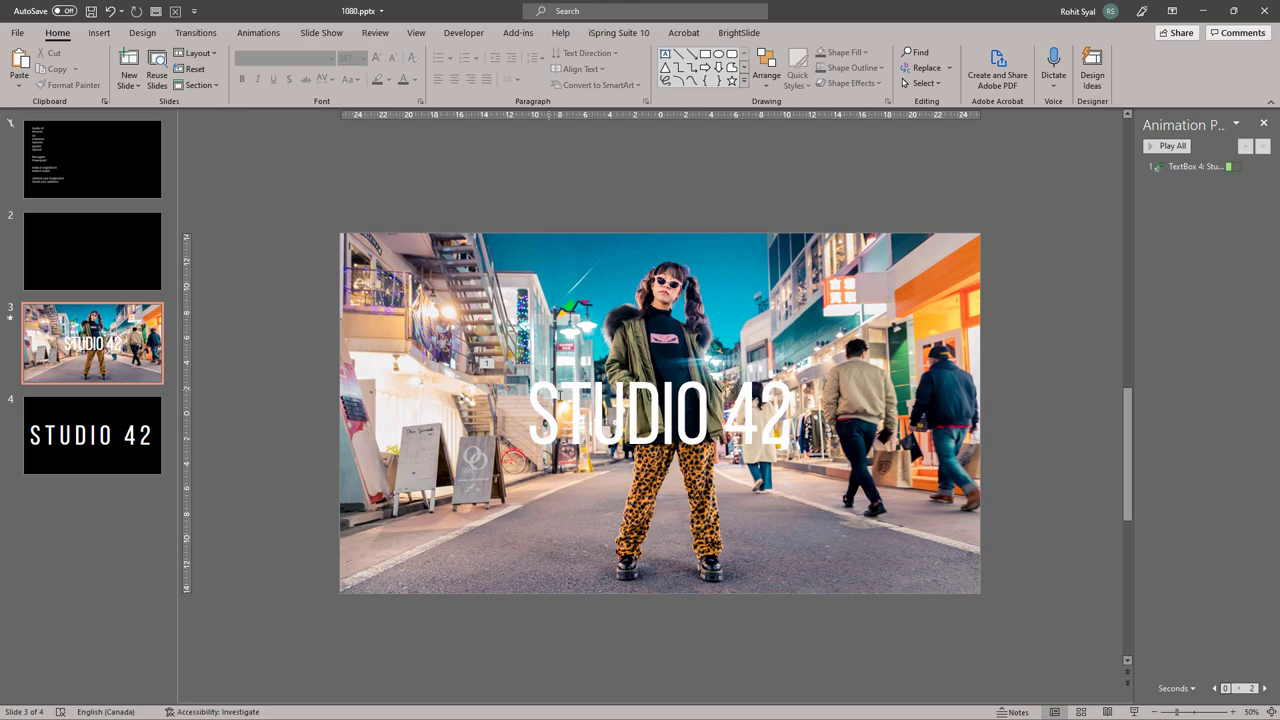
{"action": "left_click", "coordinate": [479, 331]}
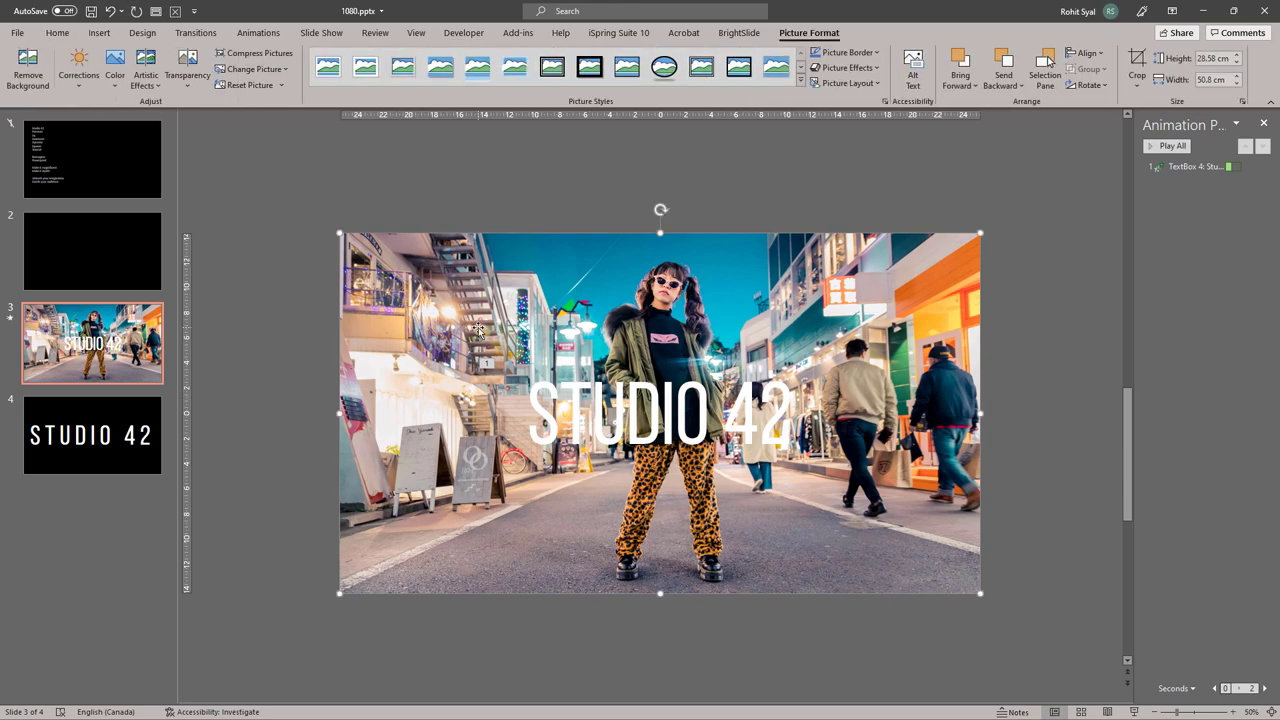
{"action": "left_click", "coordinate": [91, 91]}
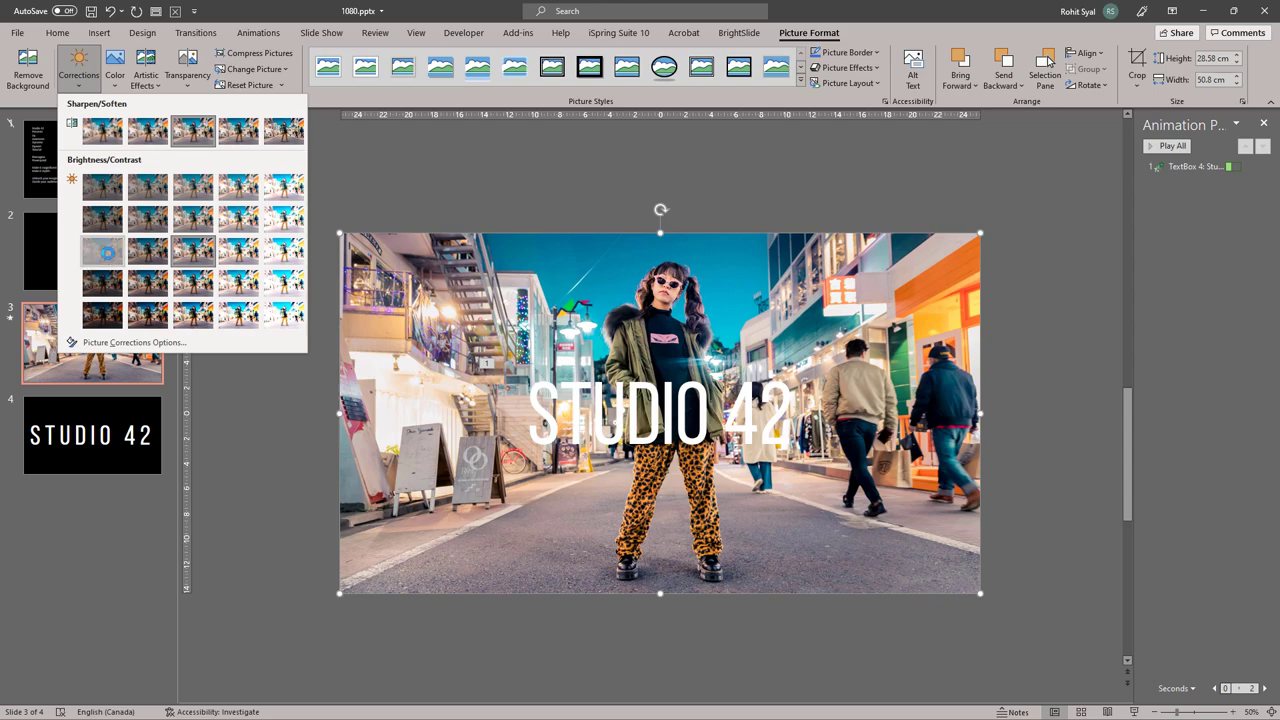
{"action": "left_click", "coordinate": [108, 253]}
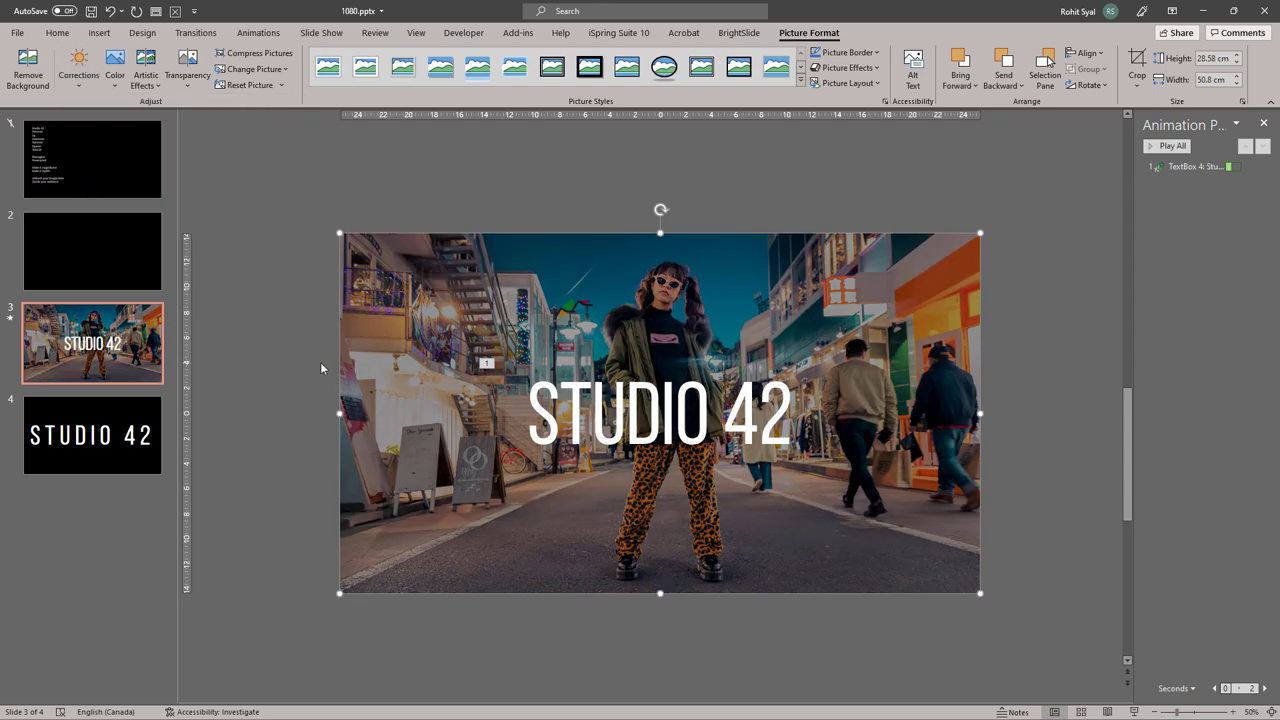
{"action": "left_click", "coordinate": [321, 367]}
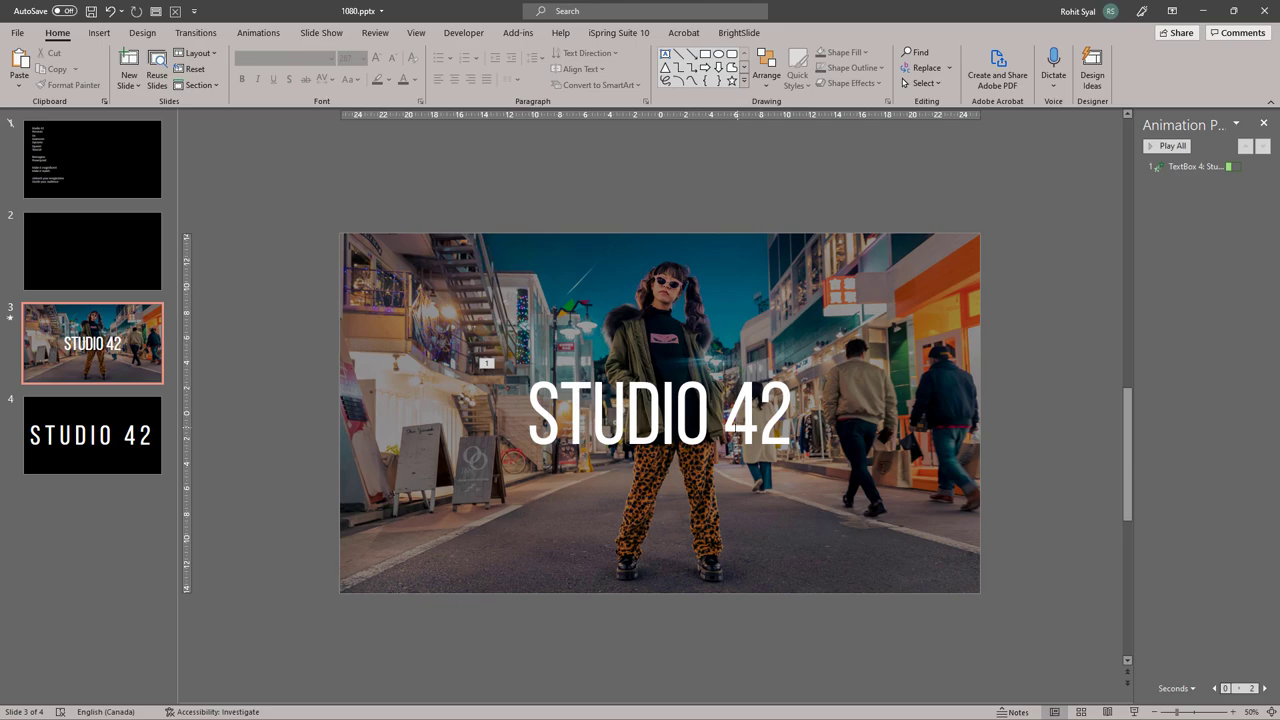
- Enlarge the street photo on slide 3 beyond the slide edges to about 57 × 32 cm around its centre, and paste a copy onto slide 4
{"action": "left_click", "coordinate": [461, 351]}
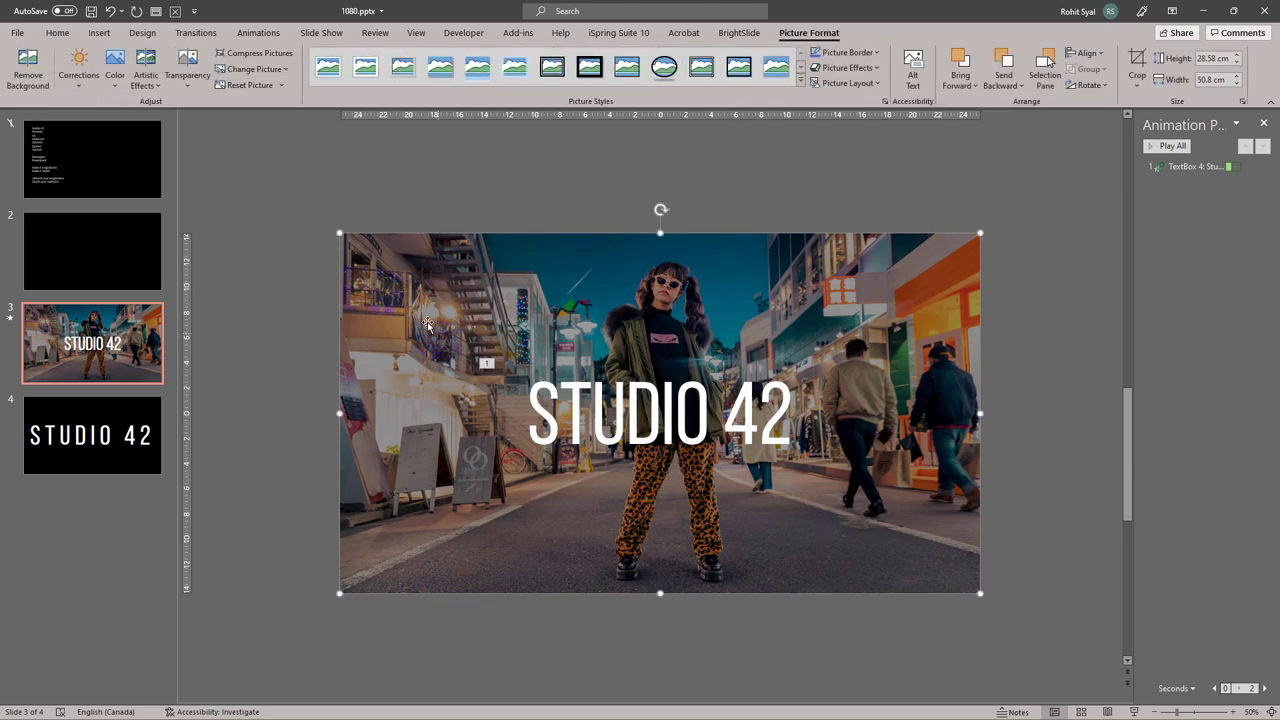
{"action": "left_click_drag", "start_coordinate": [339, 233], "coordinate": [300, 212]}
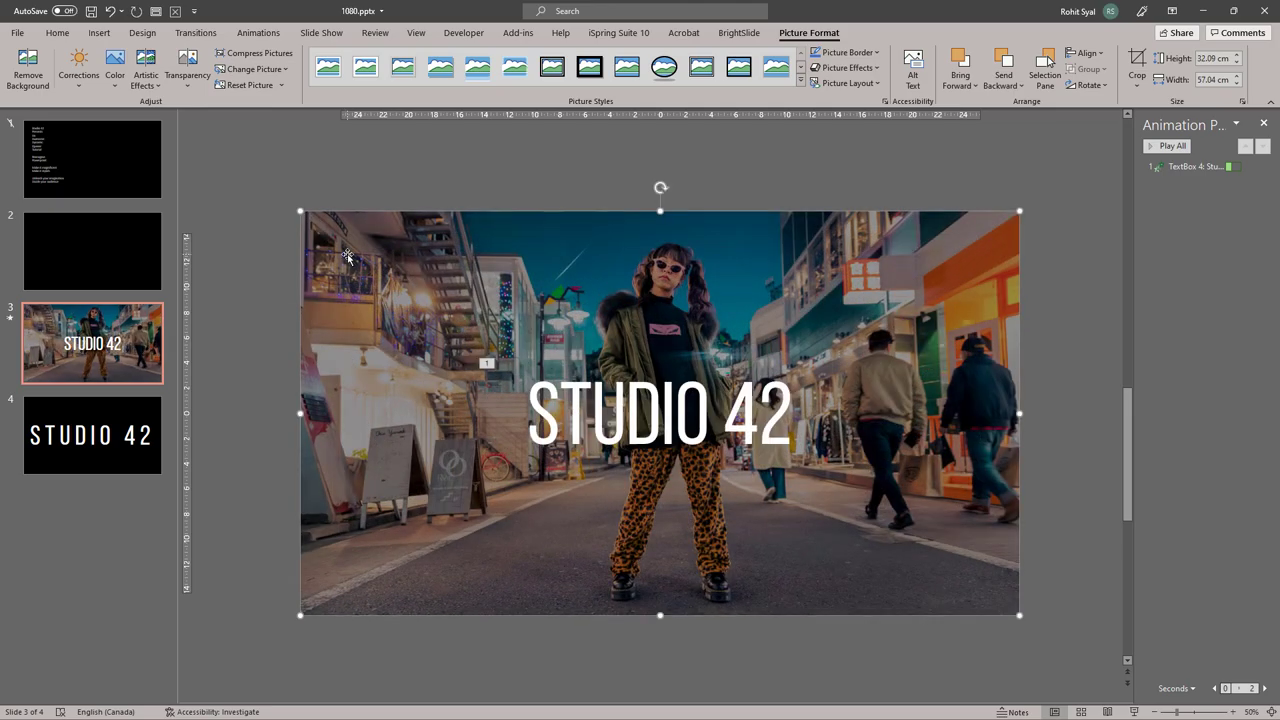
{"action": "left_click", "coordinate": [143, 440]}
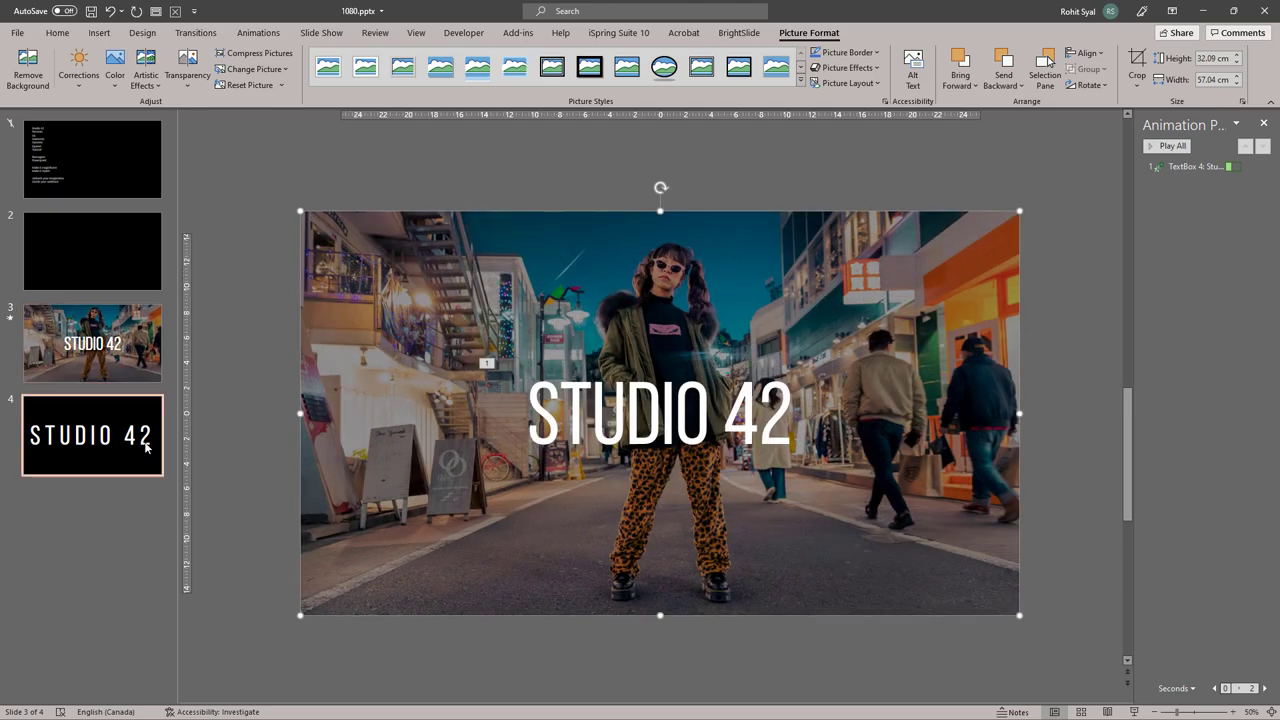
{"action": "key", "text": "ctrl+v"}
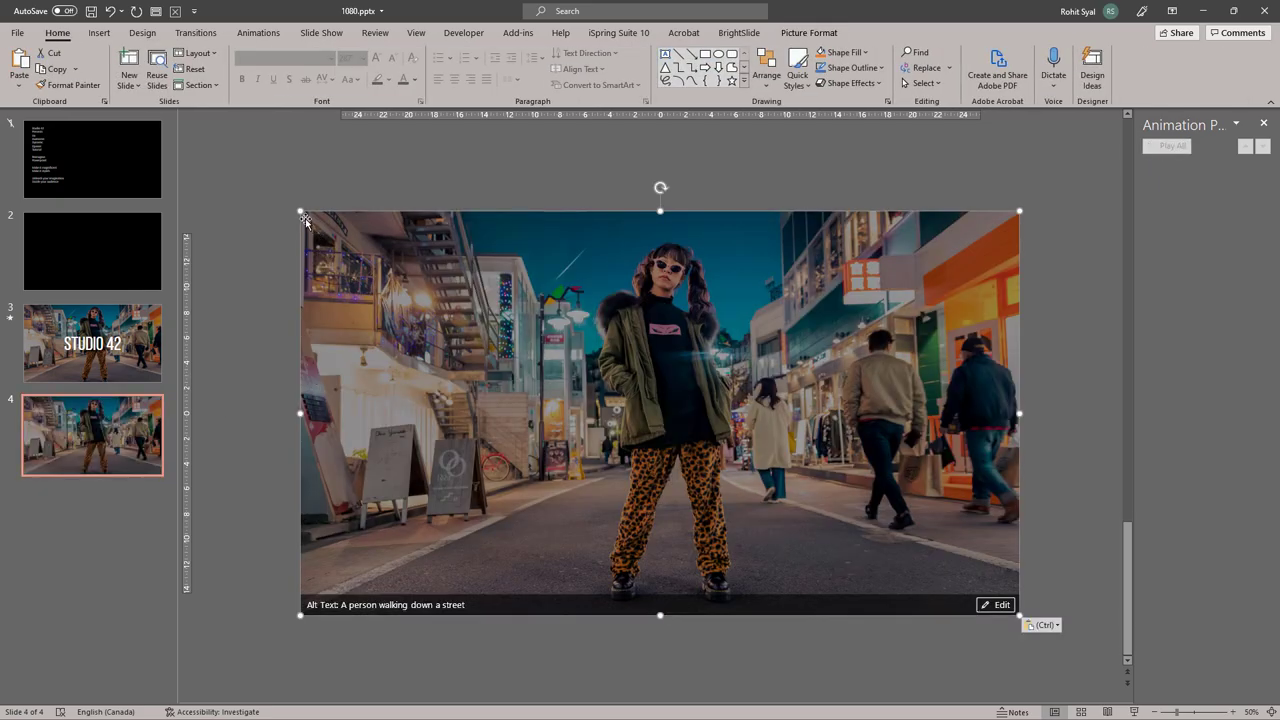
- Scale the pasted photo on slide 4 down to fit the slide and send it behind the Studio 42 text
{"action": "left_click_drag", "start_coordinate": [300, 213], "coordinate": [340, 233]}
{"action": "right_click", "coordinate": [366, 260]}
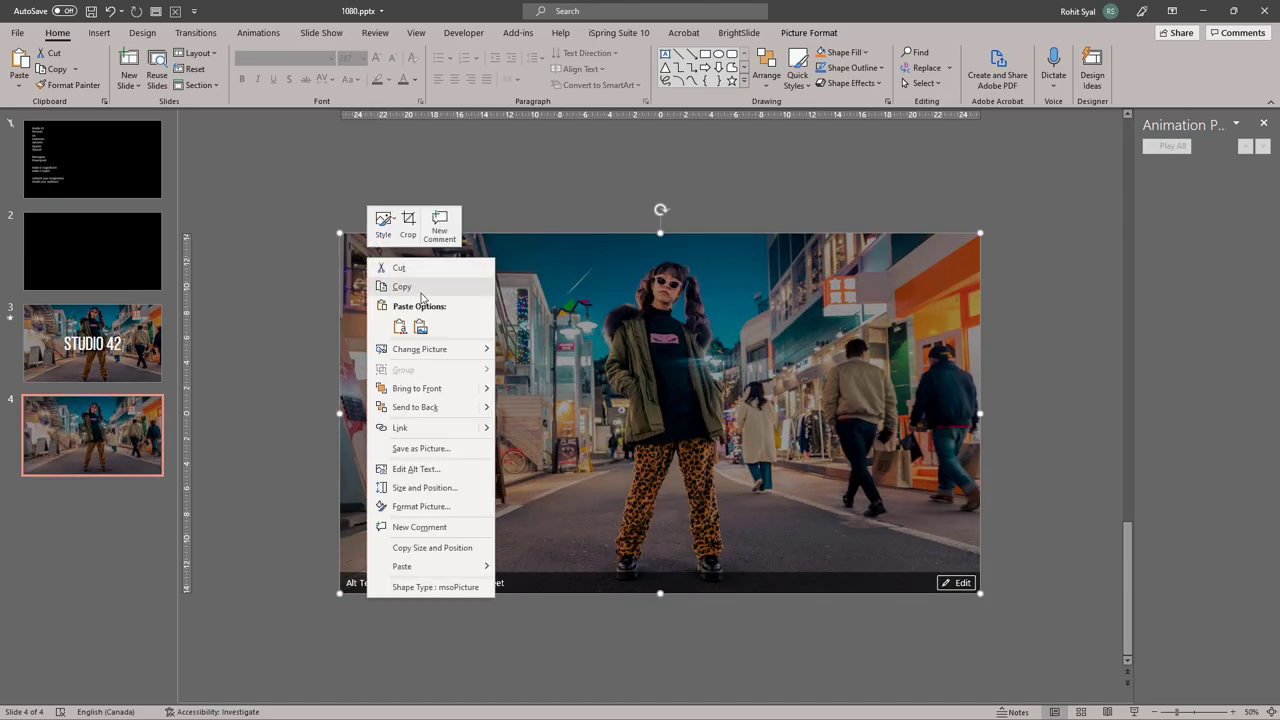
{"action": "left_click", "coordinate": [391, 408]}
- Play the slide show from slide 3 to check the title over the darkened photo
{"action": "left_click", "coordinate": [141, 346]}
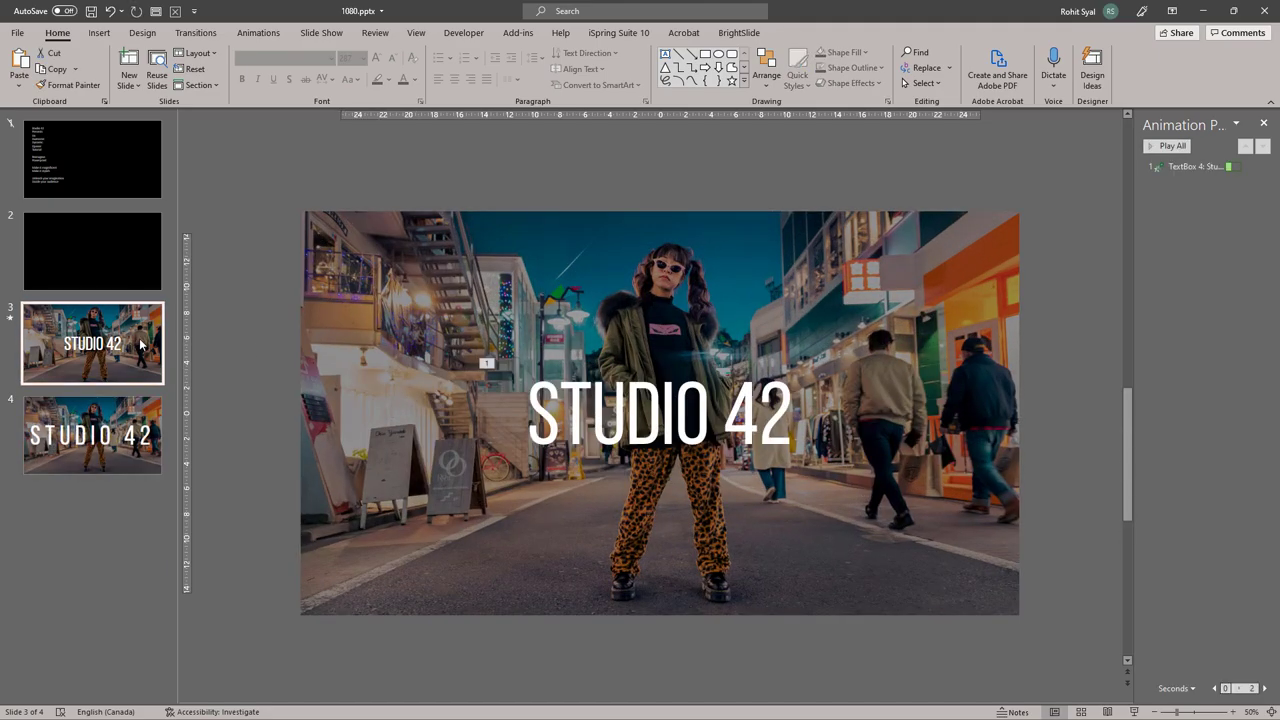
{"action": "left_click", "coordinate": [1135, 712]}
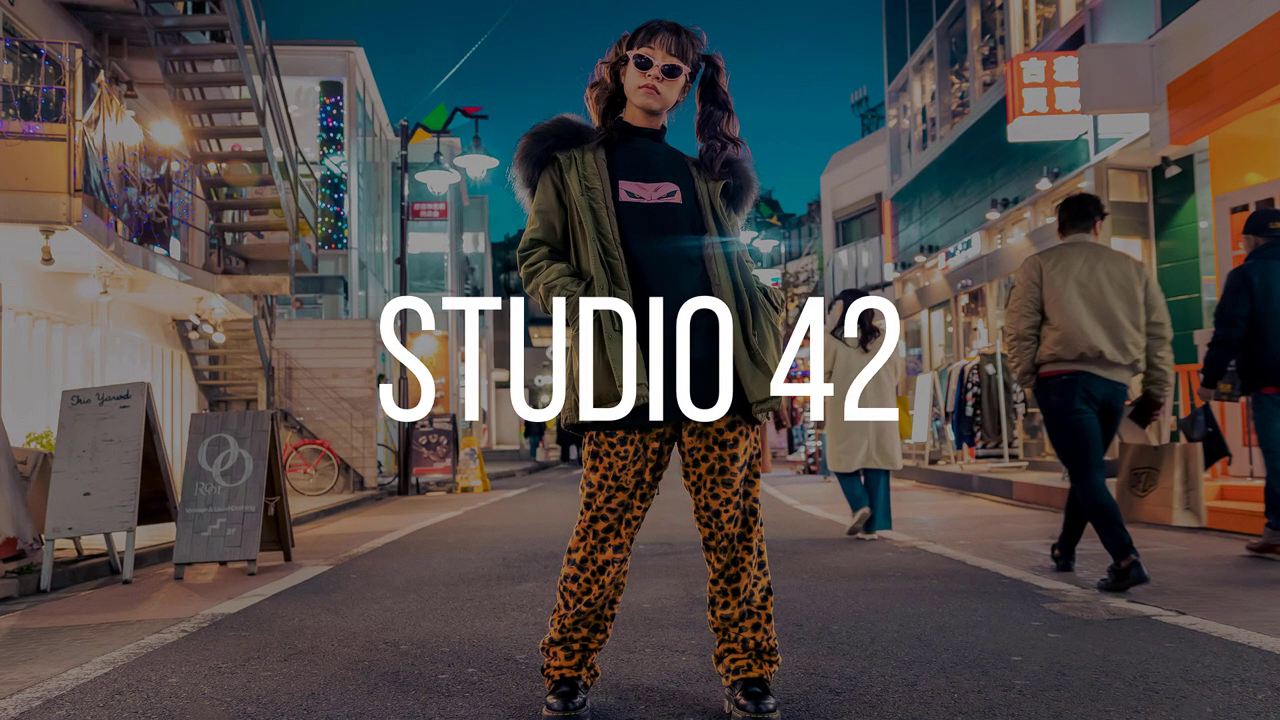
{"action": "key", "text": "Escape"}
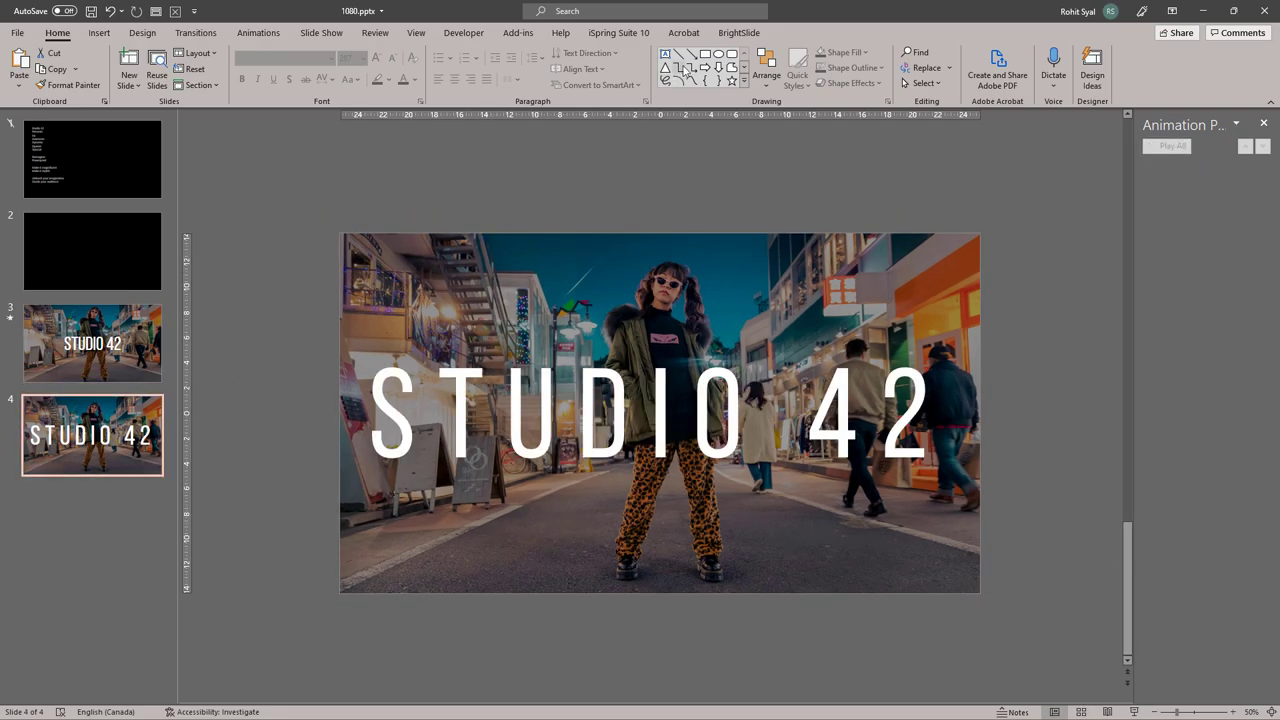
- Draw a full-width bar about 2.38 cm high along the upper edge of slide 4 and fill it black
{"action": "left_click_drag", "start_coordinate": [338, 233], "coordinate": [981, 264]}
{"action": "left_click", "coordinate": [492, 52]}
{"action": "left_click", "coordinate": [492, 52]}
{"action": "left_click", "coordinate": [492, 52]}
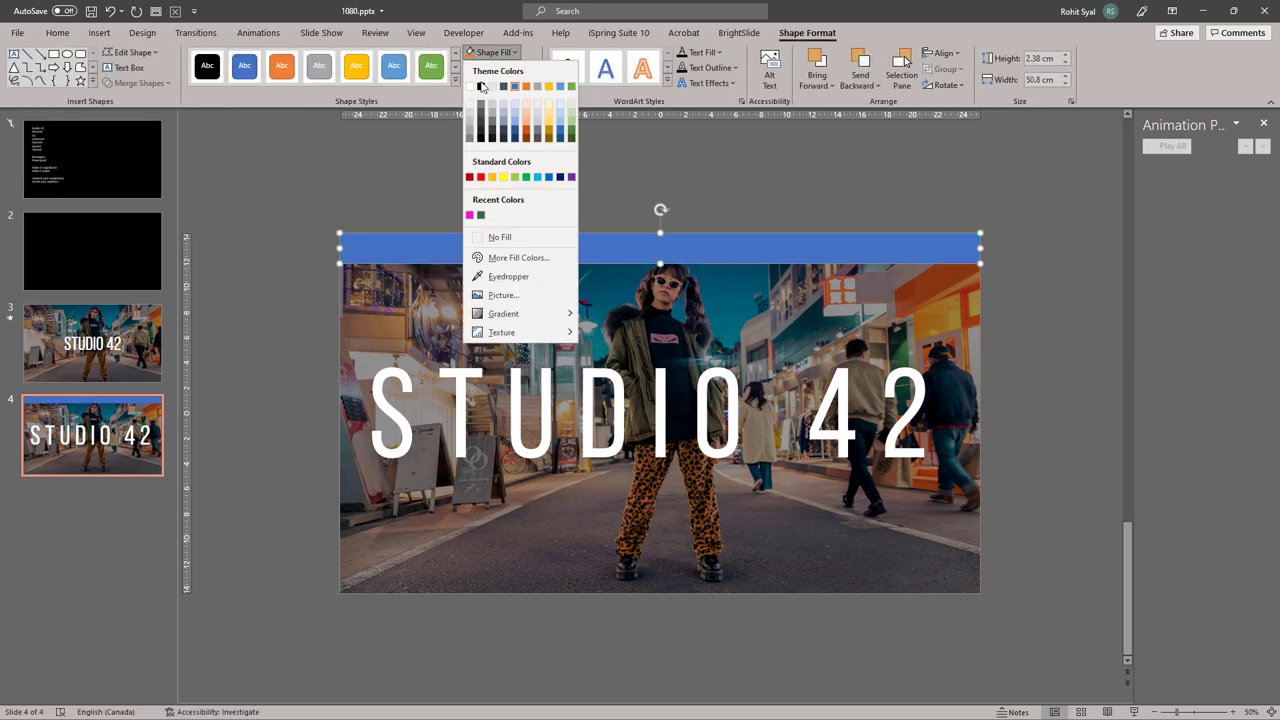
{"action": "left_click", "coordinate": [481, 86]}
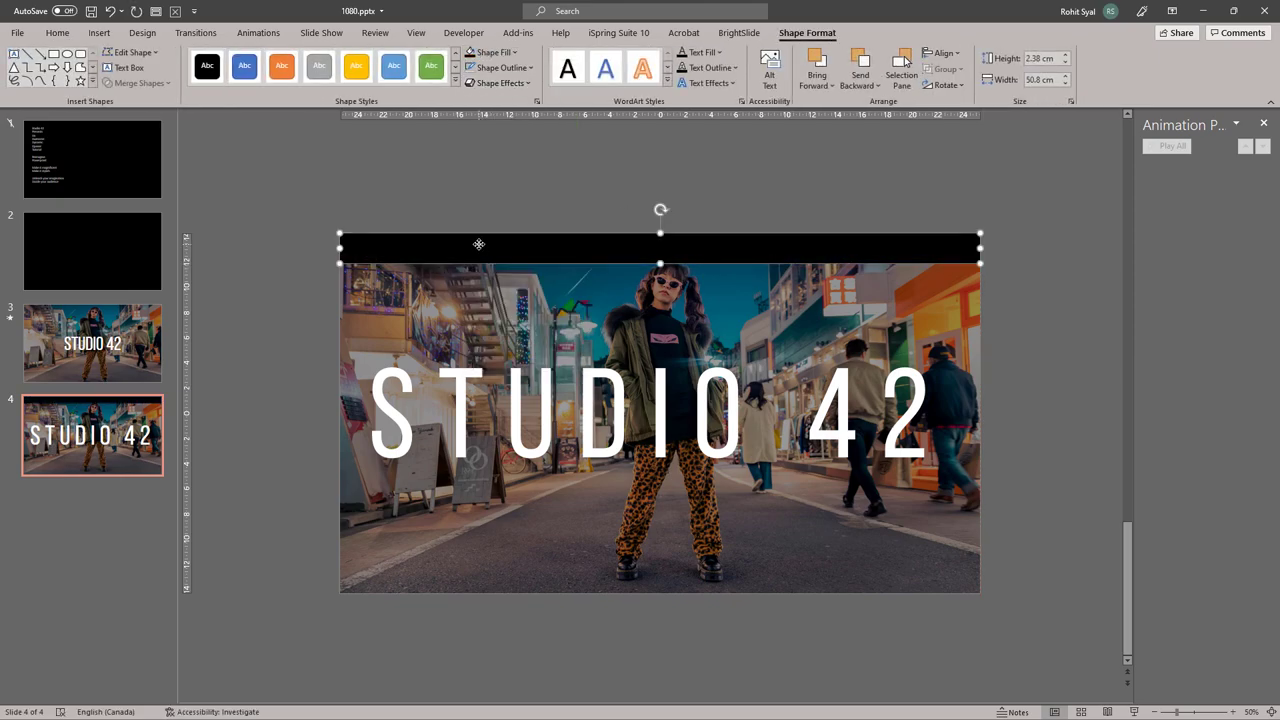
- Duplicate the black bar on slide 4 and align the copy with the slide's lower edge
{"action": "key", "text": "ctrl+v"}
{"action": "left_click_drag", "start_coordinate": [483, 236], "coordinate": [474, 577]}
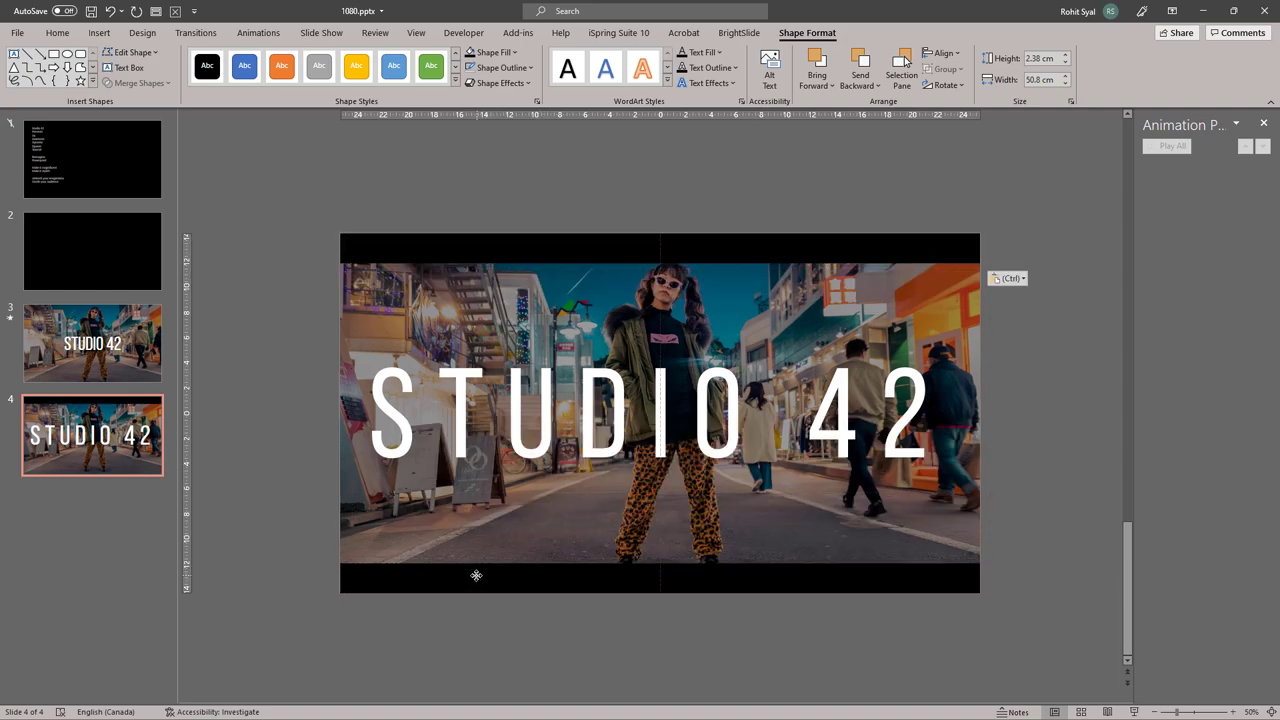
{"action": "left_click", "coordinate": [288, 535]}
- Copy both black bars from slide 4 and paste them onto slide 3
{"action": "left_click", "coordinate": [466, 257]}
{"action": "left_click", "coordinate": [424, 590], "text": "shift"}
{"action": "key", "text": "ctrl+c"}
{"action": "left_click", "coordinate": [140, 372]}
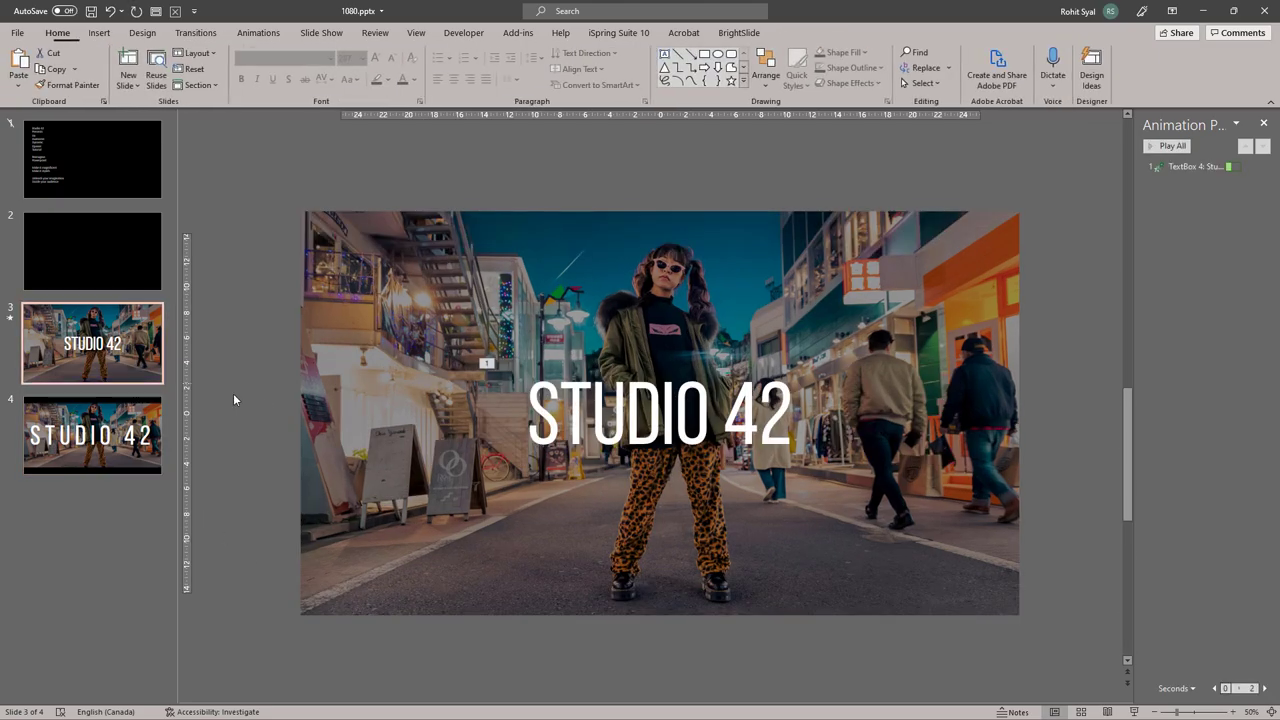
{"action": "key", "text": "ctrl+v"}
{"action": "left_click", "coordinate": [264, 396]}
- Move the two black bars on slide 3 just outside the slide, one above its upper edge and one below its lower edge
{"action": "left_click_drag", "start_coordinate": [470, 254], "coordinate": [486, 218]}
{"action": "left_click", "coordinate": [261, 517]}
{"action": "left_click_drag", "start_coordinate": [400, 586], "coordinate": [404, 609]}
{"action": "left_click", "coordinate": [265, 609]}
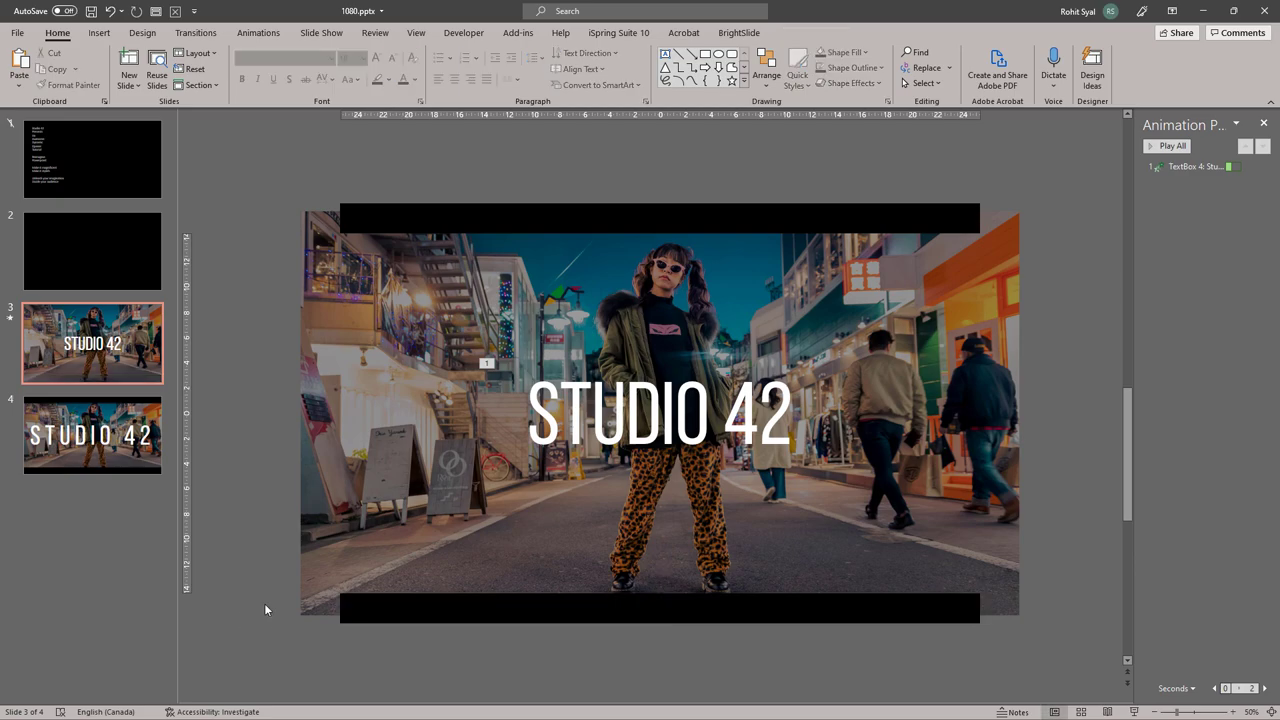
- Play the show from slide 3 and switch back and forth between slides 3 and 4 to compare the bars' positions
{"action": "left_click", "coordinate": [1131, 712]}
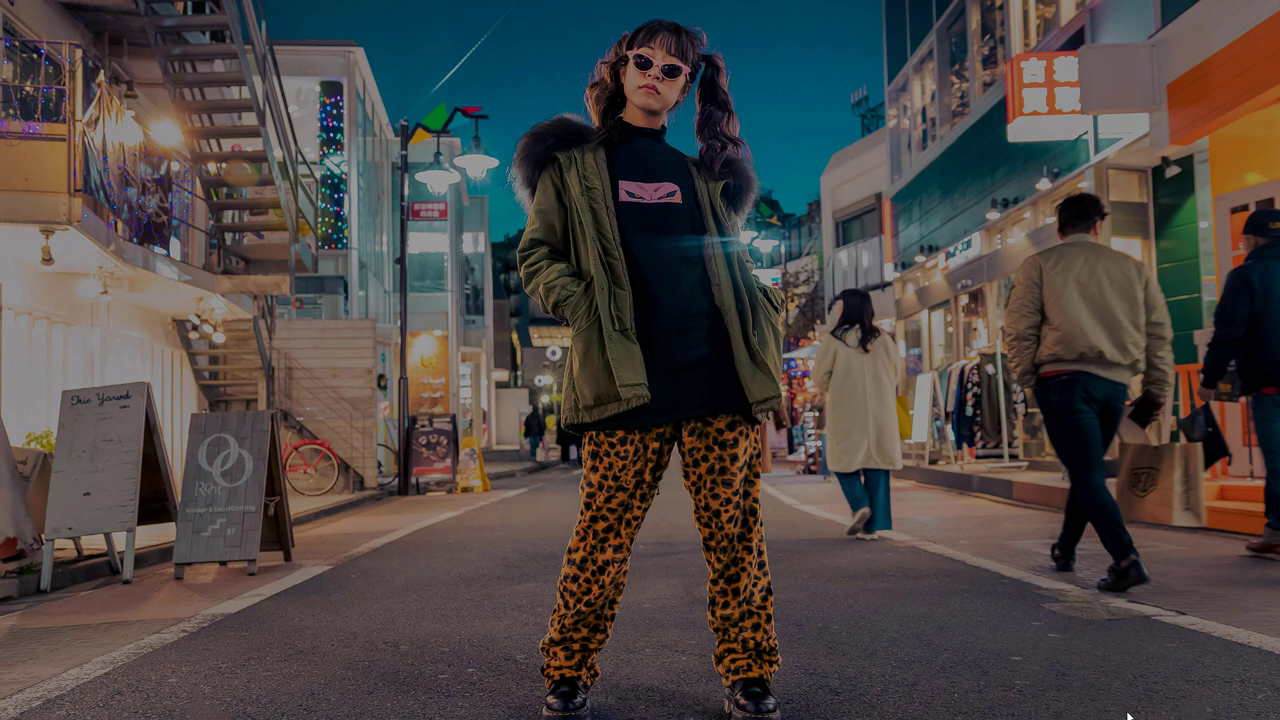
{"action": "key", "text": "Escape"}
{"action": "scroll", "coordinate": [274, 401], "scroll_direction": "down", "scroll_amount": 1}
{"action": "scroll", "coordinate": [274, 401], "scroll_direction": "up", "scroll_amount": 1}
{"action": "scroll", "coordinate": [274, 401], "scroll_direction": "down", "scroll_amount": 1}
{"action": "scroll", "coordinate": [274, 401], "scroll_direction": "up", "scroll_amount": 1}
{"action": "scroll", "coordinate": [274, 403], "scroll_direction": "down", "scroll_amount": 1}
{"action": "scroll", "coordinate": [274, 403], "scroll_direction": "up", "scroll_amount": 1}
{"action": "scroll", "coordinate": [200, 403], "scroll_direction": "down", "scroll_amount": 1}
- Apply the Zoom transition to slide 3
{"action": "left_click", "coordinate": [104, 362]}
{"action": "left_click", "coordinate": [204, 36]}
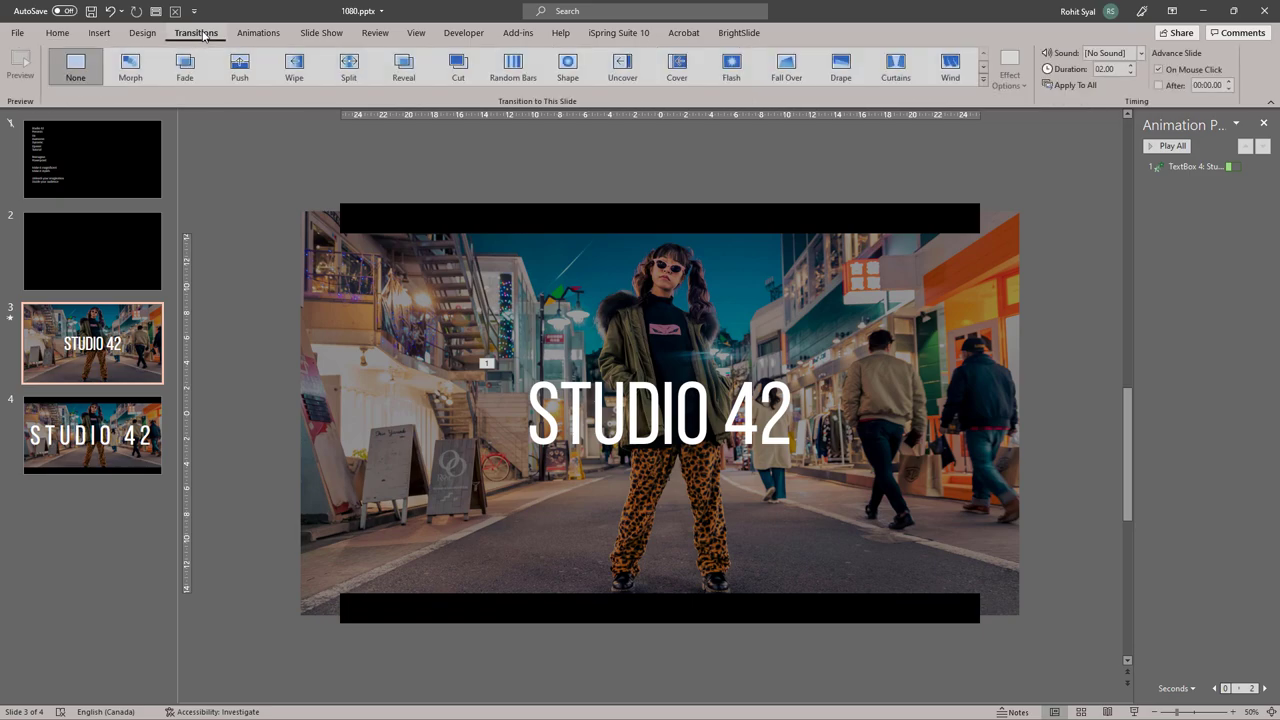
{"action": "left_click", "coordinate": [984, 84]}
{"action": "left_click", "coordinate": [626, 187]}
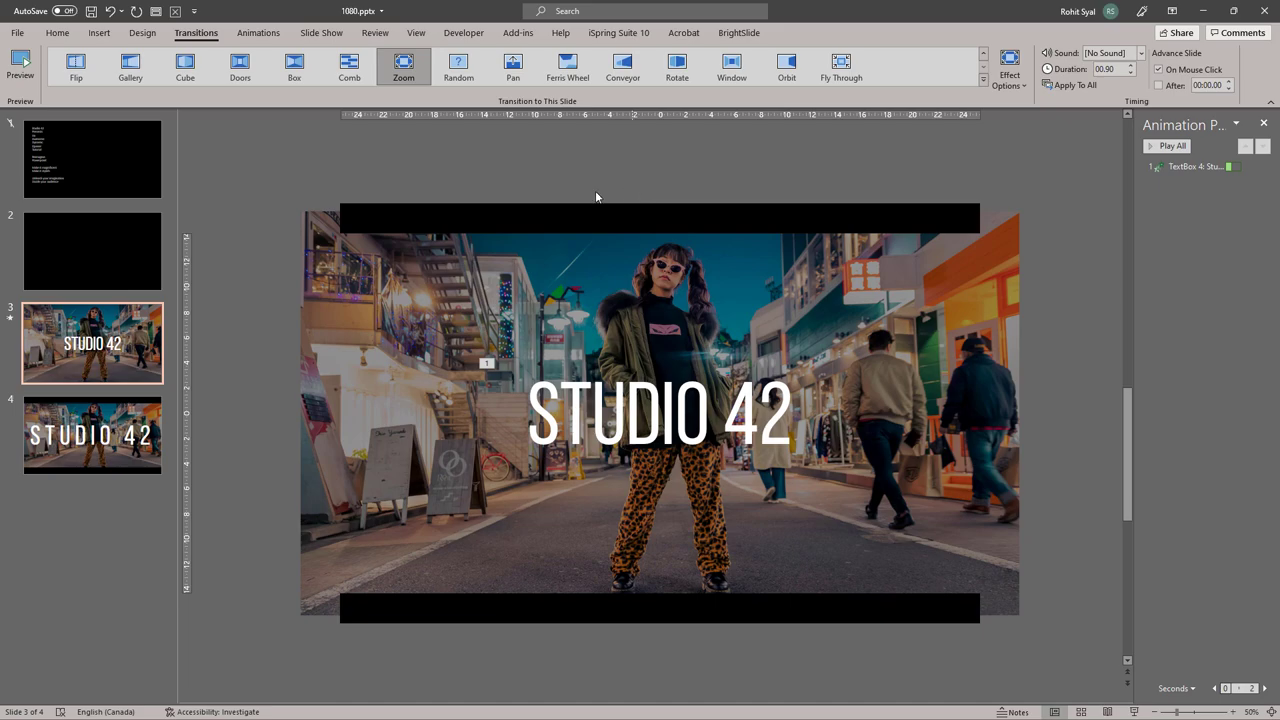
- Apply the Morph transition to slide 4 and shorten its duration
{"action": "left_click", "coordinate": [125, 420]}
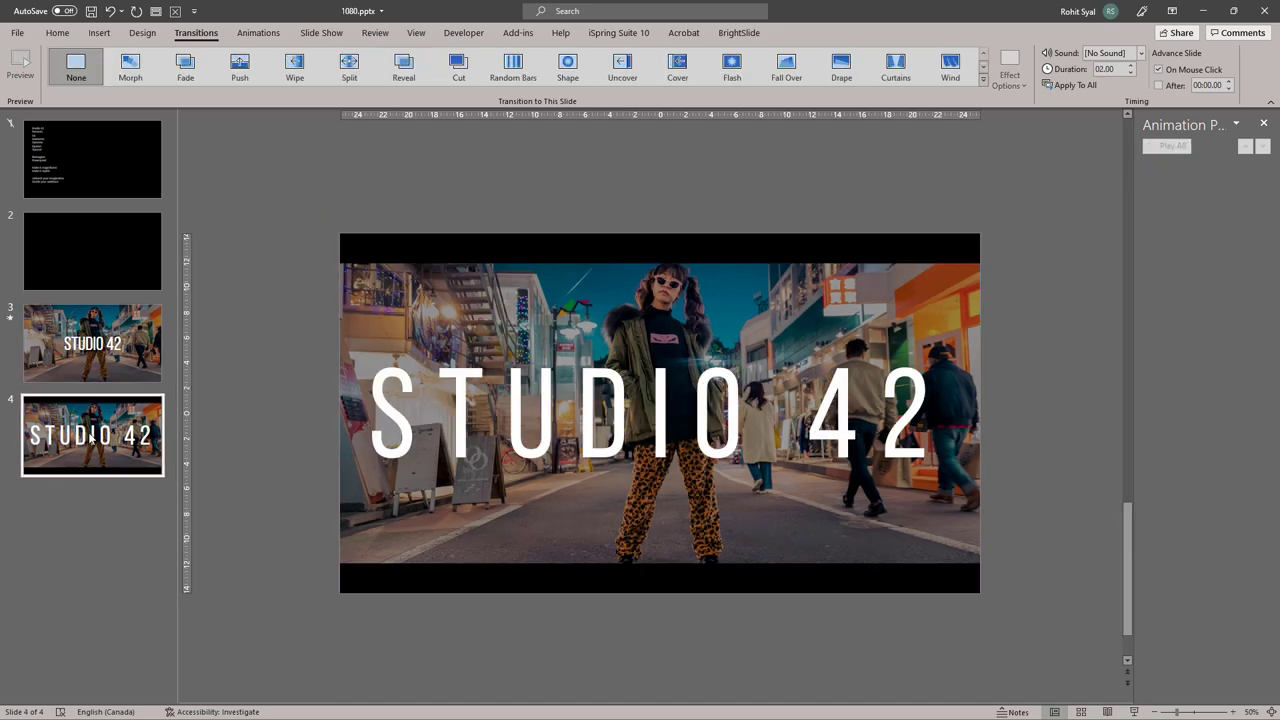
{"action": "left_click", "coordinate": [129, 78]}
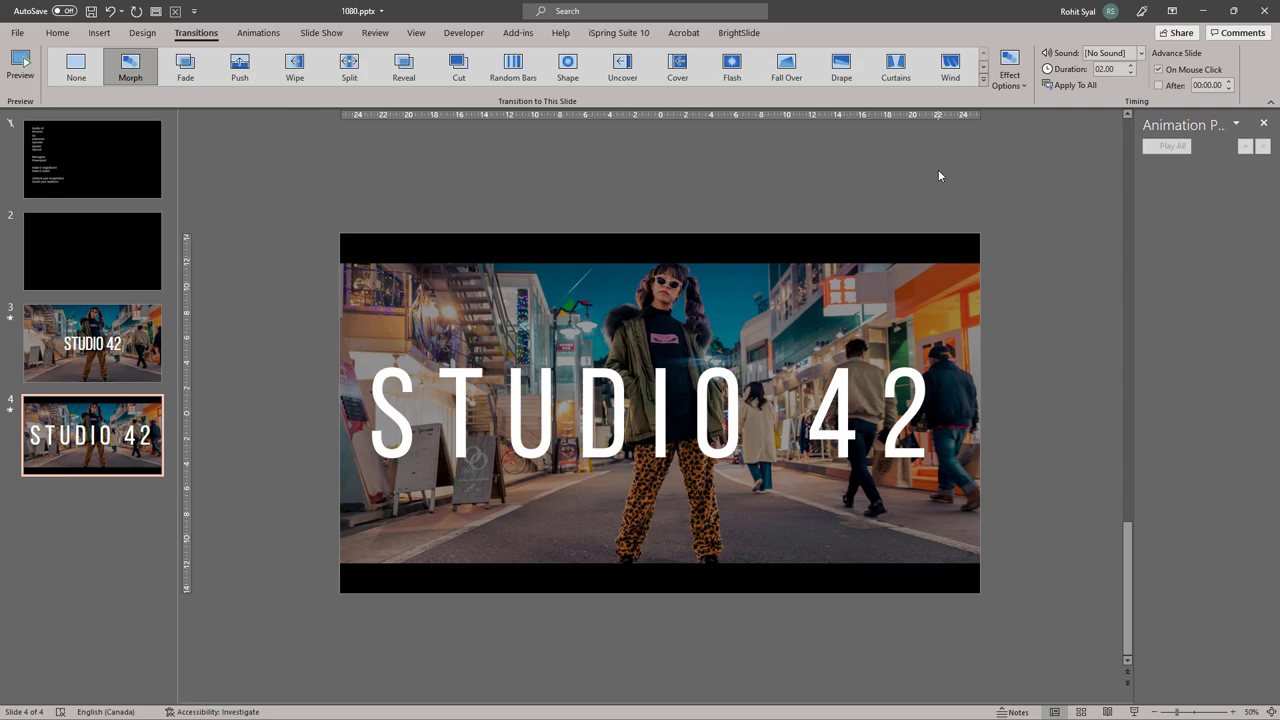
{"action": "left_click", "coordinate": [1131, 73]}
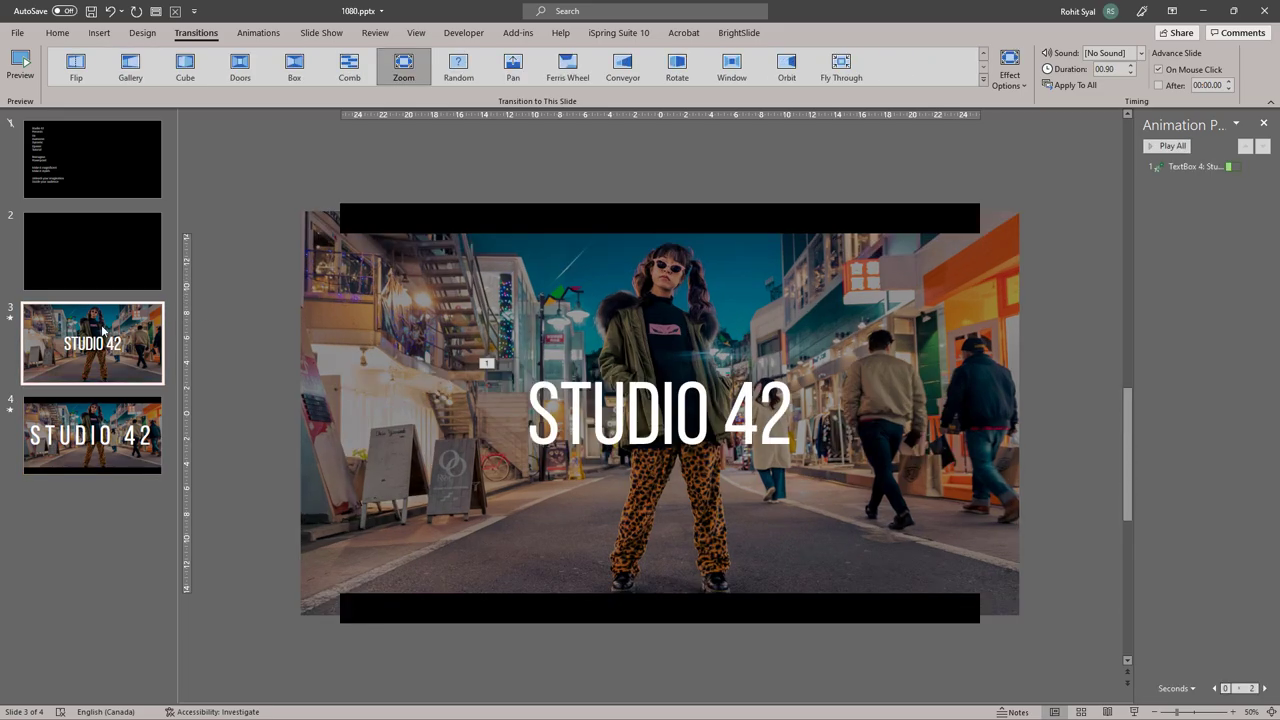
- Preview the show from slide 3, and set that slide's Studio 42 text animation to Start With Previous
{"action": "left_click", "coordinate": [1133, 713]}
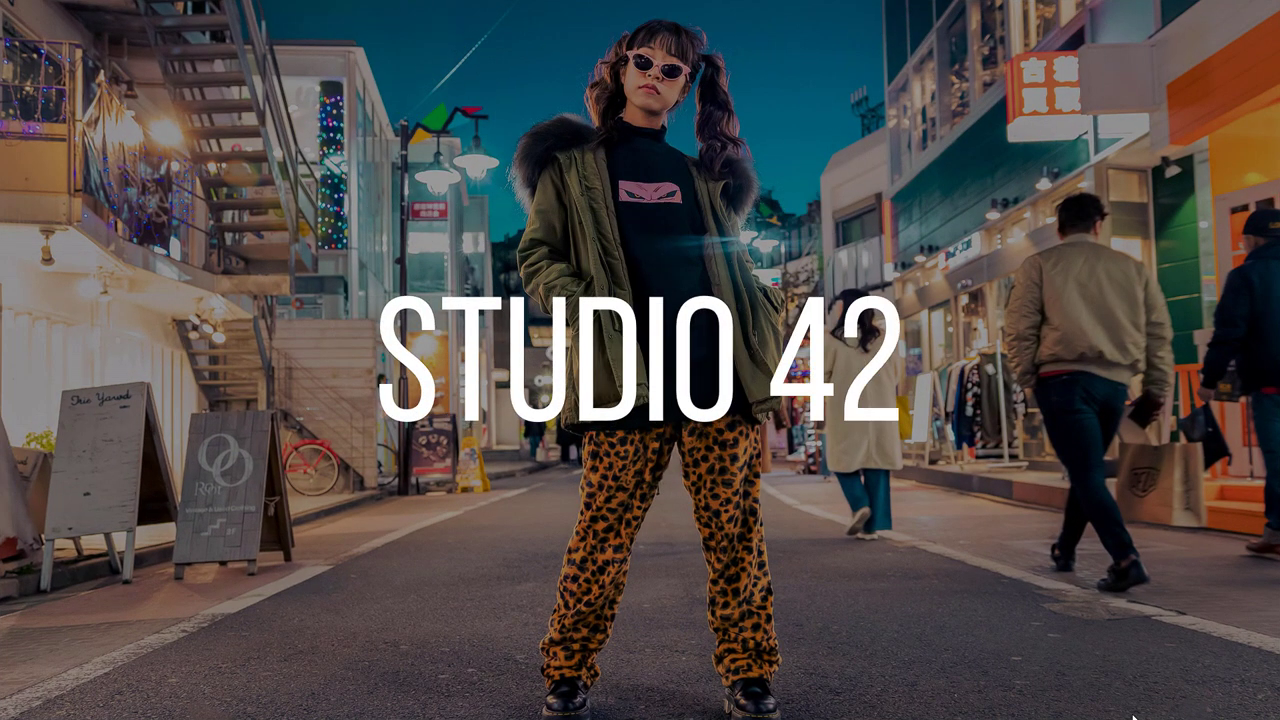
{"action": "key", "text": "Escape"}
{"action": "left_click", "coordinate": [1190, 167]}
{"action": "right_click", "coordinate": [1190, 167]}
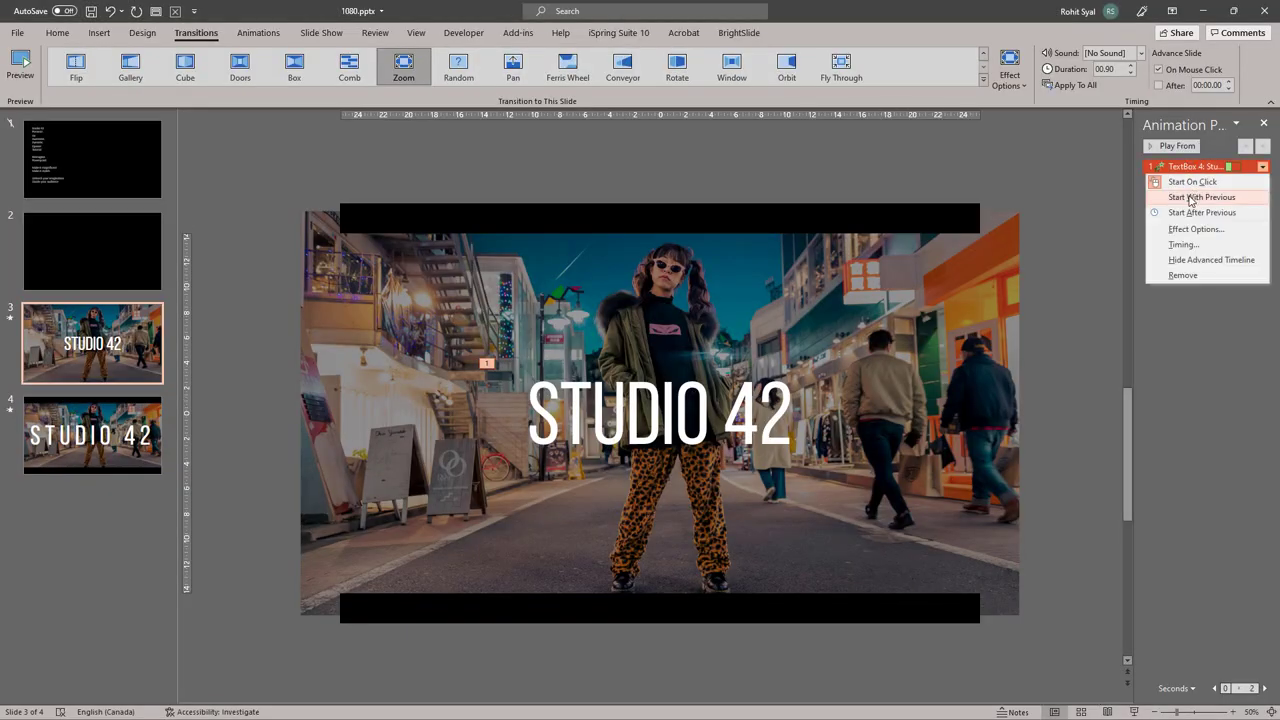
{"action": "left_click", "coordinate": [1190, 197]}
{"action": "left_click", "coordinate": [1056, 196]}
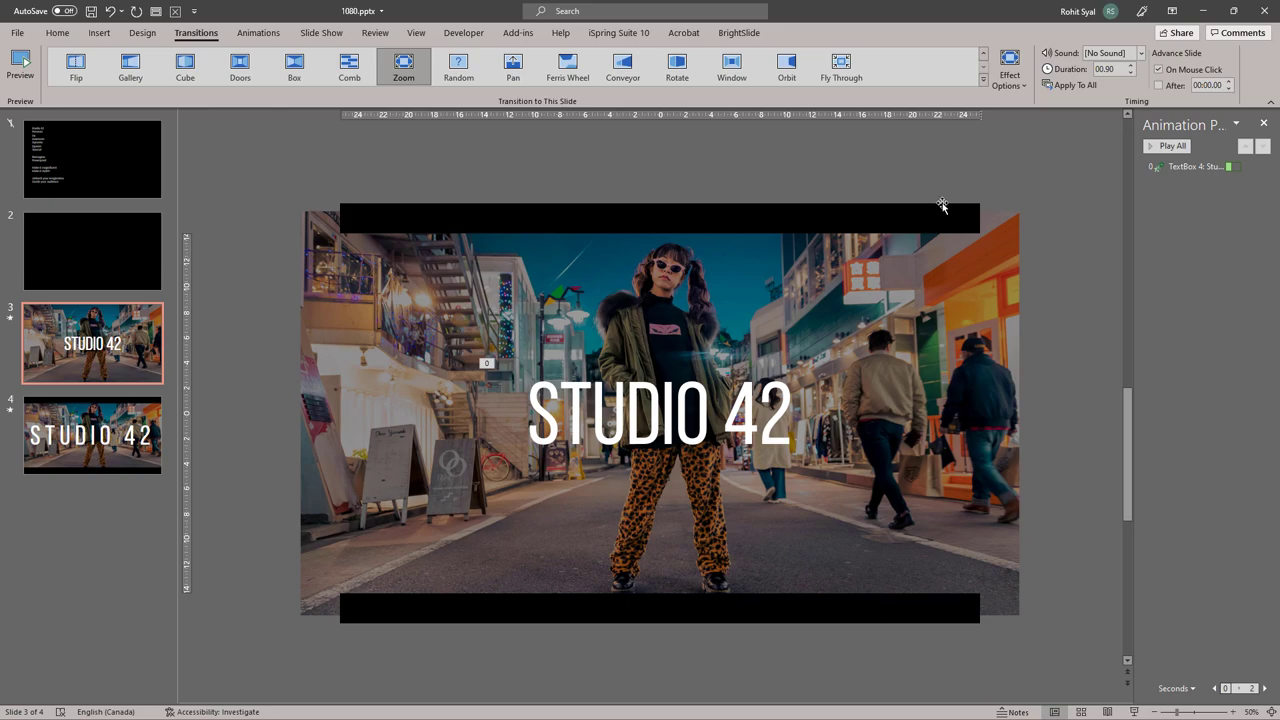
- Play the slide show from the black slide 2 to check the Zoom and Morph transitions with the title animation
{"action": "left_click", "coordinate": [69, 249]}
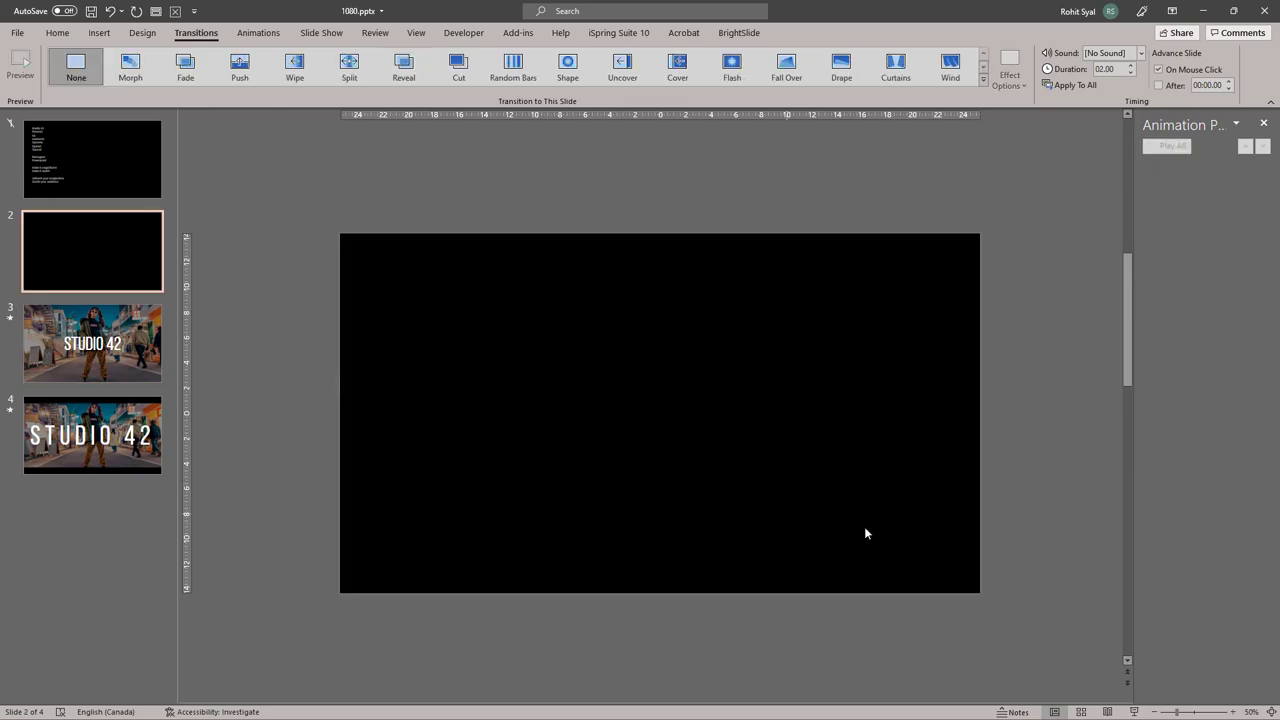
{"action": "left_click", "coordinate": [1132, 713]}
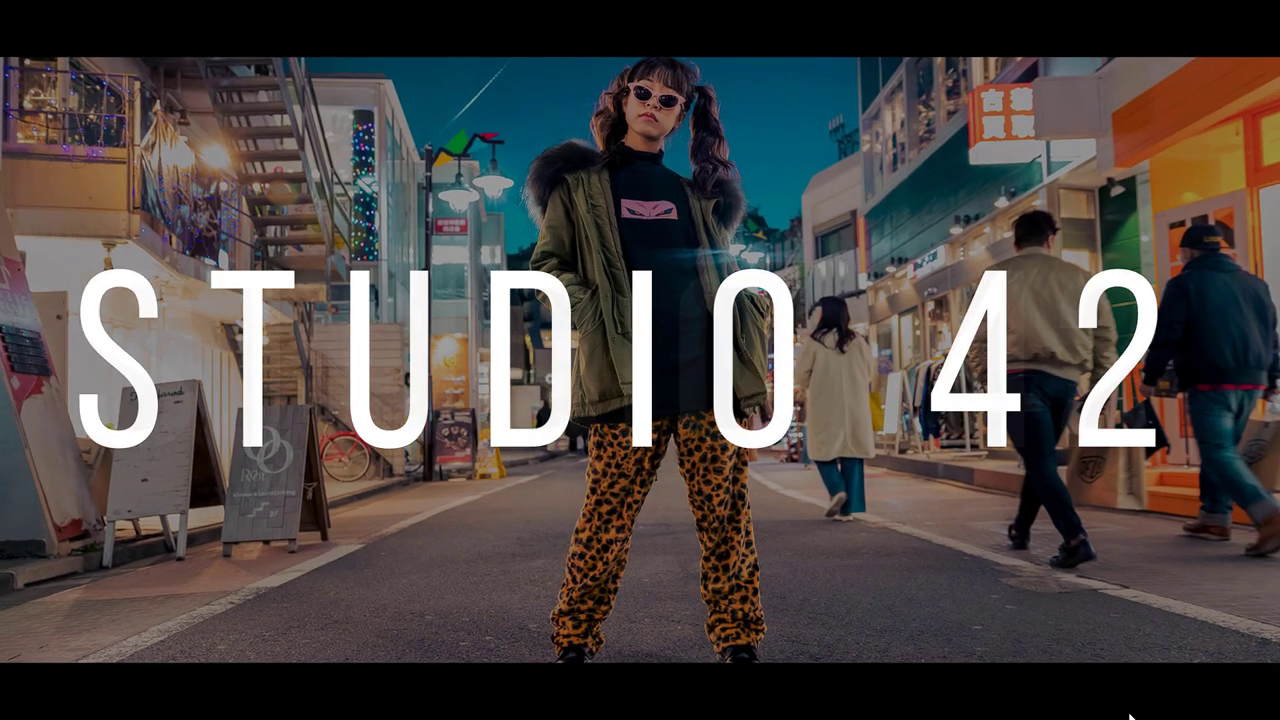
{"action": "key", "text": "Escape"}
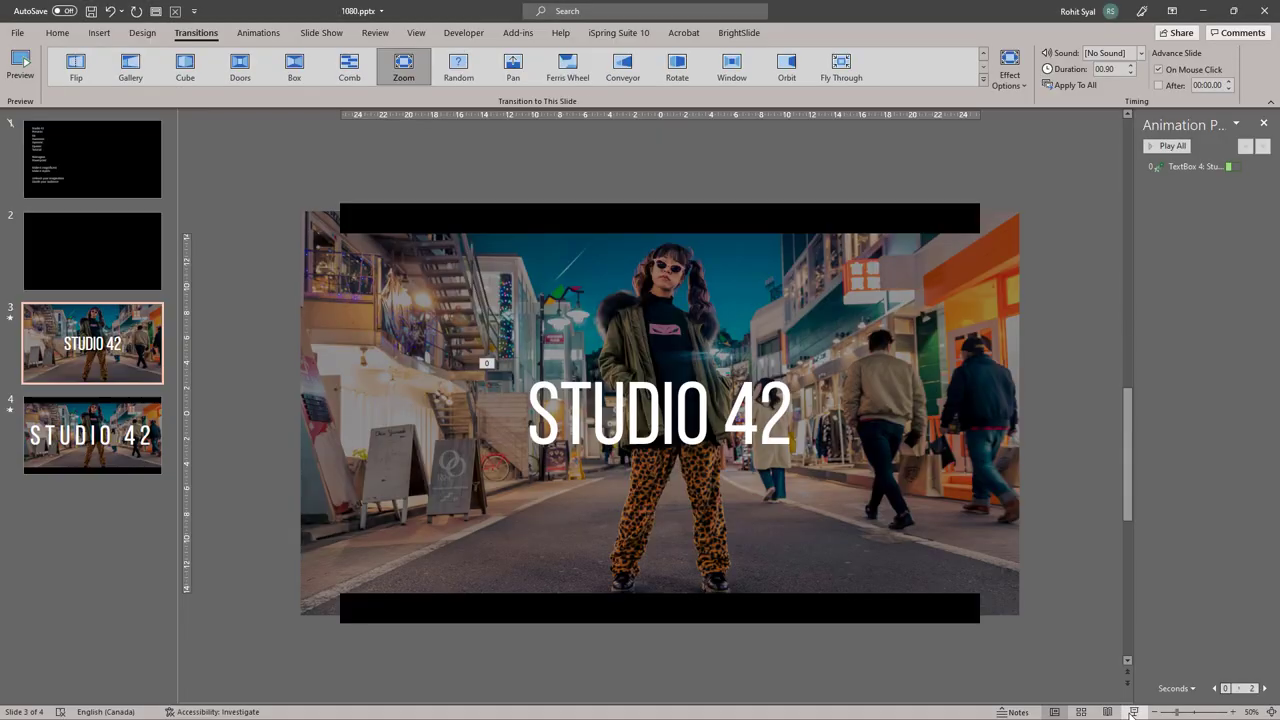
- Duplicate slide 4
{"action": "left_click", "coordinate": [92, 435]}
{"action": "key", "text": "alt+a"}
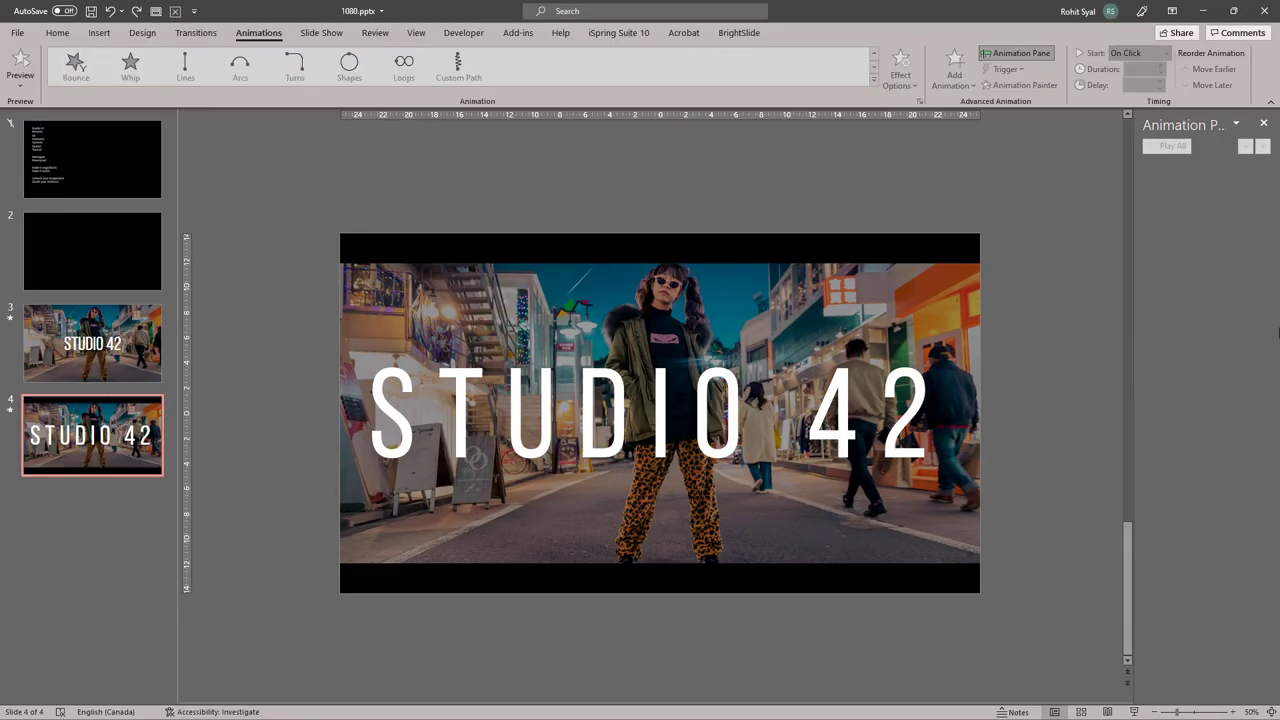
{"action": "right_click", "coordinate": [86, 453]}
{"action": "left_click", "coordinate": [139, 266]}
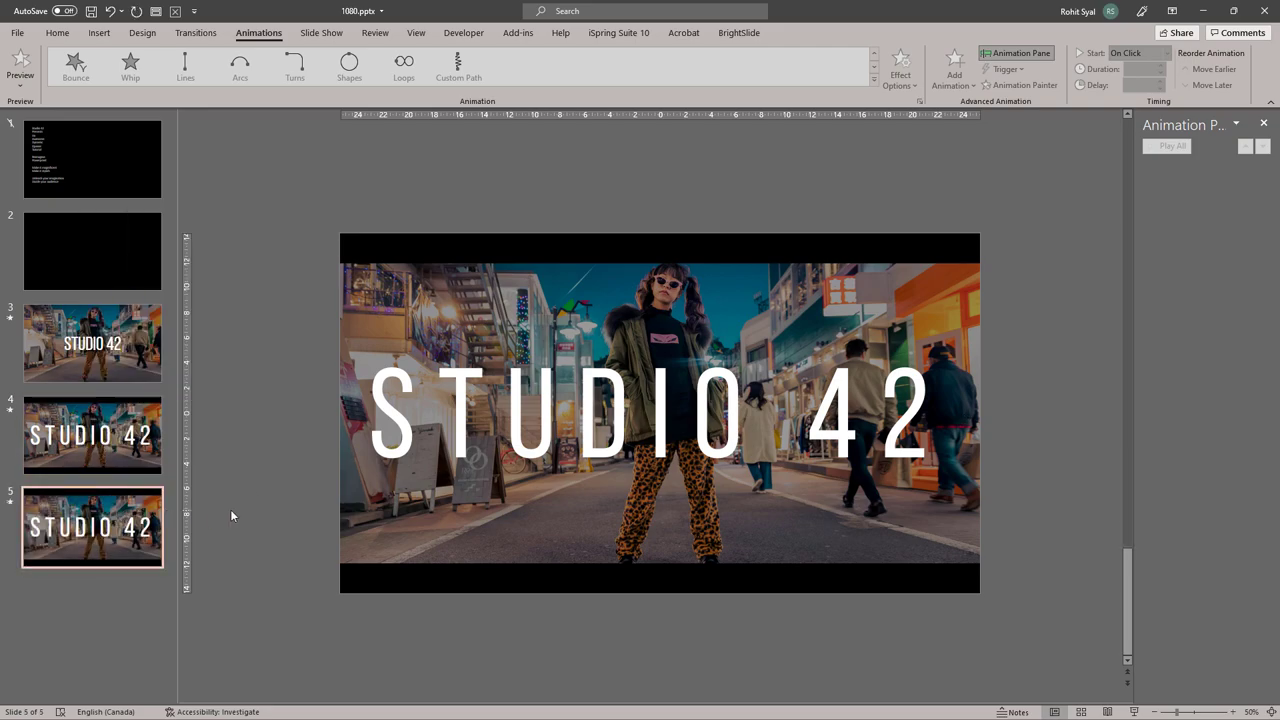
- Apply the Whip exit effect to the Studio 42 text on slide 5
{"action": "left_click", "coordinate": [375, 519]}
{"action": "key", "text": "Tab"}
{"action": "left_click", "coordinate": [497, 492]}
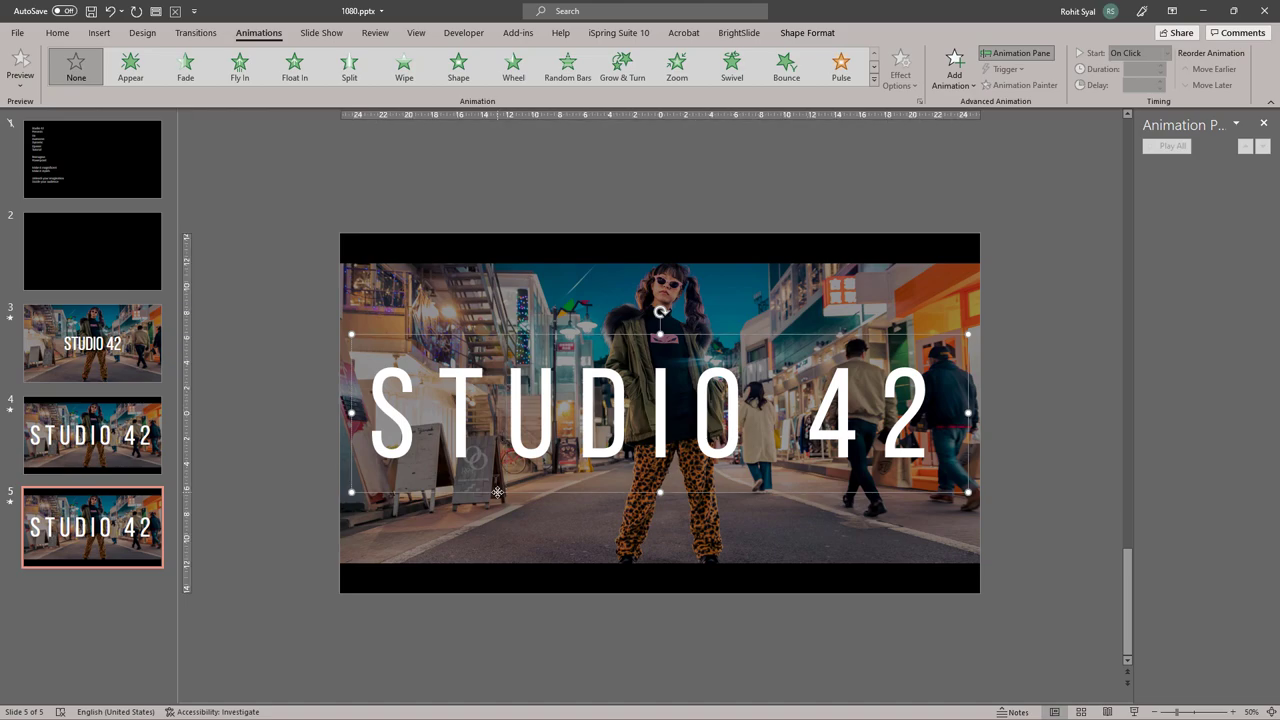
{"action": "left_click", "coordinate": [873, 79]}
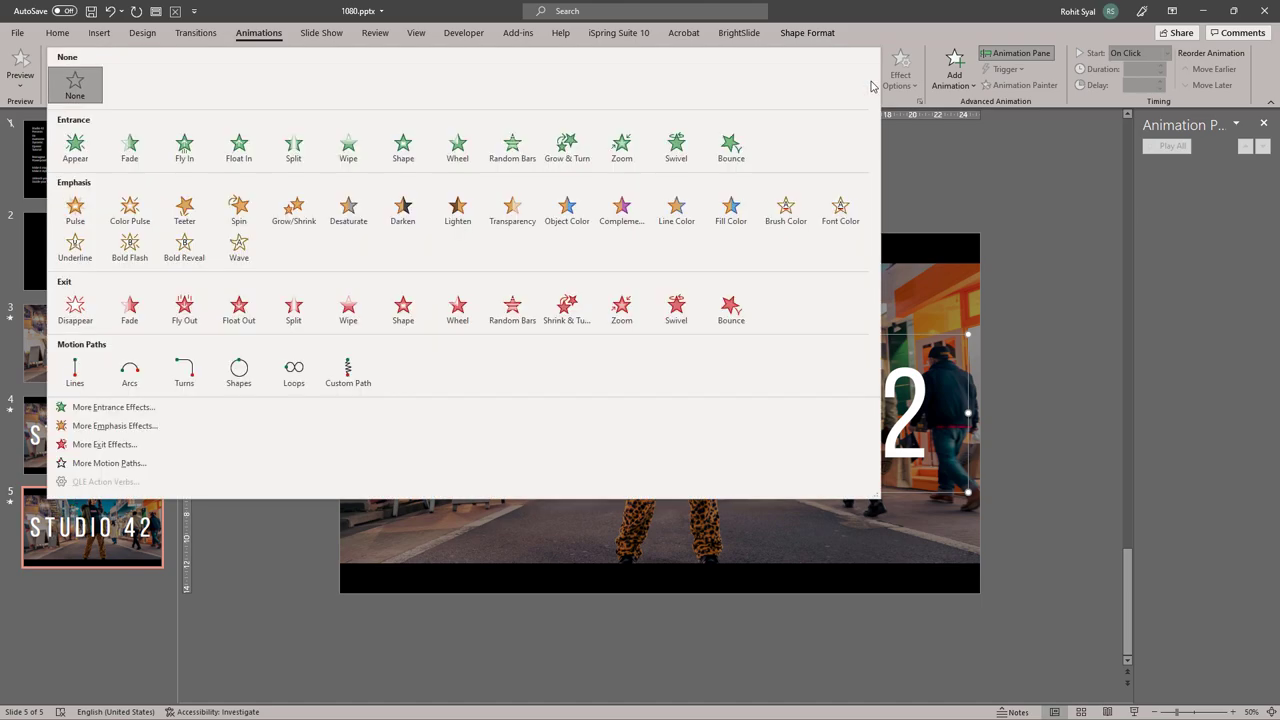
{"action": "left_click", "coordinate": [128, 450]}
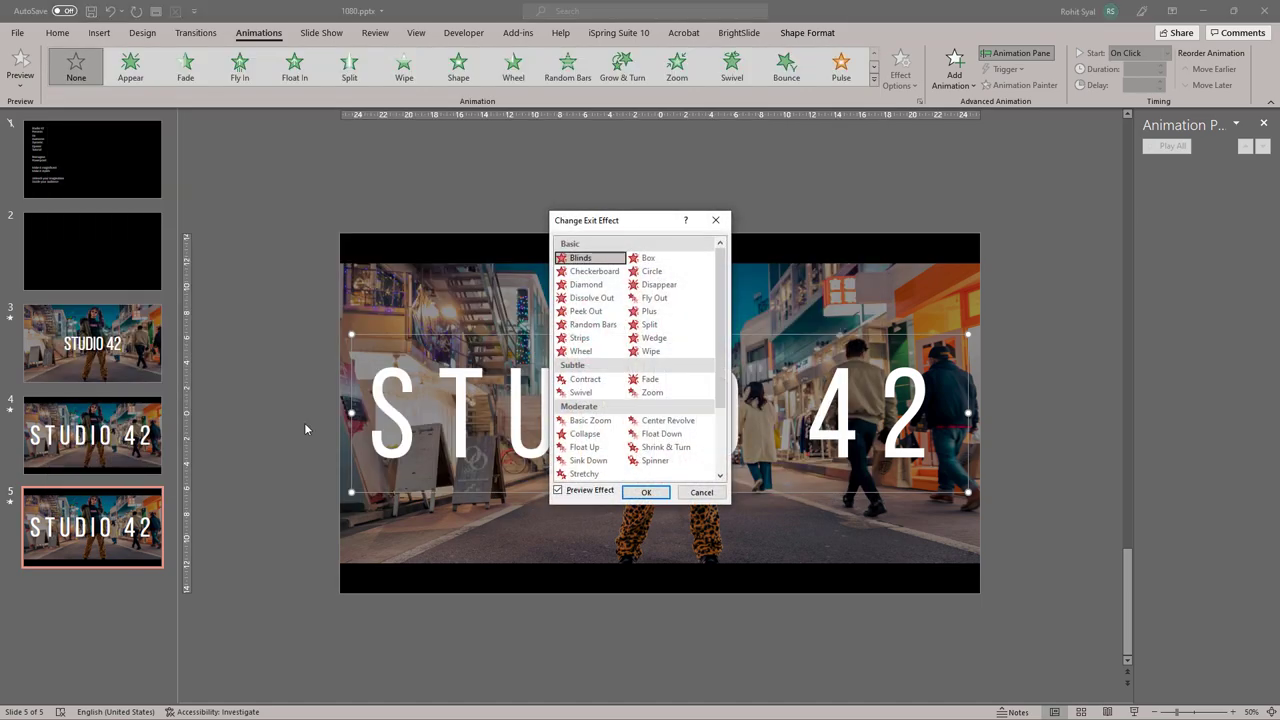
{"action": "left_click_drag", "start_coordinate": [720, 393], "coordinate": [722, 459]}
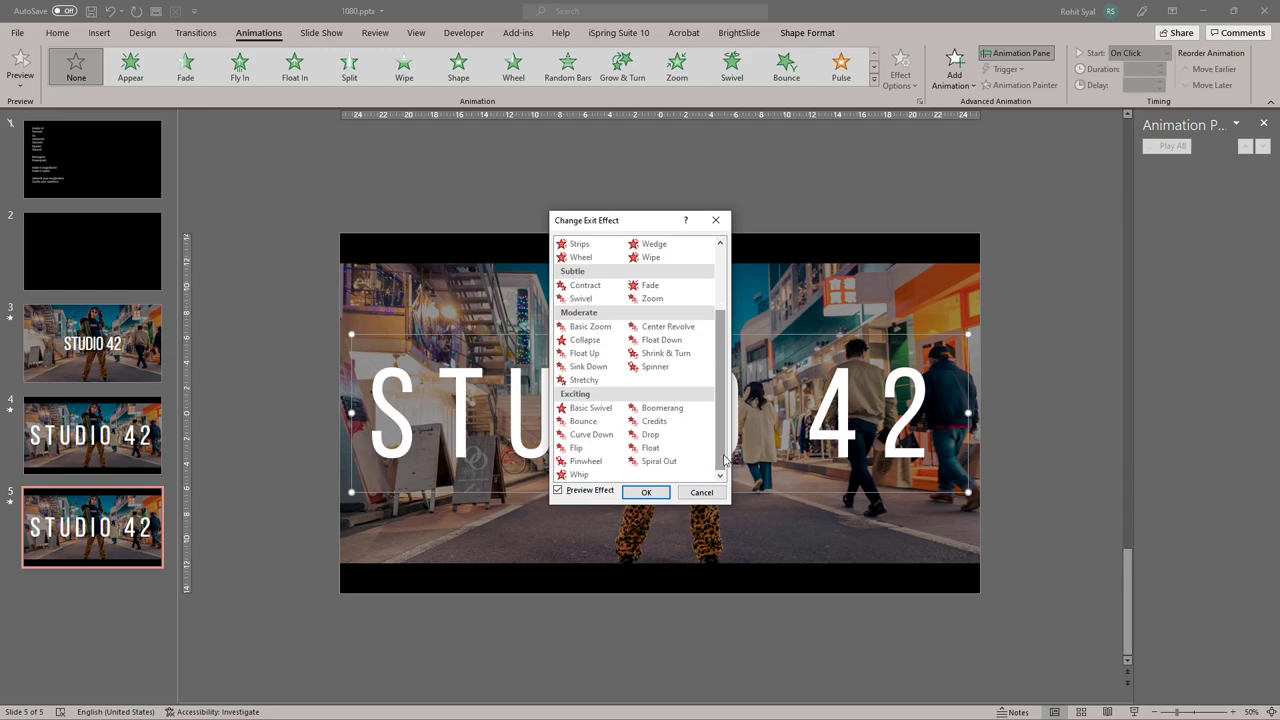
{"action": "left_click", "coordinate": [588, 476]}
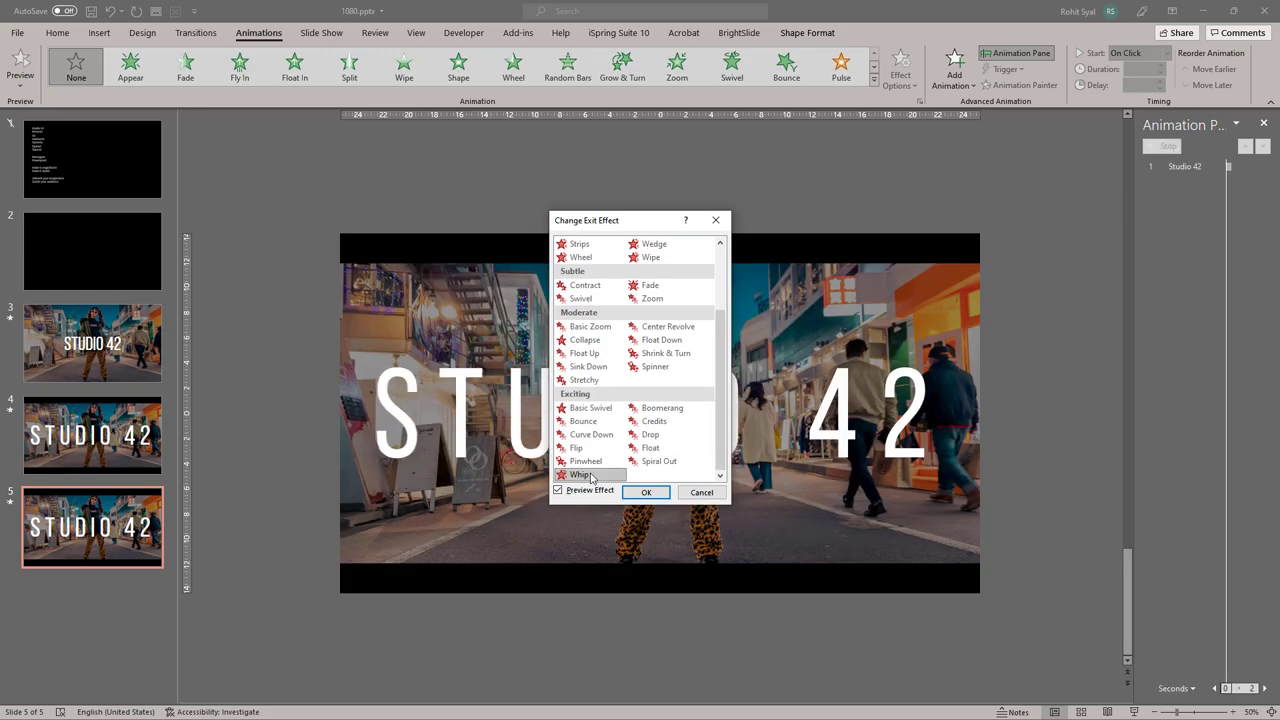
{"action": "left_click", "coordinate": [646, 492]}
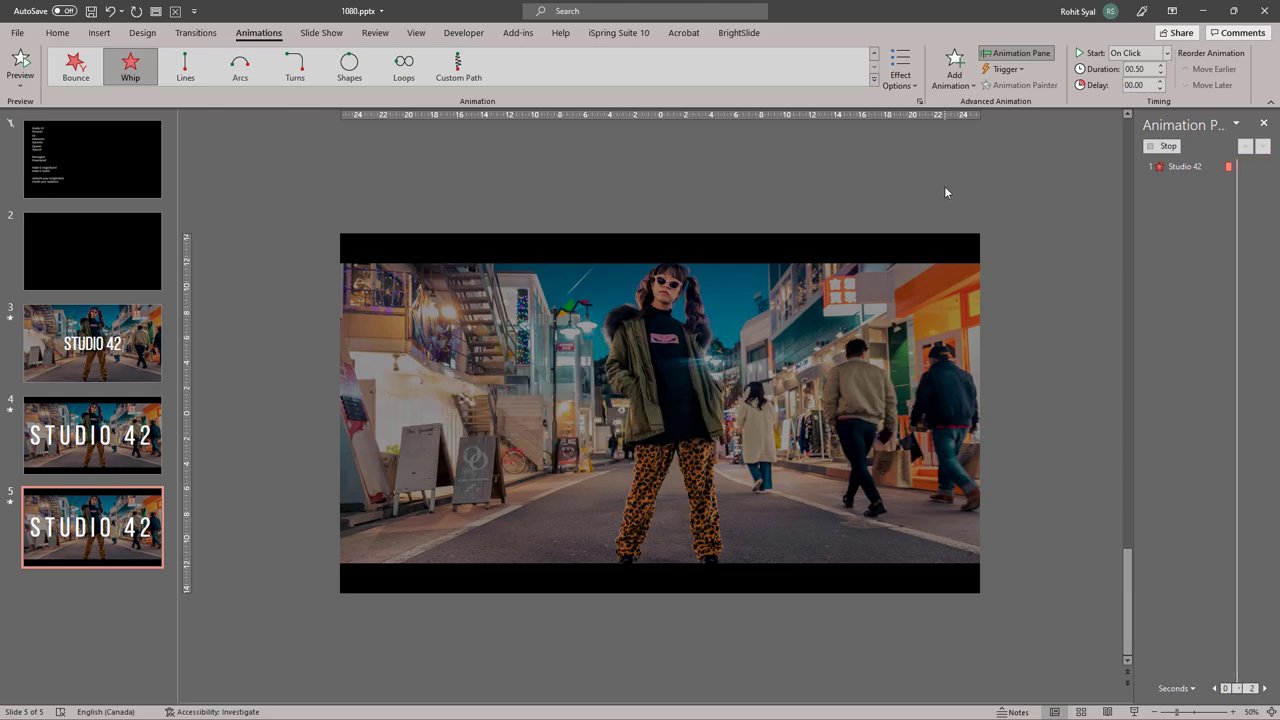
- Set the Whip exit's duration to 0.25 seconds and its text to animate by letter with a 10% delay
{"action": "left_click", "coordinate": [1160, 76]}
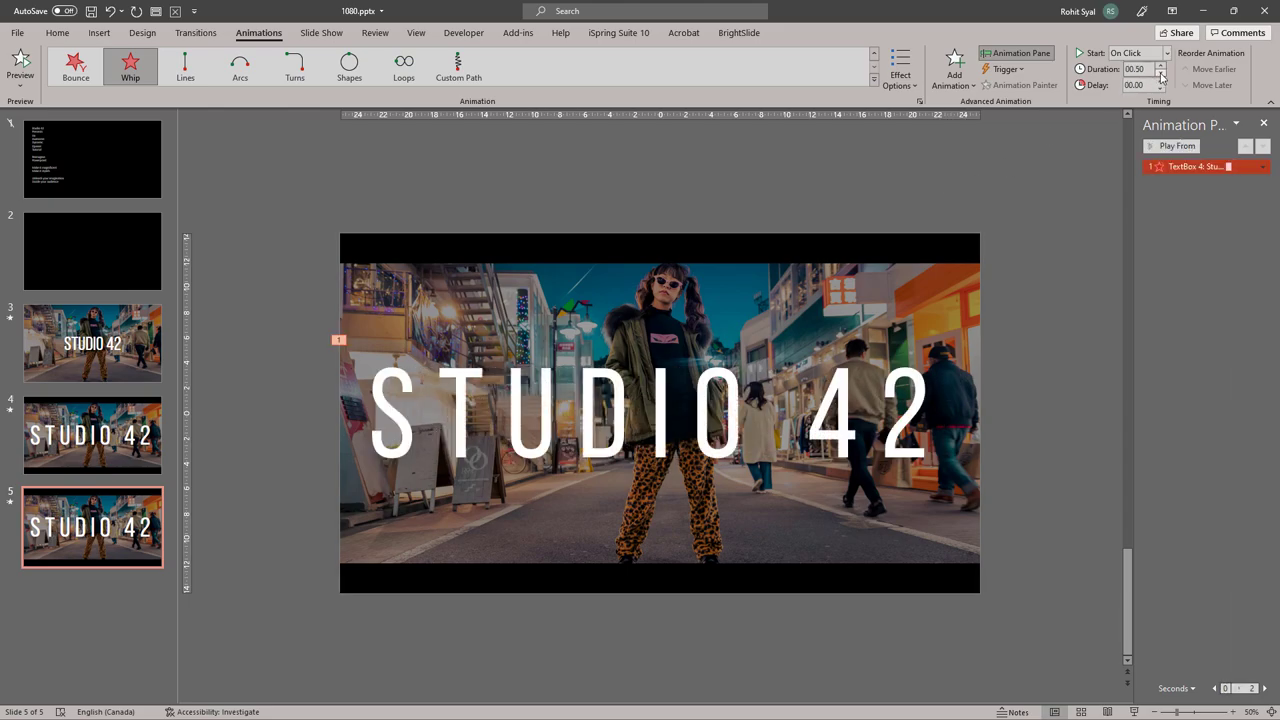
{"action": "right_click", "coordinate": [1168, 167]}
{"action": "left_click", "coordinate": [1206, 229]}
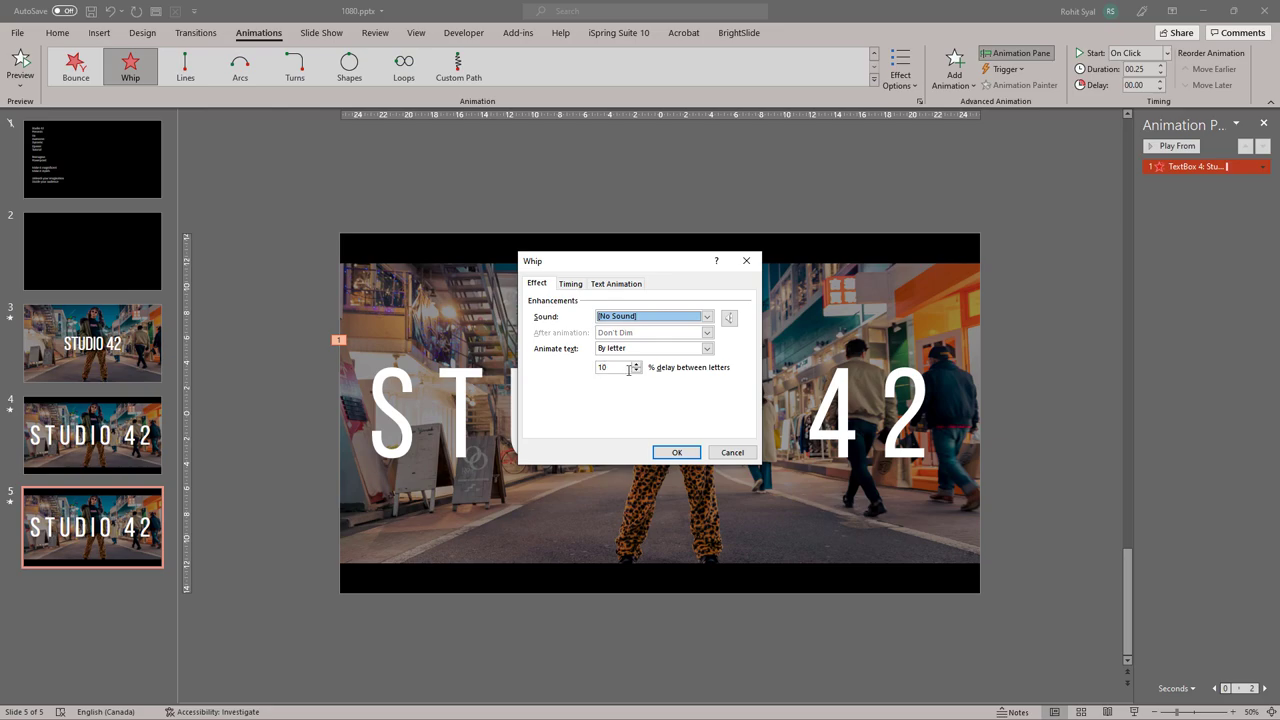
{"action": "left_click", "coordinate": [677, 454]}
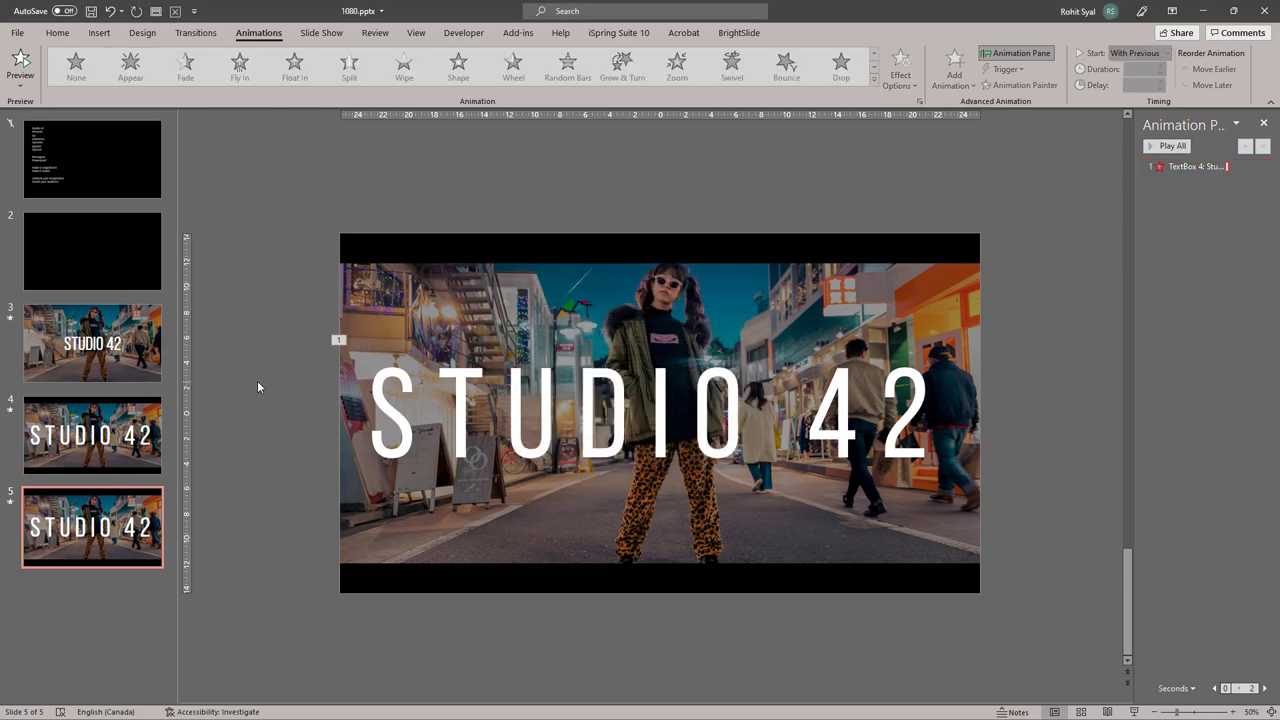
- Check the next word in slide 1's text list and paste a copy of slide 3's Studio 42 text box onto slide 5
{"action": "left_click", "coordinate": [113, 177]}
{"action": "double_click", "coordinate": [388, 287]}
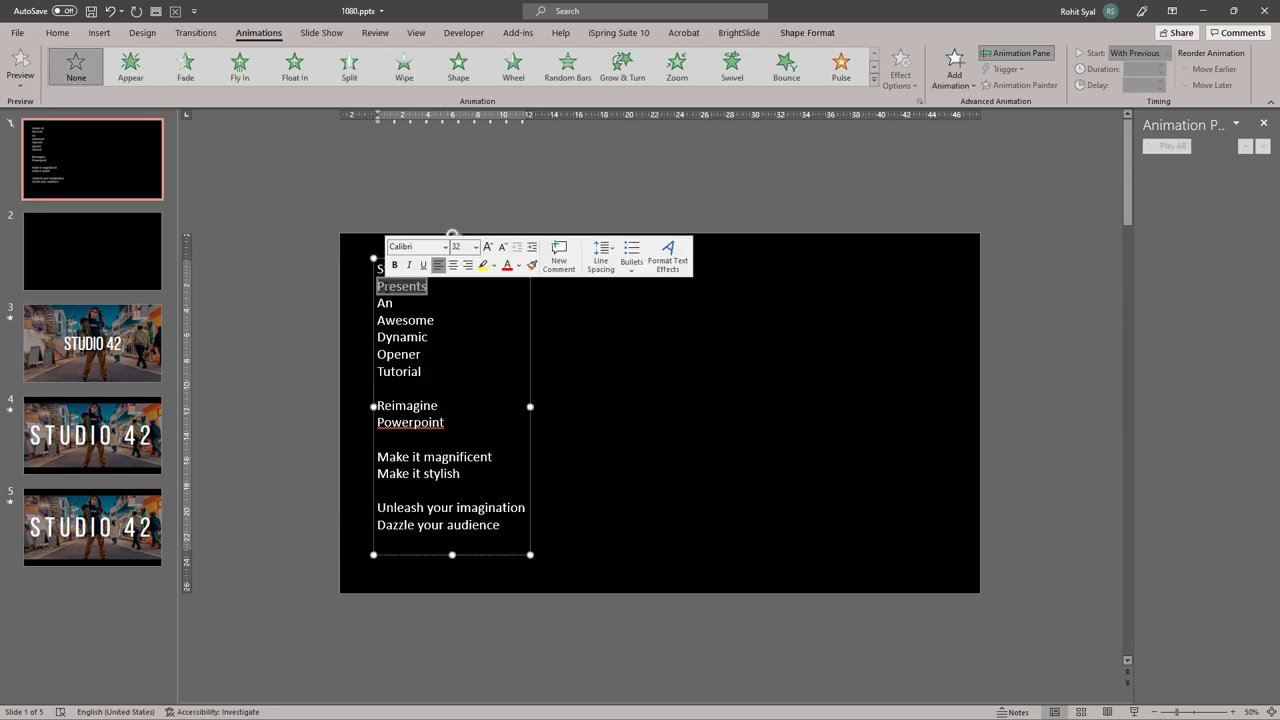
{"action": "left_click", "coordinate": [294, 345]}
{"action": "left_click", "coordinate": [137, 360]}
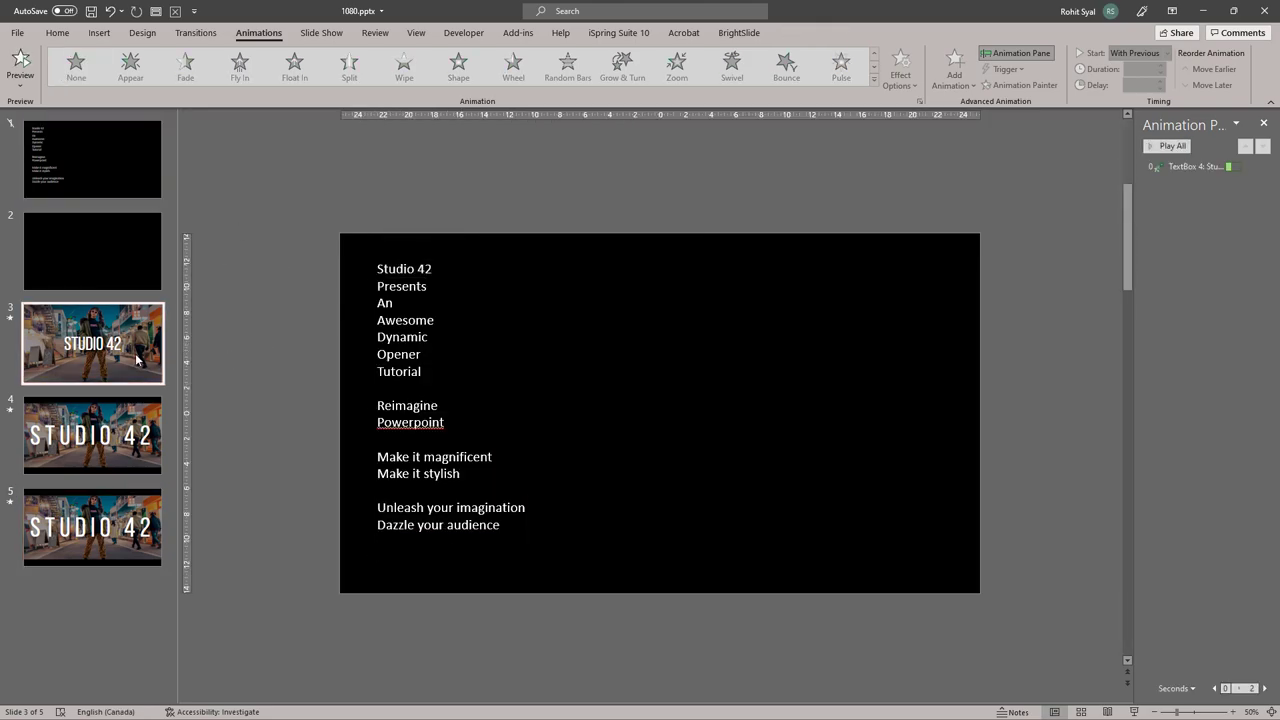
{"action": "left_click", "coordinate": [555, 396]}
{"action": "left_click", "coordinate": [563, 360]}
{"action": "left_click", "coordinate": [130, 538]}
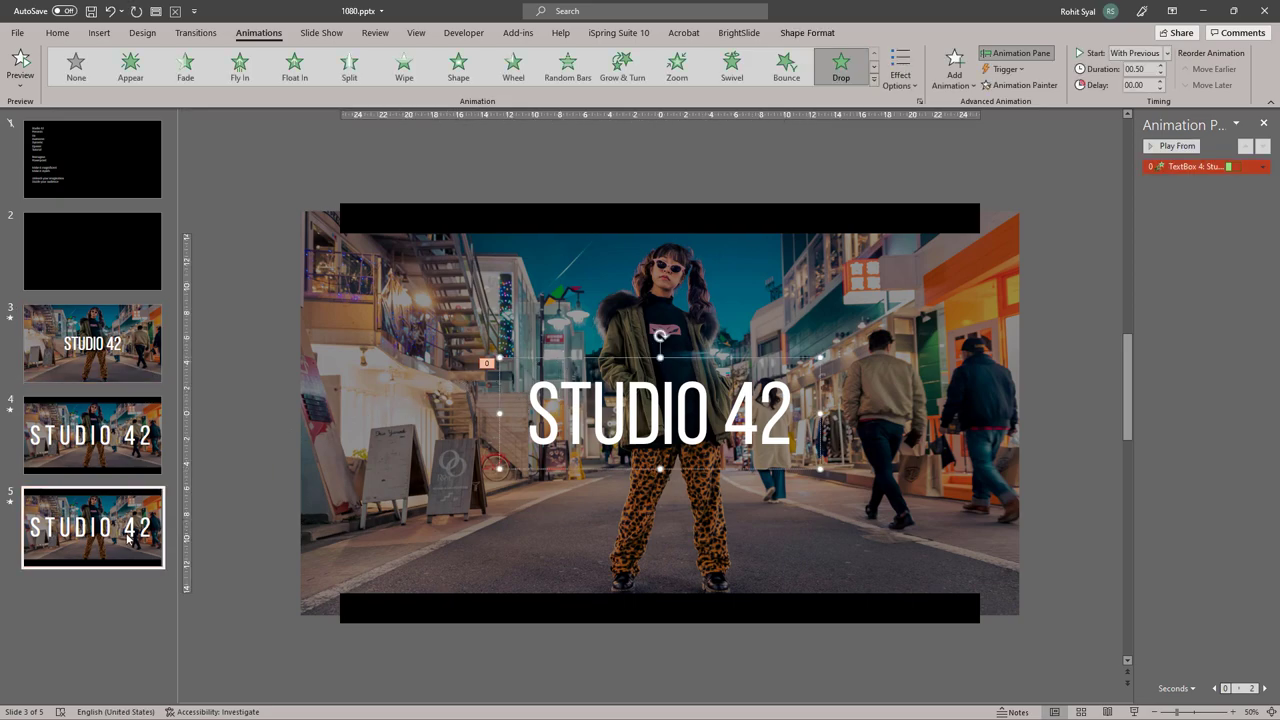
{"action": "key", "text": "ctrl+v"}
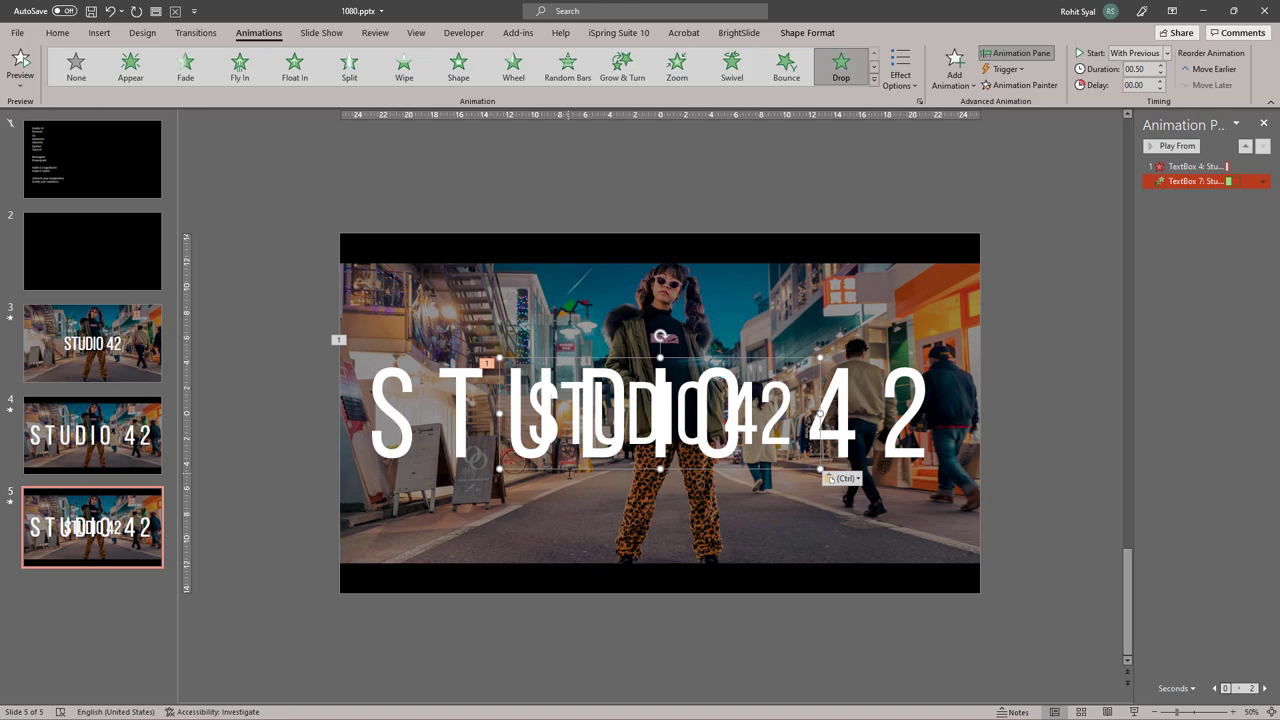
- Move the pasted text box below the large title and replace its text with PRESENTS
{"action": "left_click_drag", "start_coordinate": [569, 471], "coordinate": [554, 645]}
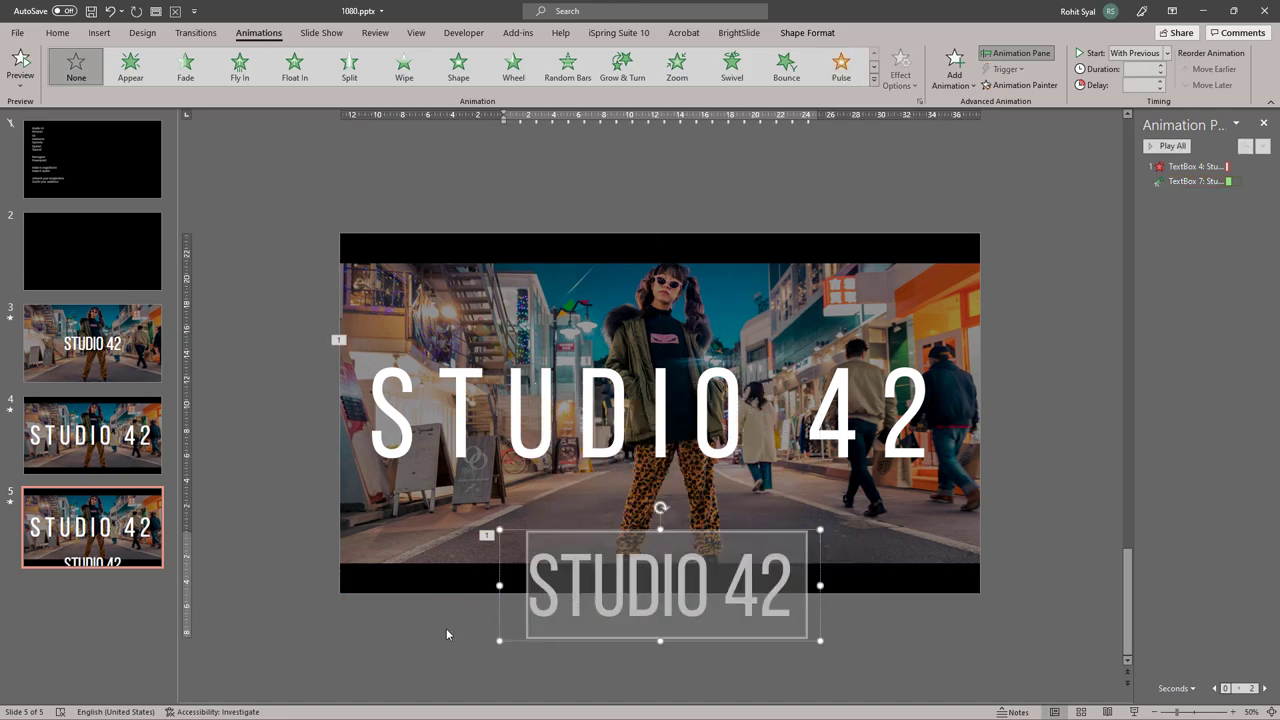
{"action": "type", "text": "PRESENTS"}
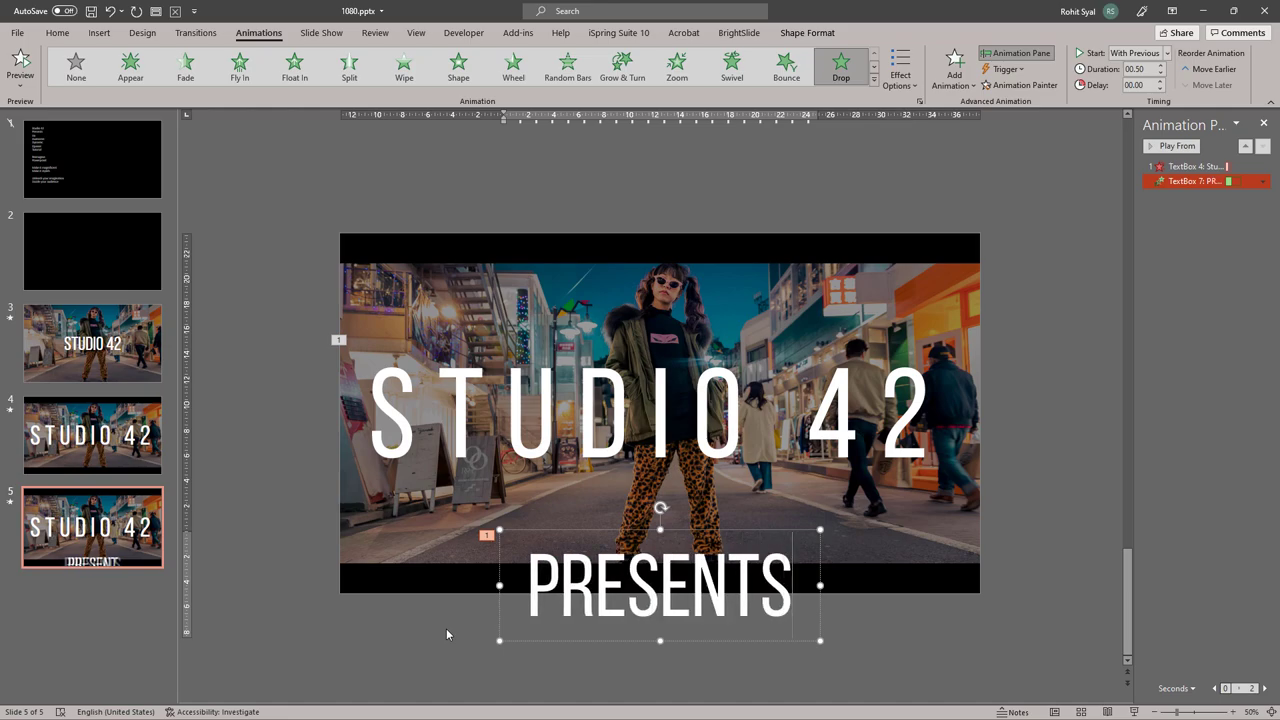
{"action": "left_click", "coordinate": [503, 636]}
- Widen the character spacing of PRESENTS and move the text box back to the centre of slide 5
{"action": "left_click", "coordinate": [57, 32]}
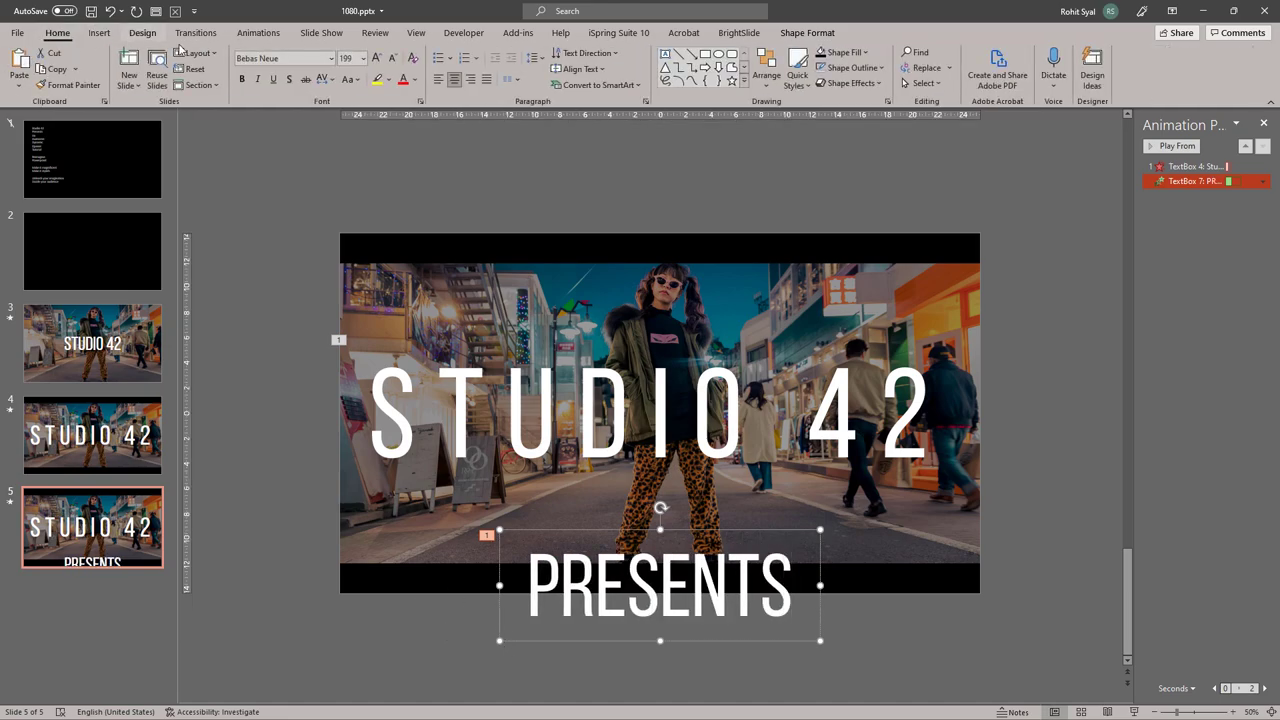
{"action": "left_click", "coordinate": [323, 79]}
{"action": "left_click", "coordinate": [363, 174]}
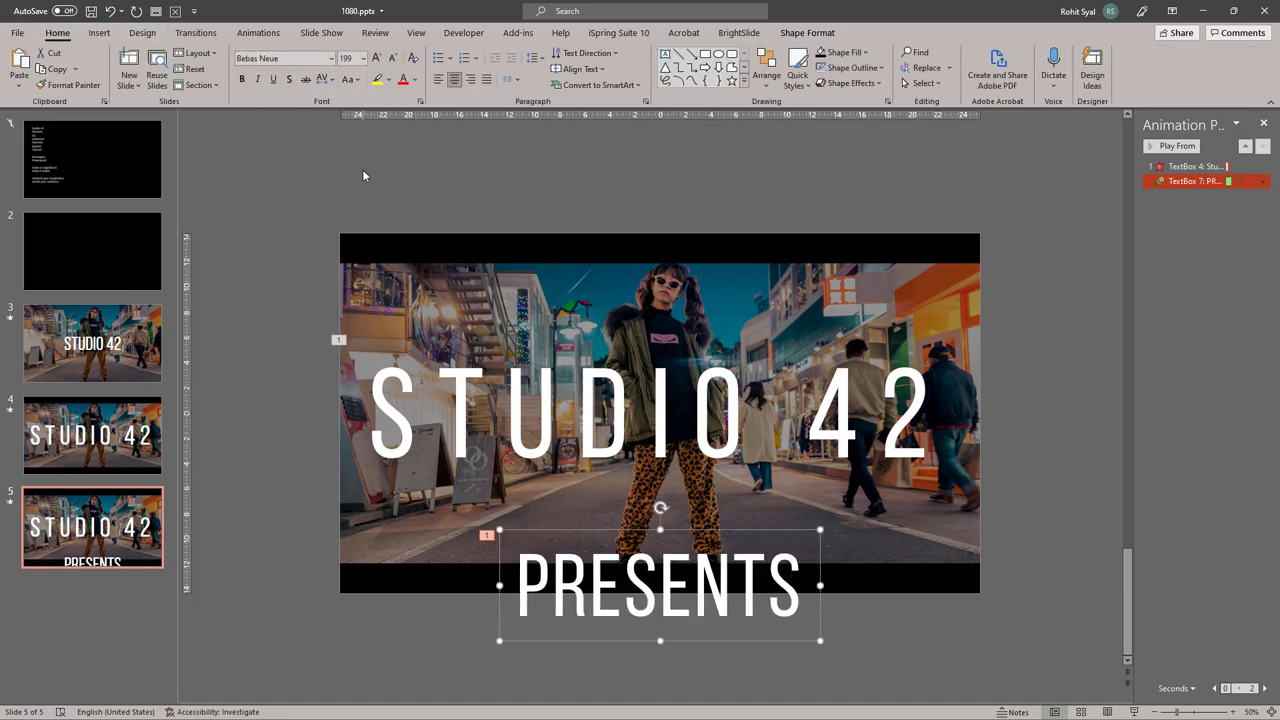
{"action": "left_click_drag", "start_coordinate": [625, 642], "coordinate": [615, 471]}
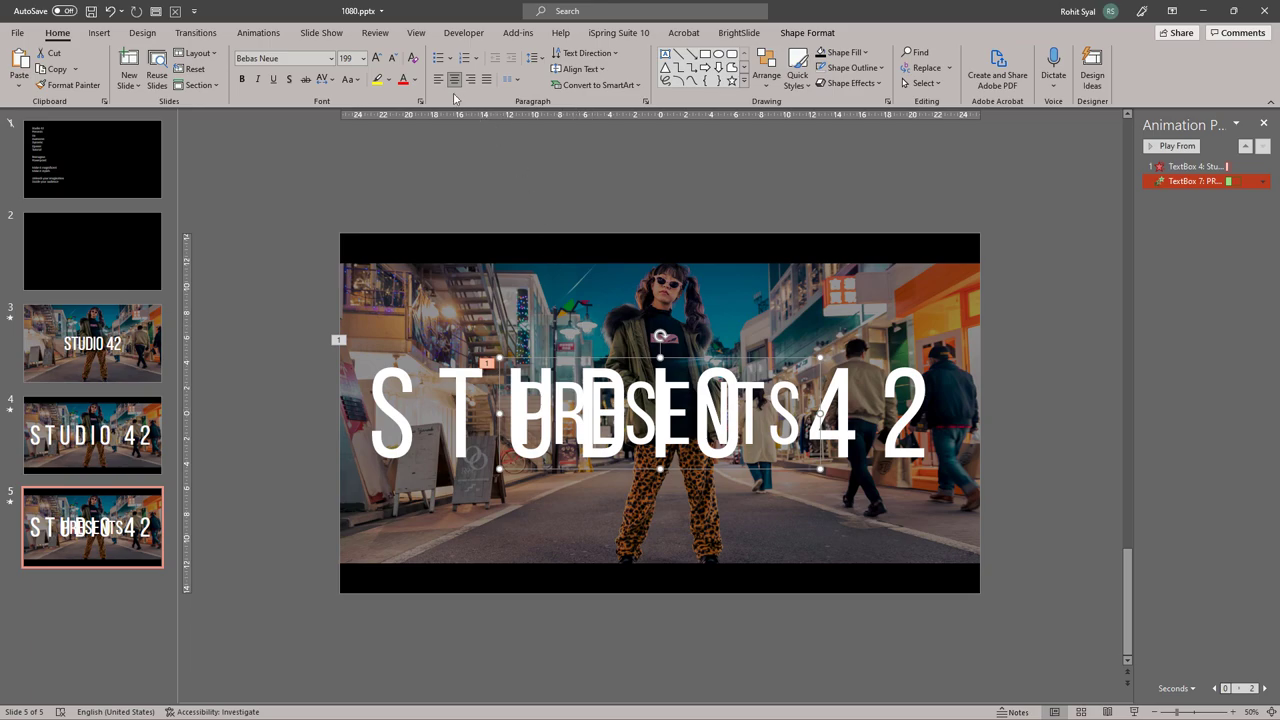
- Change the entrance effect of PRESENTS to Basic Zoom with a duration of 0.25 seconds
{"action": "left_click", "coordinate": [258, 32]}
{"action": "left_click", "coordinate": [874, 79]}
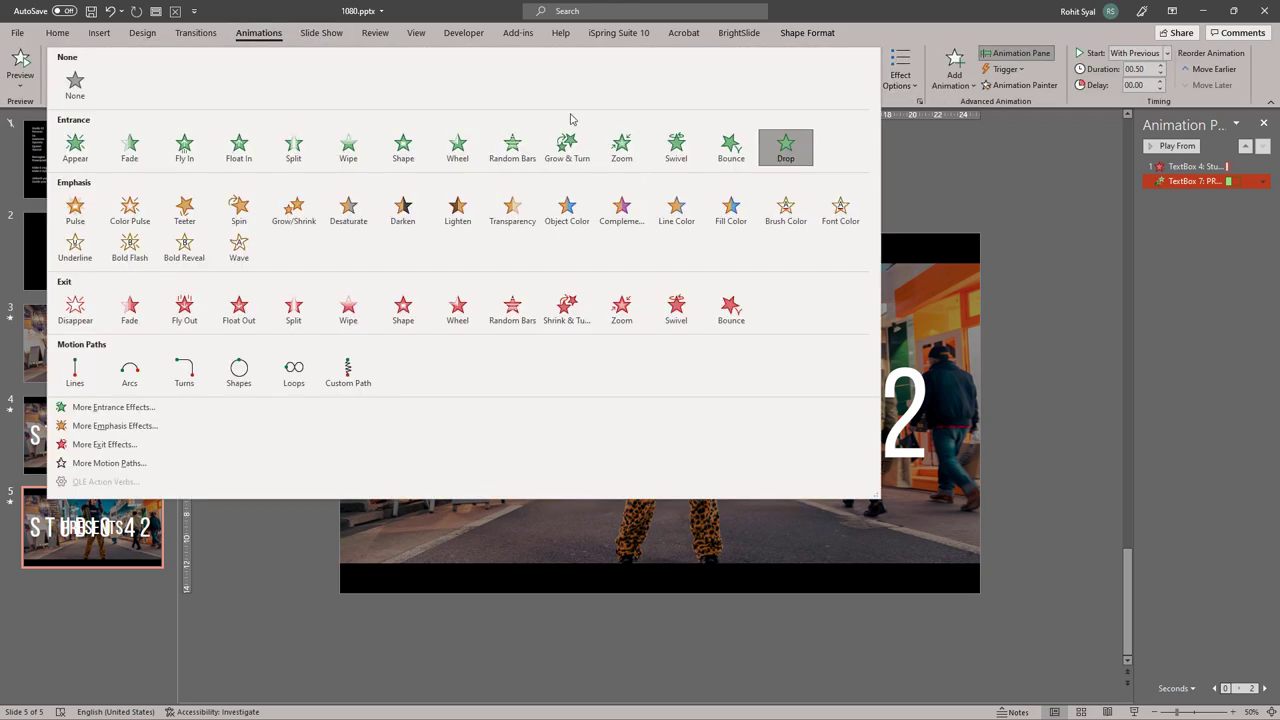
{"action": "left_click", "coordinate": [140, 410]}
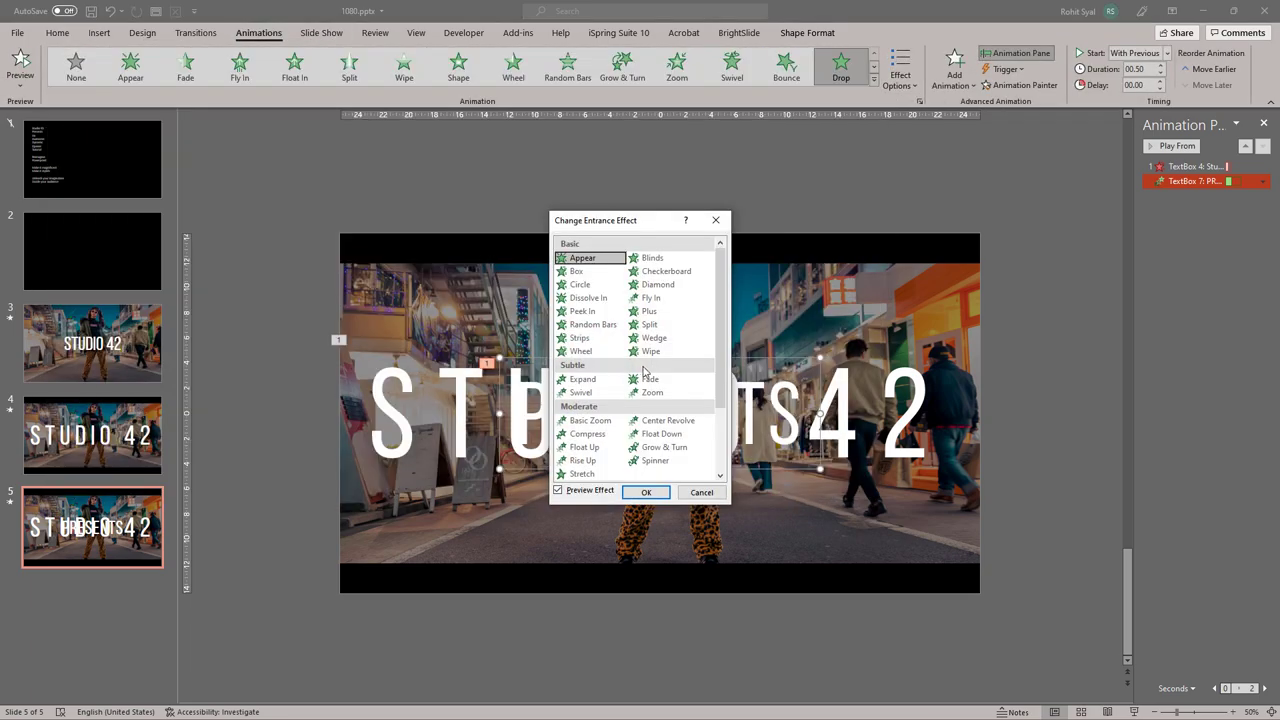
{"action": "left_click", "coordinate": [600, 421]}
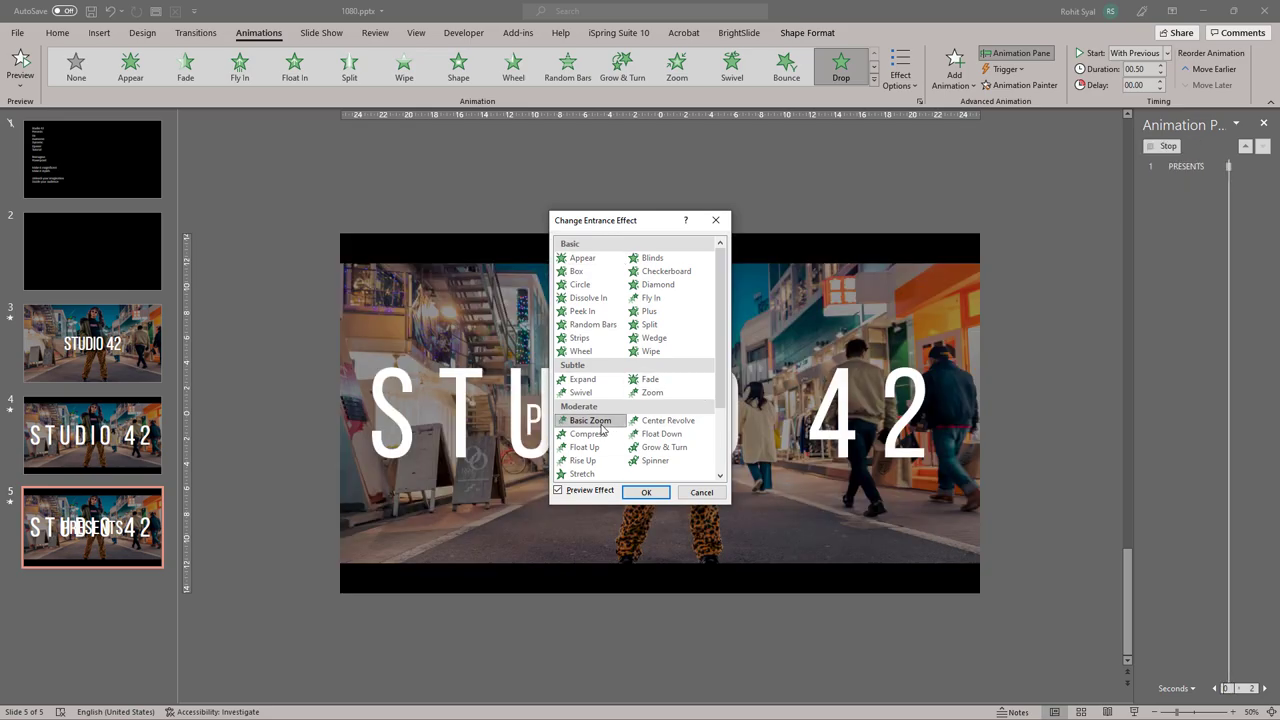
{"action": "left_click", "coordinate": [646, 493]}
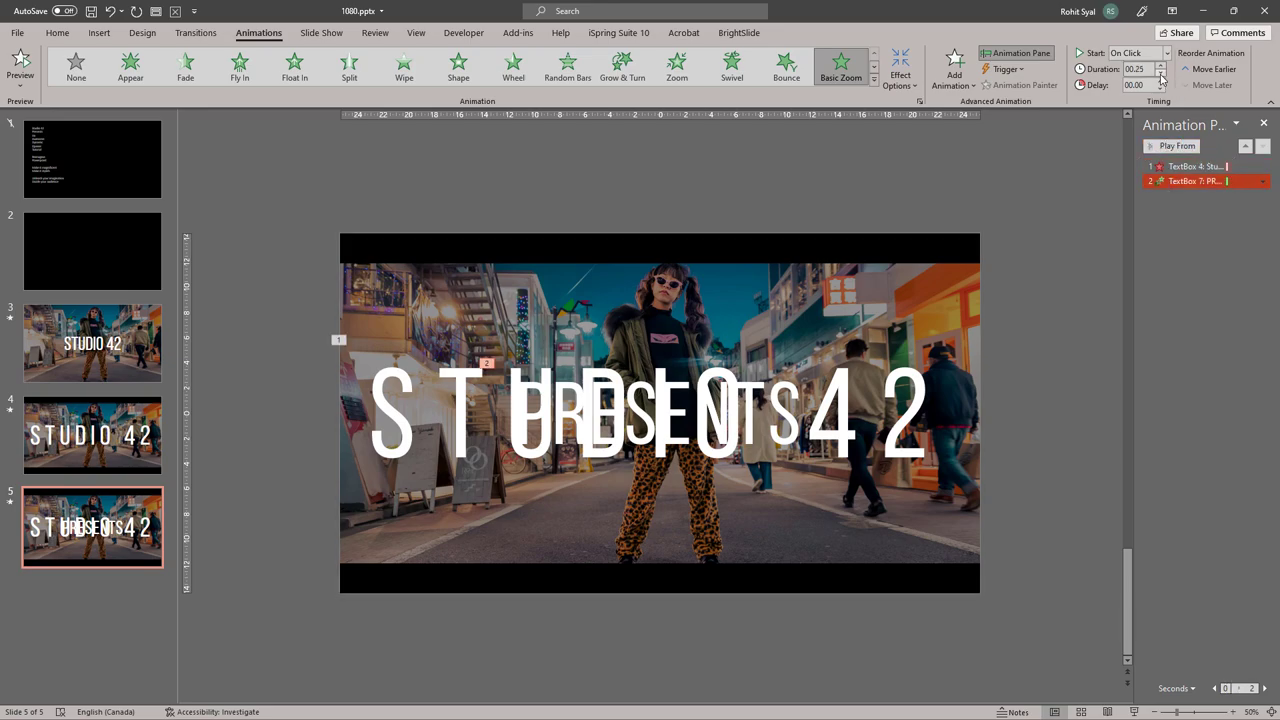
- Set both text animations on slide 5 to Start With Previous and play them as a preview
{"action": "left_click", "coordinate": [1176, 172], "text": "shift"}
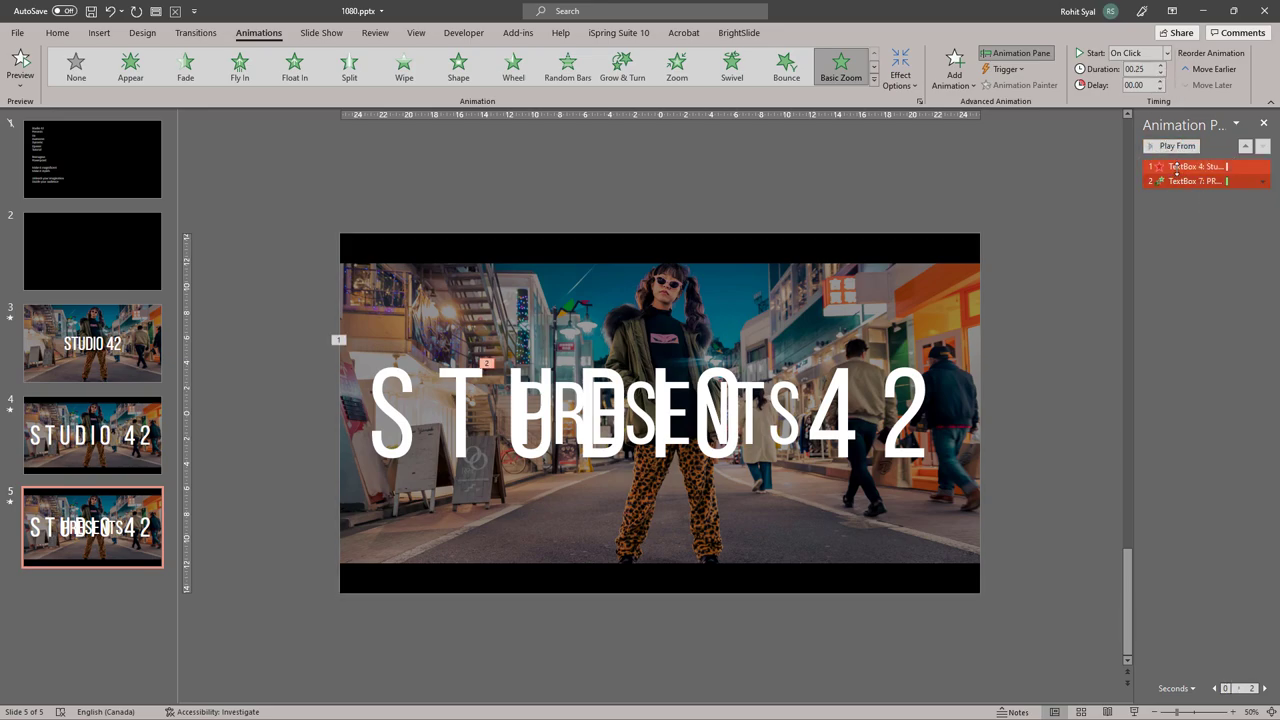
{"action": "left_click", "coordinate": [1262, 166]}
{"action": "left_click", "coordinate": [1192, 197]}
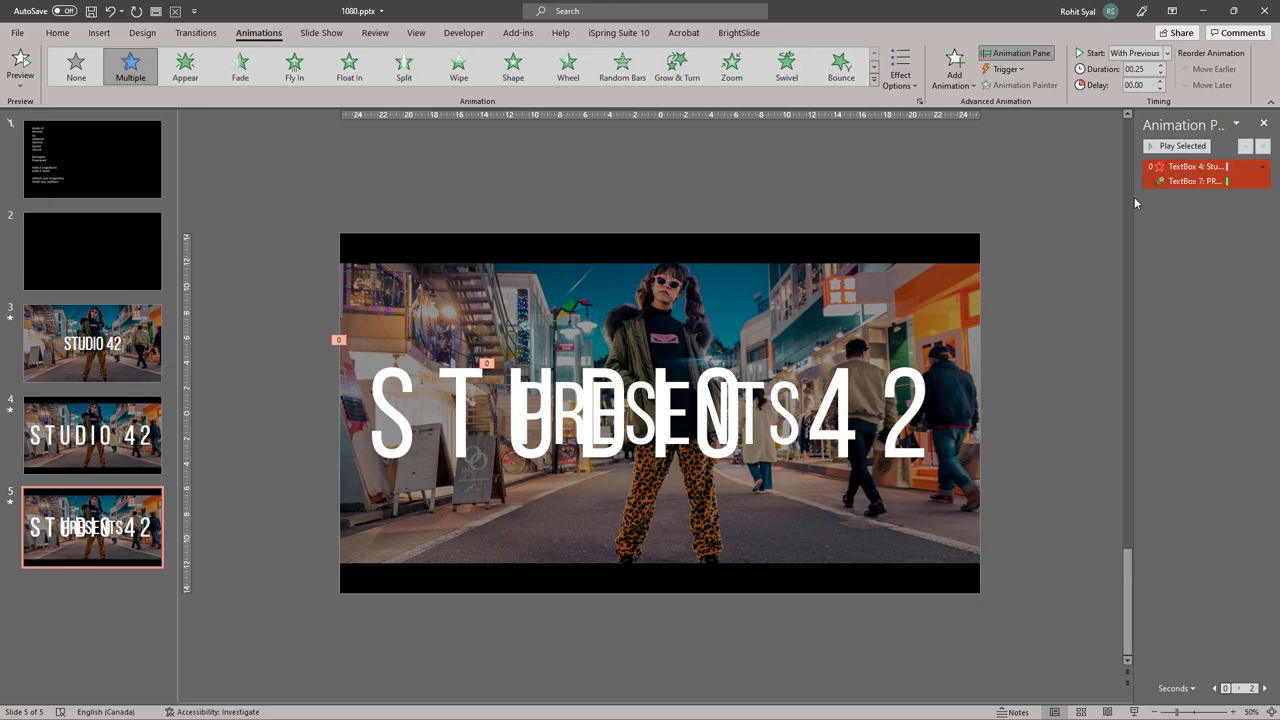
{"action": "left_click", "coordinate": [1160, 147]}
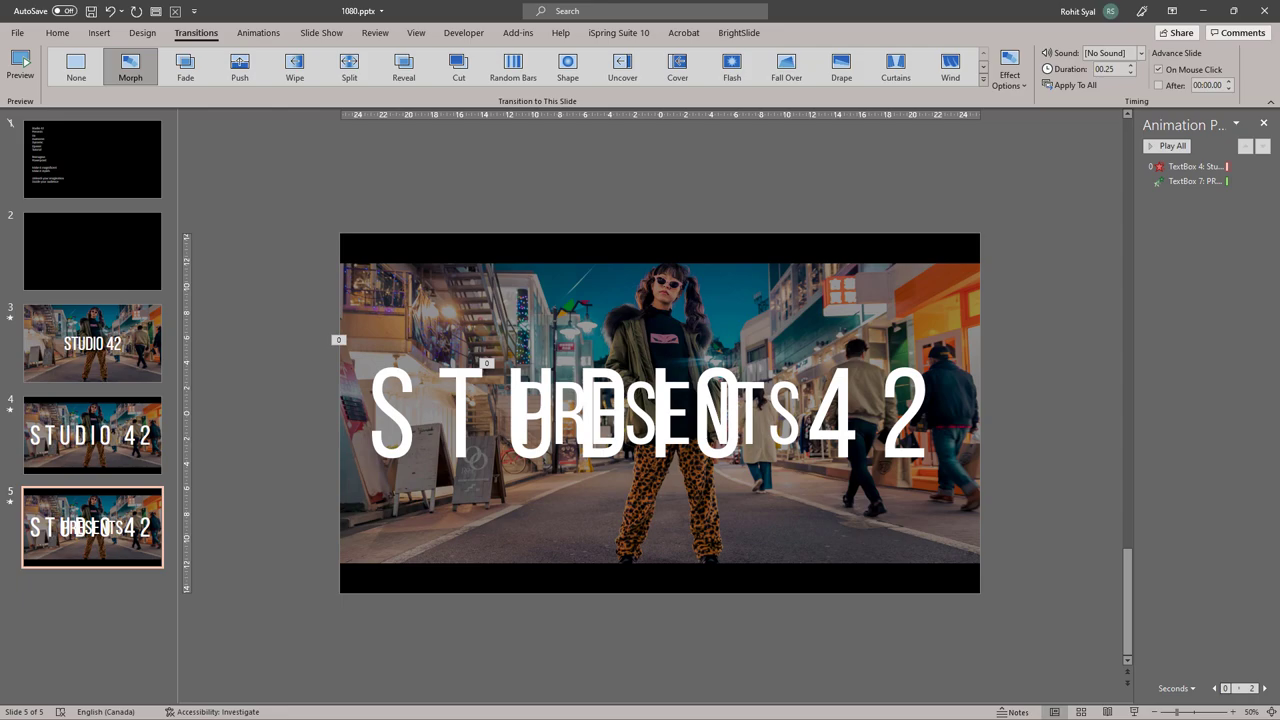
{"action": "left_click", "coordinate": [1166, 147]}
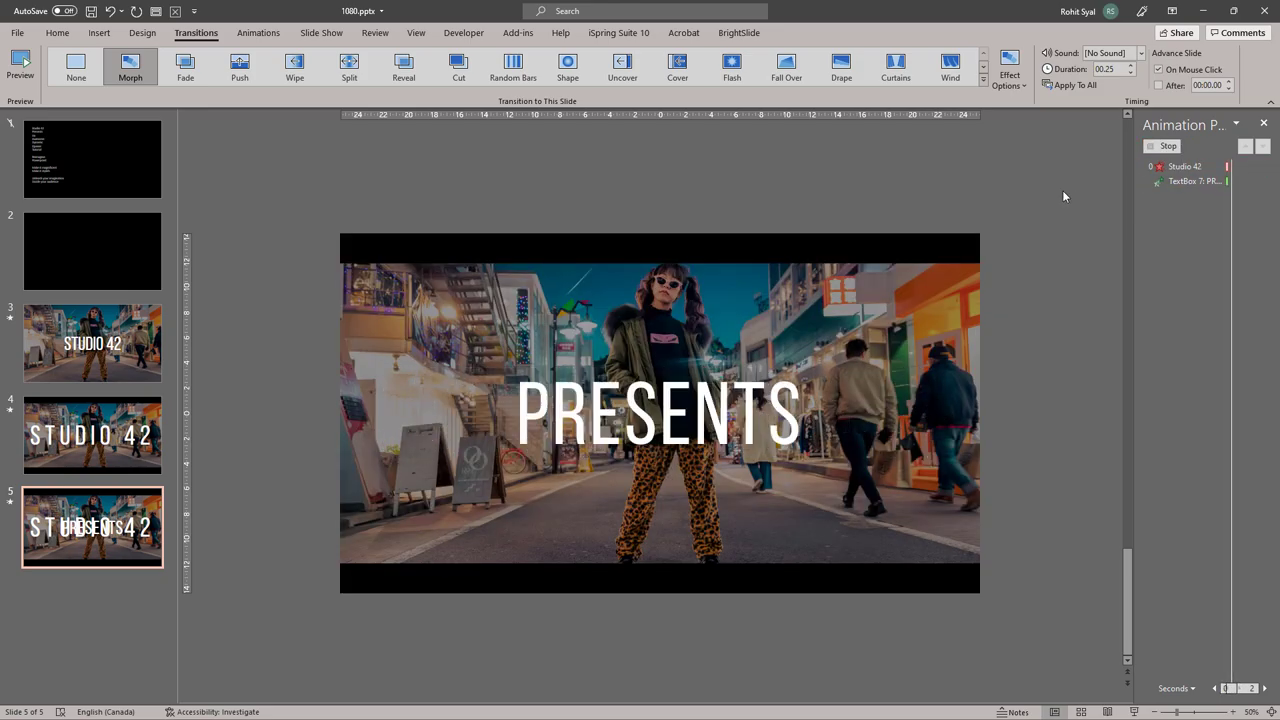
- Enlarge the background photo on slide 5 beyond the slide's side edges and shift it slightly downward
{"action": "left_click", "coordinate": [953, 296]}
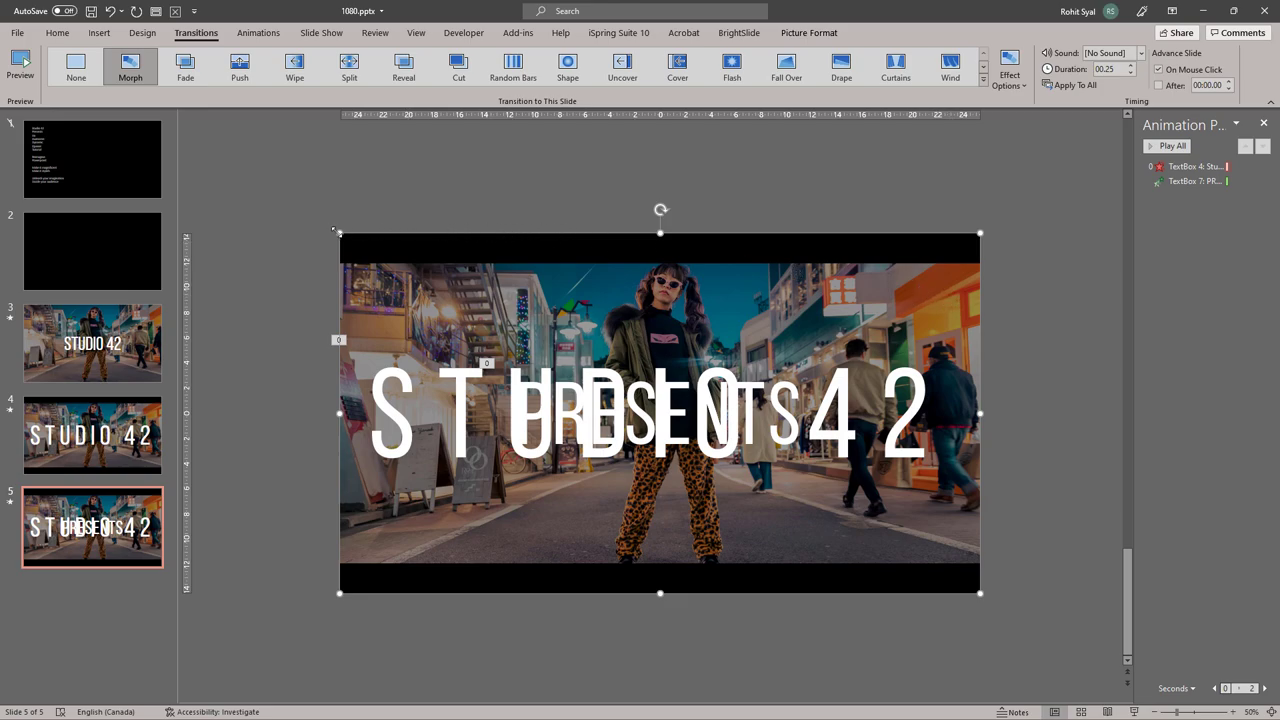
{"action": "mouse_move", "coordinate": [333, 229]}
{"action": "left_mouse_down"}
{"action": "mouse_move", "coordinate": [280, 197]}
{"action": "mouse_move", "coordinate": [313, 221]}
{"action": "mouse_move", "coordinate": [311, 241]}
{"action": "left_mouse_up"}
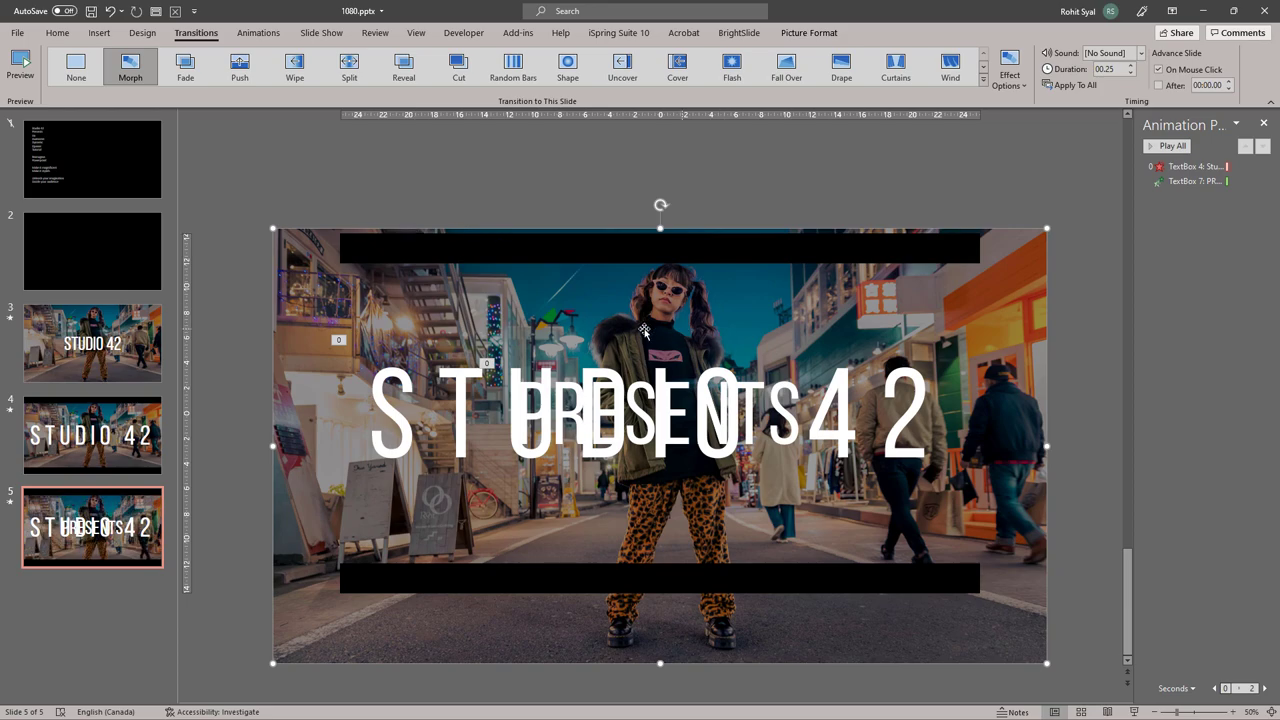
{"action": "left_click", "coordinate": [524, 205]}
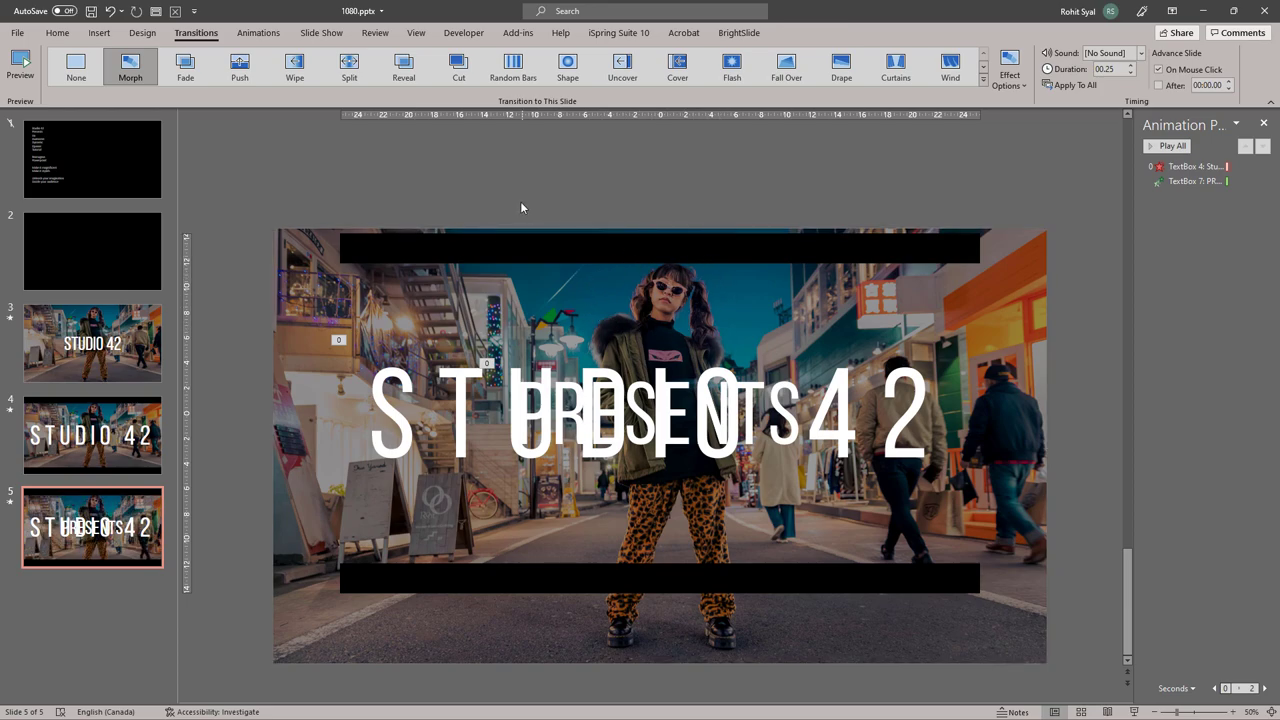
- Play the slide show from slide 3 through the end to check the title and PRESENTS animations
{"action": "left_click", "coordinate": [125, 362]}
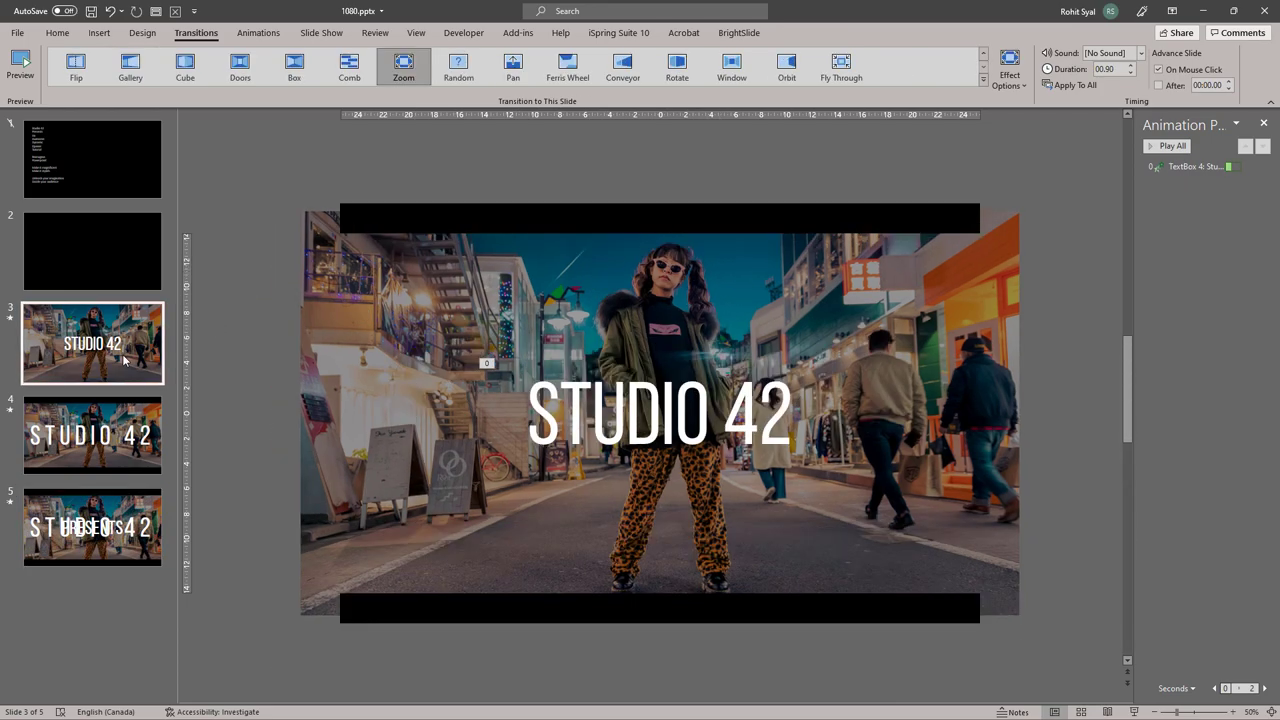
{"action": "left_click", "coordinate": [1134, 712]}
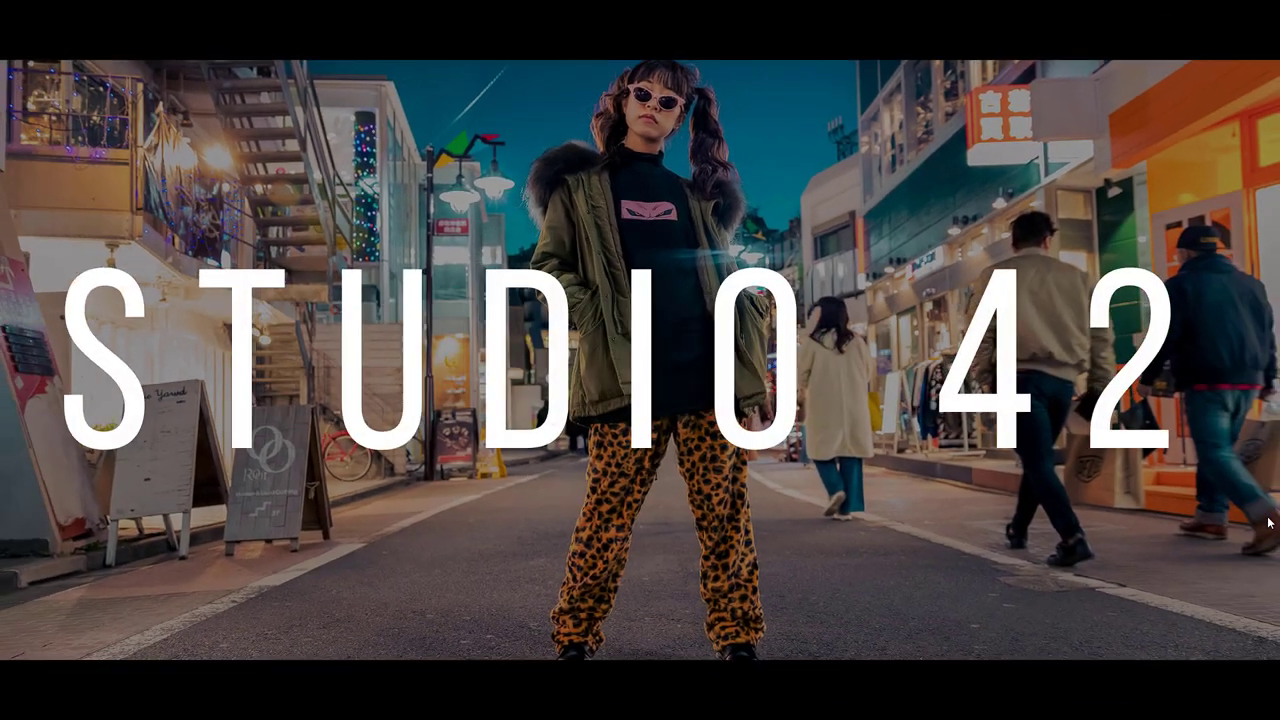
{"action": "left_click", "coordinate": [1268, 522]}
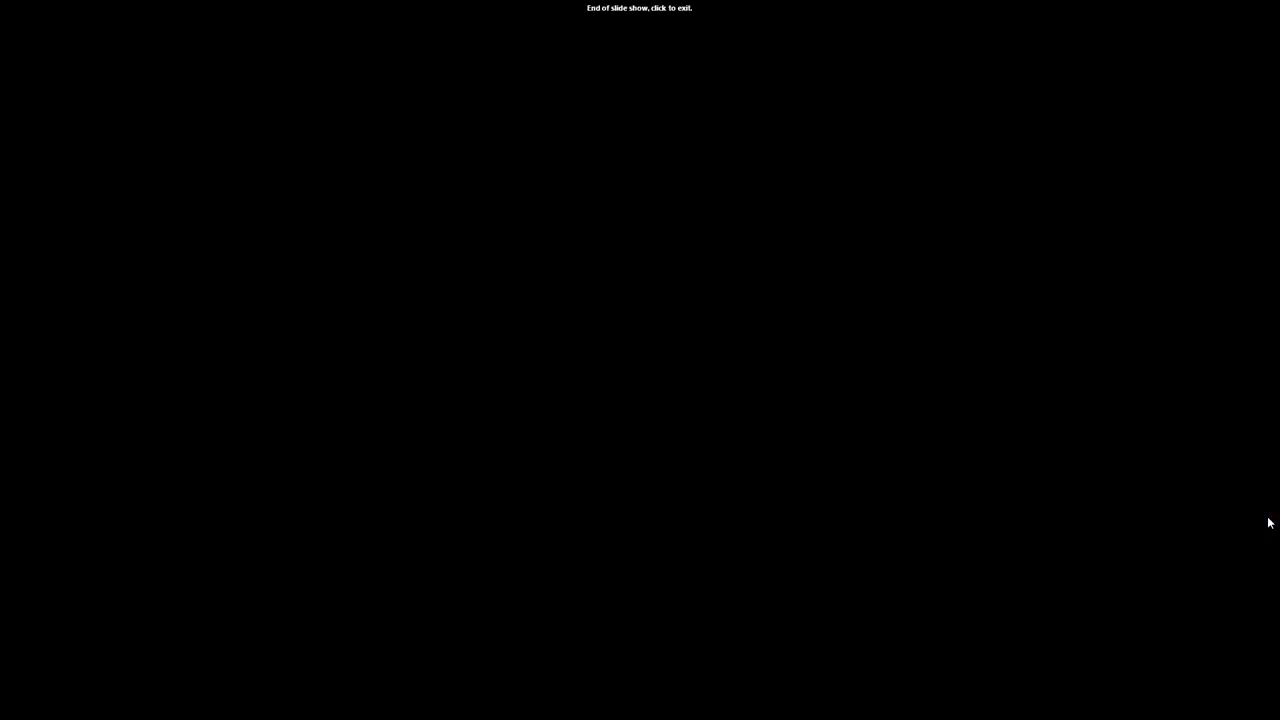
{"action": "left_click", "coordinate": [1268, 522]}
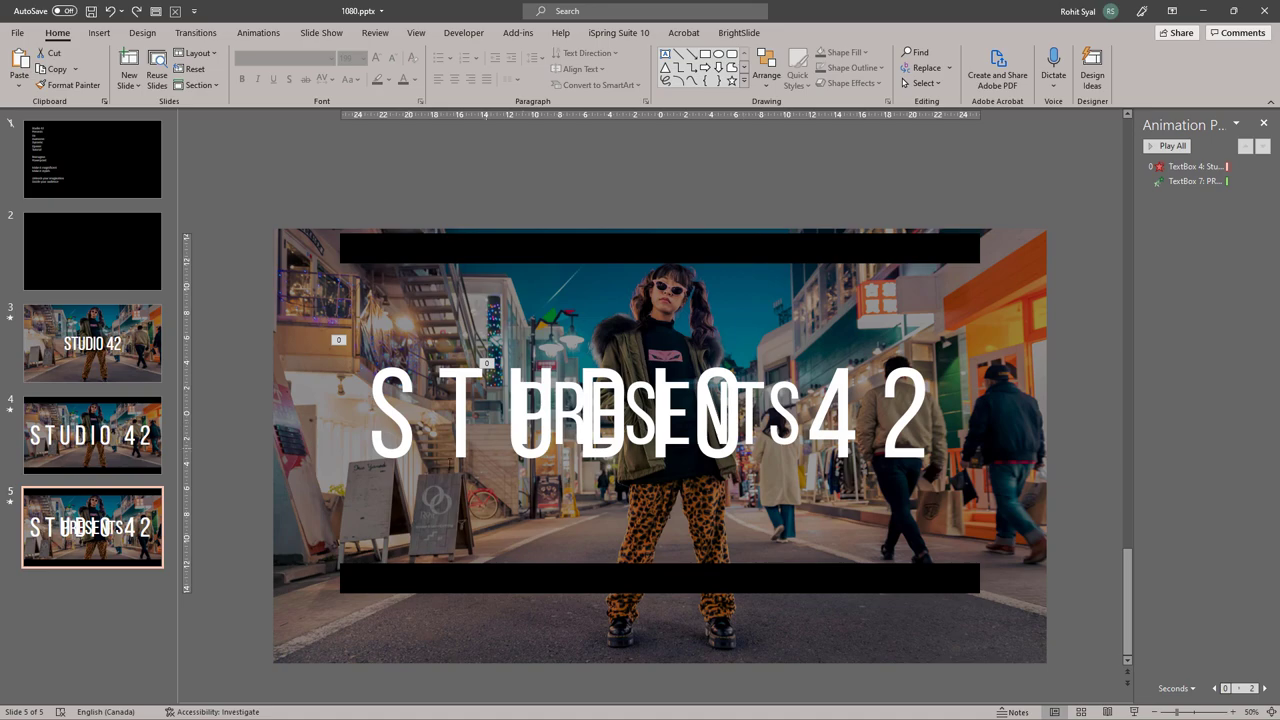
- Add a new slide after slide 5
{"action": "left_click", "coordinate": [106, 587]}
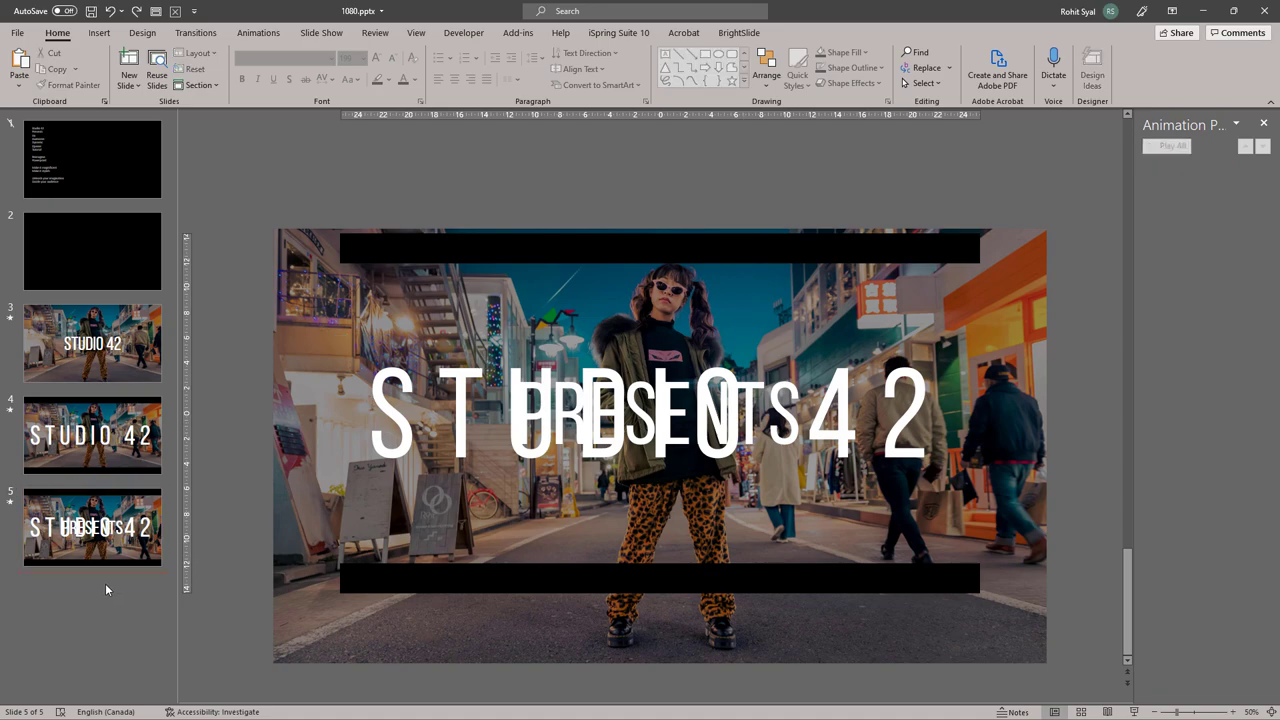
{"action": "right_click", "coordinate": [80, 580]}
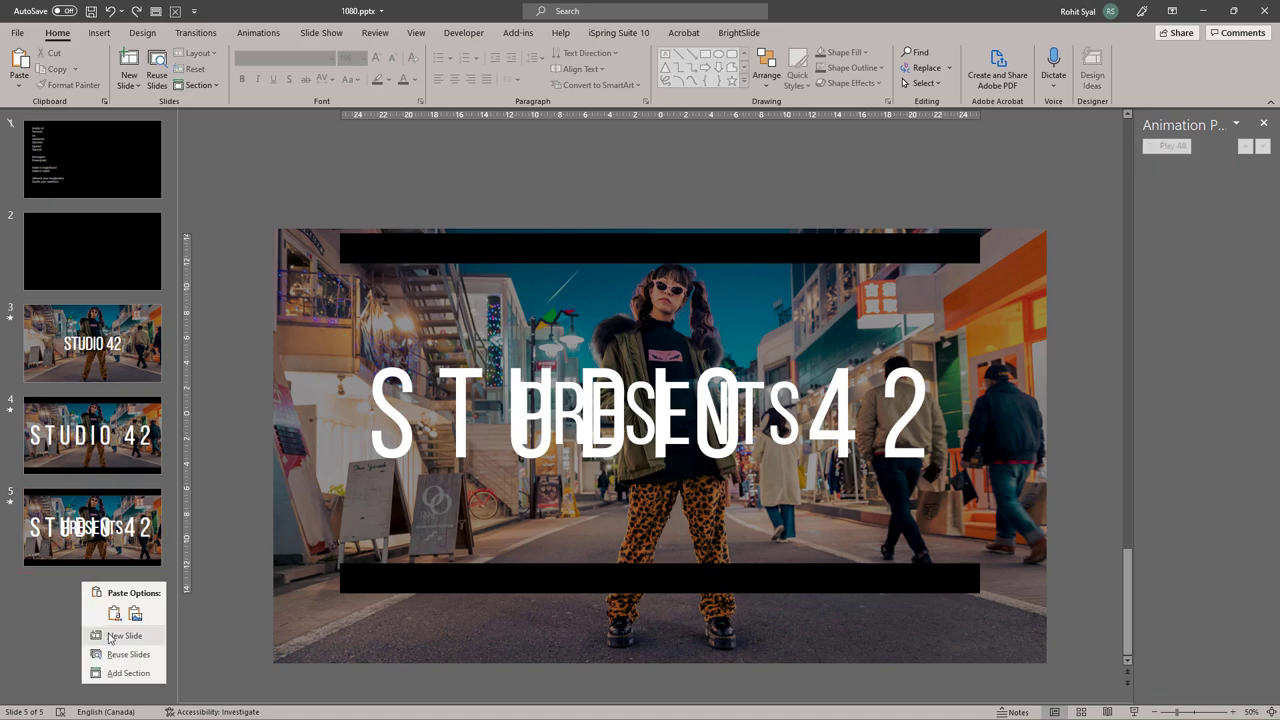
{"action": "left_click", "coordinate": [100, 632]}
- Copy the PRESENTS text box from slide 5 onto slide 6
{"action": "left_click", "coordinate": [103, 536]}
{"action": "left_click", "coordinate": [546, 381]}
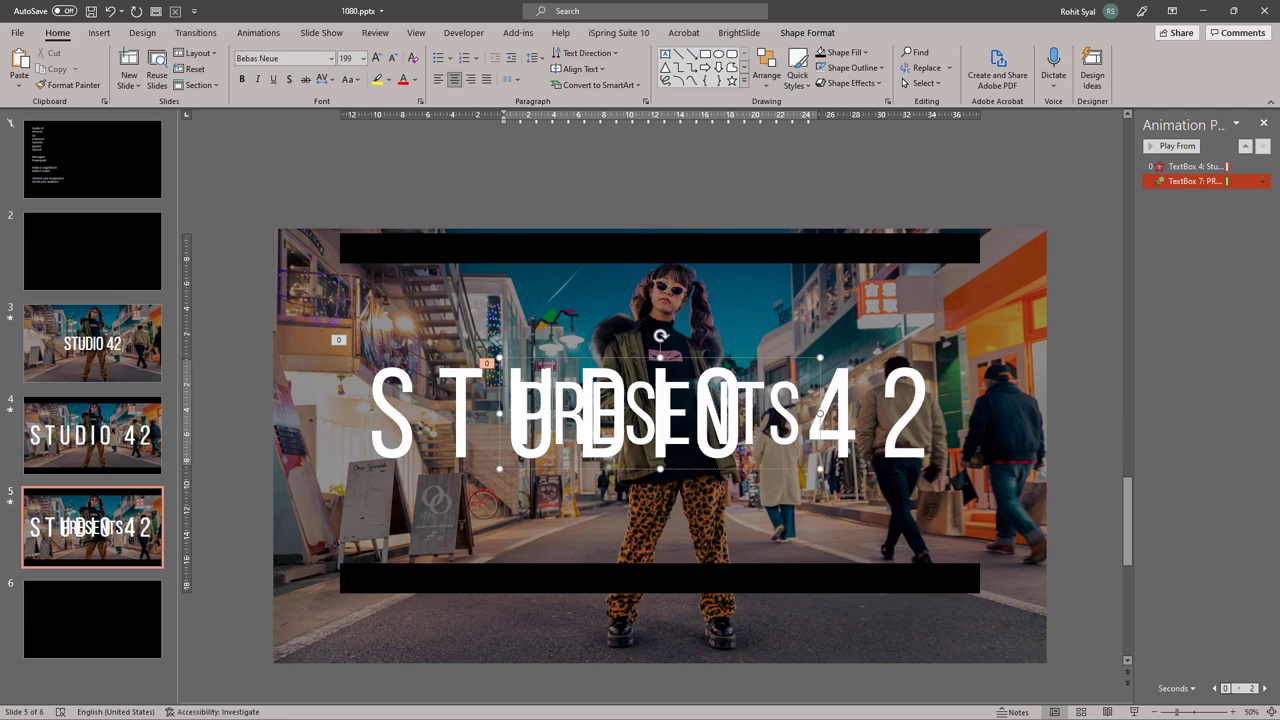
{"action": "key", "text": "ctrl+c"}
{"action": "left_click", "coordinate": [94, 620]}
{"action": "key", "text": "ctrl+v"}
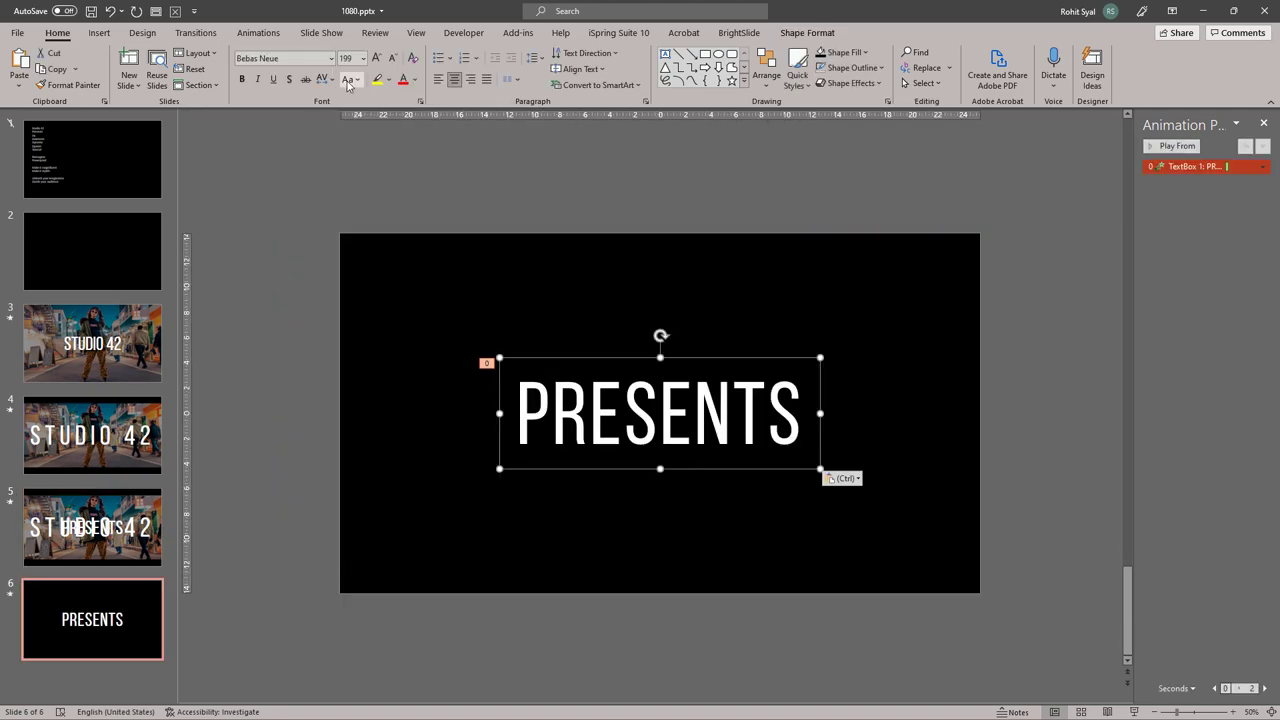
- Enlarge the PRESENTS text on slide 6 to 344 pt and widen its expanded character spacing
{"action": "left_click", "coordinate": [376, 58]}
{"action": "left_click", "coordinate": [376, 58]}
{"action": "left_click", "coordinate": [376, 58]}
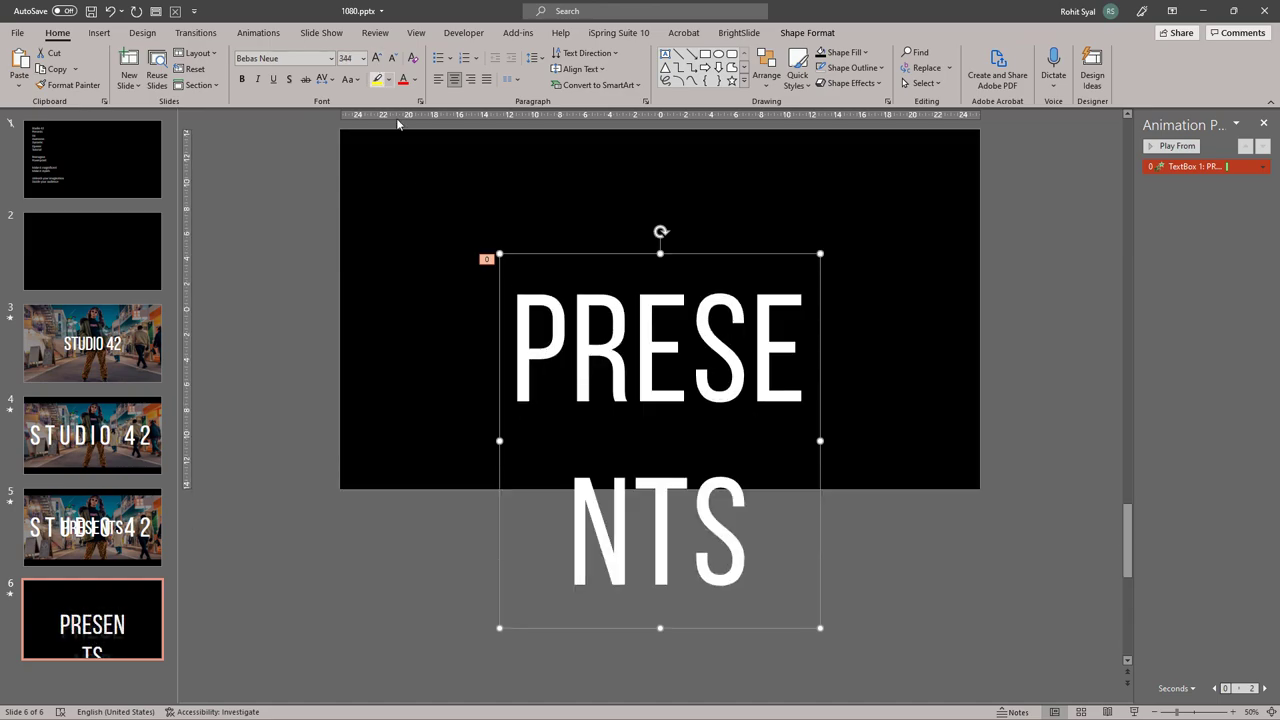
{"action": "left_click", "coordinate": [422, 102]}
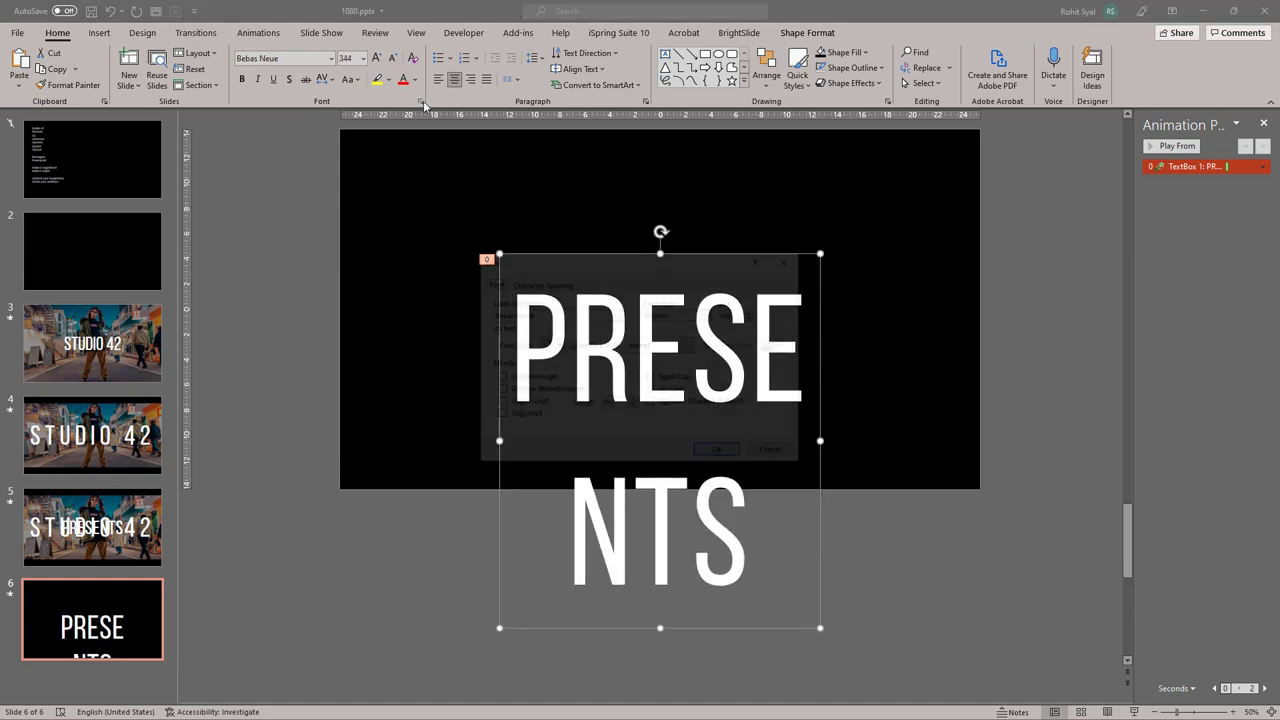
{"action": "left_click", "coordinate": [564, 285]}
{"action": "double_click", "coordinate": [621, 303]}
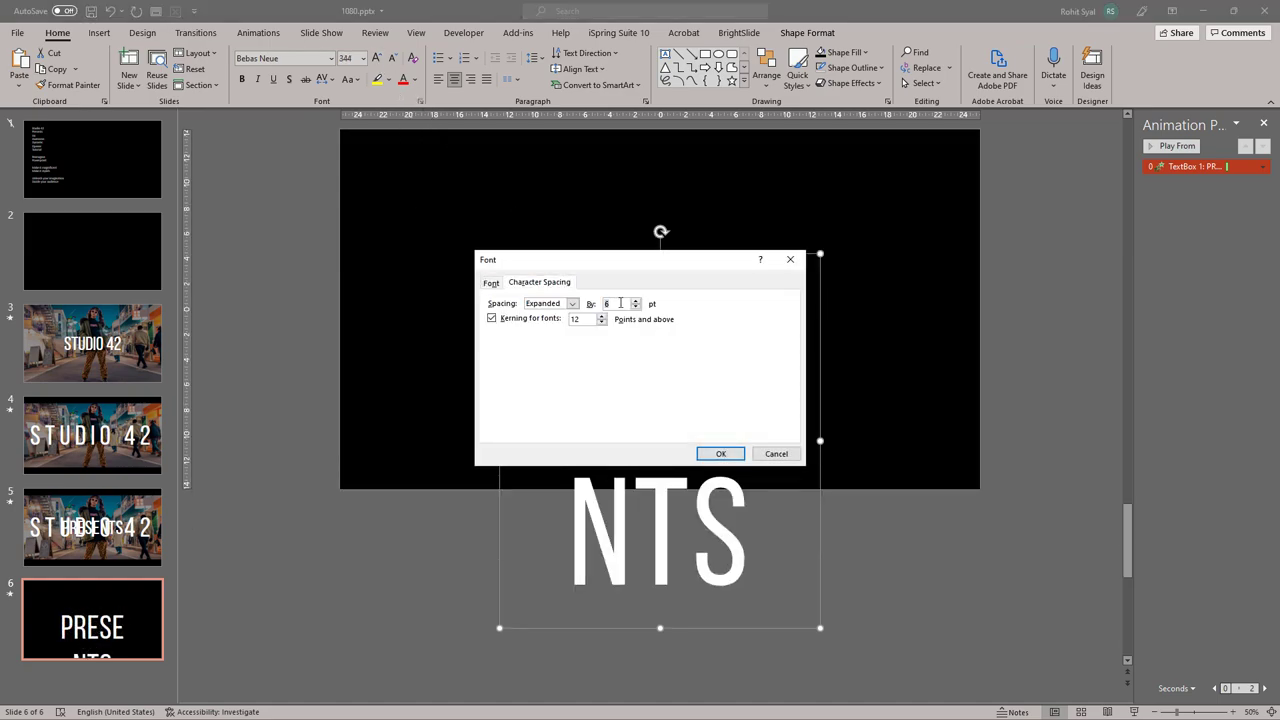
{"action": "key", "text": "Return"}
- Widen the PRESENTS text box until the word fits on one line and centre it on slide 6
{"action": "left_click_drag", "start_coordinate": [500, 440], "coordinate": [352, 440]}
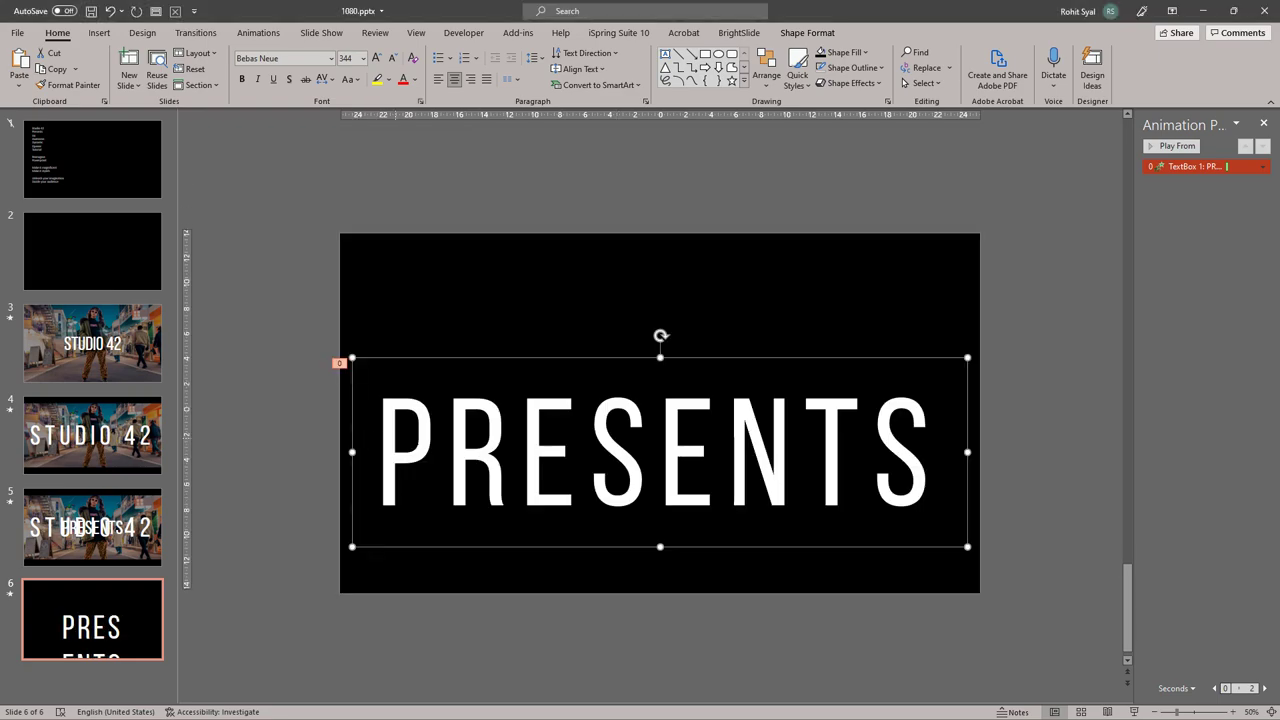
{"action": "left_click_drag", "start_coordinate": [487, 551], "coordinate": [491, 509]}
{"action": "left_click", "coordinate": [304, 507]}
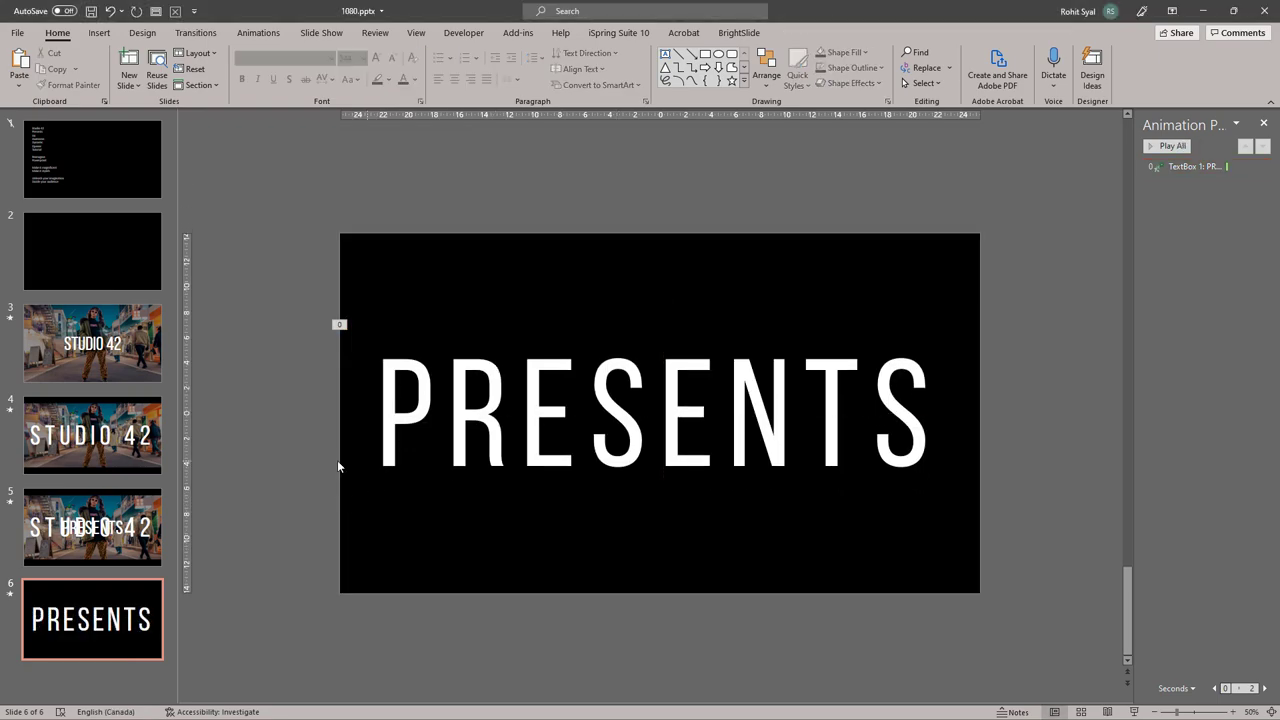
- Remove the animation from the PRESENTS text on slide 6
{"action": "left_click", "coordinate": [364, 488]}
{"action": "left_click", "coordinate": [612, 507]}
{"action": "right_click", "coordinate": [1182, 179]}
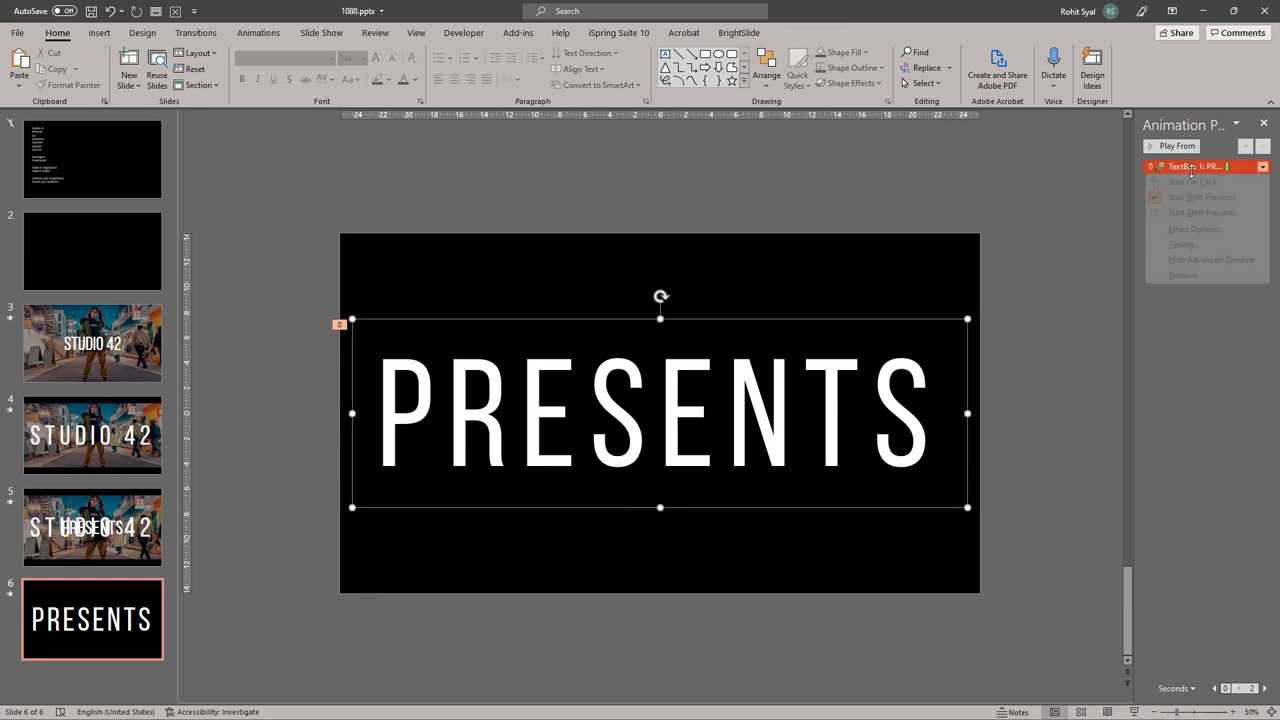
{"action": "left_click", "coordinate": [1205, 270]}
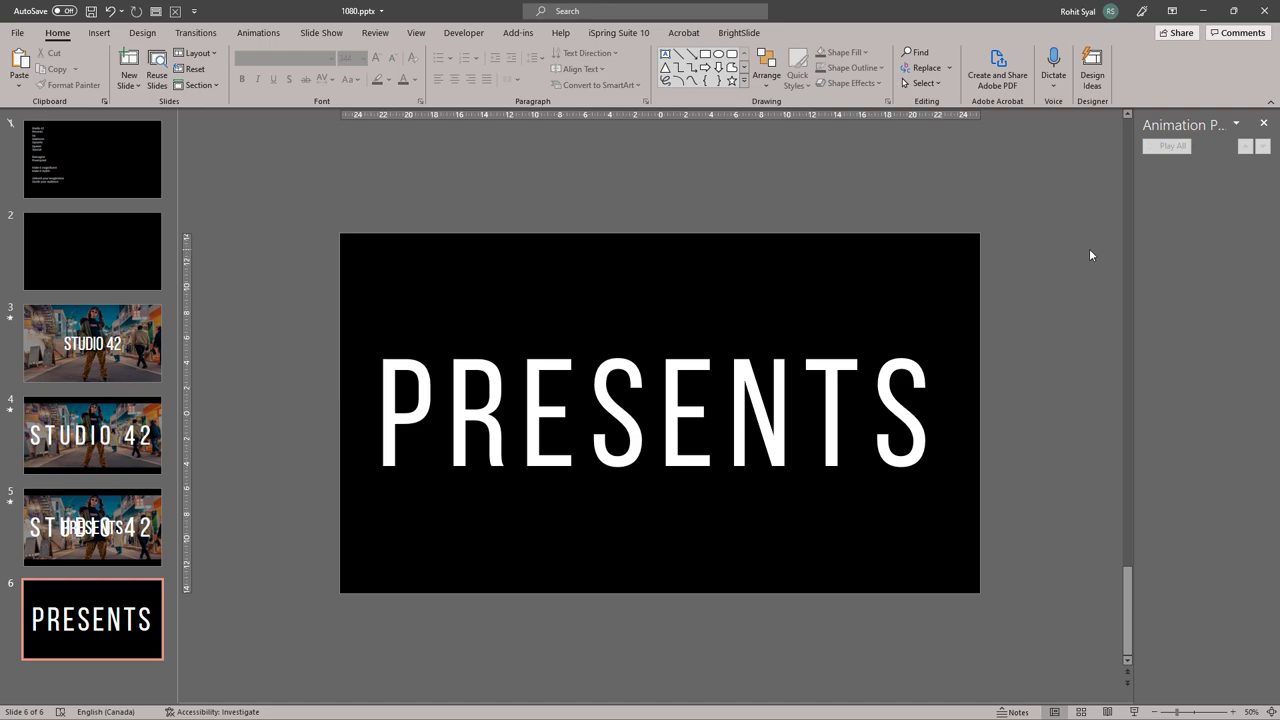
- Copy the photo of the man in red glasses from the final images folder and paste it onto slide 6 in PowerPoint
{"action": "key", "text": "alt+Tab"}
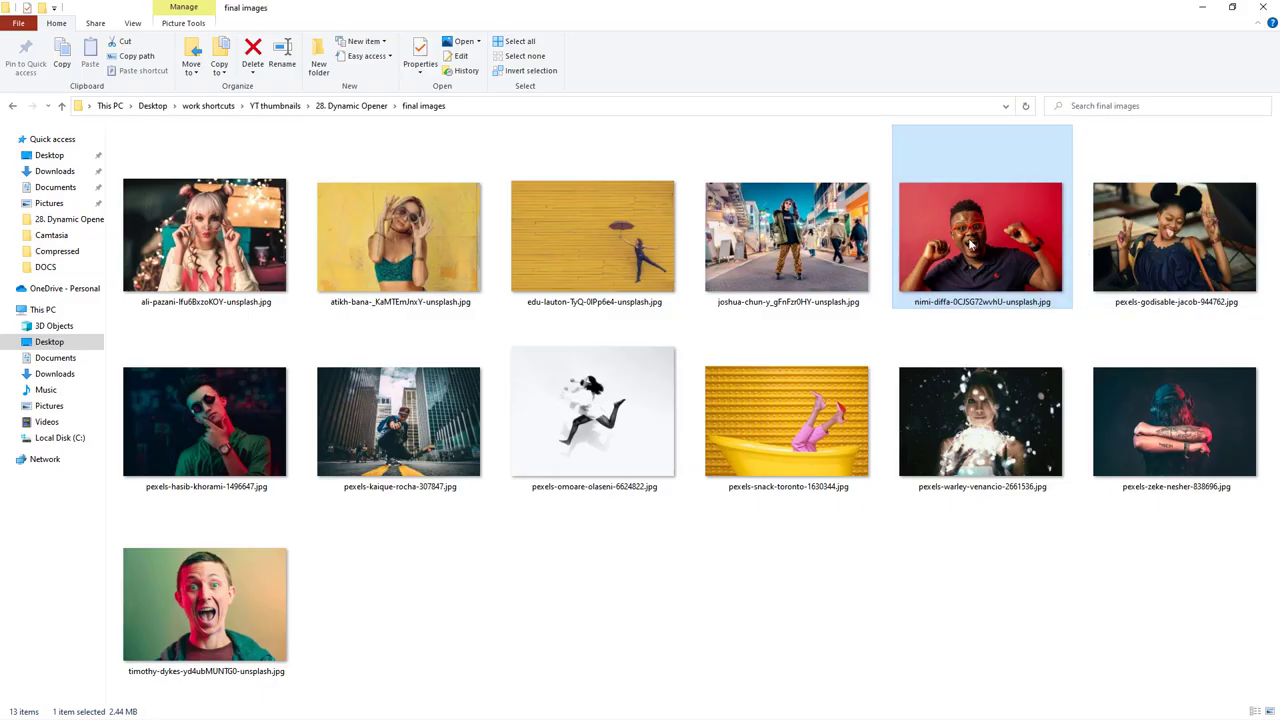
{"action": "key", "text": "ctrl+c"}
{"action": "key", "text": "alt+Tab"}
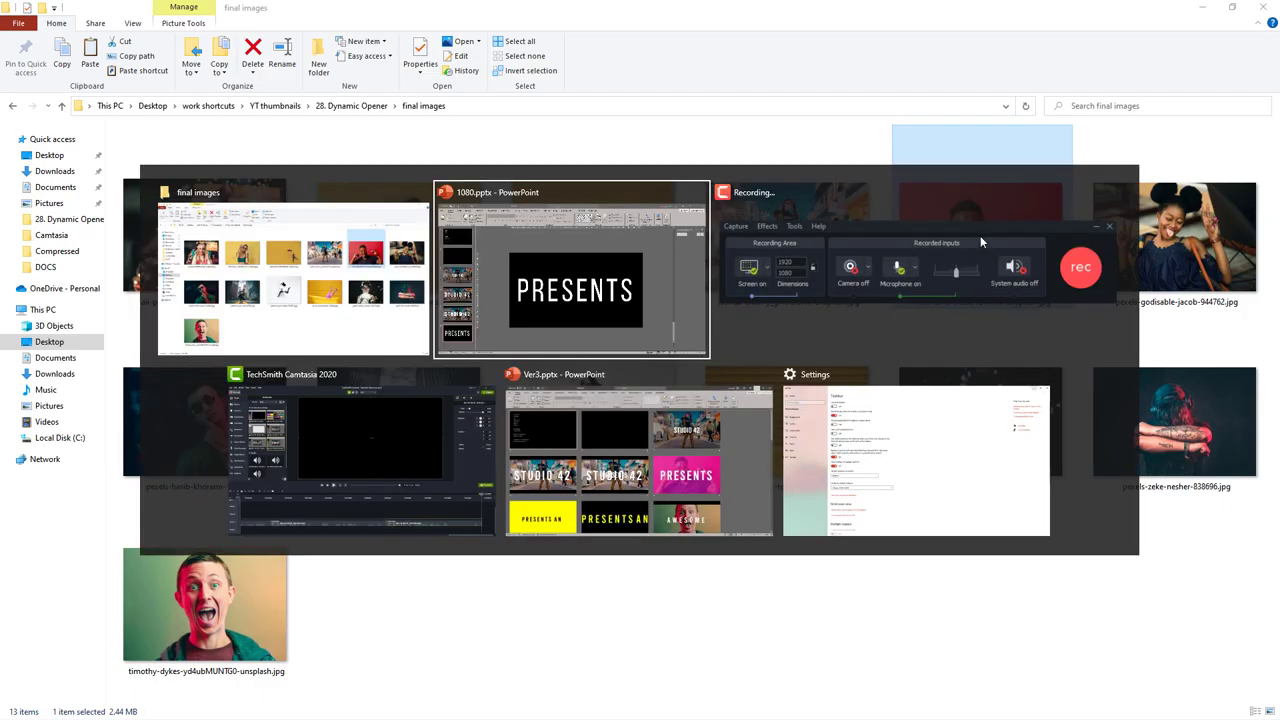
{"action": "right_click", "coordinate": [299, 292]}
{"action": "left_click", "coordinate": [331, 321]}
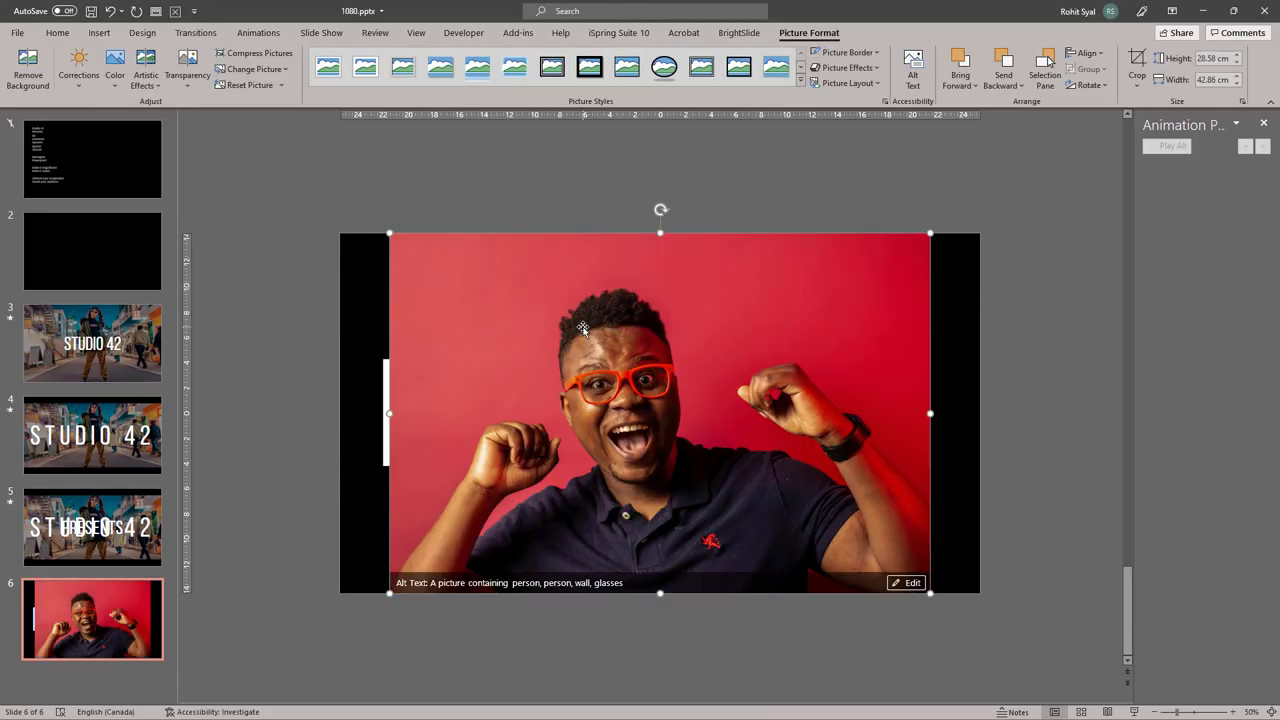
- Crop the pasted photo on slide 6 to a 16:9 aspect ratio
{"action": "left_click", "coordinate": [1137, 82]}
{"action": "mouse_move", "coordinate": [1170, 141]}
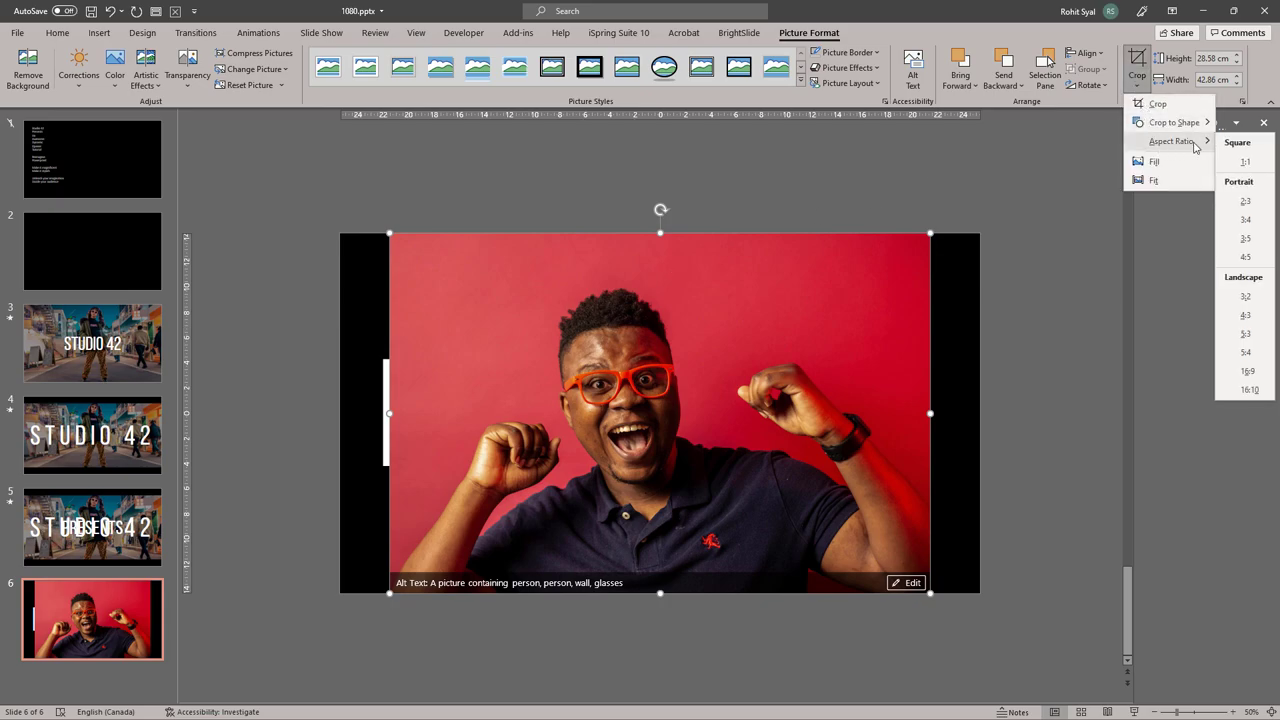
{"action": "left_click", "coordinate": [1249, 370]}
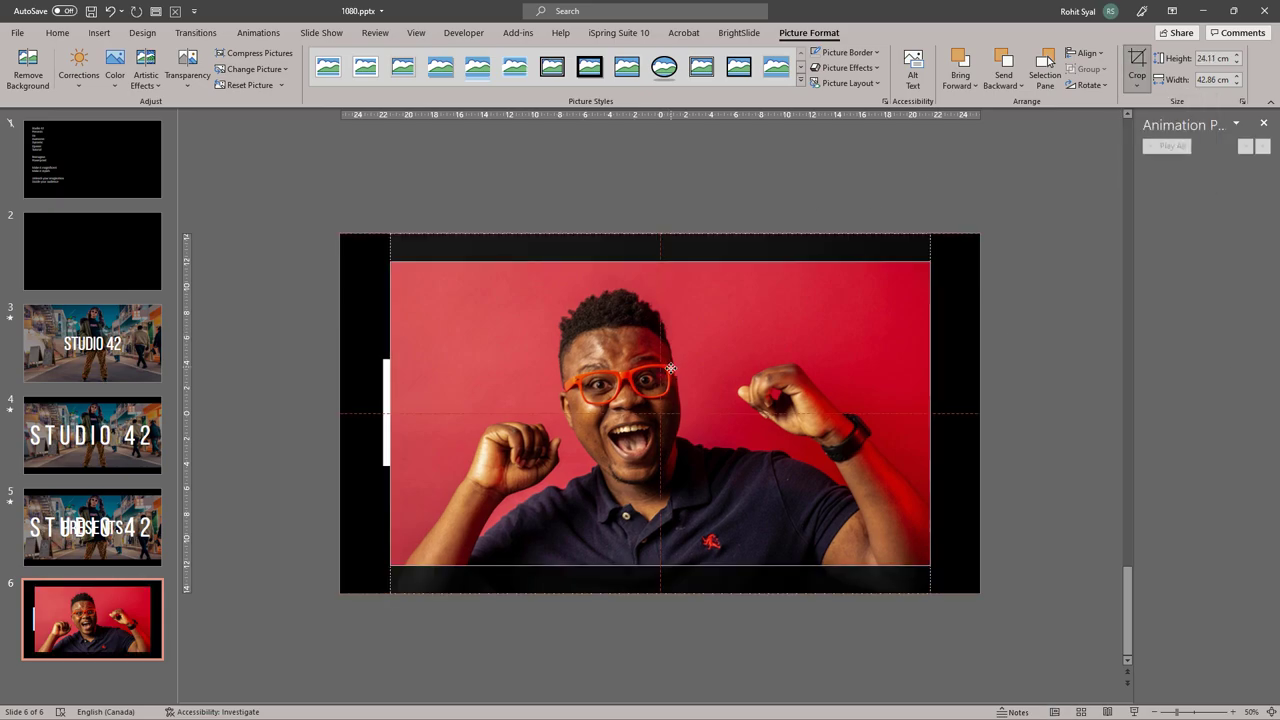
{"action": "key", "text": "Escape"}
- Enlarge the cropped photo to fill slide 6 and send it behind the PRESENTS text
{"action": "left_click_drag", "start_coordinate": [390, 261], "coordinate": [340, 233]}
{"action": "right_click", "coordinate": [371, 259]}
{"action": "left_click", "coordinate": [411, 409]}
{"action": "left_click", "coordinate": [268, 403]}
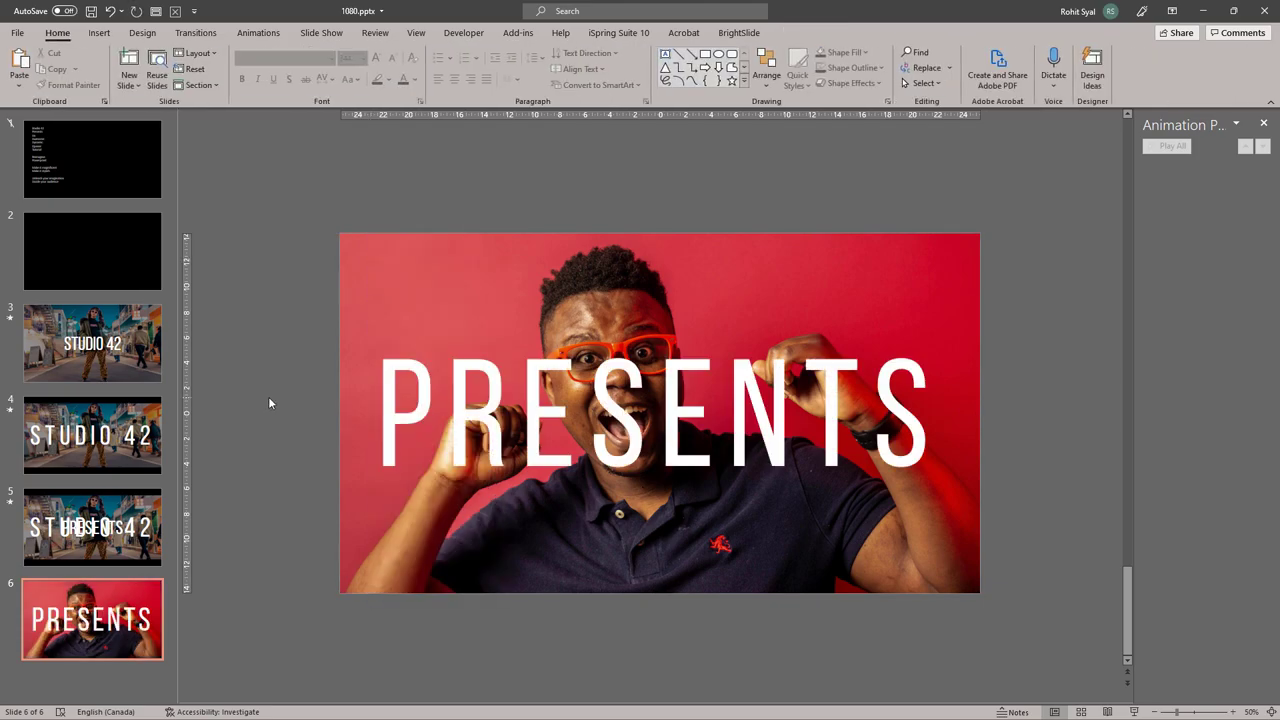
- Copy the two black cinematic bars from slide 5 onto slide 6
{"action": "left_click", "coordinate": [92, 527]}
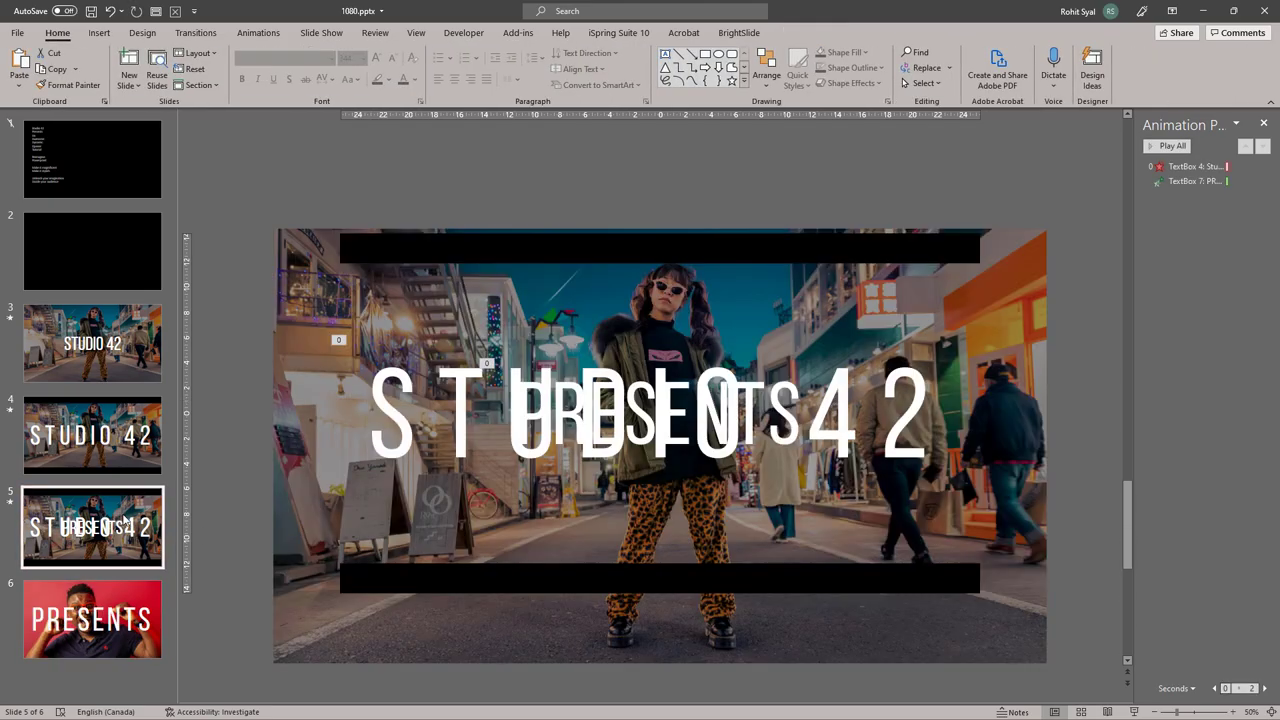
{"action": "left_click", "coordinate": [474, 262]}
{"action": "left_click", "coordinate": [446, 580], "text": "shift"}
{"action": "key", "text": "Page_Down"}
{"action": "key", "text": "ctrl+v"}
{"action": "left_click", "coordinate": [290, 394]}
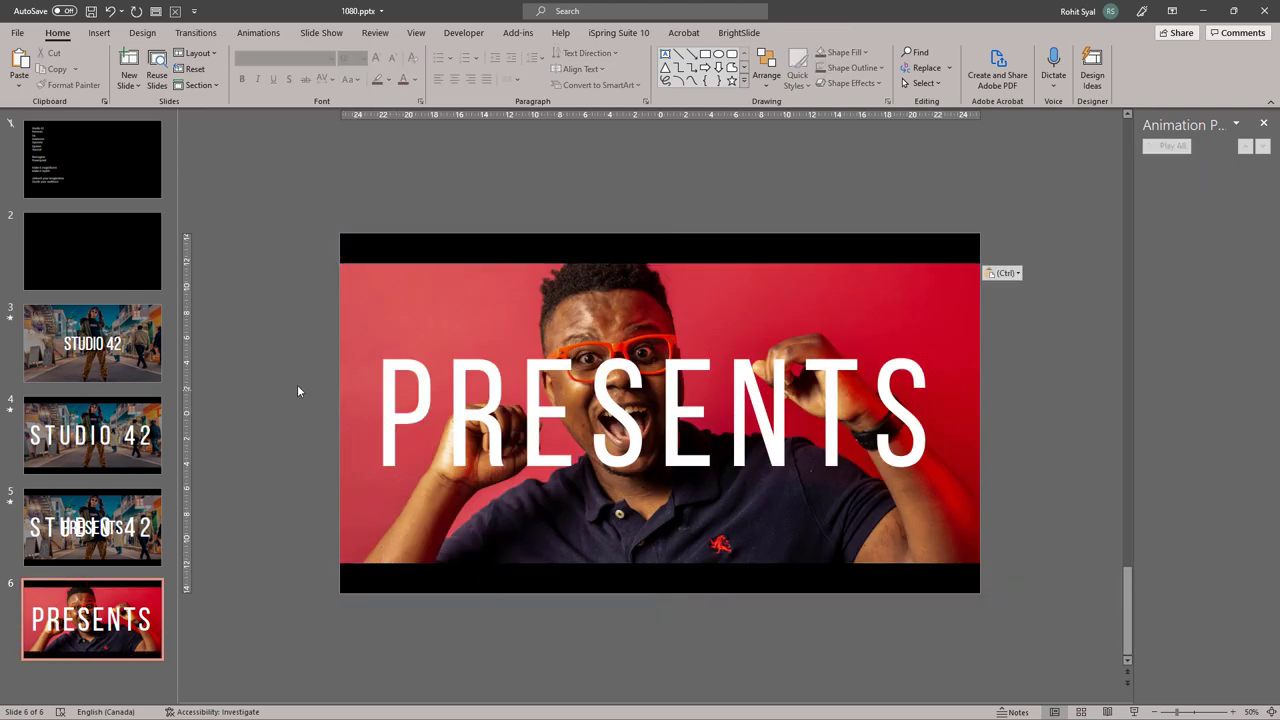
- Move the two black bars on slide 6 just outside the slide's upper and lower edges
{"action": "left_click", "coordinate": [530, 254]}
{"action": "left_click_drag", "start_coordinate": [532, 257], "coordinate": [531, 227]}
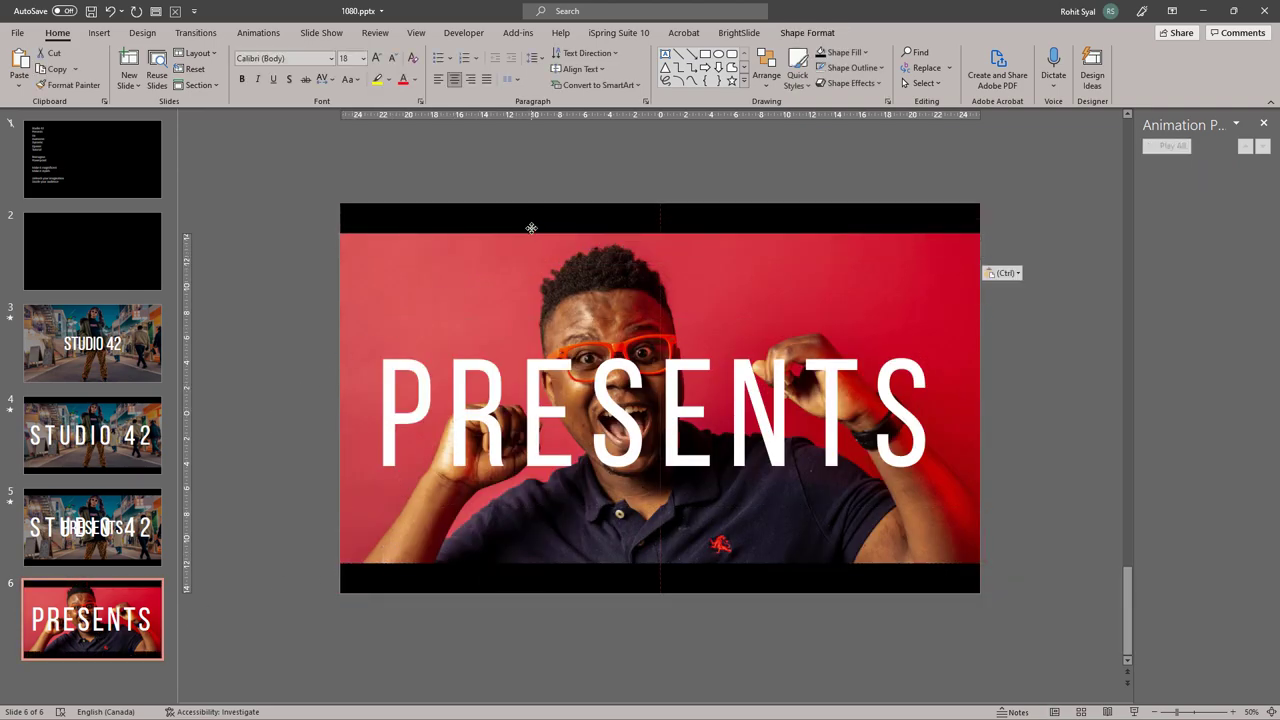
{"action": "left_click", "coordinate": [410, 590]}
{"action": "left_click_drag", "start_coordinate": [422, 585], "coordinate": [421, 614]}
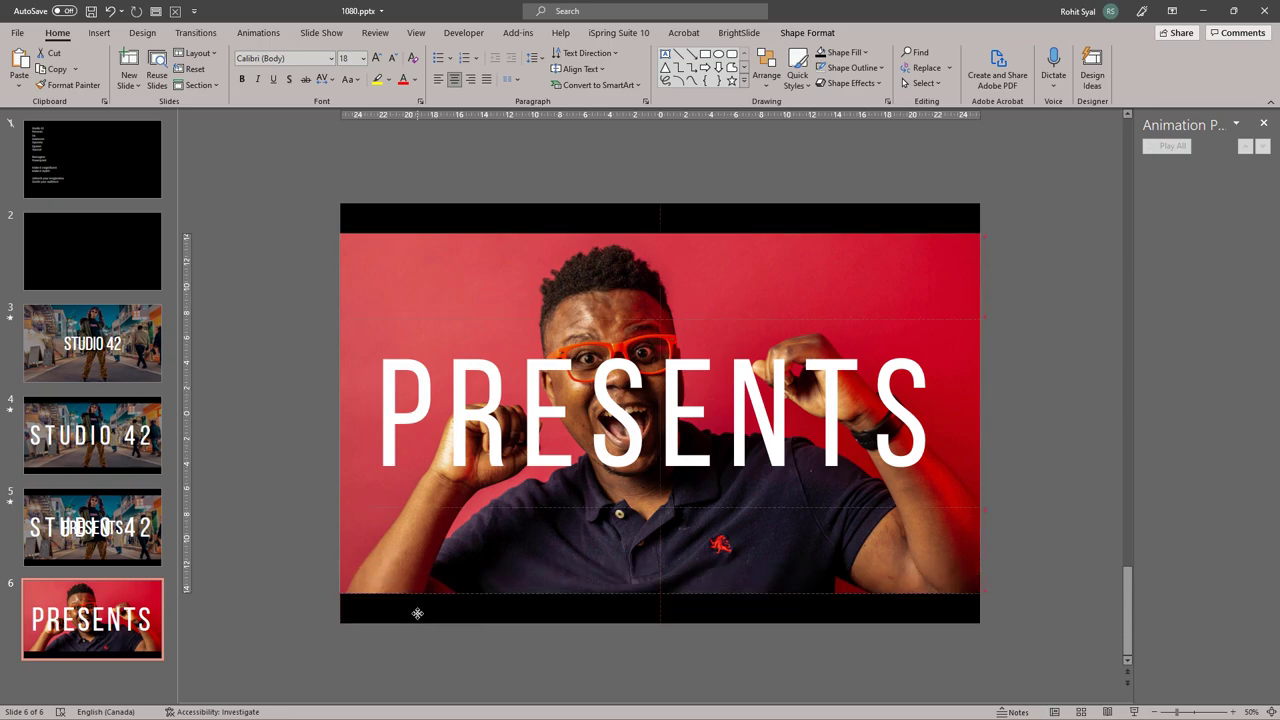
{"action": "left_click", "coordinate": [293, 601]}
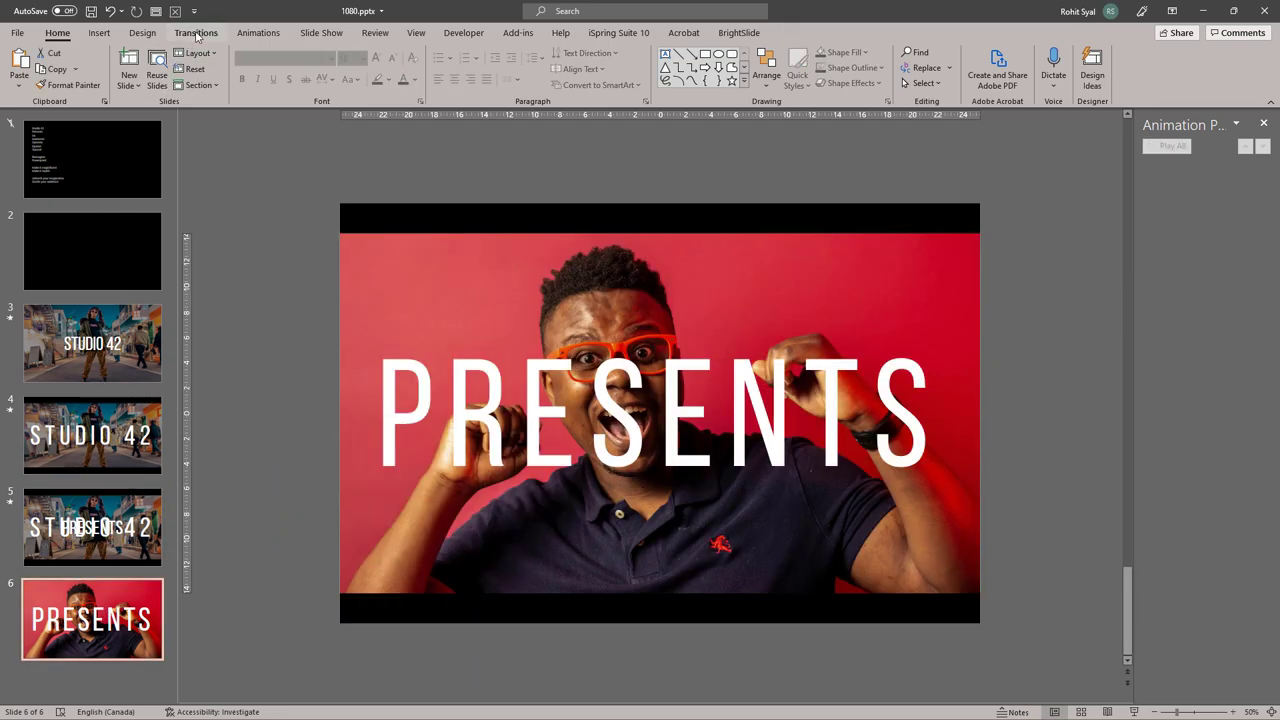
- Apply a Morph transition lasting 0.25 seconds to slide 6 and play the slide show from slide 5
{"action": "left_click", "coordinate": [196, 33]}
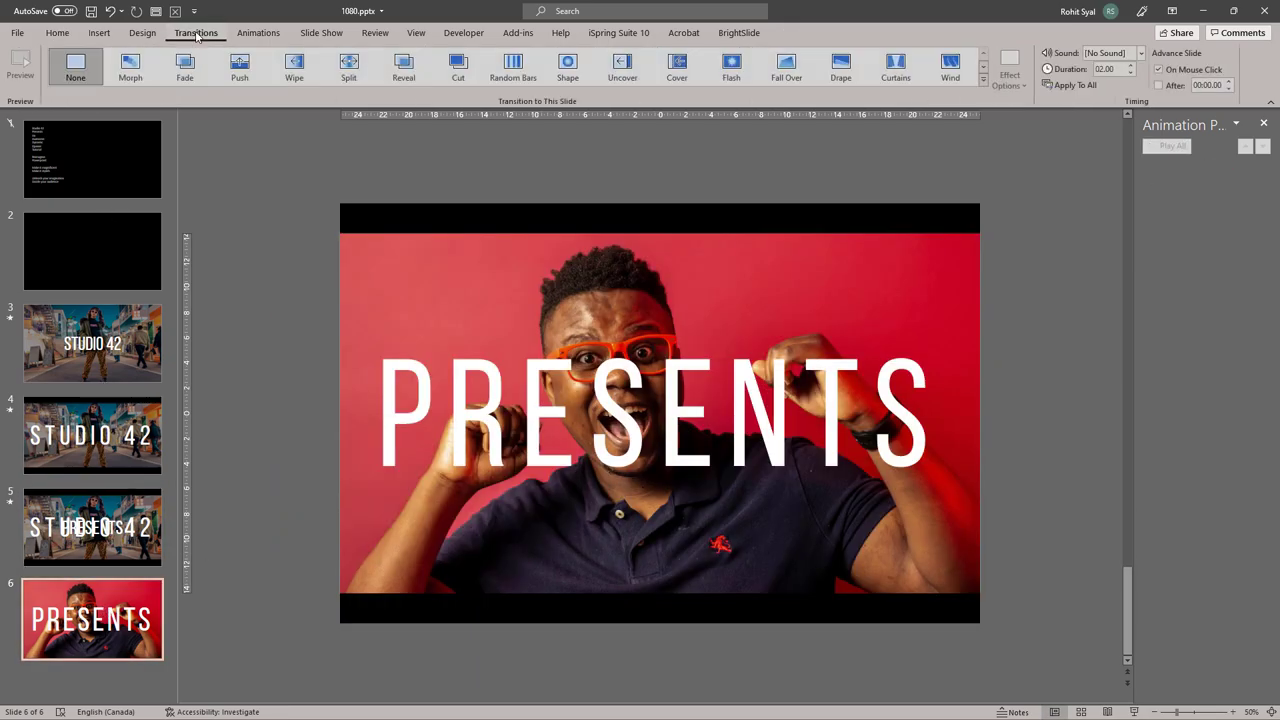
{"action": "left_click", "coordinate": [130, 68]}
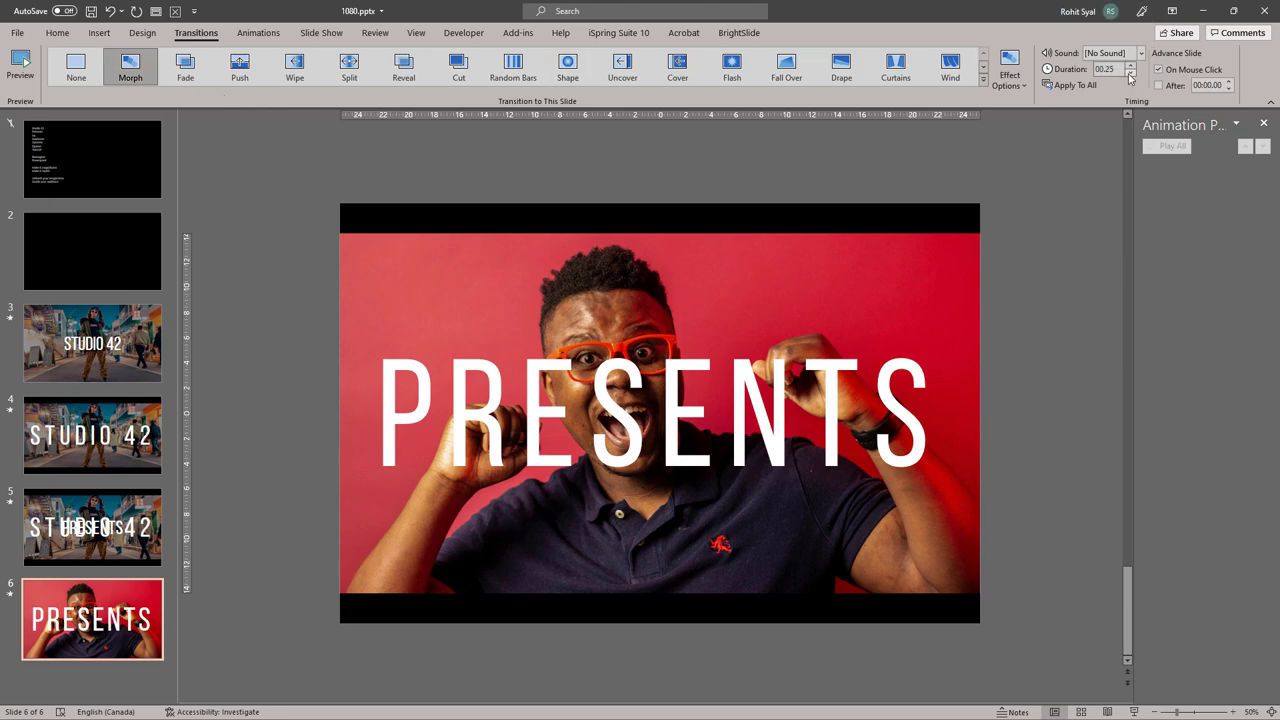
{"action": "key", "text": "Up"}
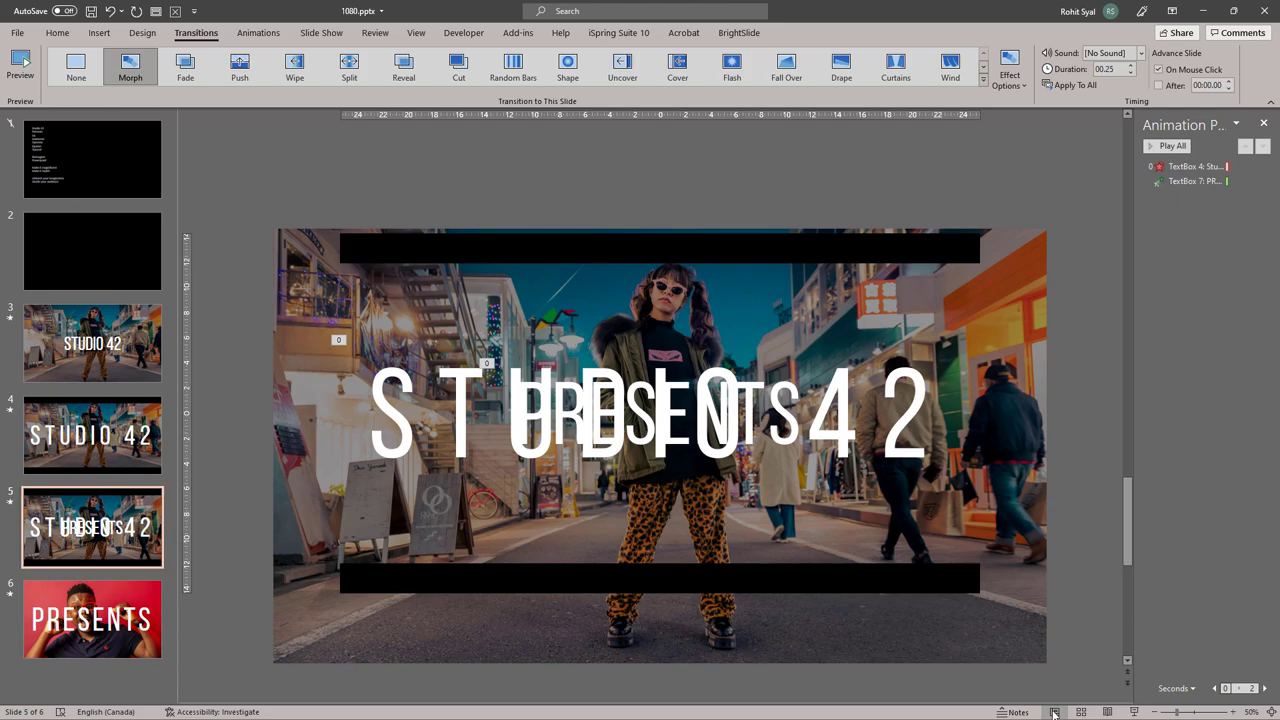
{"action": "key", "text": "shift+F5"}
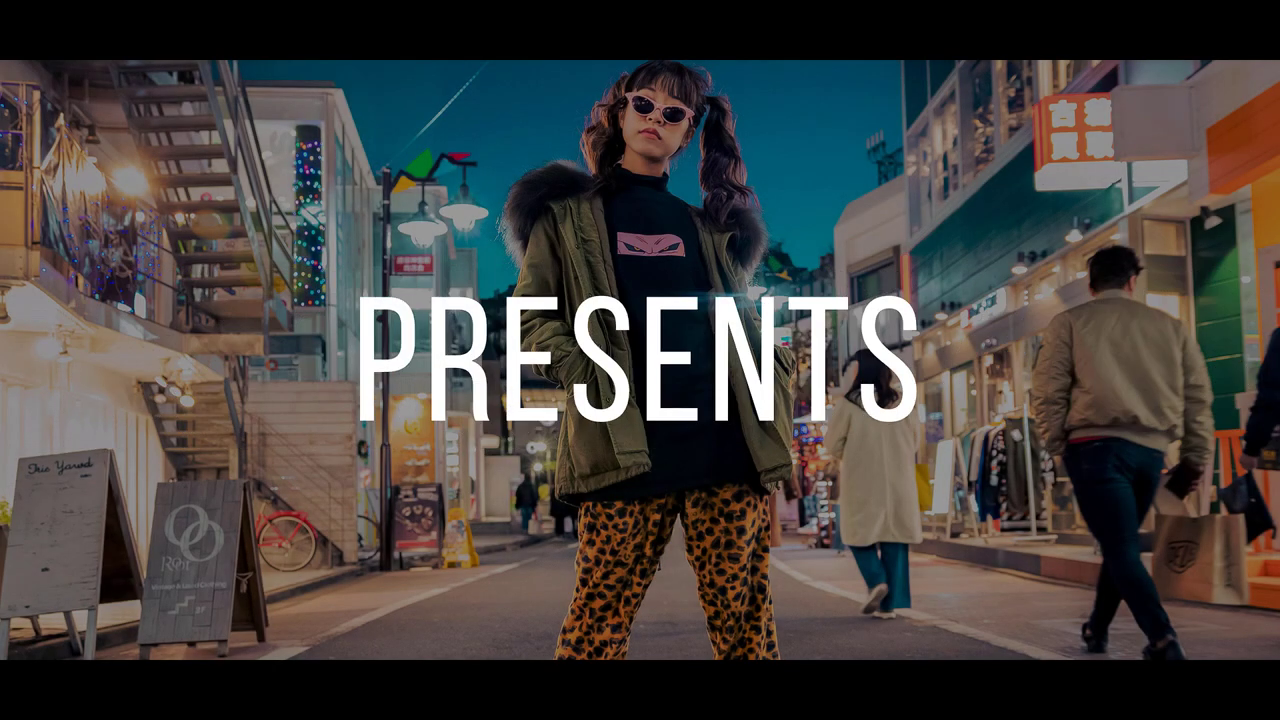
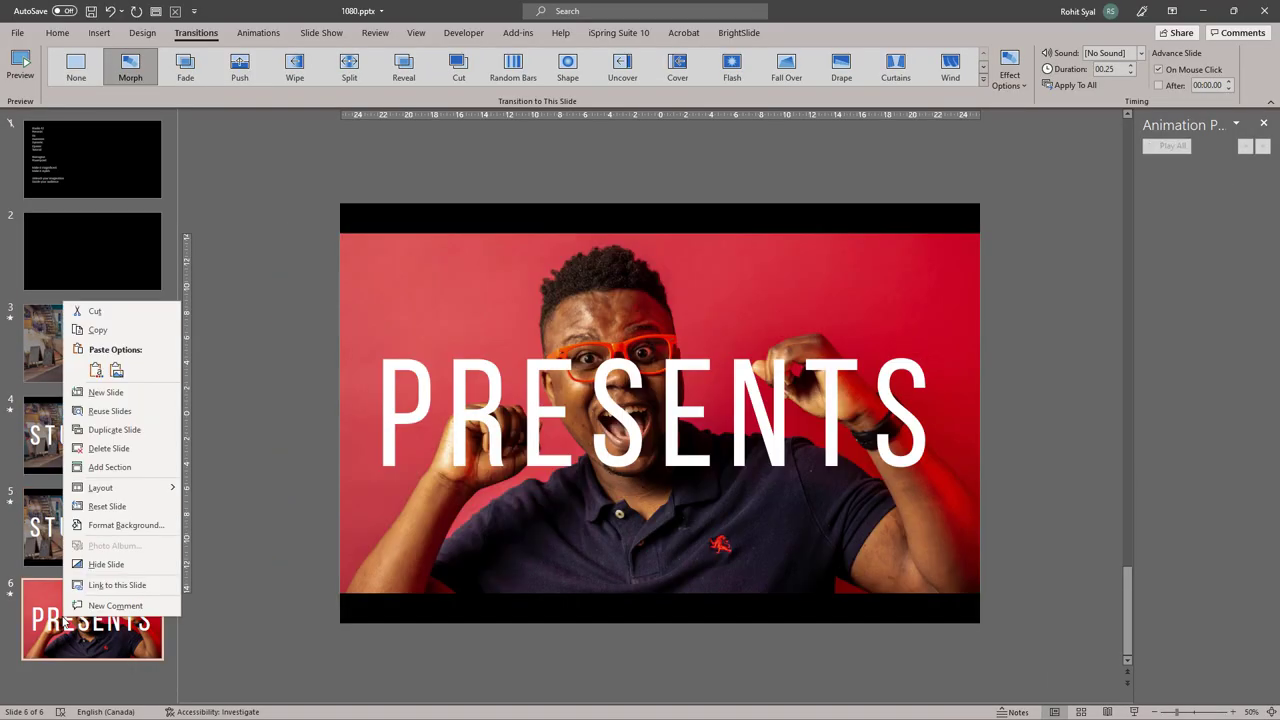
- Duplicate slide 6, and on the copy reduce the PRESENTS font size with the text box centred vertically
{"action": "left_click", "coordinate": [113, 430]}
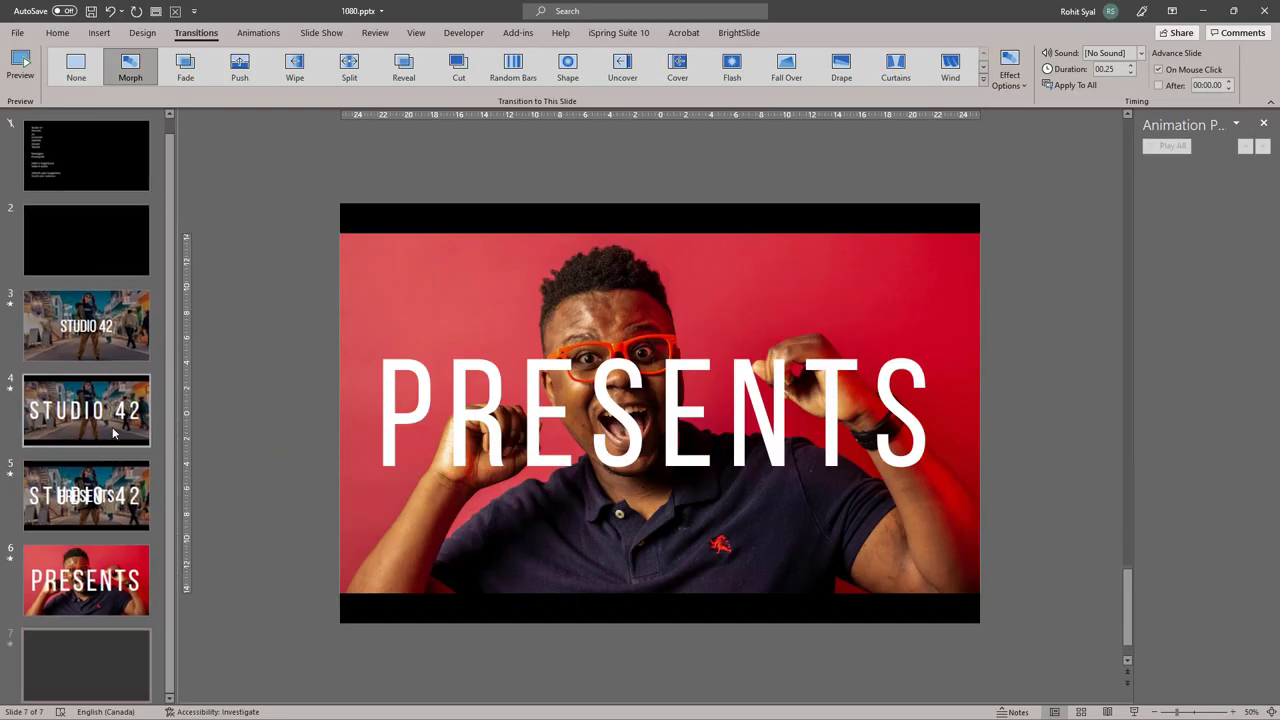
{"action": "left_click", "coordinate": [98, 658]}
{"action": "left_click", "coordinate": [490, 455]}
{"action": "left_click", "coordinate": [530, 509]}
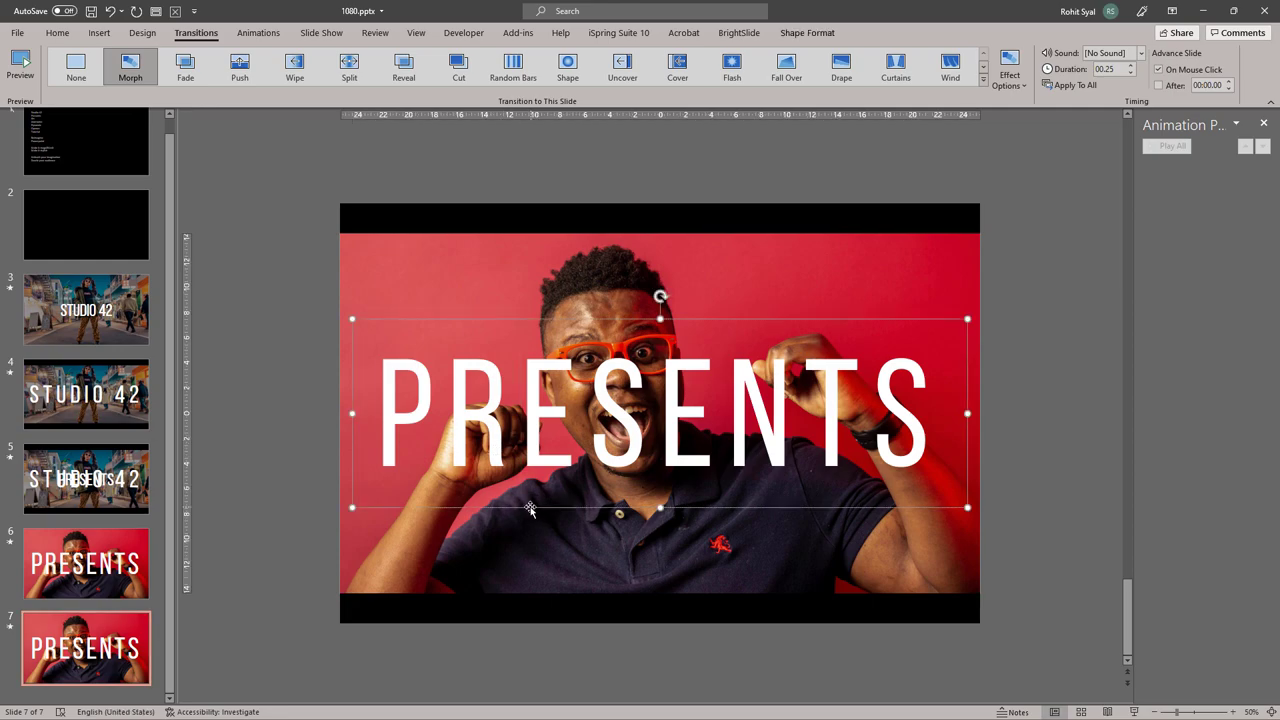
{"action": "left_click", "coordinate": [57, 32]}
{"action": "left_click", "coordinate": [392, 59]}
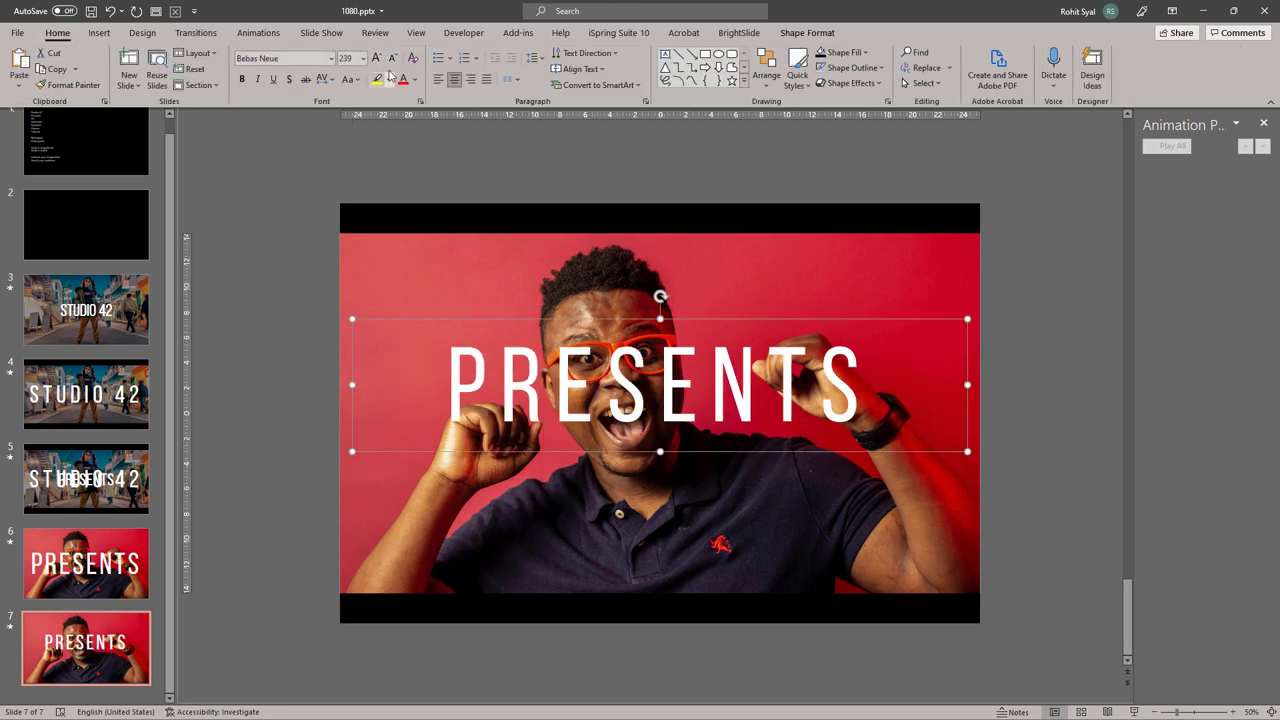
{"action": "left_click", "coordinate": [392, 59]}
{"action": "left_click", "coordinate": [457, 432]}
{"action": "left_click_drag", "start_coordinate": [457, 432], "coordinate": [457, 472]}
- Shrink the background photo on slide 7 to a thumbnail just outside the slide's upper-left corner
{"action": "left_click", "coordinate": [400, 310]}
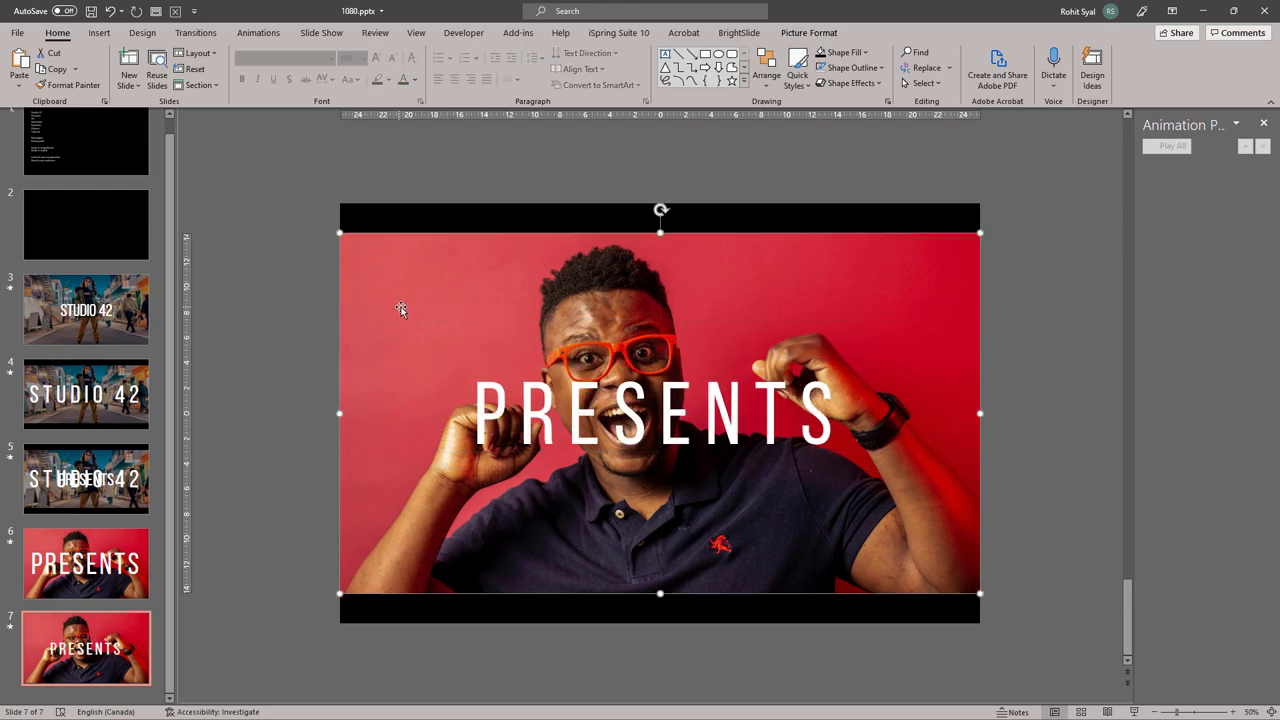
{"action": "left_click_drag", "start_coordinate": [979, 593], "coordinate": [310, 214]}
{"action": "left_click", "coordinate": [301, 286]}
- Draw a rectangle of about 50.8 by 28.7 cm covering slide 7 and fill it with yellow
{"action": "left_click", "coordinate": [704, 55]}
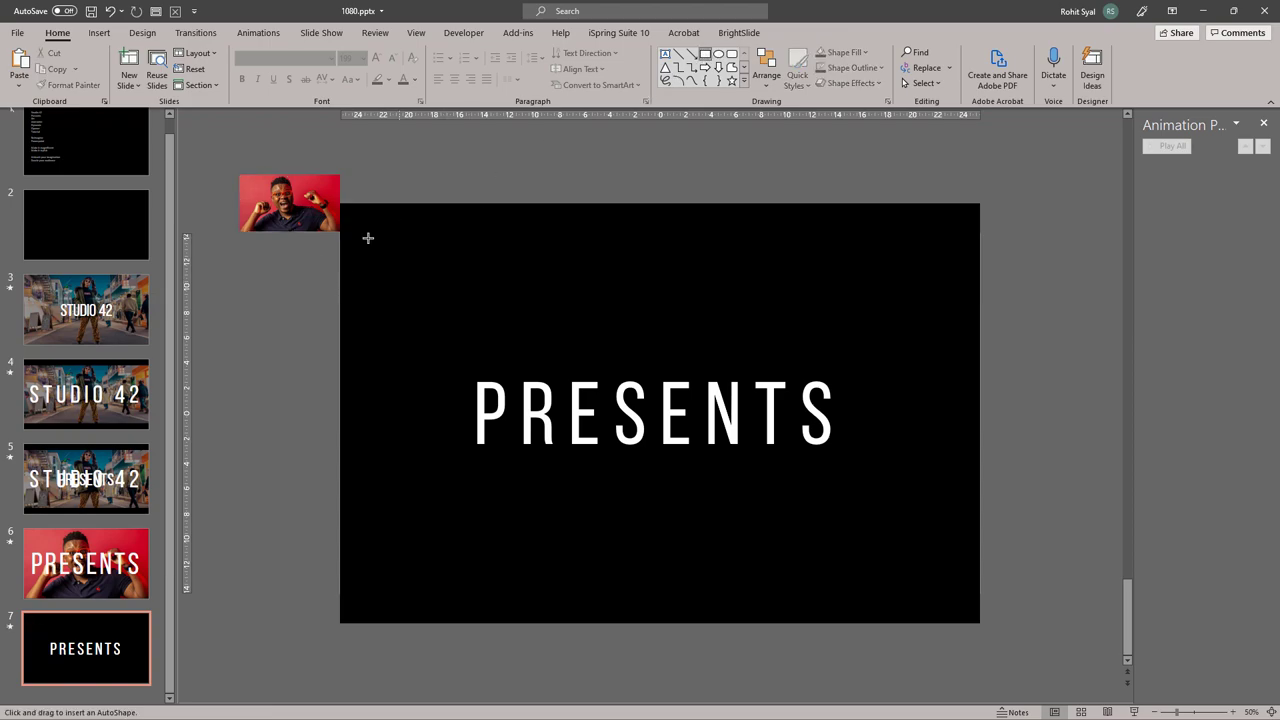
{"action": "left_click_drag", "start_coordinate": [373, 252], "coordinate": [980, 594]}
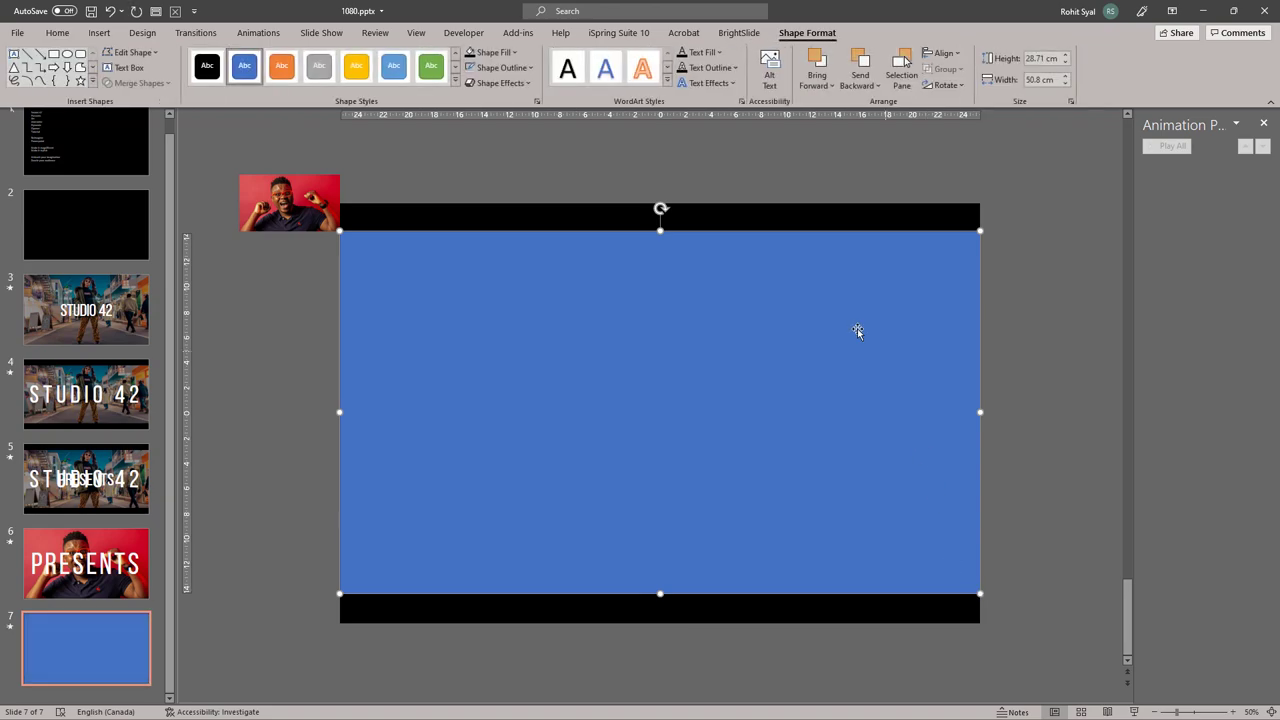
{"action": "left_click", "coordinate": [490, 52]}
{"action": "left_click", "coordinate": [504, 179]}
- Send the yellow rectangle behind the PRESENTS text and place the cursor in that text
{"action": "right_click", "coordinate": [394, 256]}
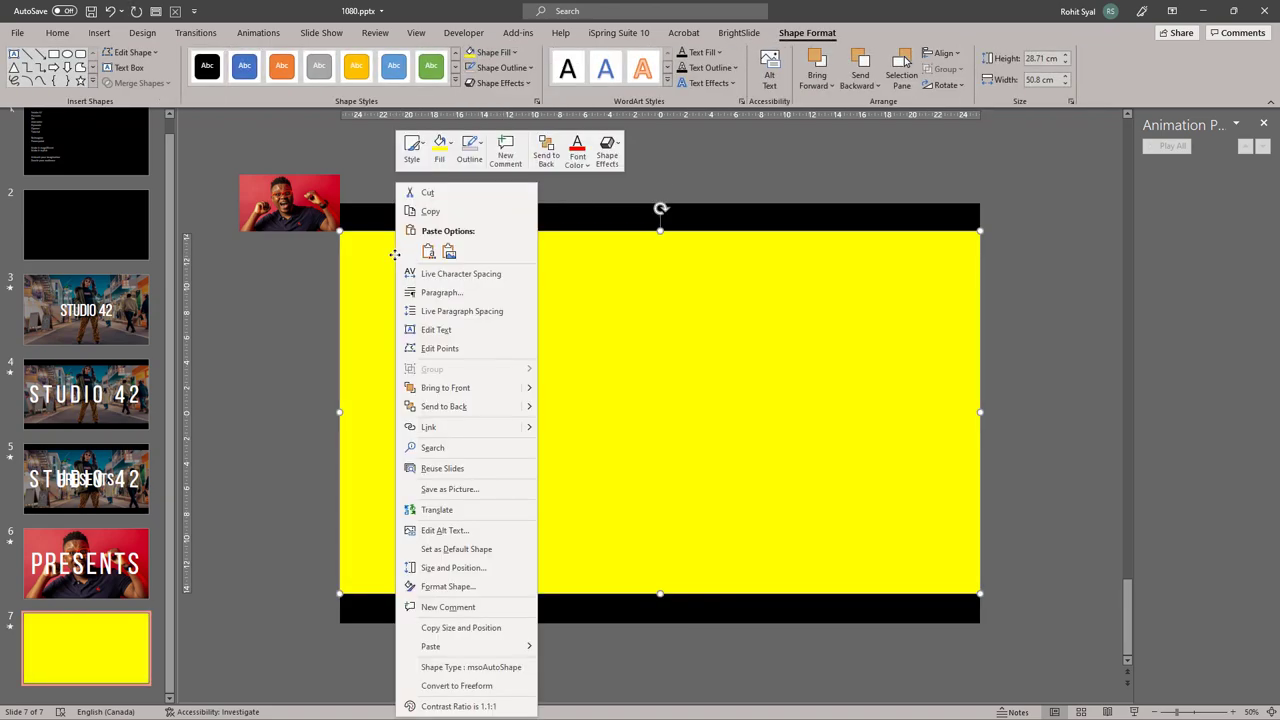
{"action": "left_click", "coordinate": [443, 406]}
{"action": "left_click", "coordinate": [530, 440]}
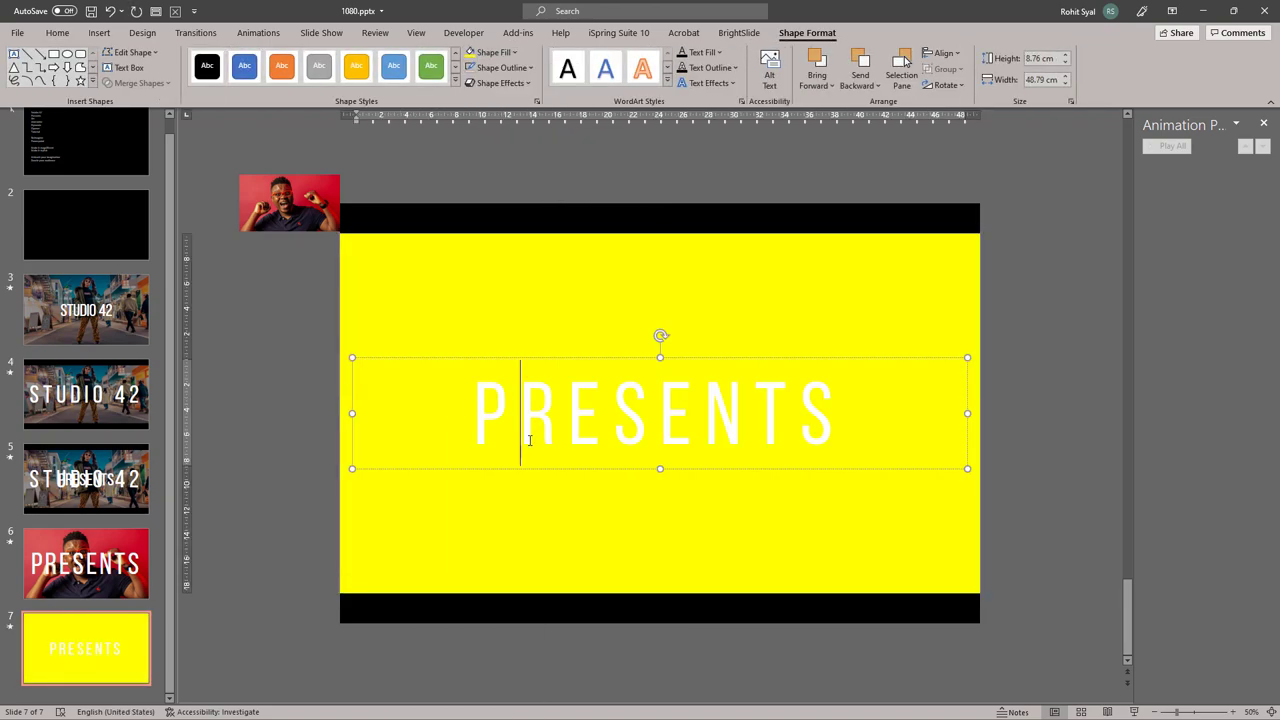
- Set the PRESENTS text colour on slide 7 to black
{"action": "left_click", "coordinate": [528, 469]}
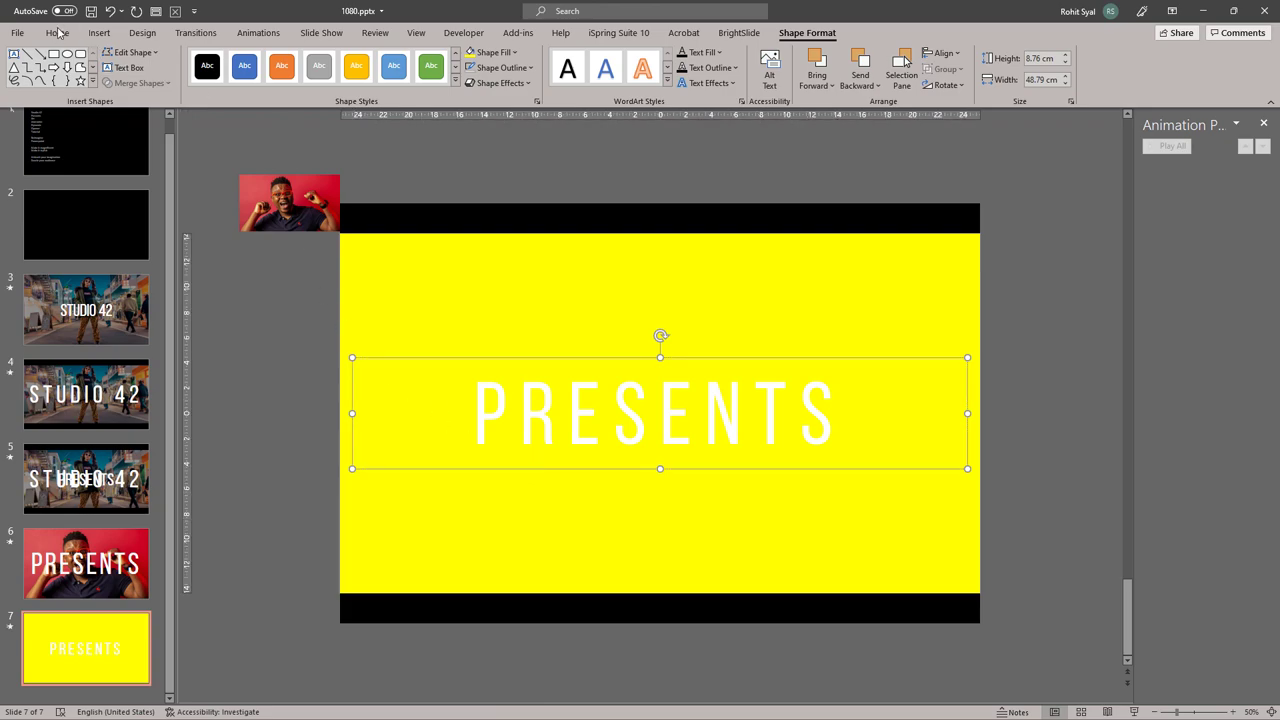
{"action": "left_click", "coordinate": [58, 32]}
{"action": "left_click", "coordinate": [415, 79]}
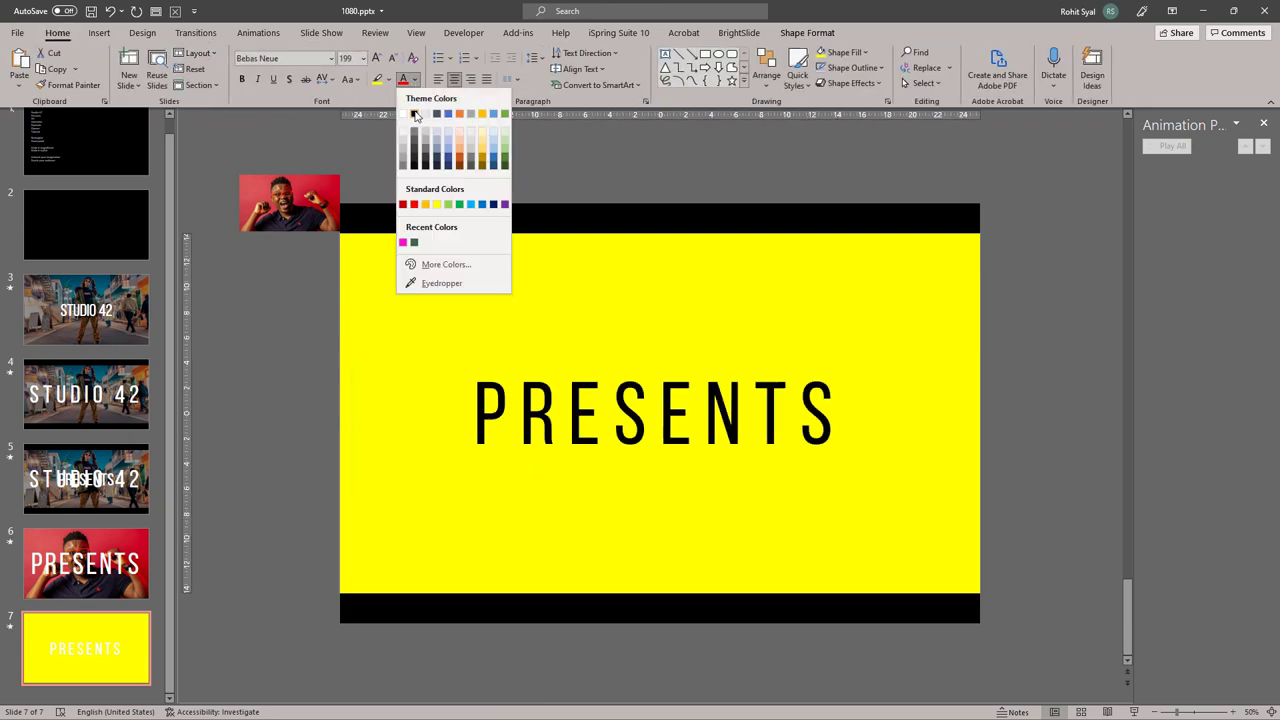
{"action": "left_click", "coordinate": [415, 115]}
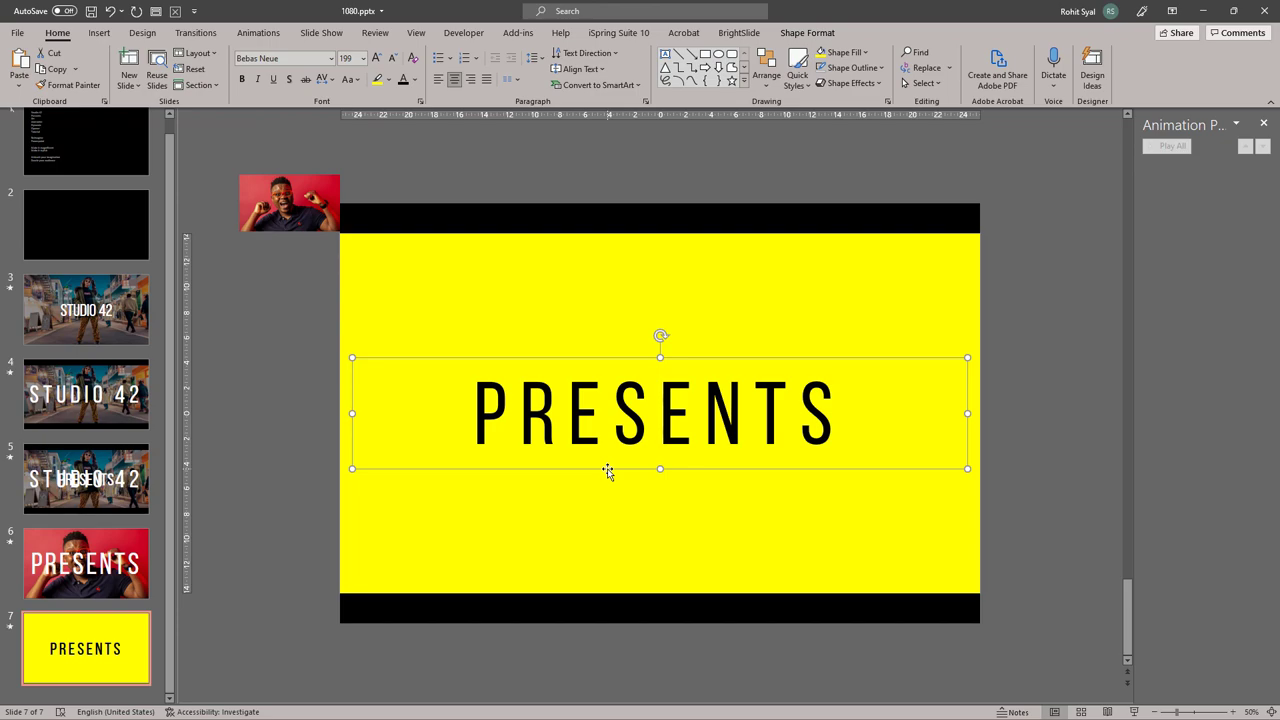
- Shift the PRESENTS text box towards the slide's left side and place a copy beside it reading AN
{"action": "left_click_drag", "start_coordinate": [608, 471], "coordinate": [528, 463]}
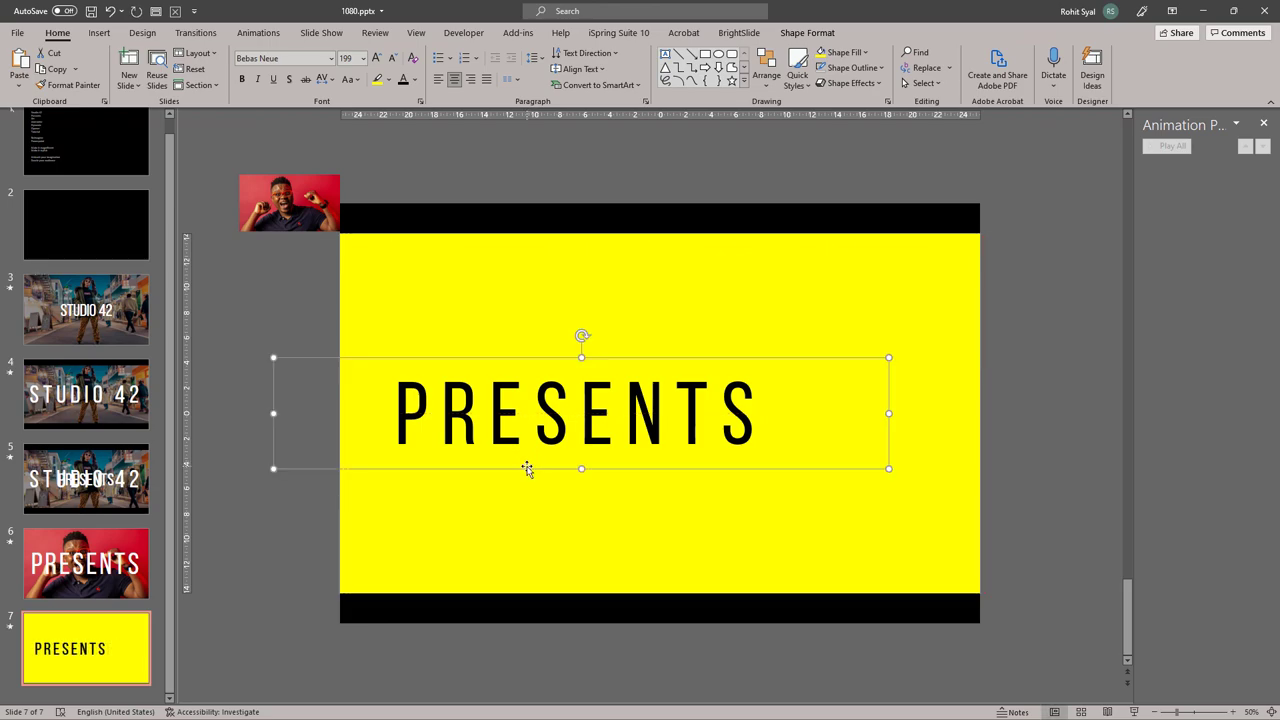
{"action": "key", "text": "ctrl+v"}
{"action": "left_click_drag", "start_coordinate": [528, 472], "coordinate": [785, 471]}
{"action": "double_click", "coordinate": [801, 432]}
{"action": "type", "text": "AN"}
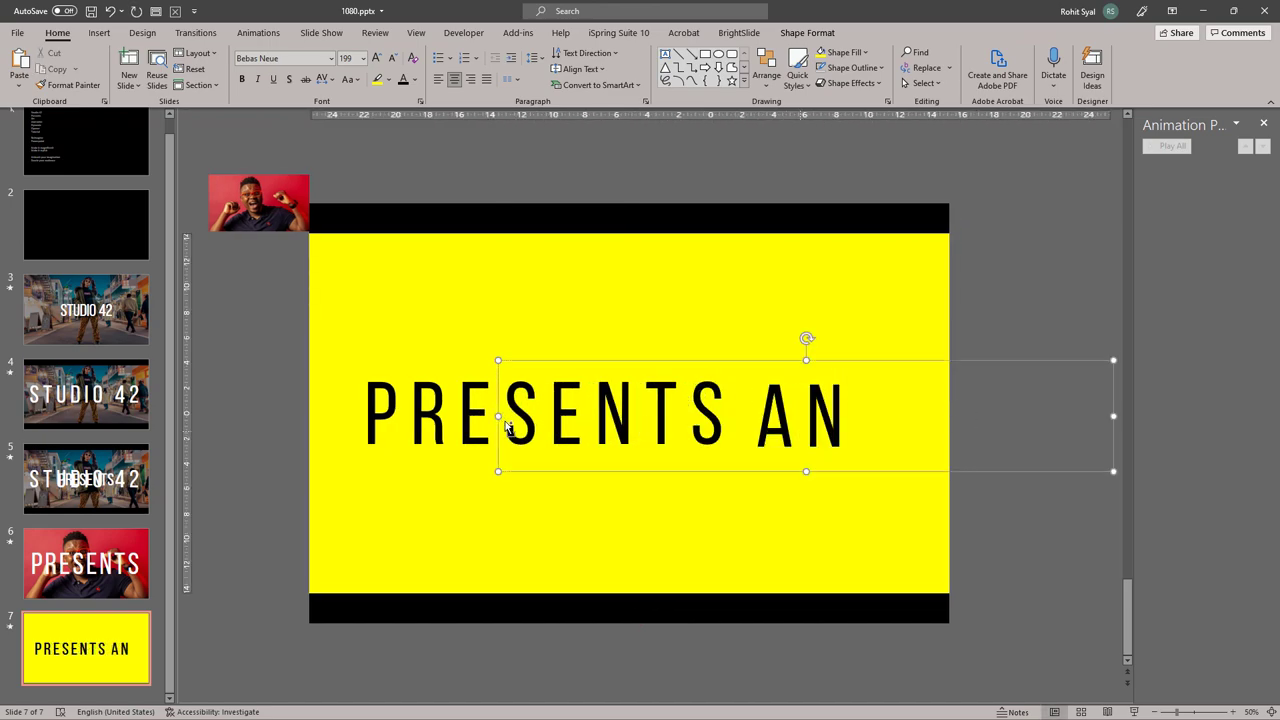
- Narrow the AN and PRESENTS text boxes to fit closely around their words
{"action": "left_click_drag", "start_coordinate": [498, 416], "coordinate": [752, 416]}
{"action": "left_click_drag", "start_coordinate": [275, 334], "coordinate": [1010, 505]}
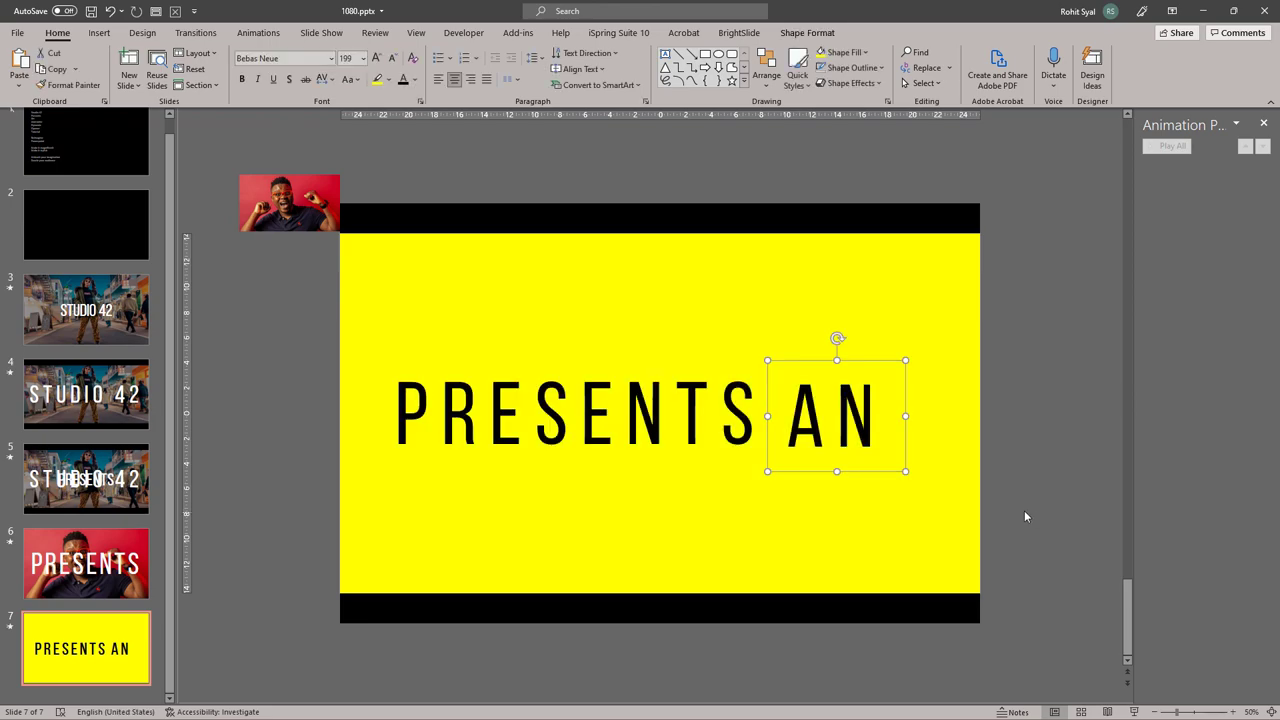
{"action": "left_click", "coordinate": [541, 421]}
{"action": "left_click_drag", "start_coordinate": [272, 413], "coordinate": [380, 414]}
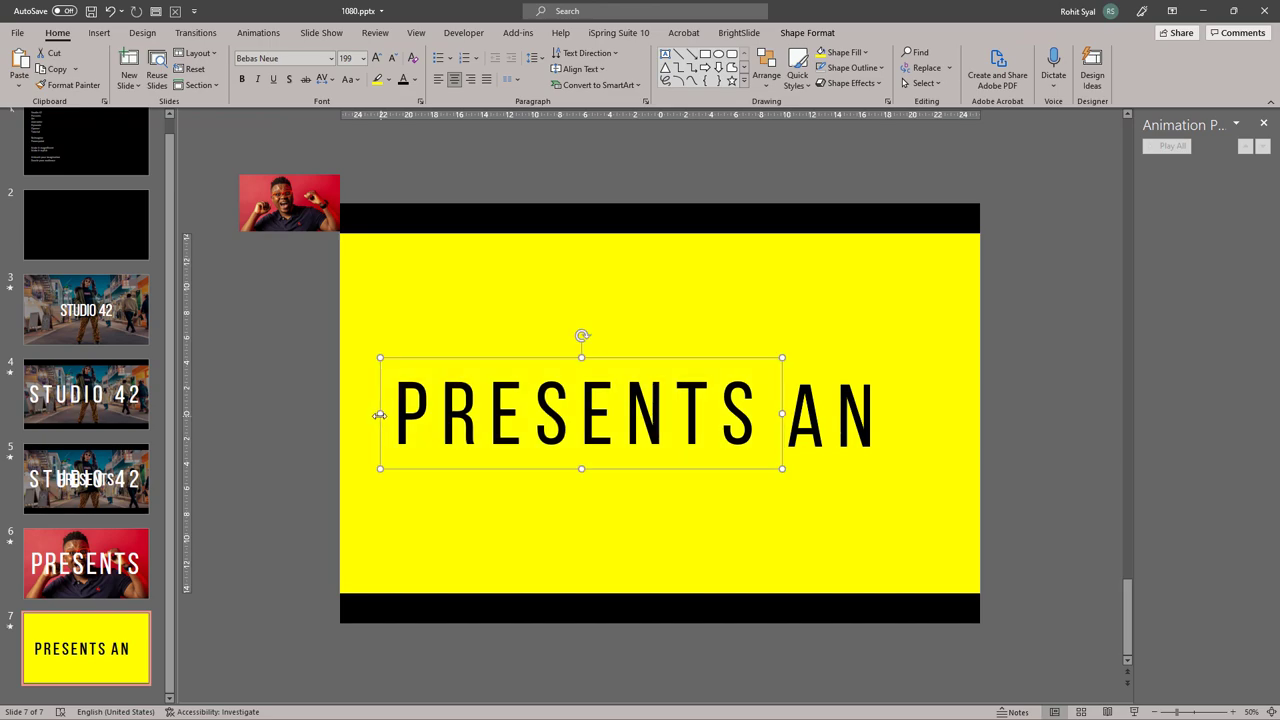
{"action": "left_click", "coordinate": [287, 416]}
- Align the PRESENTS and AN text boxes on the same line and move the pair towards the slide's centre
{"action": "left_click_drag", "start_coordinate": [278, 343], "coordinate": [1024, 510]}
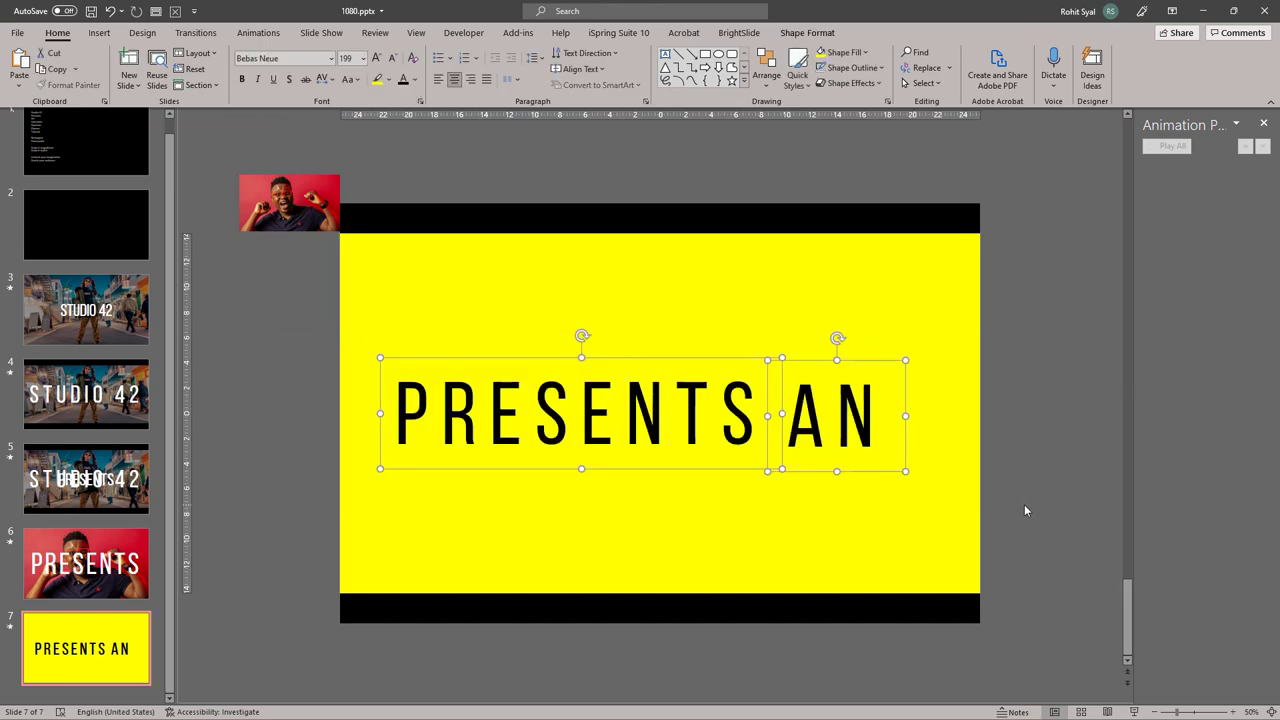
{"action": "left_click", "coordinate": [766, 75]}
{"action": "mouse_move", "coordinate": [796, 296]}
{"action": "left_click", "coordinate": [887, 374]}
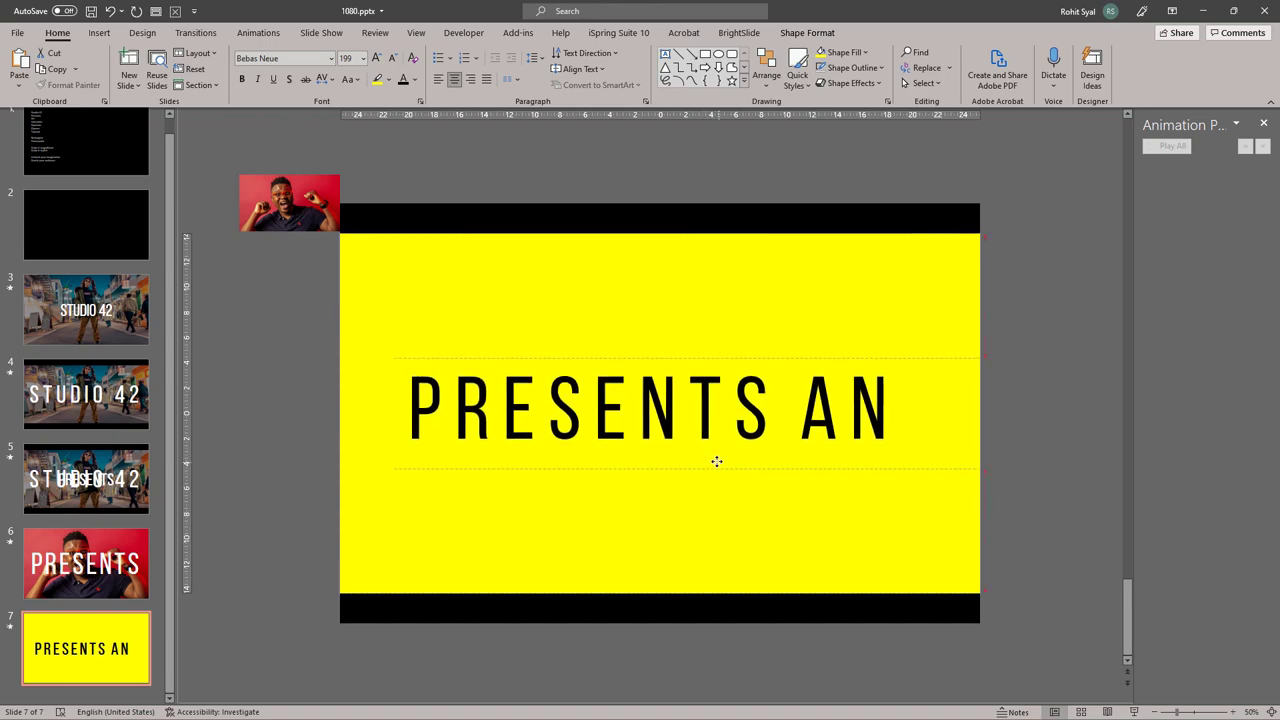
{"action": "left_click", "coordinate": [1053, 445]}
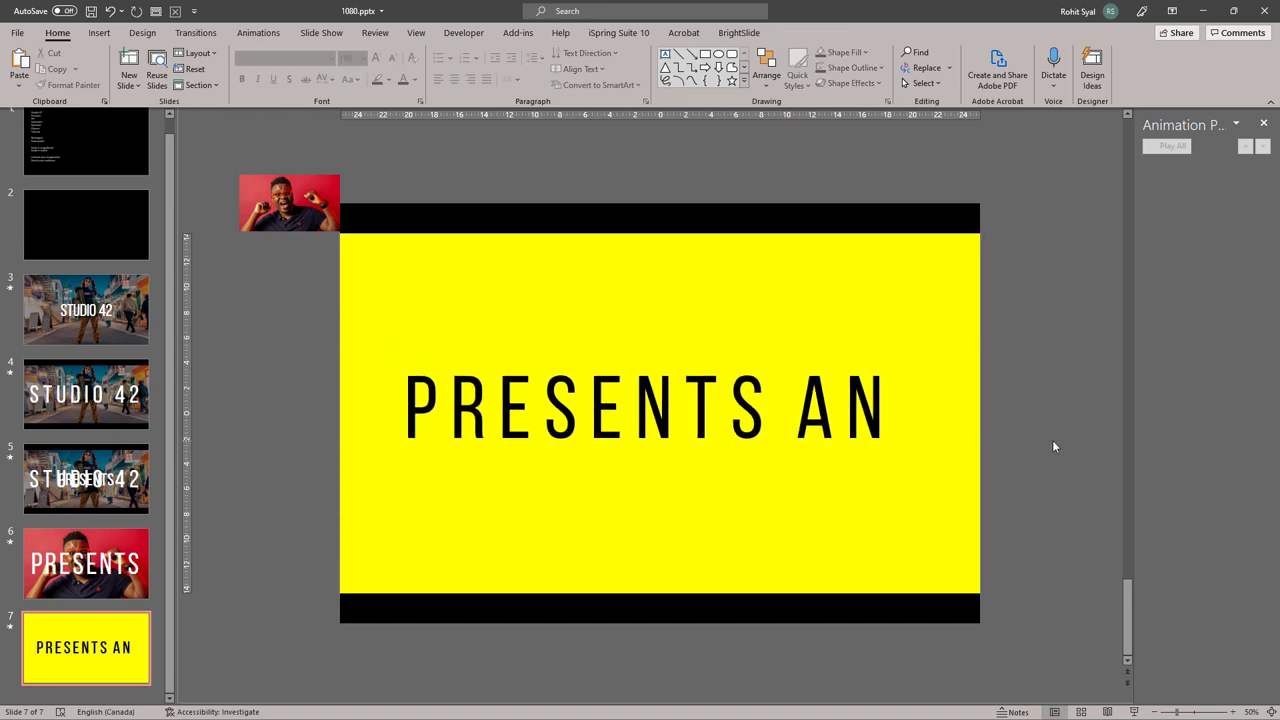
- Copy the yellow rectangle and the AN text from slide 7 to slide 6, placing AN just outside the slide's right edge
{"action": "left_click", "coordinate": [128, 634]}
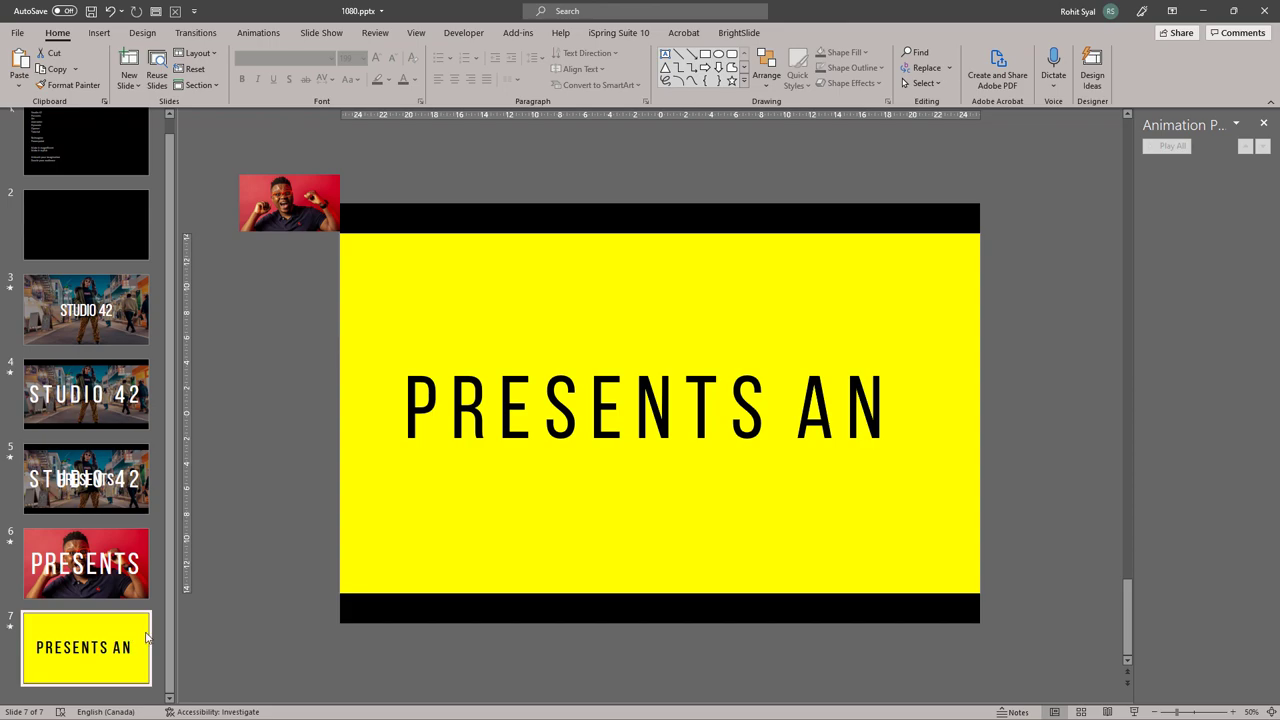
{"action": "left_click", "coordinate": [415, 532]}
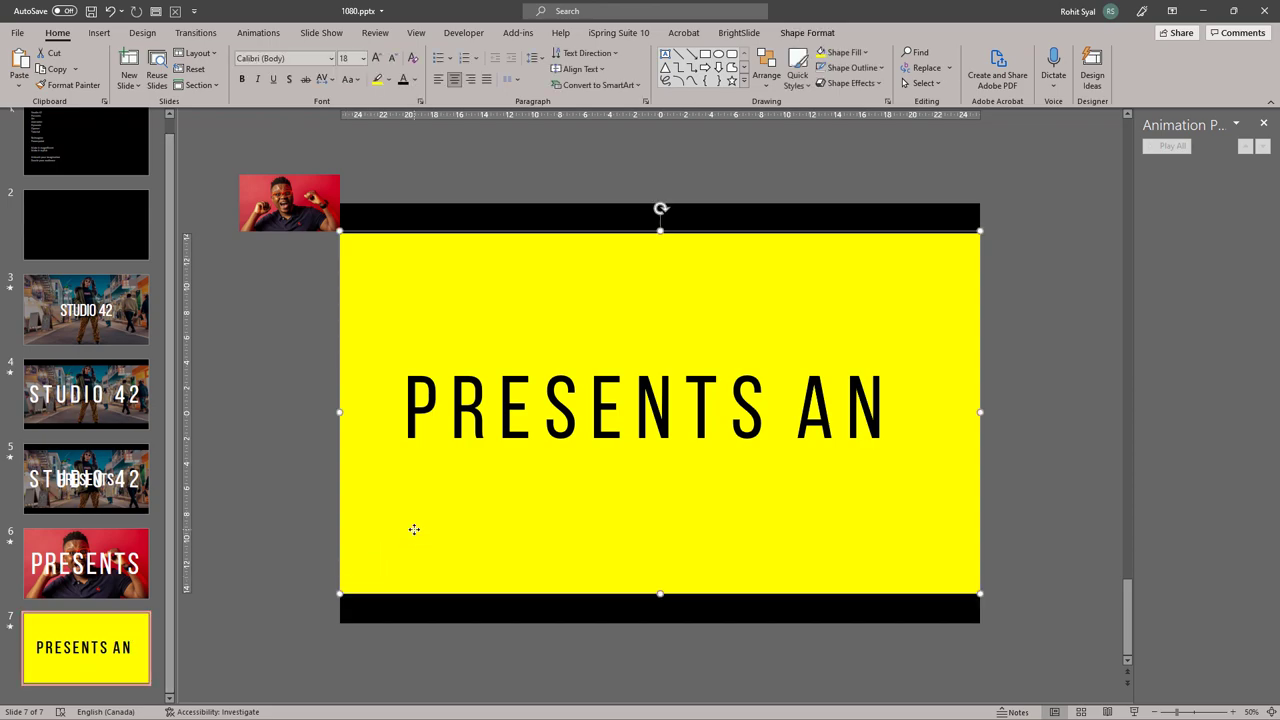
{"action": "left_click", "coordinate": [815, 425], "text": "shift"}
{"action": "key", "text": "ctrl+c"}
{"action": "key", "text": "Page_Up"}
{"action": "key", "text": "ctrl+v"}
{"action": "left_click", "coordinate": [293, 451]}
{"action": "left_click", "coordinate": [806, 445]}
{"action": "left_click_drag", "start_coordinate": [794, 460], "coordinate": [1005, 452]}
- Shrink slide 6's yellow rectangle to a thumbnail just outside the slide's lower-right corner
{"action": "left_click", "coordinate": [669, 406]}
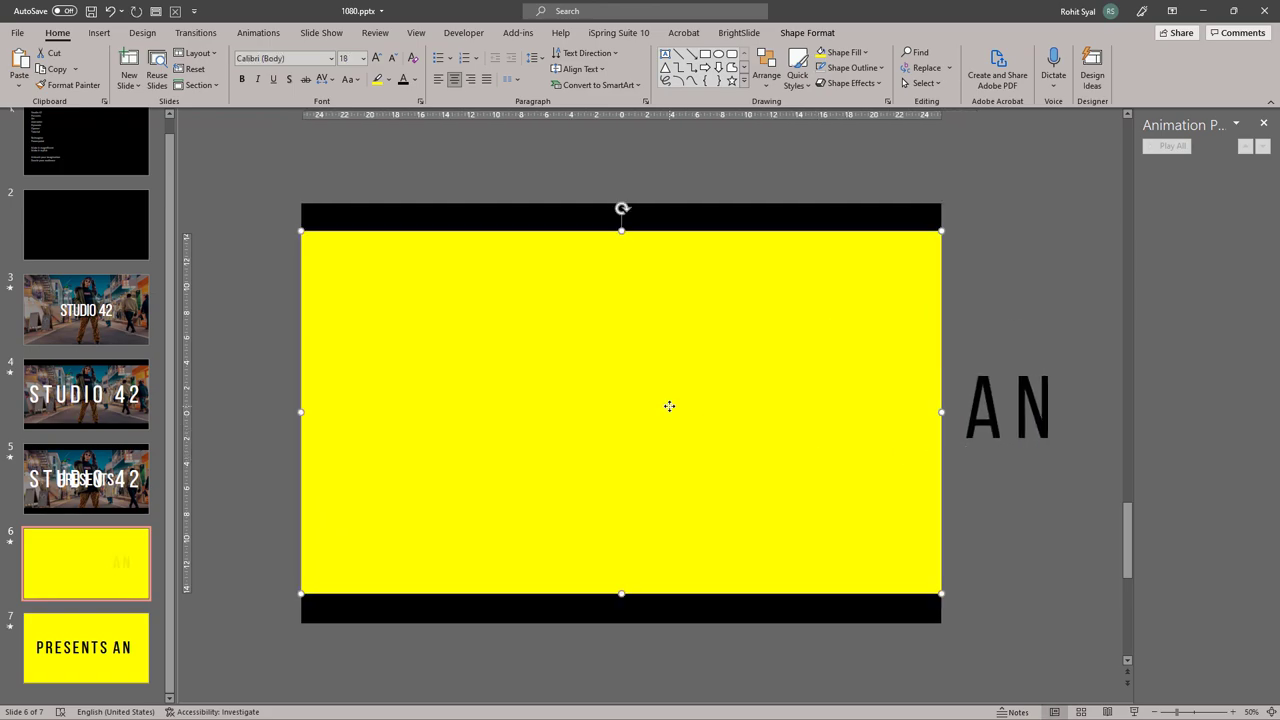
{"action": "left_click_drag", "start_coordinate": [305, 236], "coordinate": [968, 570]}
{"action": "left_click", "coordinate": [1007, 496]}
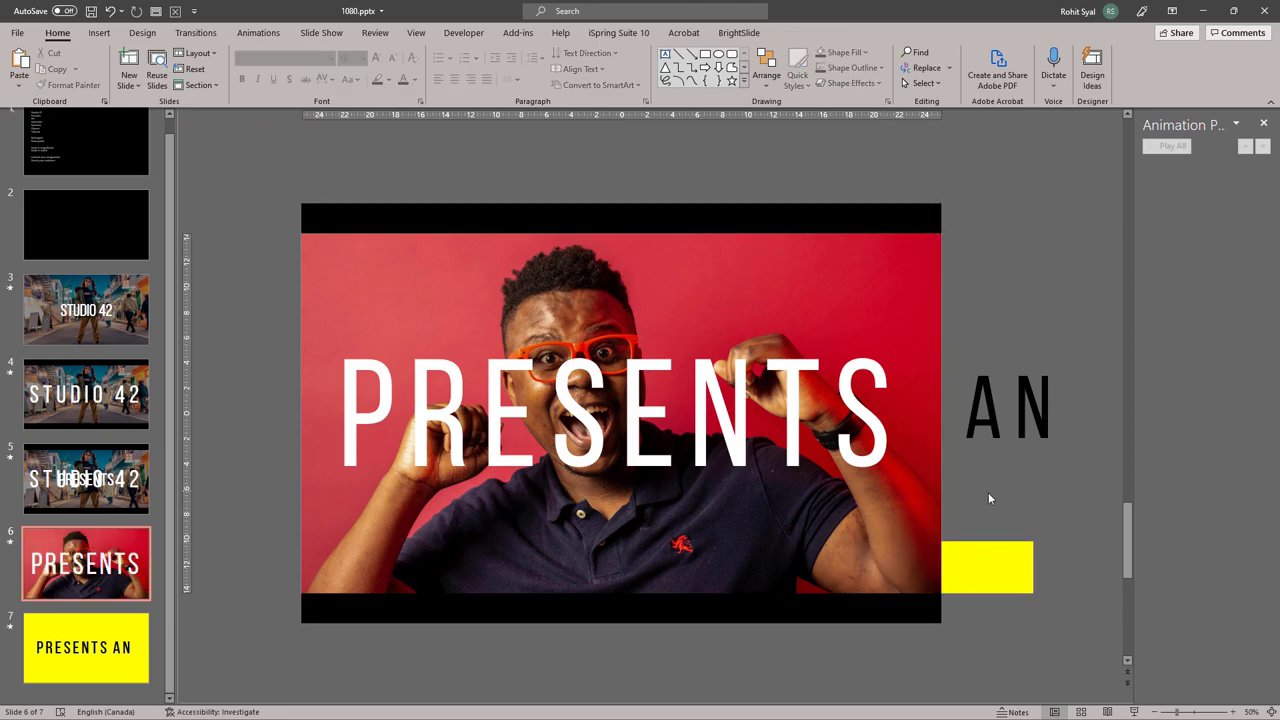
- Check slide 7's transition settings and play the slide show from slide 6 to preview the change to PRESENTS AN
{"action": "left_click", "coordinate": [86, 648]}
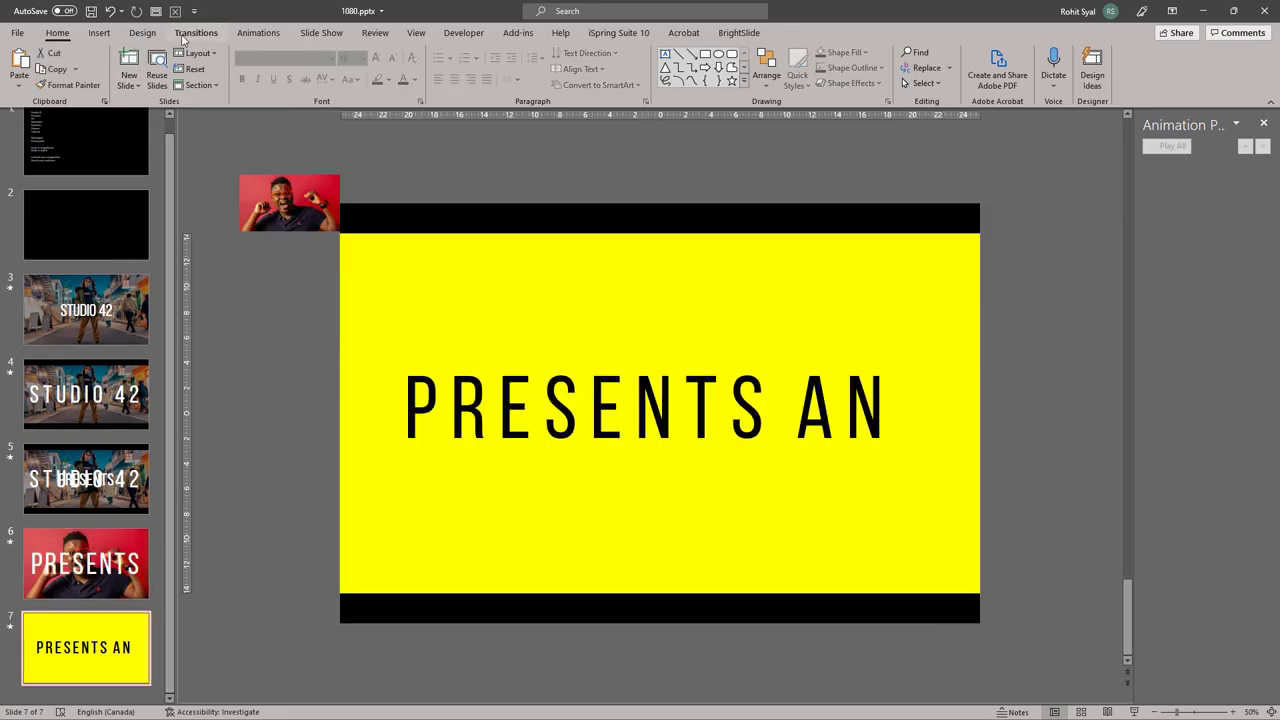
{"action": "left_click", "coordinate": [194, 33]}
{"action": "key", "text": "Page_Up"}
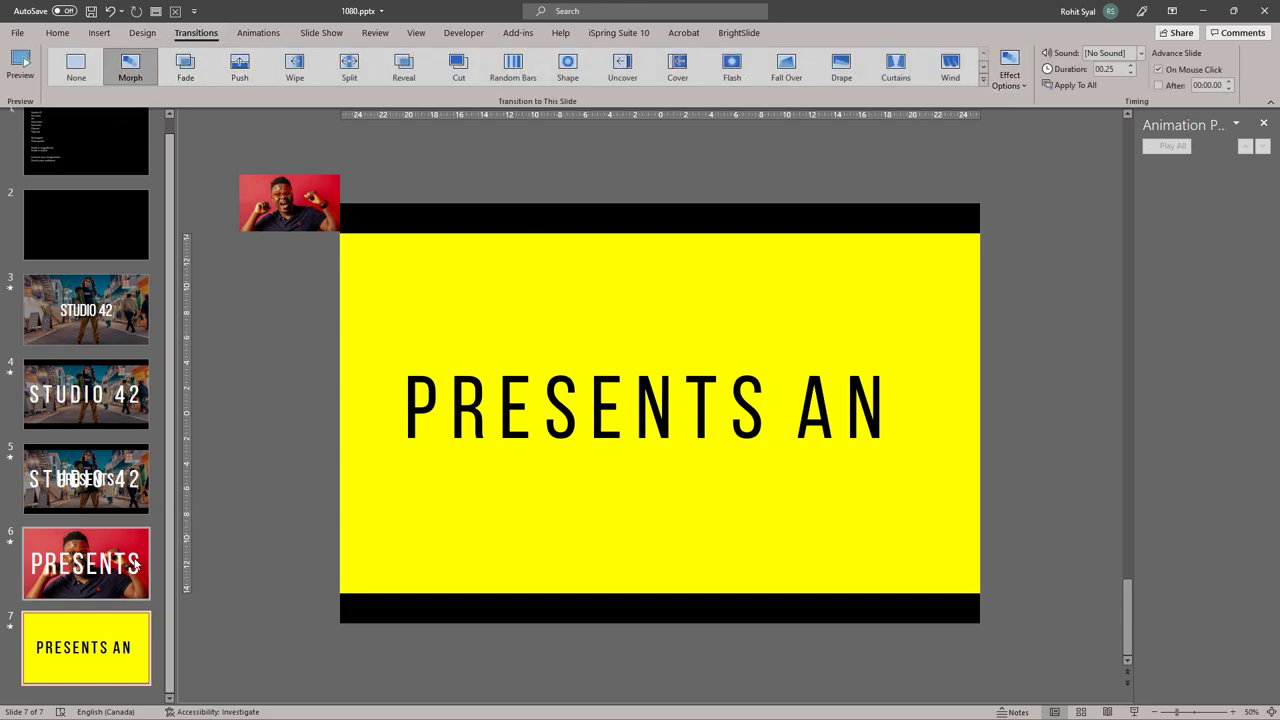
{"action": "left_click", "coordinate": [1135, 712]}
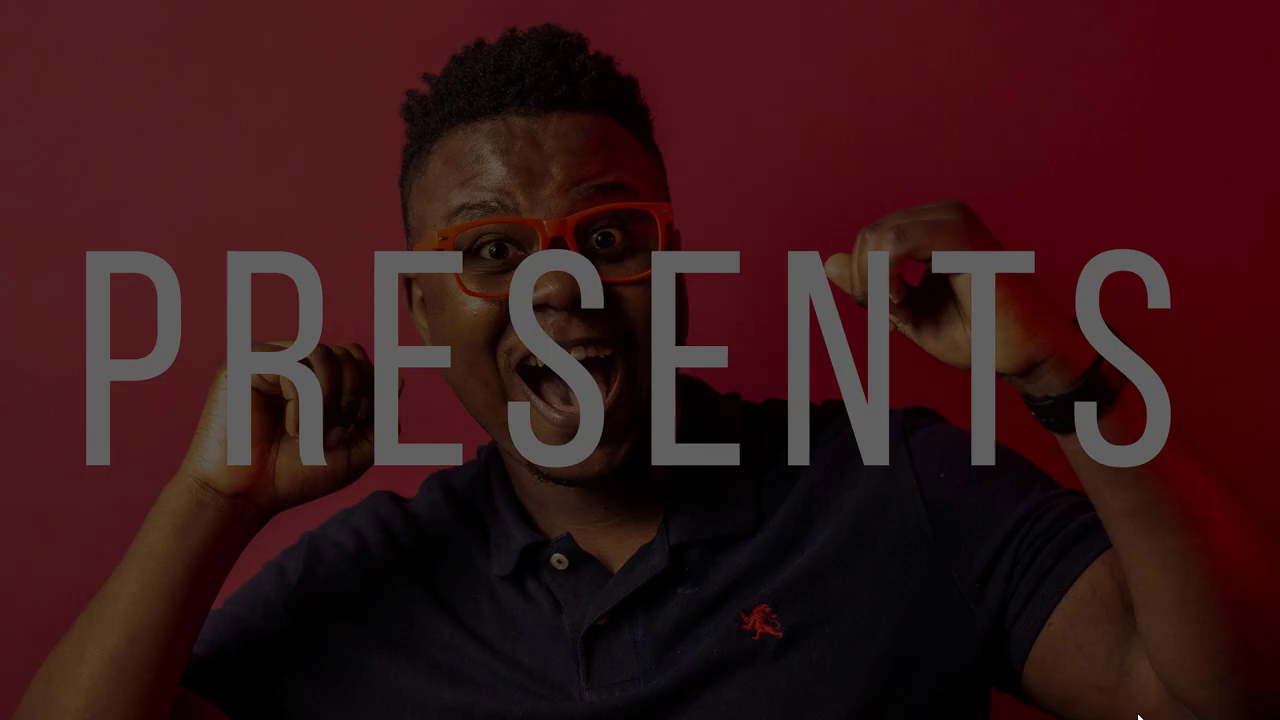
{"action": "key", "text": "Right"}
{"action": "key", "text": "Left"}
{"action": "key", "text": "Right"}
{"action": "key", "text": "Left"}
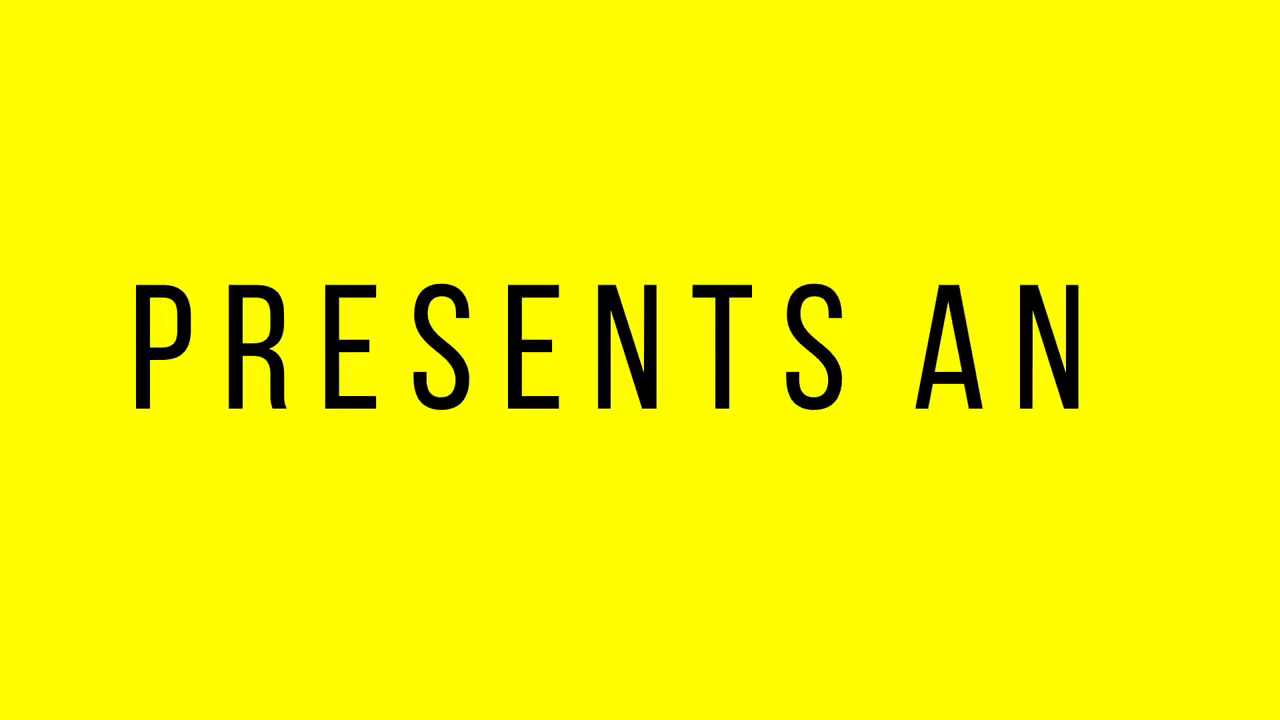
{"action": "key", "text": "Escape"}
- Duplicate slide 7 and delete the off-slide photo thumbnail from the copy
{"action": "right_click", "coordinate": [137, 656]}
{"action": "left_click", "coordinate": [205, 469]}
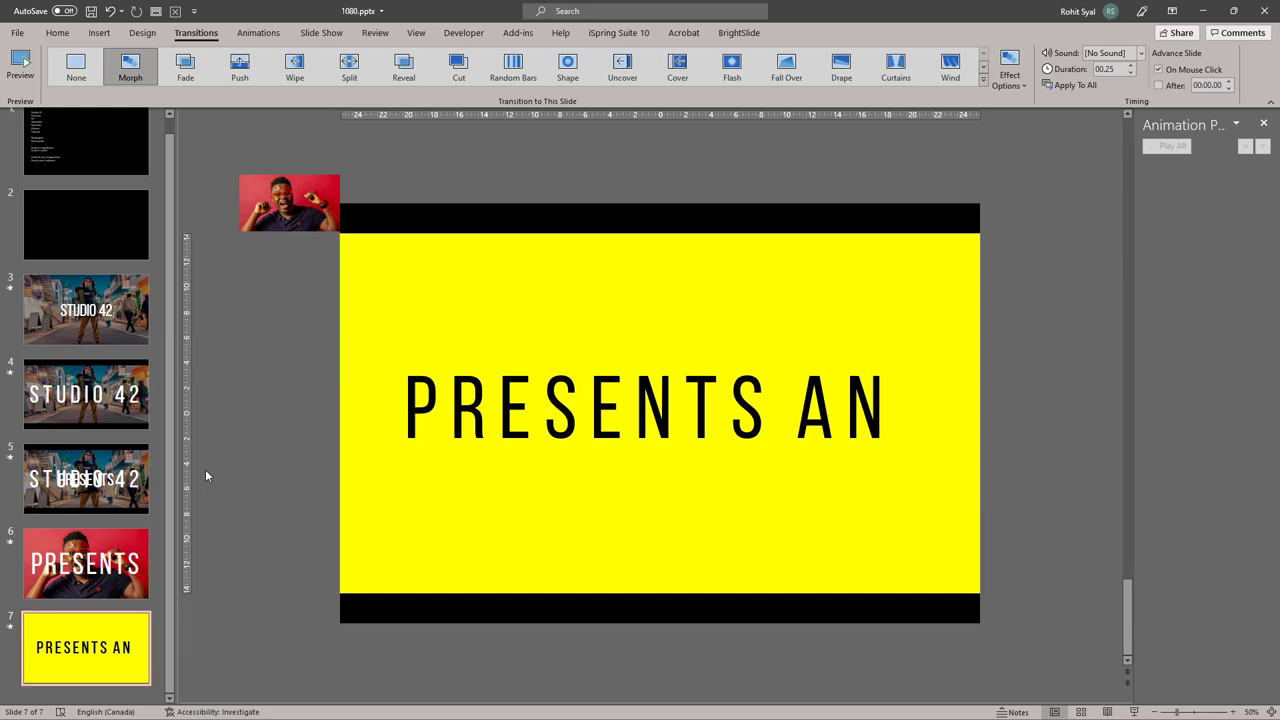
{"action": "key", "text": "ctrl+d"}
{"action": "left_click", "coordinate": [303, 205]}
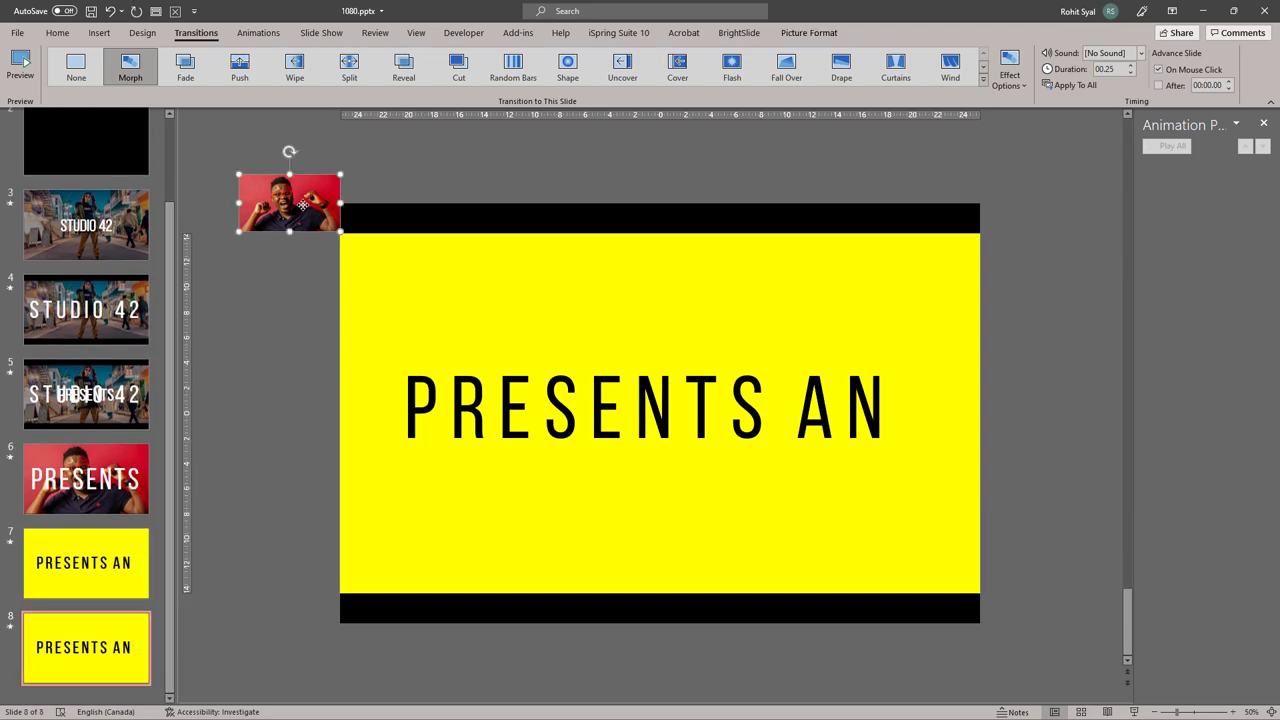
{"action": "key", "text": "Delete"}
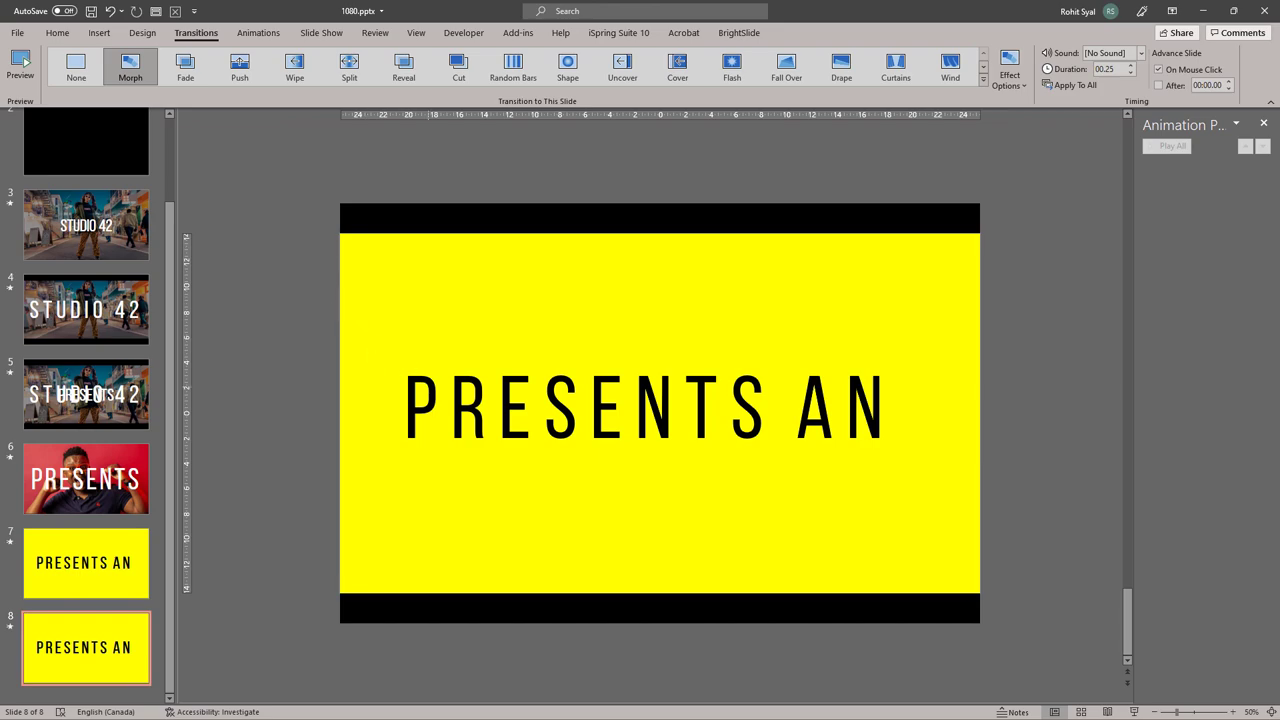
{"action": "key", "text": "ctrl+z"}
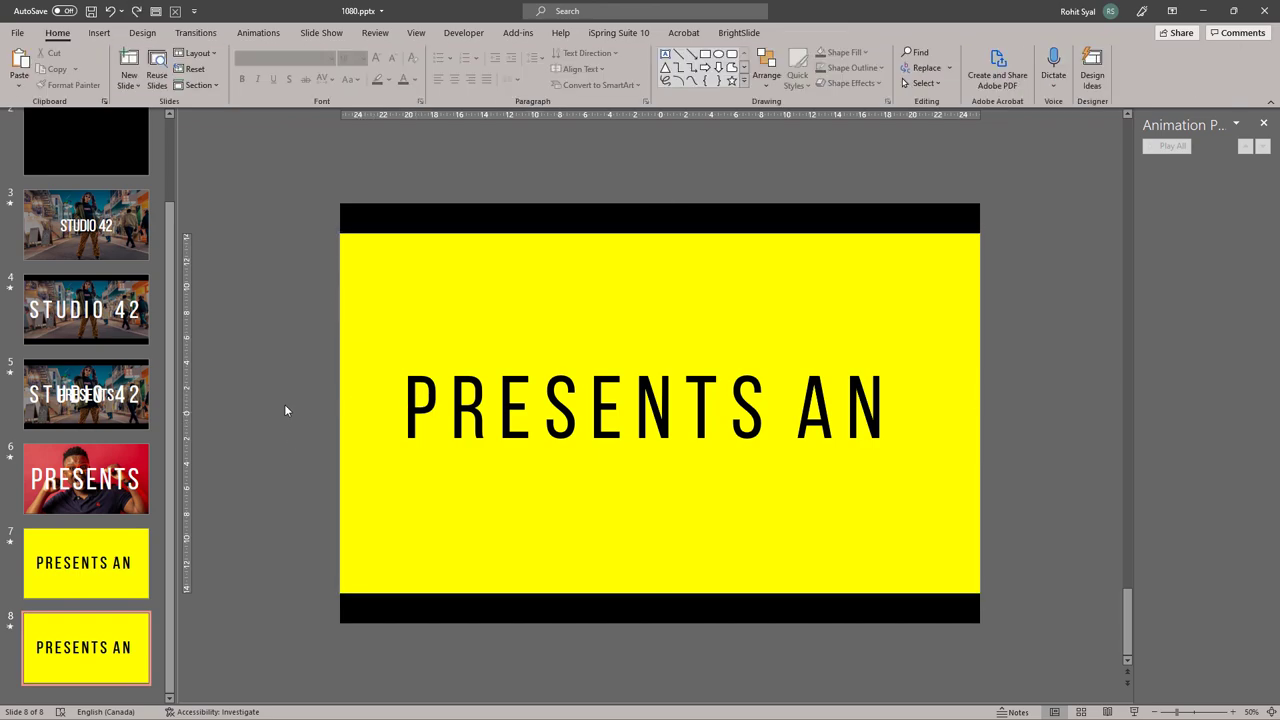
- Fill slide 8's yellow rectangle with black and colour the PRESENTS and AN text yellow
{"action": "left_click", "coordinate": [432, 280]}
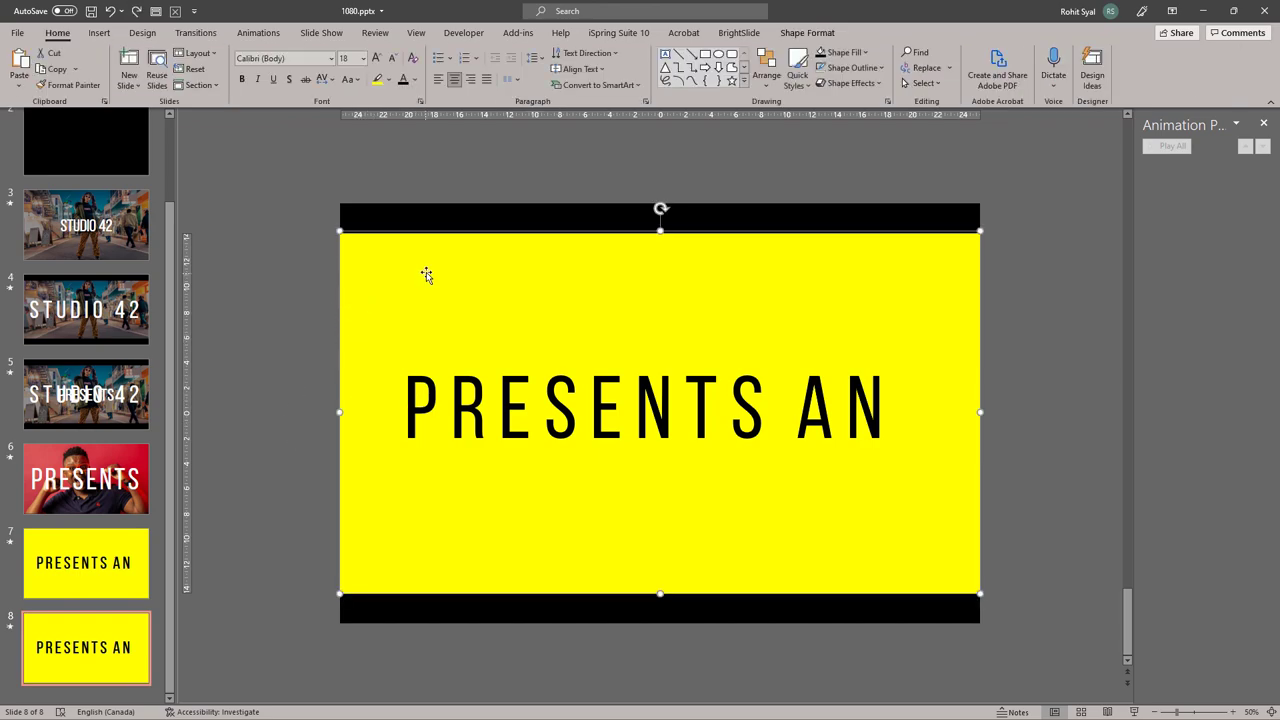
{"action": "left_click", "coordinate": [822, 56]}
{"action": "left_click", "coordinate": [257, 311]}
{"action": "left_click_drag", "start_coordinate": [344, 382], "coordinate": [990, 590]}
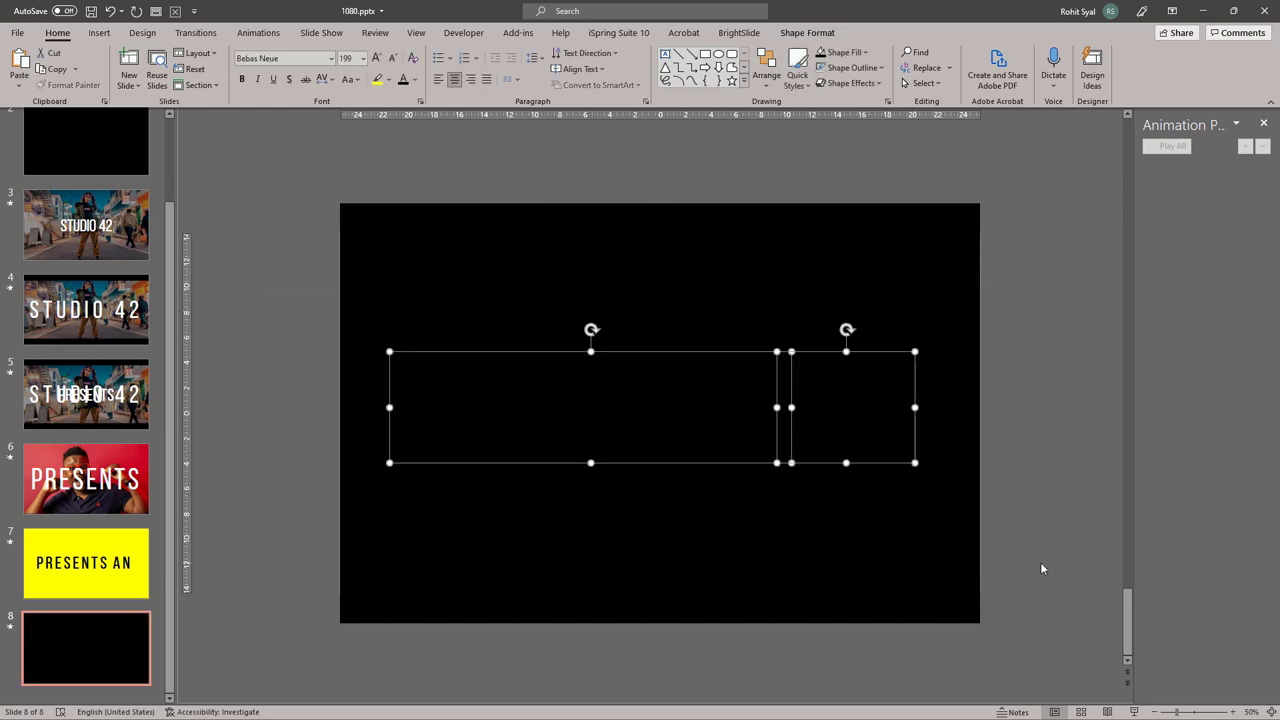
{"action": "left_click", "coordinate": [413, 86]}
{"action": "left_click", "coordinate": [429, 207]}
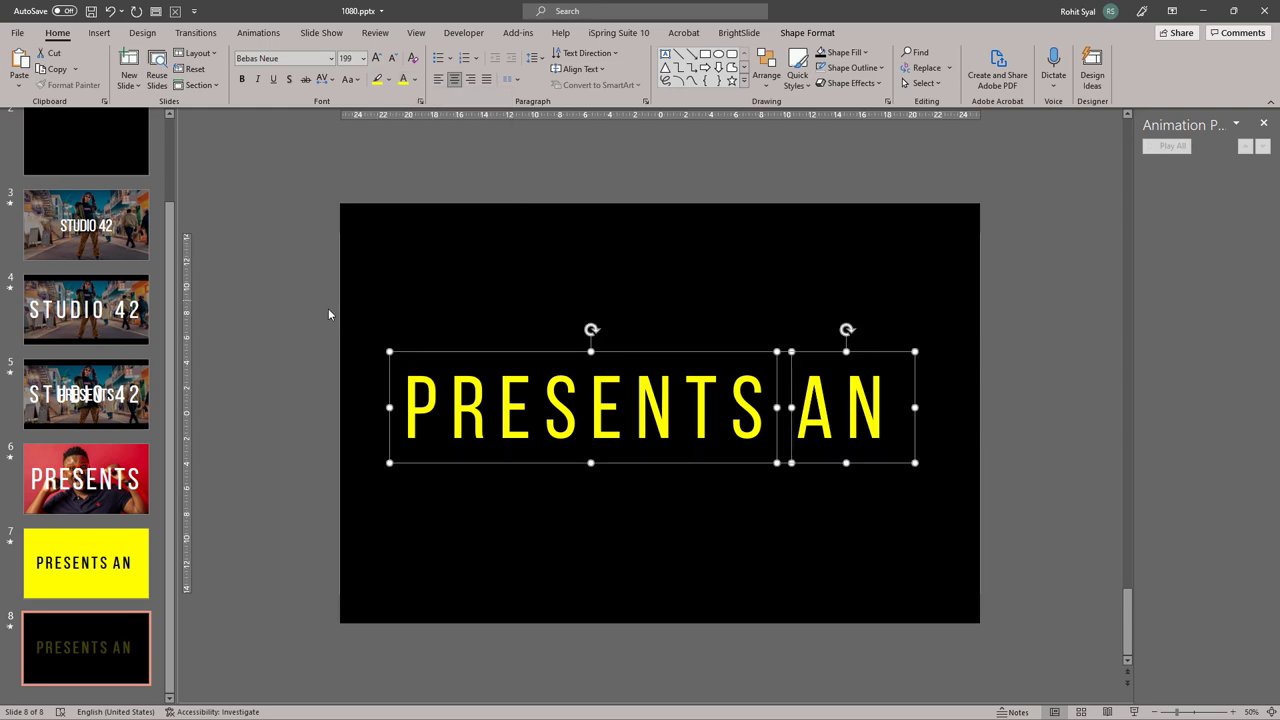
{"action": "left_click", "coordinate": [328, 314]}
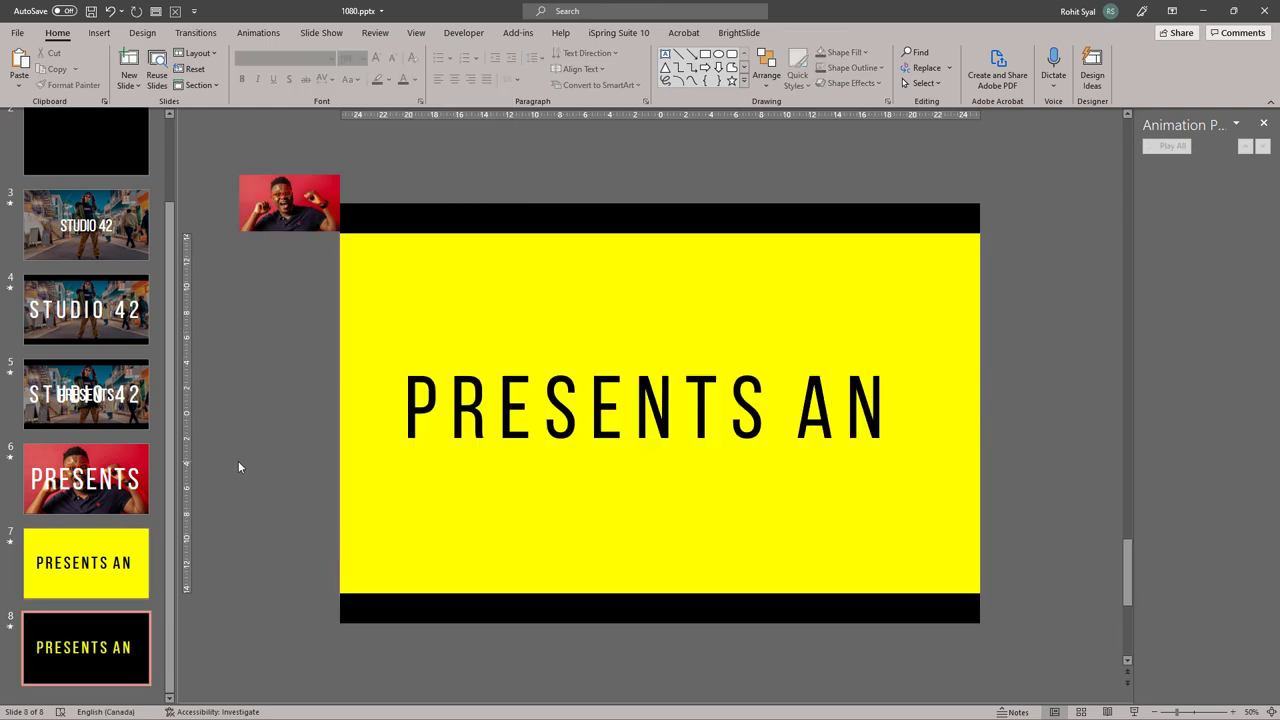
- Enlarge the PRESENTS and AN text on slide 8 to font size 344 with tighter character spacing
{"action": "left_click_drag", "start_coordinate": [240, 295], "coordinate": [1062, 532]}
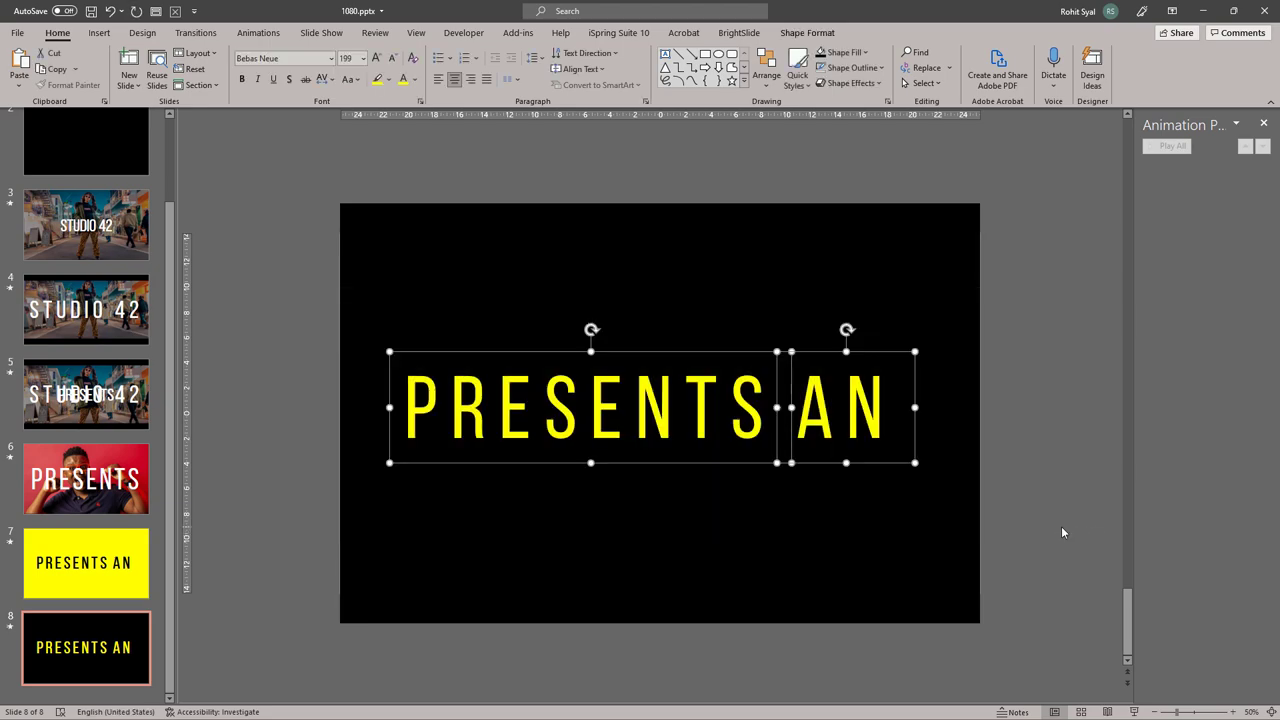
{"action": "left_click", "coordinate": [376, 62]}
{"action": "left_click", "coordinate": [377, 62]}
{"action": "left_click", "coordinate": [325, 79]}
{"action": "left_click", "coordinate": [342, 136]}
{"action": "left_click", "coordinate": [376, 60]}
- Place the enlarged PRESENTS and AN side by side on one line and centre the pair across slide 8
{"action": "left_click", "coordinate": [429, 399]}
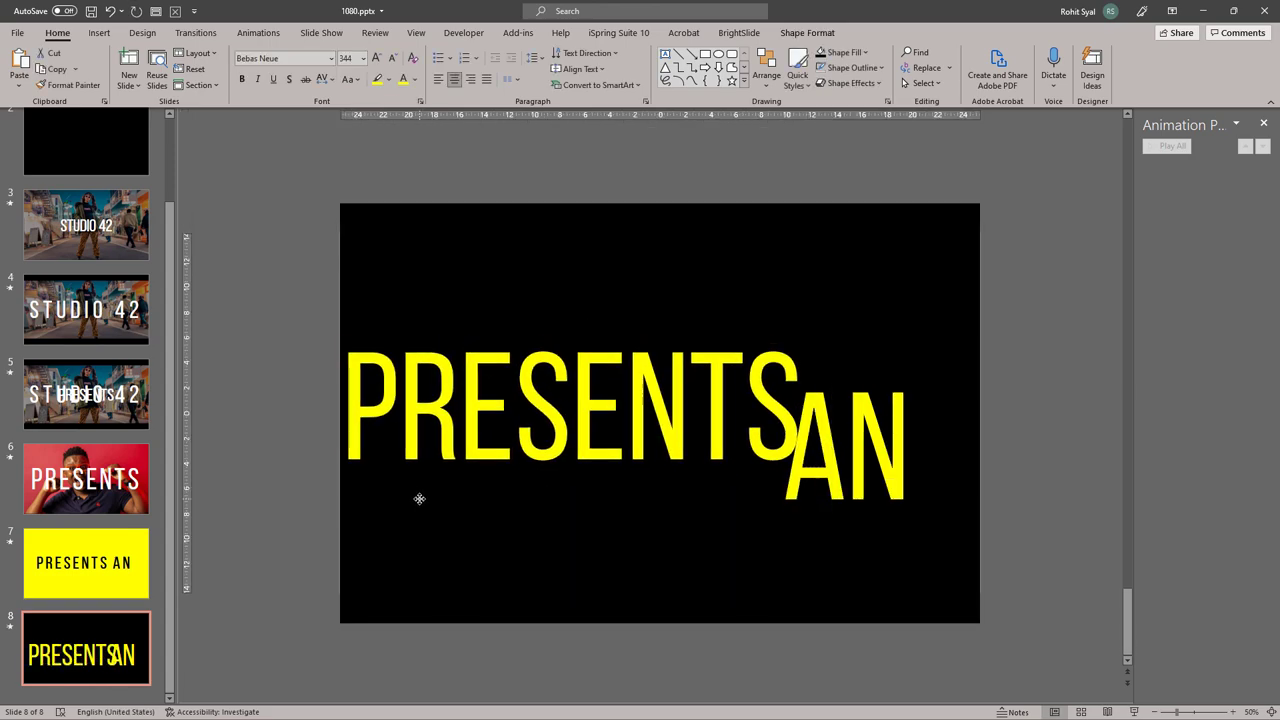
{"action": "left_click", "coordinate": [810, 546]}
{"action": "left_click_drag", "start_coordinate": [810, 546], "coordinate": [851, 500]}
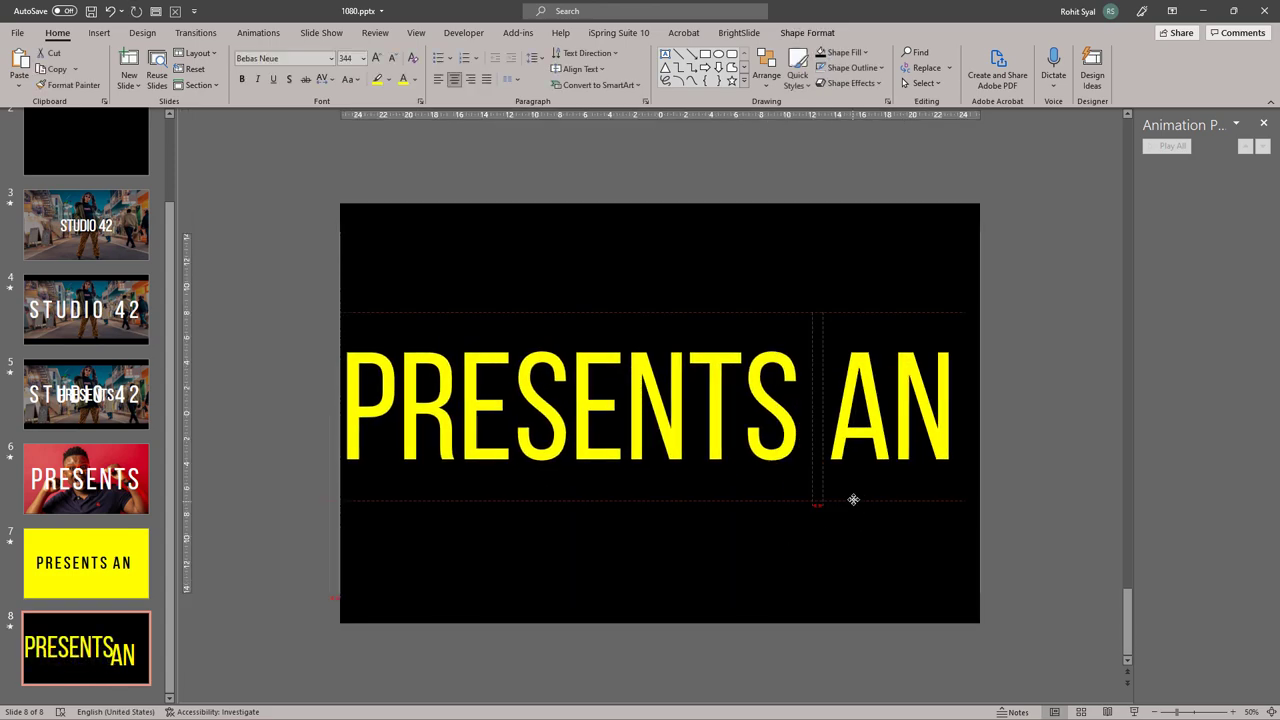
{"action": "left_click", "coordinate": [450, 400]}
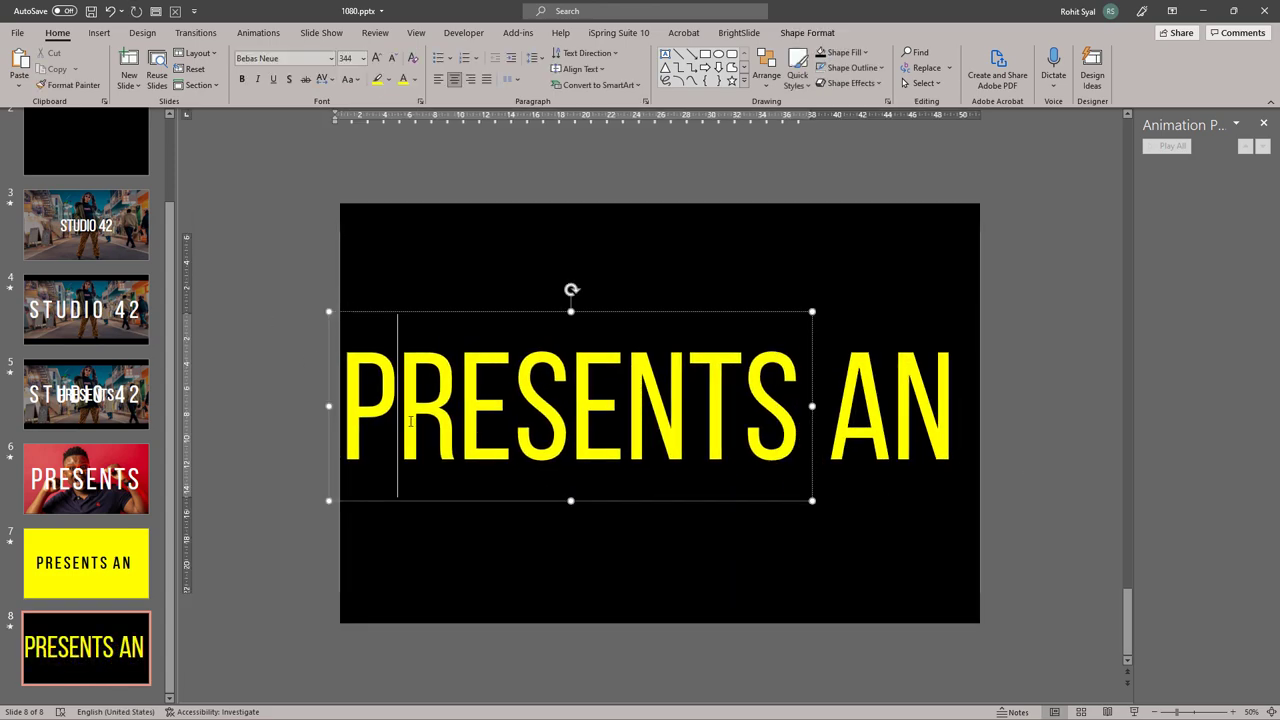
{"action": "left_click", "coordinate": [286, 334]}
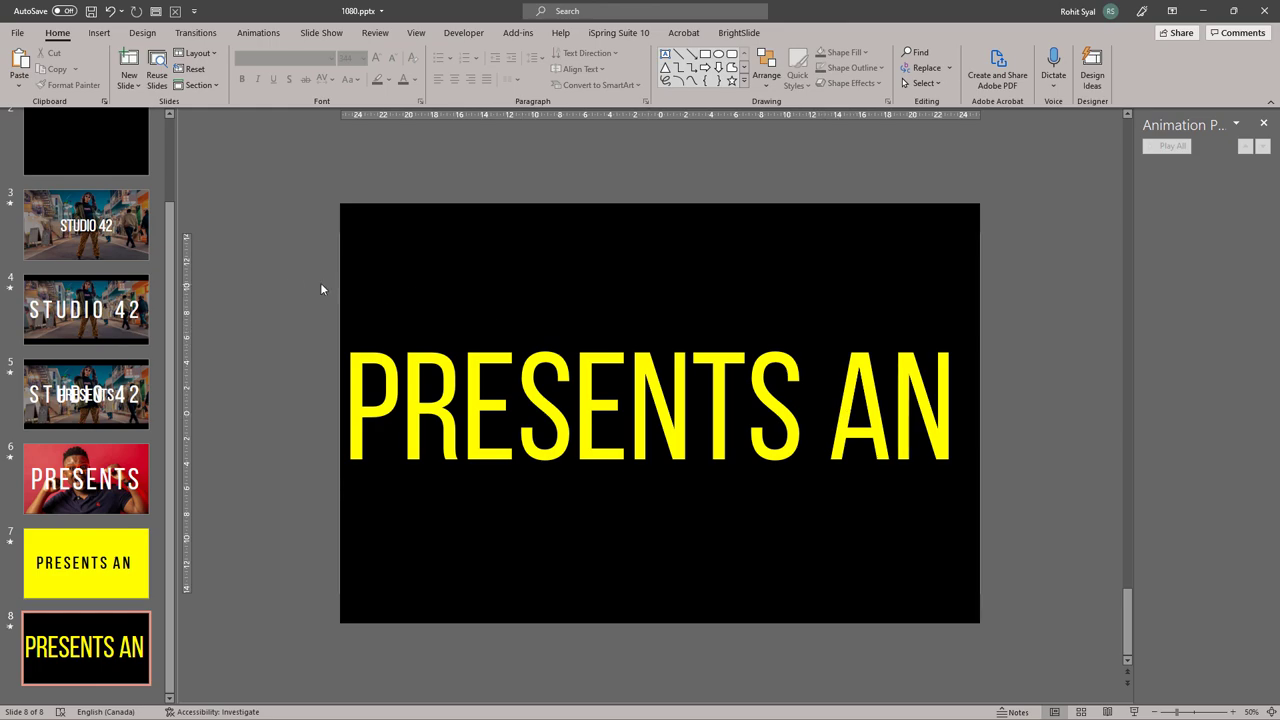
{"action": "left_click_drag", "start_coordinate": [468, 400], "coordinate": [1090, 540]}
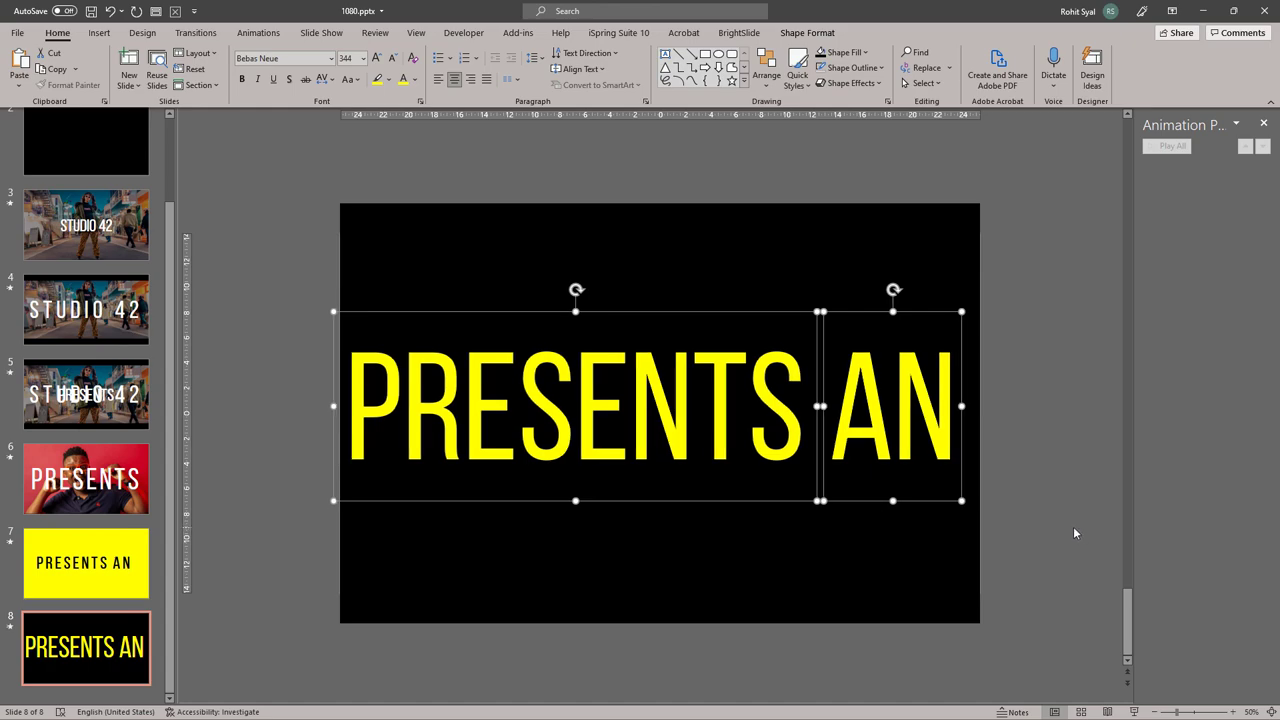
{"action": "left_click", "coordinate": [1068, 510]}
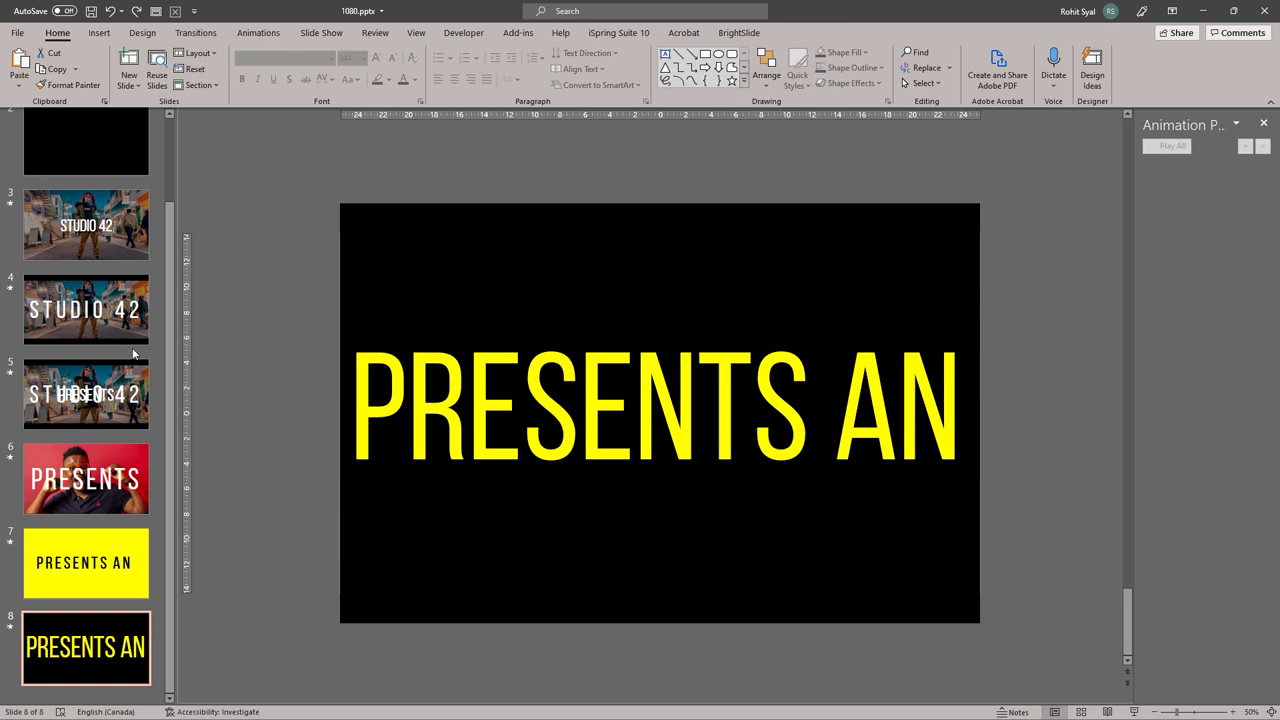
- Check the opener's word list on slide 1 for the word that follows AN
{"action": "scroll", "coordinate": [133, 353], "scroll_direction": "up", "scroll_amount": 2}
{"action": "left_click", "coordinate": [88, 163]}
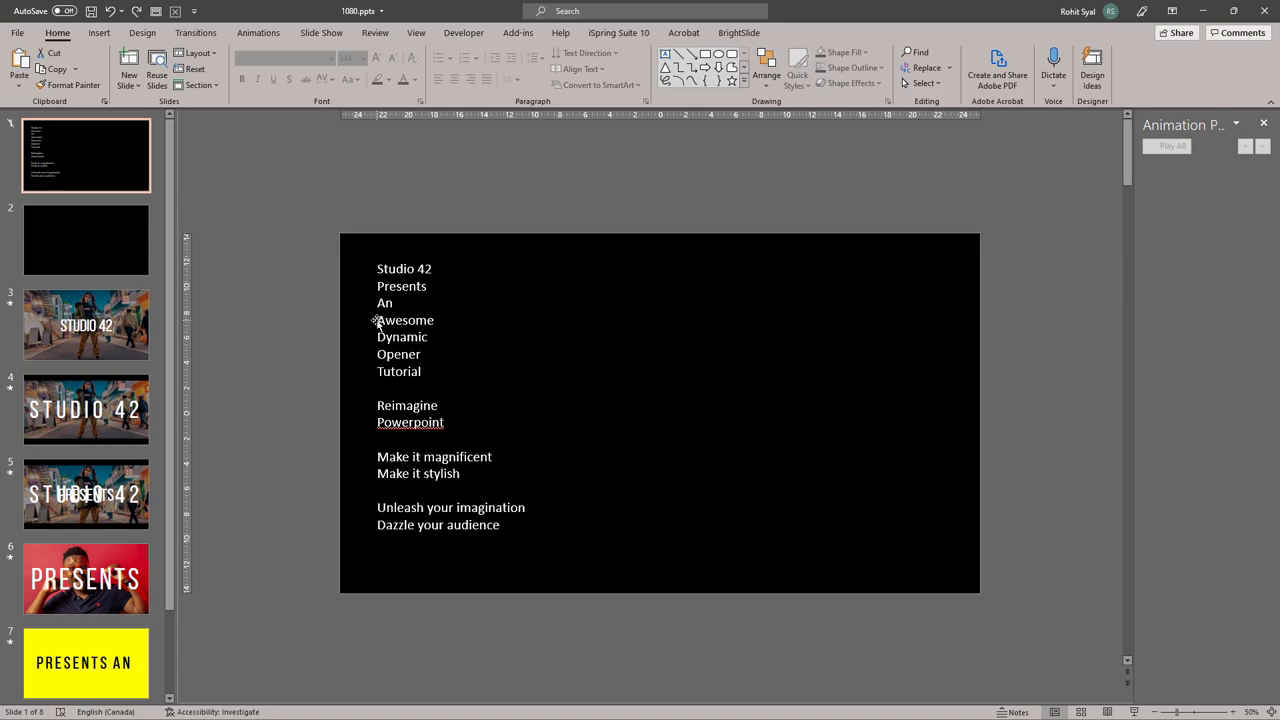
{"action": "left_click_drag", "start_coordinate": [377, 320], "coordinate": [404, 320]}
{"action": "left_click", "coordinate": [296, 353]}
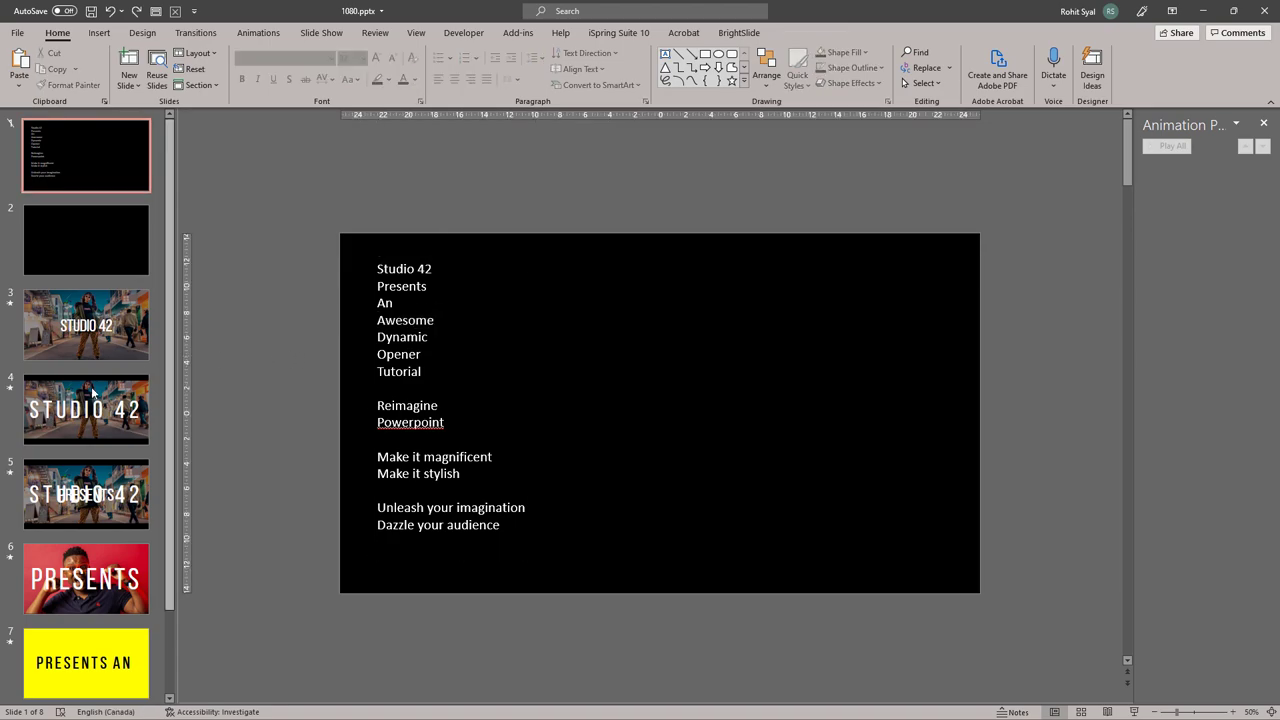
- Add a new blank slide 9 after slide 8 and paste a copy of slide 4's STUDIO 42 text onto it
{"action": "scroll", "coordinate": [60, 410], "scroll_direction": "down", "scroll_amount": 3}
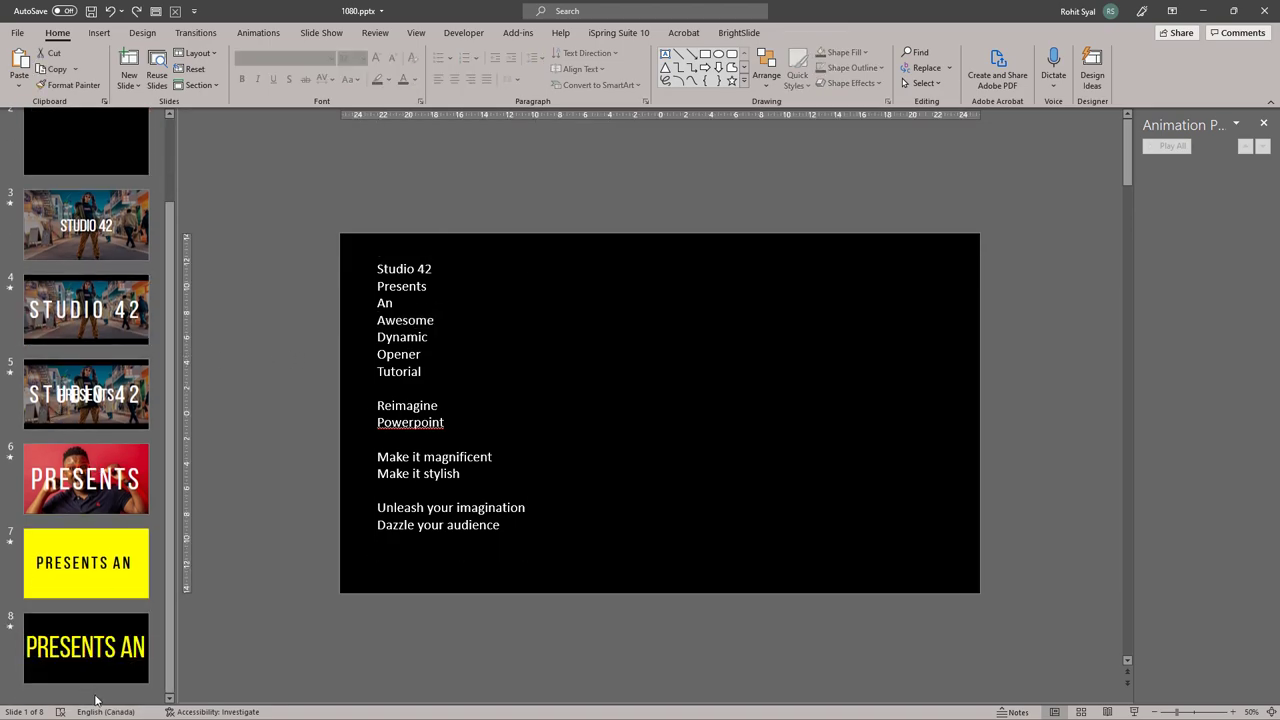
{"action": "right_click", "coordinate": [96, 700]}
{"action": "left_click", "coordinate": [125, 650]}
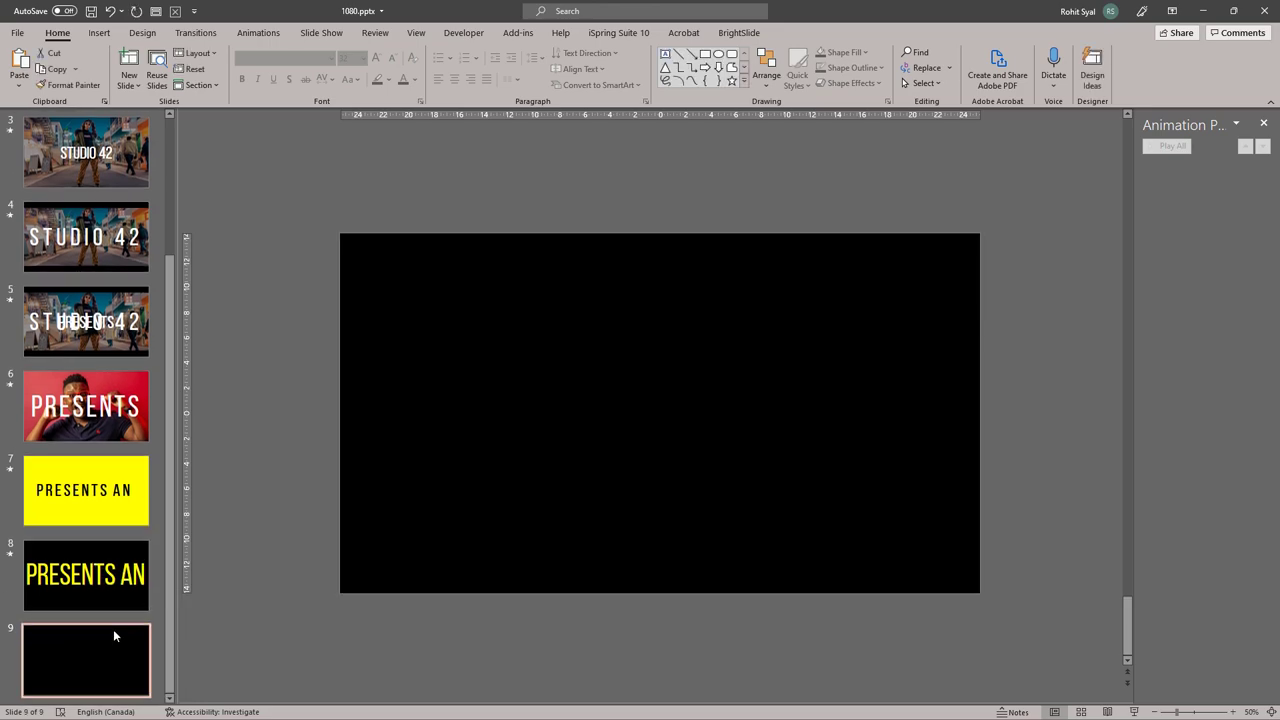
{"action": "left_click", "coordinate": [112, 227]}
{"action": "left_click", "coordinate": [509, 457]}
{"action": "left_click", "coordinate": [465, 336]}
{"action": "left_click", "coordinate": [122, 650]}
{"action": "key", "text": "ctrl+v"}
- Replace the copied STUDIO 42 text on slide 9 with AWESOME
{"action": "triple_click", "coordinate": [508, 400]}
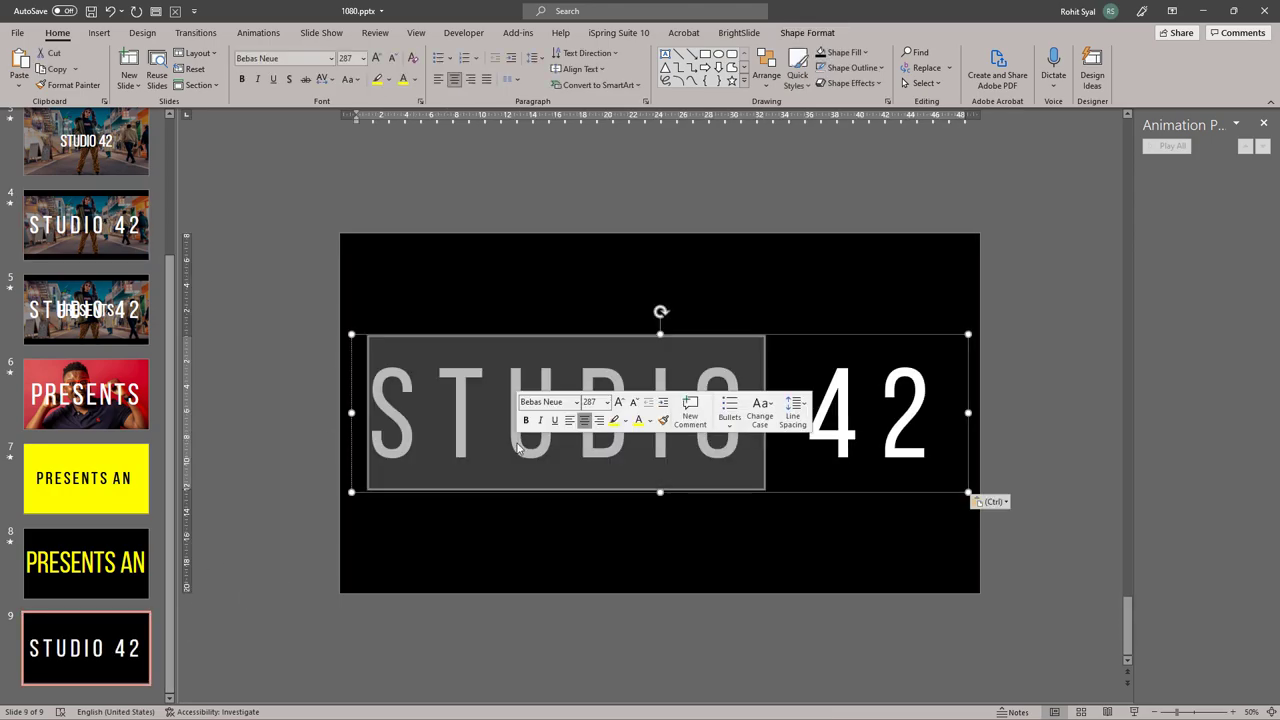
{"action": "type", "text": "A"}
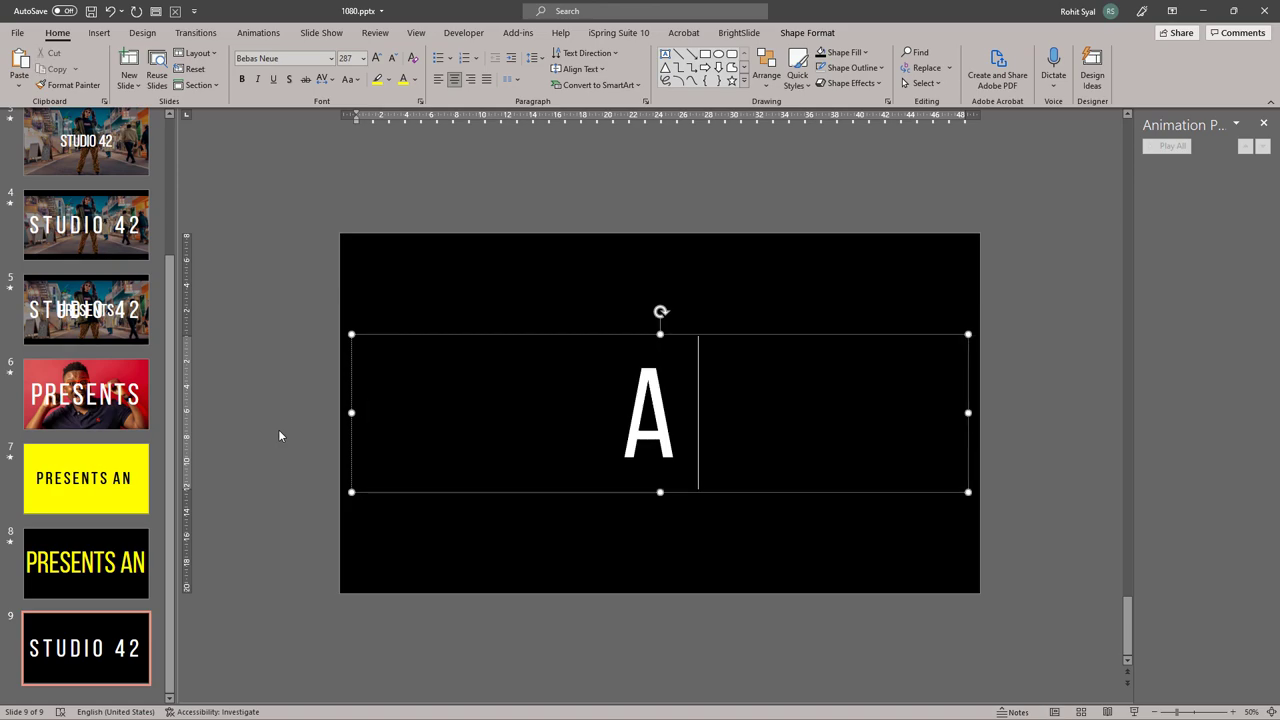
{"action": "type", "text": "WESOME"}
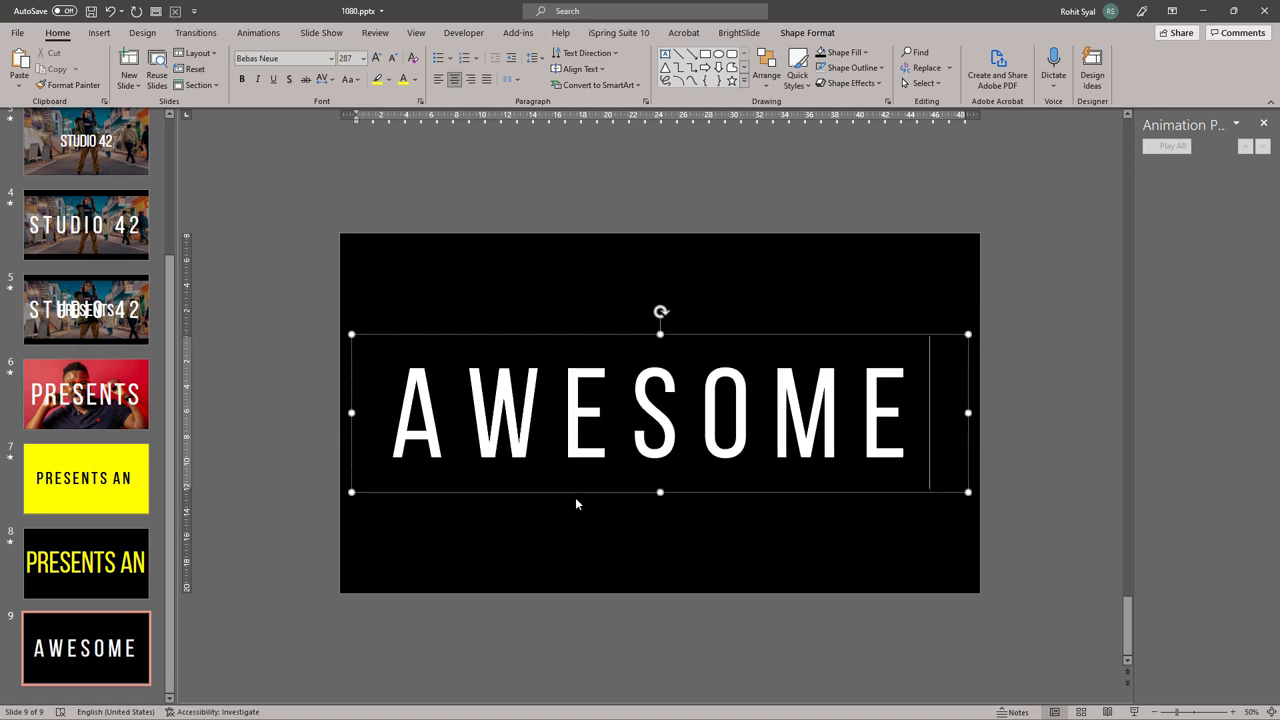
{"action": "left_click", "coordinate": [291, 450]}
- Copy the two black cinematic bars lying outside slide 8's upper and lower edges onto slide 9
{"action": "left_click", "coordinate": [86, 571]}
{"action": "left_click", "coordinate": [488, 234]}
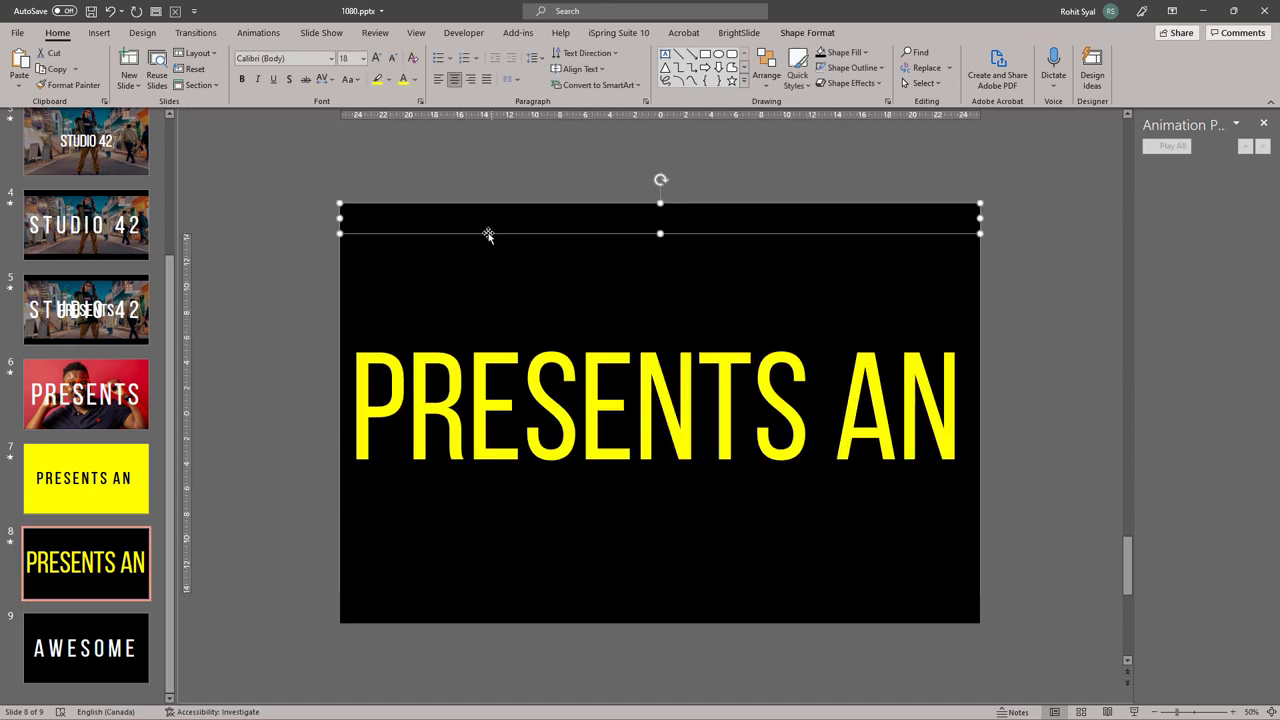
{"action": "left_click", "coordinate": [436, 593], "text": "shift"}
{"action": "left_click", "coordinate": [427, 608], "text": "shift"}
{"action": "left_click", "coordinate": [426, 576], "text": "shift"}
{"action": "key", "text": "ctrl+c"}
{"action": "key", "text": "Page_Down"}
{"action": "key", "text": "ctrl+v"}
{"action": "left_click", "coordinate": [237, 536]}
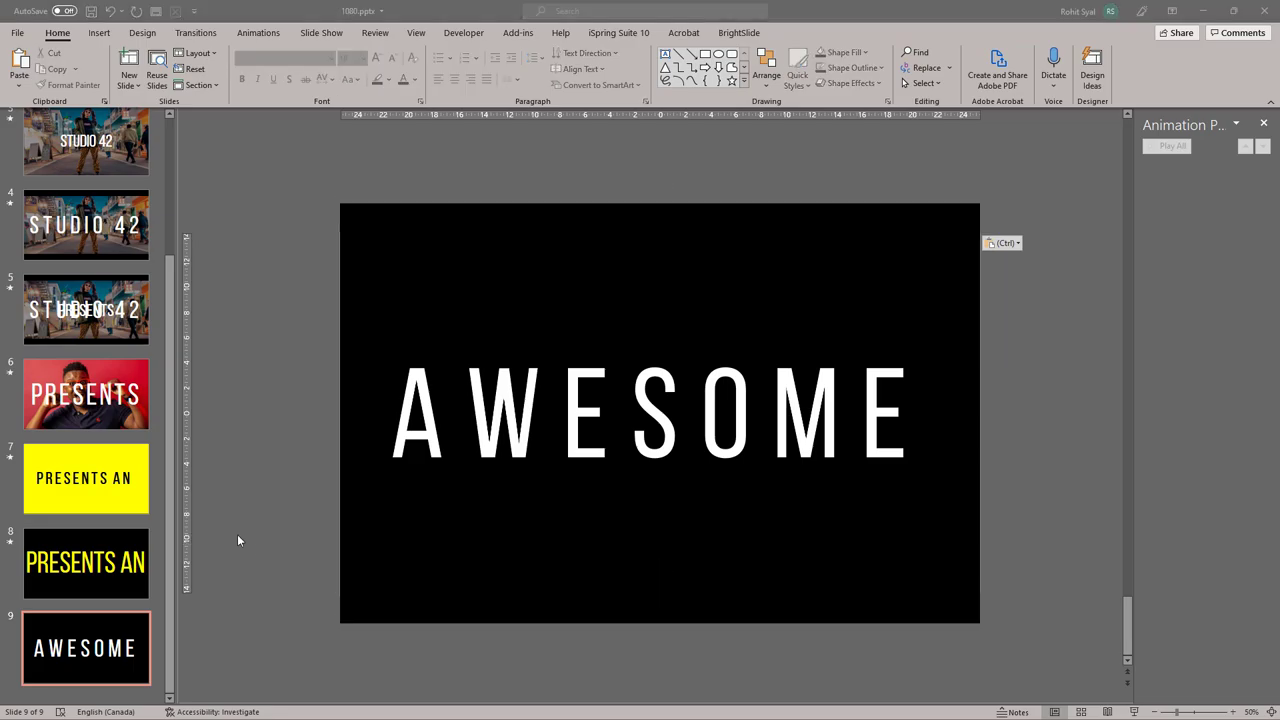
- Insert the open-mouthed man photo from the final images folder on slide 9, cropped to 16:9 and scaled to cover the slide
{"action": "key", "text": "alt+Tab"}
{"action": "key", "text": "ctrl+c"}
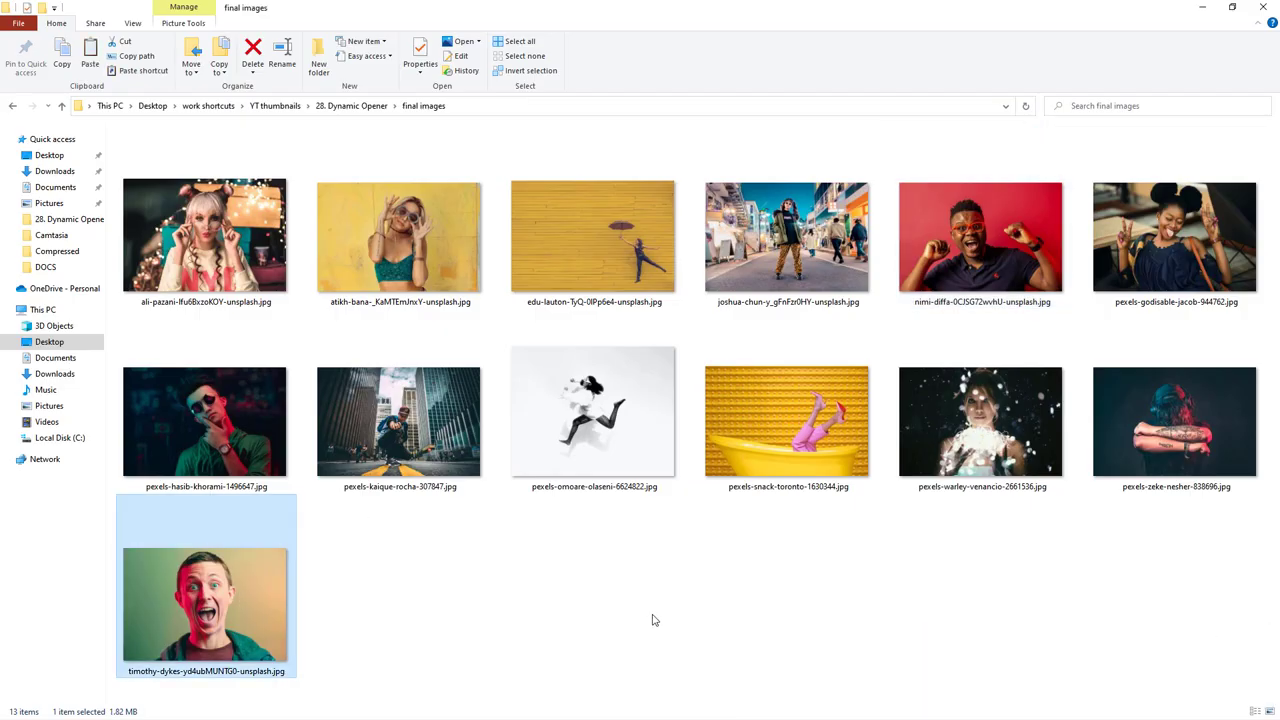
{"action": "key", "text": "alt+Tab"}
{"action": "key", "text": "ctrl+v"}
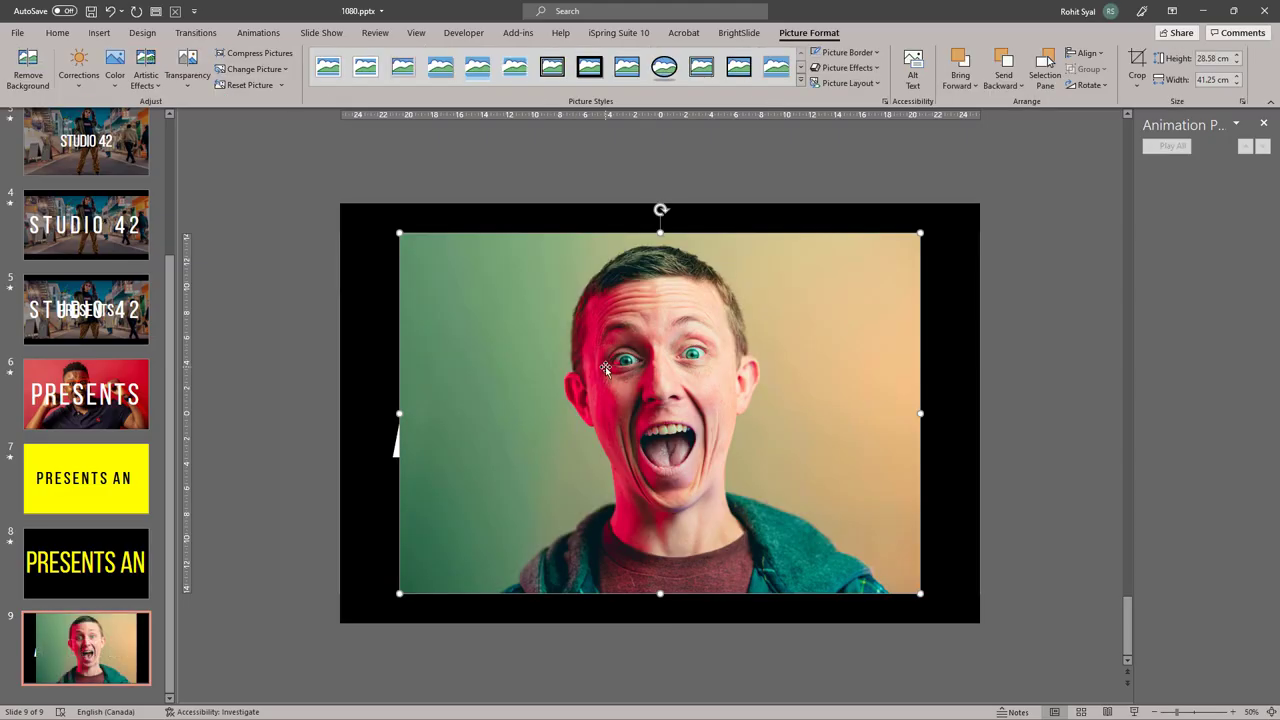
{"action": "left_click", "coordinate": [1137, 80]}
{"action": "mouse_move", "coordinate": [1212, 146]}
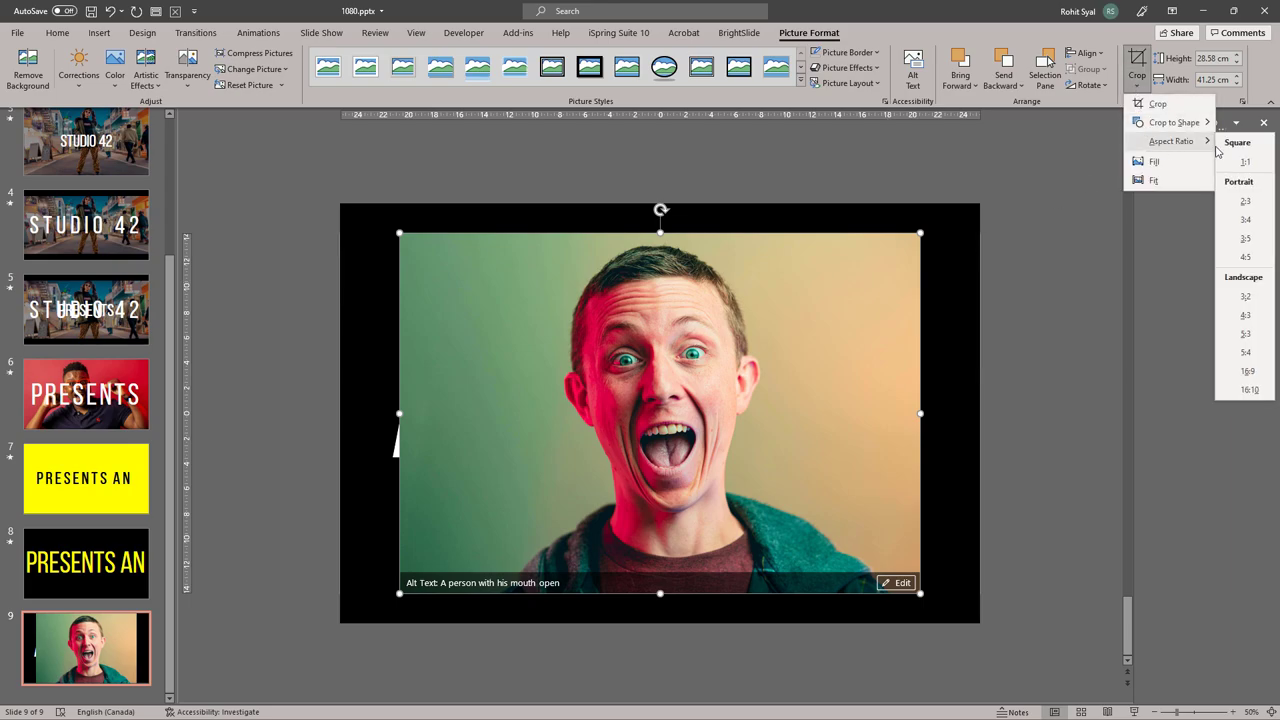
{"action": "left_click", "coordinate": [1251, 374]}
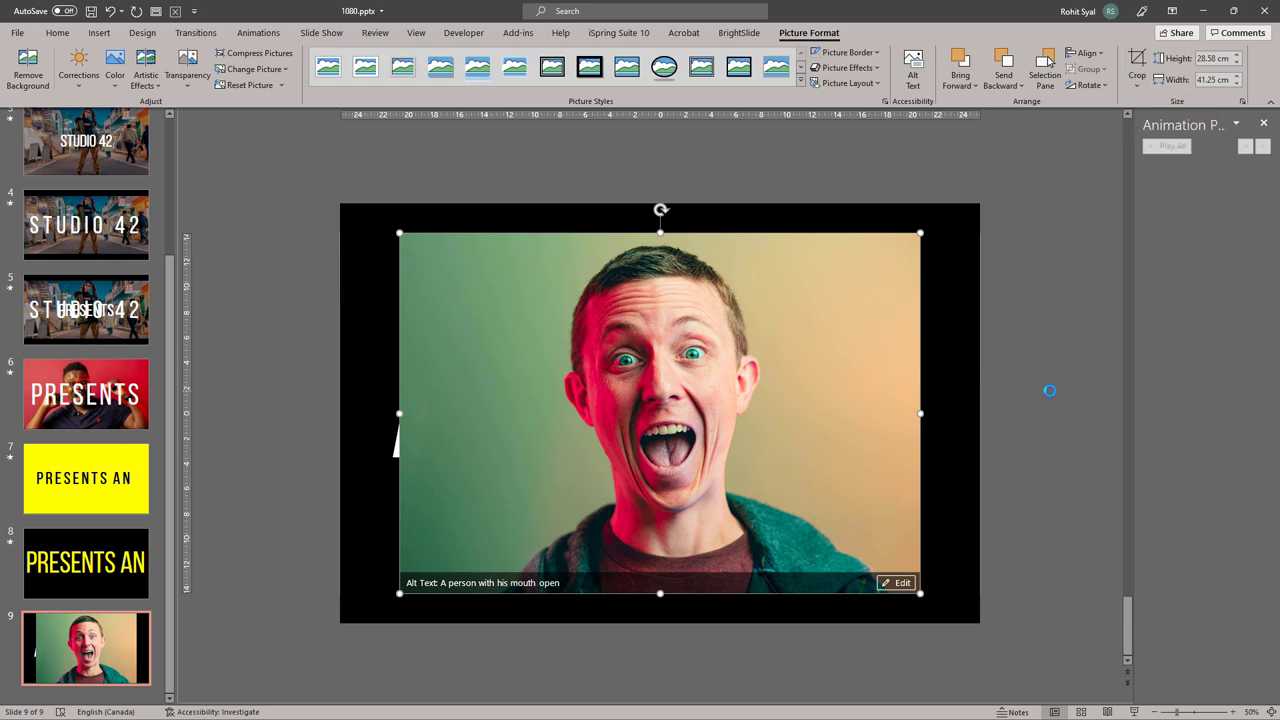
- Send slide 9's photo behind the AWESOME text and darken it with the brightness preset one level below normal
{"action": "right_click", "coordinate": [374, 267]}
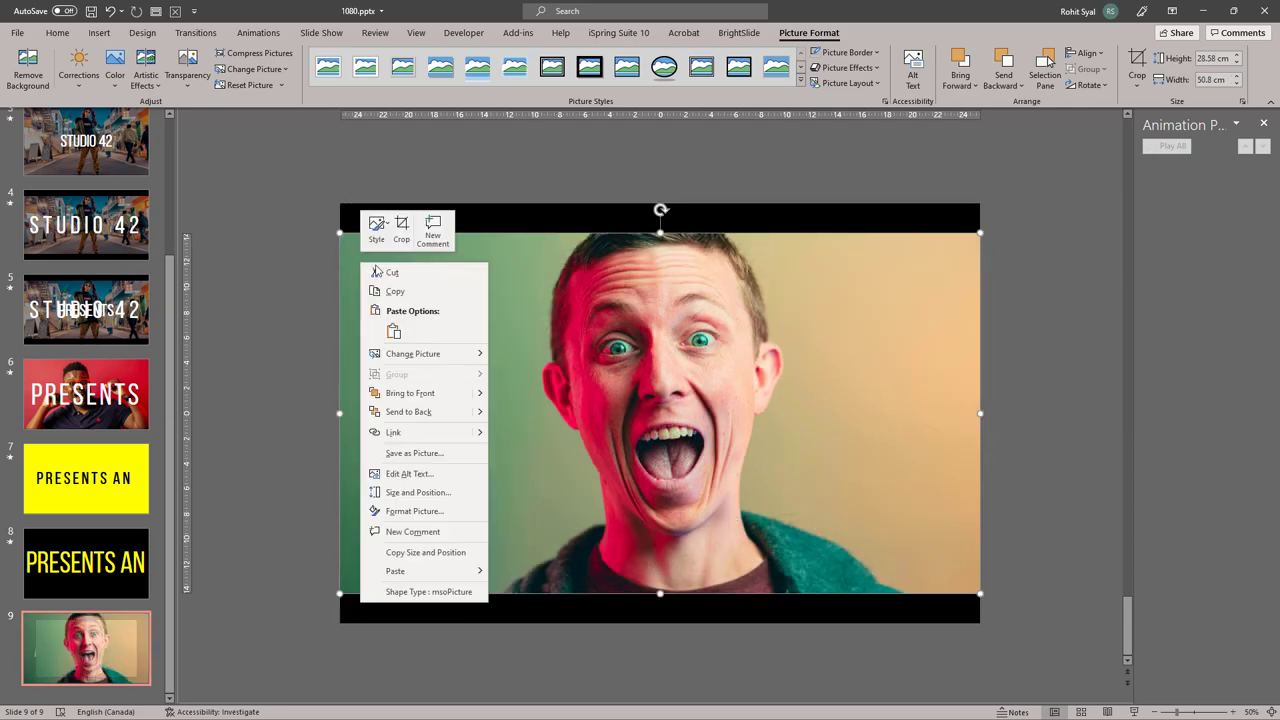
{"action": "left_click", "coordinate": [408, 411]}
{"action": "left_click", "coordinate": [282, 366]}
{"action": "left_click", "coordinate": [417, 289]}
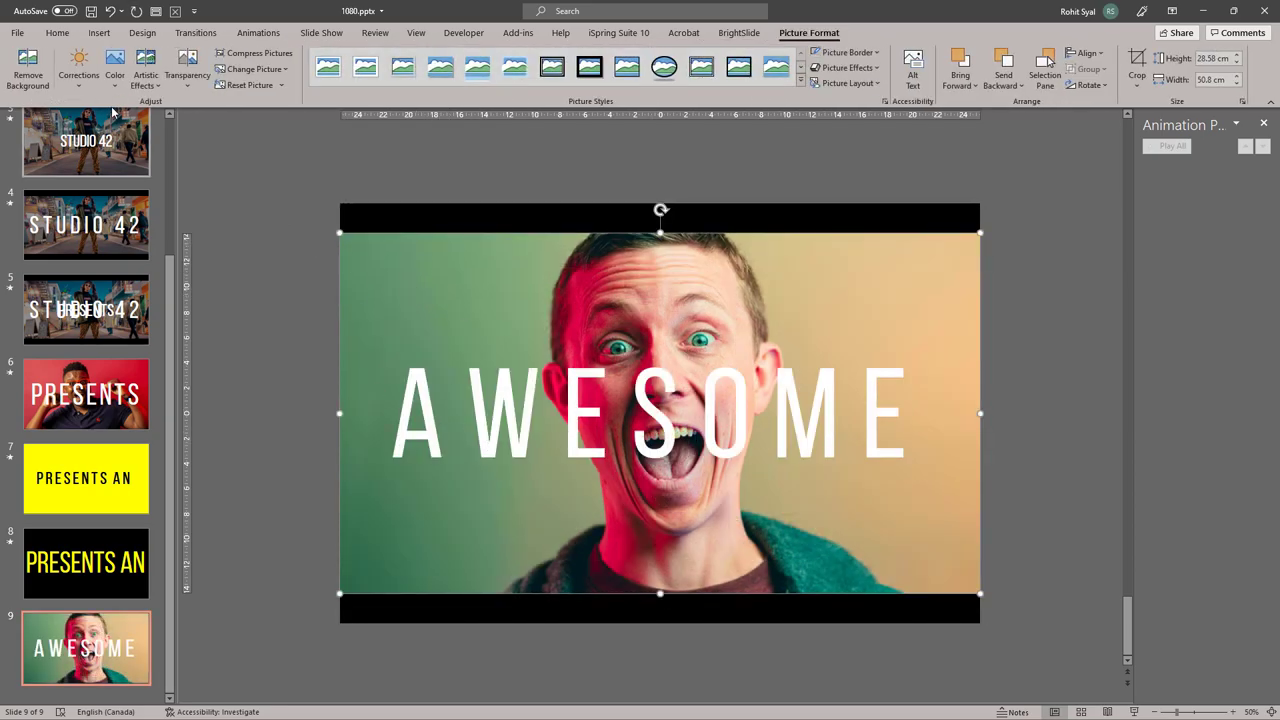
{"action": "left_click", "coordinate": [78, 68]}
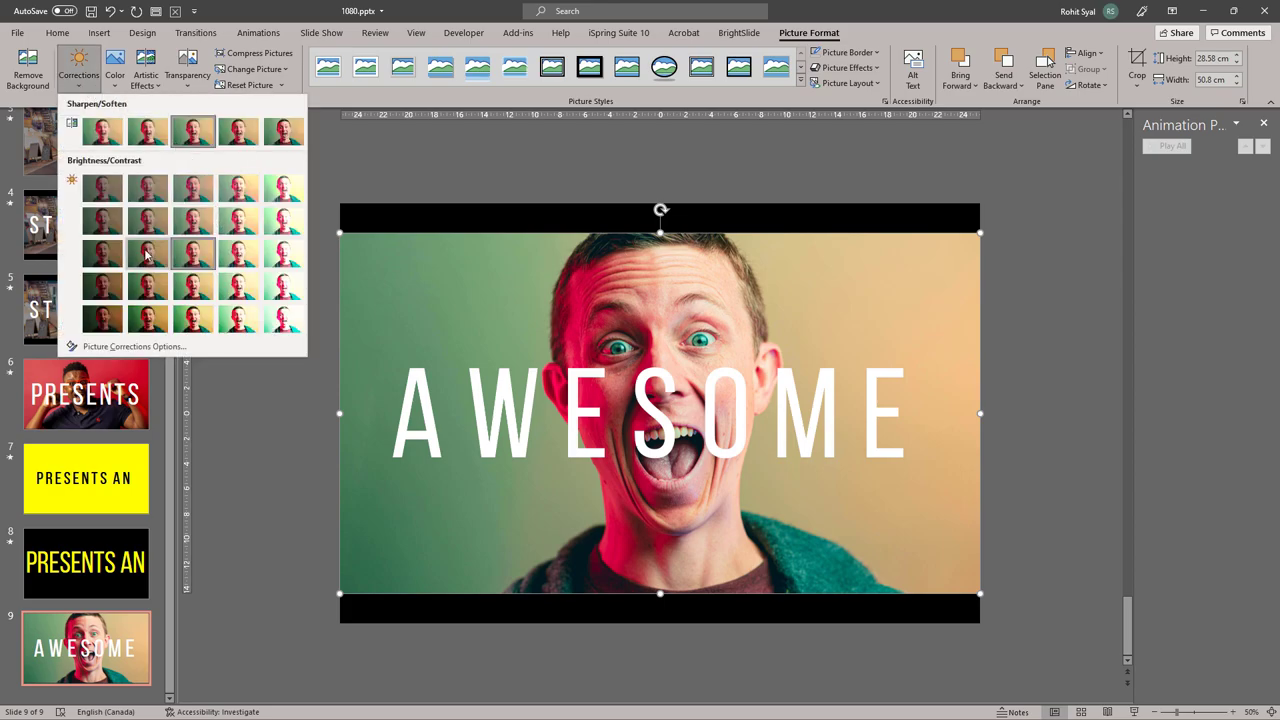
{"action": "left_click", "coordinate": [147, 255]}
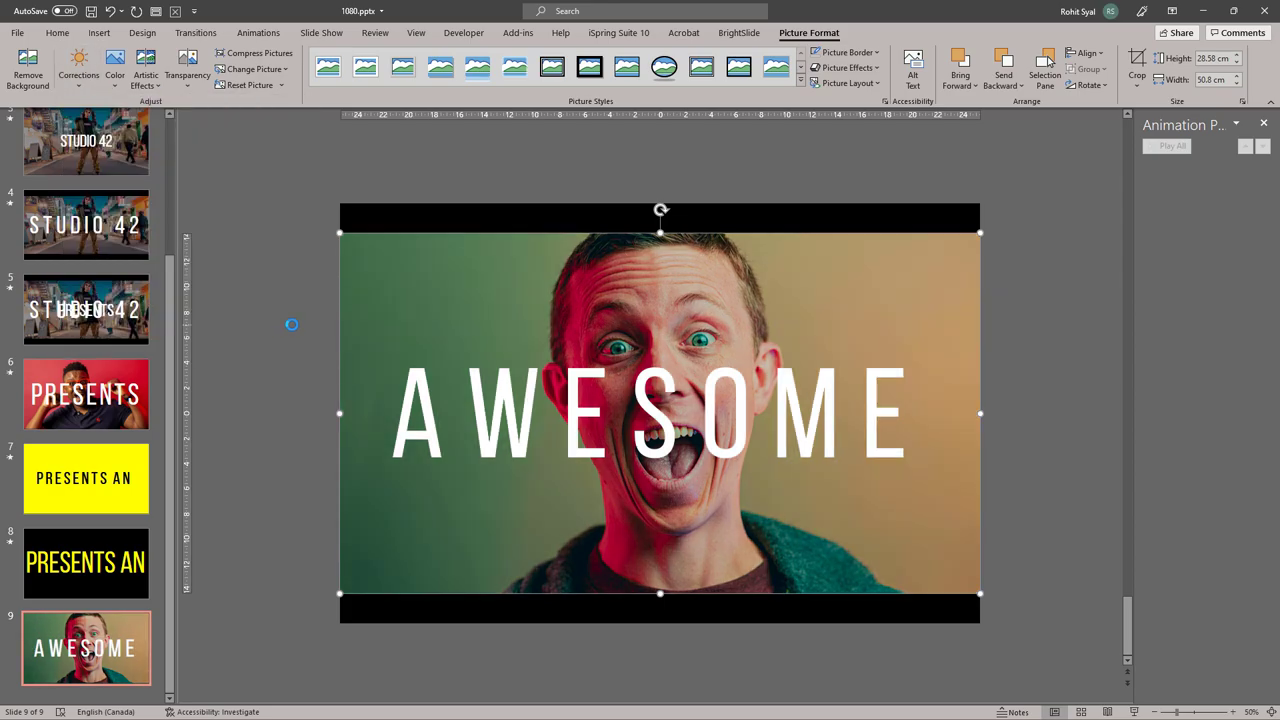
{"action": "left_click", "coordinate": [292, 323]}
- Move both black bars inside slide 9 so they cover the photo's upper and lower edges
{"action": "mouse_move", "coordinate": [421, 228]}
{"action": "left_mouse_down"}
{"action": "mouse_move", "coordinate": [414, 259]}
{"action": "mouse_move", "coordinate": [409, 249]}
{"action": "left_mouse_up"}
{"action": "left_click", "coordinate": [273, 510]}
{"action": "left_click_drag", "start_coordinate": [411, 617], "coordinate": [410, 576]}
- Apply the Compress entrance animation to the AWESOME text on slide 9
{"action": "left_click", "coordinate": [610, 480]}
{"action": "left_click", "coordinate": [572, 493]}
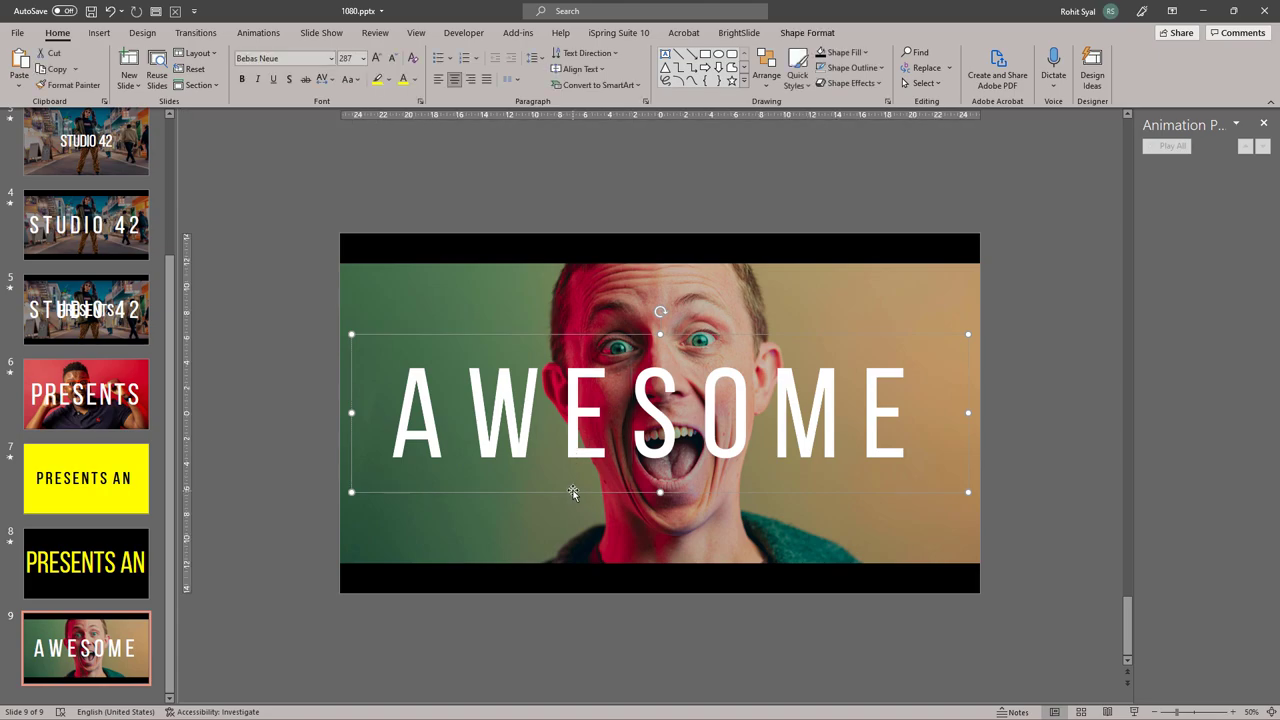
{"action": "left_click", "coordinate": [258, 32]}
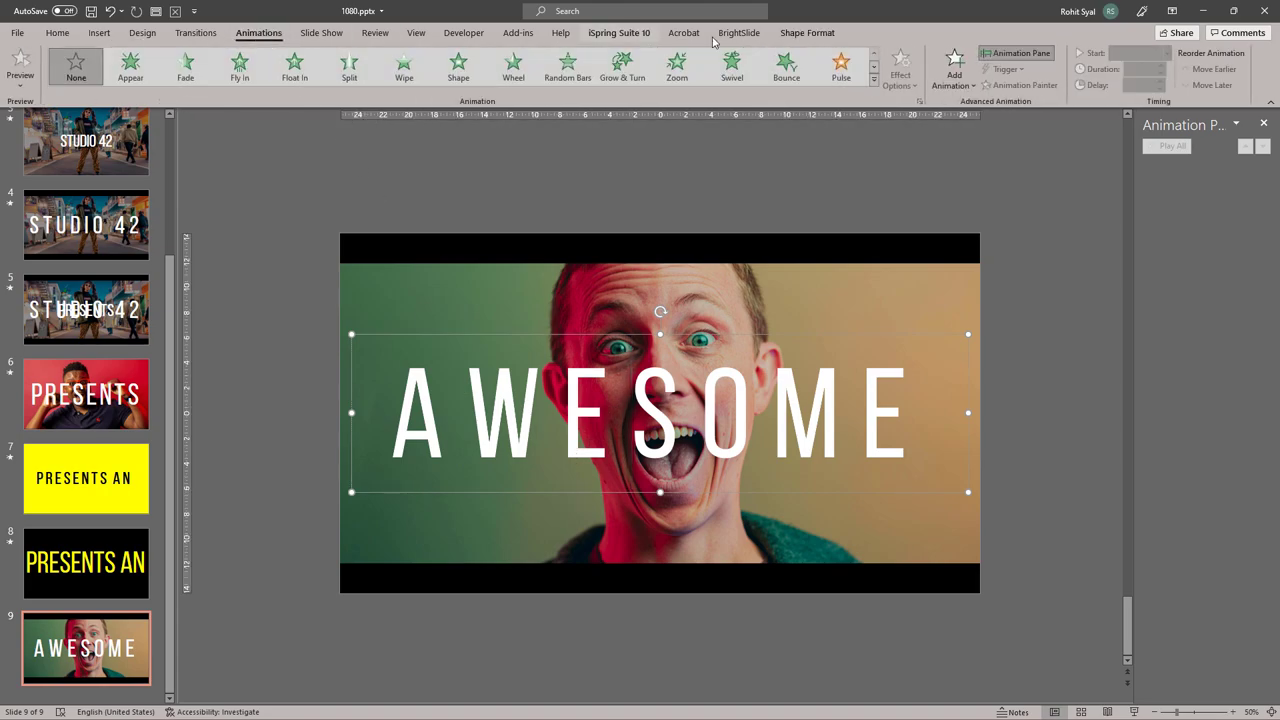
{"action": "left_click", "coordinate": [876, 88]}
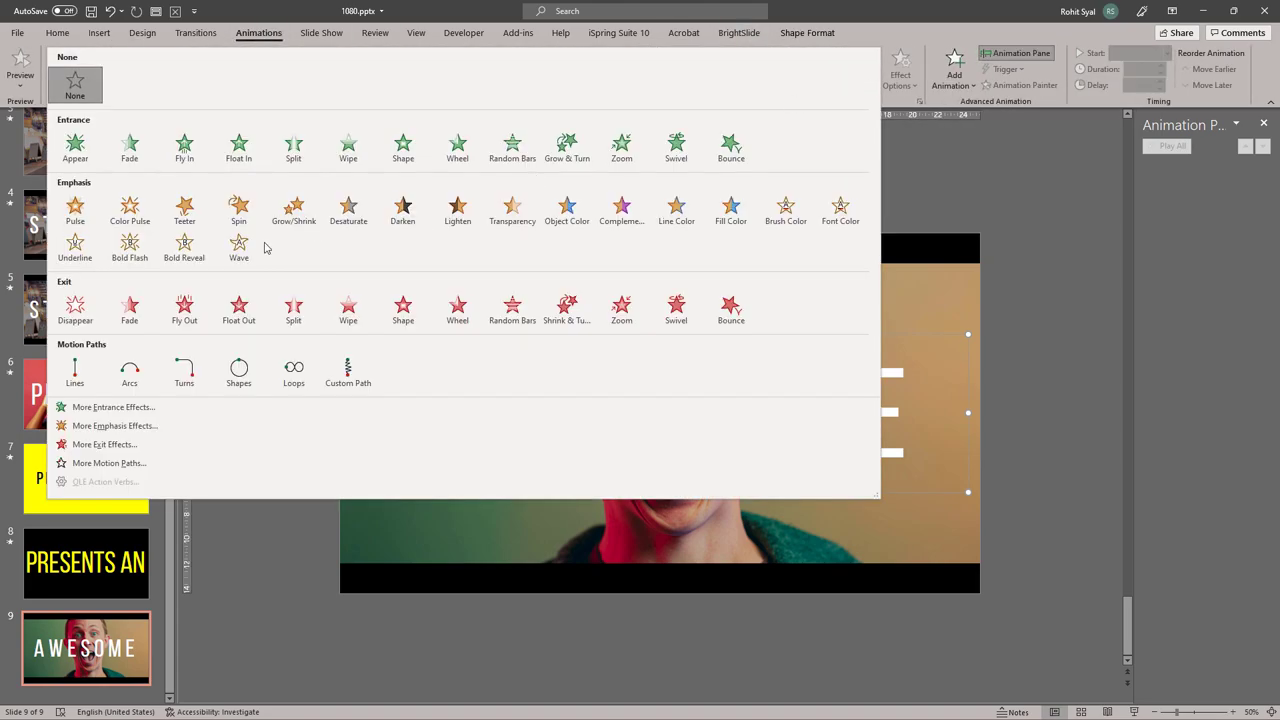
{"action": "left_click", "coordinate": [162, 407]}
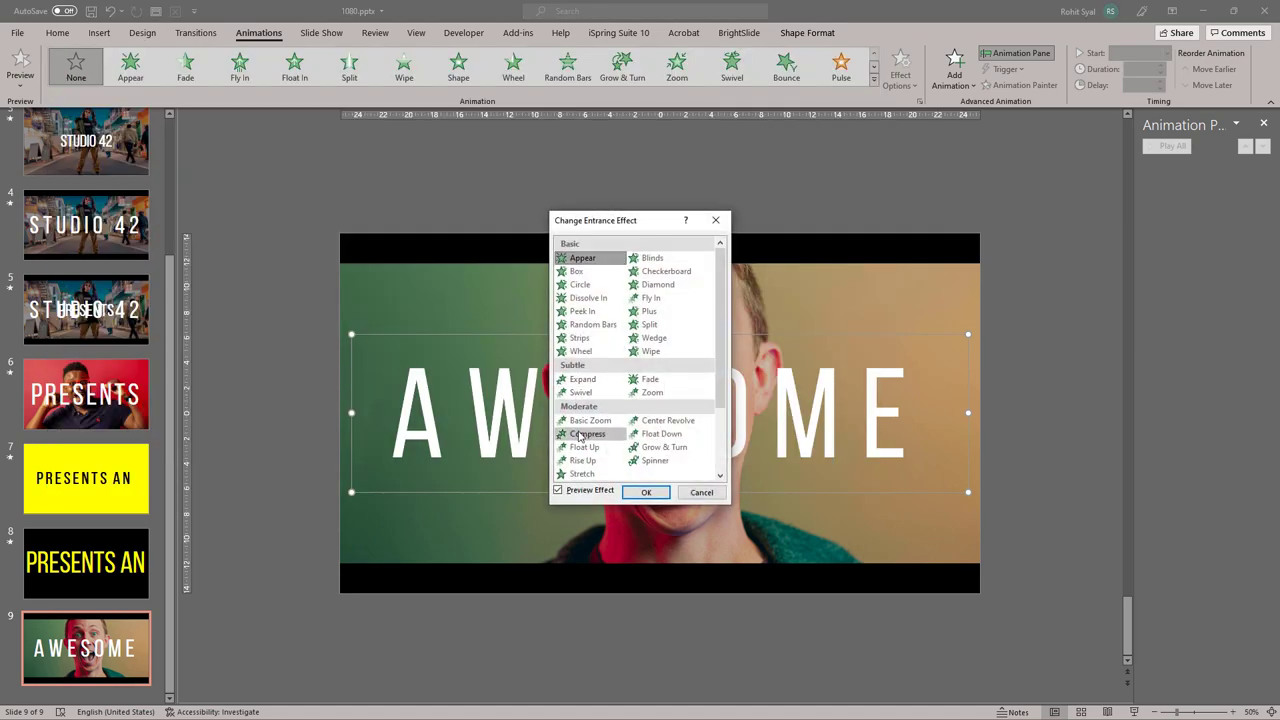
{"action": "left_click", "coordinate": [597, 436]}
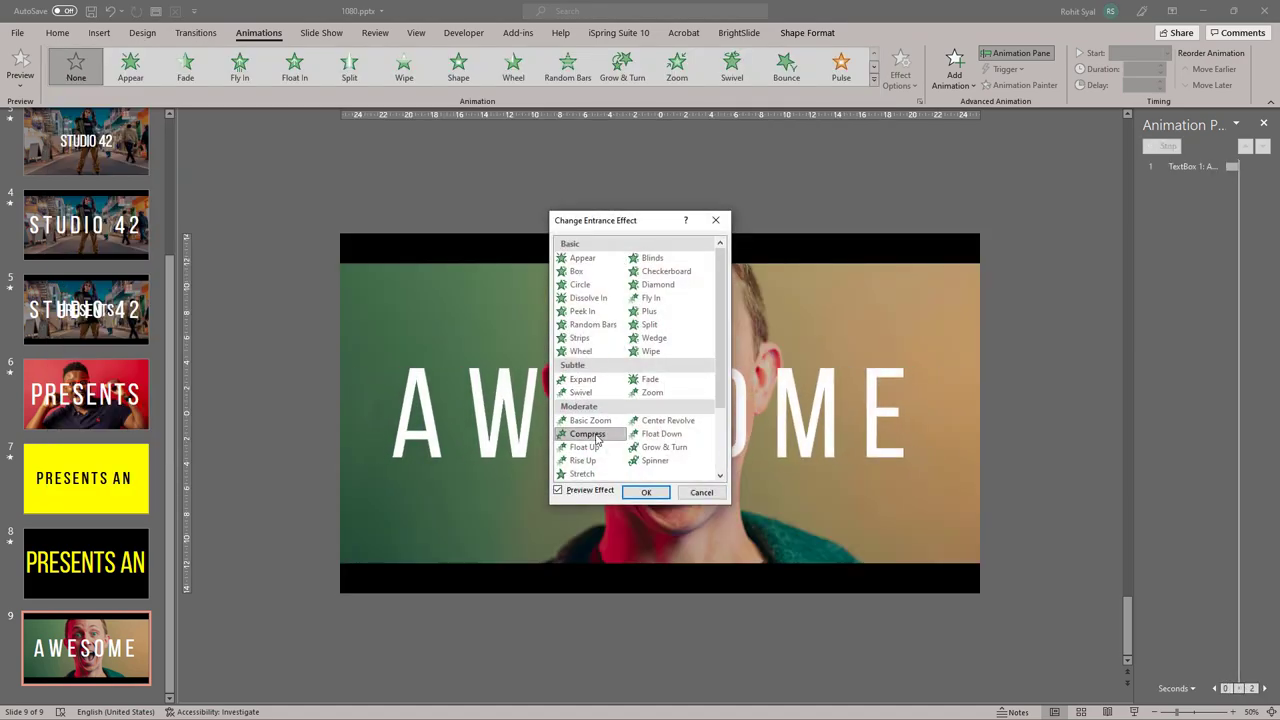
{"action": "left_click", "coordinate": [646, 492]}
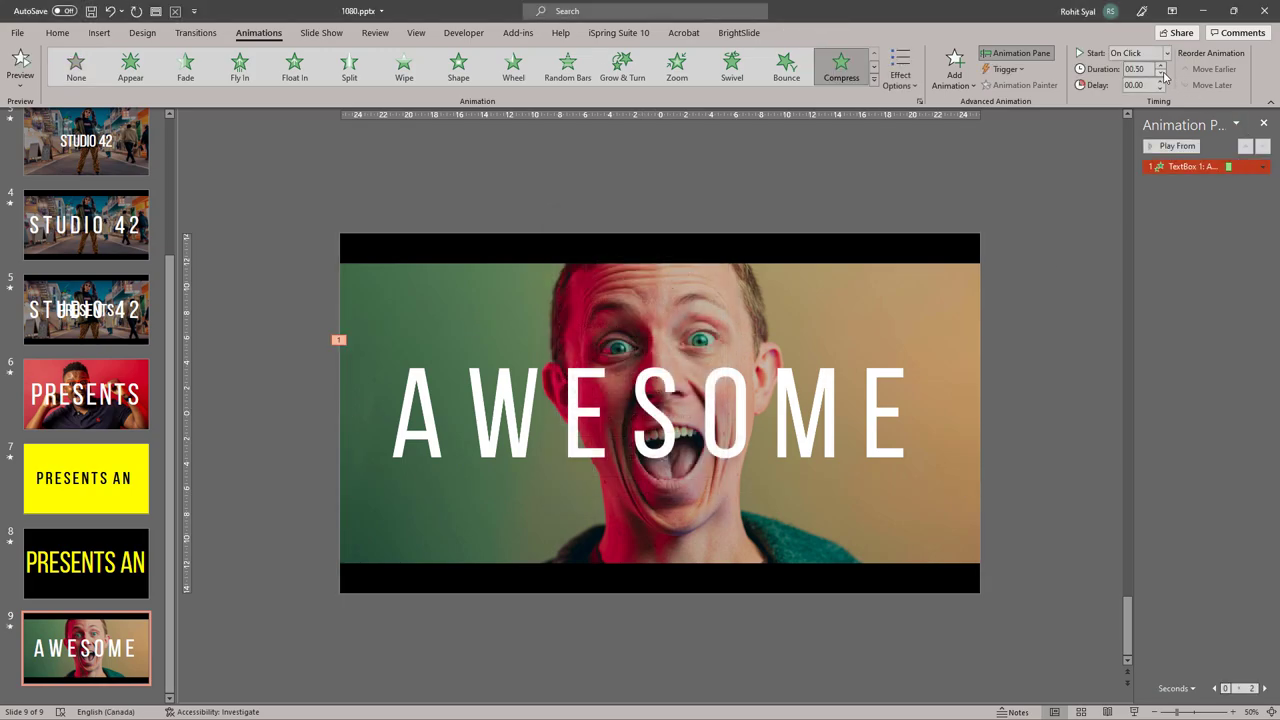
- Preview the AWESOME text's Compress animation and set it to start With Previous
{"action": "left_click", "coordinate": [1097, 201]}
{"action": "left_click", "coordinate": [1165, 147]}
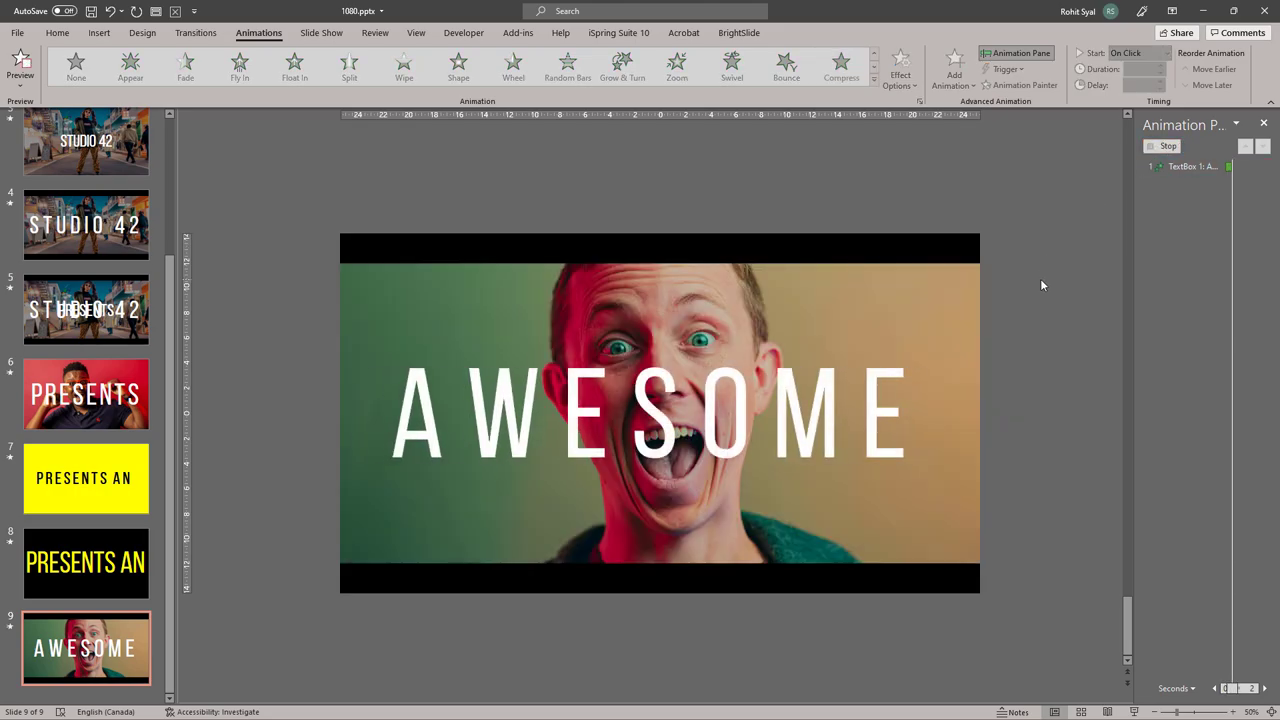
{"action": "left_click", "coordinate": [1190, 167]}
{"action": "left_click", "coordinate": [1263, 166]}
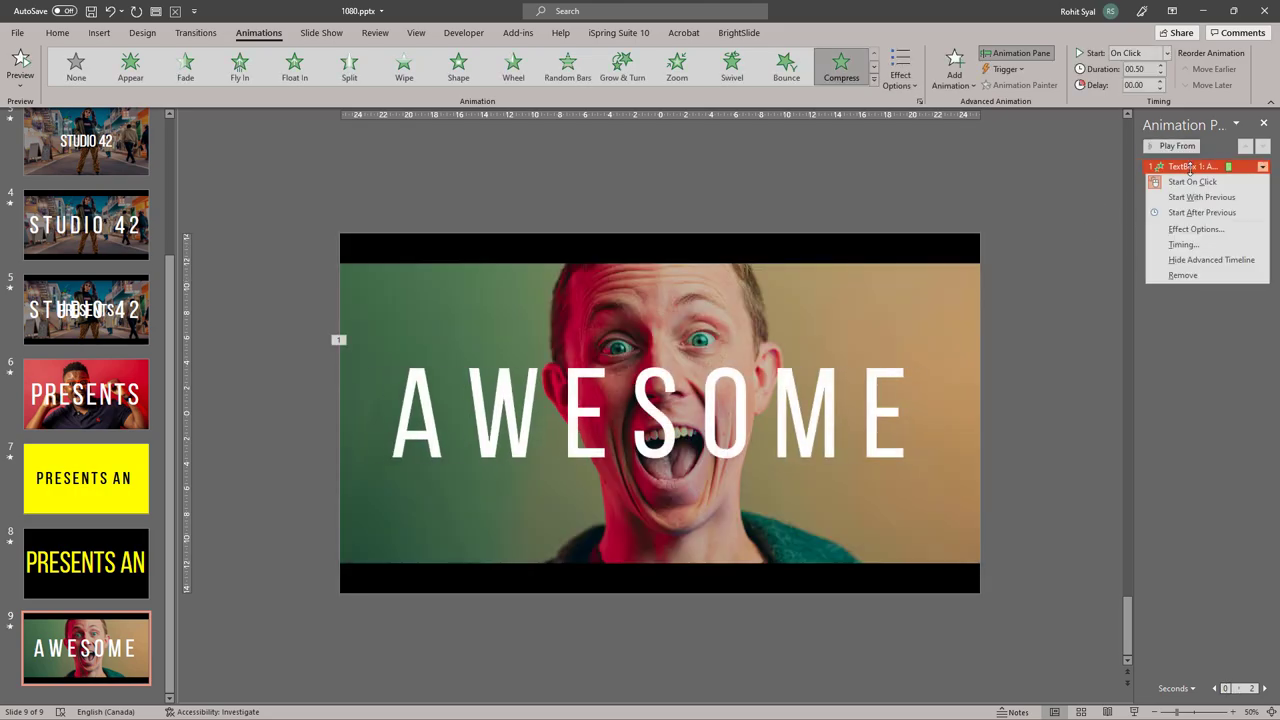
{"action": "left_click", "coordinate": [1200, 198]}
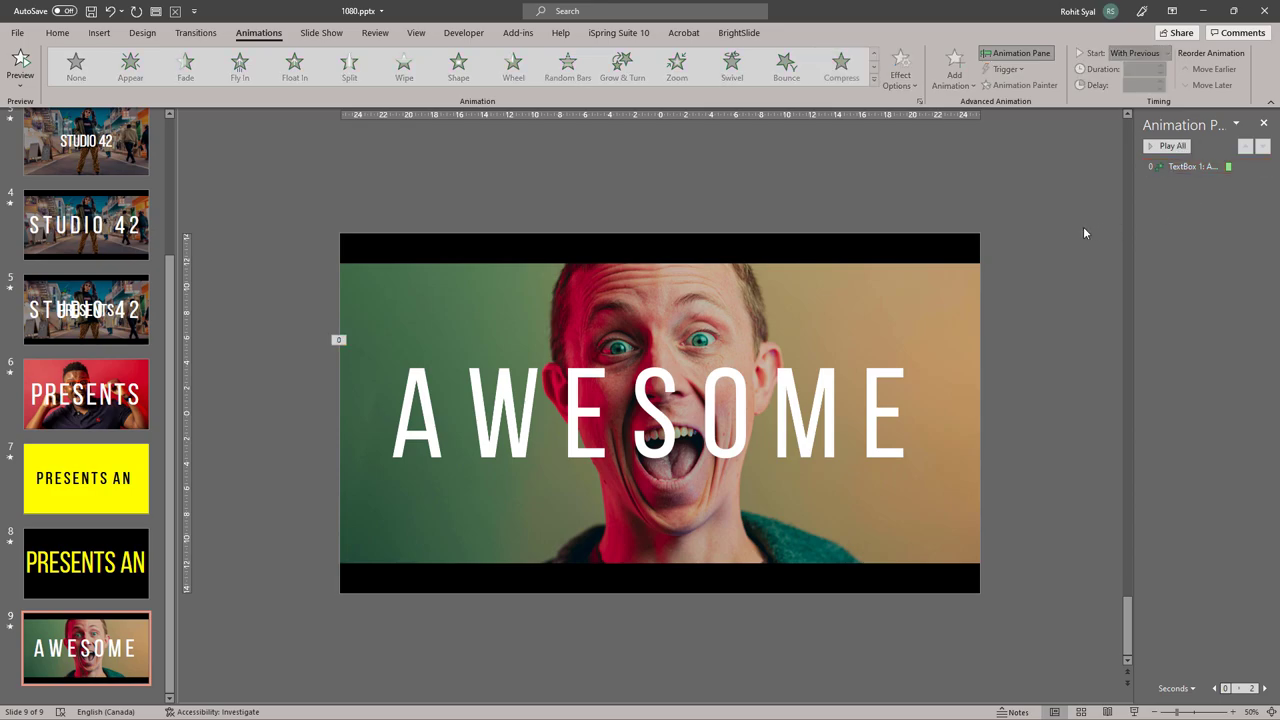
- Duplicate slide 9, then shrink the photo on the copy and park it outside the slide's upper-left corner
{"action": "right_click", "coordinate": [108, 649]}
{"action": "left_click", "coordinate": [159, 463]}
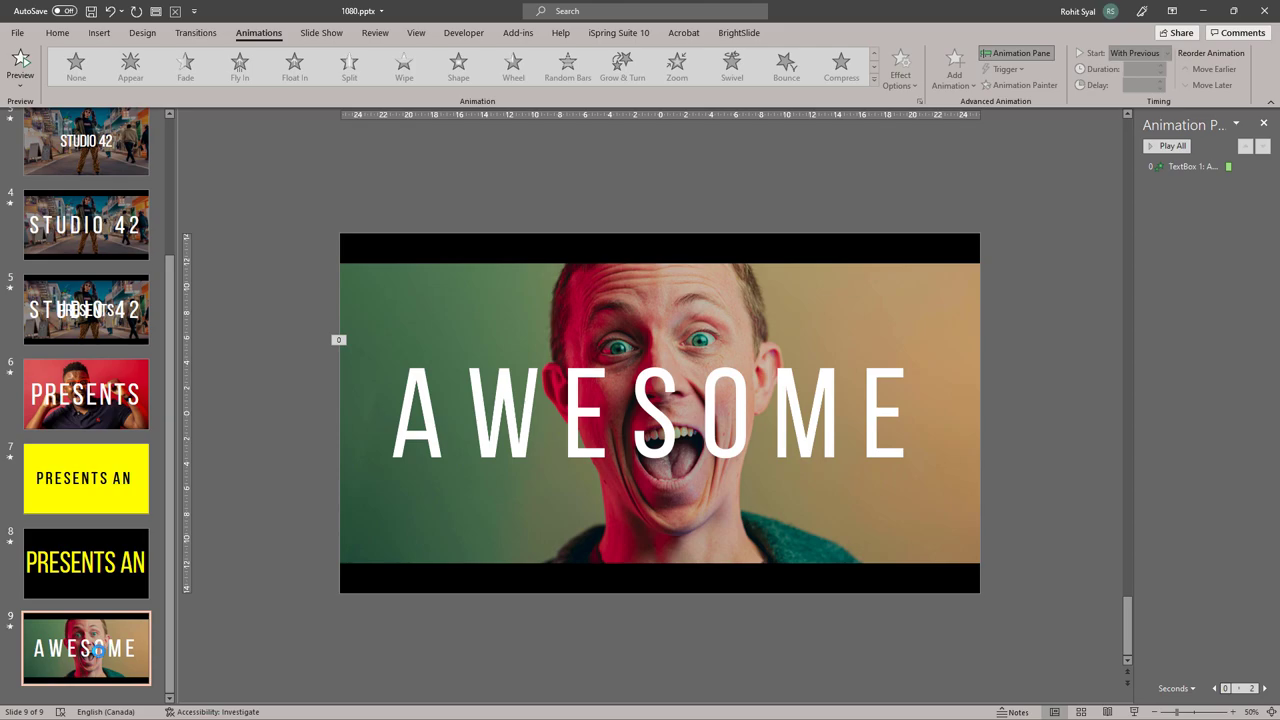
{"action": "left_click", "coordinate": [461, 532]}
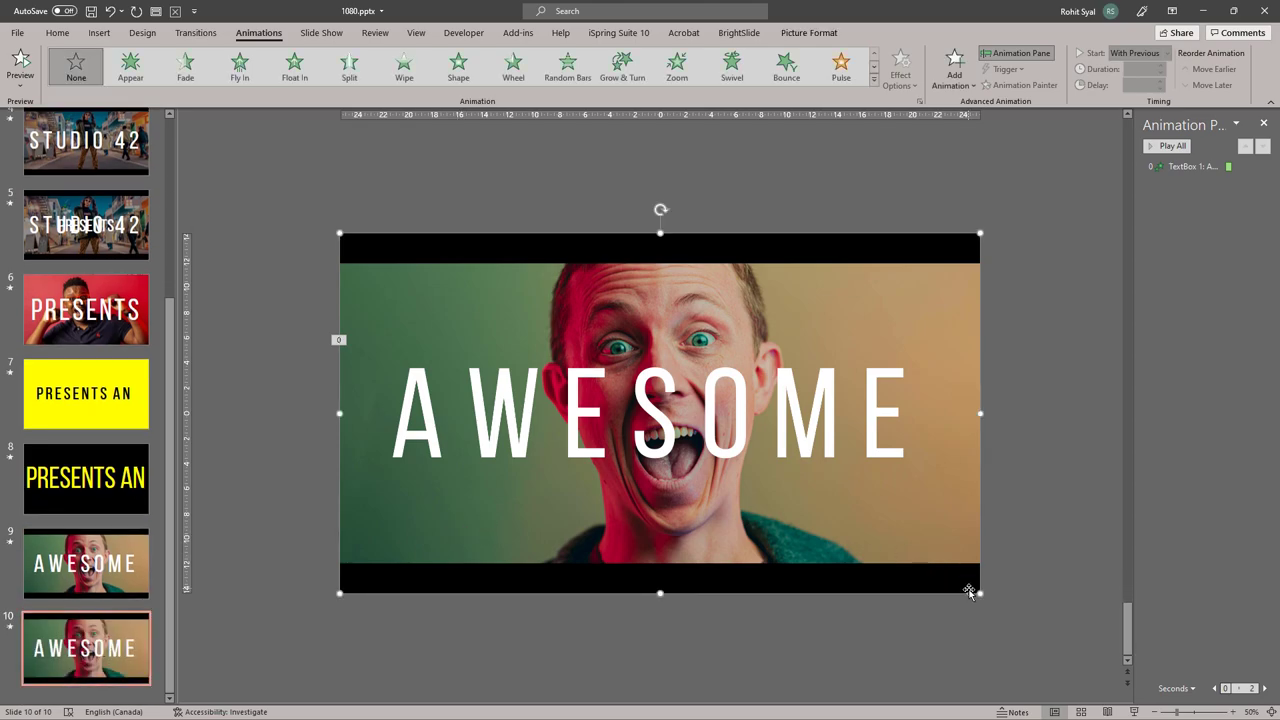
{"action": "left_click_drag", "start_coordinate": [852, 523], "coordinate": [311, 224]}
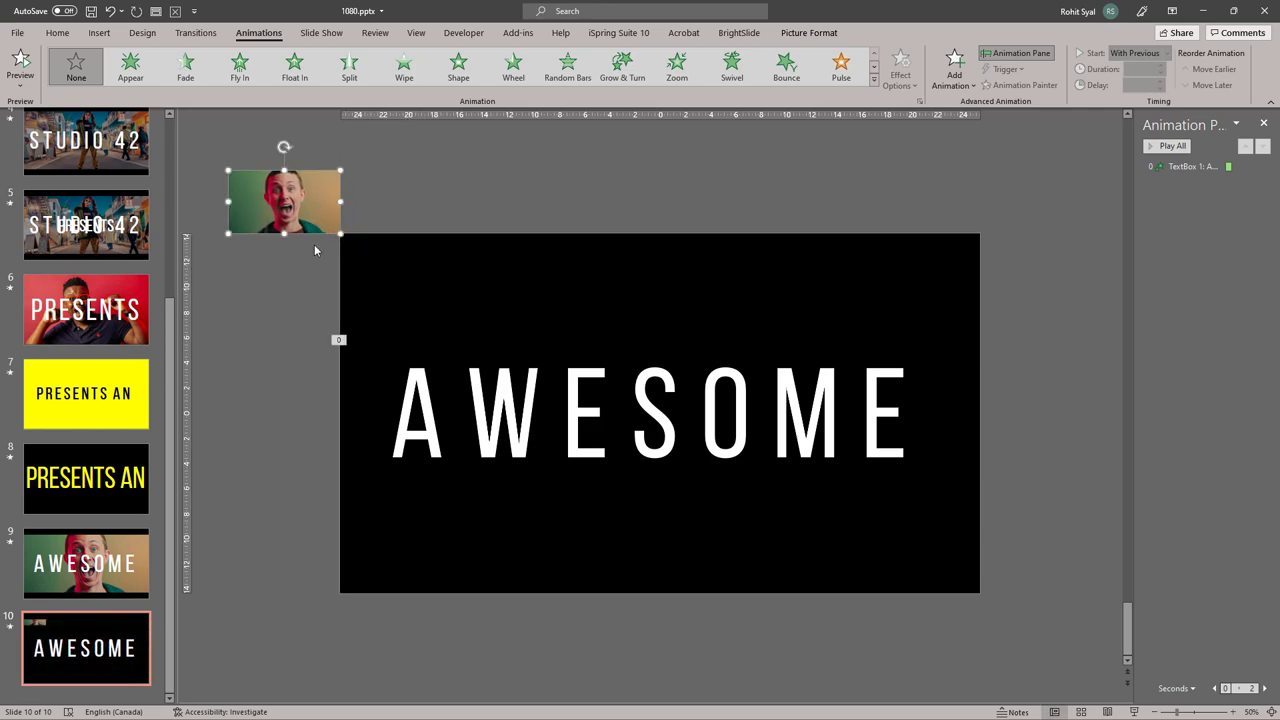
{"action": "left_click", "coordinate": [311, 293]}
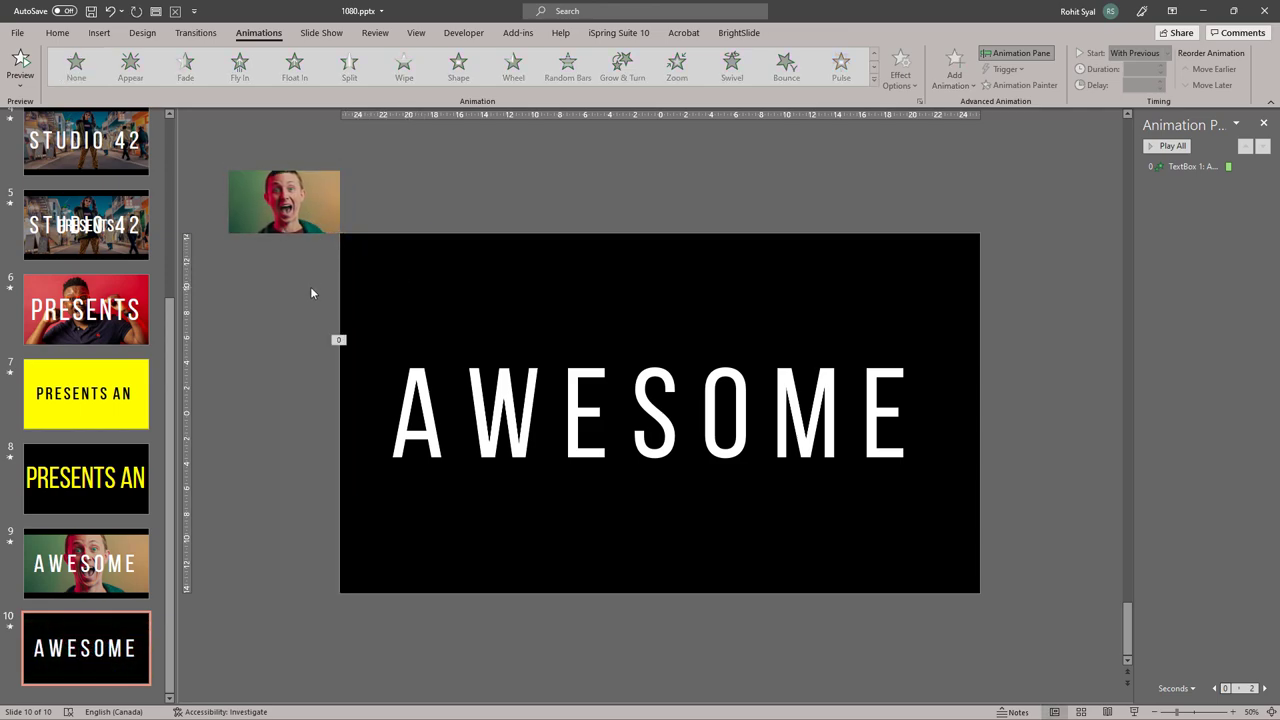
- Copy slide 7's yellow rectangle onto slide 10, send it behind the text and bars, and align its upper edge with the slide
{"action": "left_click", "coordinate": [155, 400]}
{"action": "left_click", "coordinate": [452, 288]}
{"action": "left_click", "coordinate": [85, 648]}
{"action": "key", "text": "ctrl+v"}
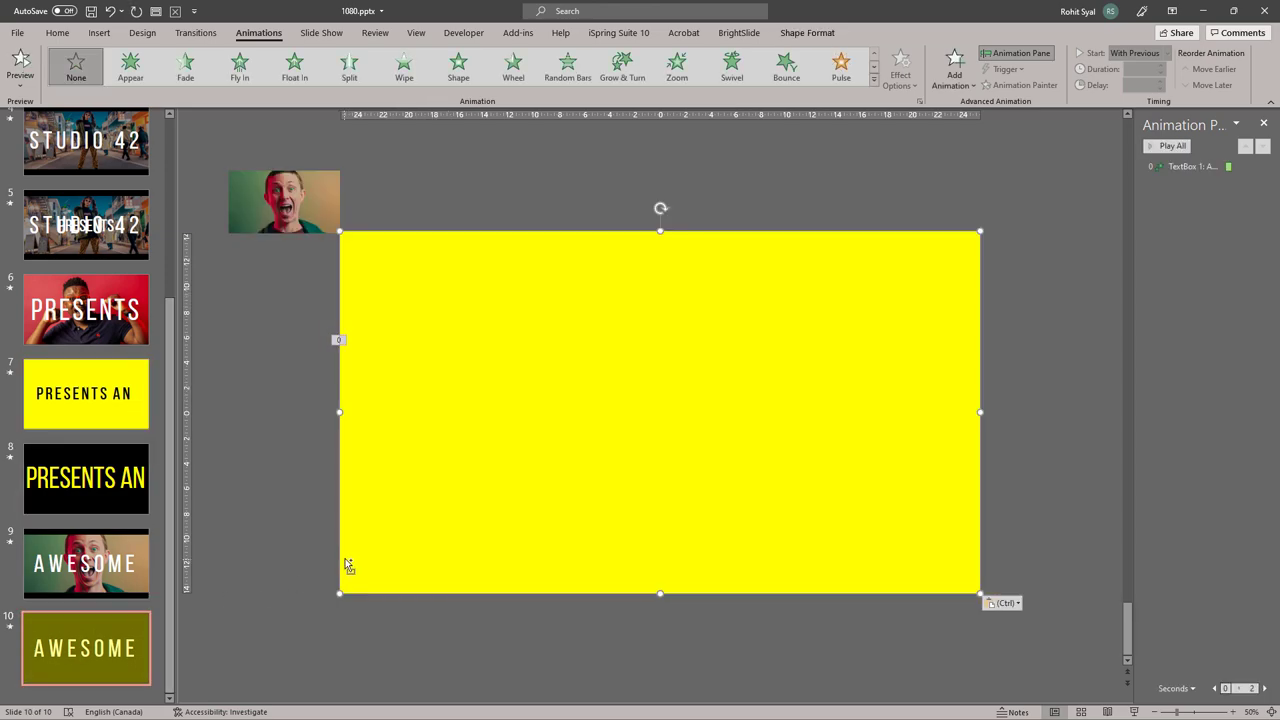
{"action": "right_click", "coordinate": [402, 362]}
{"action": "left_click", "coordinate": [449, 409]}
{"action": "left_click_drag", "start_coordinate": [660, 231], "coordinate": [660, 234]}
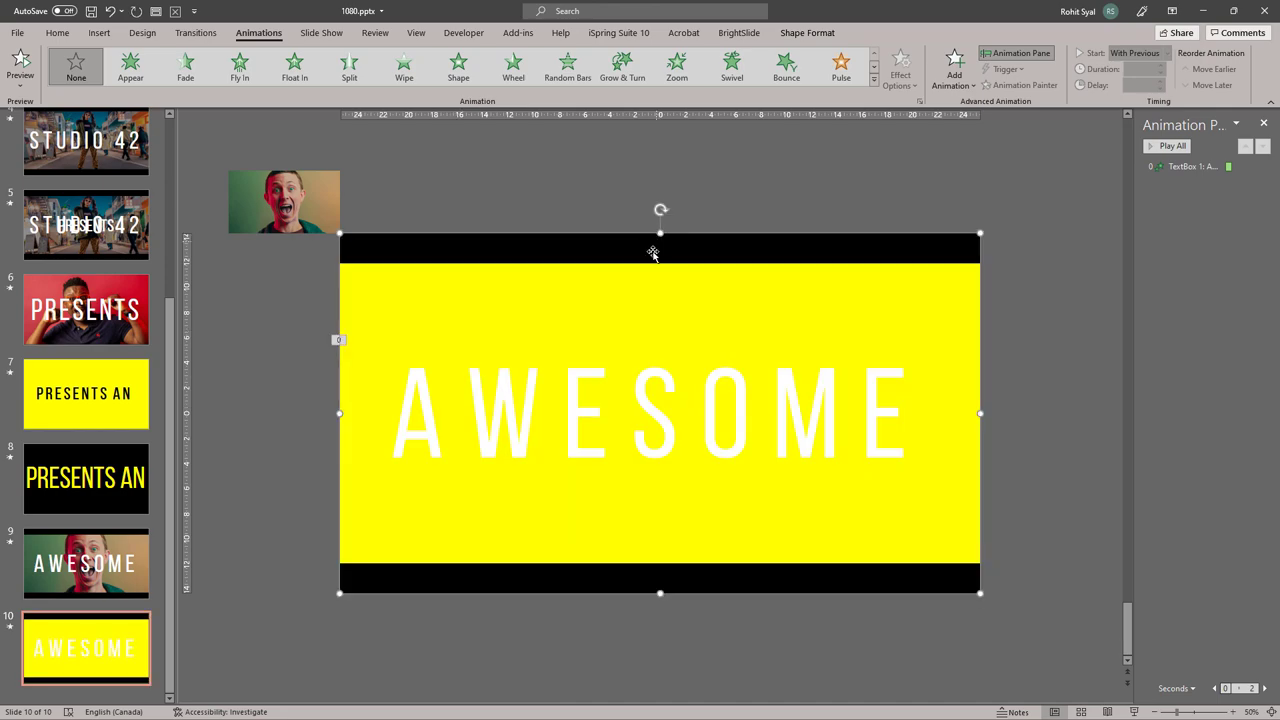
- Fill slide 10's yellow background rectangle with standard green
{"action": "left_click", "coordinate": [58, 33]}
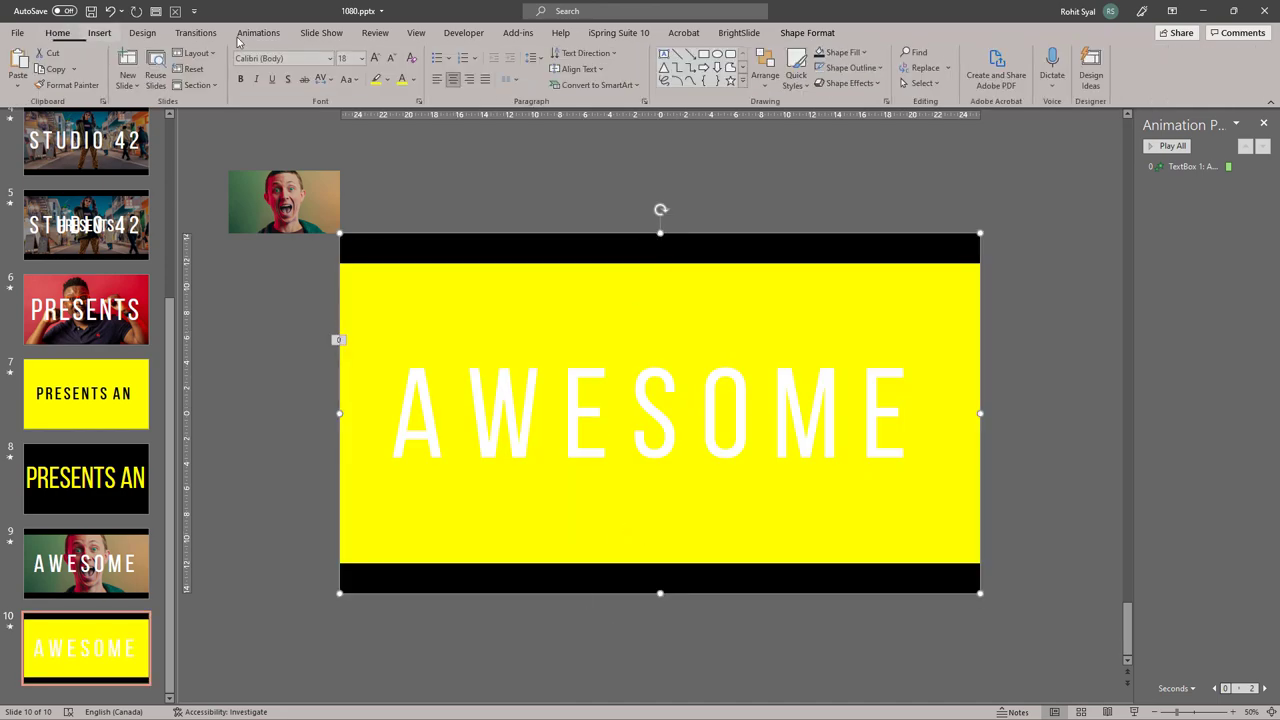
{"action": "left_click", "coordinate": [866, 52]}
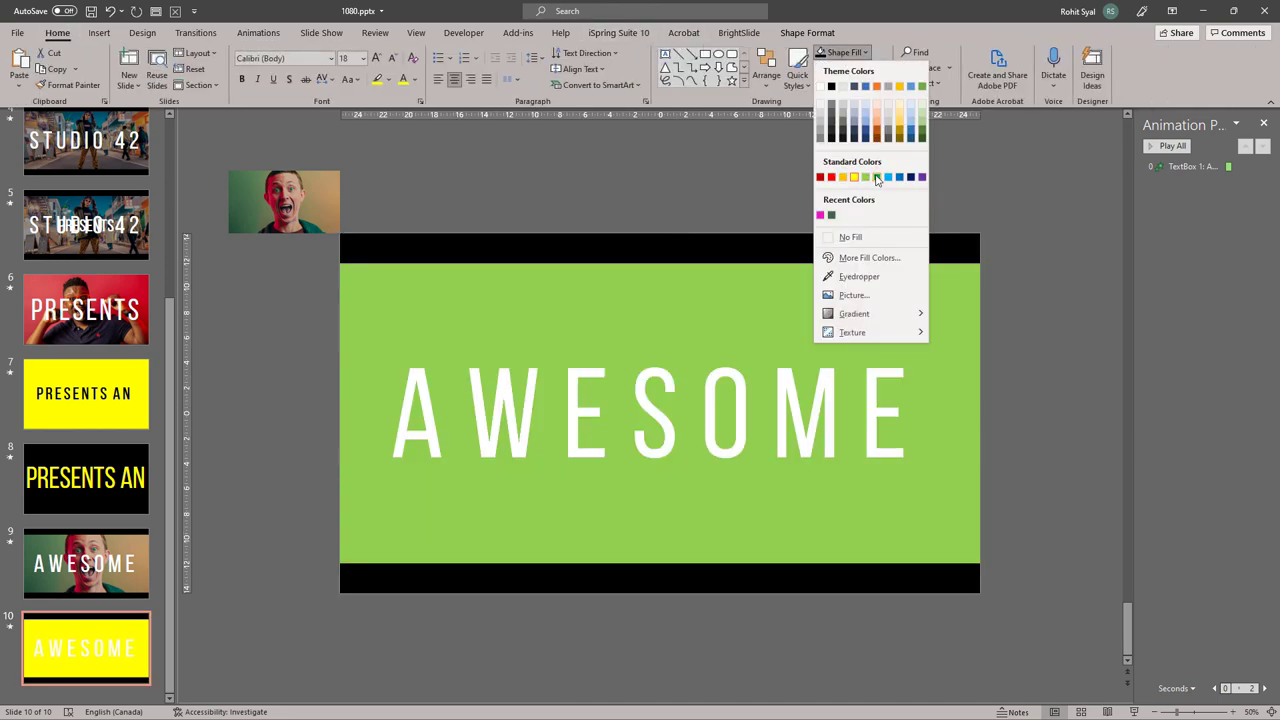
{"action": "left_click", "coordinate": [877, 177]}
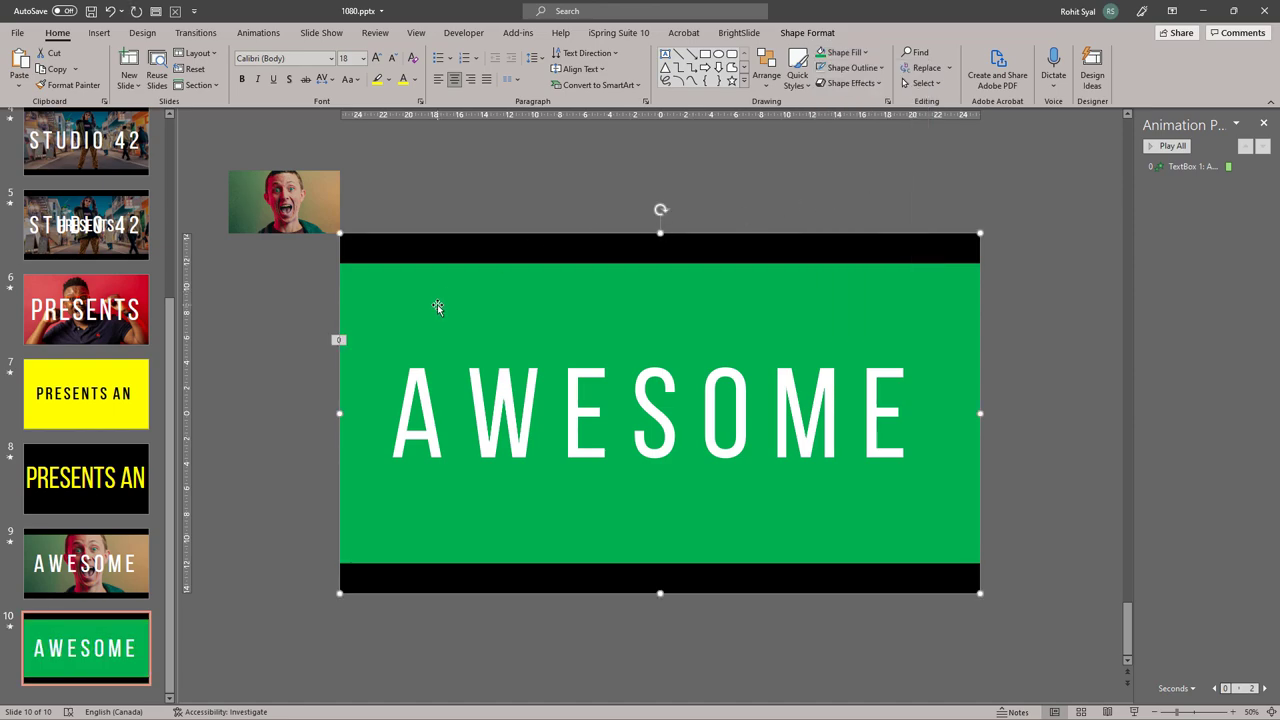
- Change the AWESOME text's animation on slide 10 to the Basic Swivel exit effect and preview it
{"action": "left_click", "coordinate": [503, 494]}
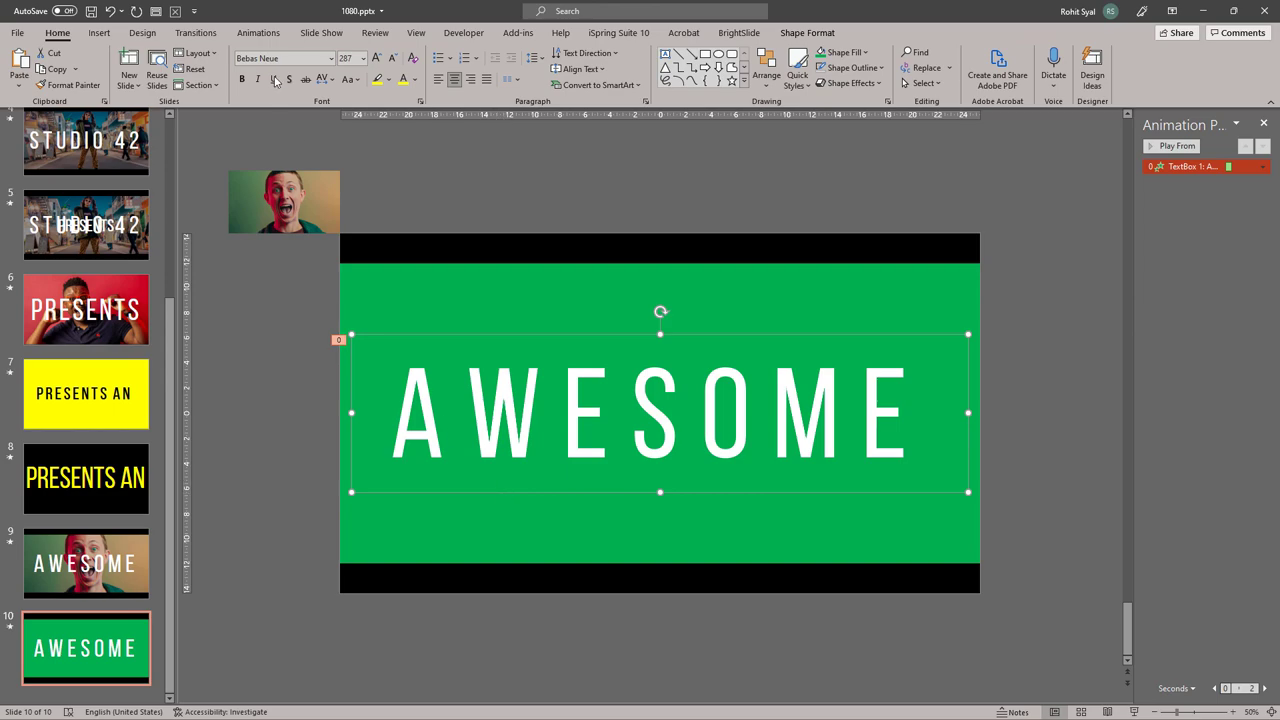
{"action": "left_click", "coordinate": [258, 32]}
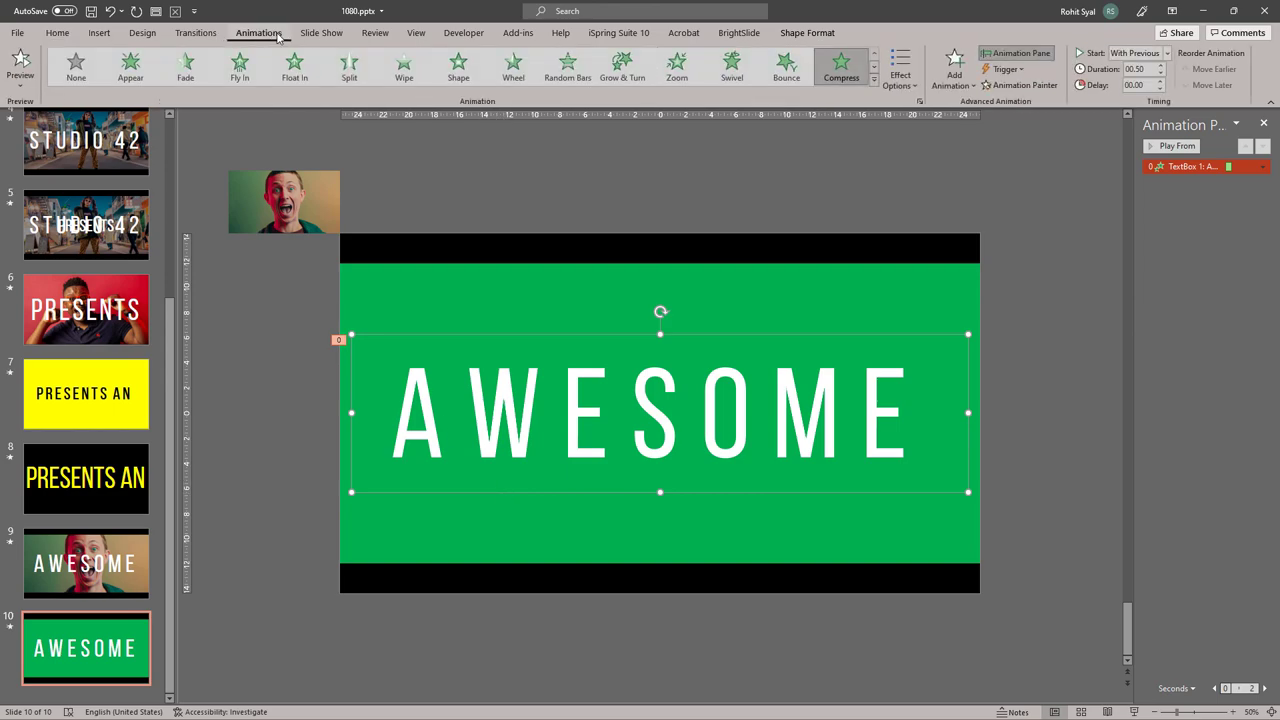
{"action": "left_click", "coordinate": [874, 80]}
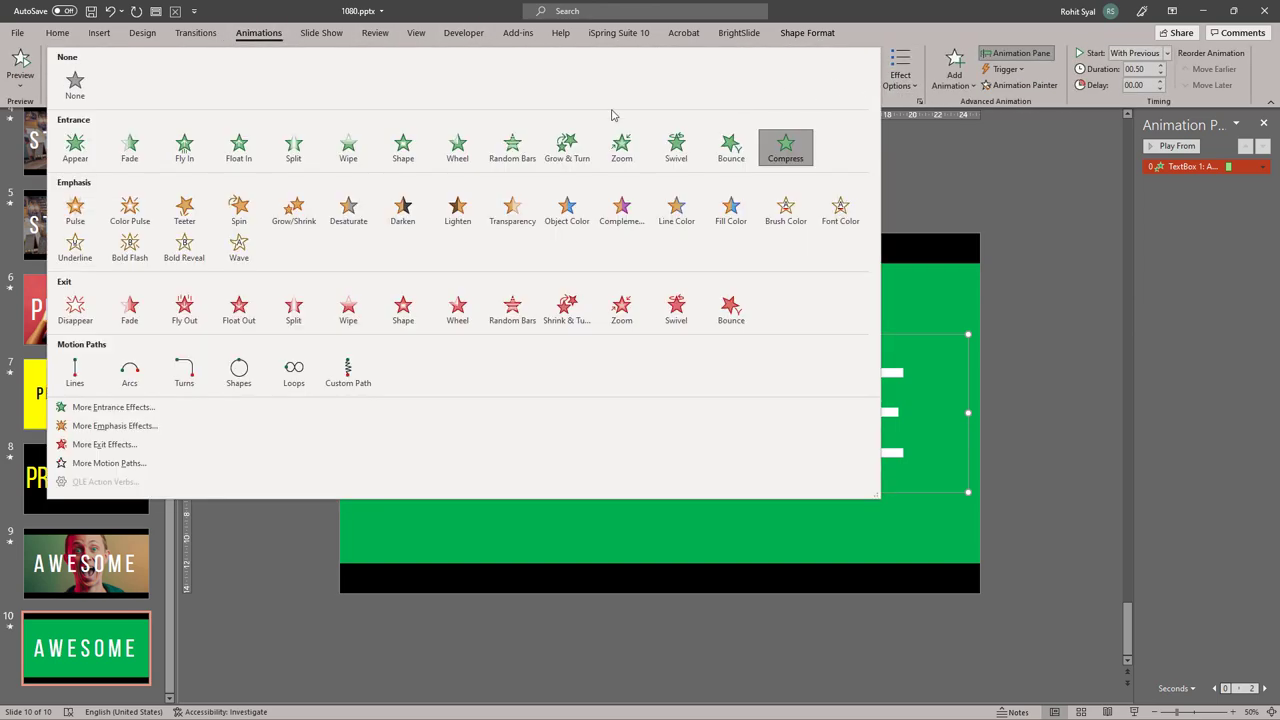
{"action": "left_click", "coordinate": [112, 444]}
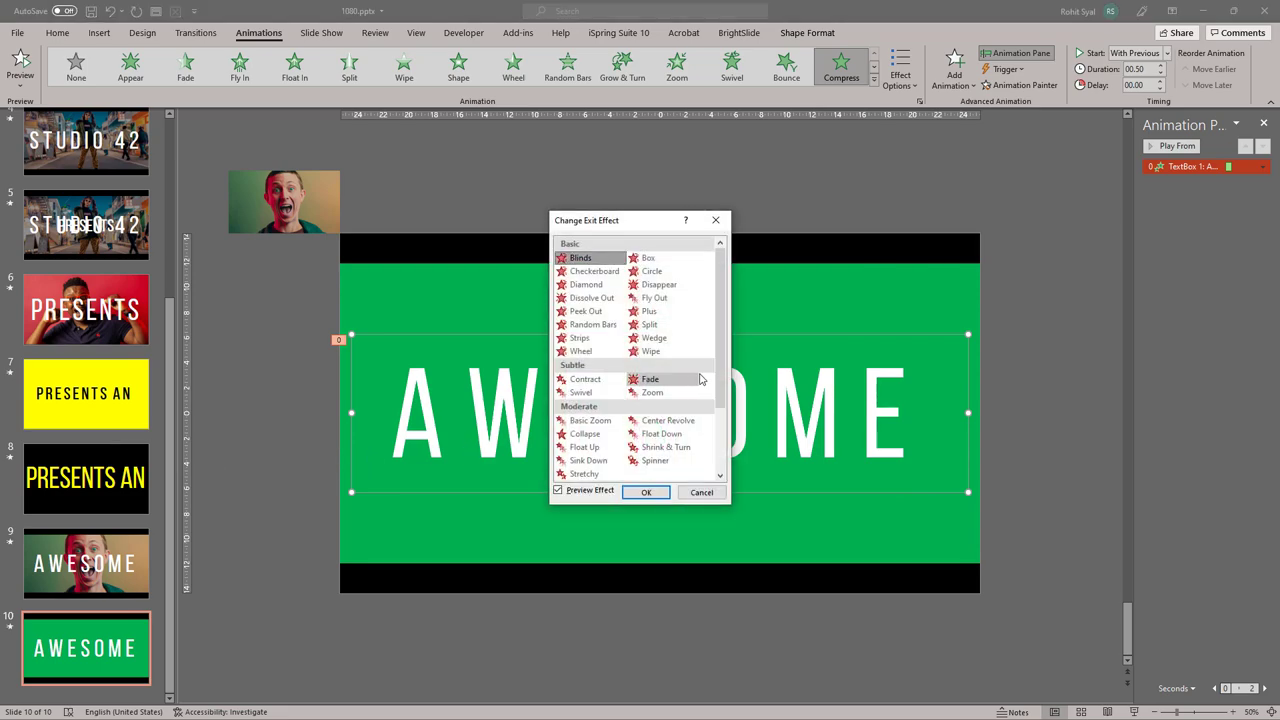
{"action": "left_click_drag", "start_coordinate": [720, 379], "coordinate": [710, 445]}
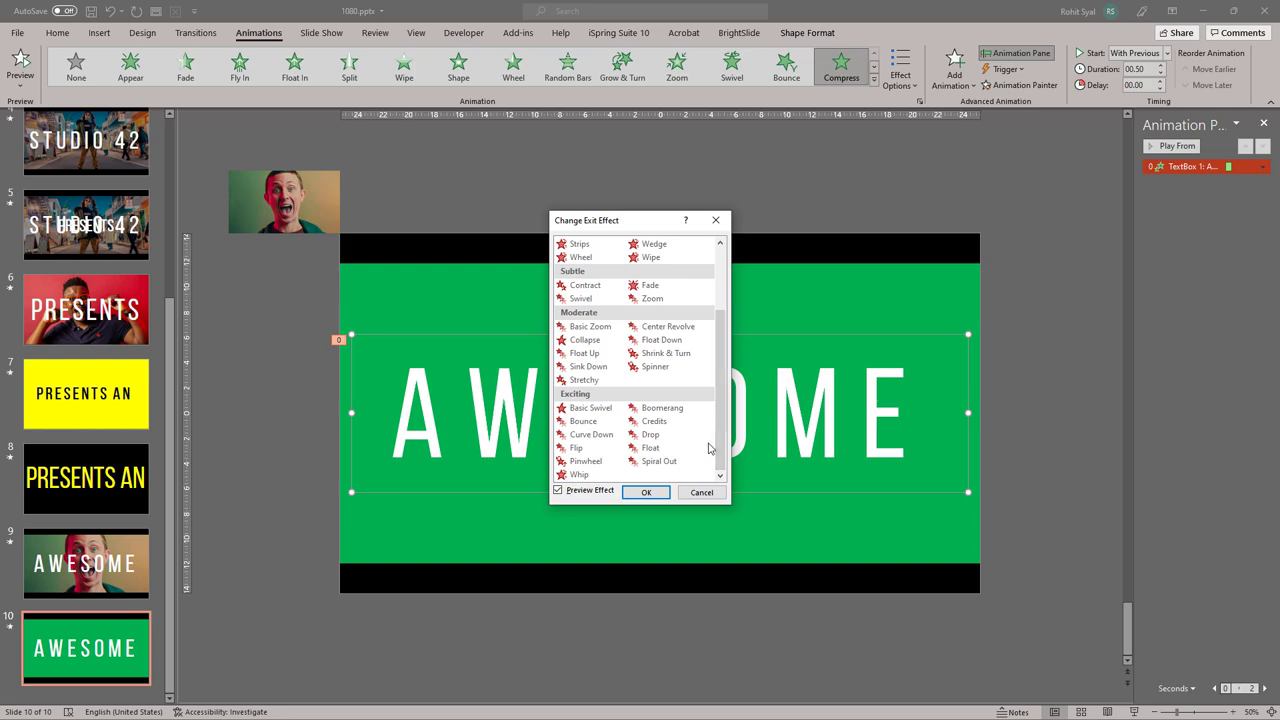
{"action": "left_click", "coordinate": [592, 411]}
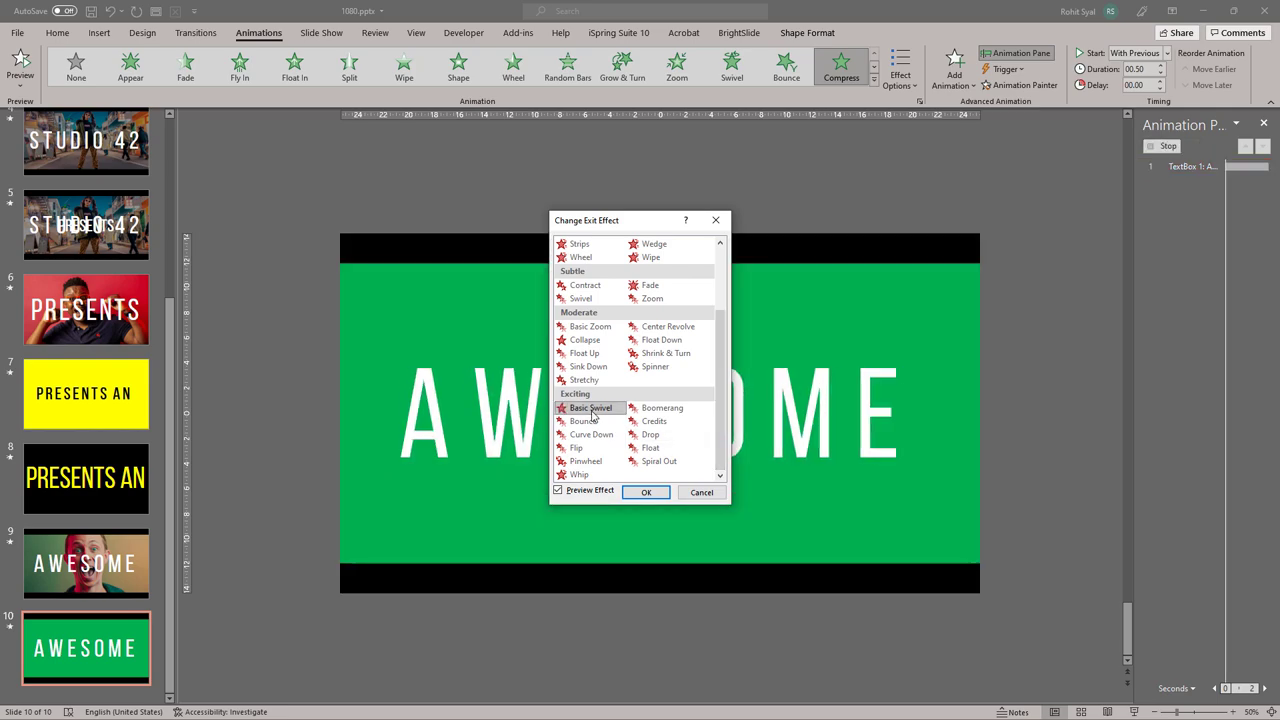
{"action": "left_click", "coordinate": [643, 492]}
{"action": "left_click", "coordinate": [1172, 147]}
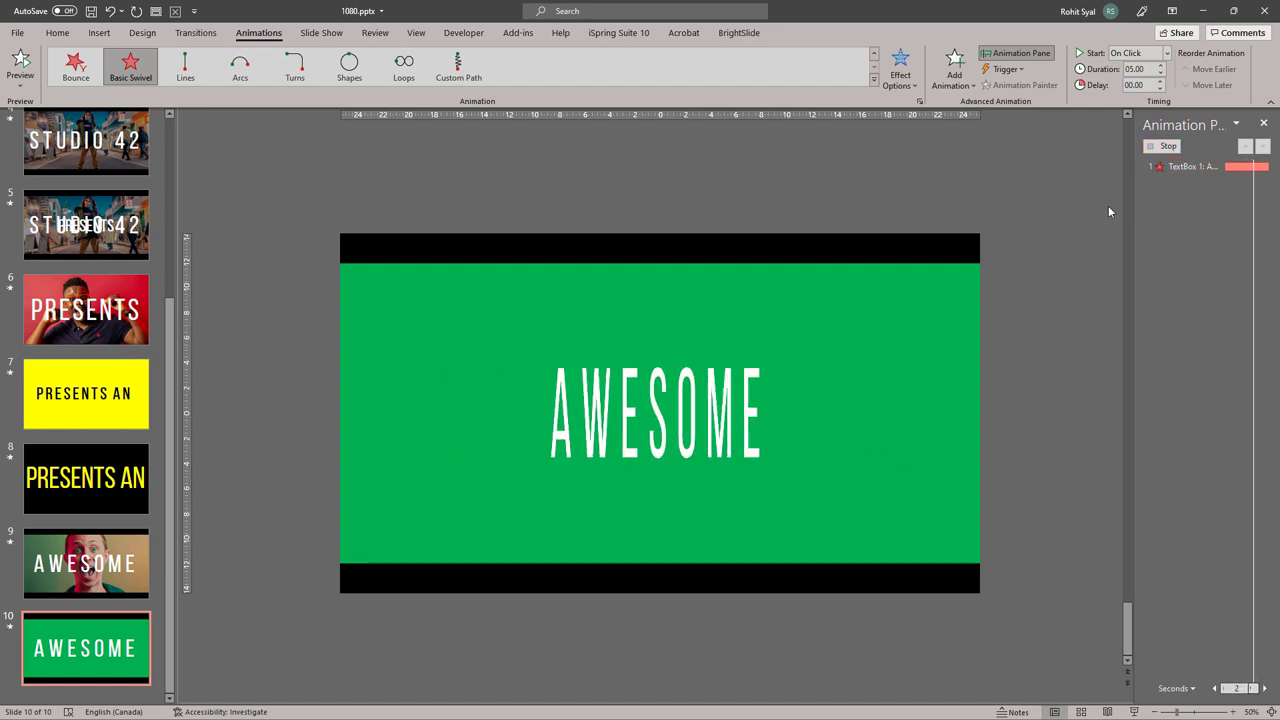
- Set the AWESOME text's Basic Swivel exit to animate by letter with a 0.25-second duration, and preview it
{"action": "right_click", "coordinate": [1196, 166]}
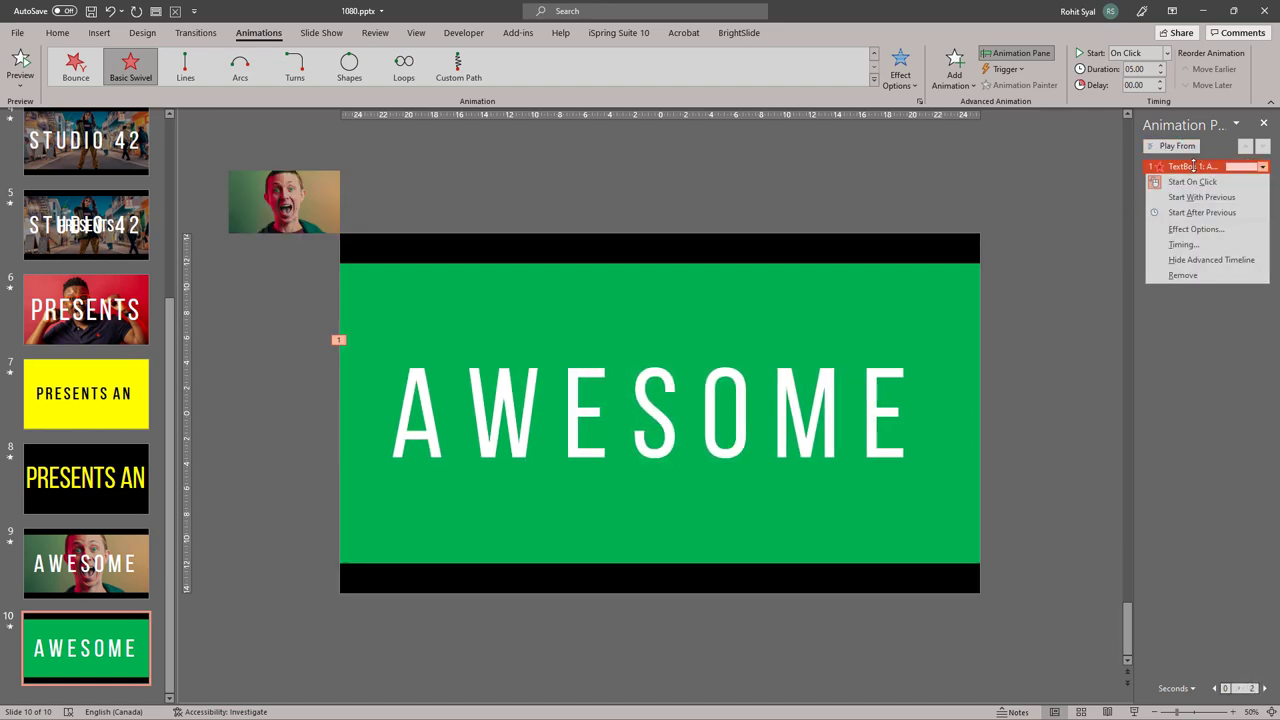
{"action": "left_click", "coordinate": [1189, 225]}
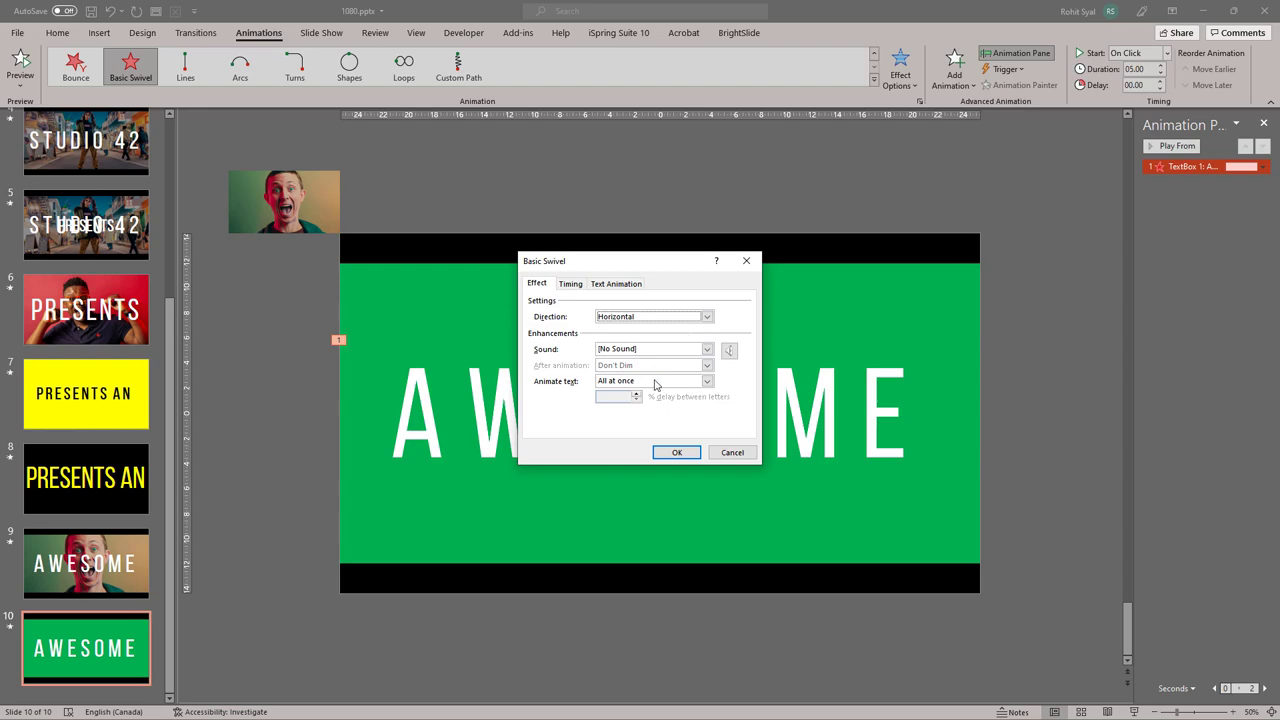
{"action": "left_click", "coordinate": [657, 382]}
{"action": "left_click", "coordinate": [640, 410]}
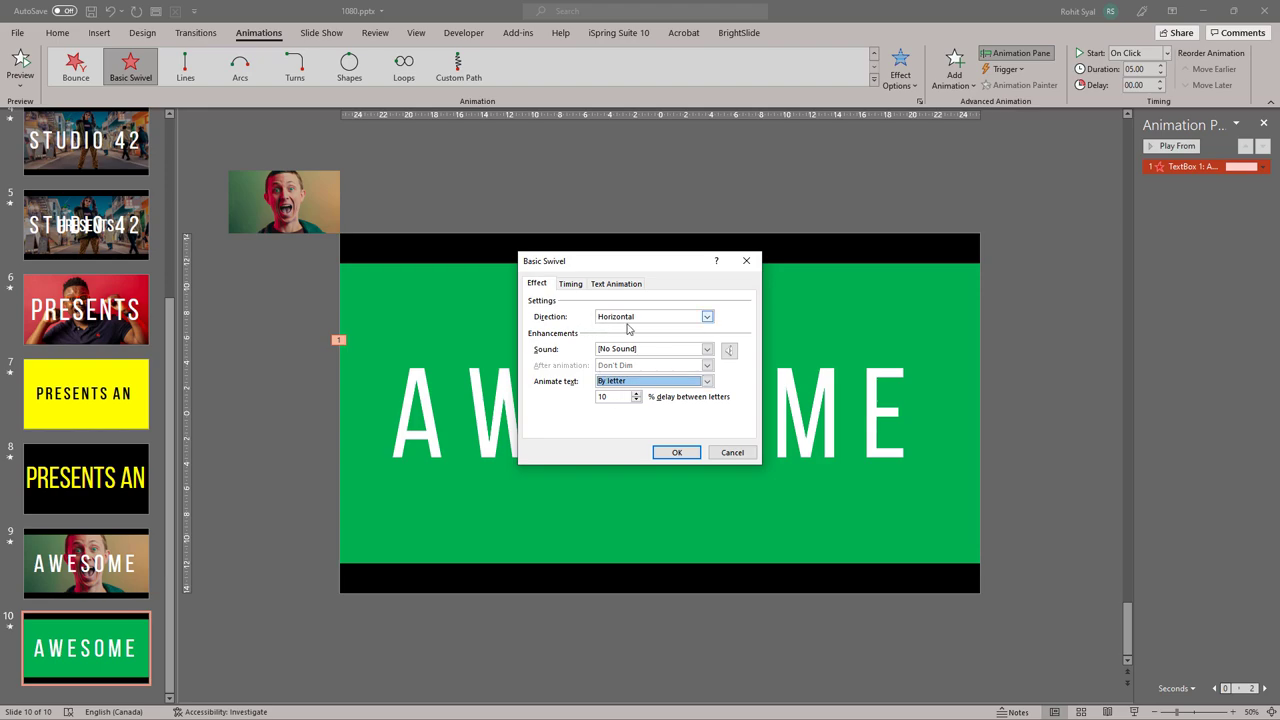
{"action": "left_click", "coordinate": [676, 452]}
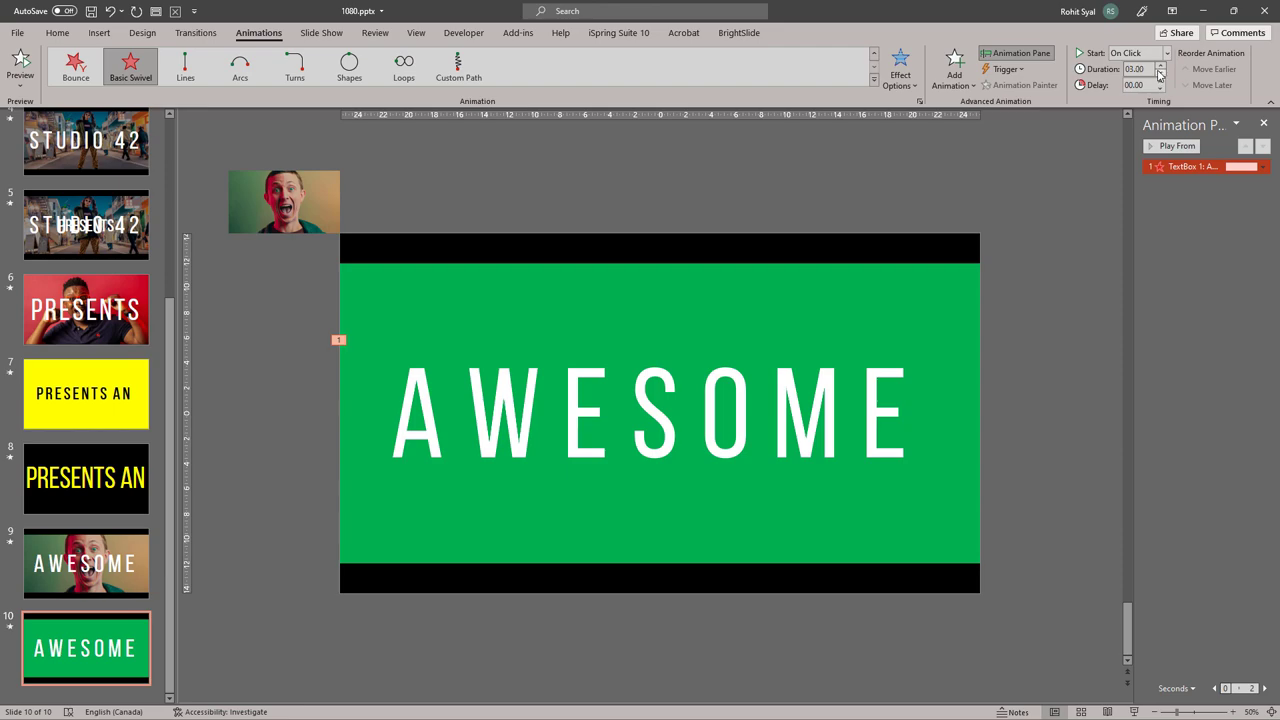
{"action": "left_click", "coordinate": [1175, 148]}
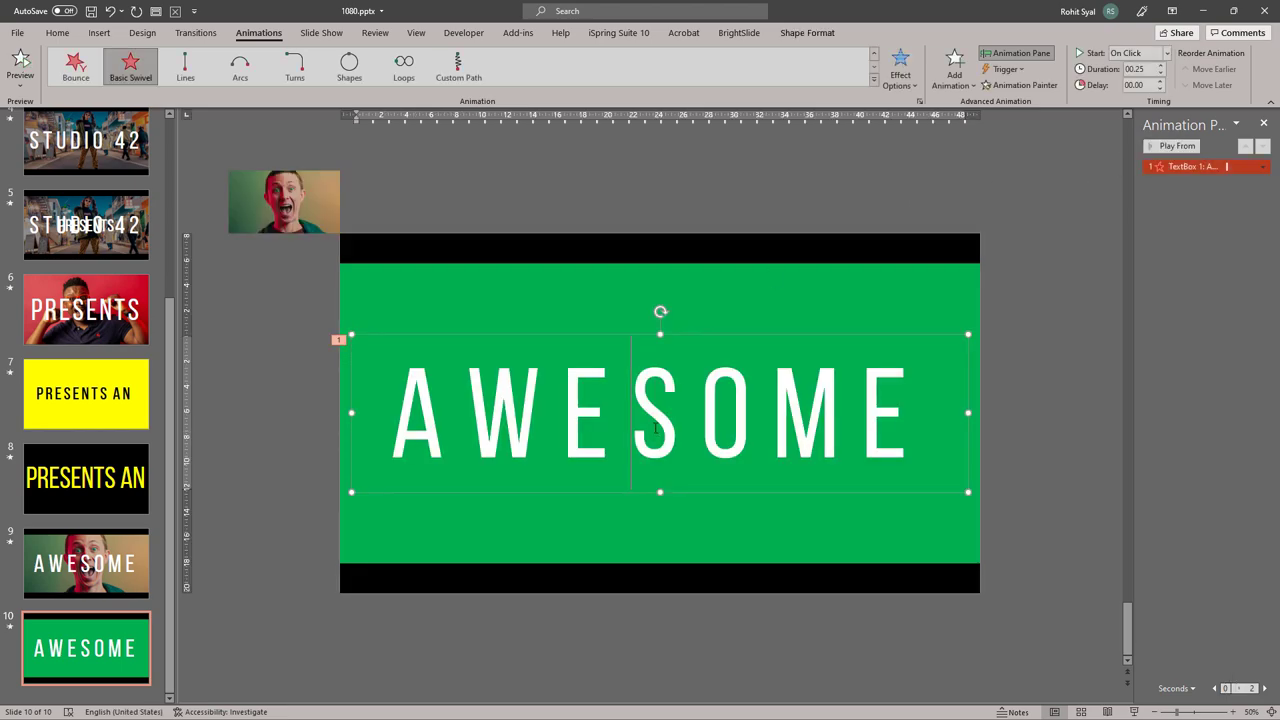
- After consulting slide 1's wording, duplicate slide 10's AWESOME text box, change the copy to DYNAMIC and align it over the original
{"action": "left_click", "coordinate": [595, 494]}
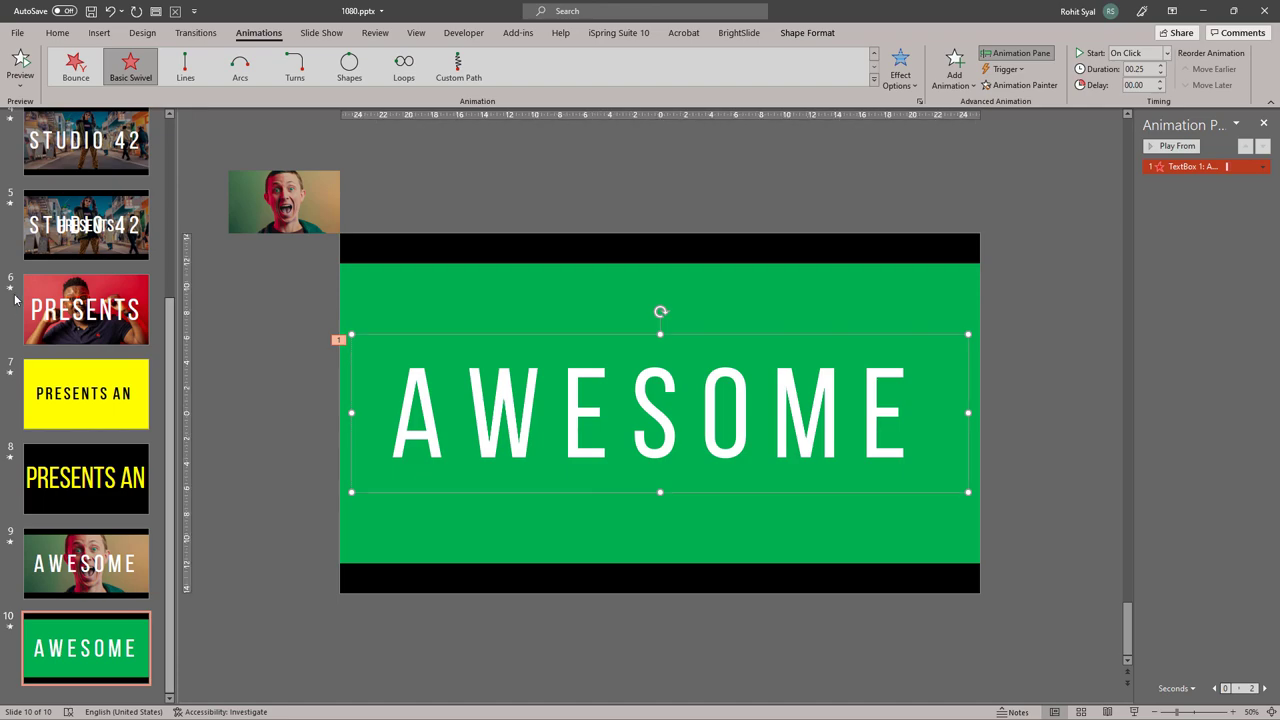
{"action": "scroll", "coordinate": [90, 300], "scroll_direction": "up", "scroll_amount": 10}
{"action": "left_click", "coordinate": [100, 180]}
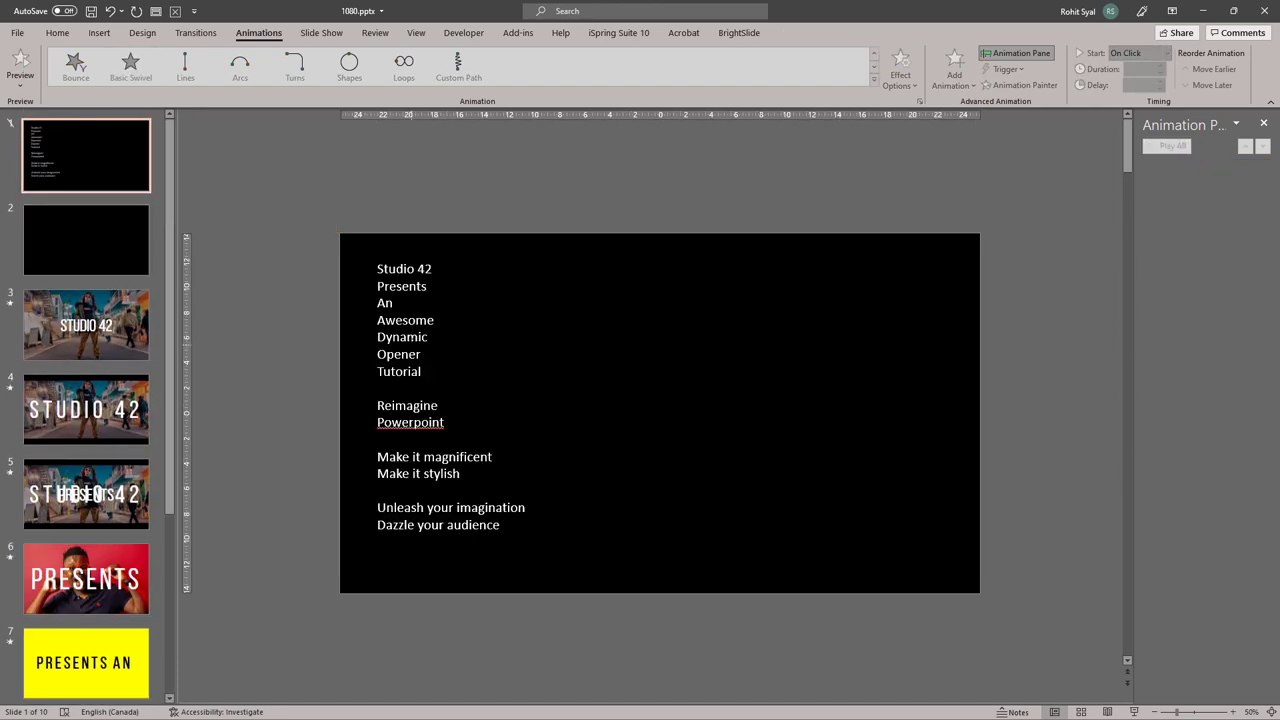
{"action": "scroll", "coordinate": [86, 400], "scroll_direction": "down", "scroll_amount": 10}
{"action": "left_click", "coordinate": [86, 648]}
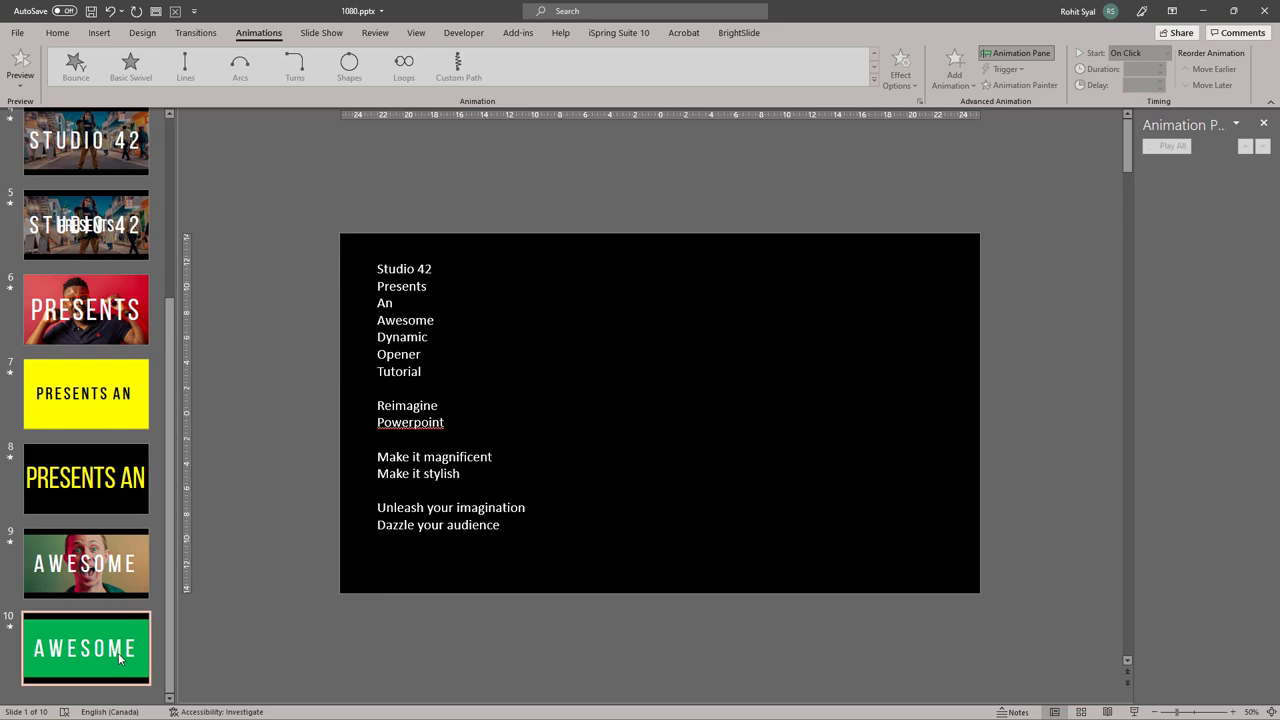
{"action": "left_click", "coordinate": [503, 491]}
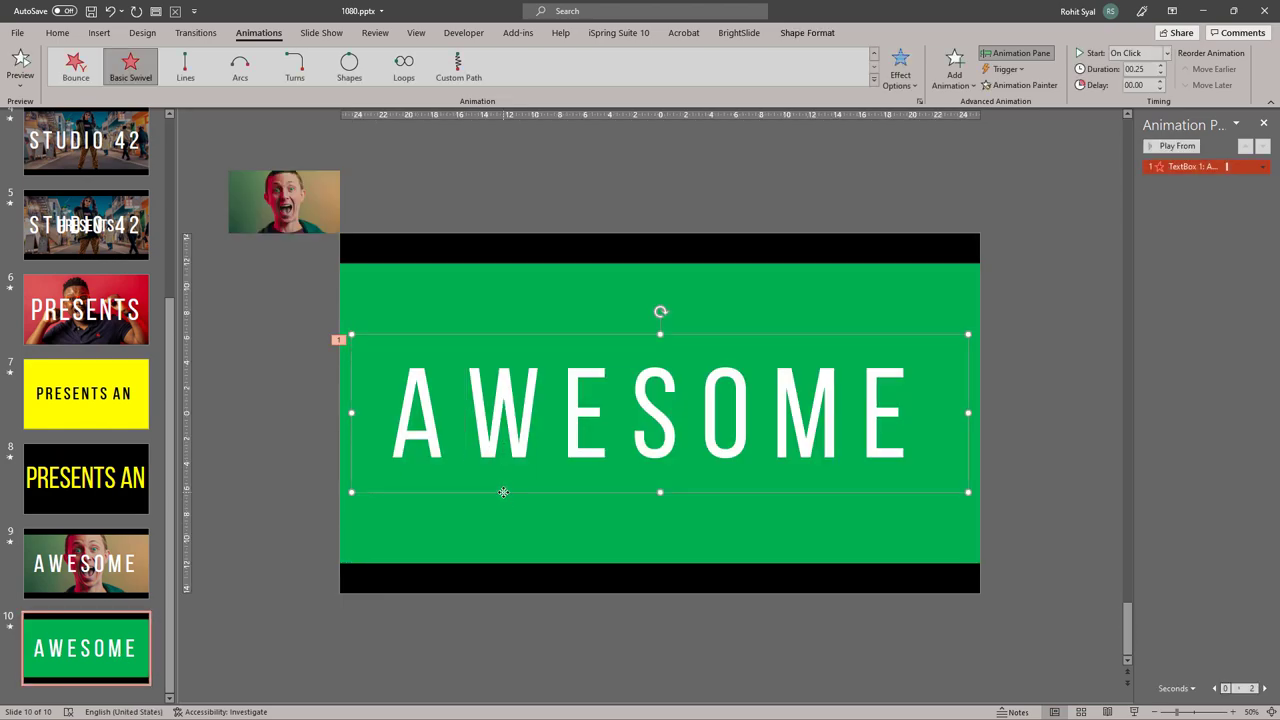
{"action": "left_click_drag", "start_coordinate": [503, 491], "coordinate": [505, 618]}
{"action": "double_click", "coordinate": [510, 578]}
{"action": "type", "text": "DYNAMIC"}
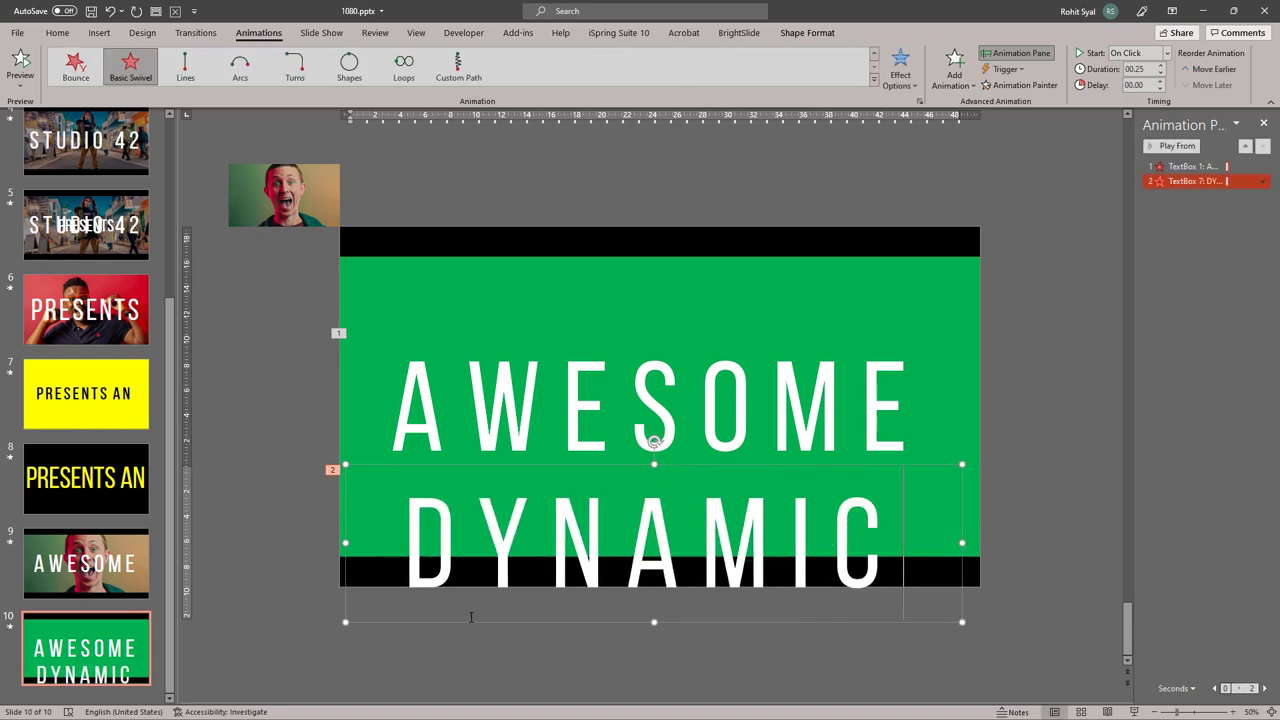
{"action": "left_click_drag", "start_coordinate": [472, 619], "coordinate": [480, 484]}
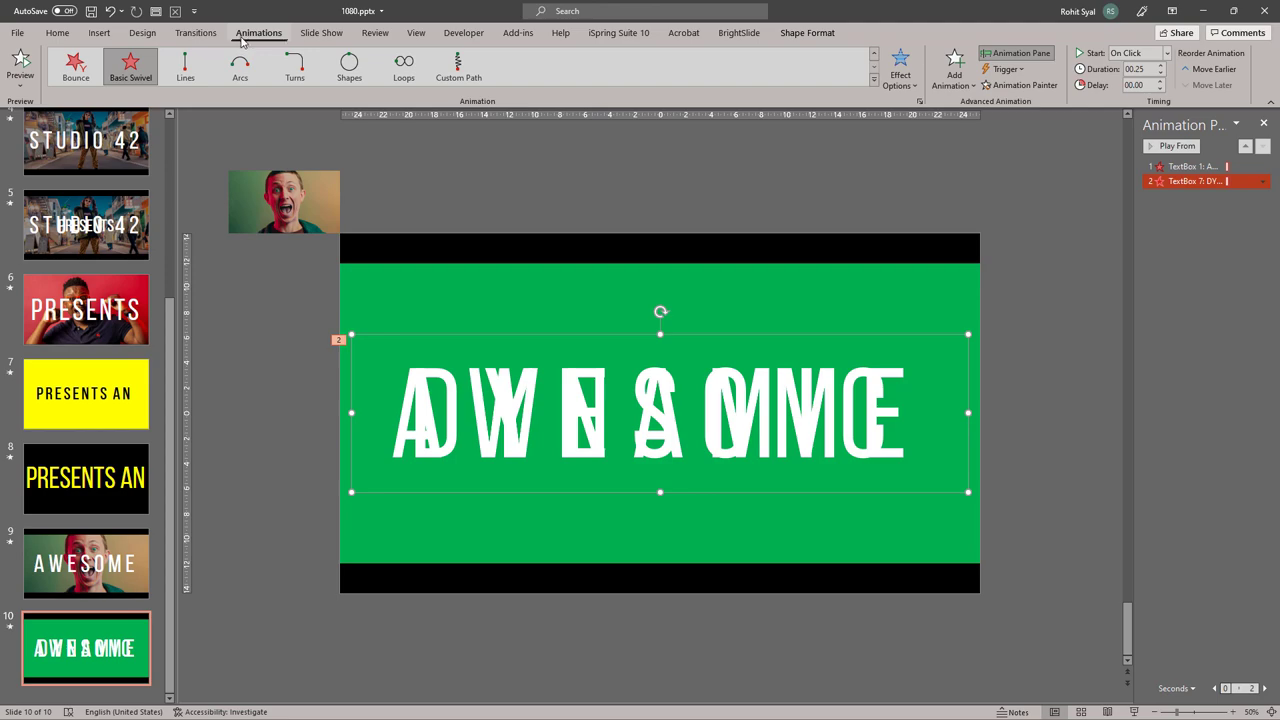
- Change the DYNAMIC text's animation to the Appear entrance, starting With Previous with a 0.25-second duration
{"action": "left_click", "coordinate": [874, 84]}
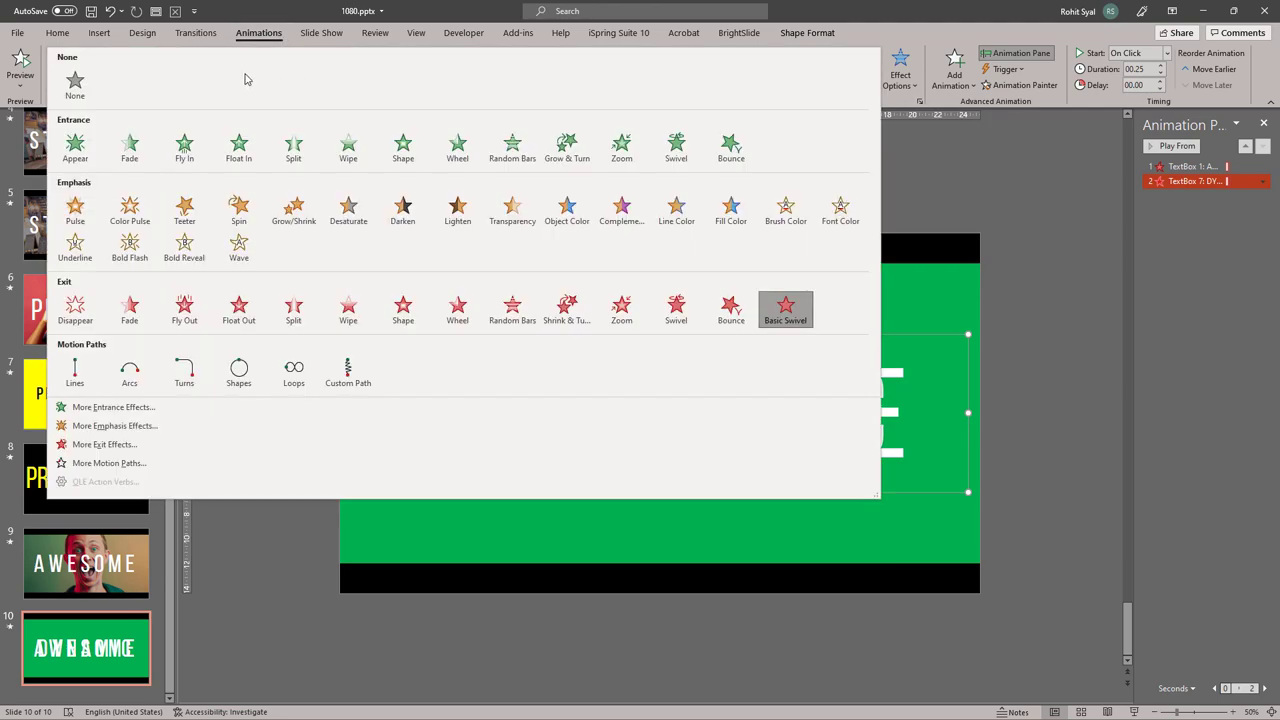
{"action": "left_click", "coordinate": [76, 145]}
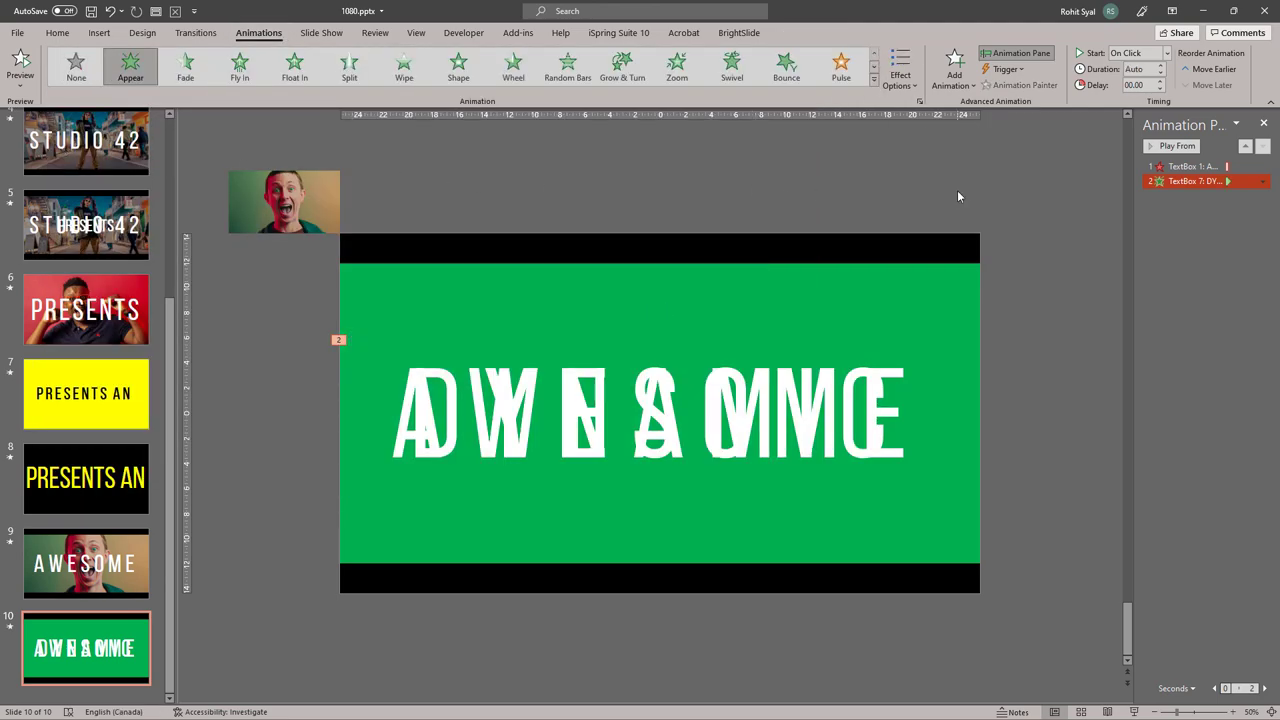
{"action": "right_click", "coordinate": [1147, 185]}
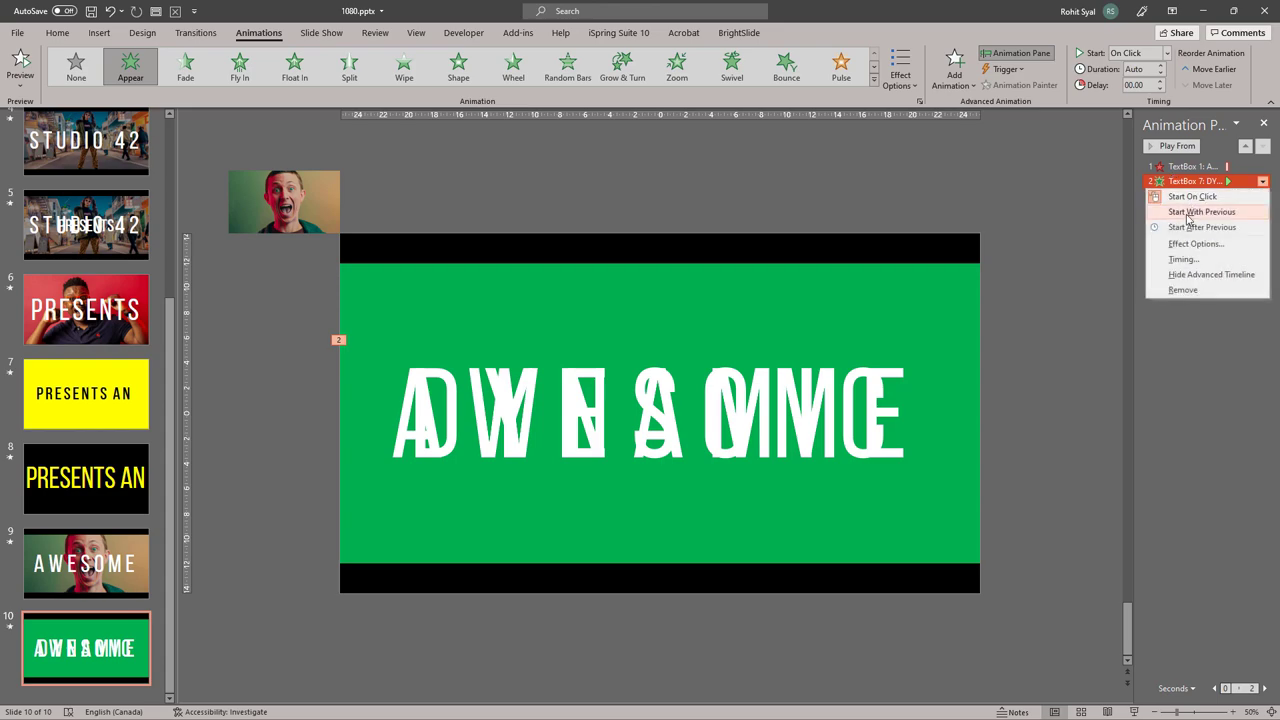
{"action": "left_click", "coordinate": [1200, 212]}
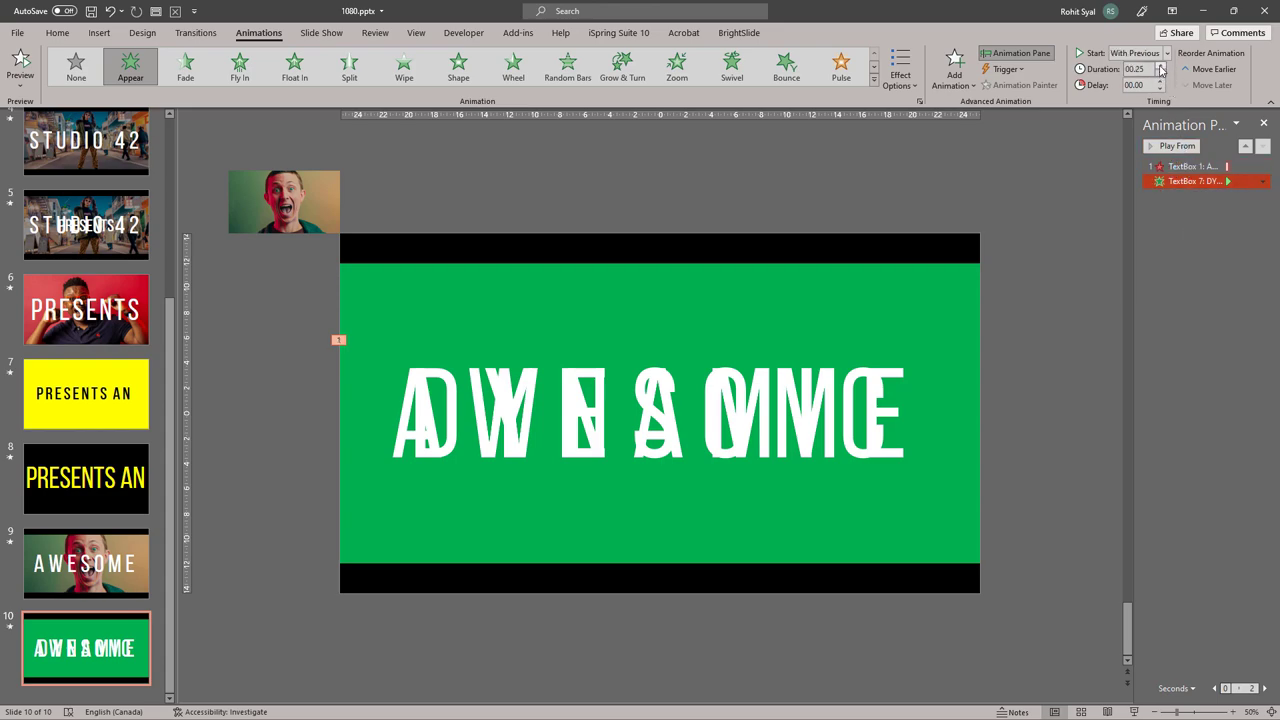
- Set the AWESOME text's Basic Swivel exit to start With Previous and preview all of slide 10's animations
{"action": "left_click", "coordinate": [1180, 168]}
{"action": "right_click", "coordinate": [1180, 168]}
{"action": "left_click", "coordinate": [1200, 197]}
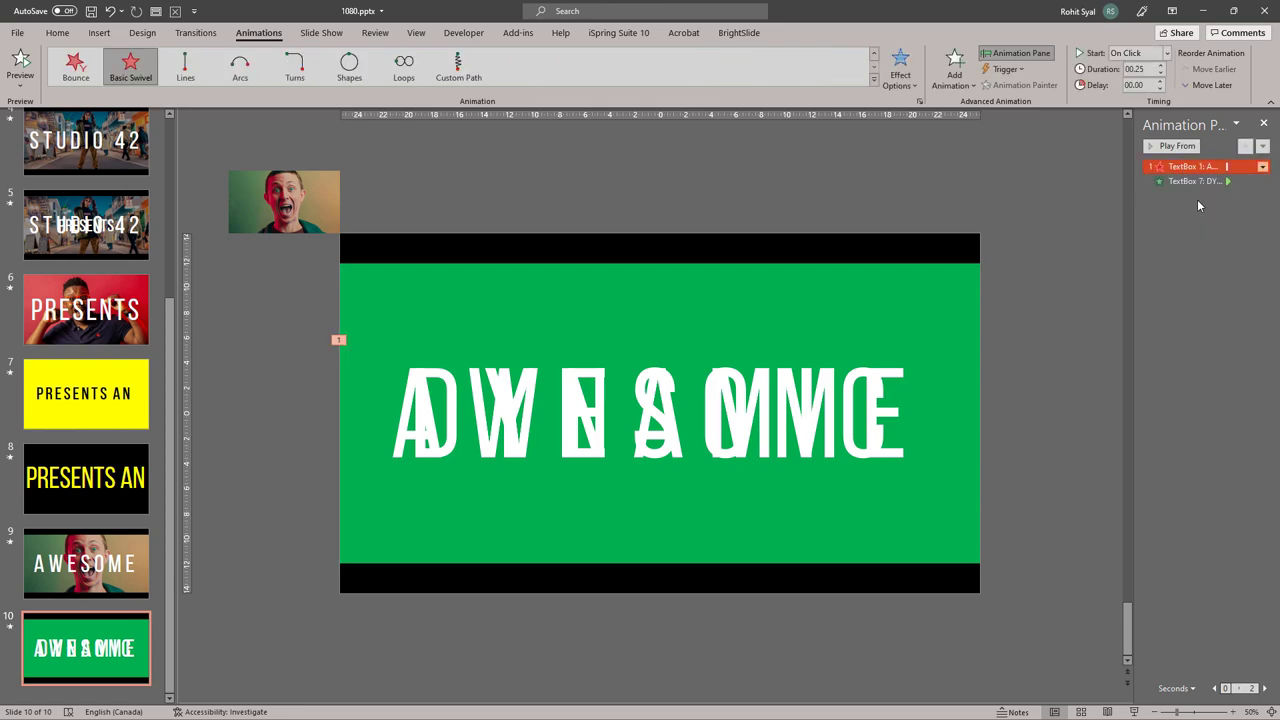
{"action": "left_click", "coordinate": [1167, 146]}
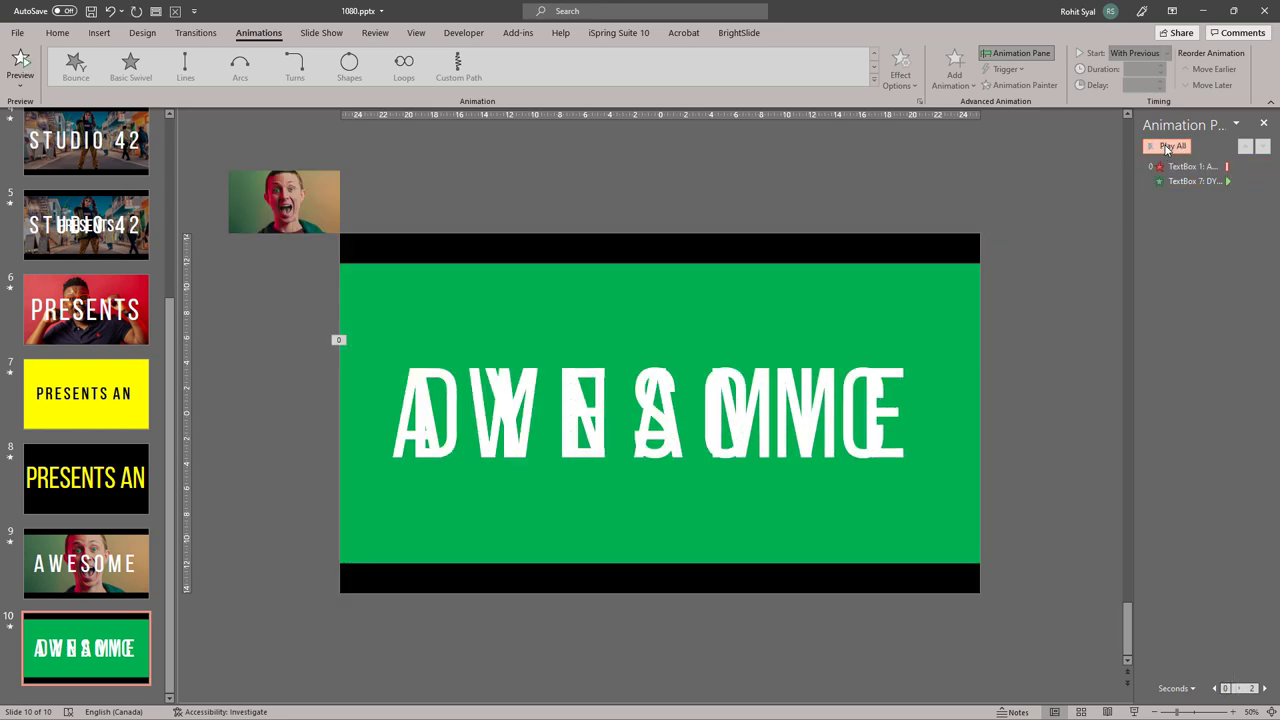
{"action": "left_click", "coordinate": [1166, 146]}
{"action": "left_click", "coordinate": [1166, 146]}
- Copy slide 10's green rectangle onto slide 9, shrink it and park it just outside the slide's lower-right edge
{"action": "left_click", "coordinate": [561, 332]}
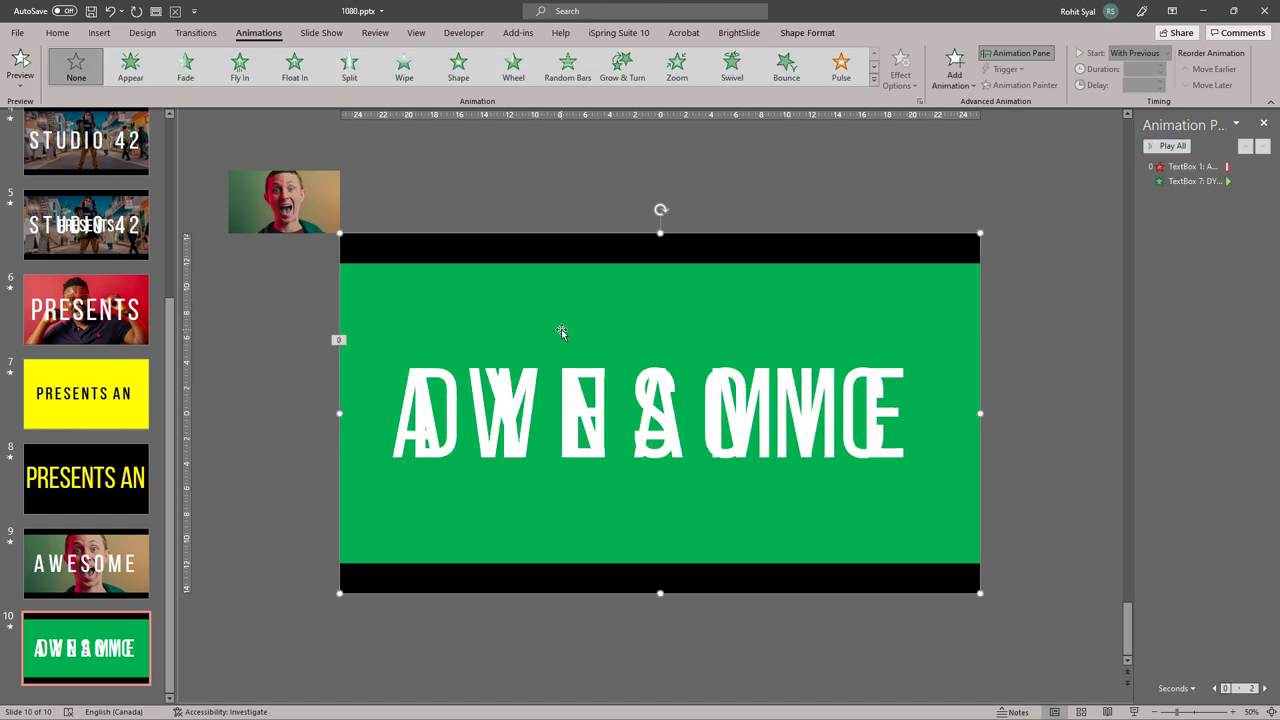
{"action": "left_click", "coordinate": [100, 565]}
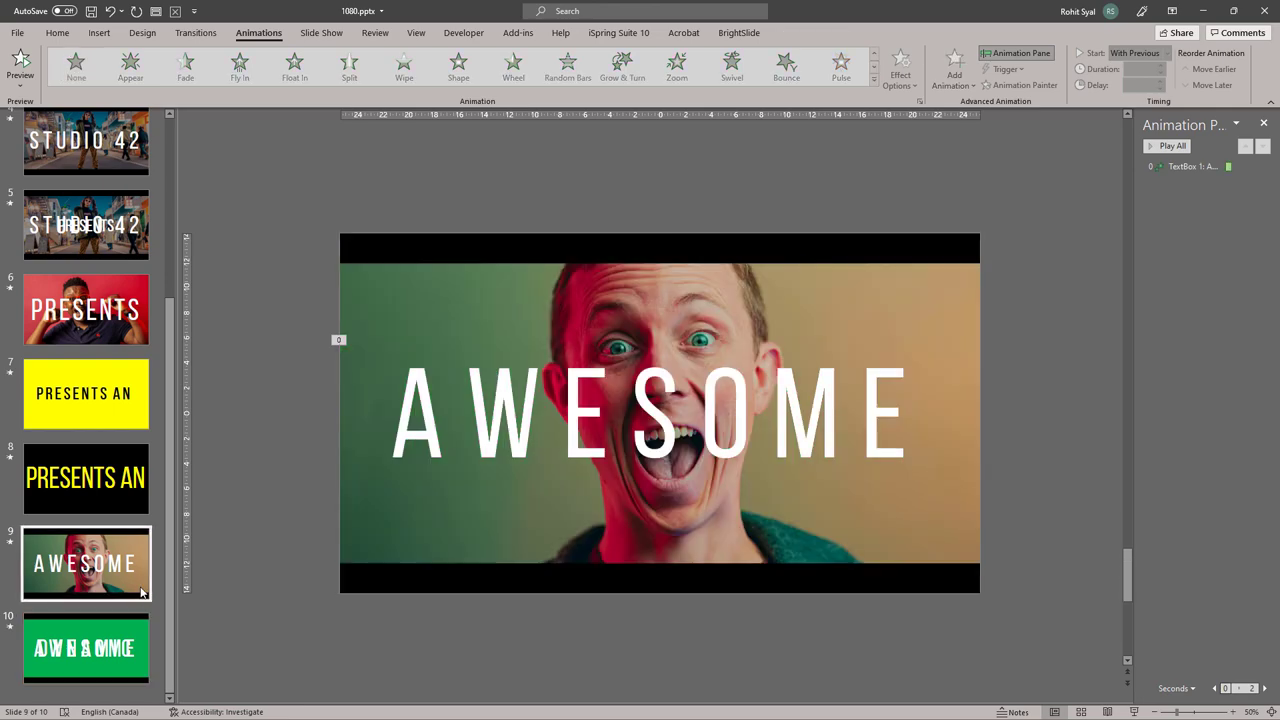
{"action": "key", "text": "ctrl+v"}
{"action": "left_click_drag", "start_coordinate": [345, 240], "coordinate": [887, 544]}
{"action": "left_click_drag", "start_coordinate": [945, 587], "coordinate": [1037, 551]}
{"action": "left_click", "coordinate": [1022, 641]}
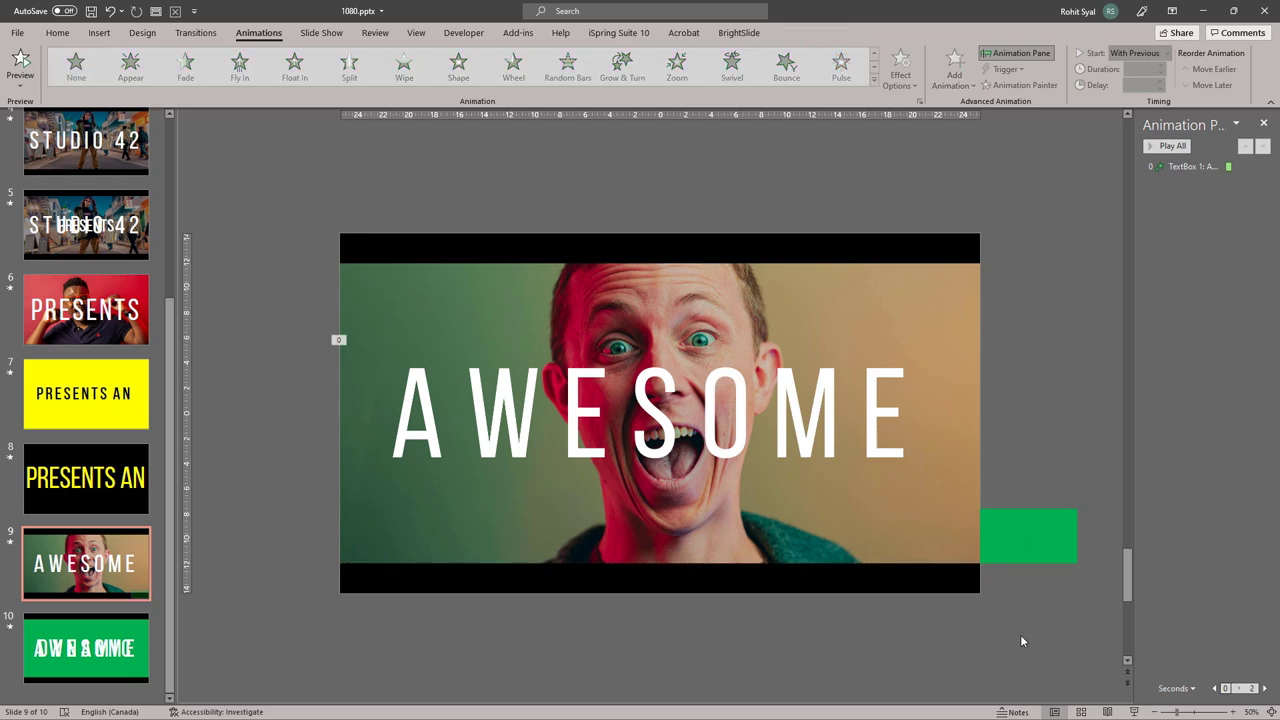
- Apply the Morph transition to slides 10 and 9, with a 0.50-second duration on slide 10
{"action": "left_click", "coordinate": [86, 648]}
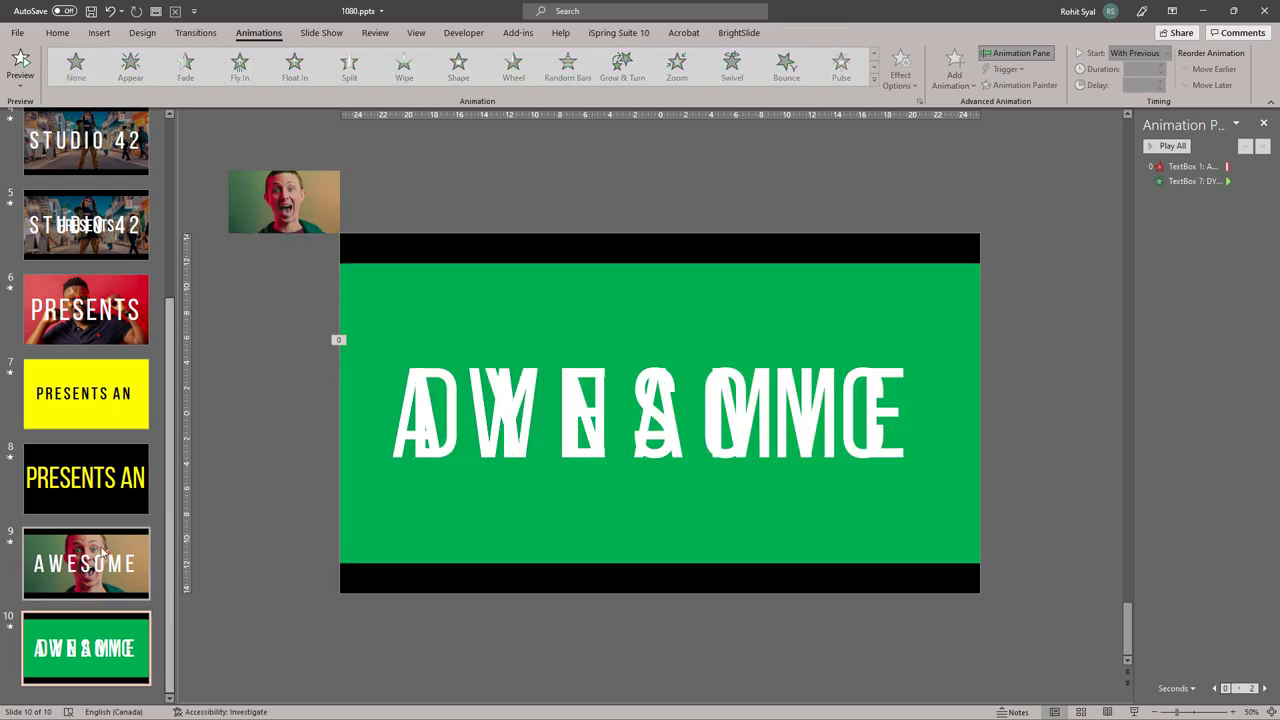
{"action": "left_click", "coordinate": [197, 33]}
{"action": "left_click", "coordinate": [131, 70]}
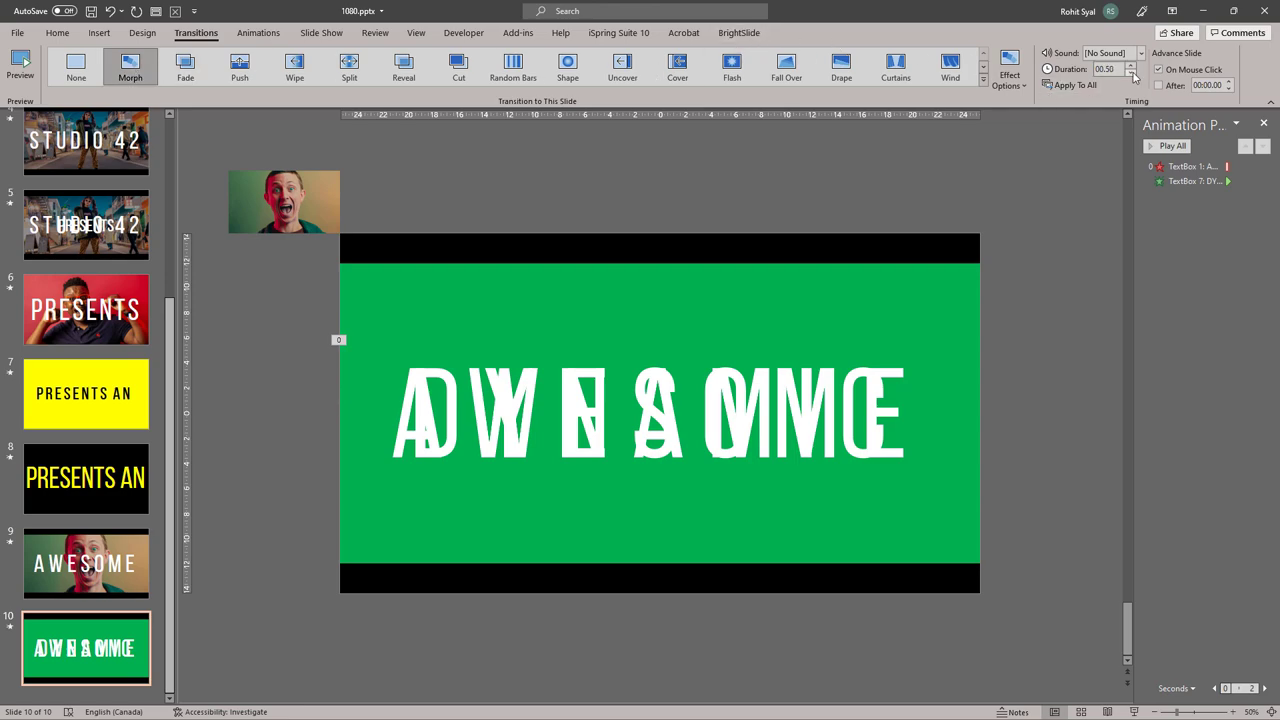
{"action": "left_click", "coordinate": [119, 573]}
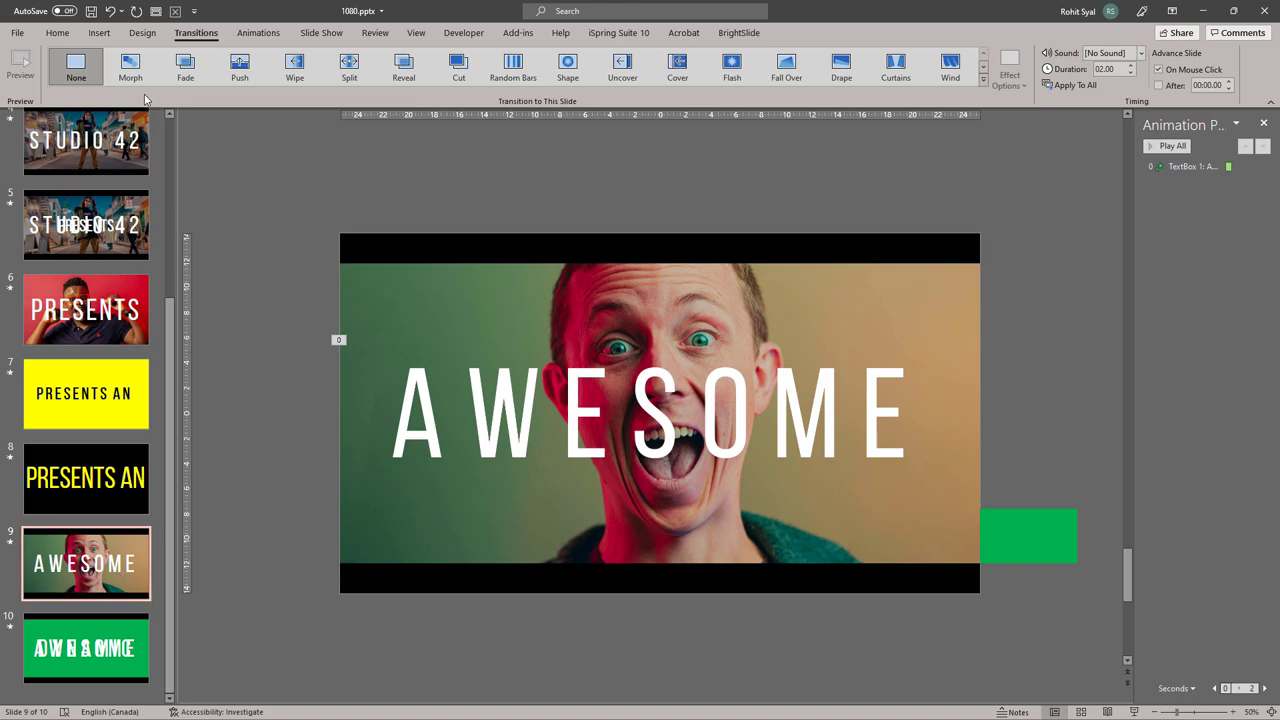
{"action": "left_click", "coordinate": [132, 72]}
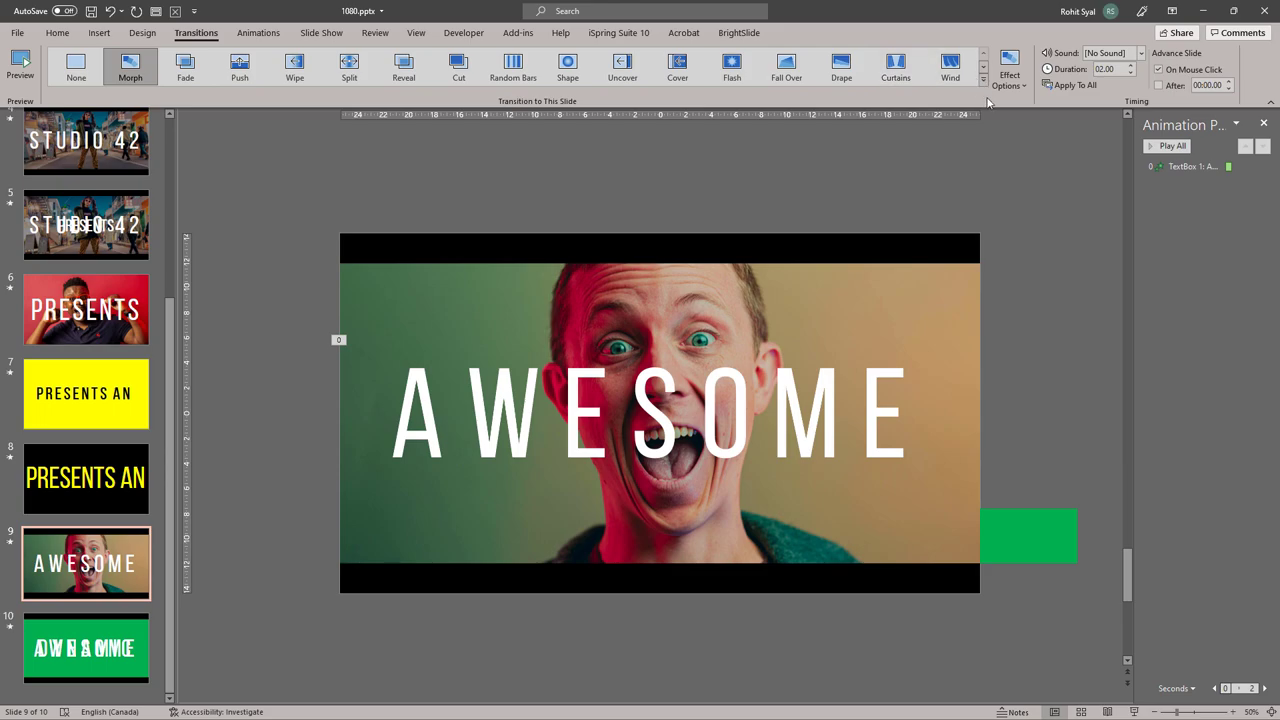
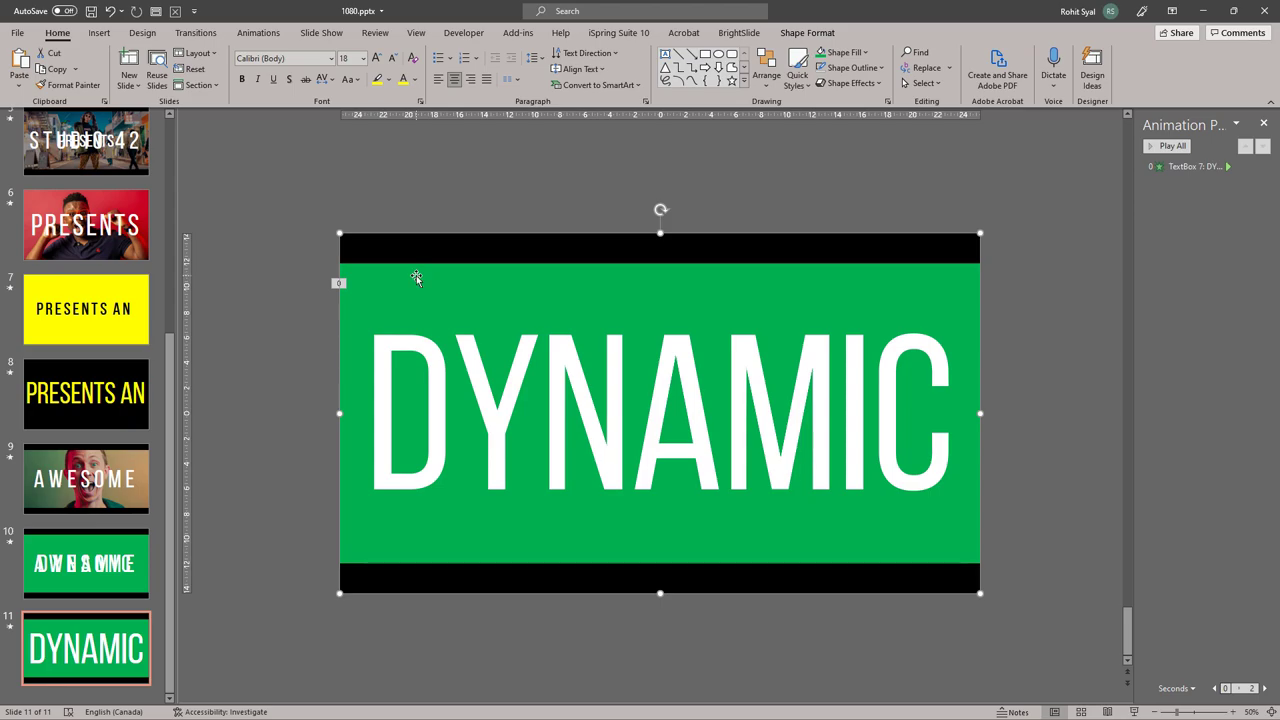
- Replace slide 11's green rectangle with the photo of the woman in sunglasses, cropped to 16:9 and filling the slide
{"action": "key", "text": "Delete"}
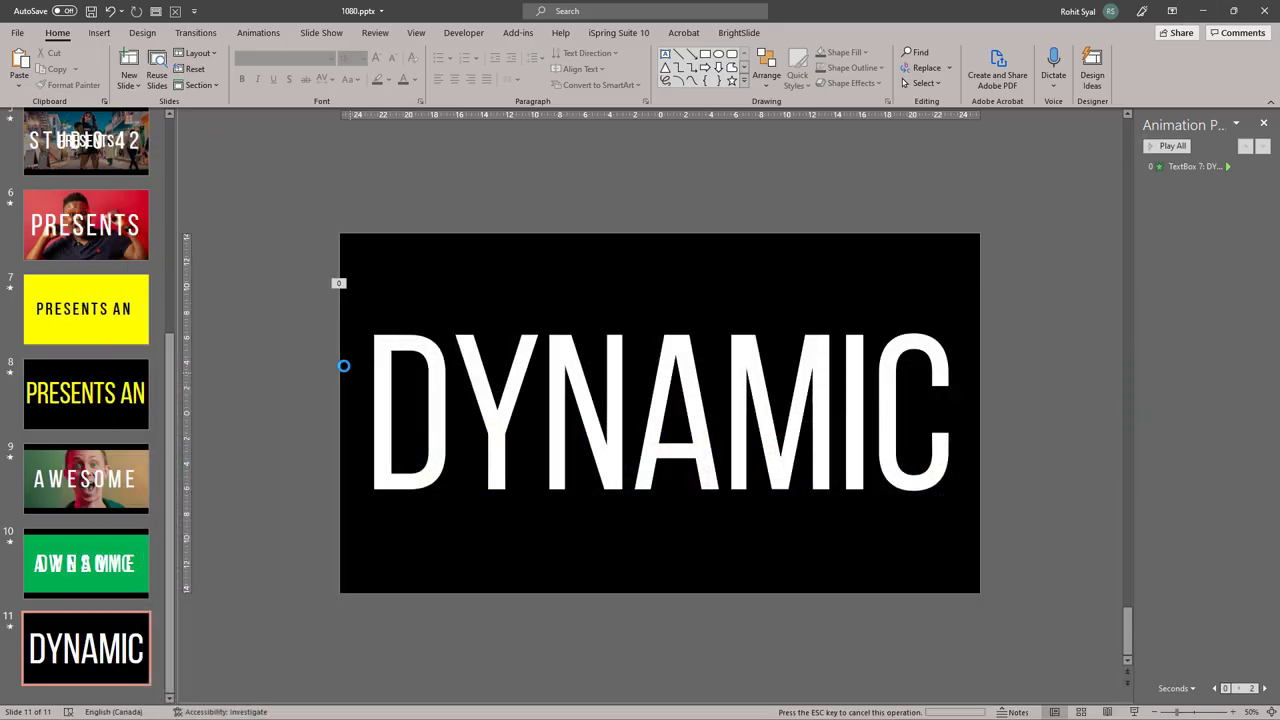
{"action": "left_click", "coordinate": [1137, 86]}
{"action": "mouse_move", "coordinate": [1178, 145]}
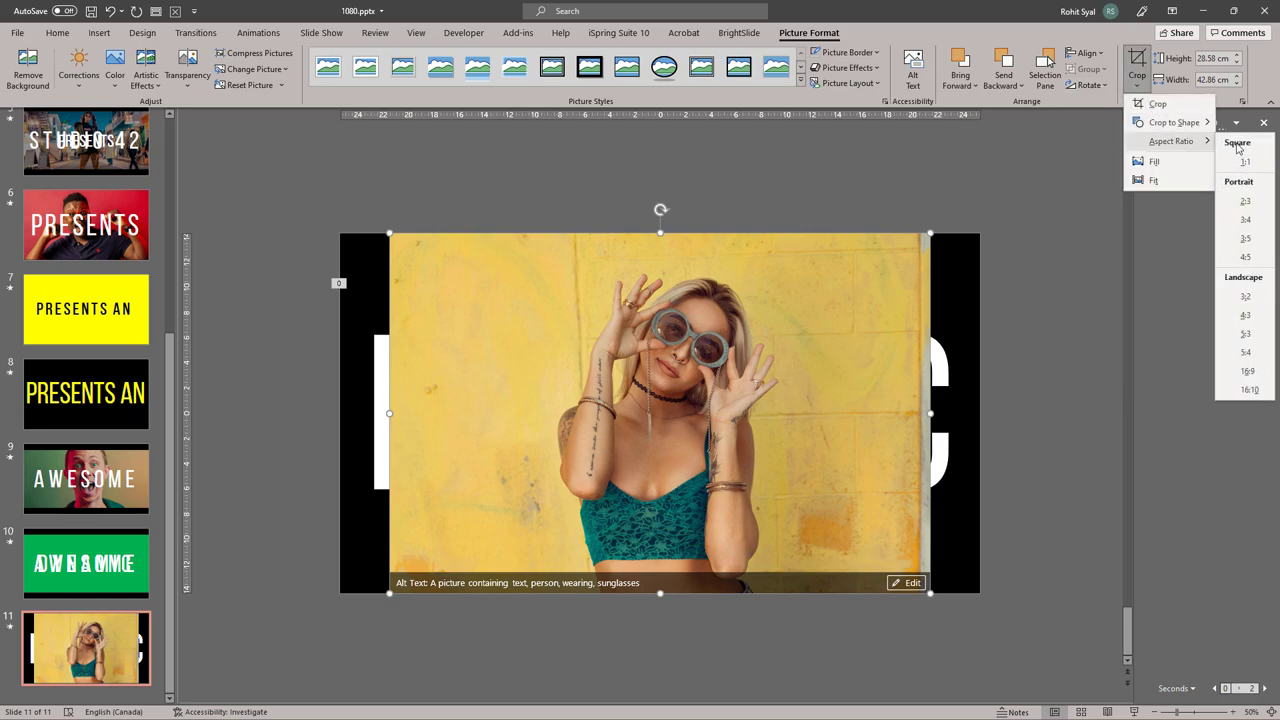
{"action": "left_click", "coordinate": [1249, 371]}
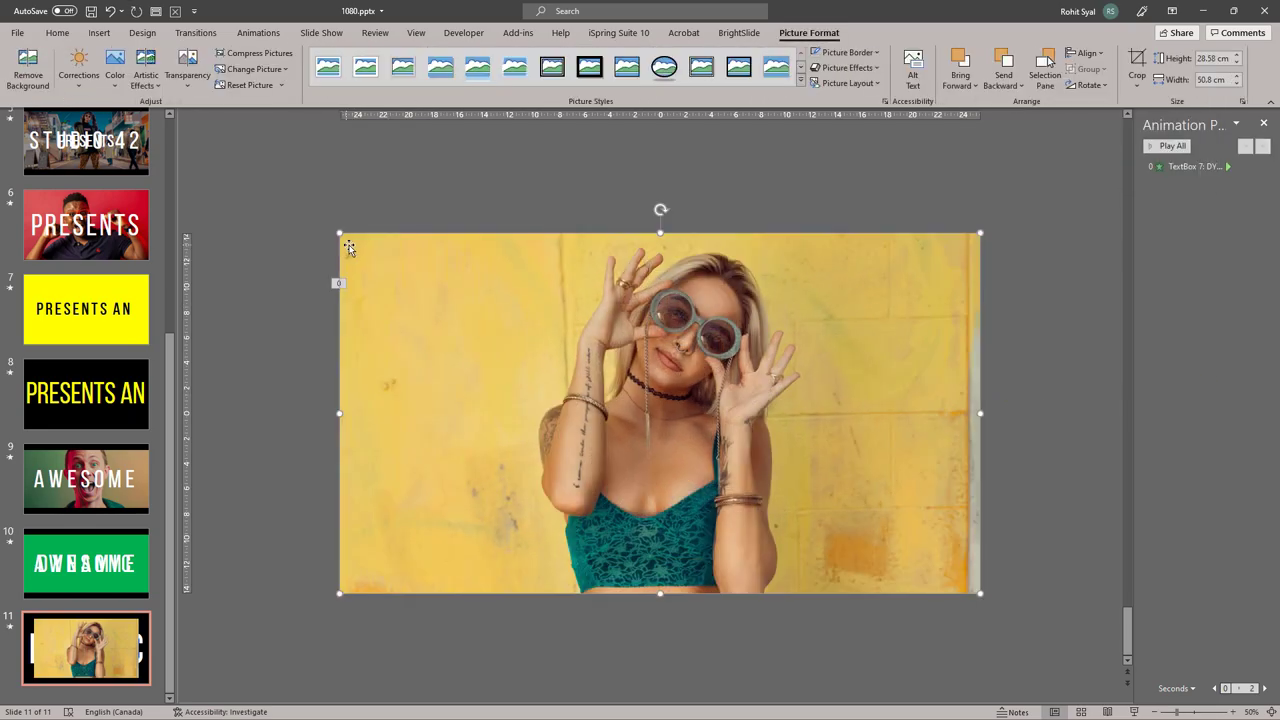
- Send slide 11's photo of the woman in sunglasses behind the DYNAMIC text and the black cinematic bars
{"action": "right_click", "coordinate": [350, 246]}
{"action": "left_click", "coordinate": [397, 394]}
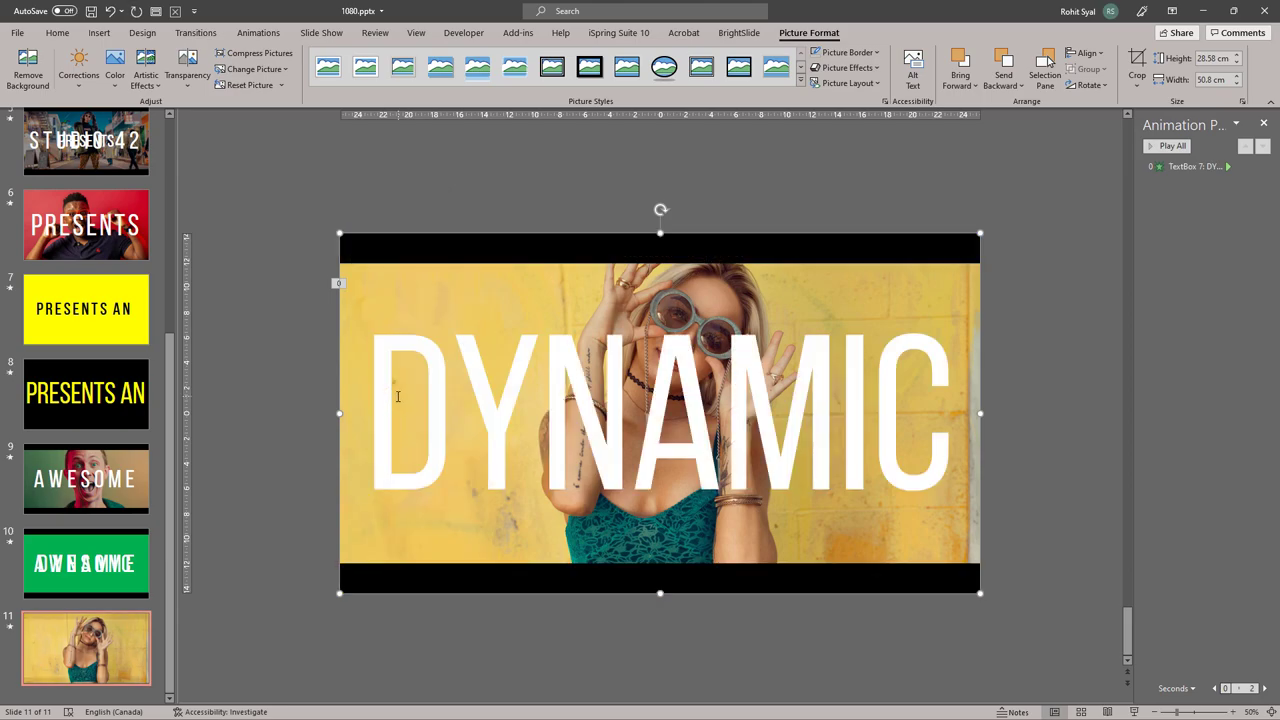
{"action": "left_click", "coordinate": [288, 389]}
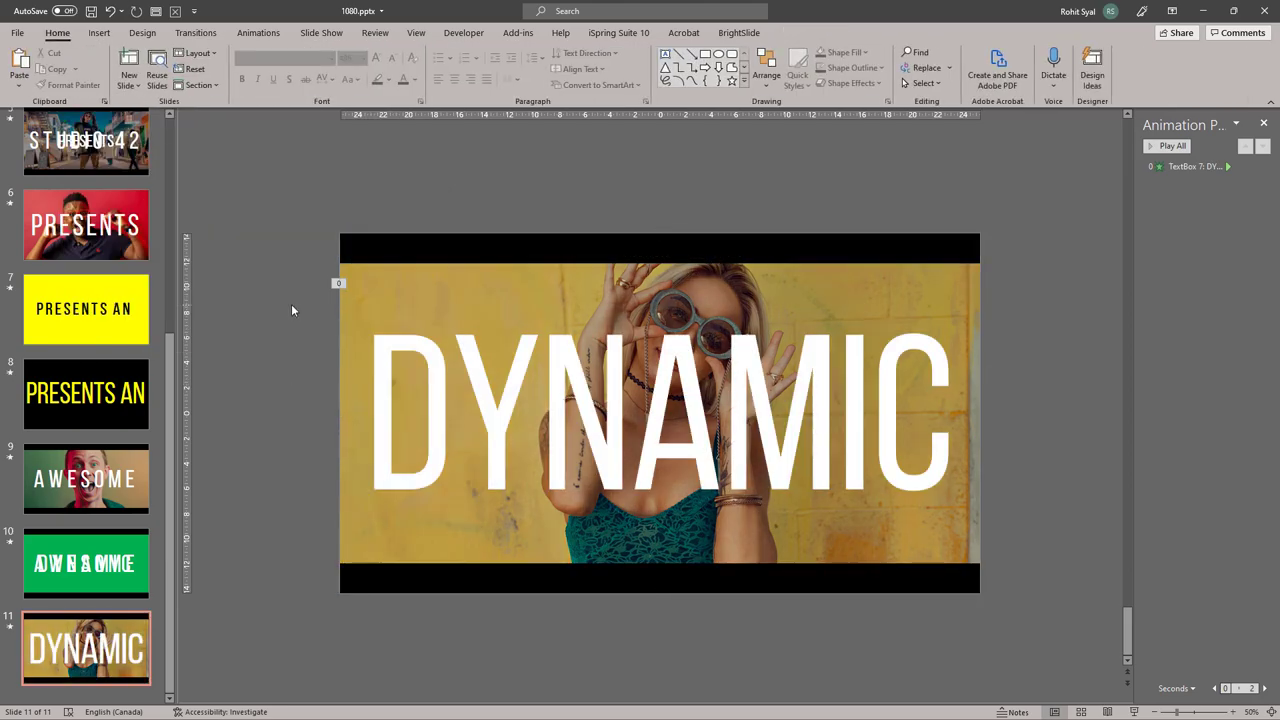
- Remove the entrance animation from slide 11's DYNAMIC text and duplicate the slide
{"action": "left_click", "coordinate": [1180, 167]}
{"action": "right_click", "coordinate": [1180, 170]}
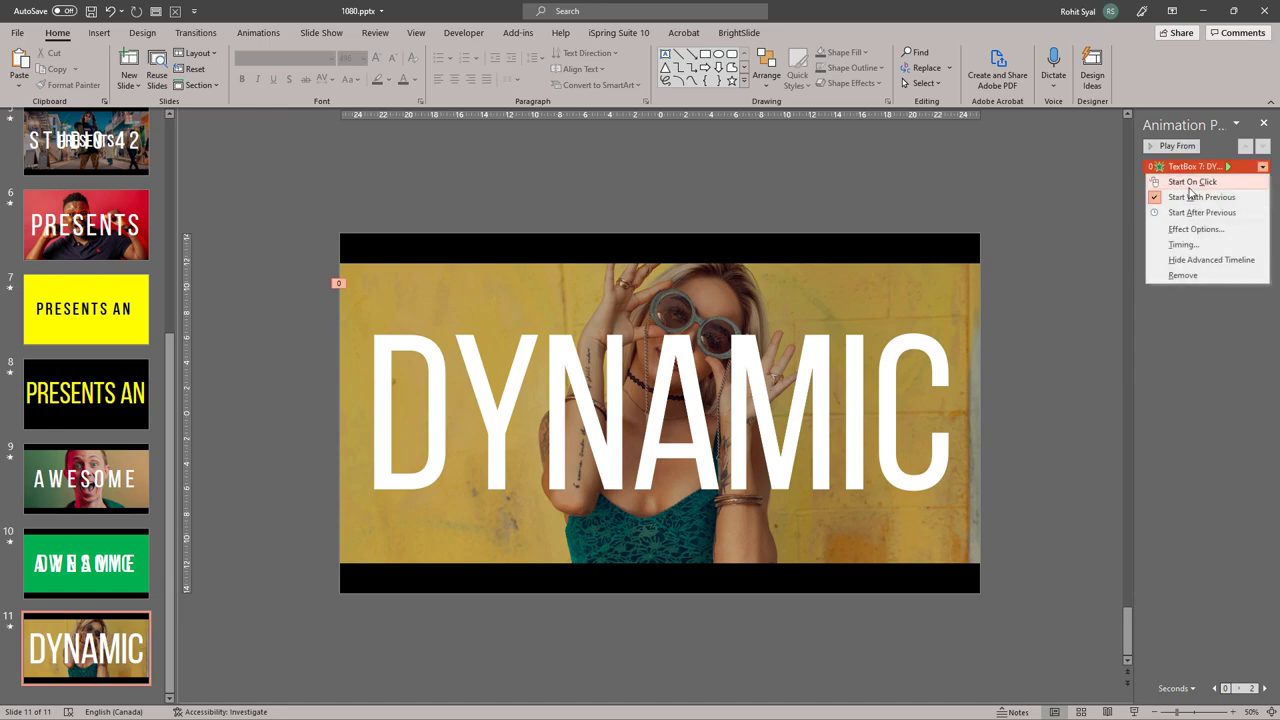
{"action": "left_click", "coordinate": [1187, 278]}
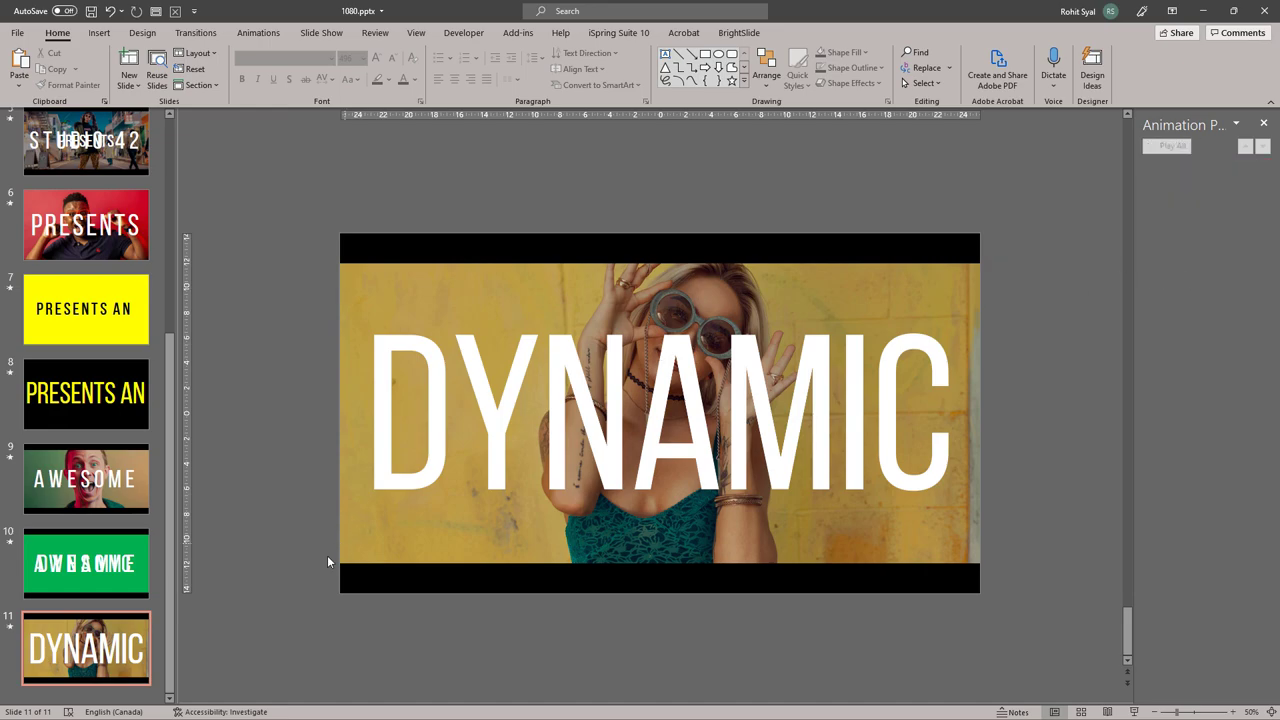
{"action": "right_click", "coordinate": [100, 637]}
{"action": "left_click", "coordinate": [157, 449]}
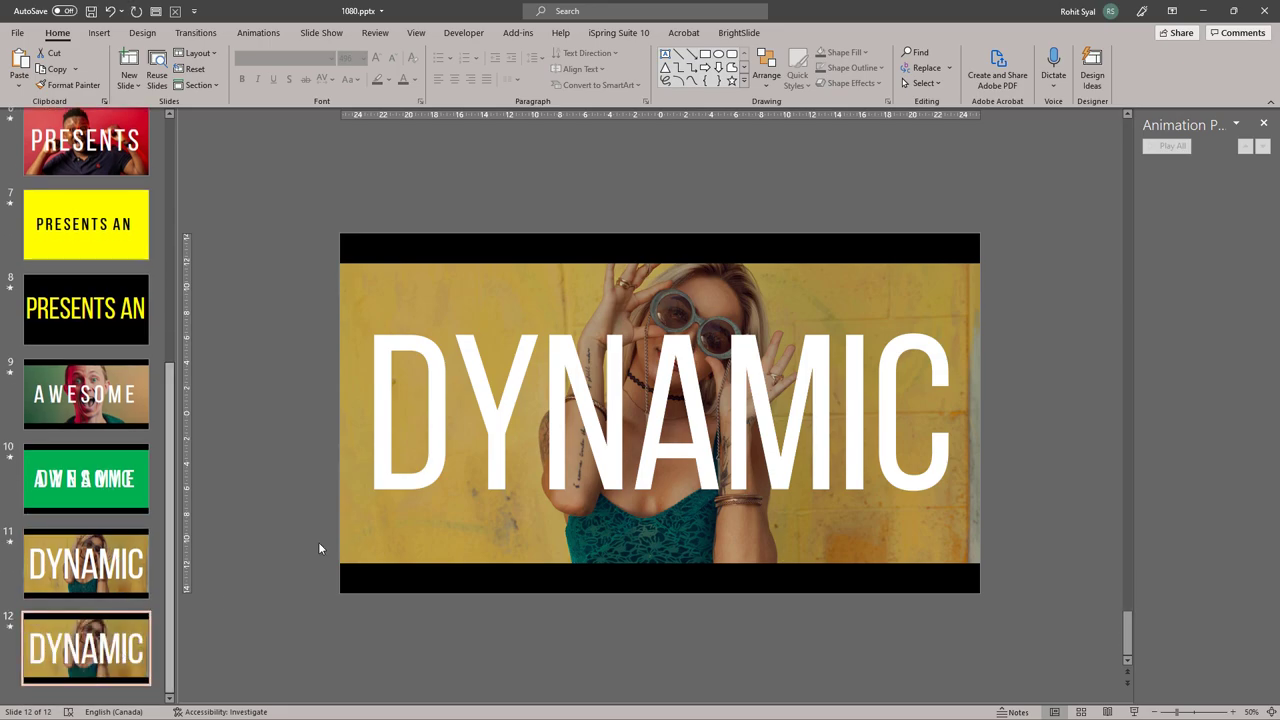
- Copy slide 12's DYNAMIC text, place the copy directly below it and change its wording to OPENER
{"action": "left_click", "coordinate": [492, 438]}
{"action": "left_click", "coordinate": [511, 549]}
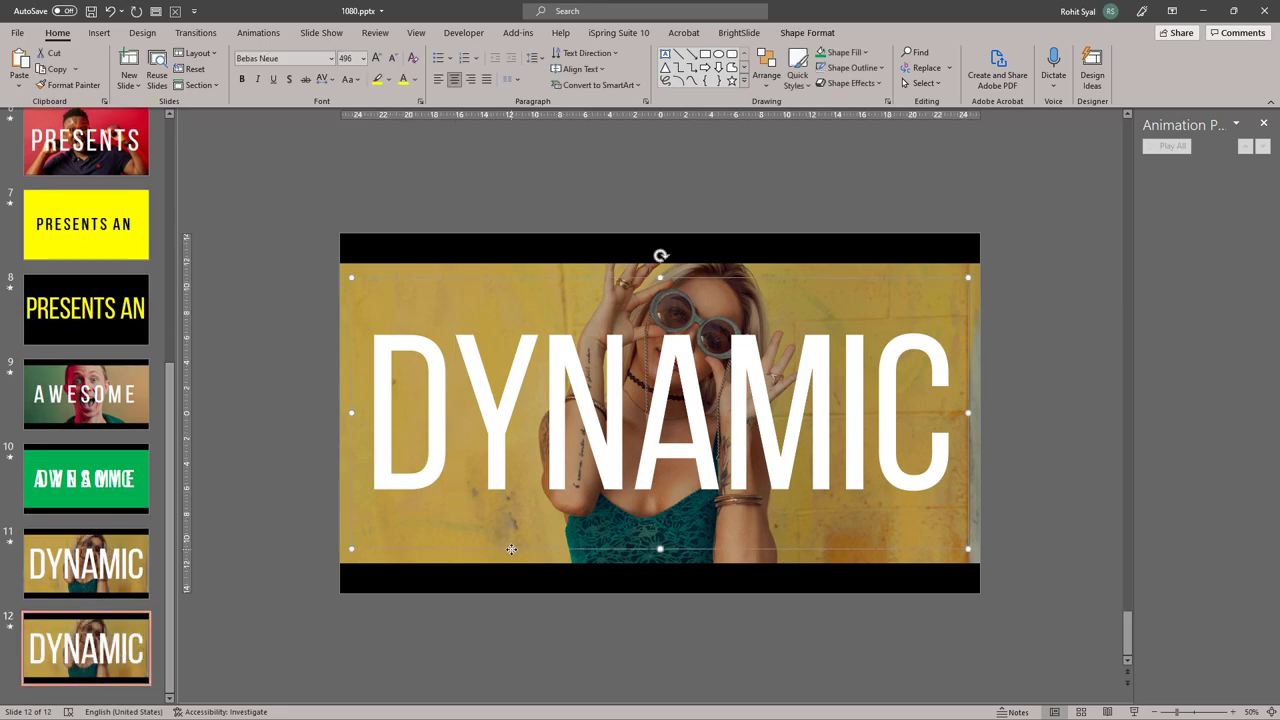
{"action": "key", "text": "ctrl+c"}
{"action": "key", "text": "ctrl+v"}
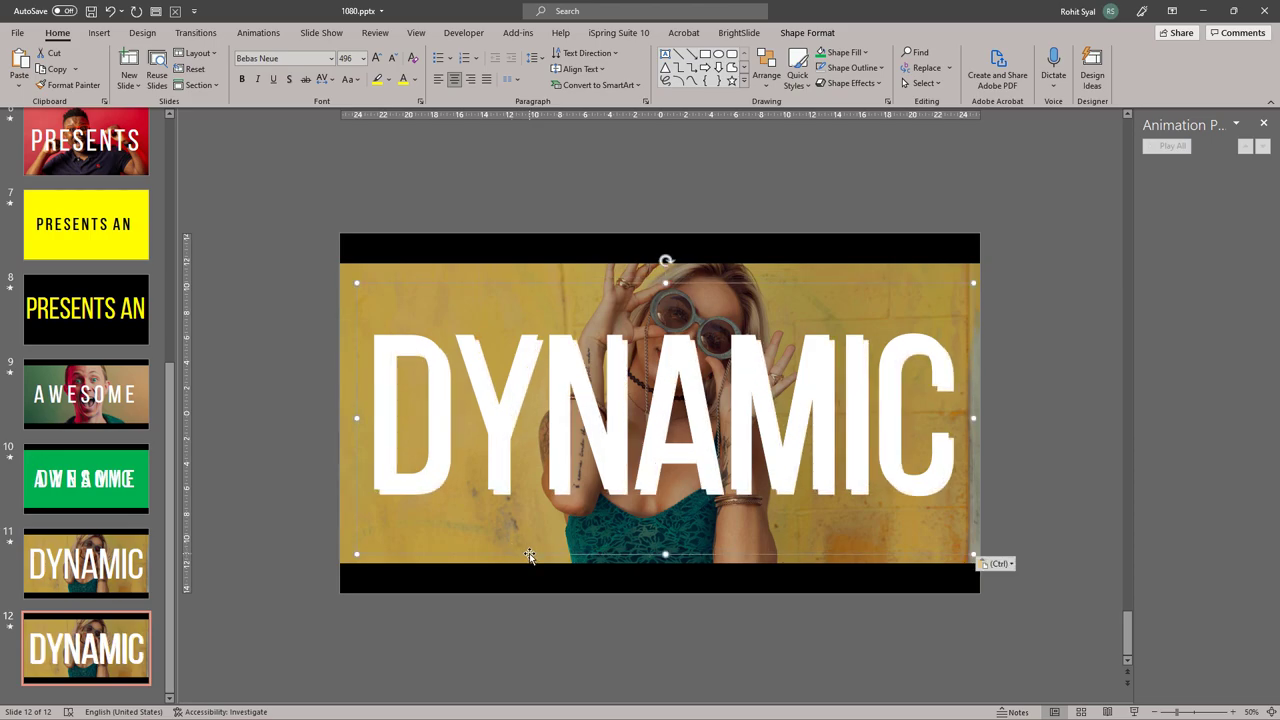
{"action": "left_click_drag", "start_coordinate": [530, 552], "coordinate": [523, 680]}
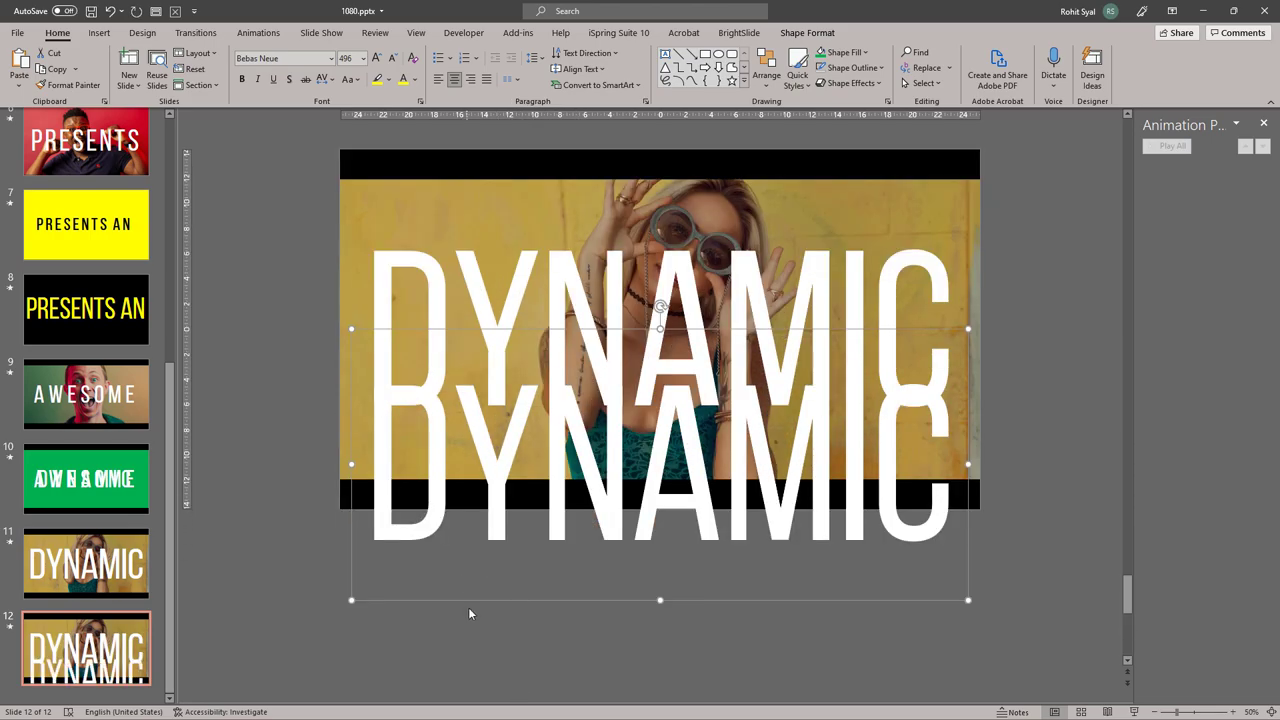
{"action": "left_click_drag", "start_coordinate": [481, 601], "coordinate": [483, 646]}
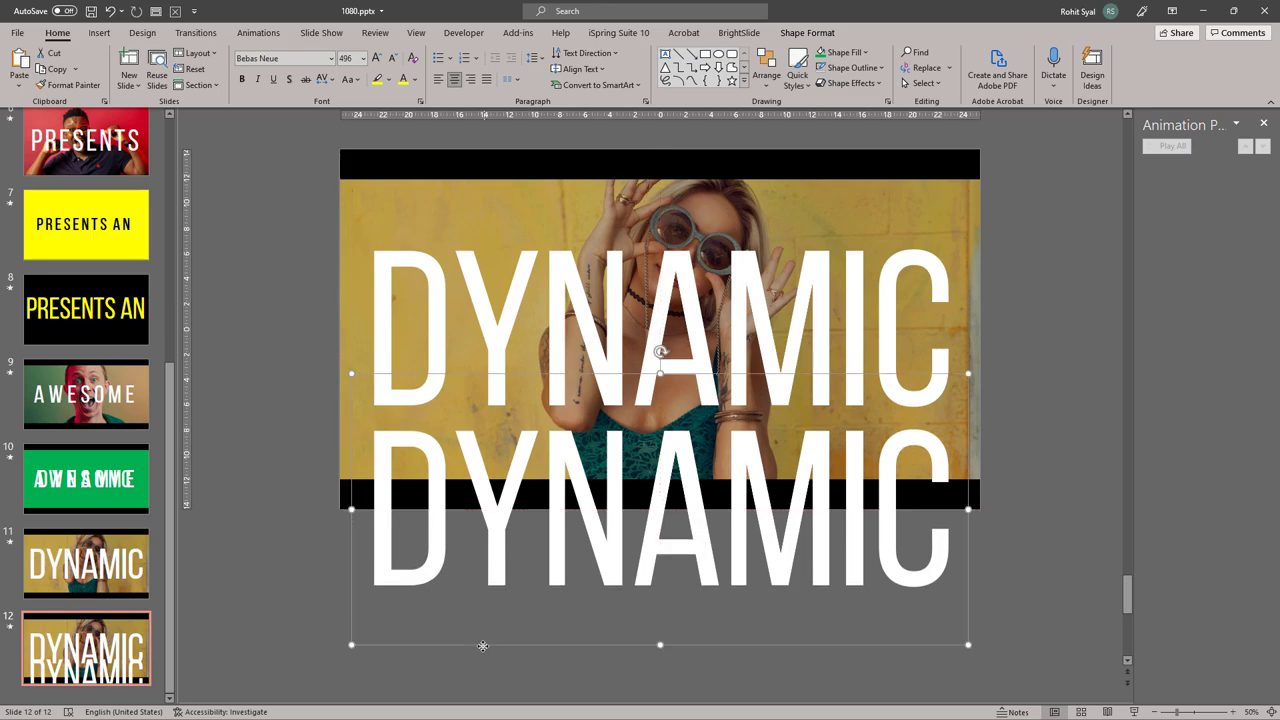
{"action": "left_click_drag", "start_coordinate": [945, 540], "coordinate": [337, 576]}
{"action": "type", "text": "OPENER"}
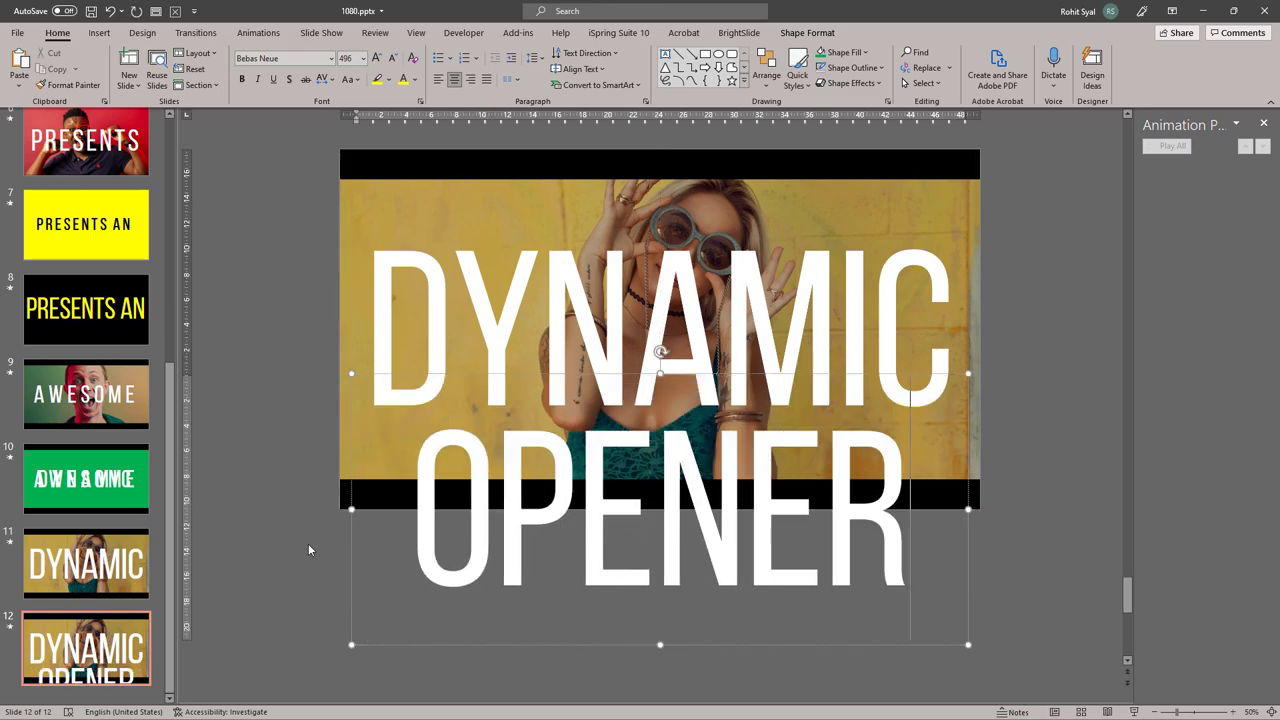
{"action": "left_click", "coordinate": [306, 545]}
- Preview slide 10's animations, copy its AWESOME and DYNAMIC texts onto slide 12 and park them above the slide
{"action": "left_click", "coordinate": [128, 487]}
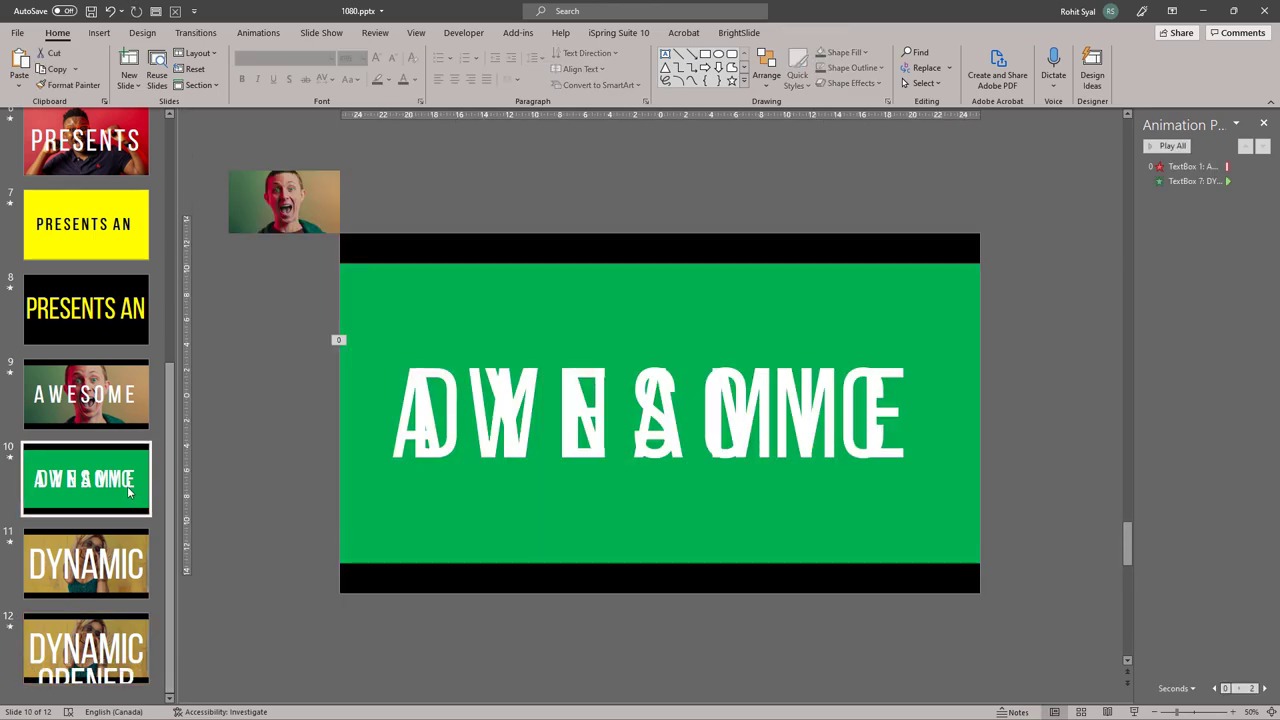
{"action": "left_click", "coordinate": [1170, 148]}
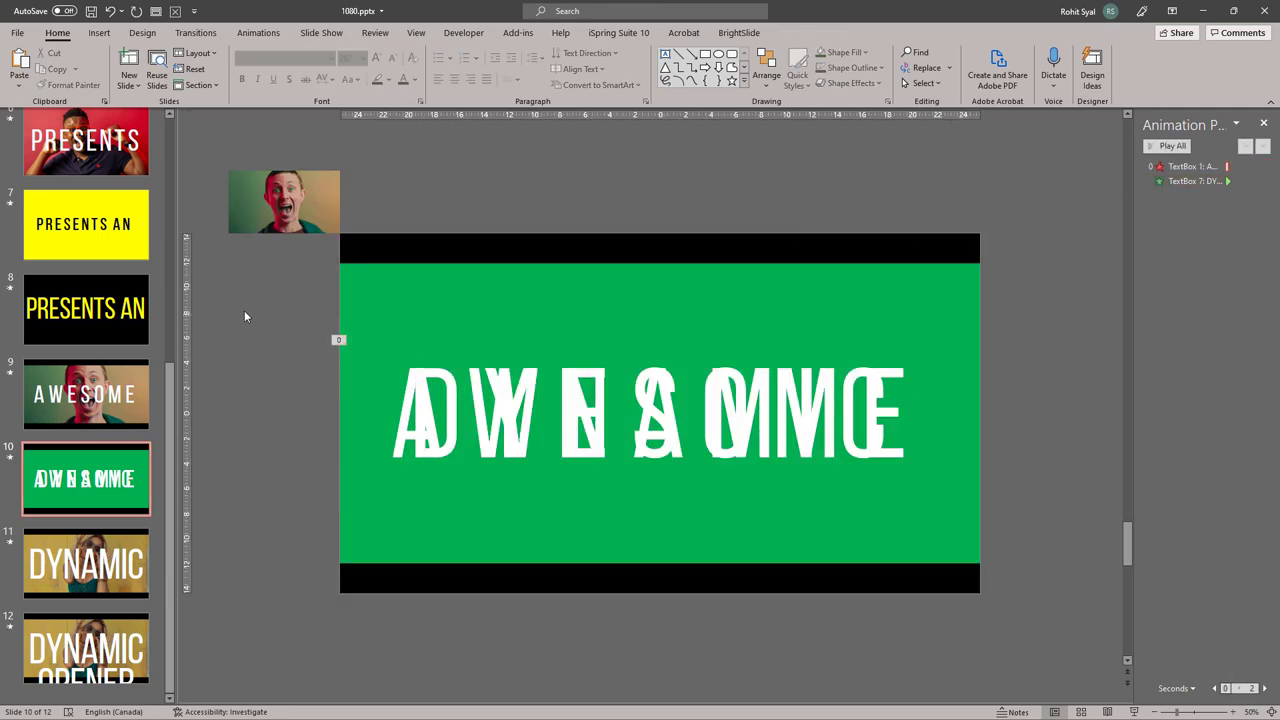
{"action": "left_click_drag", "start_coordinate": [244, 310], "coordinate": [1002, 553]}
{"action": "left_click", "coordinate": [133, 647]}
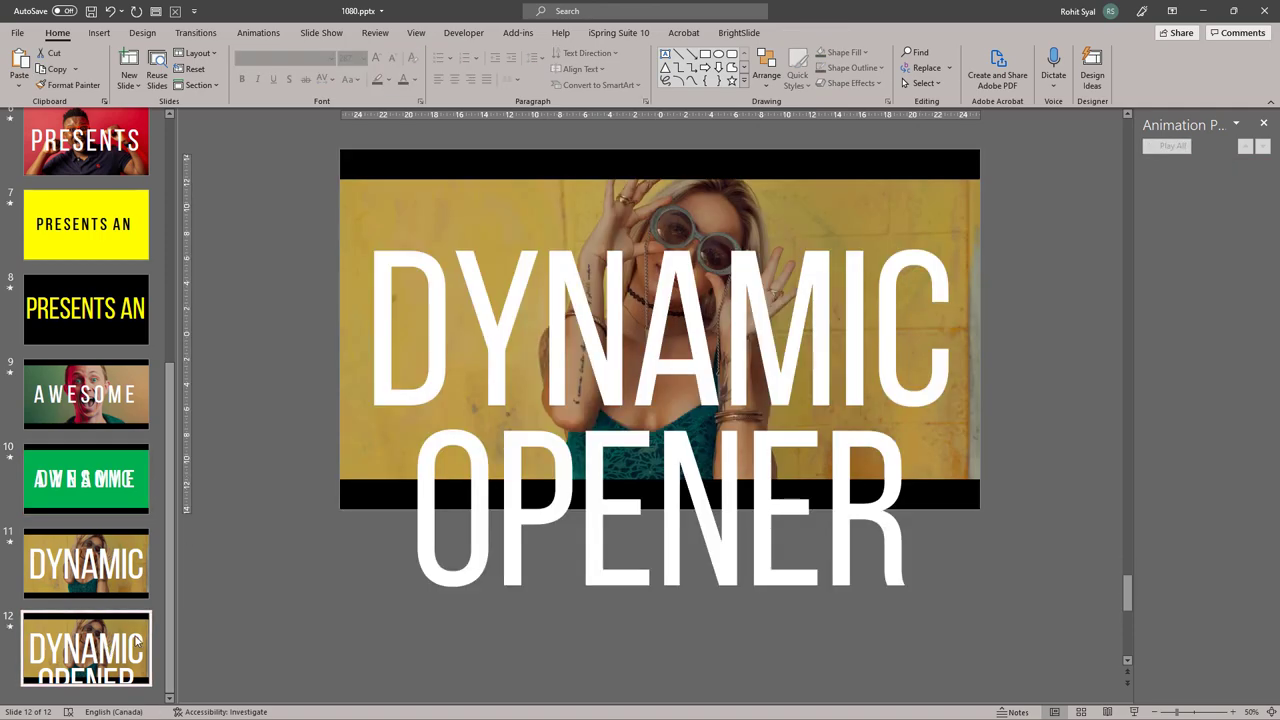
{"action": "key", "text": "ctrl+v"}
{"action": "scroll", "coordinate": [398, 520], "scroll_direction": "down", "scroll_amount": 2}
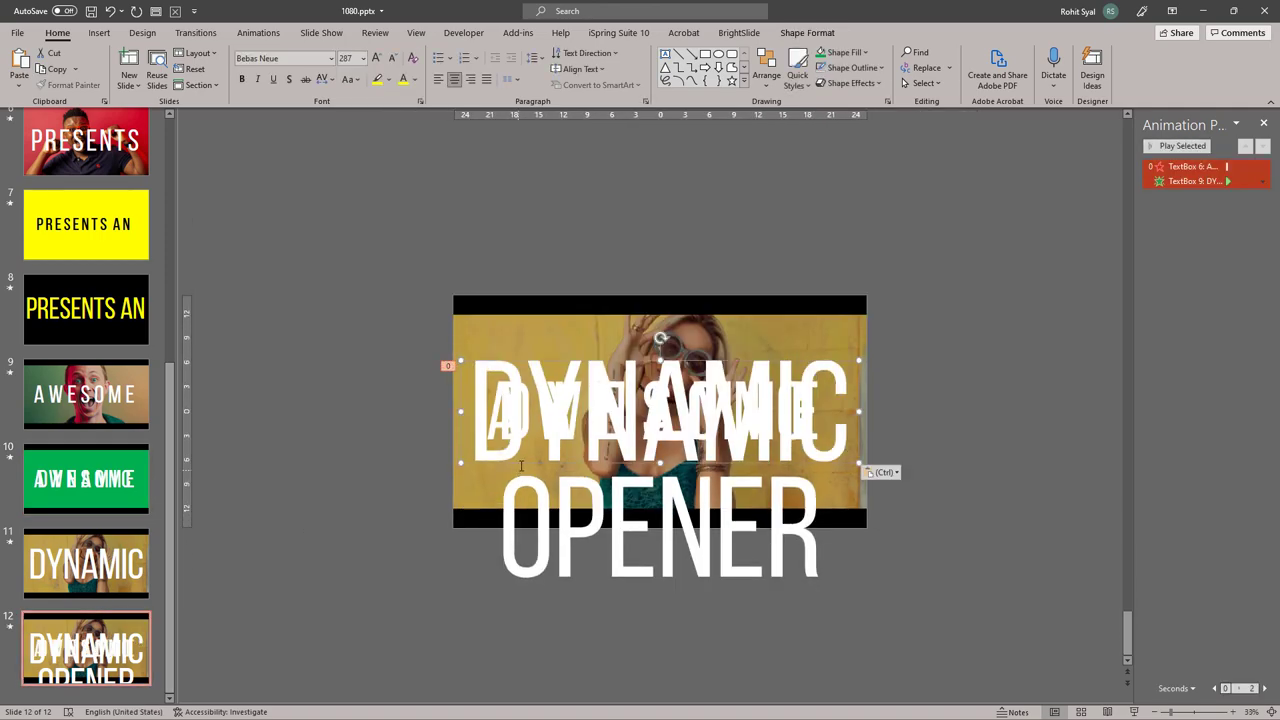
{"action": "left_click_drag", "start_coordinate": [522, 465], "coordinate": [527, 199]}
{"action": "left_click", "coordinate": [382, 289]}
{"action": "left_click", "coordinate": [537, 284]}
{"action": "left_click", "coordinate": [389, 241]}
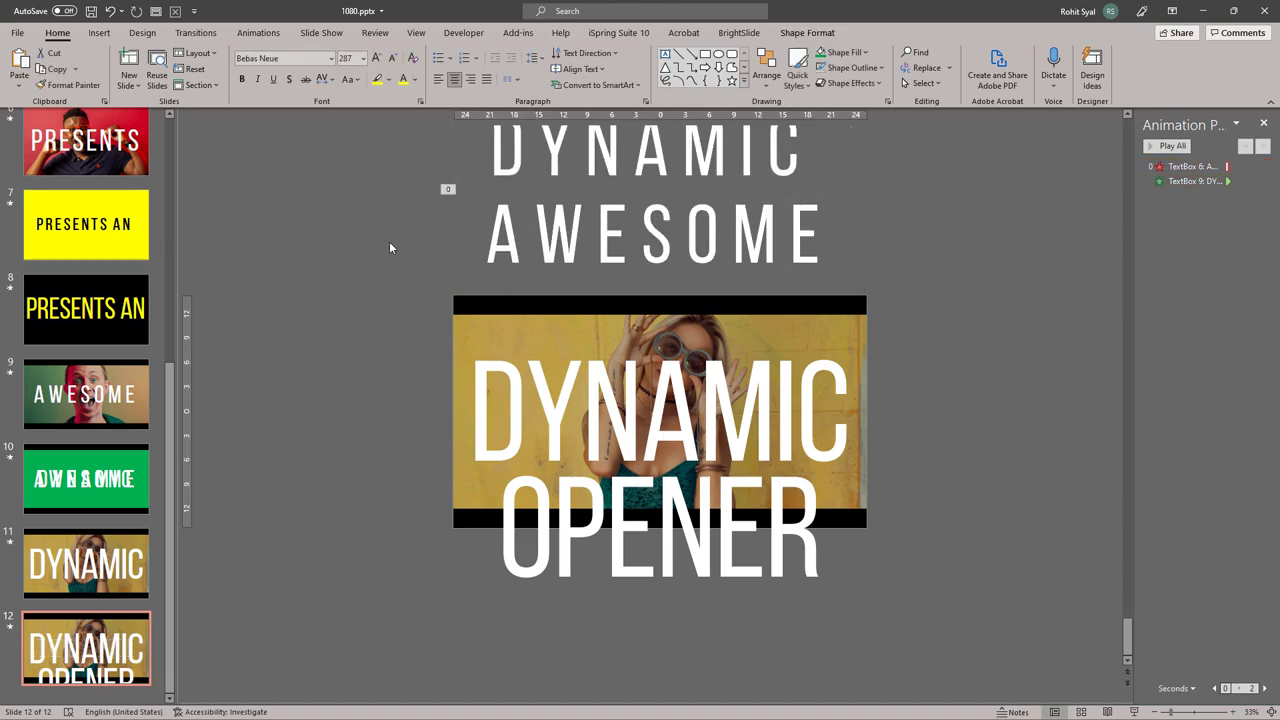
- Copy the Appear animation from the parked DYNAMIC text to the OPENER text with Animation Painter
{"action": "left_click", "coordinate": [260, 33]}
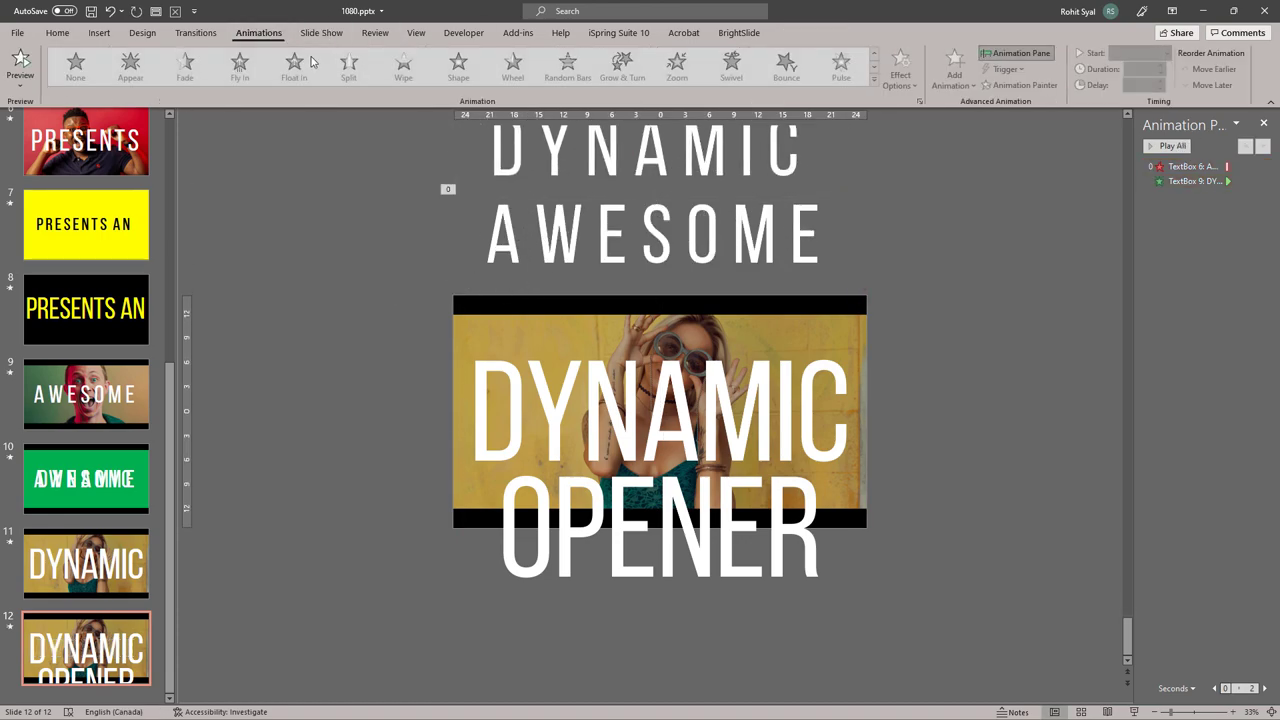
{"action": "left_click", "coordinate": [575, 170]}
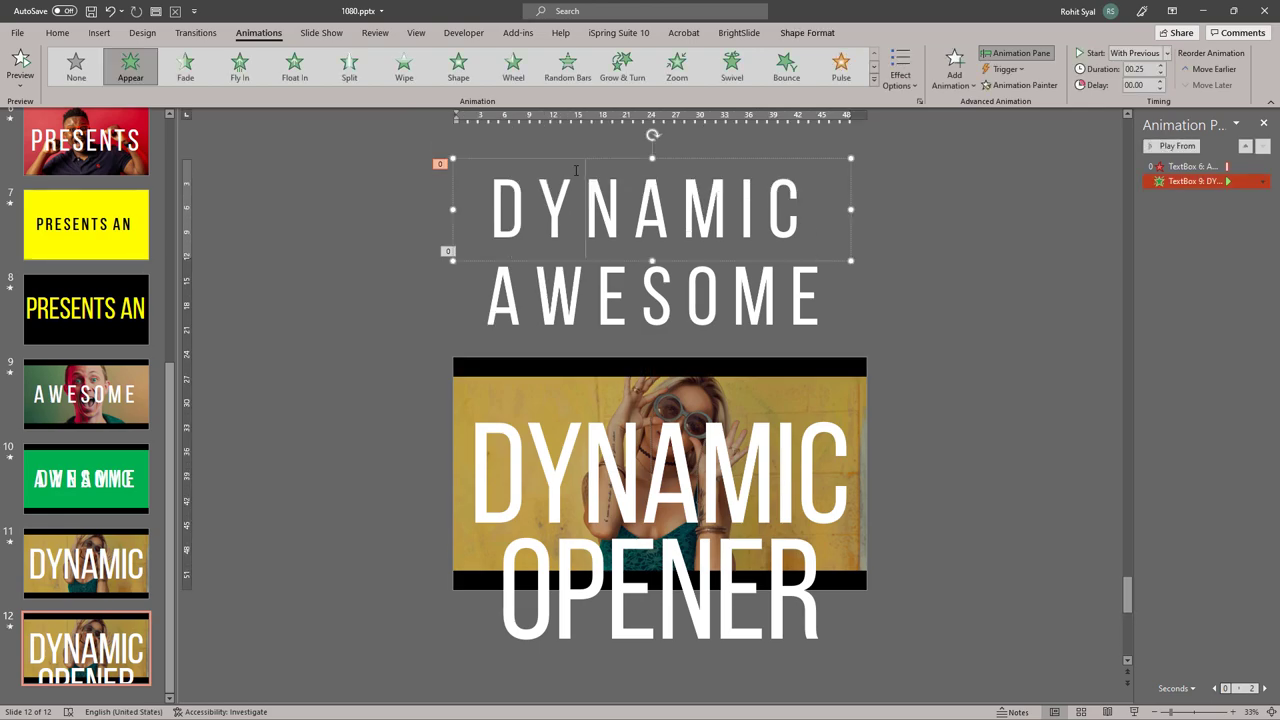
{"action": "left_click", "coordinate": [607, 261]}
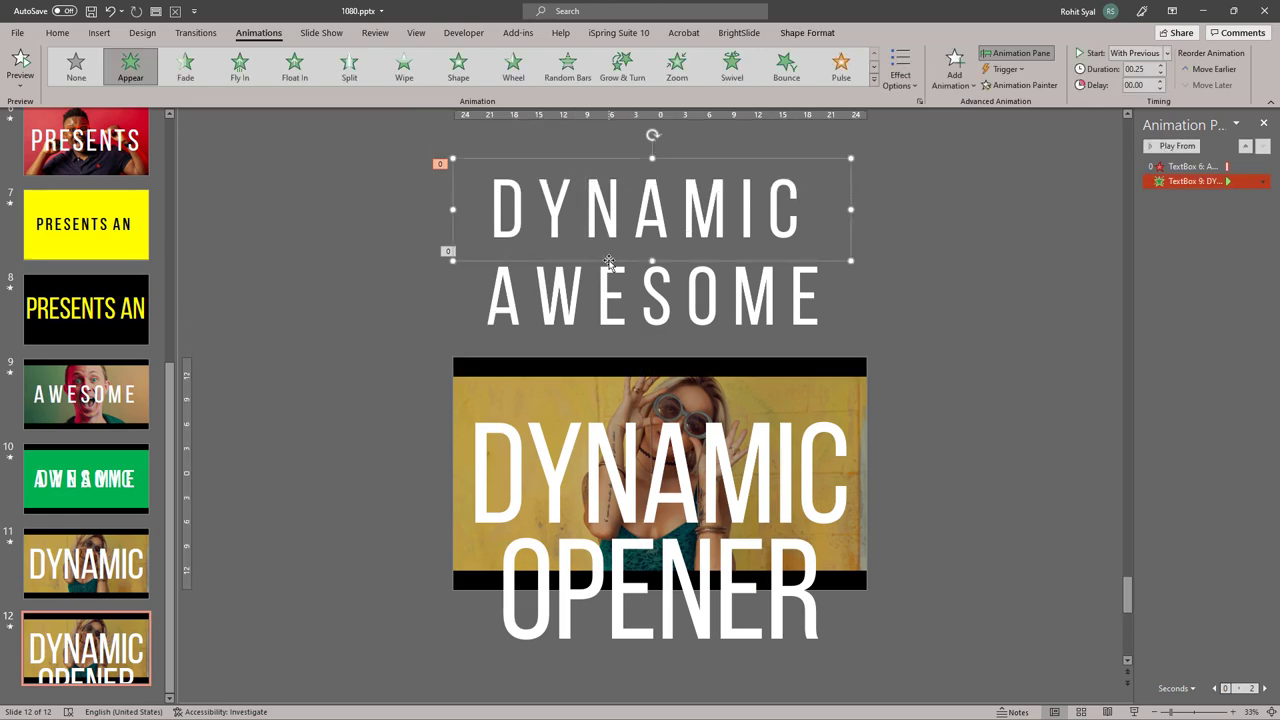
{"action": "left_click", "coordinate": [1019, 85]}
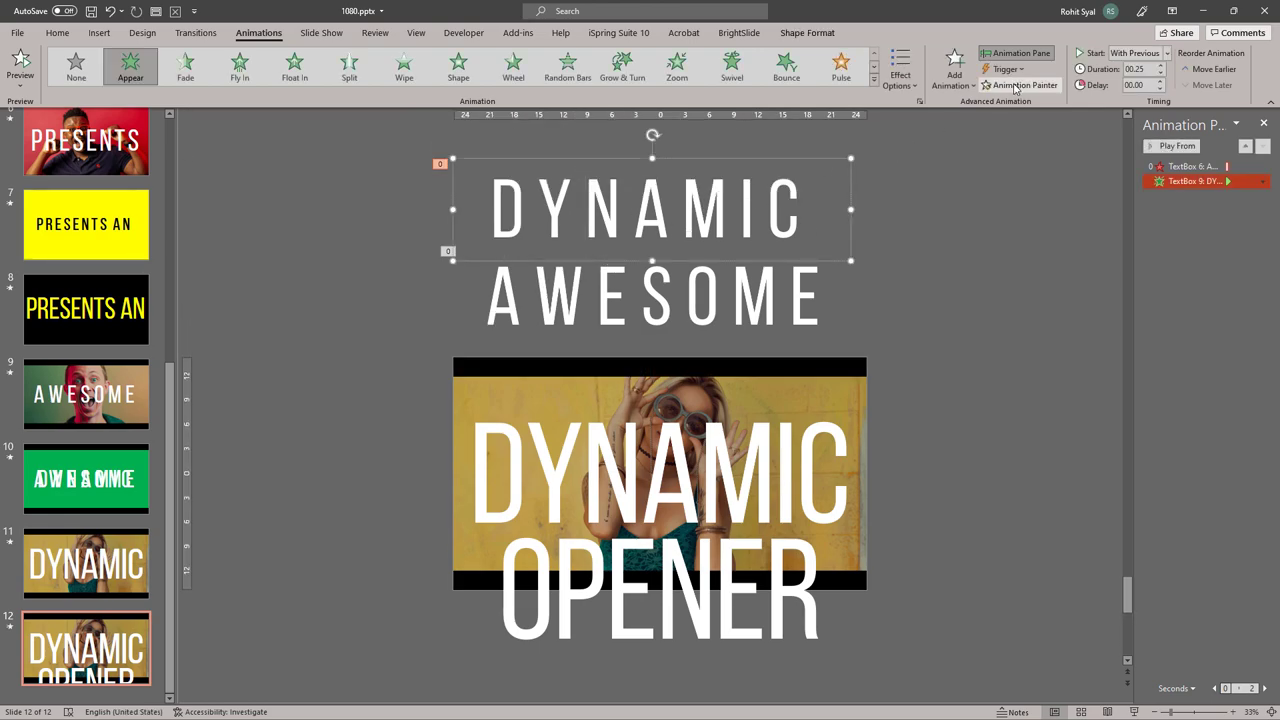
{"action": "left_click", "coordinate": [619, 617]}
- Copy the Basic Swivel exit from the parked AWESOME text to slide 12's large DYNAMIC text with Animation Painter
{"action": "left_click", "coordinate": [580, 300]}
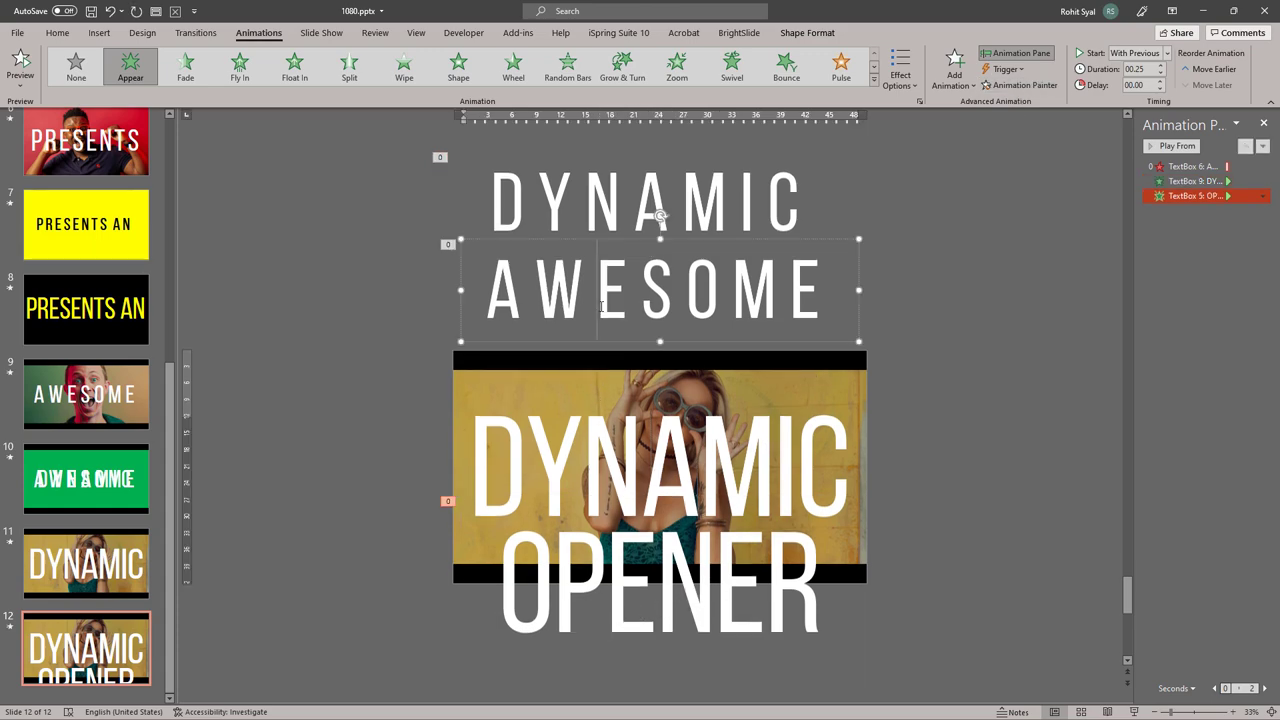
{"action": "left_click", "coordinate": [561, 343]}
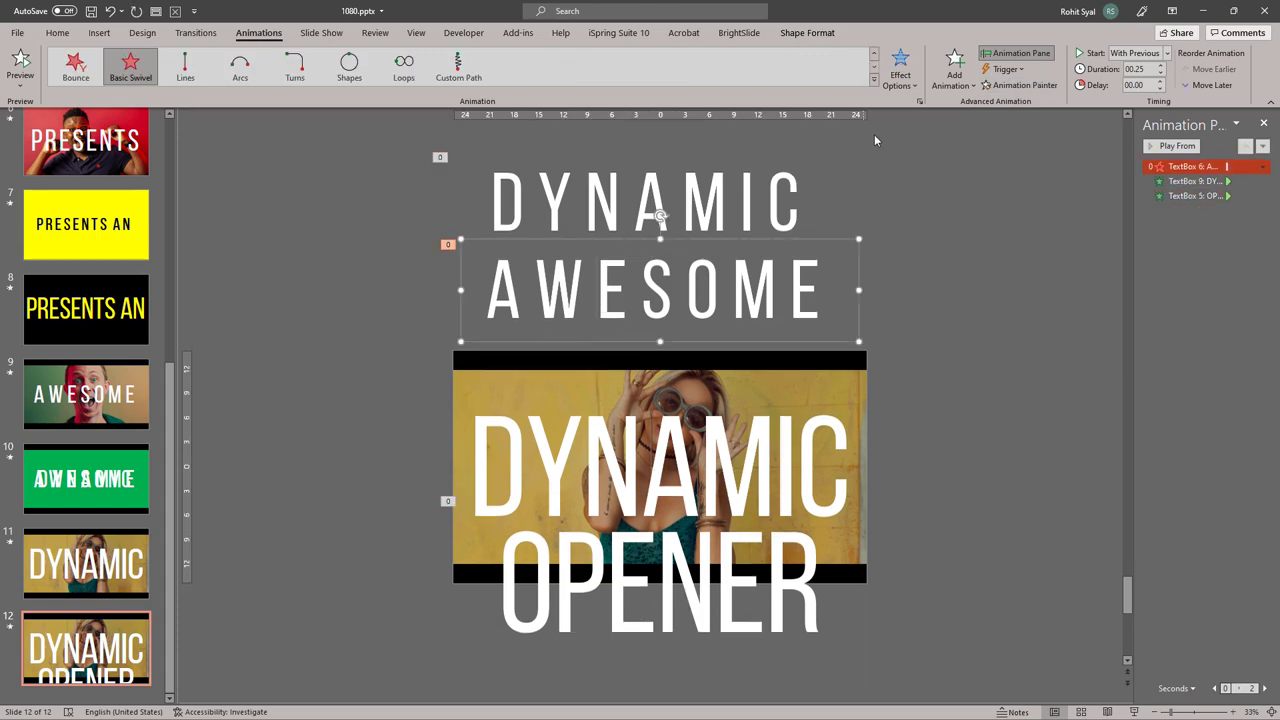
{"action": "left_click", "coordinate": [1016, 86]}
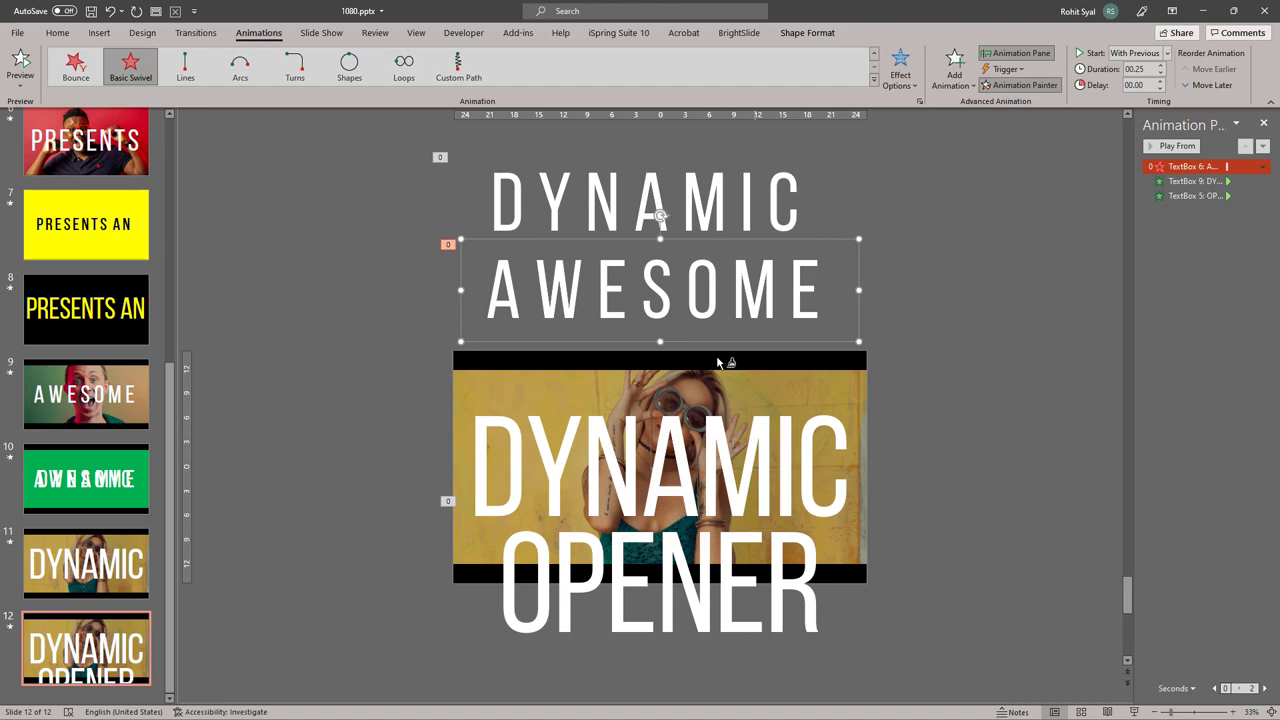
{"action": "left_click", "coordinate": [483, 454]}
{"action": "left_click", "coordinate": [384, 423]}
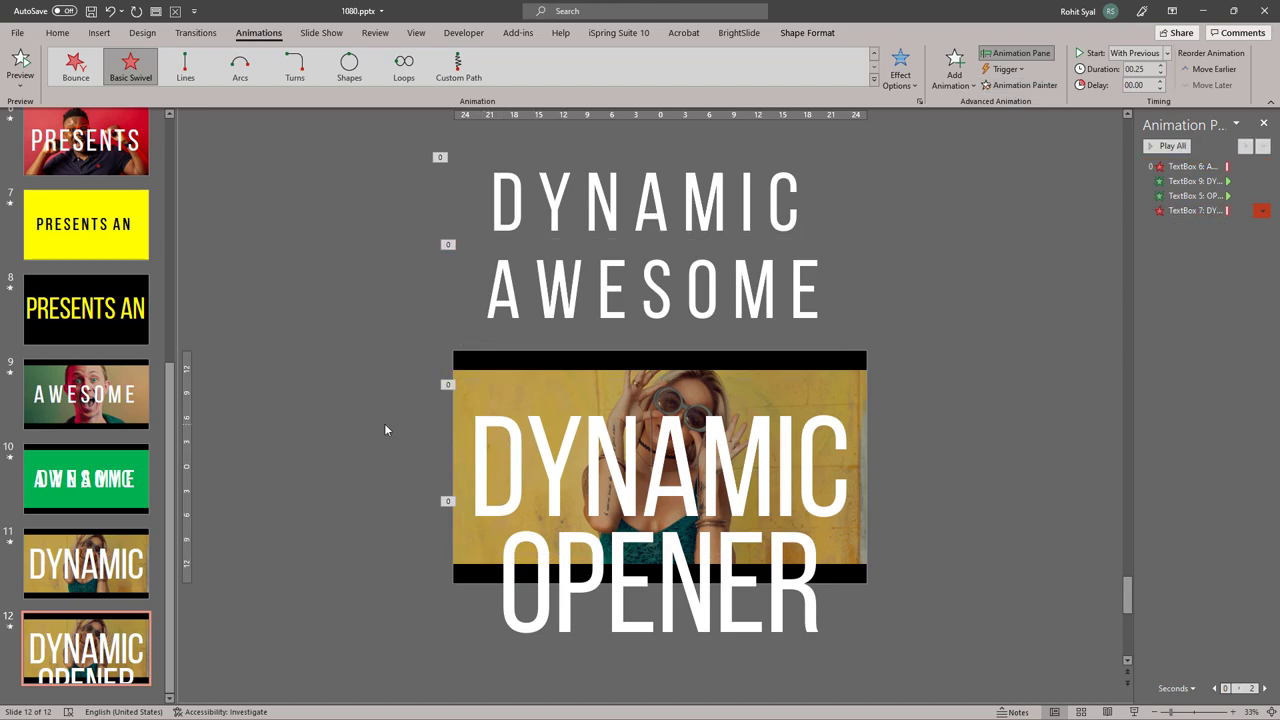
- Delete the two borrowed DYNAMIC and AWESOME texts parked above slide 12
{"action": "left_click", "coordinate": [537, 213]}
{"action": "left_click", "coordinate": [473, 297], "text": "shift"}
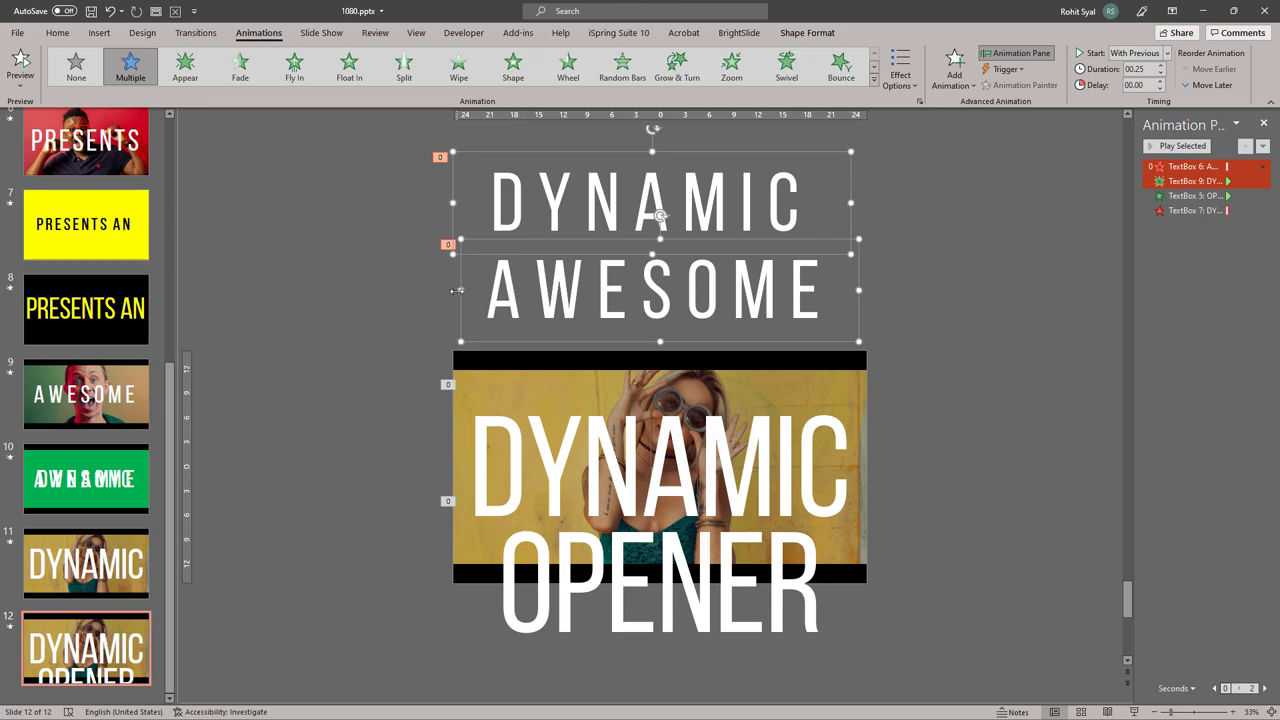
{"action": "key", "text": "Delete"}
- Move the OPENER text up over DYNAMIC at slide 12's centre and preview the slide's animations
{"action": "left_click", "coordinate": [618, 580]}
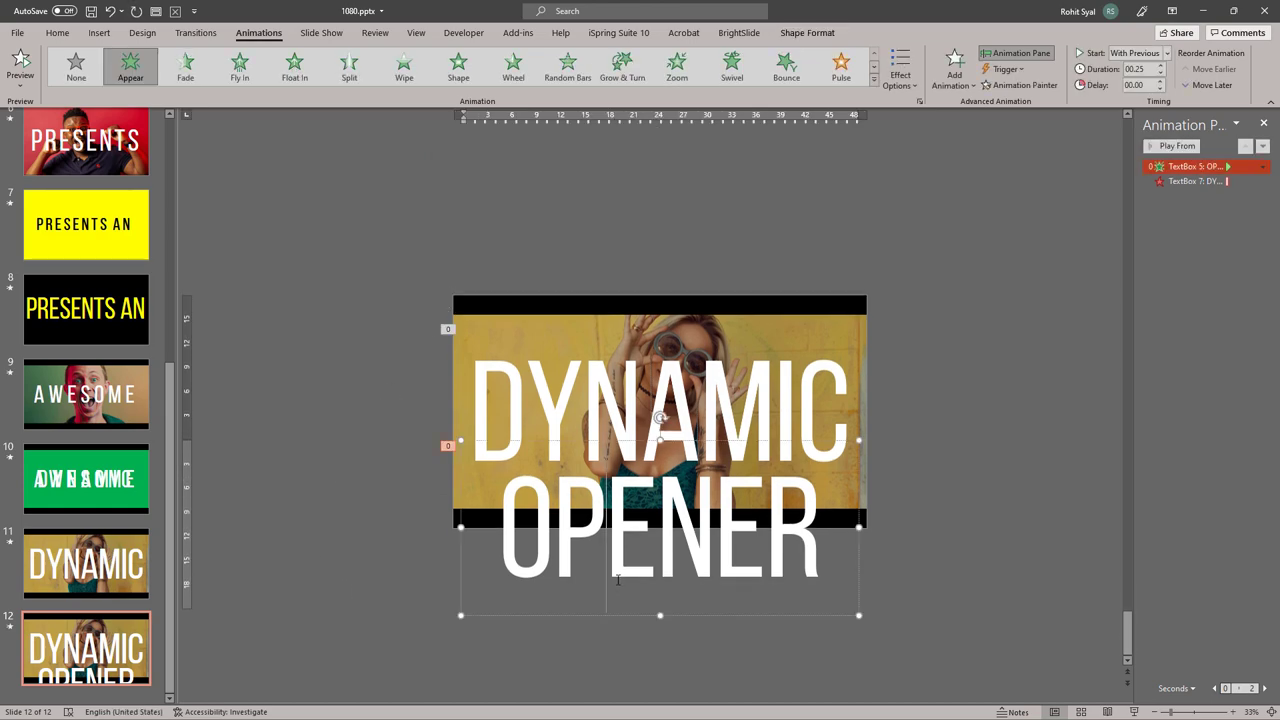
{"action": "left_click_drag", "start_coordinate": [611, 618], "coordinate": [607, 494]}
{"action": "left_click", "coordinate": [382, 481]}
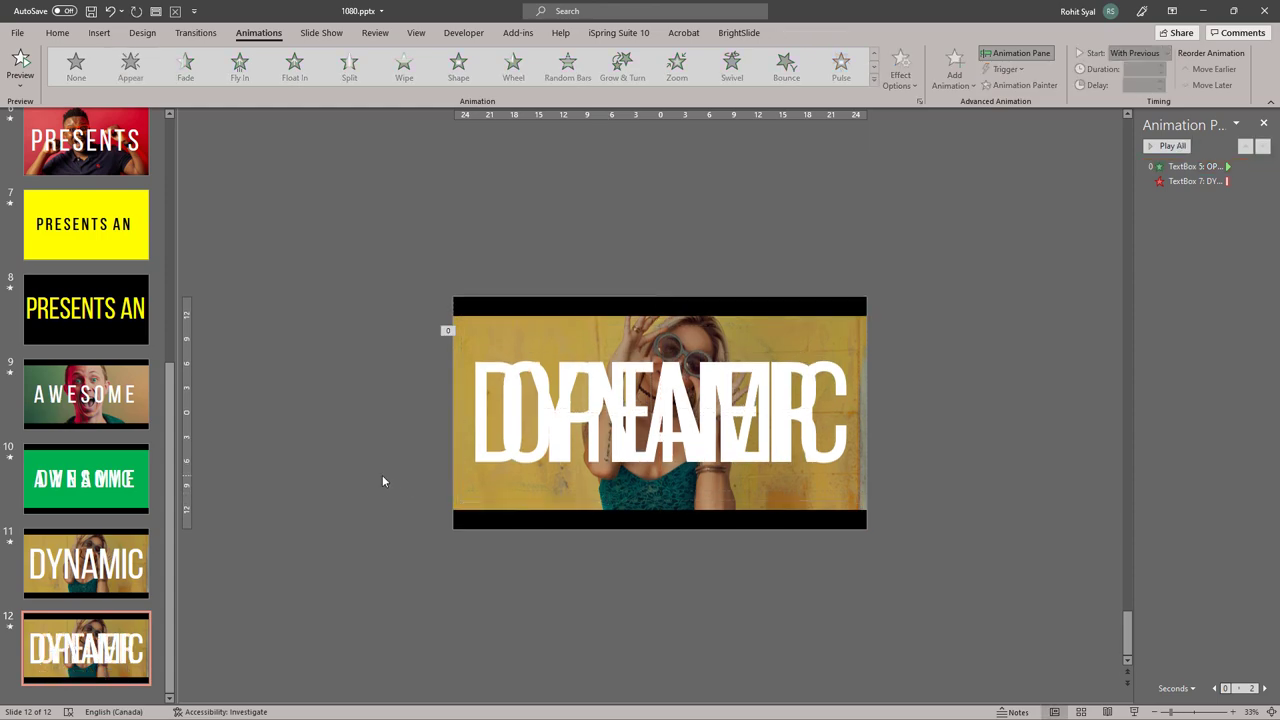
{"action": "left_click", "coordinate": [1172, 147]}
{"action": "left_click", "coordinate": [1157, 146]}
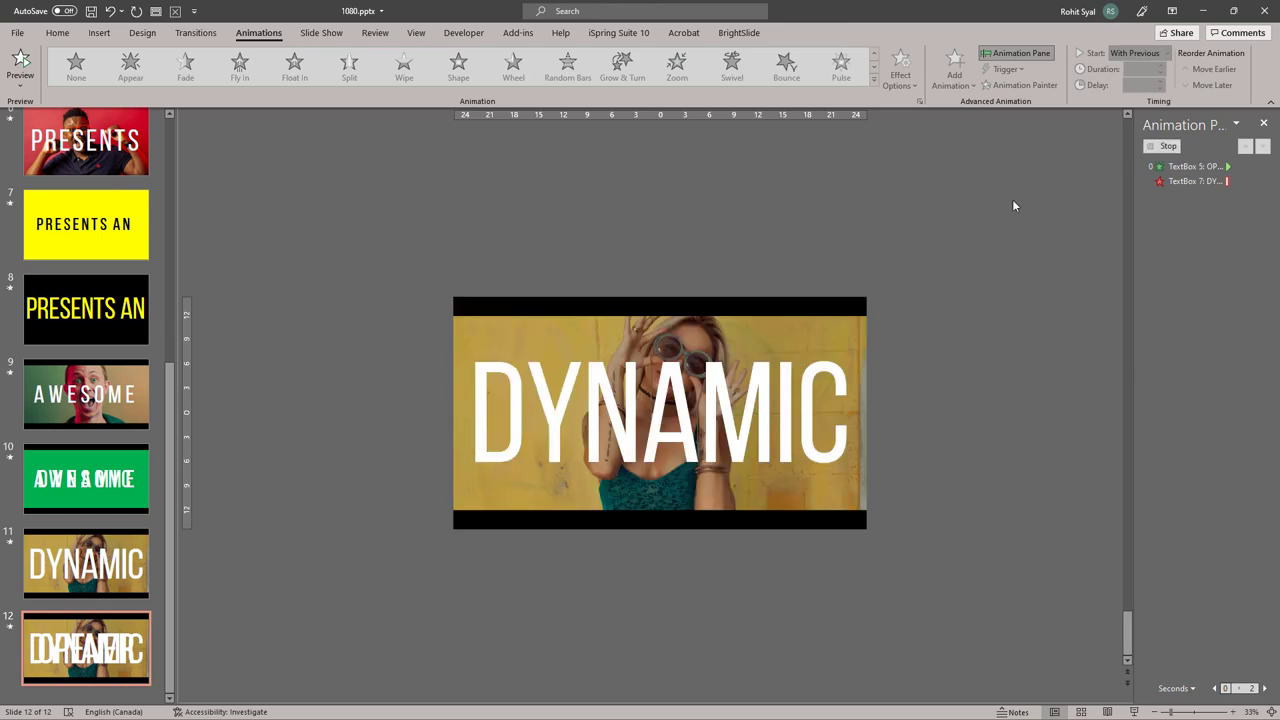
- Enlarge slide 12's background photo evenly from its centre so it extends beyond all slide edges
{"action": "left_click", "coordinate": [484, 331]}
{"action": "left_click", "coordinate": [475, 320]}
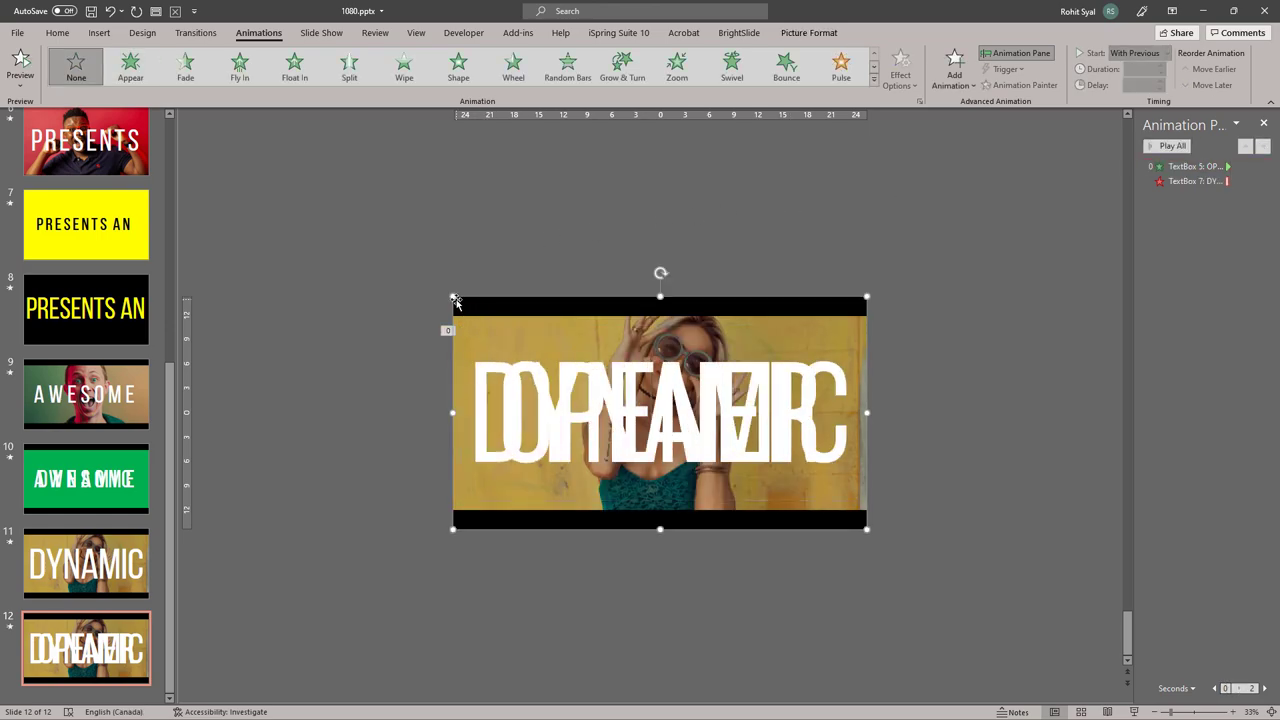
{"action": "left_click_drag", "start_coordinate": [453, 297], "coordinate": [397, 282]}
{"action": "left_click", "coordinate": [306, 337]}
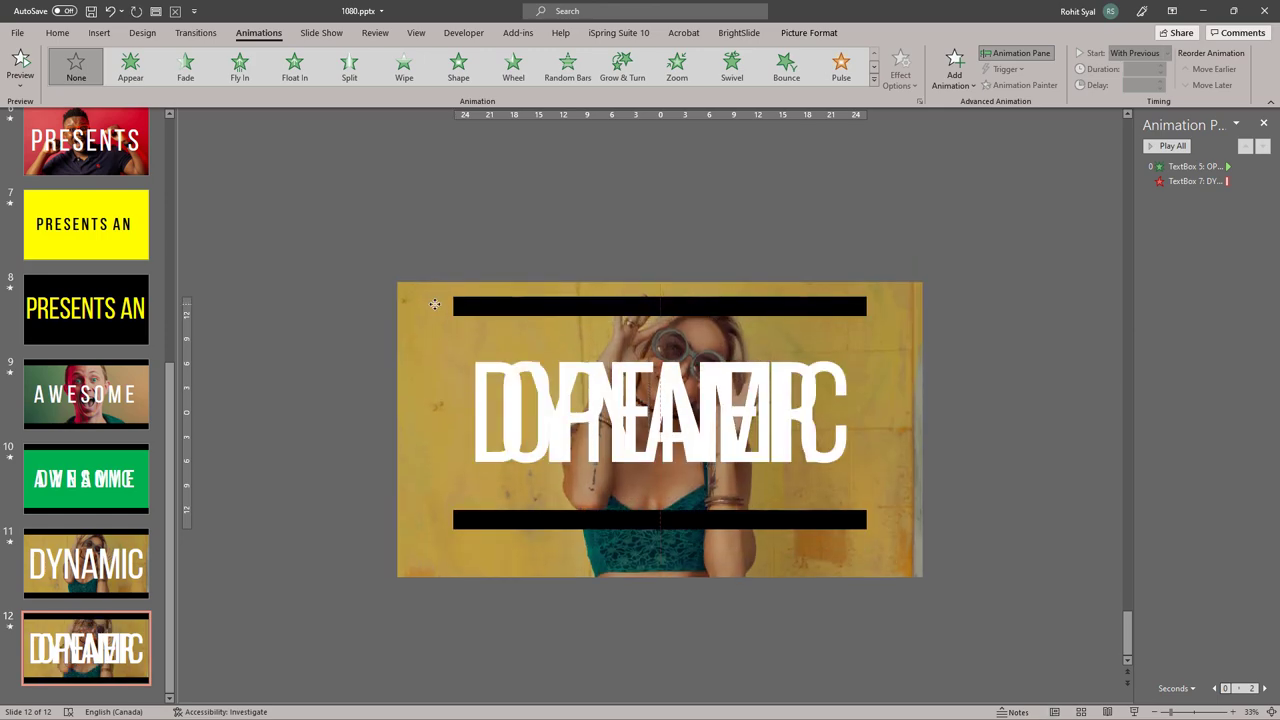
- Play the slide show from slide 11 into slide 12 to check the Morph and text swap
{"action": "left_click", "coordinate": [196, 32]}
{"action": "key", "text": "Page_Up"}
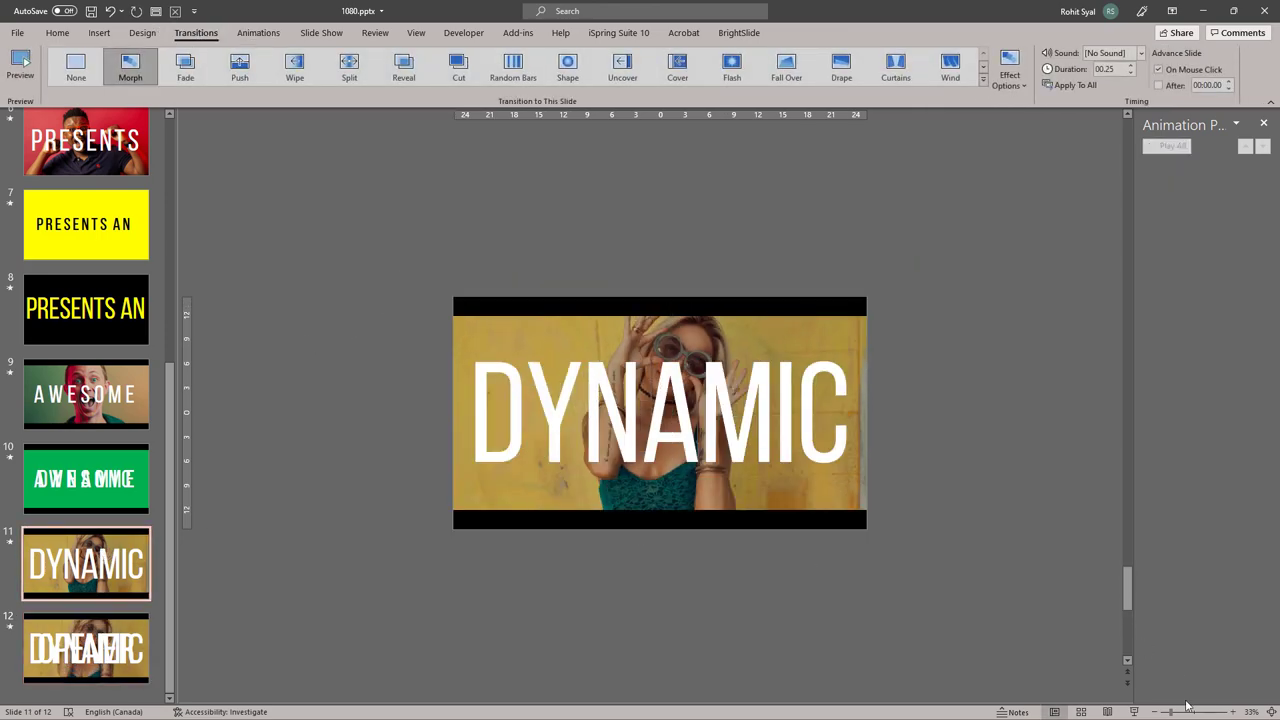
{"action": "left_click", "coordinate": [1135, 711]}
{"action": "key", "text": "Right"}
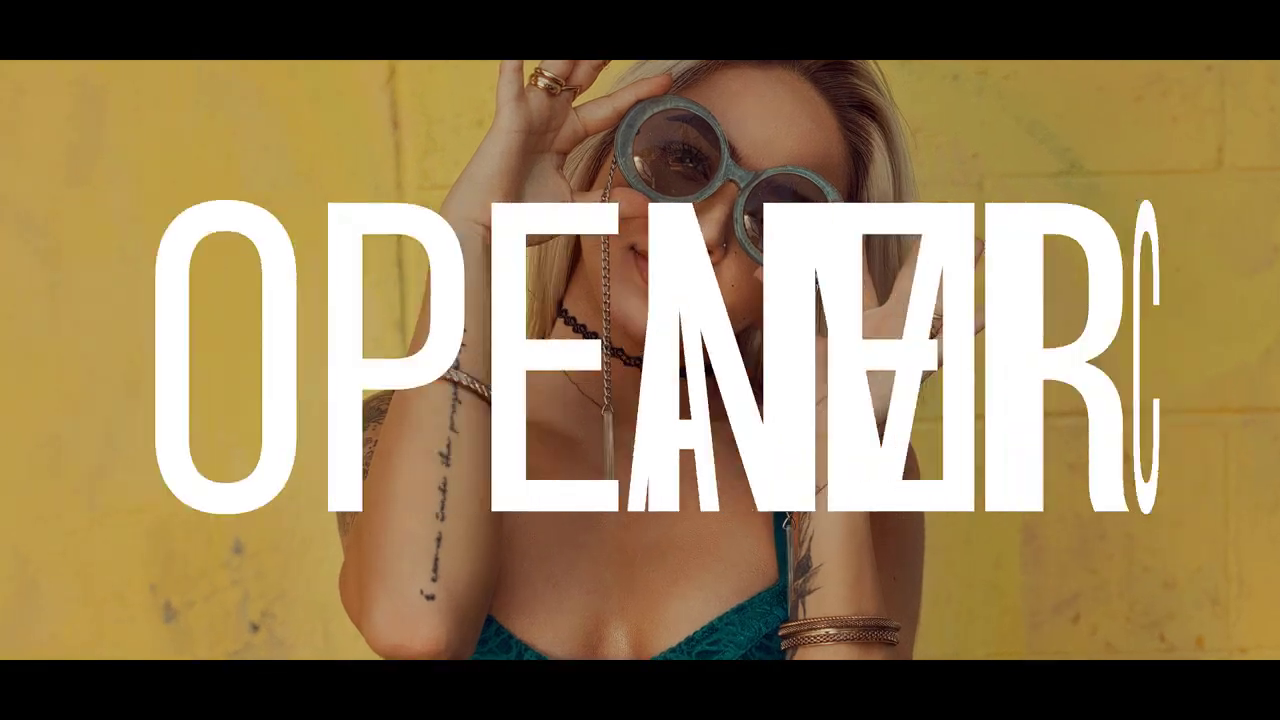
{"action": "key", "text": "Escape"}
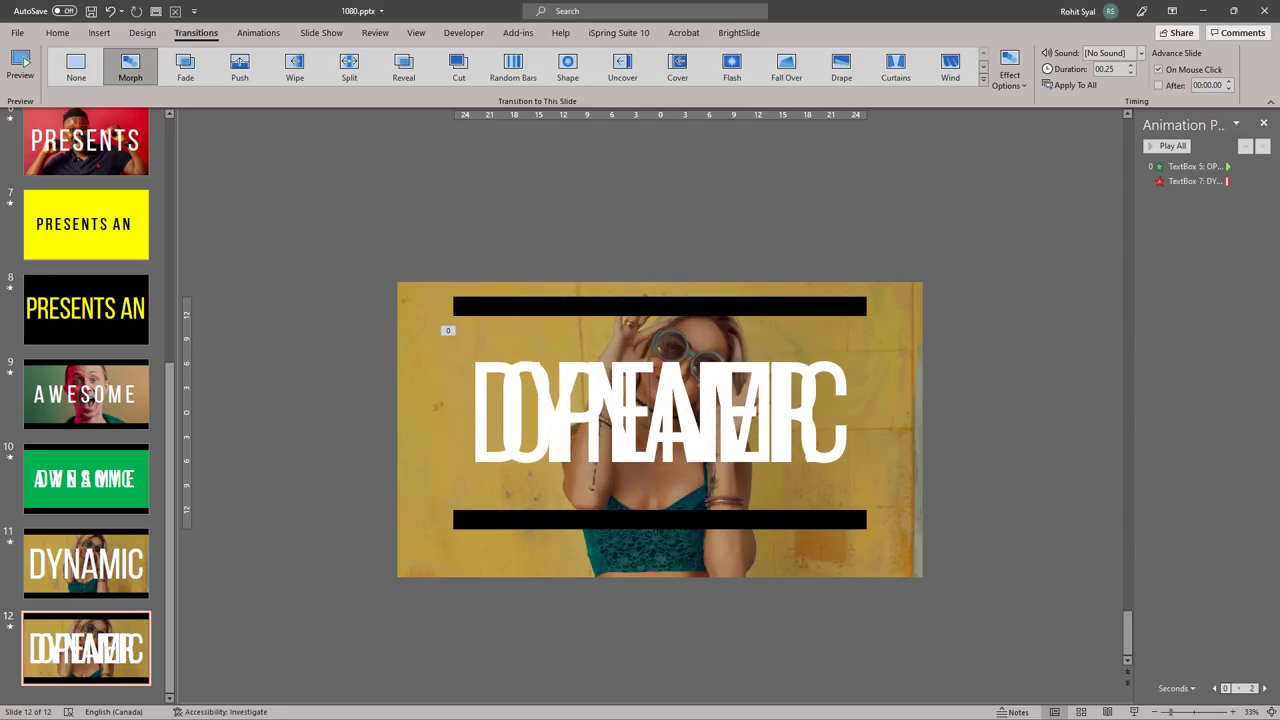
- Duplicate slide 12, delete the background photo from the new slide 13 and select its OPENER text
{"action": "right_click", "coordinate": [110, 329]}
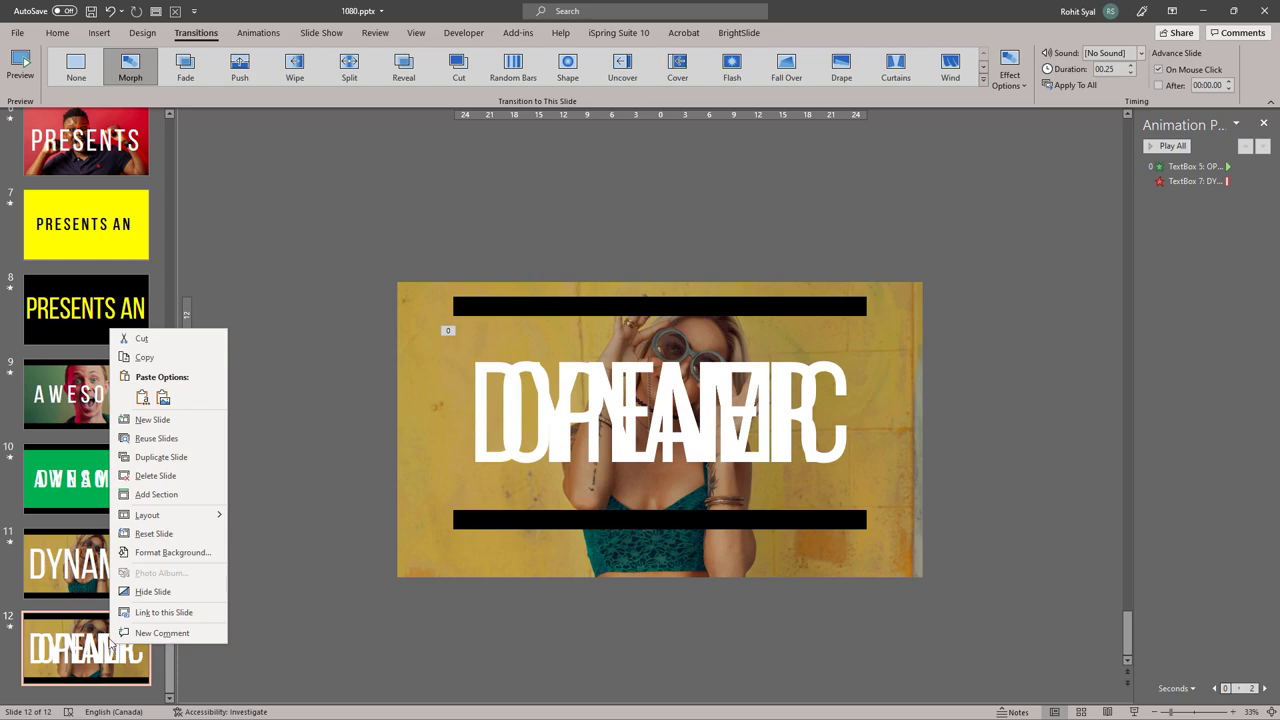
{"action": "left_click", "coordinate": [146, 457]}
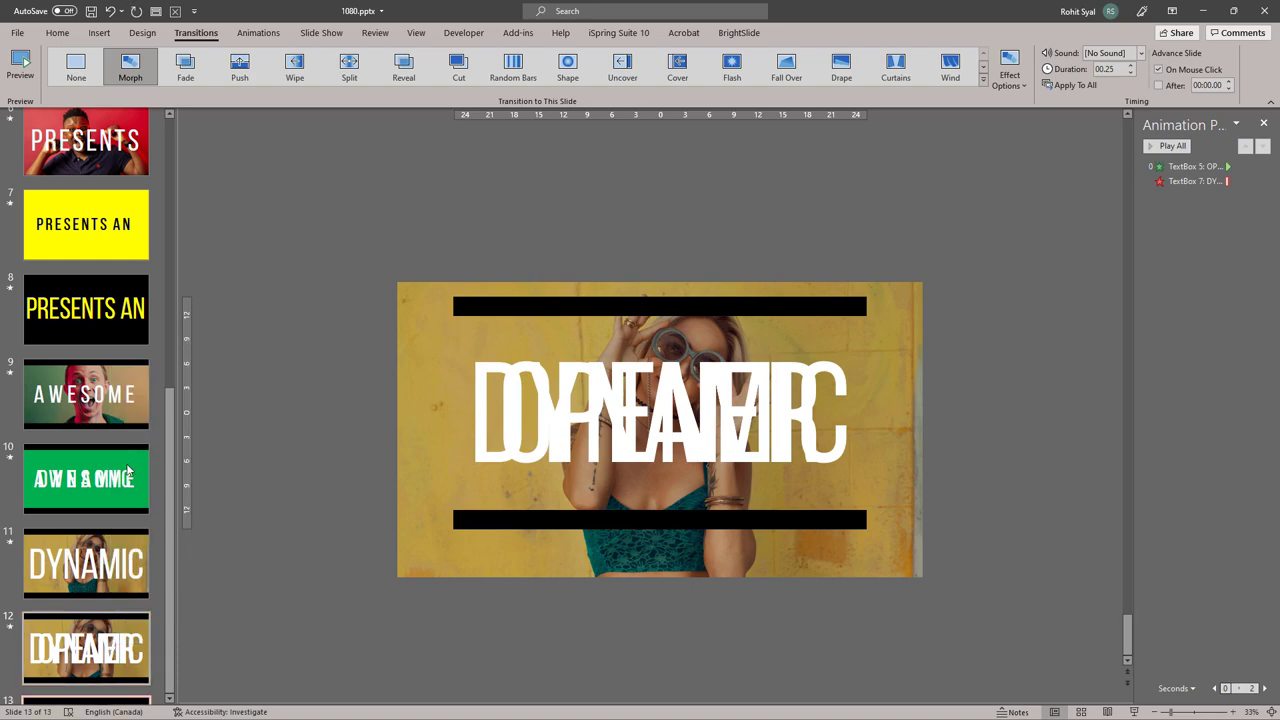
{"action": "left_click", "coordinate": [412, 388]}
{"action": "key", "text": "Delete"}
{"action": "left_click", "coordinate": [549, 430]}
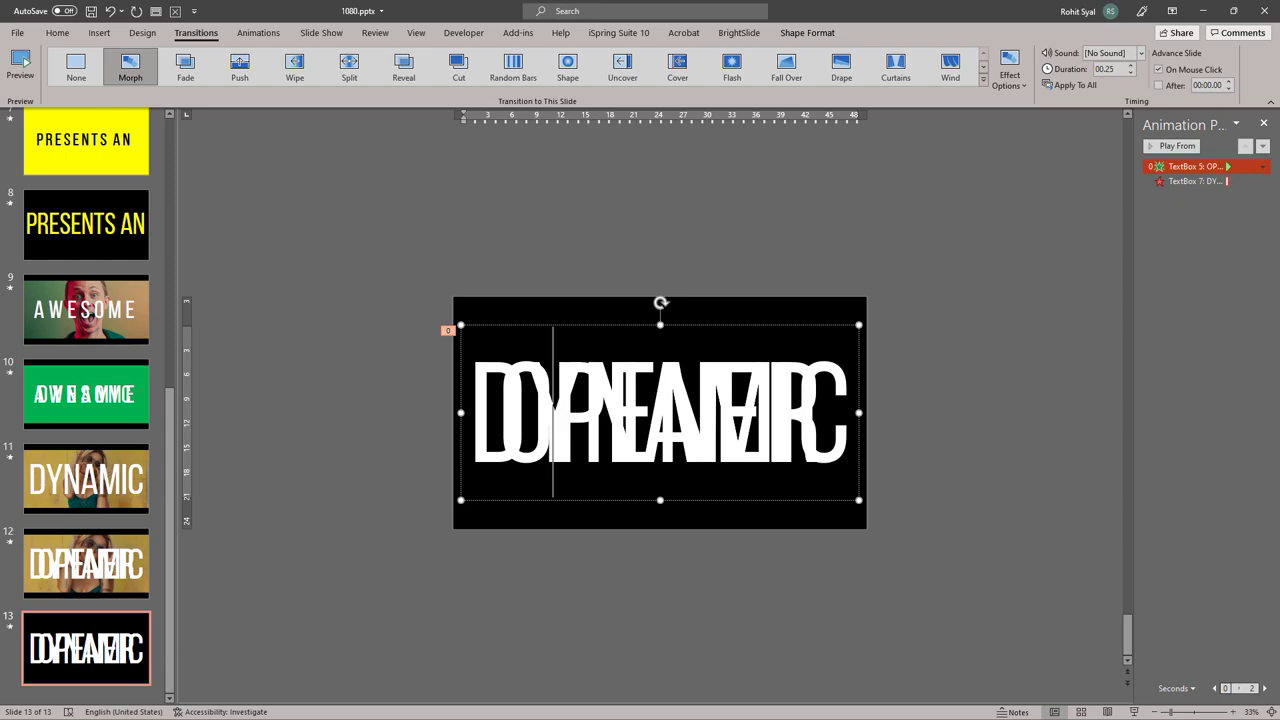
- Delete the DYNAMIC text from slide 13 and place the OPENER text at the slide's vertical centre
{"action": "left_click_drag", "start_coordinate": [566, 500], "coordinate": [569, 610]}
{"action": "left_click", "coordinate": [548, 360]}
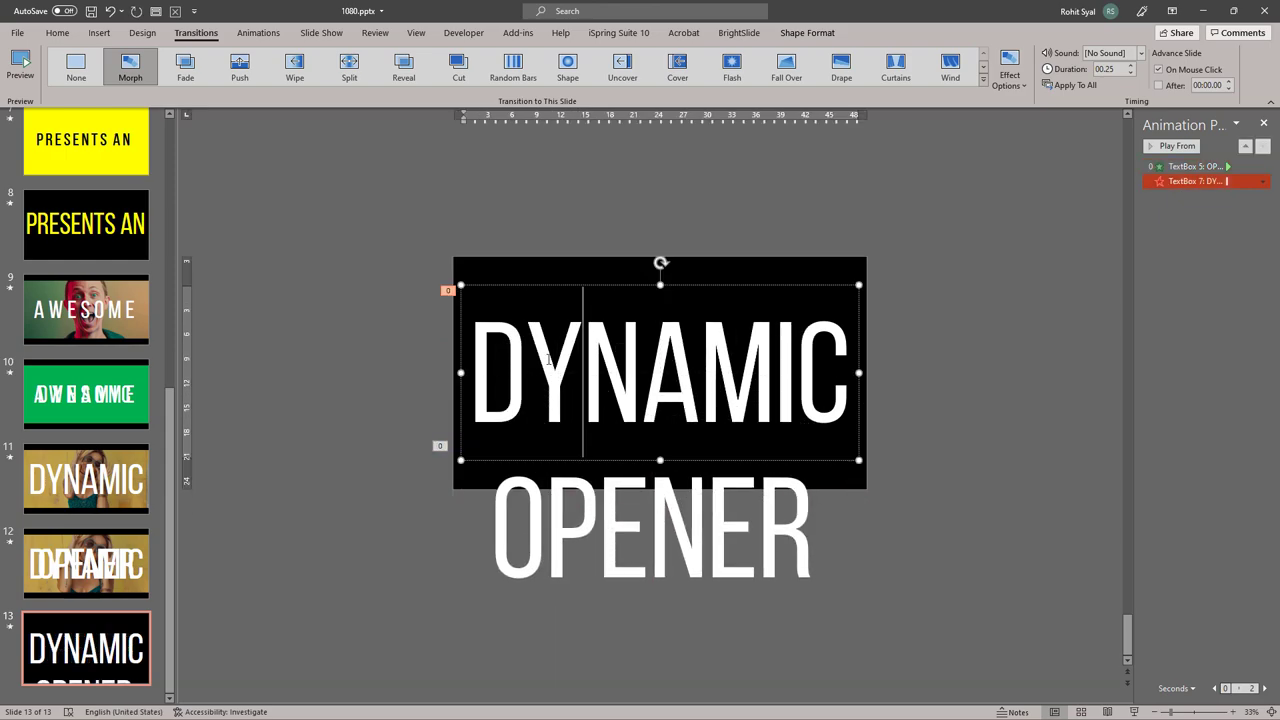
{"action": "left_click", "coordinate": [537, 286]}
{"action": "key", "text": "Delete"}
{"action": "left_click", "coordinate": [596, 574]}
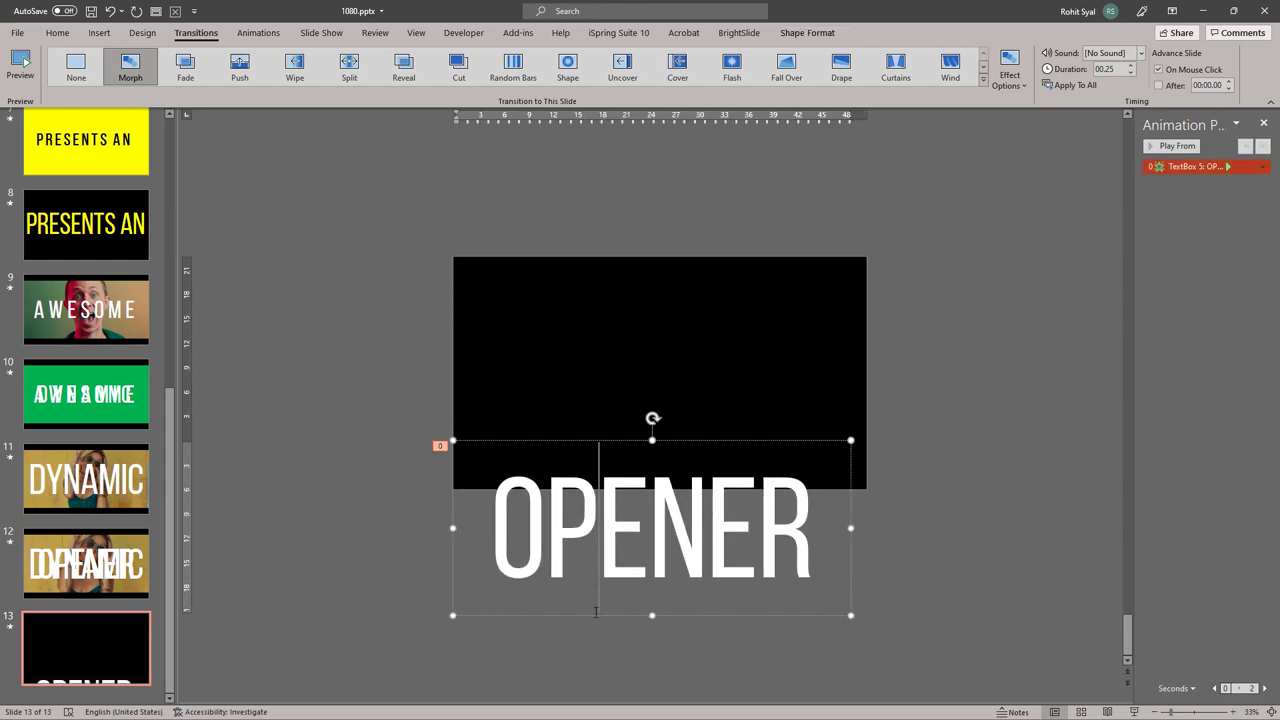
{"action": "left_click_drag", "start_coordinate": [596, 615], "coordinate": [607, 462]}
- Remove the OPENER text's animation on slide 13 and reduce its font size to 287 pt
{"action": "left_click", "coordinate": [1169, 169]}
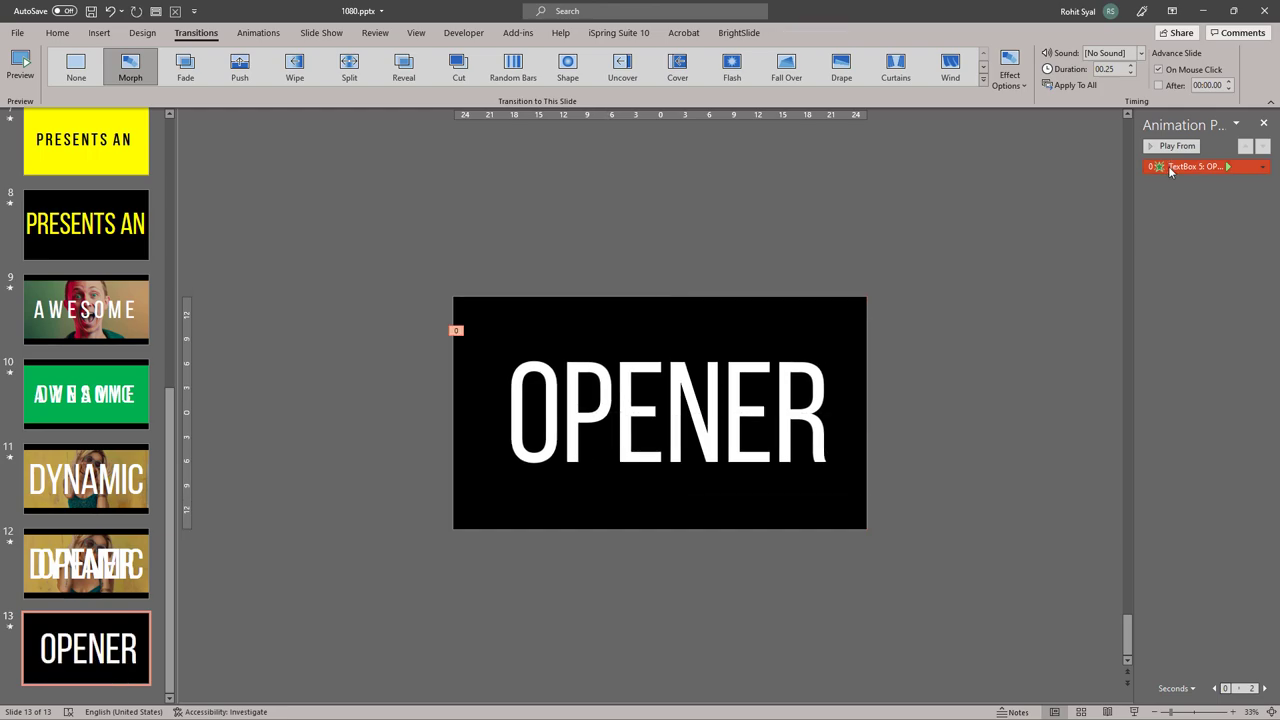
{"action": "key", "text": "Delete"}
{"action": "left_click", "coordinate": [627, 409]}
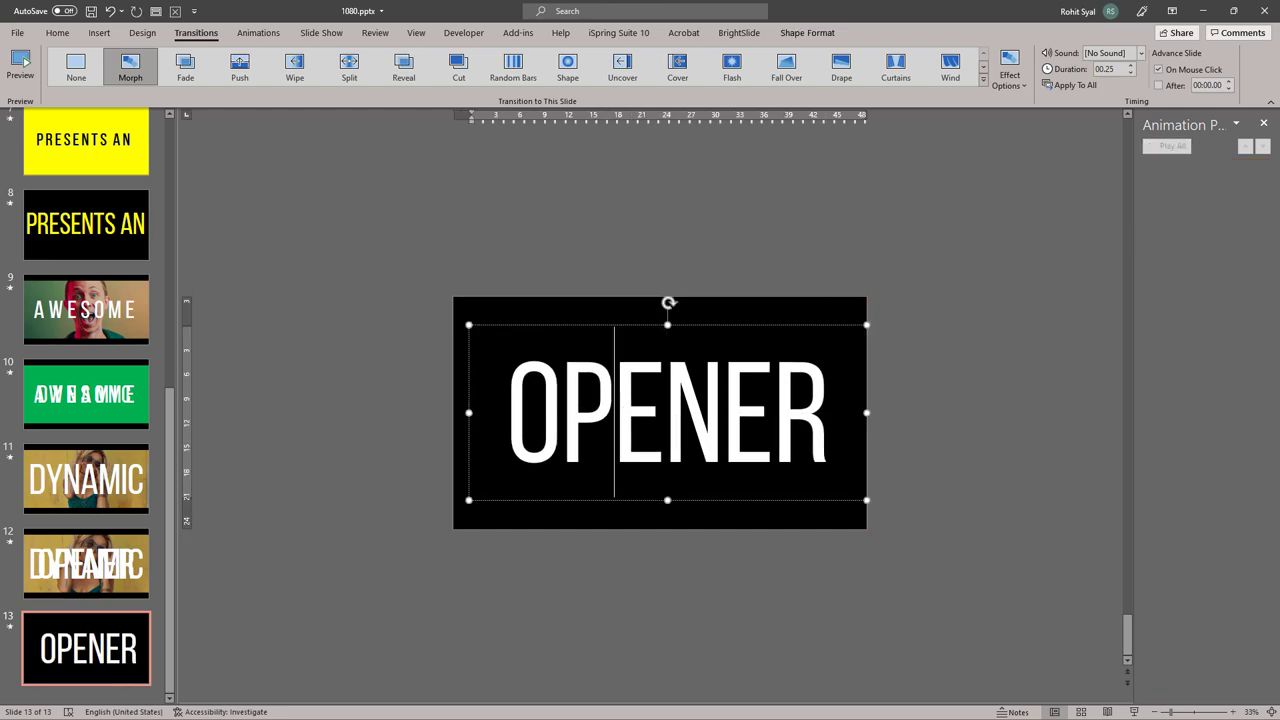
{"action": "left_click", "coordinate": [593, 325]}
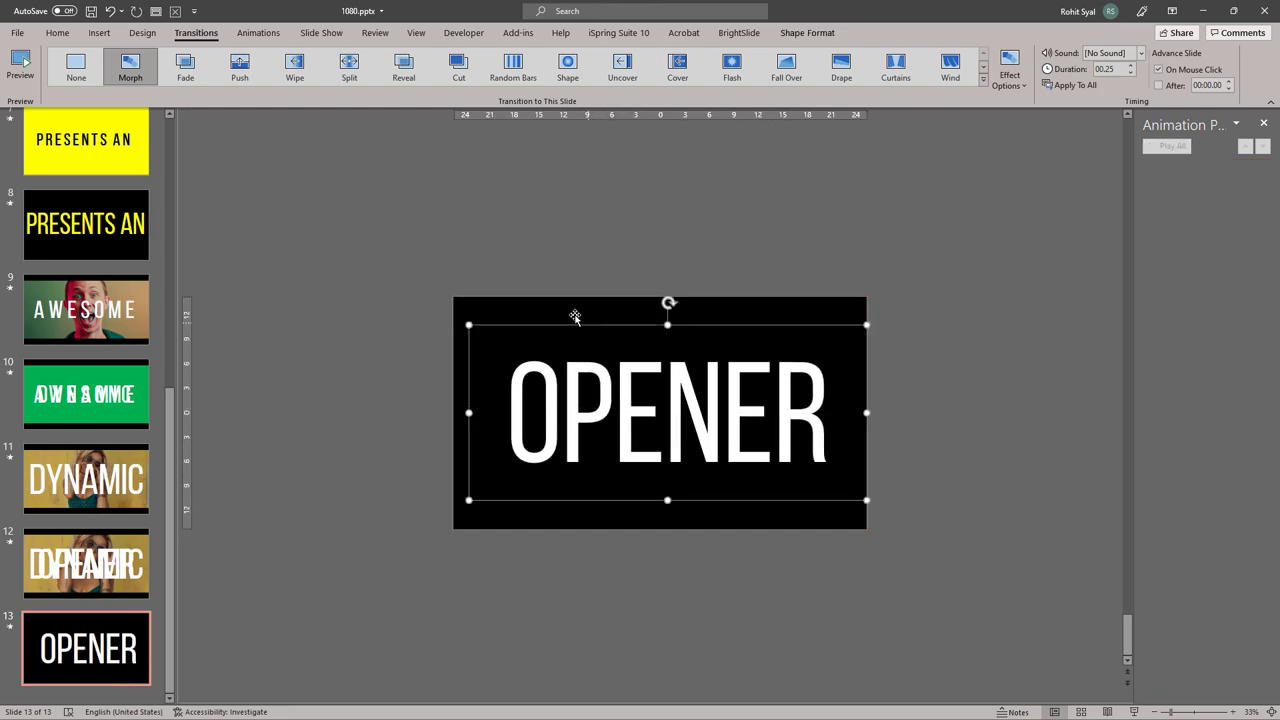
{"action": "left_click", "coordinate": [57, 33]}
{"action": "left_click", "coordinate": [393, 58]}
{"action": "left_click", "coordinate": [393, 58]}
{"action": "left_click", "coordinate": [393, 58]}
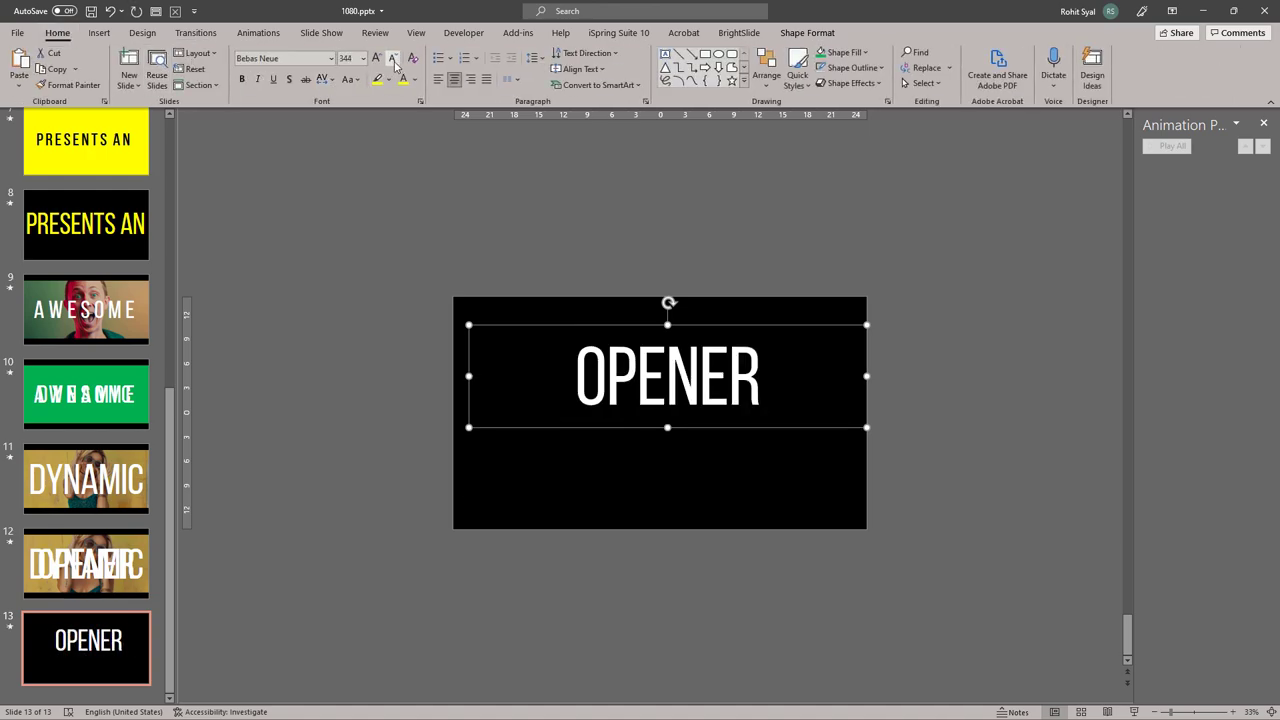
- Expand the OPENER text's character spacing by 50 pt and move the text down to the slide's vertical centre
{"action": "left_click", "coordinate": [323, 79]}
{"action": "left_click", "coordinate": [345, 155]}
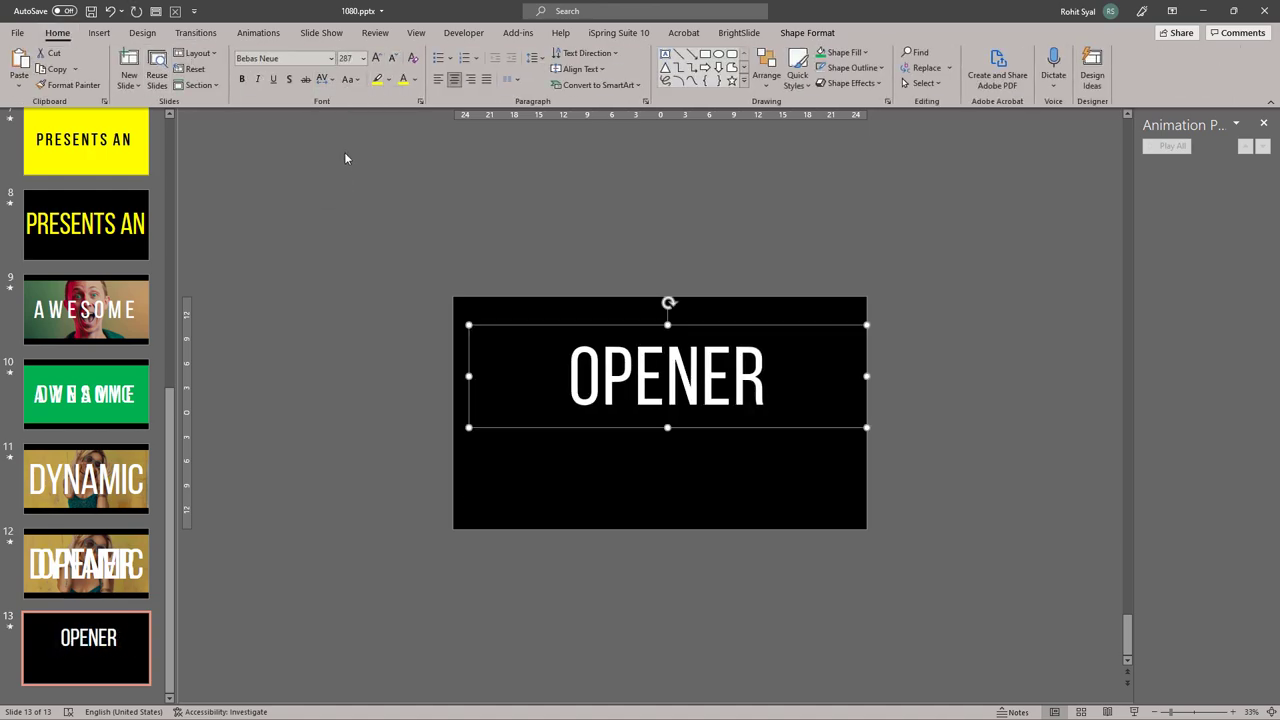
{"action": "left_click", "coordinate": [420, 104]}
{"action": "left_click", "coordinate": [545, 283]}
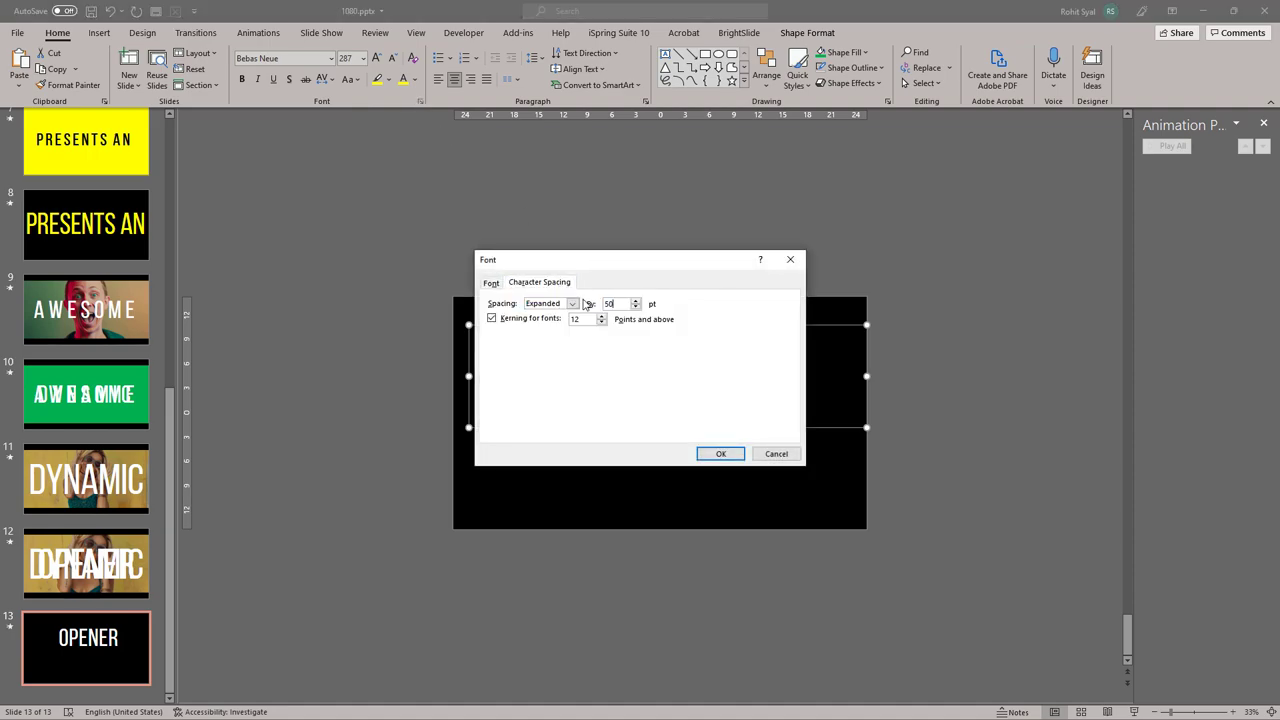
{"action": "left_click", "coordinate": [720, 453]}
{"action": "left_click_drag", "start_coordinate": [606, 428], "coordinate": [597, 465]}
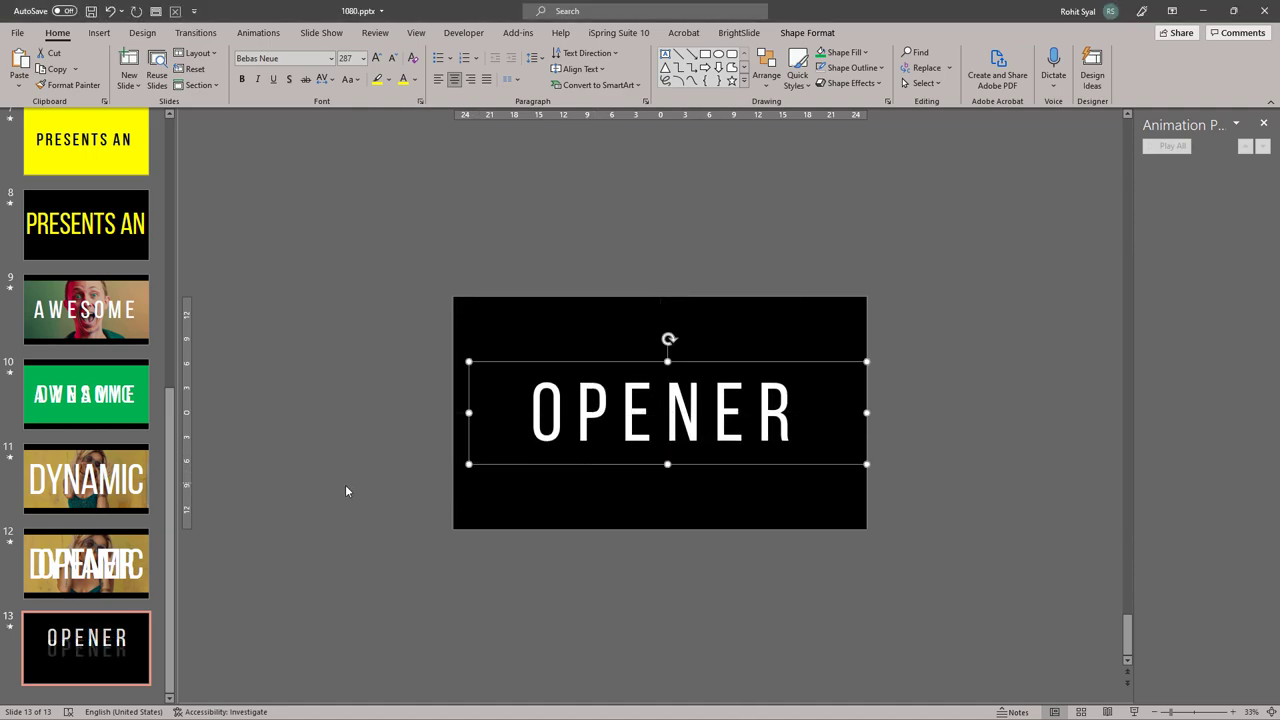
{"action": "left_click", "coordinate": [347, 491]}
- Copy the photo of the man in sunglasses and green hoodie from the final images folder and paste it onto slide 13
{"action": "key", "text": "alt+Tab"}
{"action": "key", "text": "alt+Tab"}
{"action": "key", "text": "alt+Tab"}
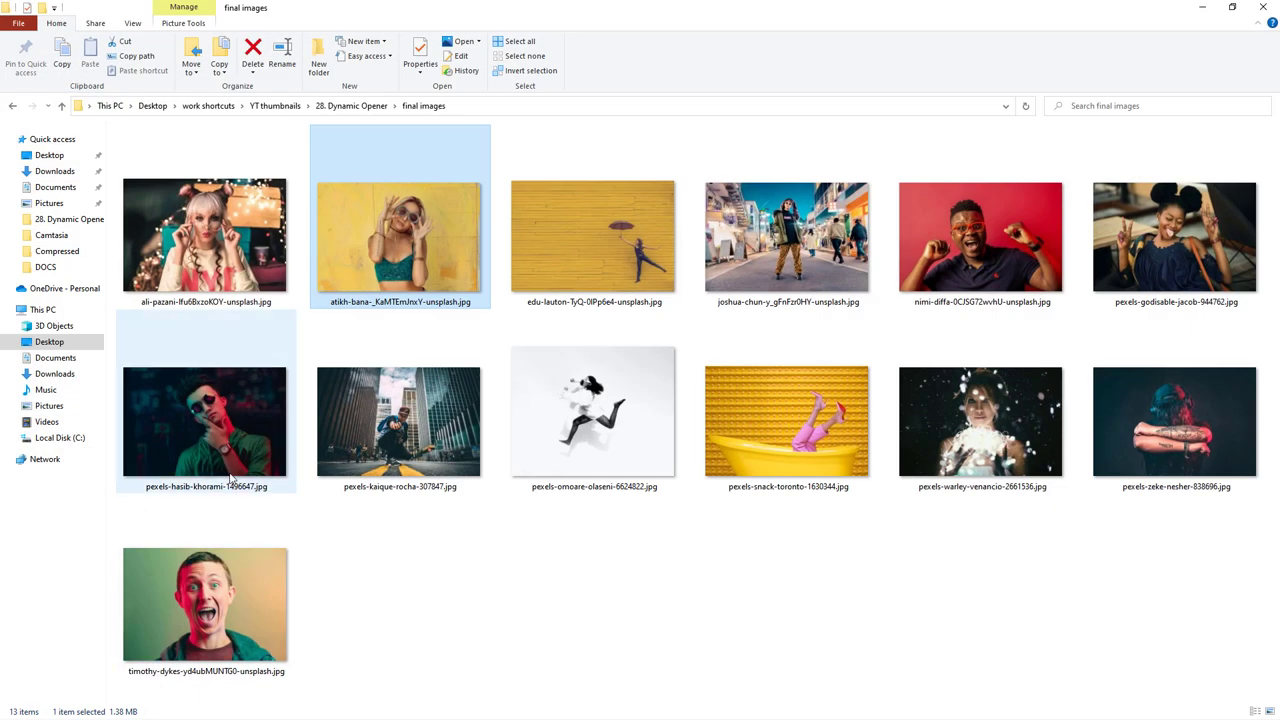
{"action": "left_click", "coordinate": [212, 440]}
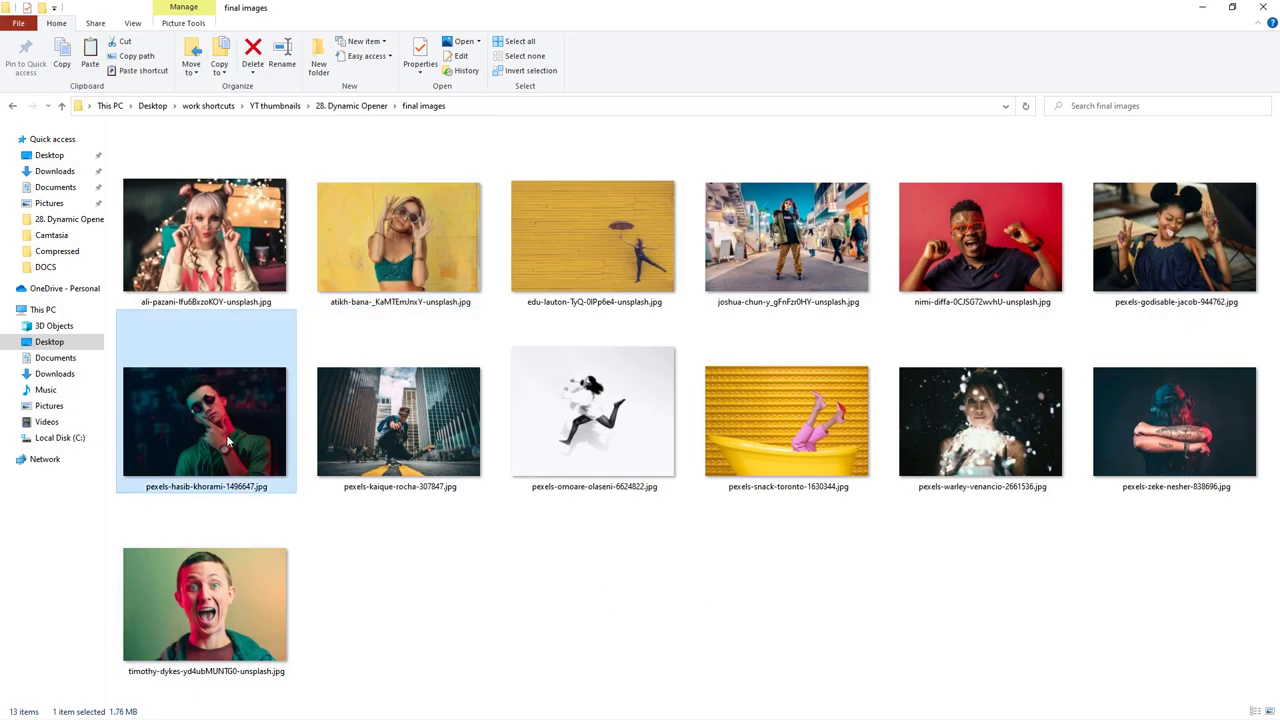
{"action": "key", "text": "alt+Tab"}
{"action": "key", "text": "ctrl+v"}
{"action": "double_click", "coordinate": [596, 366]}
- Crop the pasted photo to a 16:9 aspect ratio and enlarge it from its centre to about 38.08 × 67.7 cm
{"action": "left_click", "coordinate": [1136, 85]}
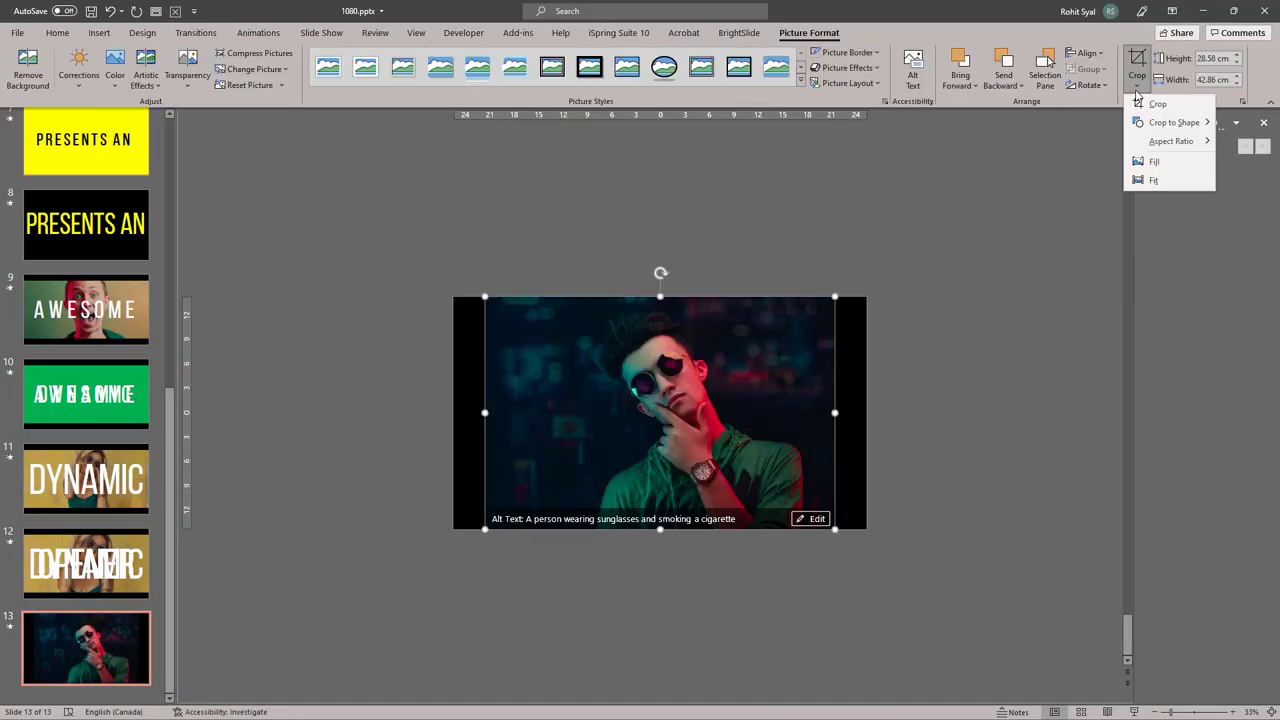
{"action": "mouse_move", "coordinate": [1170, 141]}
{"action": "left_click", "coordinate": [1254, 371]}
{"action": "key", "text": "Escape"}
{"action": "left_click_drag", "start_coordinate": [485, 314], "coordinate": [384, 257]}
- Send the photo on slide 13 to the back, behind the OPENER text and black bars
{"action": "right_click", "coordinate": [415, 280]}
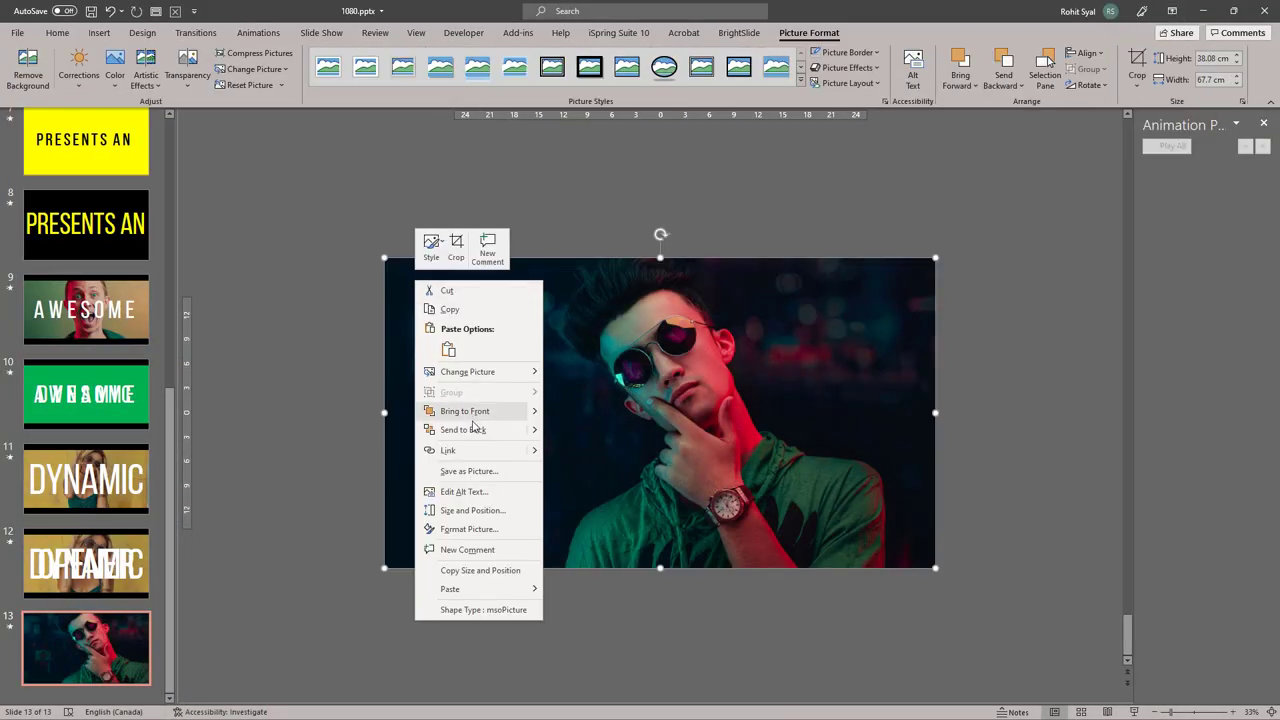
{"action": "left_click", "coordinate": [474, 428]}
{"action": "left_click", "coordinate": [307, 359]}
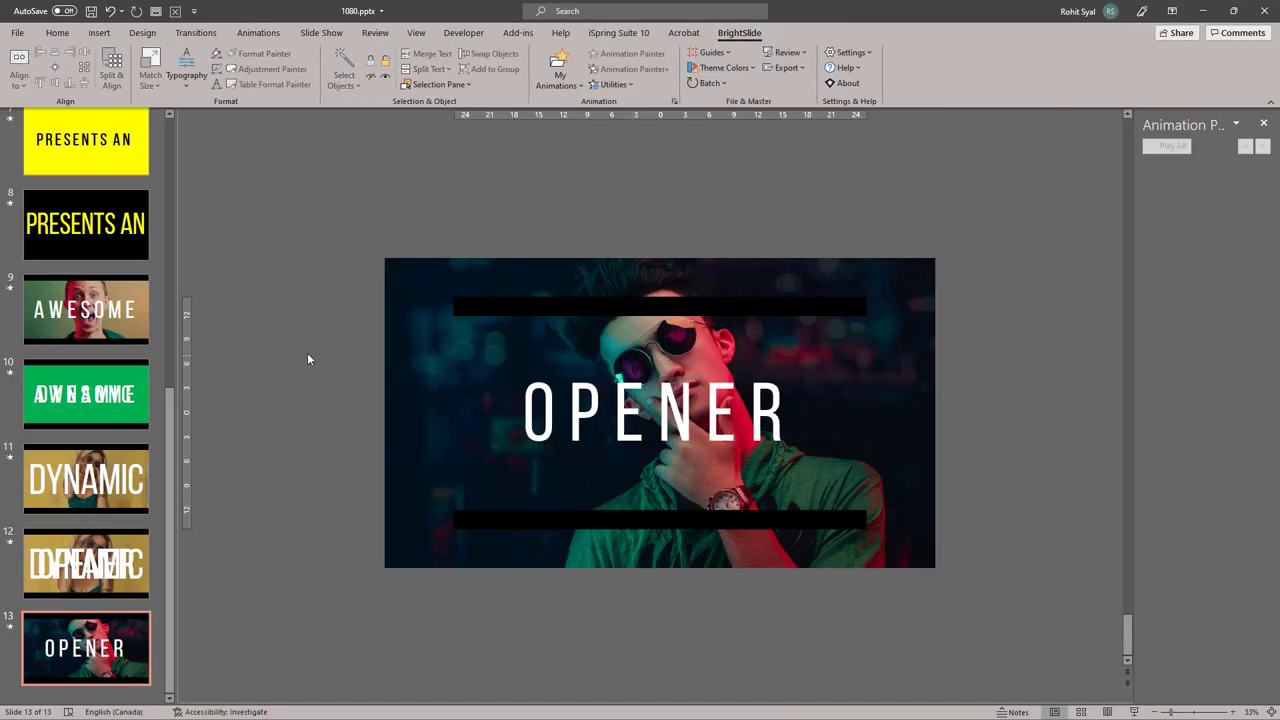
- Duplicate slide 13 and shrink the new slide 14's photo evenly from its centre to fit the slide edges
{"action": "right_click", "coordinate": [85, 648]}
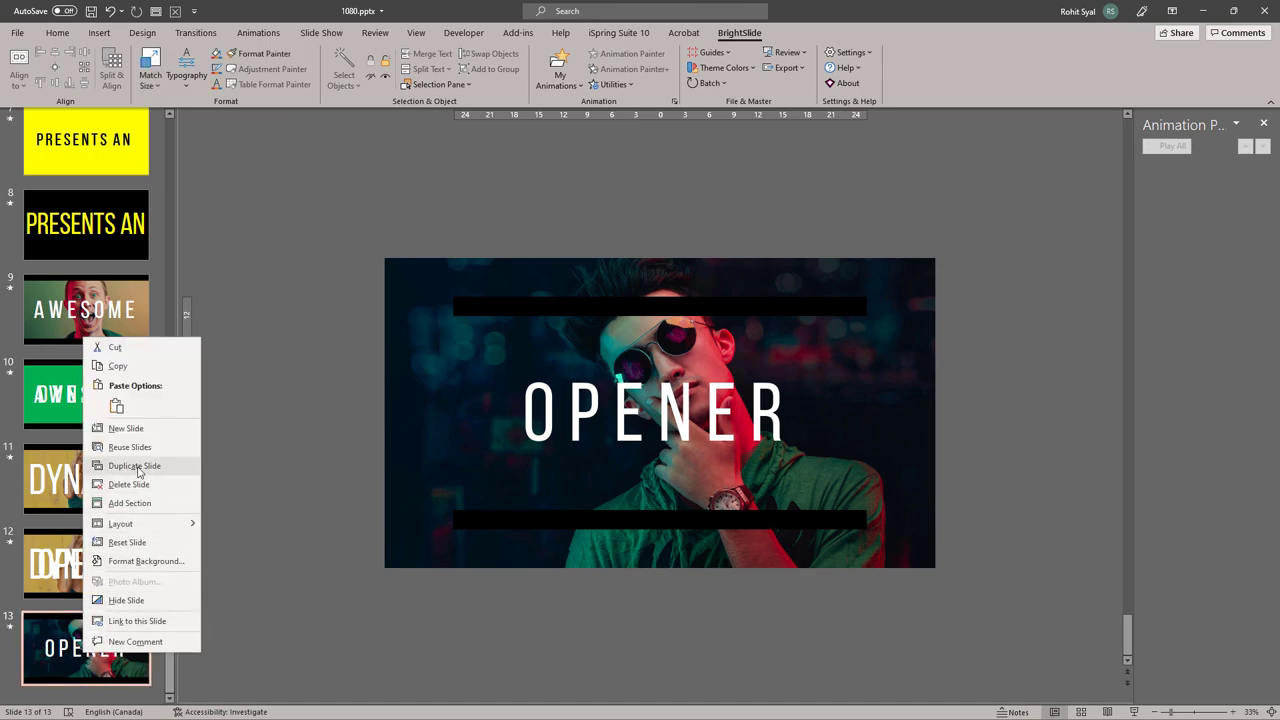
{"action": "left_click", "coordinate": [138, 470]}
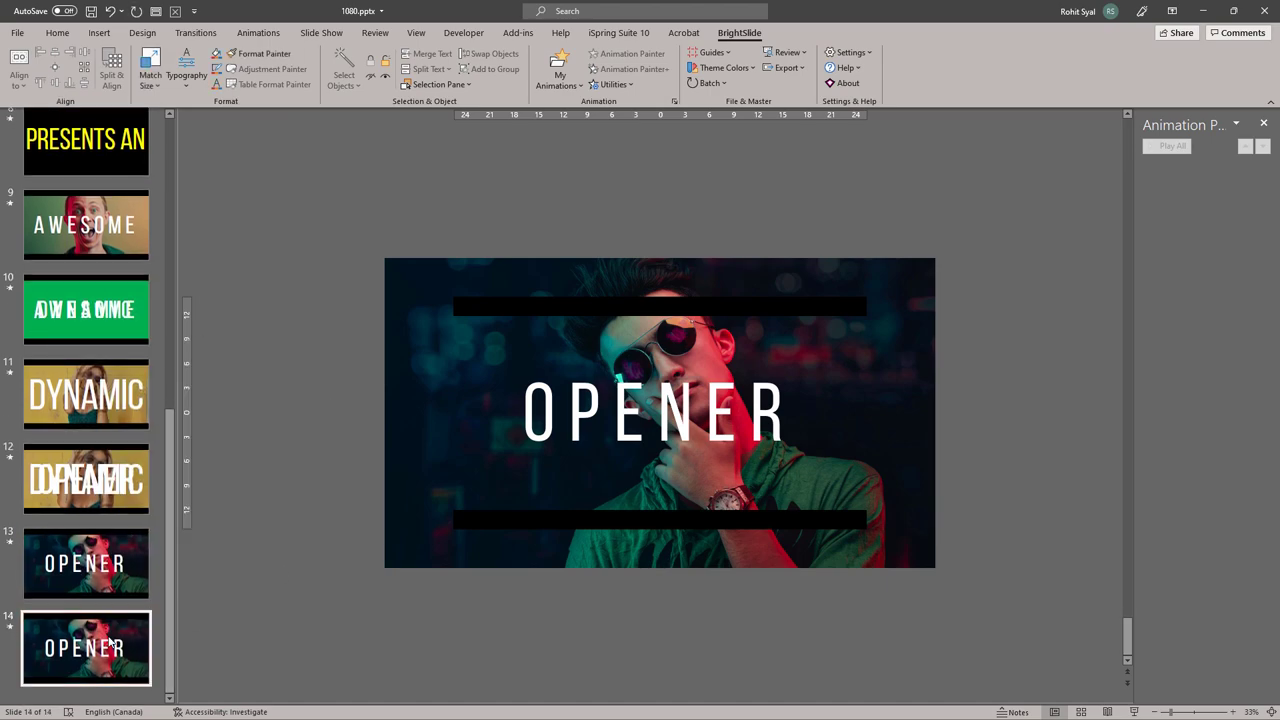
{"action": "left_click", "coordinate": [408, 386]}
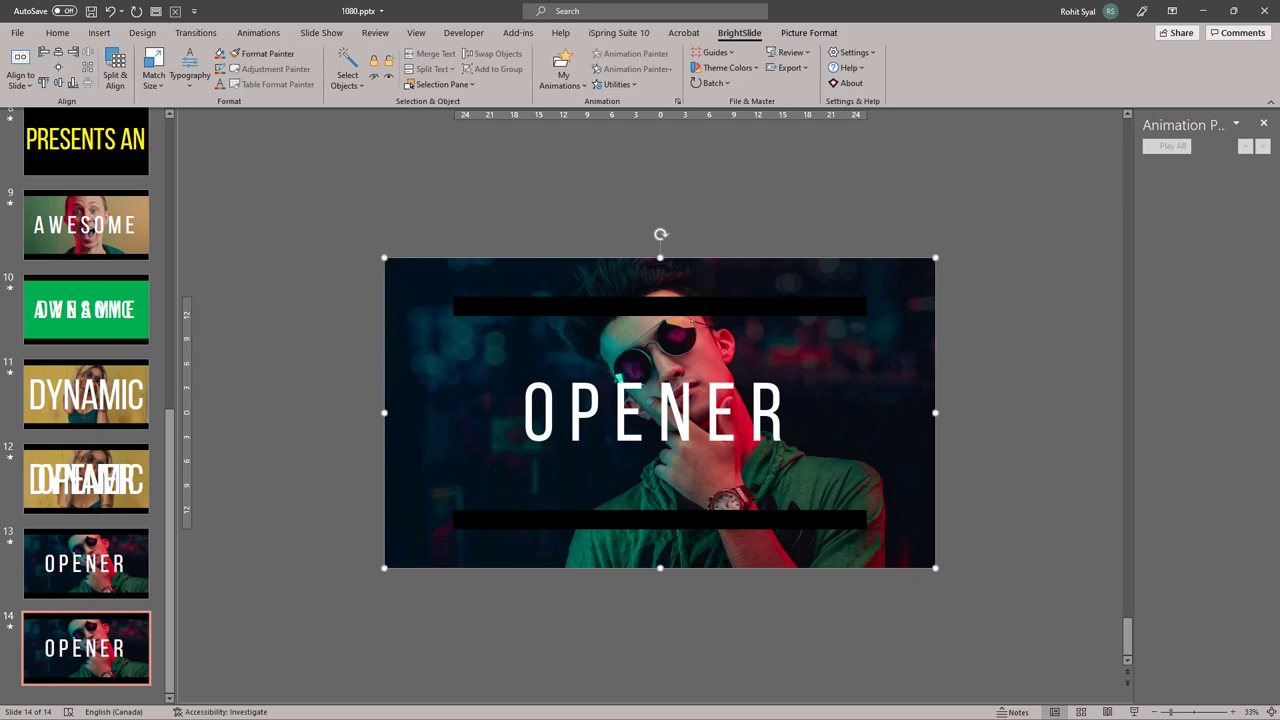
{"action": "left_click_drag", "start_coordinate": [384, 258], "coordinate": [454, 298]}
{"action": "left_click", "coordinate": [388, 339]}
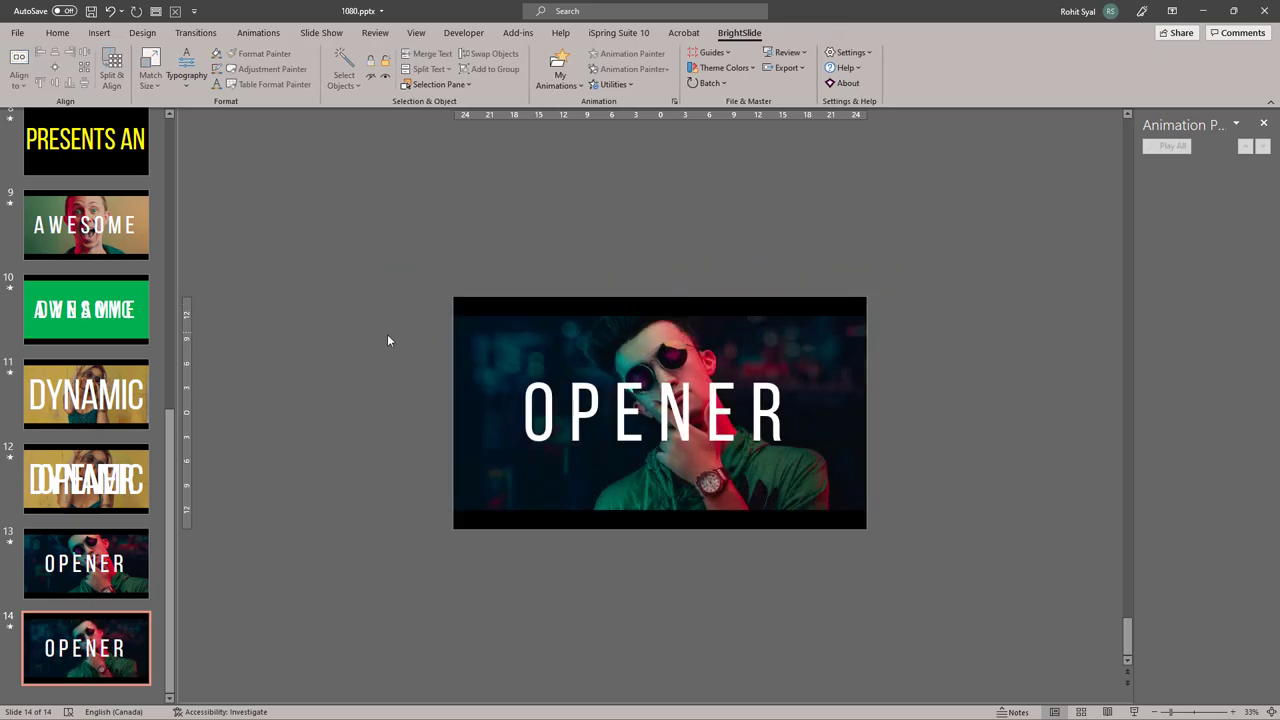
- Draw a 28.58 × 50.8 cm rectangle covering all of slide 14 and fill it with magenta
{"action": "left_click", "coordinate": [57, 33]}
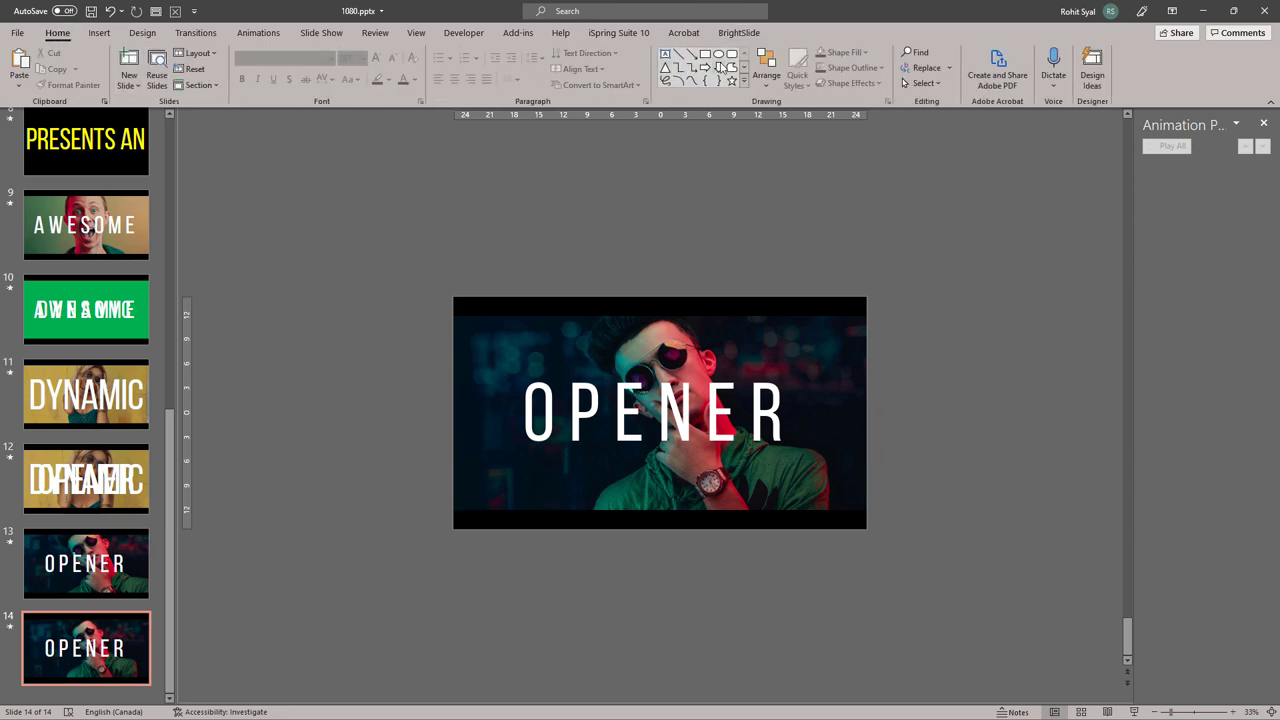
{"action": "left_click", "coordinate": [705, 55]}
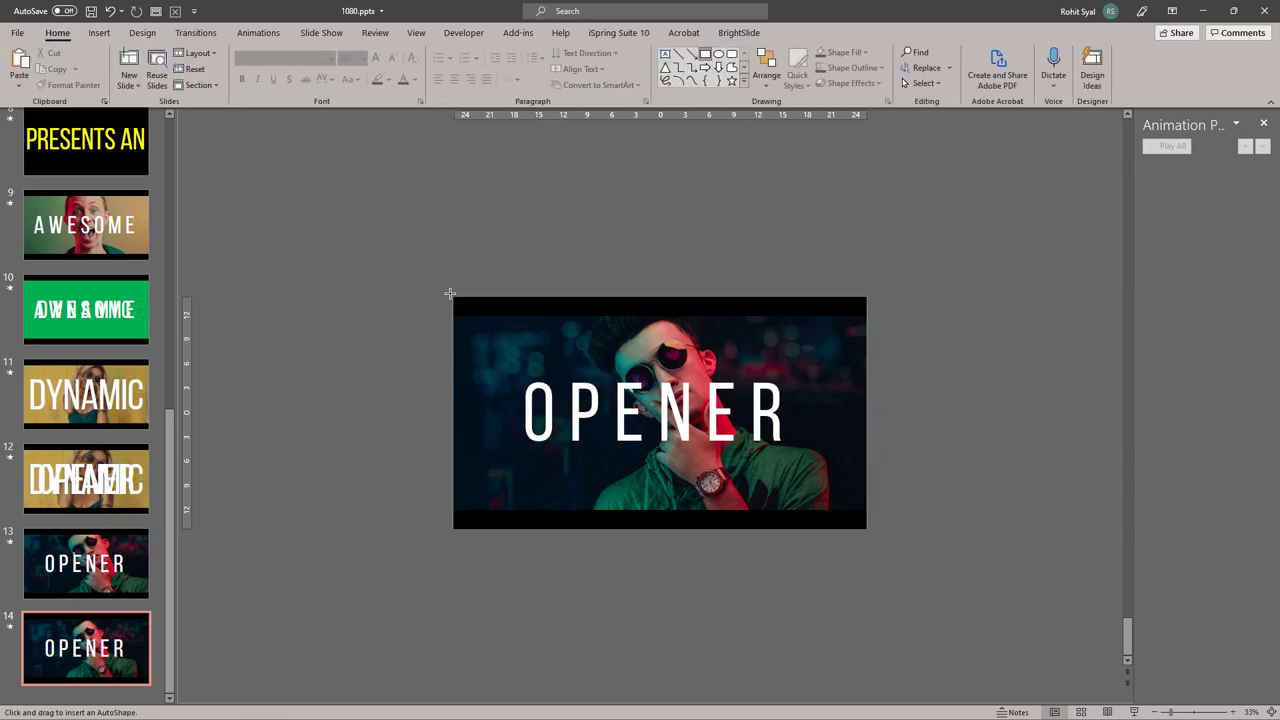
{"action": "mouse_move", "coordinate": [452, 296]}
{"action": "left_mouse_down"}
{"action": "mouse_move", "coordinate": [601, 365]}
{"action": "mouse_move", "coordinate": [866, 529]}
{"action": "left_mouse_up"}
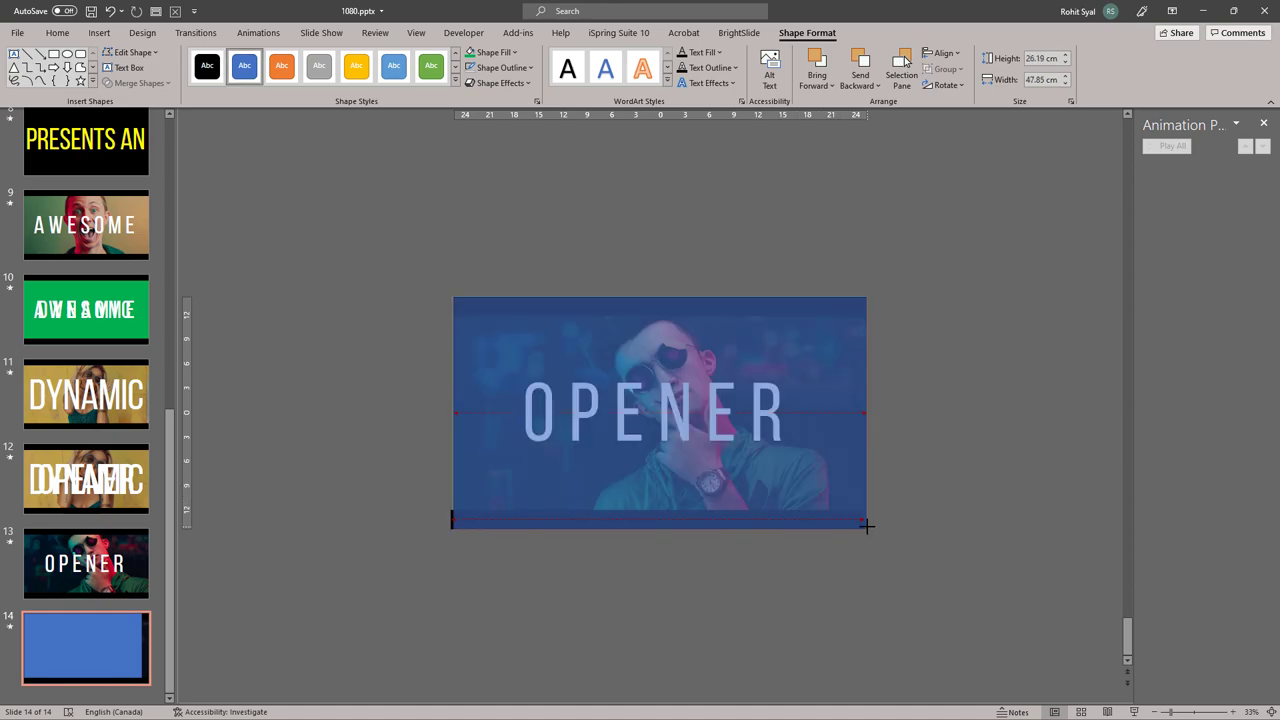
{"action": "left_click", "coordinate": [514, 52]}
{"action": "left_click", "coordinate": [470, 211]}
- Set the magenta rectangle's fill transparency to 42%
{"action": "right_click", "coordinate": [572, 180]}
{"action": "left_click", "coordinate": [600, 680]}
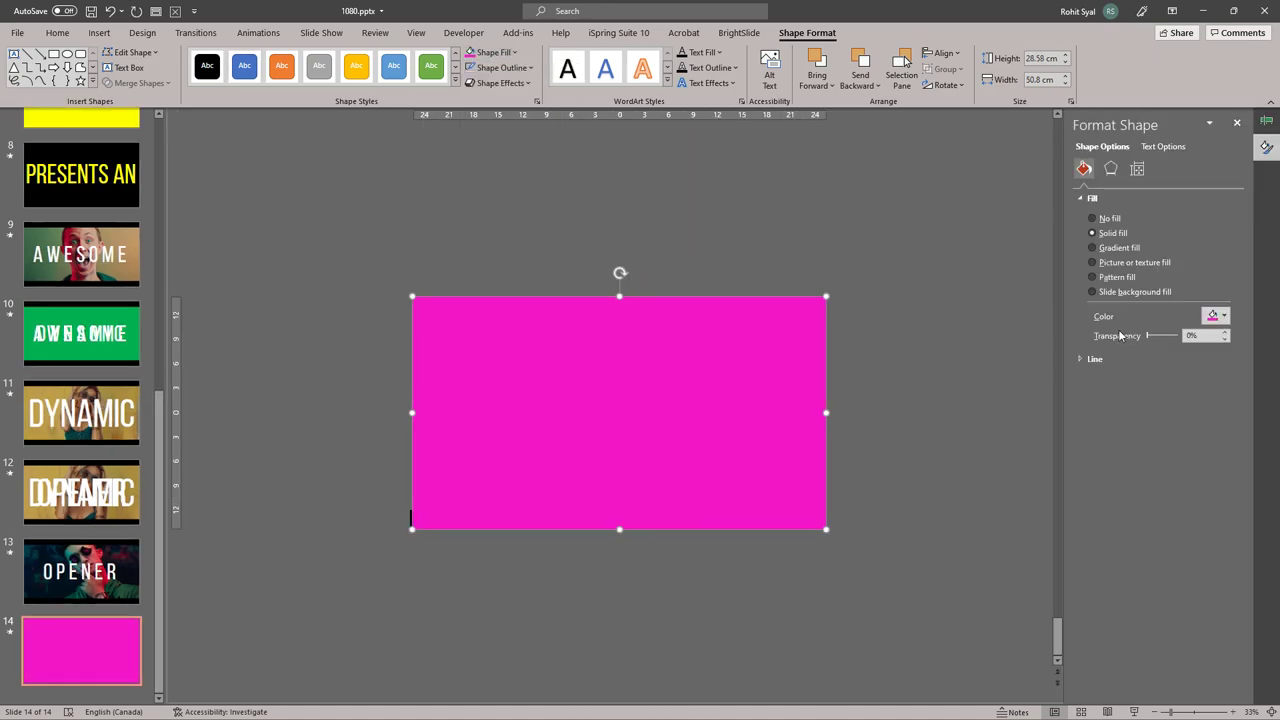
{"action": "left_click_drag", "start_coordinate": [1146, 345], "coordinate": [1160, 343]}
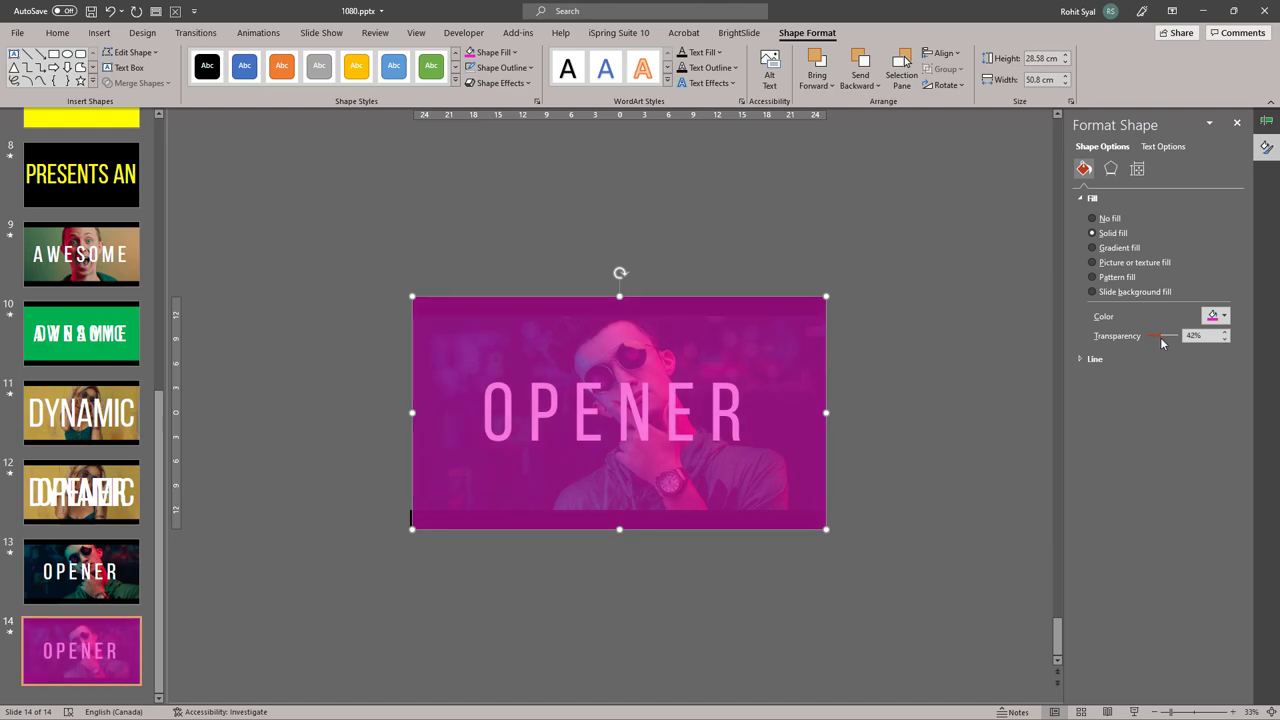
{"action": "left_click", "coordinate": [969, 362]}
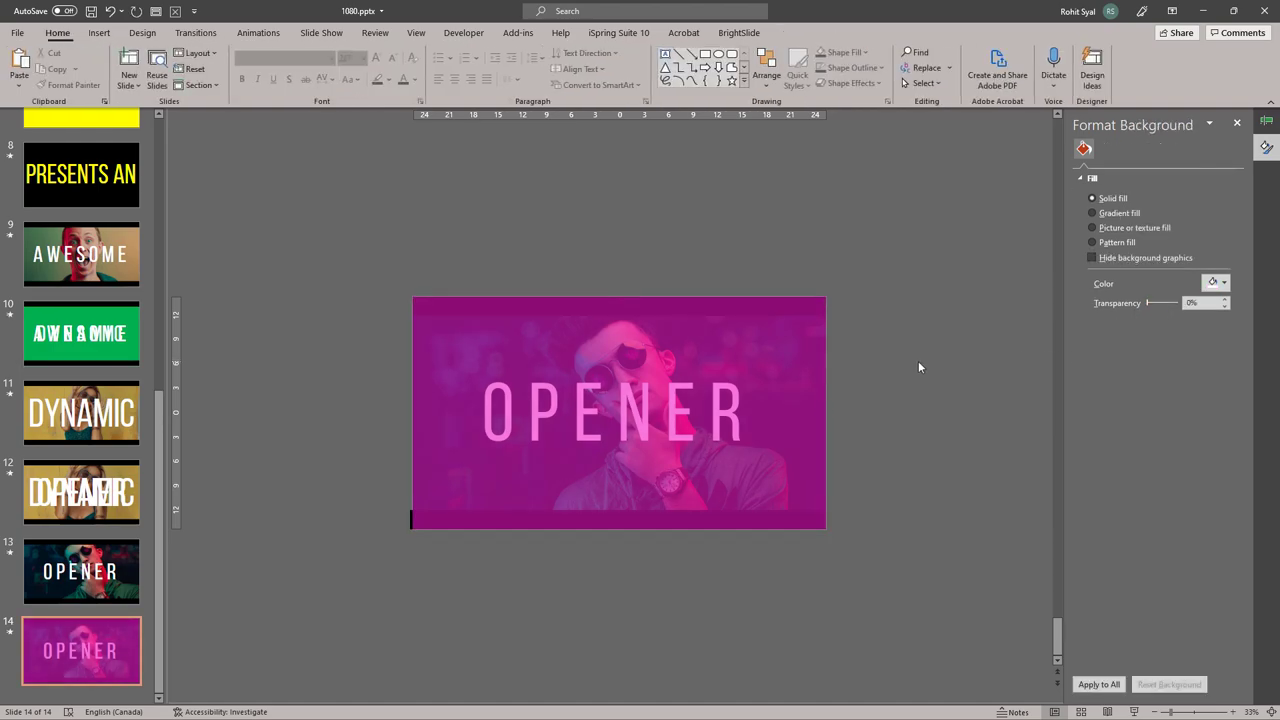
- Reorder slide 14's layers so the magenta overlay sits above the photo but behind the OPENER text and black bars
{"action": "left_click", "coordinate": [444, 368]}
{"action": "right_click", "coordinate": [444, 366]}
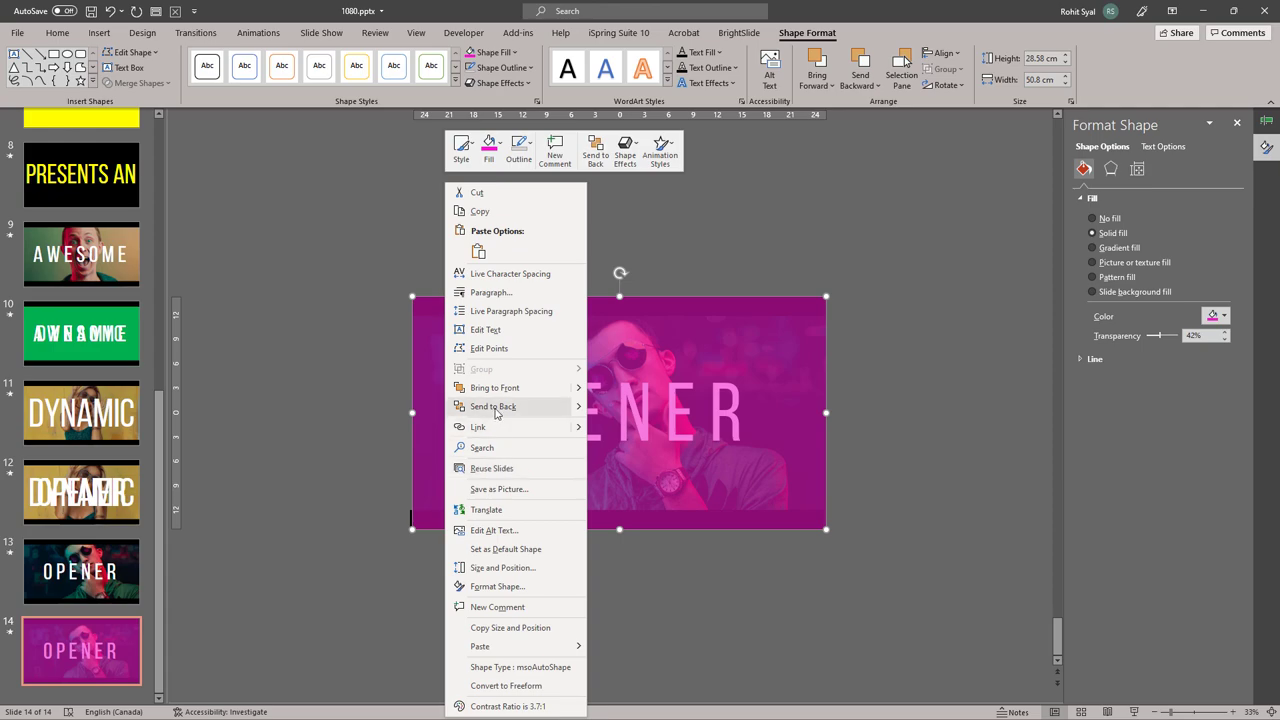
{"action": "left_click", "coordinate": [493, 406]}
{"action": "left_click", "coordinate": [450, 346]}
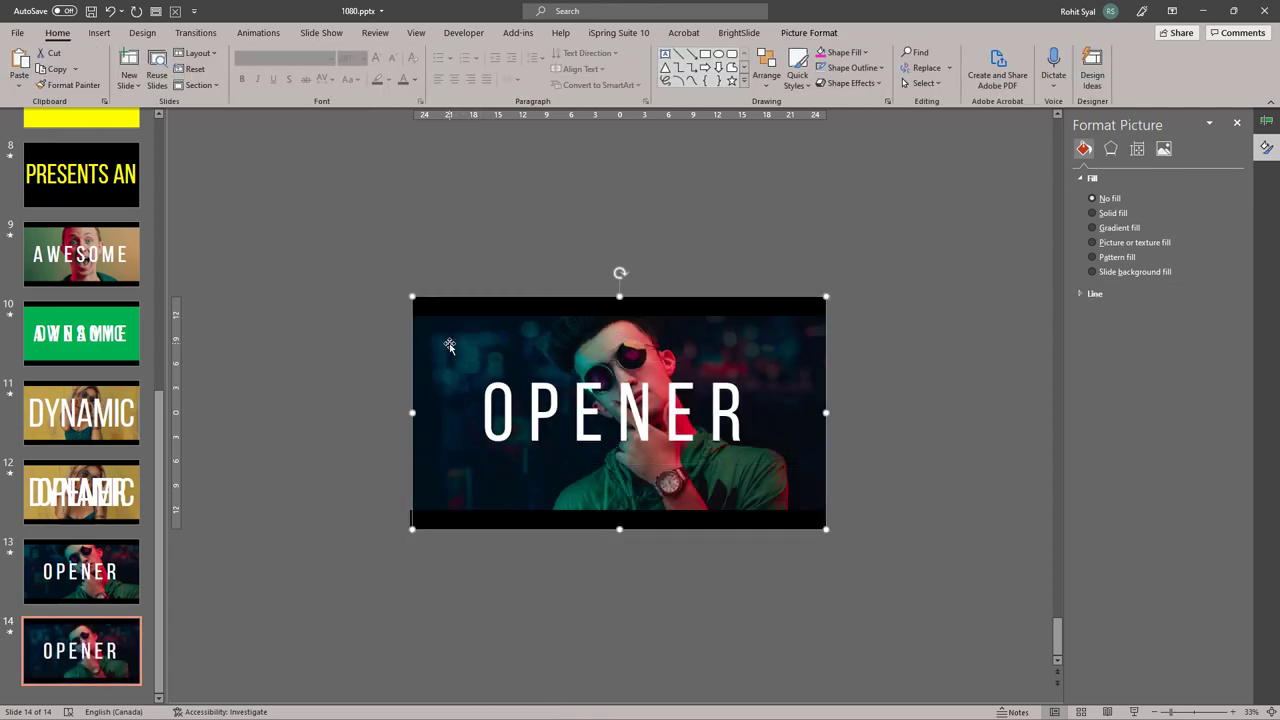
{"action": "right_click", "coordinate": [450, 346]}
{"action": "left_click", "coordinate": [492, 493]}
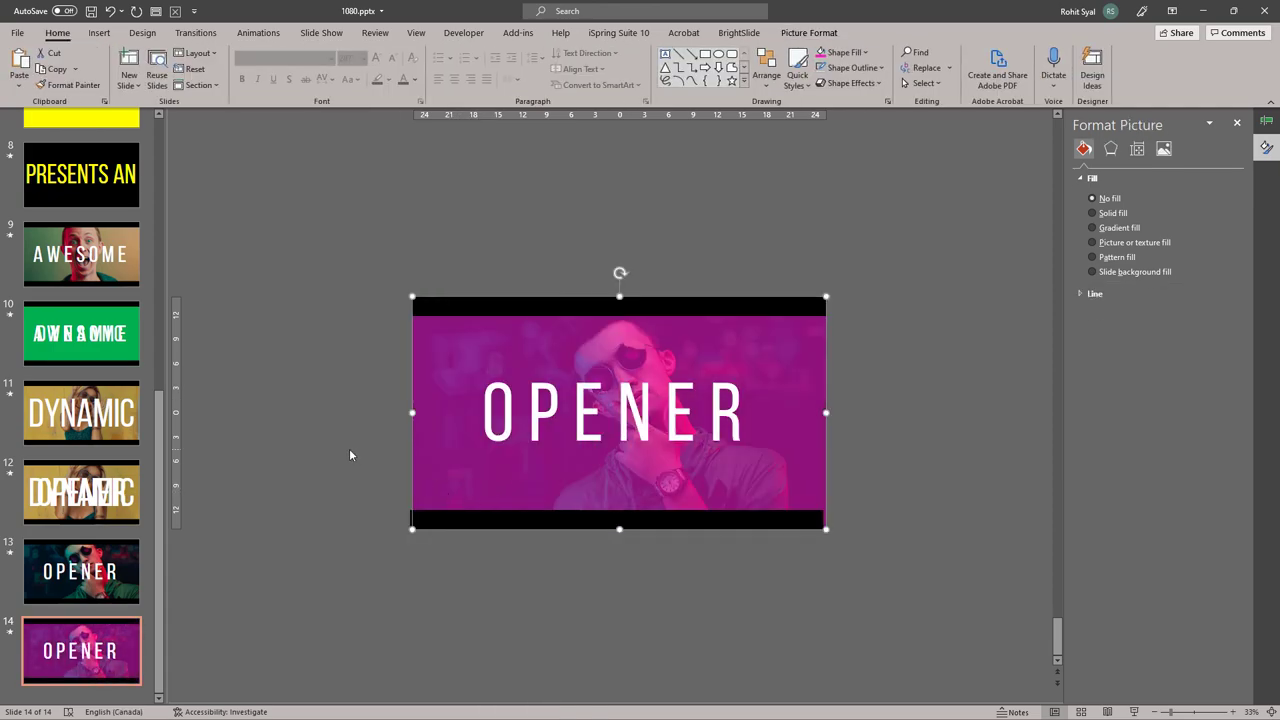
{"action": "left_click", "coordinate": [500, 520]}
{"action": "left_click", "coordinate": [355, 488]}
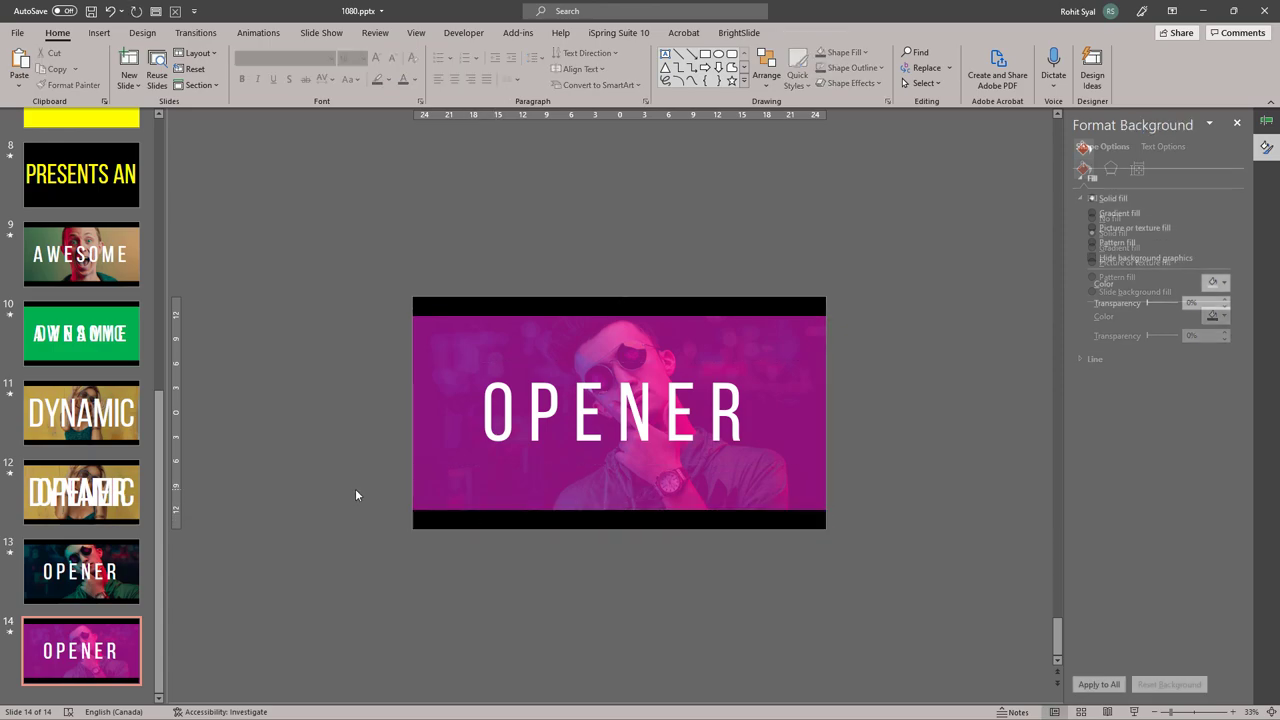
- Set slide 14's OPENER text to normal character spacing and 496 pt, and recentre it vertically on the slide
{"action": "left_click", "coordinate": [816, 446]}
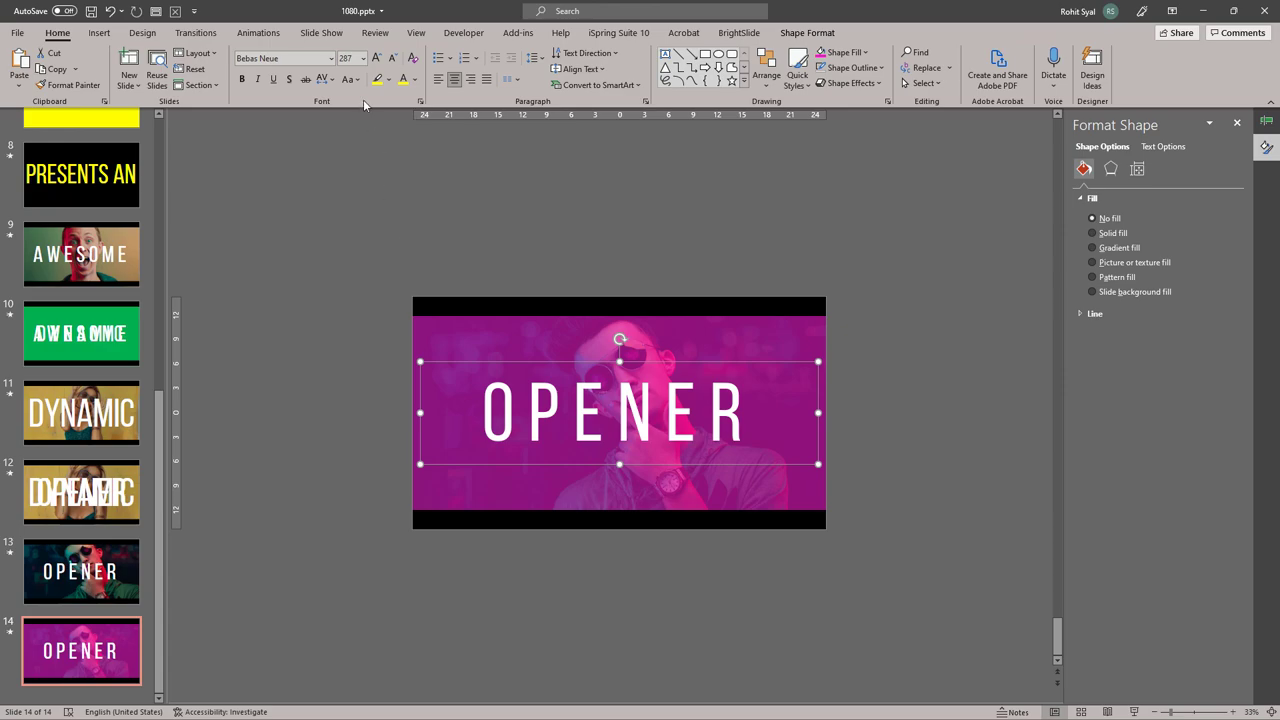
{"action": "left_click", "coordinate": [324, 79]}
{"action": "left_click", "coordinate": [343, 134]}
{"action": "left_click", "coordinate": [376, 57]}
{"action": "left_click", "coordinate": [376, 57]}
{"action": "left_click", "coordinate": [376, 57]}
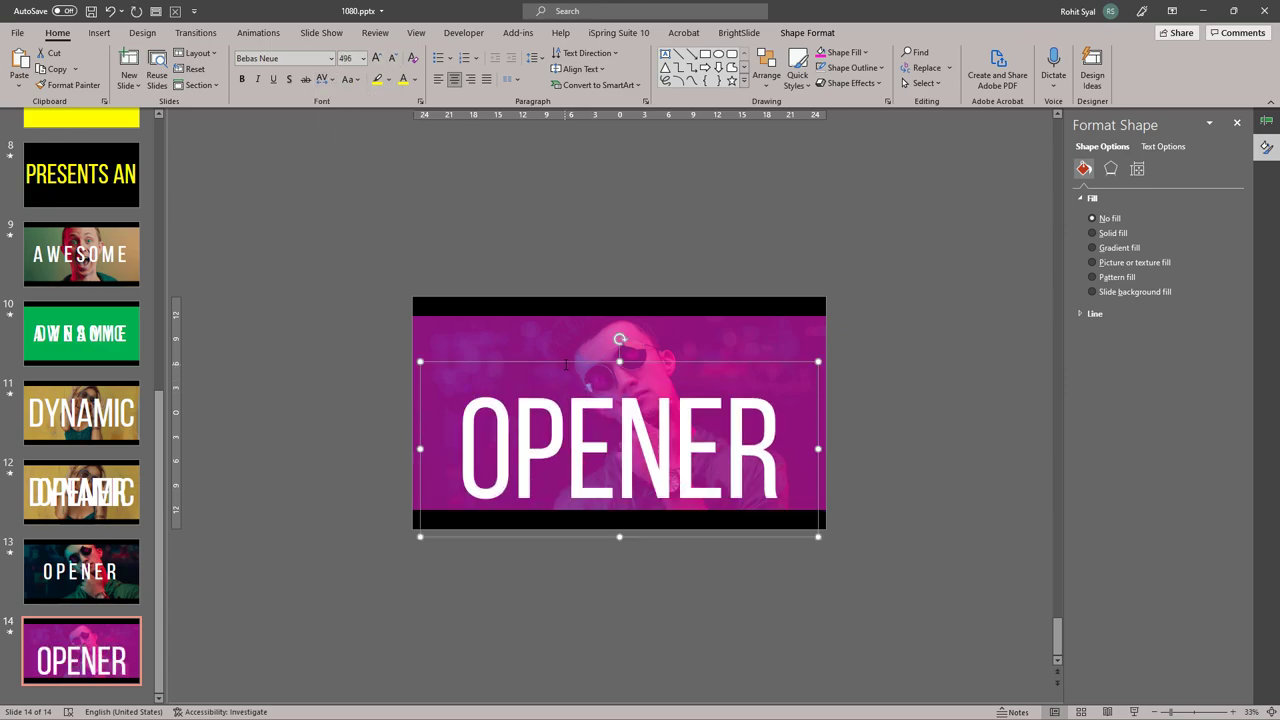
{"action": "left_click_drag", "start_coordinate": [566, 365], "coordinate": [566, 331]}
{"action": "left_click", "coordinate": [313, 466]}
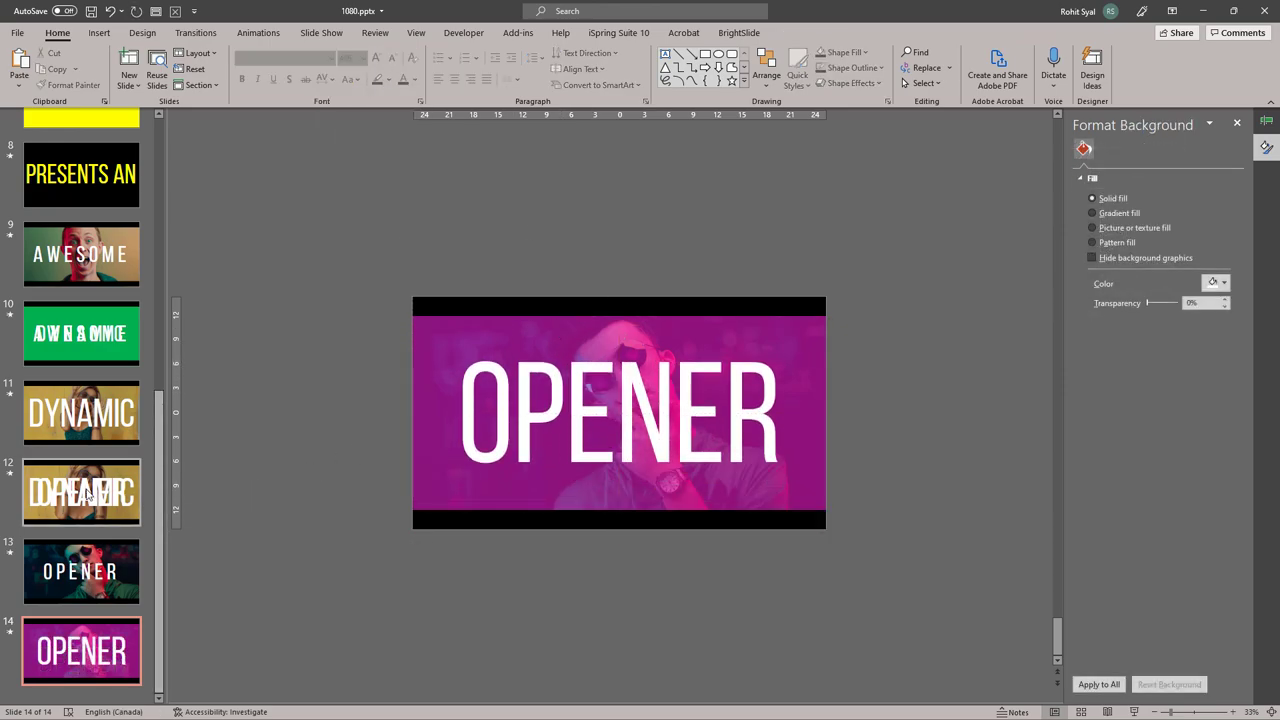
- Copy the transparent magenta overlay from slide 14 onto slide 13
{"action": "left_click", "coordinate": [100, 648]}
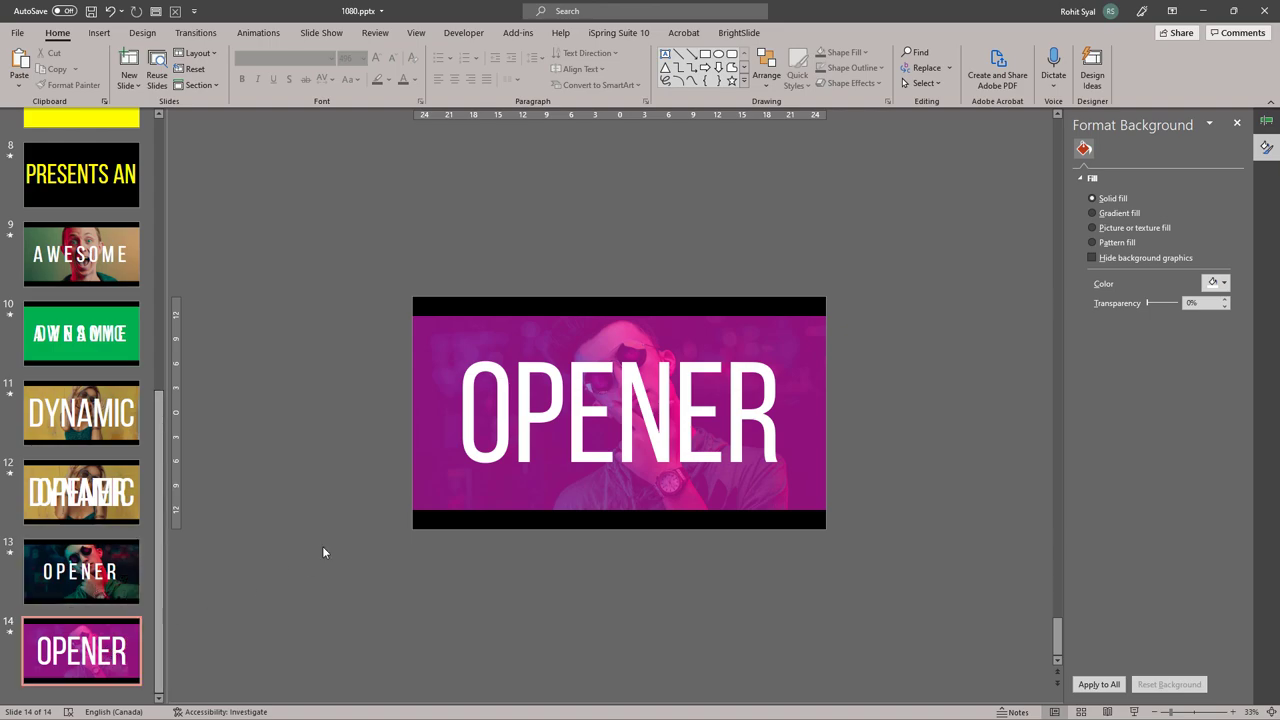
{"action": "left_click", "coordinate": [413, 410]}
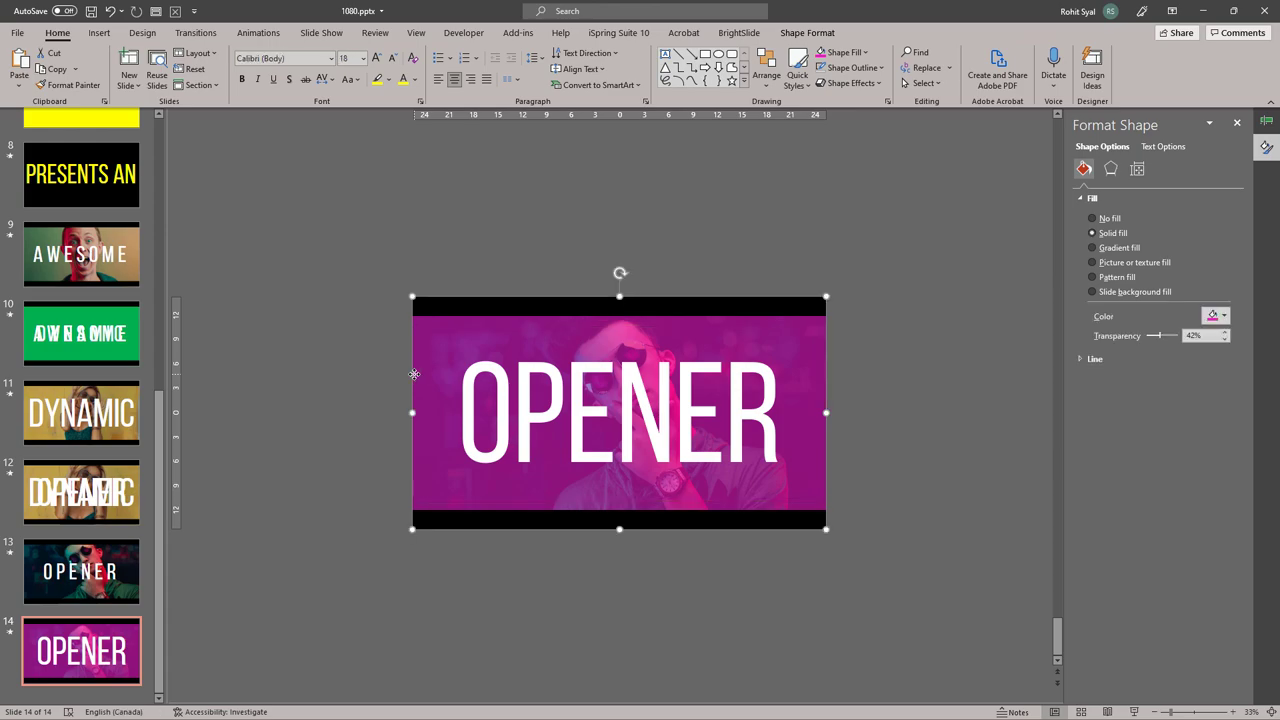
{"action": "left_click", "coordinate": [100, 571]}
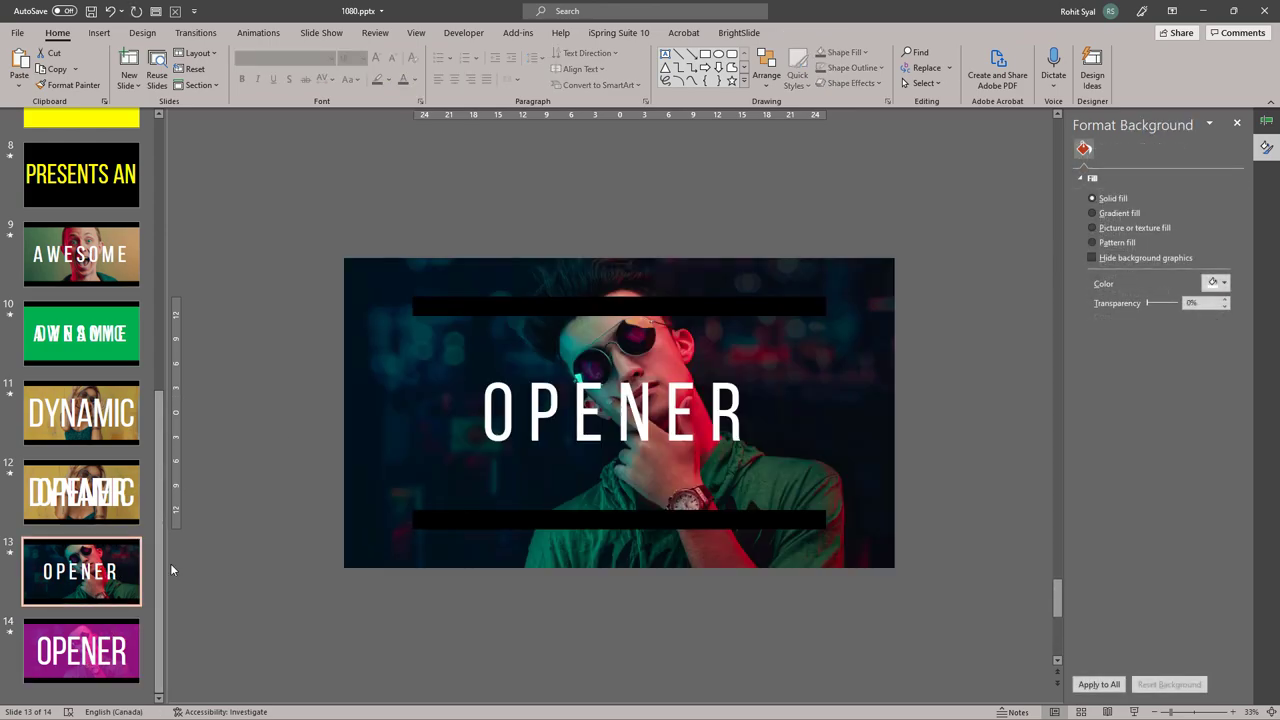
{"action": "key", "text": "ctrl+v"}
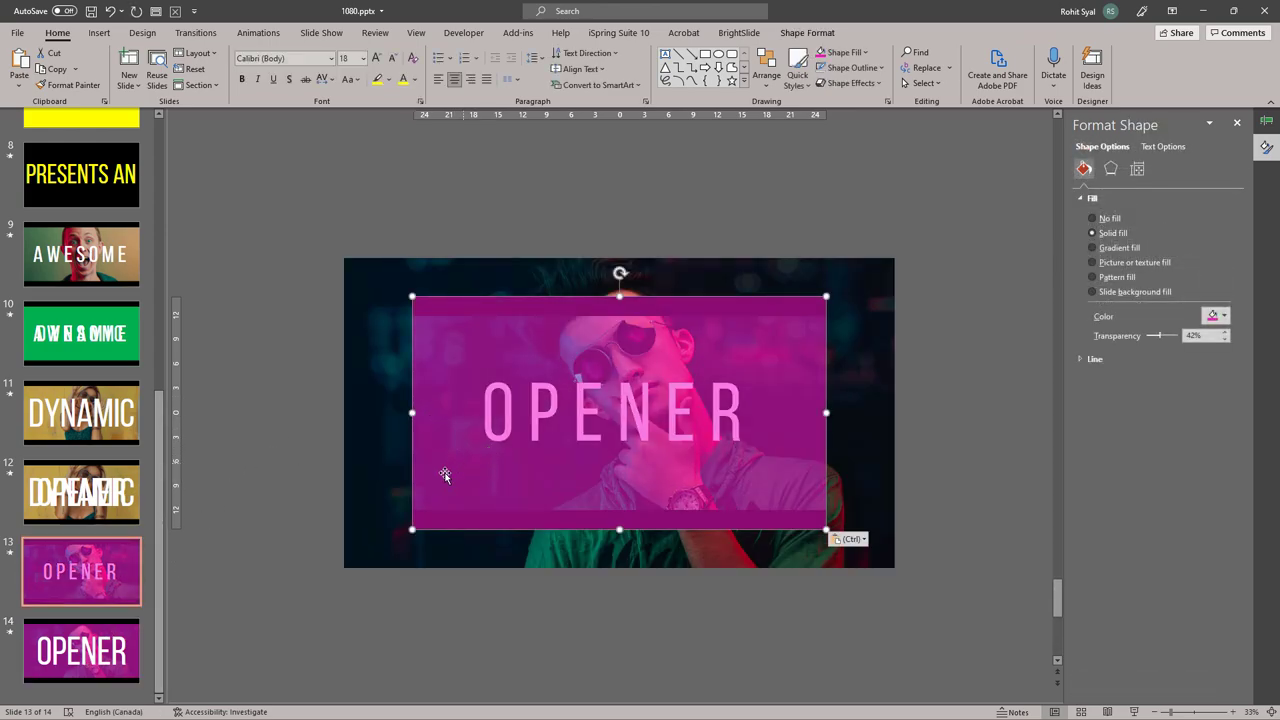
- Move slide 13's magenta overlay completely off the slide's right edge and apply the Morph transition to slide 14
{"action": "left_click_drag", "start_coordinate": [445, 475], "coordinate": [580, 474]}
{"action": "left_click_drag", "start_coordinate": [557, 412], "coordinate": [902, 410]}
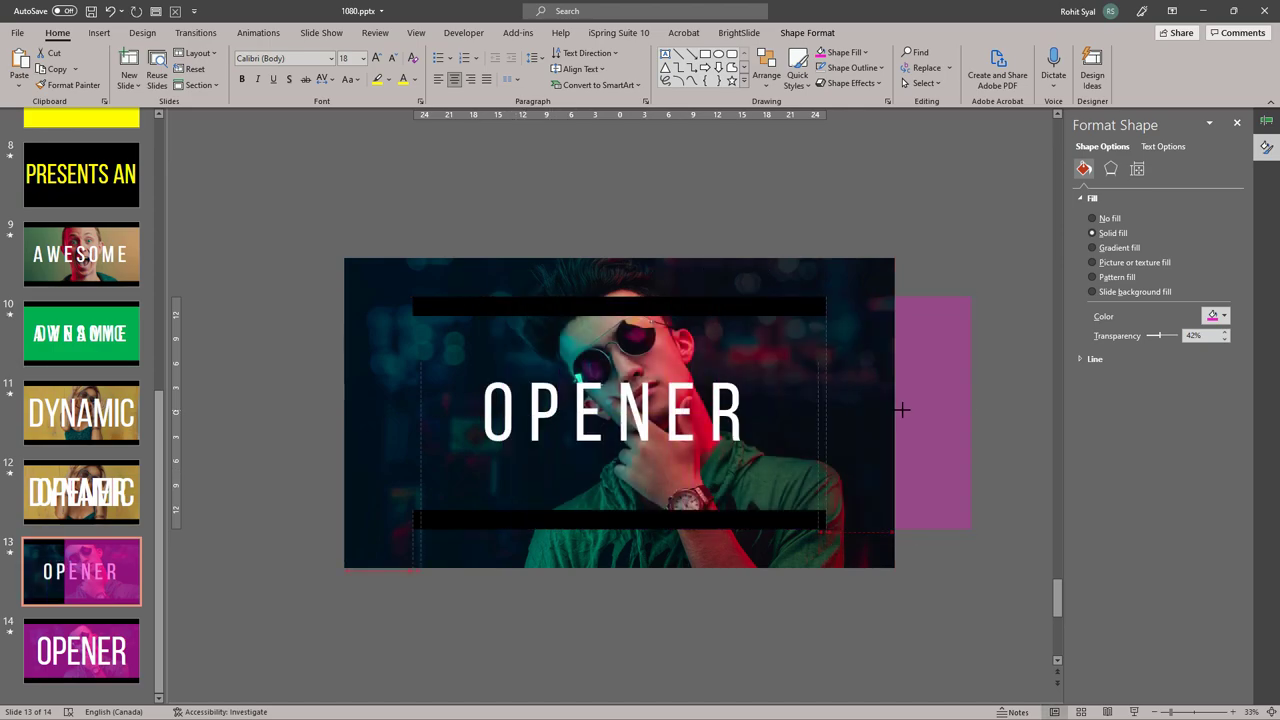
{"action": "left_click", "coordinate": [82, 651]}
{"action": "left_click", "coordinate": [196, 32]}
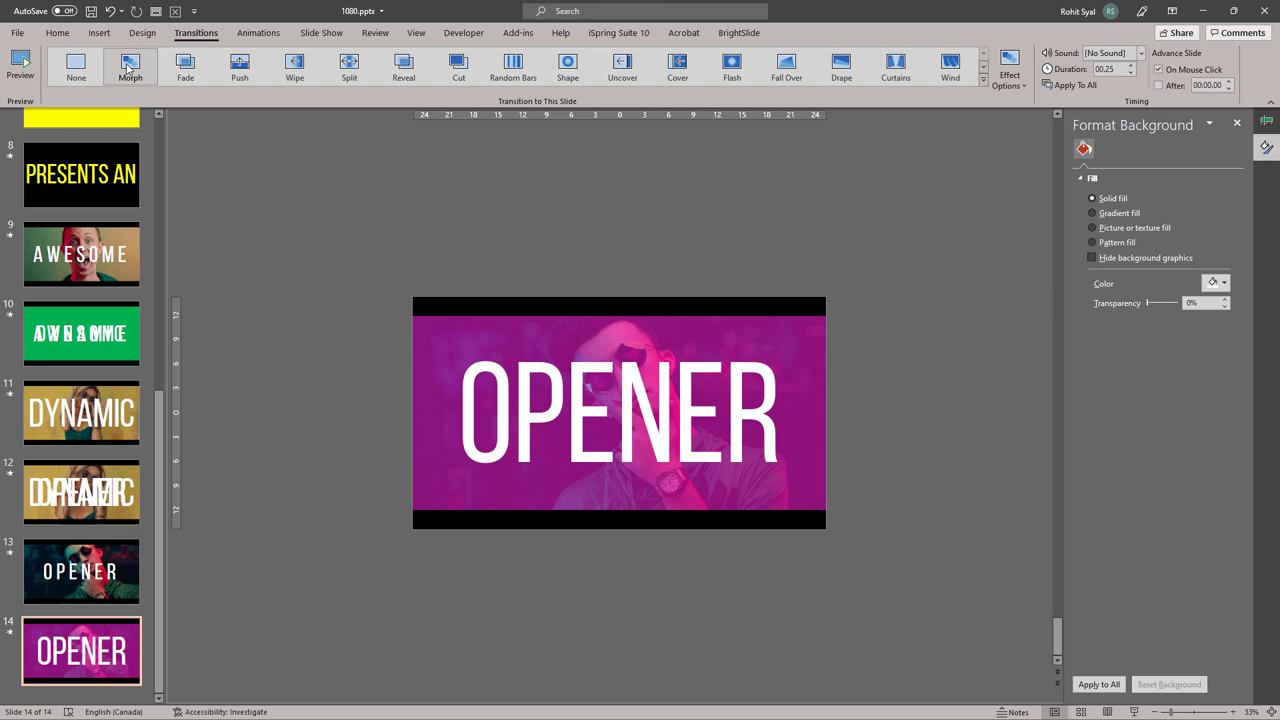
{"action": "left_click", "coordinate": [128, 67]}
- Play the slide show from slide 13 to check the magenta overlay and OPENER text transition into slide 14
{"action": "left_click", "coordinate": [82, 571]}
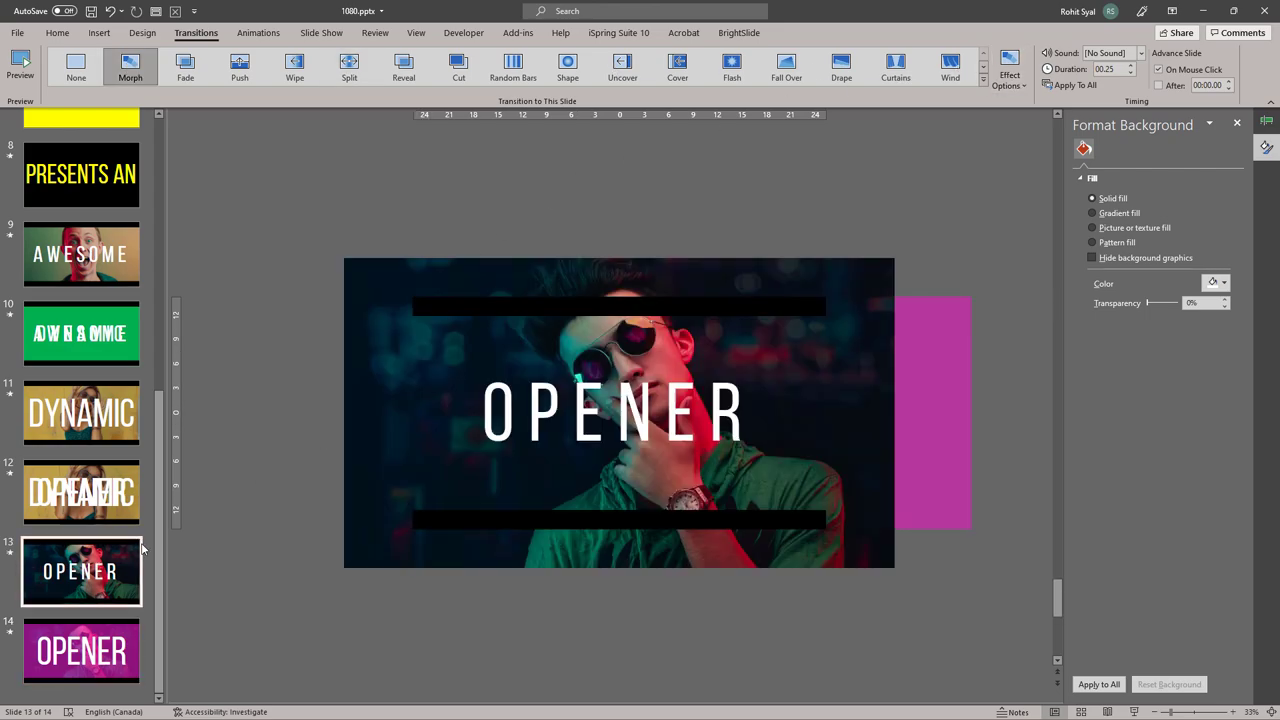
{"action": "left_click", "coordinate": [1135, 711]}
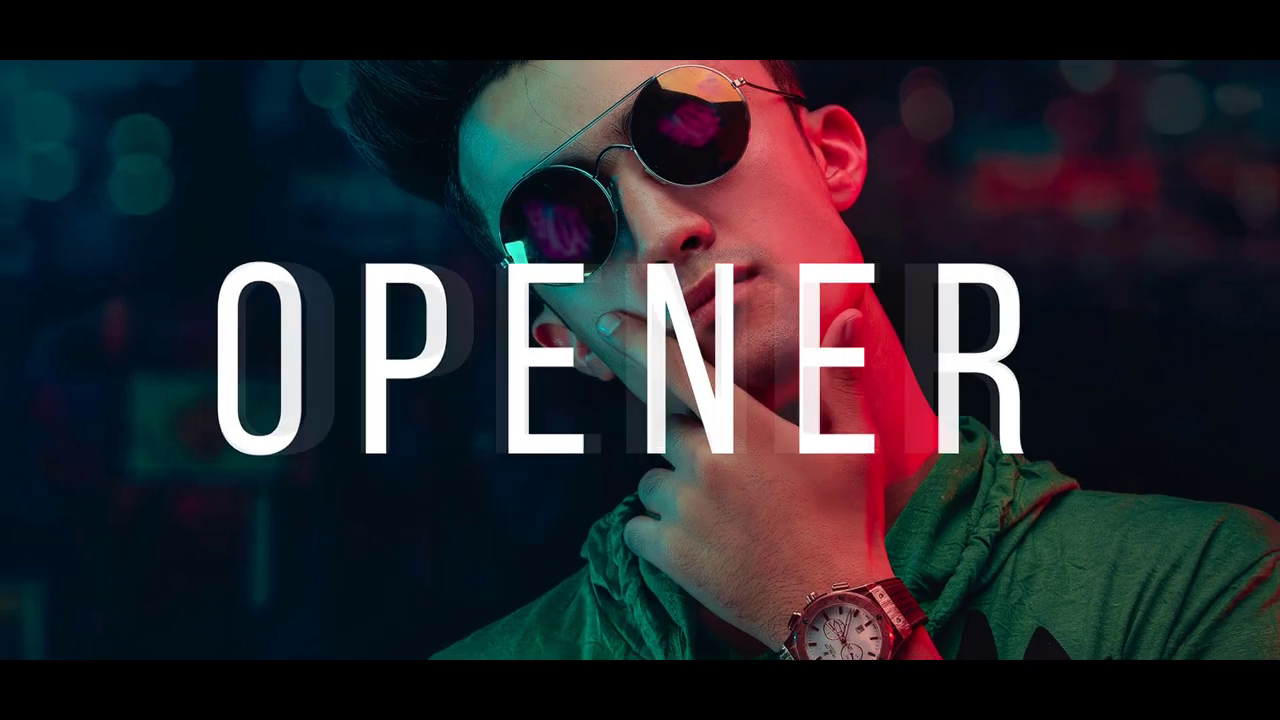
{"action": "key", "text": "Escape"}
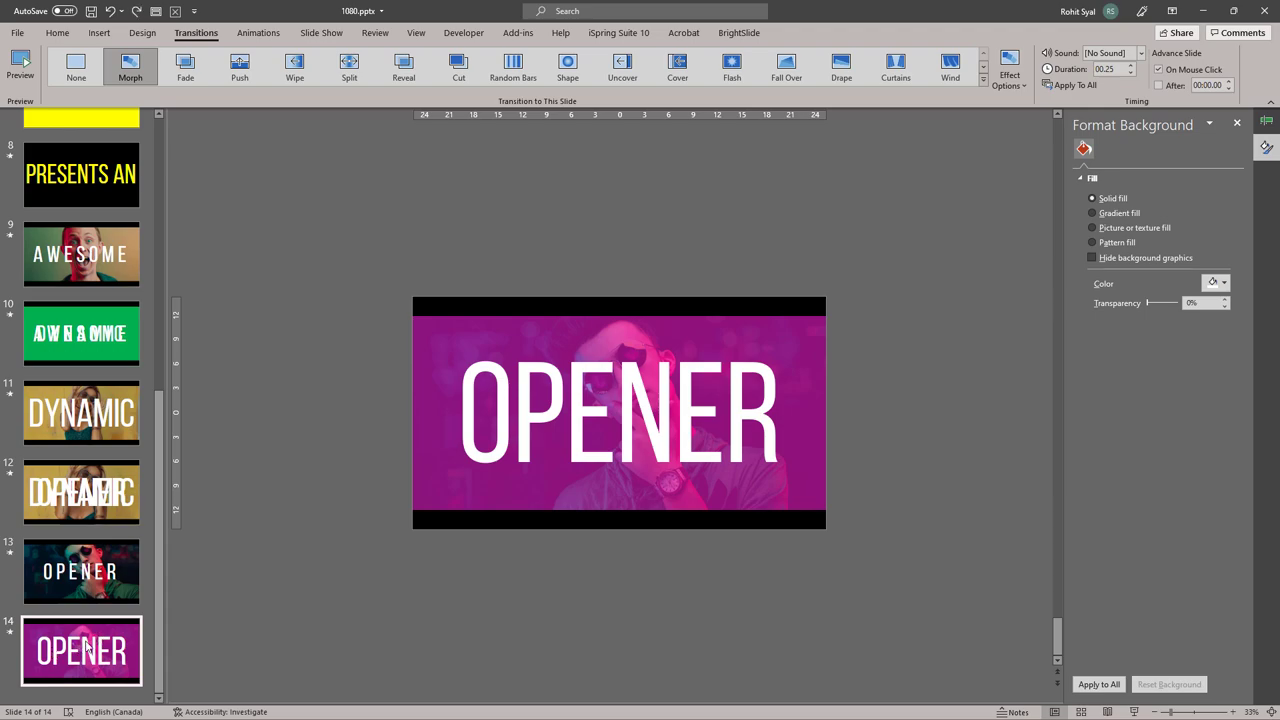
- Duplicate slide 14 and delete the magenta overlay and the photo from the duplicate, keeping the OPENER text and black bars
{"action": "right_click", "coordinate": [87, 648]}
{"action": "left_click", "coordinate": [120, 456]}
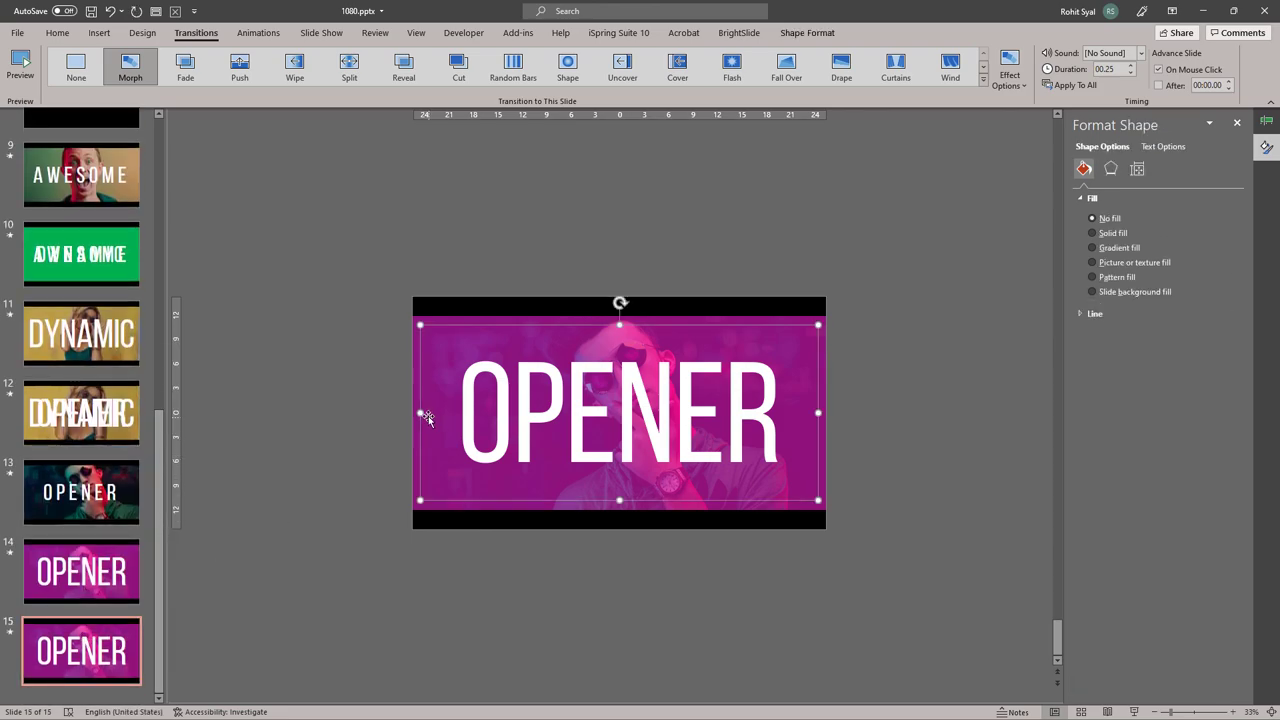
{"action": "left_click", "coordinate": [412, 367]}
{"action": "key", "text": "Delete"}
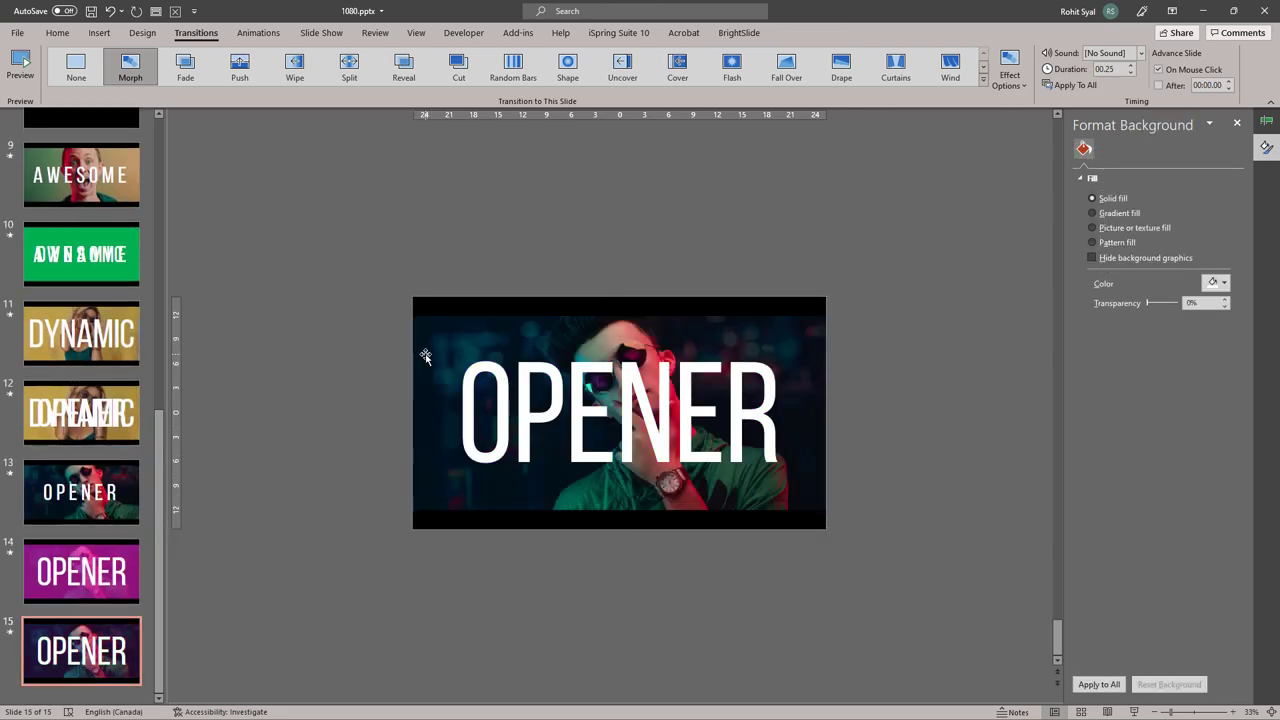
{"action": "left_click", "coordinate": [418, 355]}
{"action": "left_click", "coordinate": [416, 330]}
{"action": "key", "text": "Delete"}
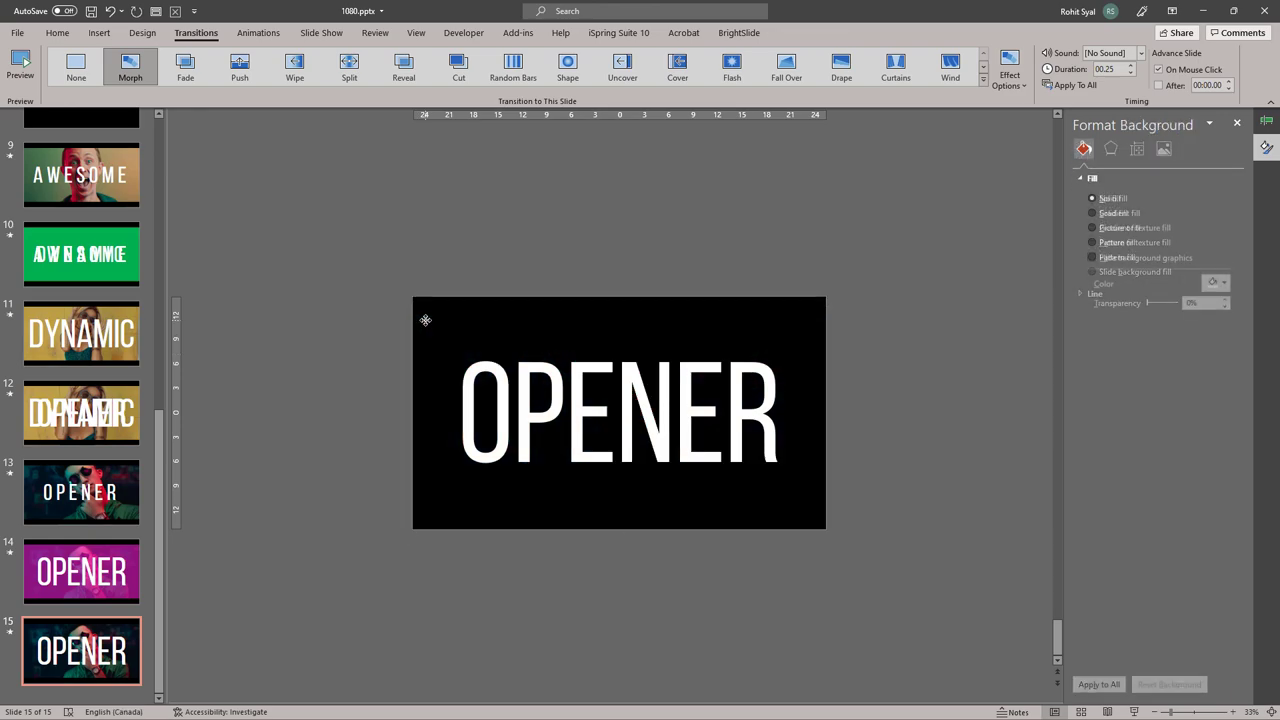
{"action": "left_click", "coordinate": [507, 405]}
{"action": "left_click", "coordinate": [375, 456]}
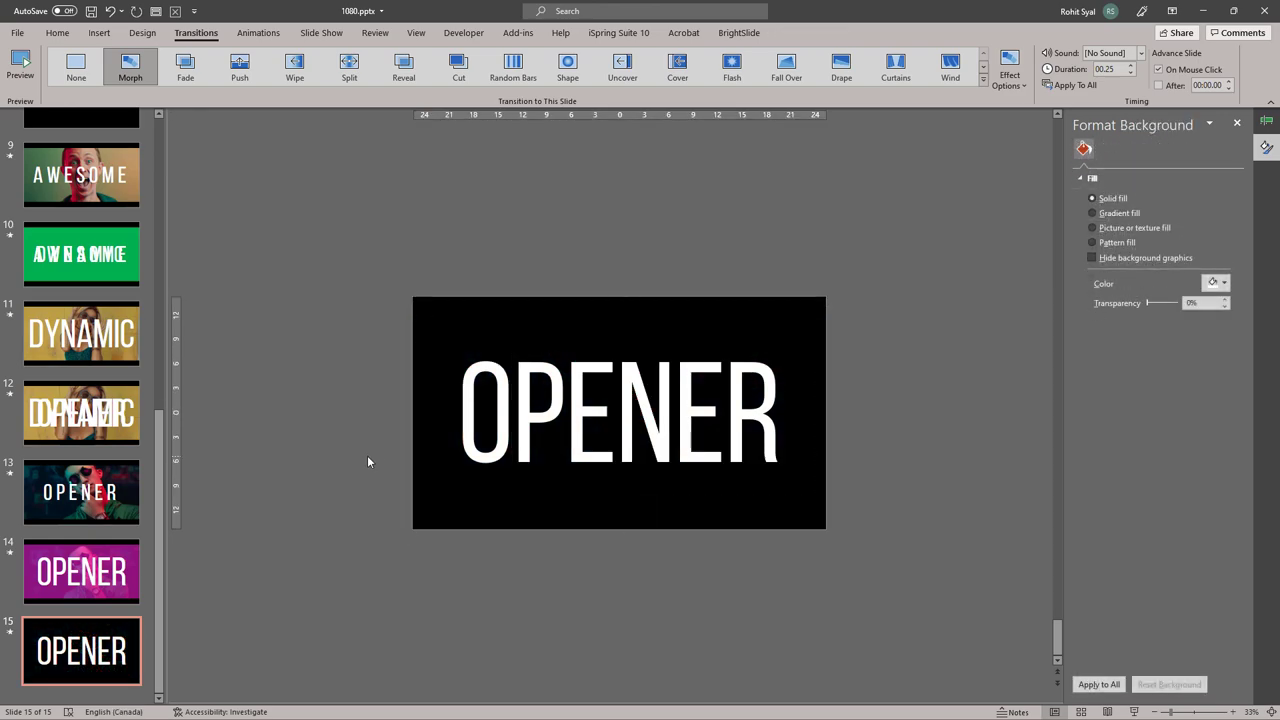
- Paste the photo of the woman with an umbrella from the final images folder onto slide 15 and crop it to 16:9
{"action": "key", "text": "alt+Tab"}
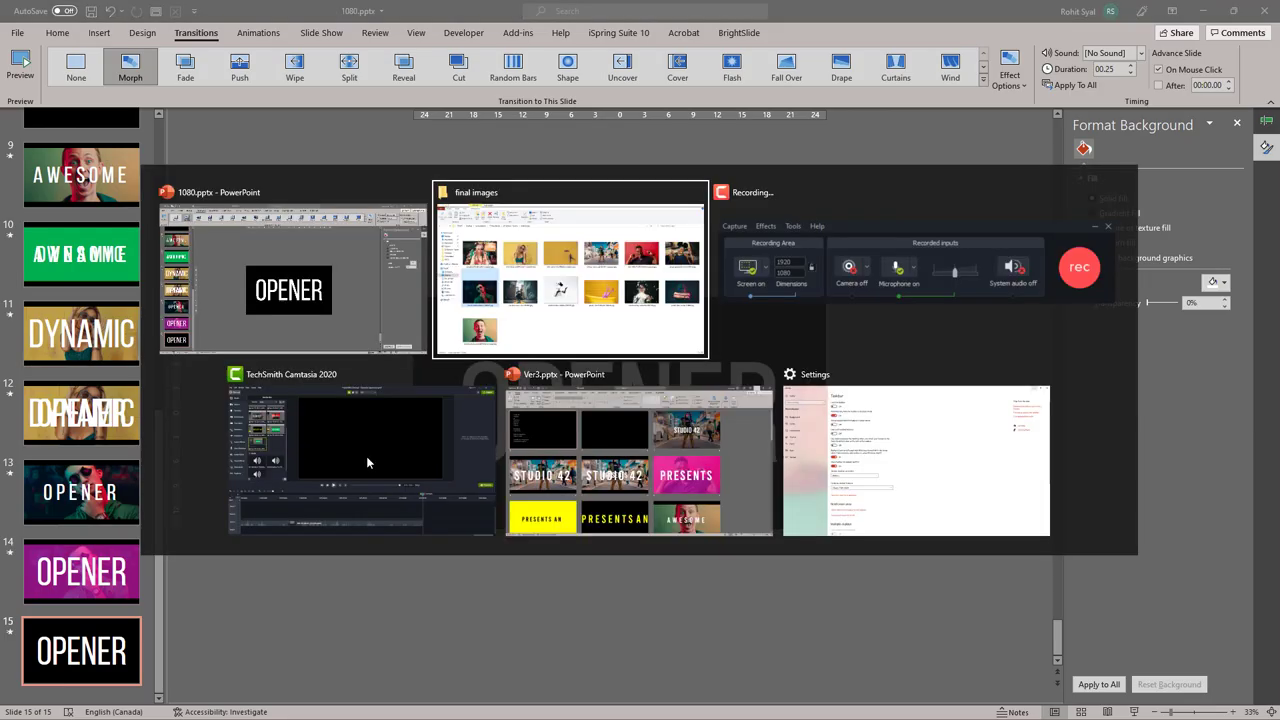
{"action": "key", "text": "alt+Tab"}
{"action": "key", "text": "ctrl+v"}
{"action": "left_click", "coordinate": [1137, 82]}
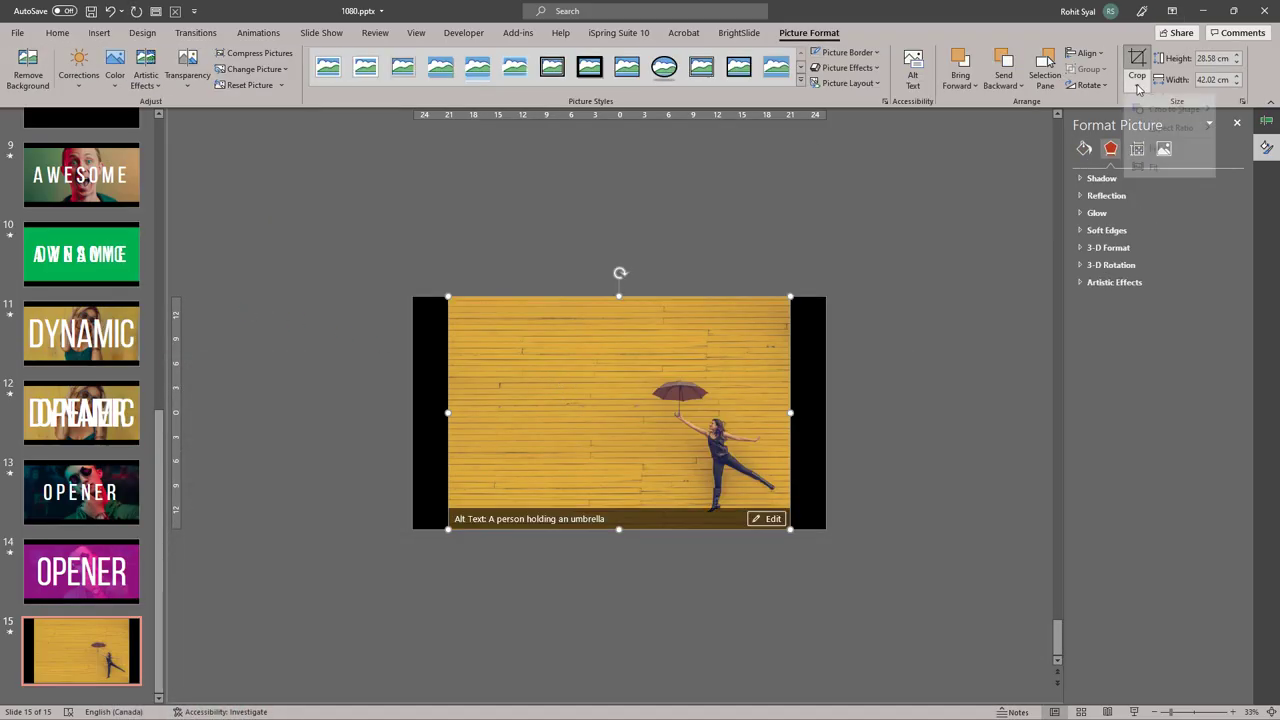
{"action": "mouse_move", "coordinate": [1175, 141]}
{"action": "left_click", "coordinate": [1247, 372]}
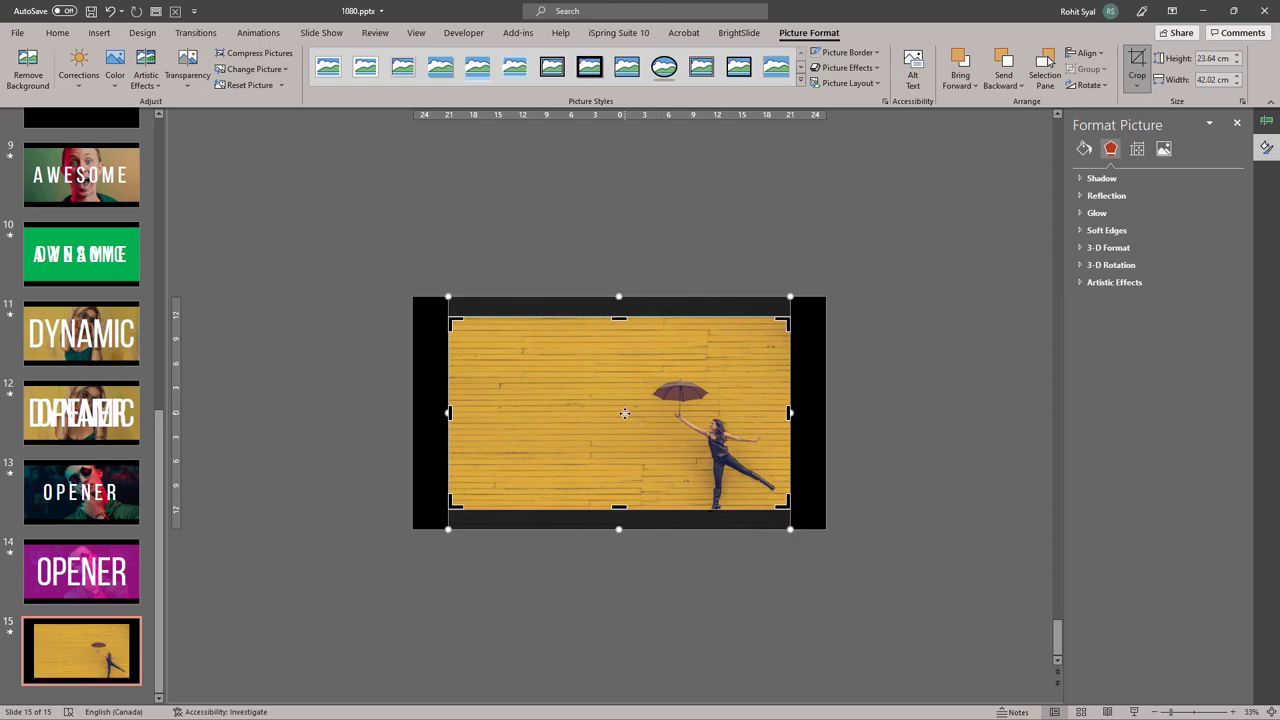
- Enlarge the cropped umbrella photo to 28.58 × 50.8 cm so it covers slide 15, and send it to the back
{"action": "left_click_drag", "start_coordinate": [625, 413], "coordinate": [625, 394]}
{"action": "key", "text": "Escape"}
{"action": "left_click", "coordinate": [593, 397]}
{"action": "left_click_drag", "start_coordinate": [449, 317], "coordinate": [412, 296]}
{"action": "right_click", "coordinate": [443, 322]}
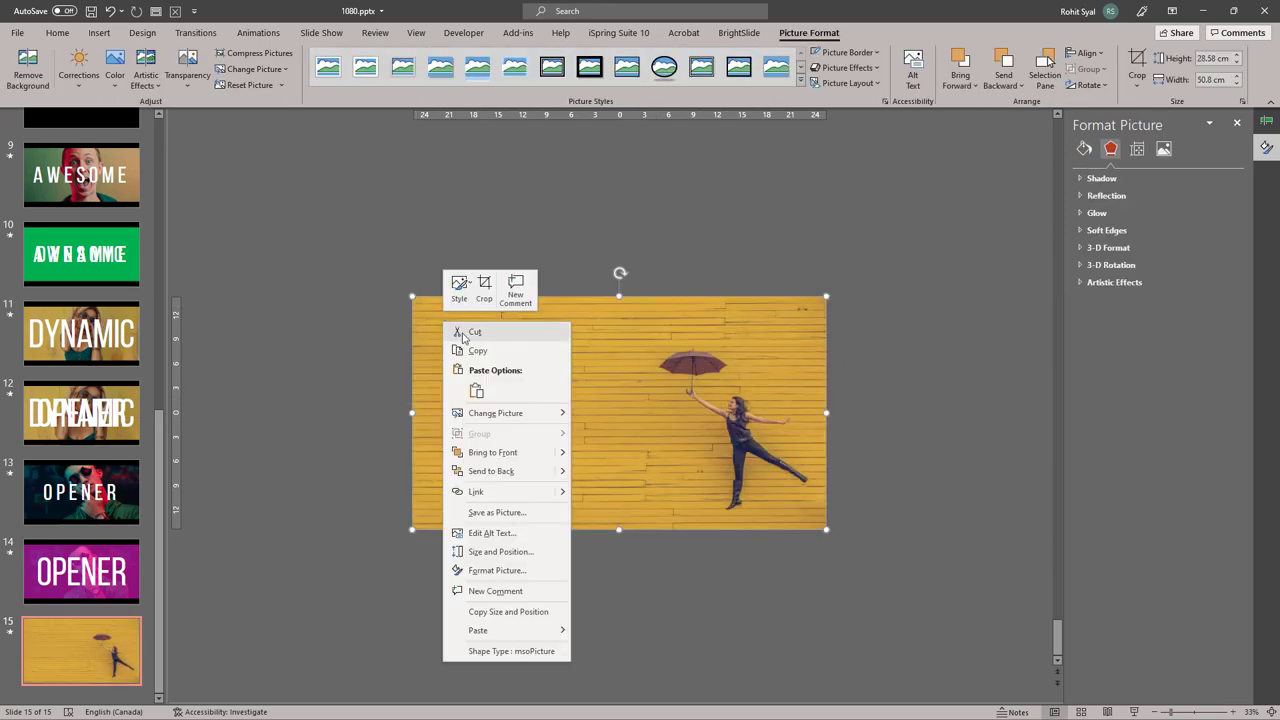
{"action": "left_click", "coordinate": [480, 471]}
{"action": "left_click", "coordinate": [486, 489]}
- Copy slide 15's OPENER text box, place the copy below the original and replace its text with TUTORIAL
{"action": "key", "text": "ctrl+c"}
{"action": "key", "text": "ctrl+v"}
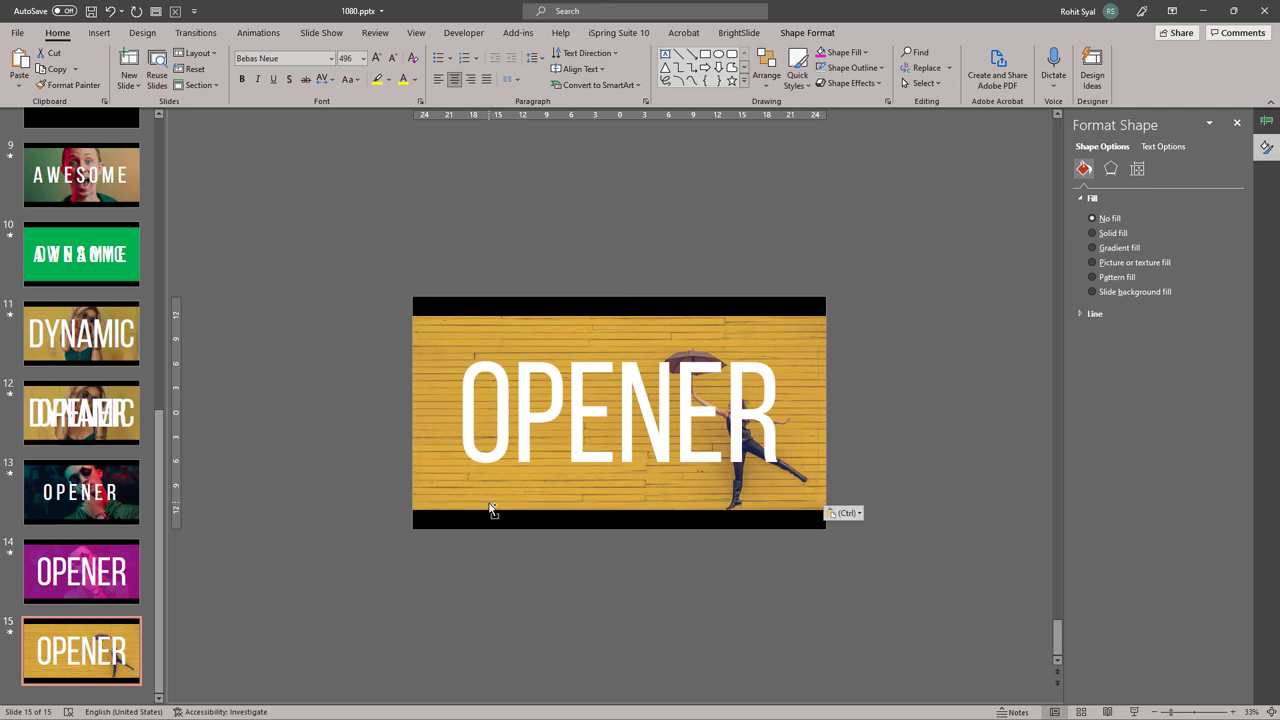
{"action": "left_click_drag", "start_coordinate": [508, 499], "coordinate": [506, 633]}
{"action": "key", "text": "Return"}
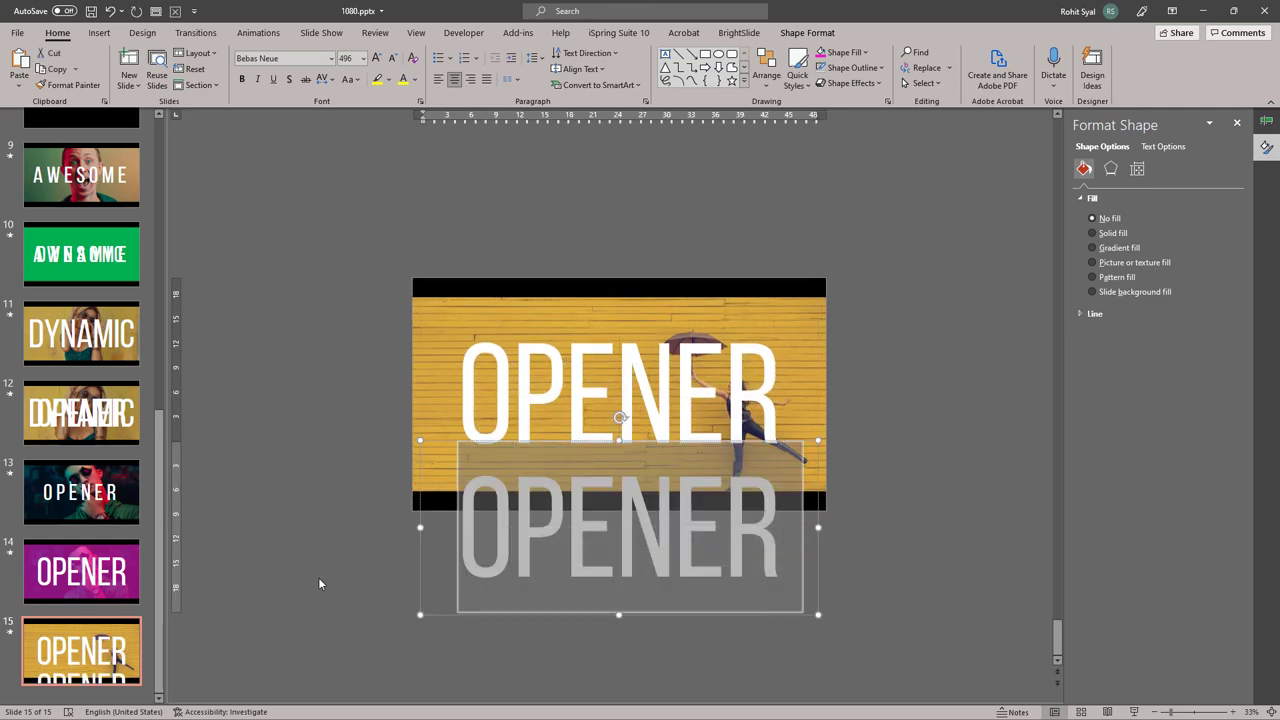
{"action": "type", "text": "TUTORIAL"}
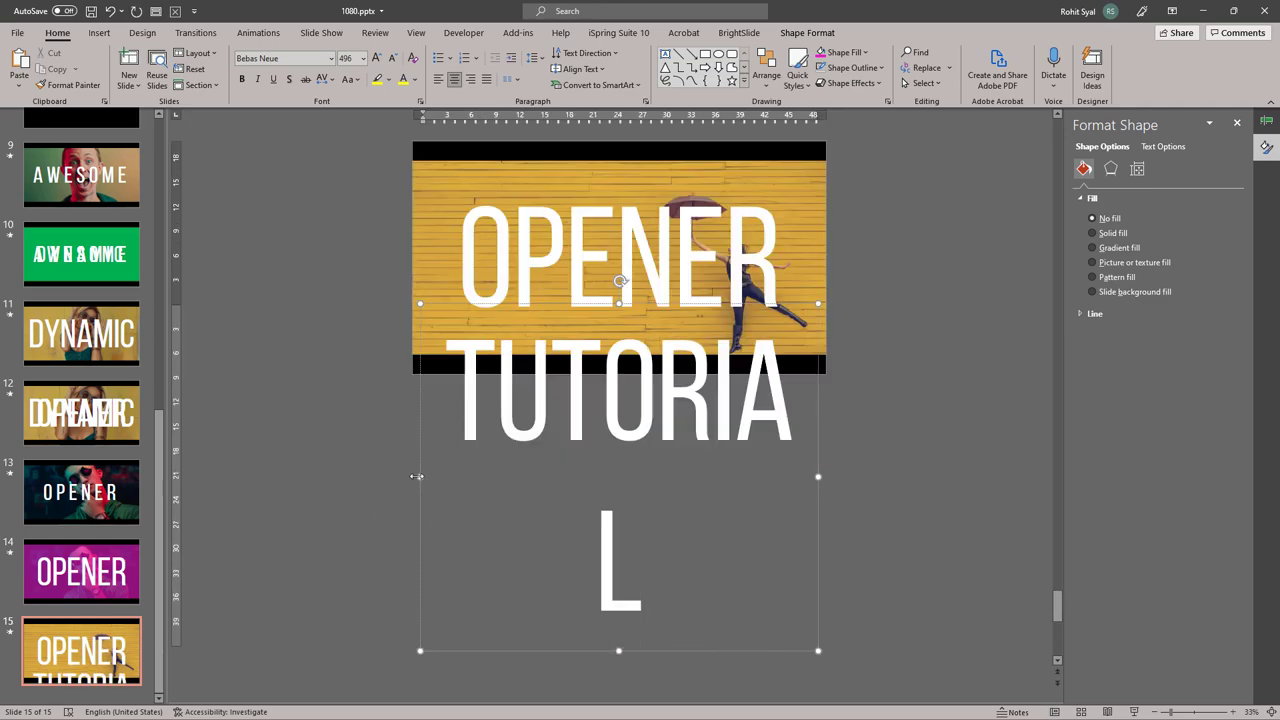
- Set both the OPENER and TUTORIAL text on slide 15 to 287 pt
{"action": "left_click", "coordinate": [450, 280]}
{"action": "left_click", "coordinate": [450, 390], "text": "shift"}
{"action": "left_click", "coordinate": [395, 58]}
{"action": "left_click", "coordinate": [395, 58]}
{"action": "left_click", "coordinate": [395, 58]}
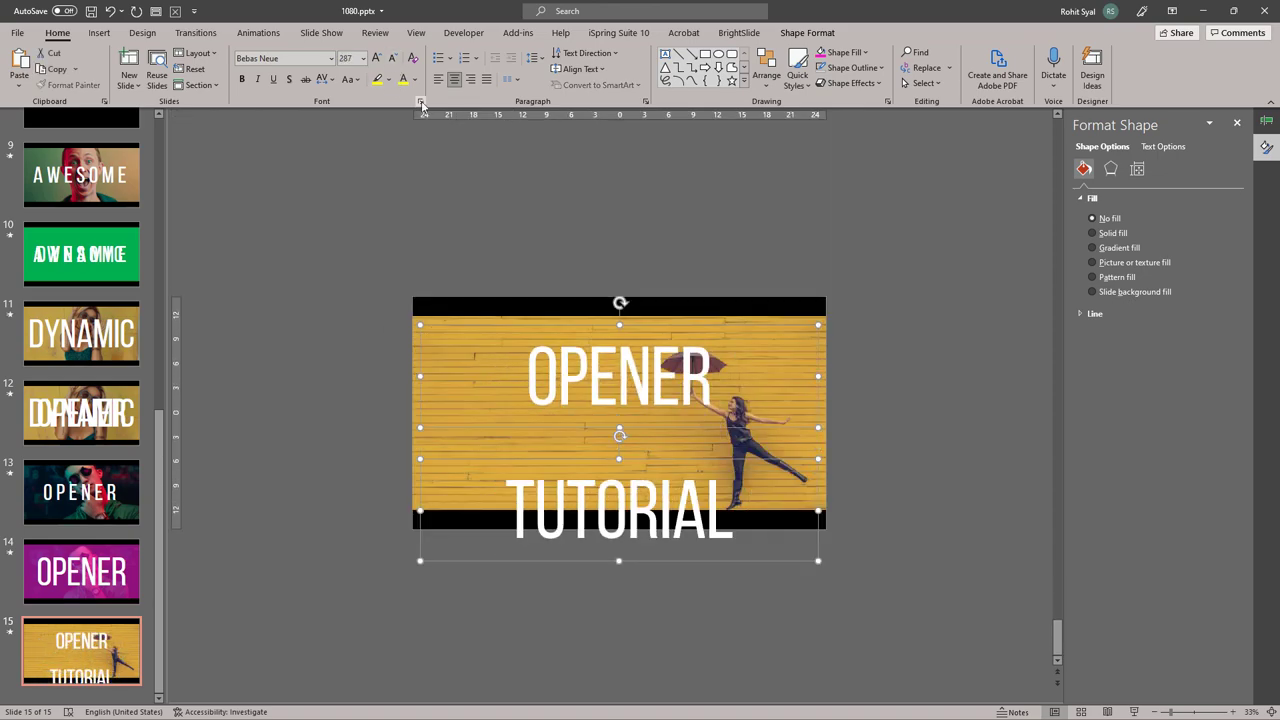
- Set the character spacing of slide 15's OPENER and TUTORIAL text to Expanded
{"action": "left_click", "coordinate": [421, 103]}
{"action": "key", "text": "Return"}
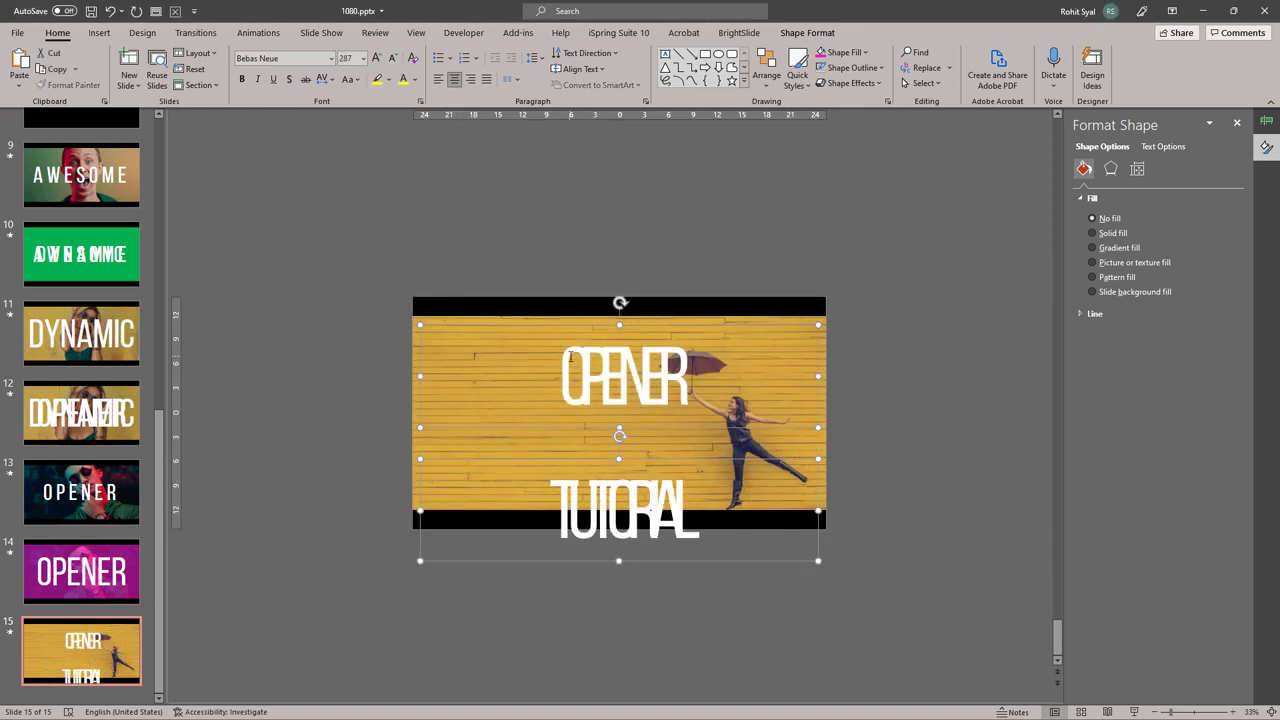
{"action": "left_click", "coordinate": [421, 103]}
{"action": "left_click", "coordinate": [550, 303]}
{"action": "left_click", "coordinate": [545, 333]}
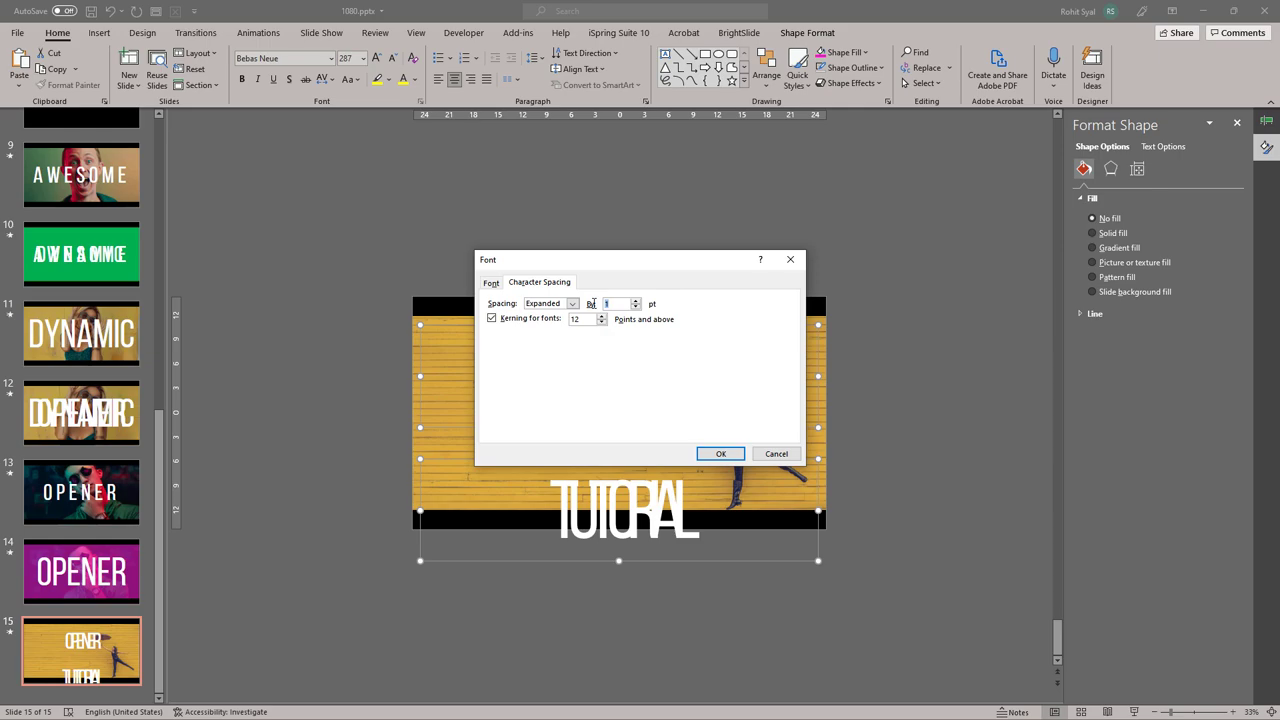
{"action": "left_click", "coordinate": [721, 455]}
{"action": "left_click", "coordinate": [331, 450]}
- Copy the animated AWESOME and DYNAMIC text boxes from slide 10 onto slide 15 and place them above the slide
{"action": "left_click", "coordinate": [111, 268]}
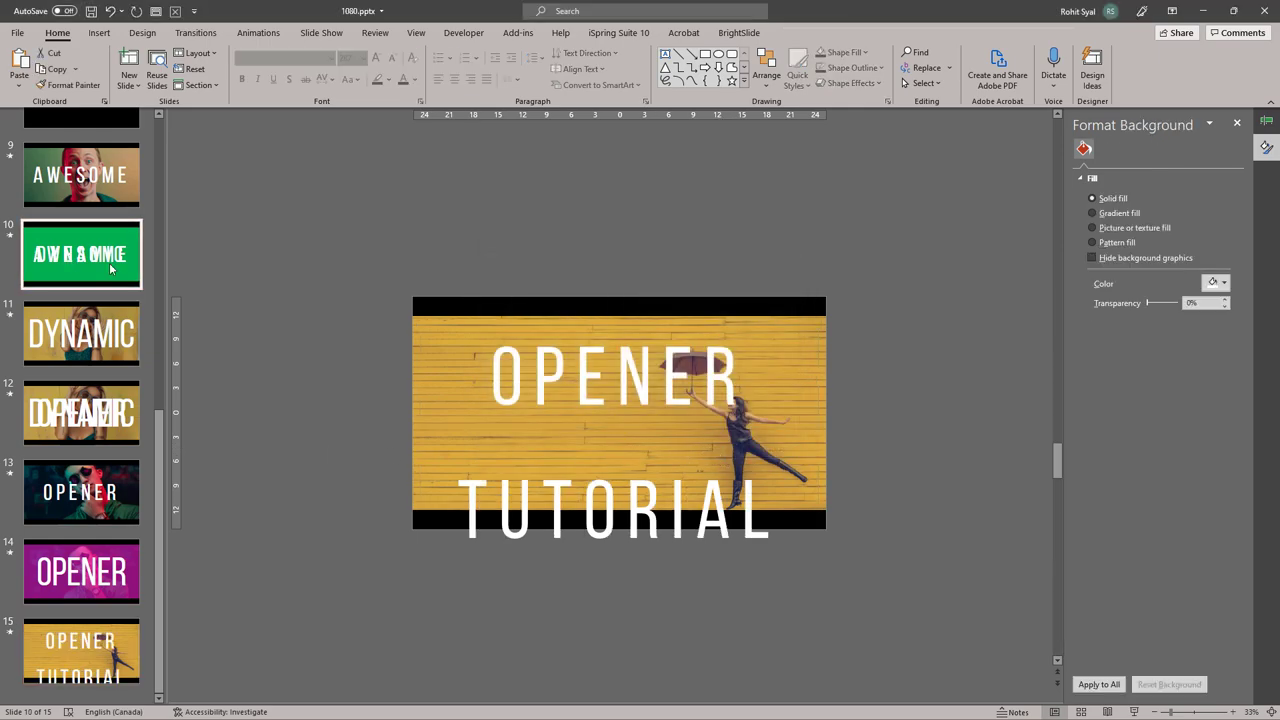
{"action": "left_click_drag", "start_coordinate": [342, 353], "coordinate": [885, 480]}
{"action": "key", "text": "ctrl+c"}
{"action": "left_click", "coordinate": [81, 651]}
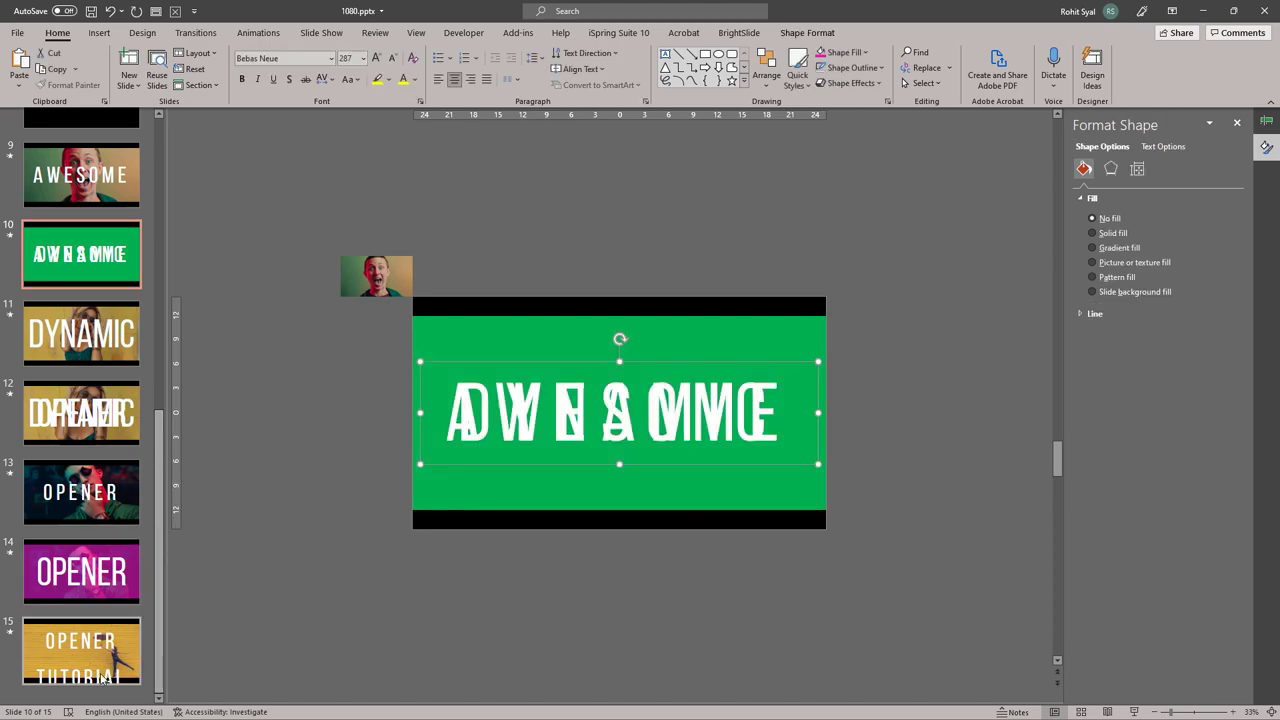
{"action": "key", "text": "ctrl+v"}
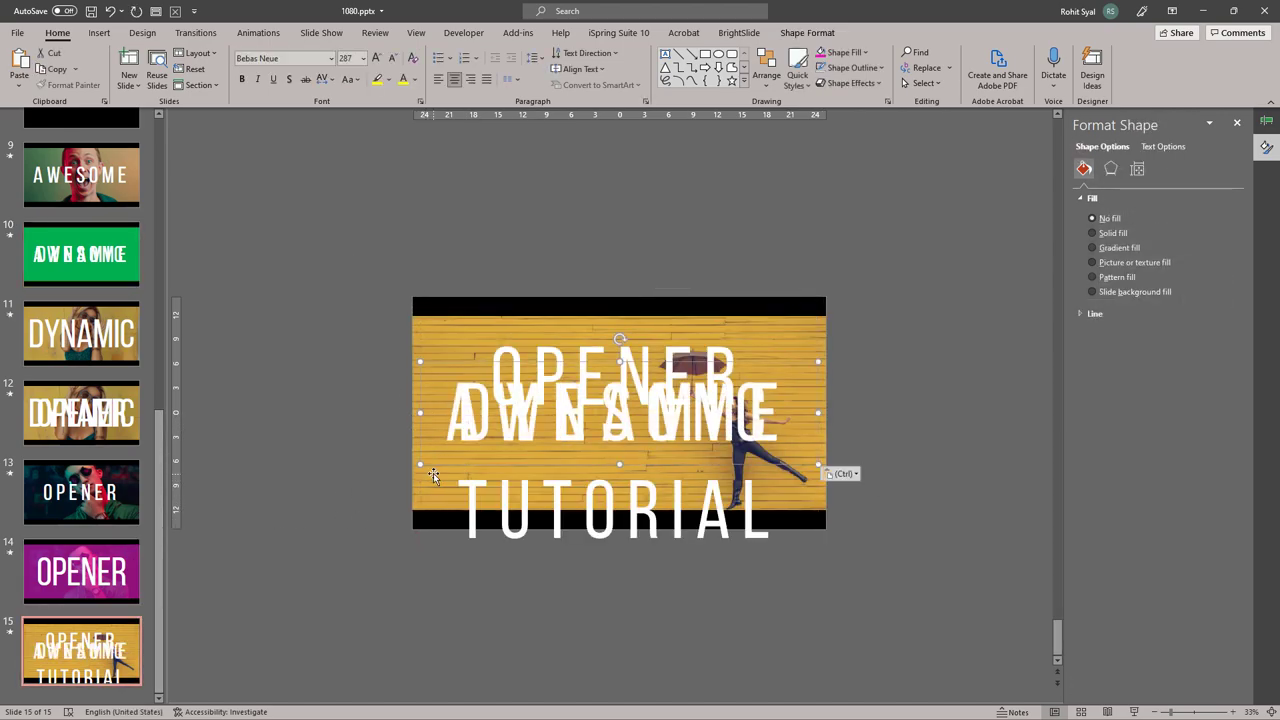
{"action": "left_click_drag", "start_coordinate": [444, 458], "coordinate": [446, 245]}
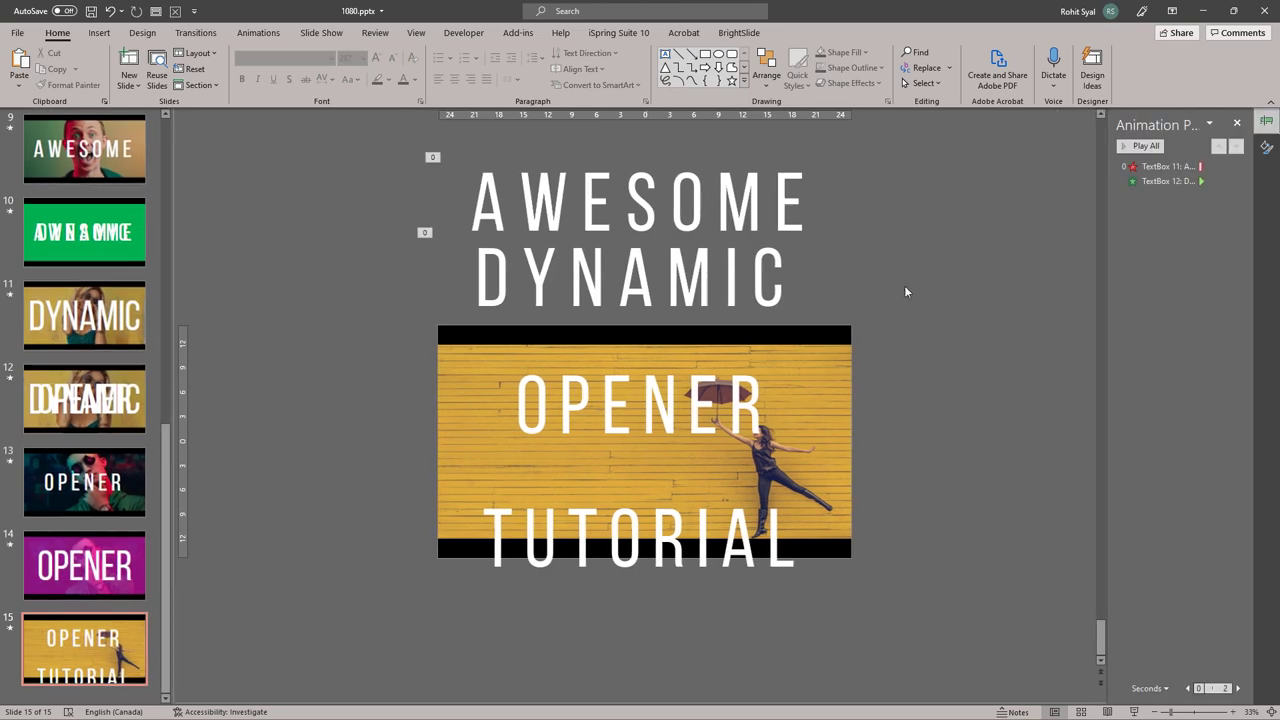
- Copy the DYNAMIC text's Appear animation onto the TUTORIAL text with Animation Painter
{"action": "left_click", "coordinate": [455, 318]}
{"action": "left_click", "coordinate": [455, 323]}
{"action": "left_click", "coordinate": [258, 32]}
{"action": "left_click", "coordinate": [1019, 85]}
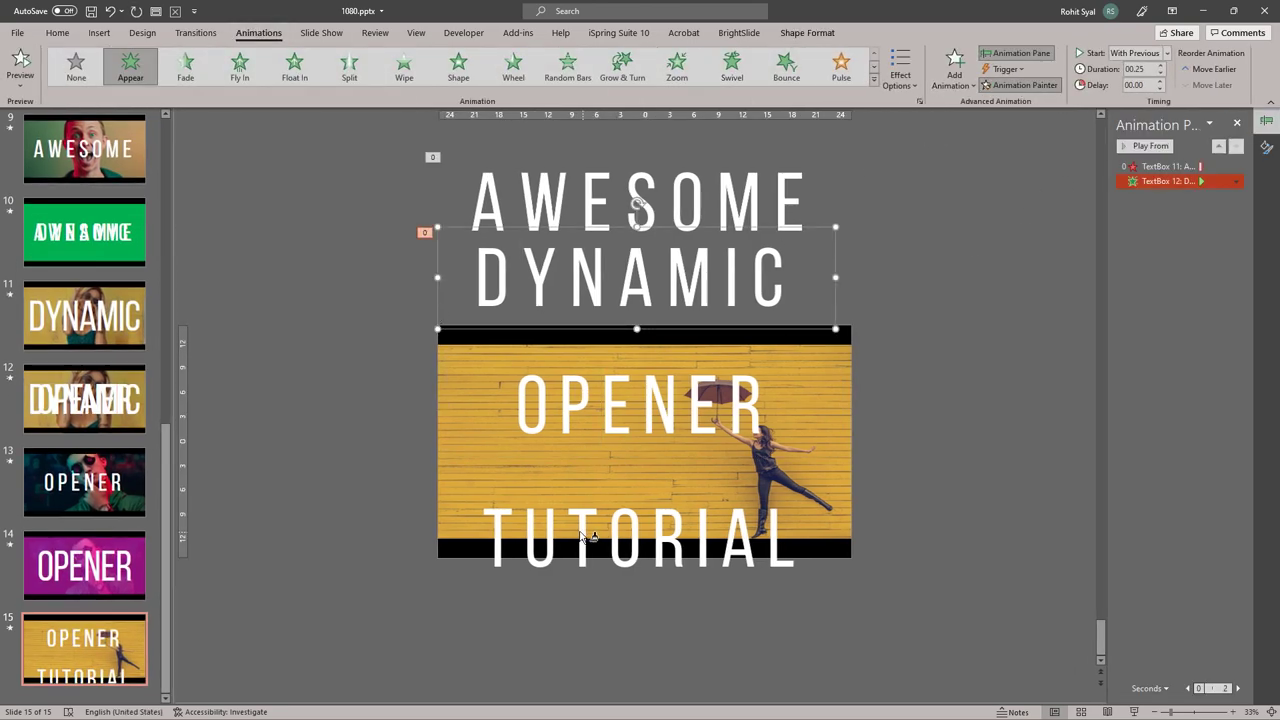
{"action": "left_click", "coordinate": [591, 531]}
- Copy the AWESOME text's exit animation onto the OPENER text with Animation Painter
{"action": "left_click", "coordinate": [582, 245]}
{"action": "left_click", "coordinate": [580, 195]}
{"action": "left_click", "coordinate": [565, 159]}
{"action": "left_click", "coordinate": [1019, 85]}
{"action": "left_click", "coordinate": [537, 428]}
{"action": "left_click", "coordinate": [416, 367]}
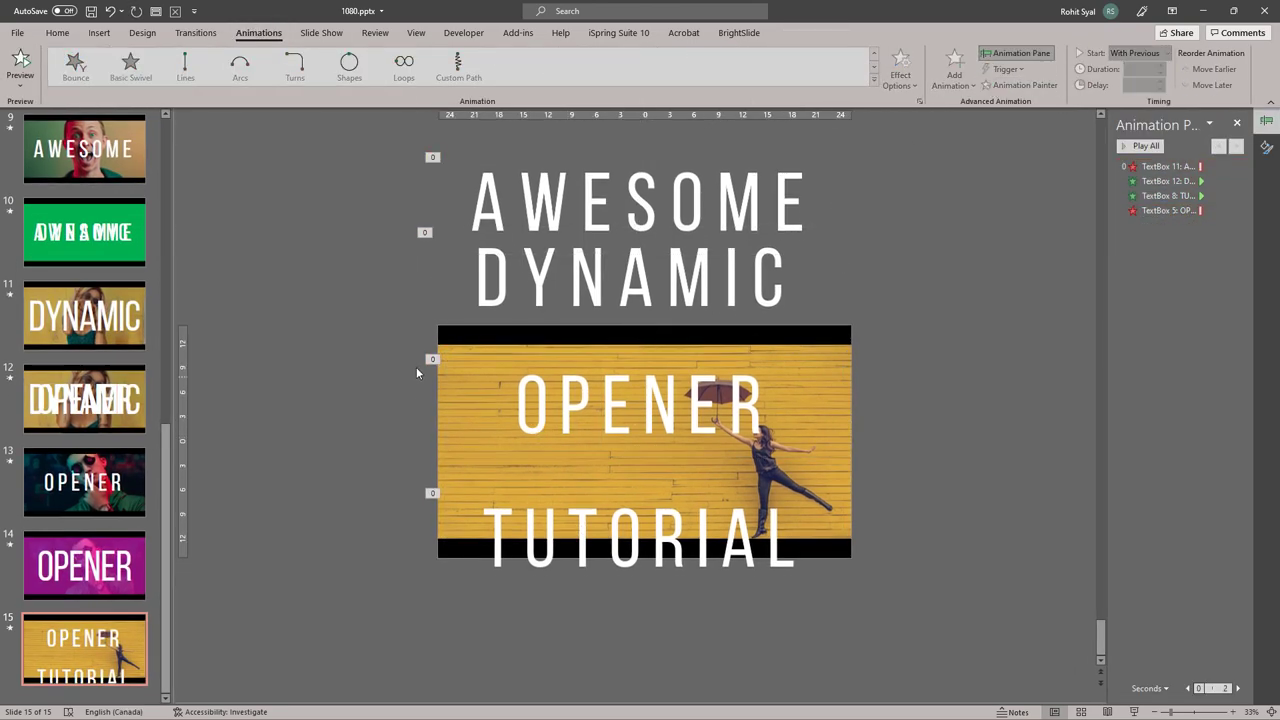
- Delete the borrowed AWESOME and DYNAMIC text boxes from slide 15
{"action": "left_click", "coordinate": [628, 208]}
{"action": "left_click", "coordinate": [634, 275], "text": "shift"}
{"action": "key", "text": "Delete"}
- Centre the OPENER and TUTORIAL text vertically on slide 15 so they overlap, and preview their animations
{"action": "left_click_drag", "start_coordinate": [569, 423], "coordinate": [569, 459]}
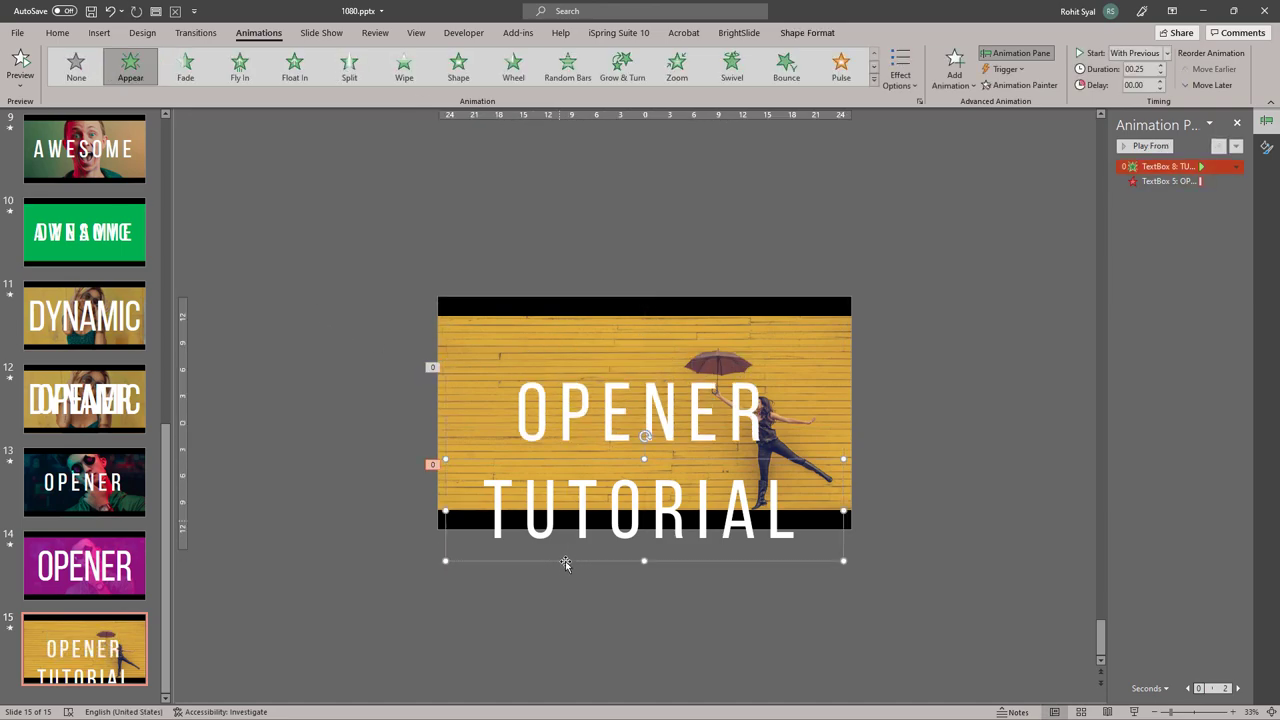
{"action": "left_click_drag", "start_coordinate": [565, 561], "coordinate": [565, 465]}
{"action": "left_click", "coordinate": [308, 466]}
{"action": "left_click", "coordinate": [1139, 146]}
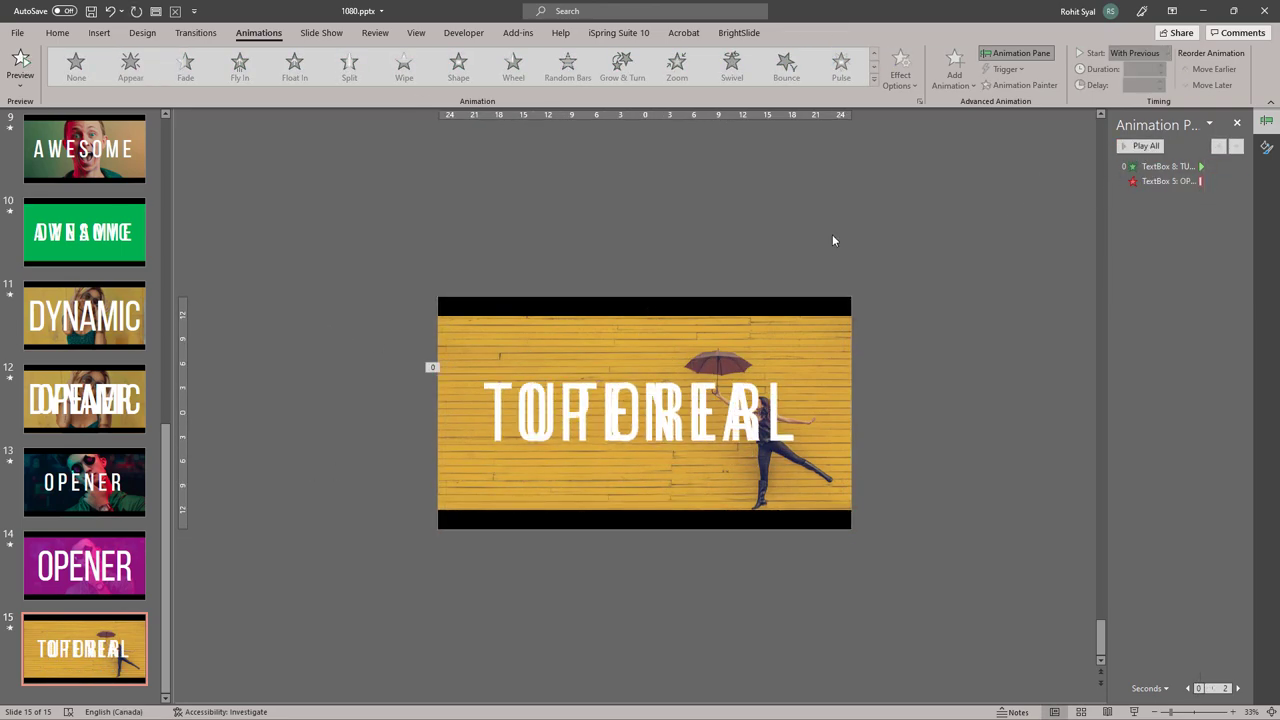
{"action": "left_click", "coordinate": [196, 33]}
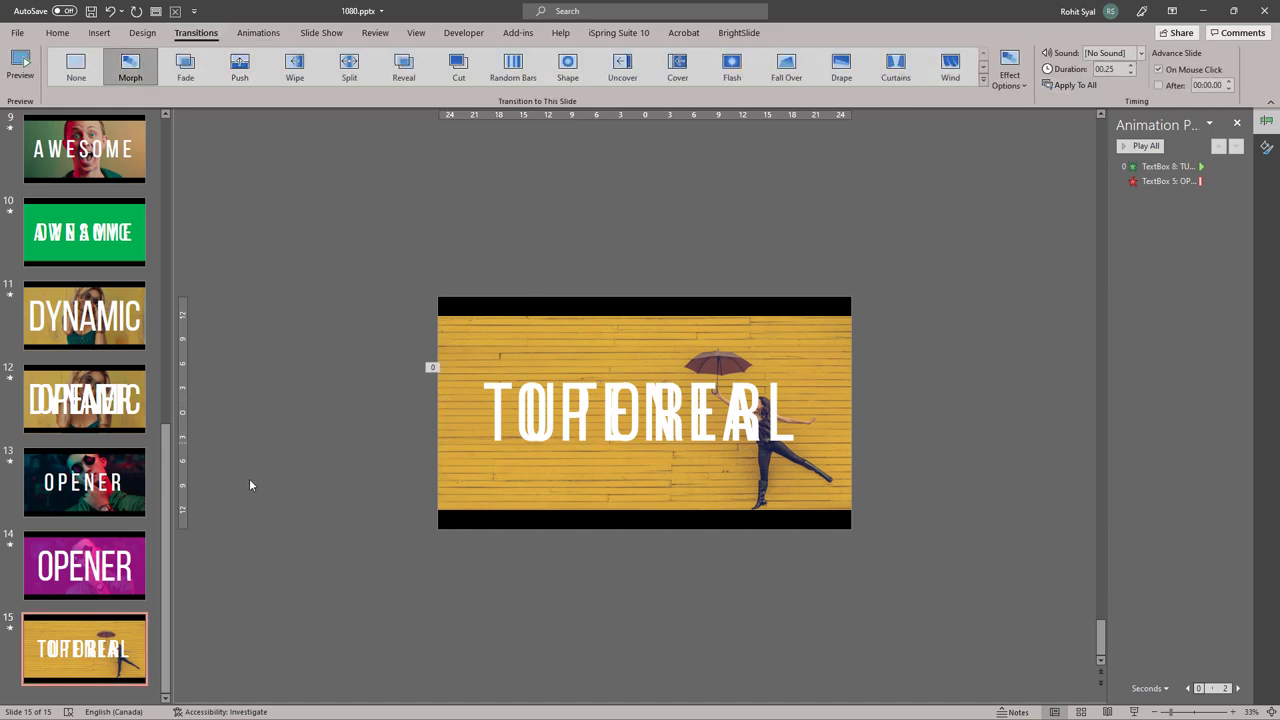
- Duplicate slide 15 and remove both text animations from the new slide 16
{"action": "right_click", "coordinate": [108, 657]}
{"action": "left_click", "coordinate": [150, 467]}
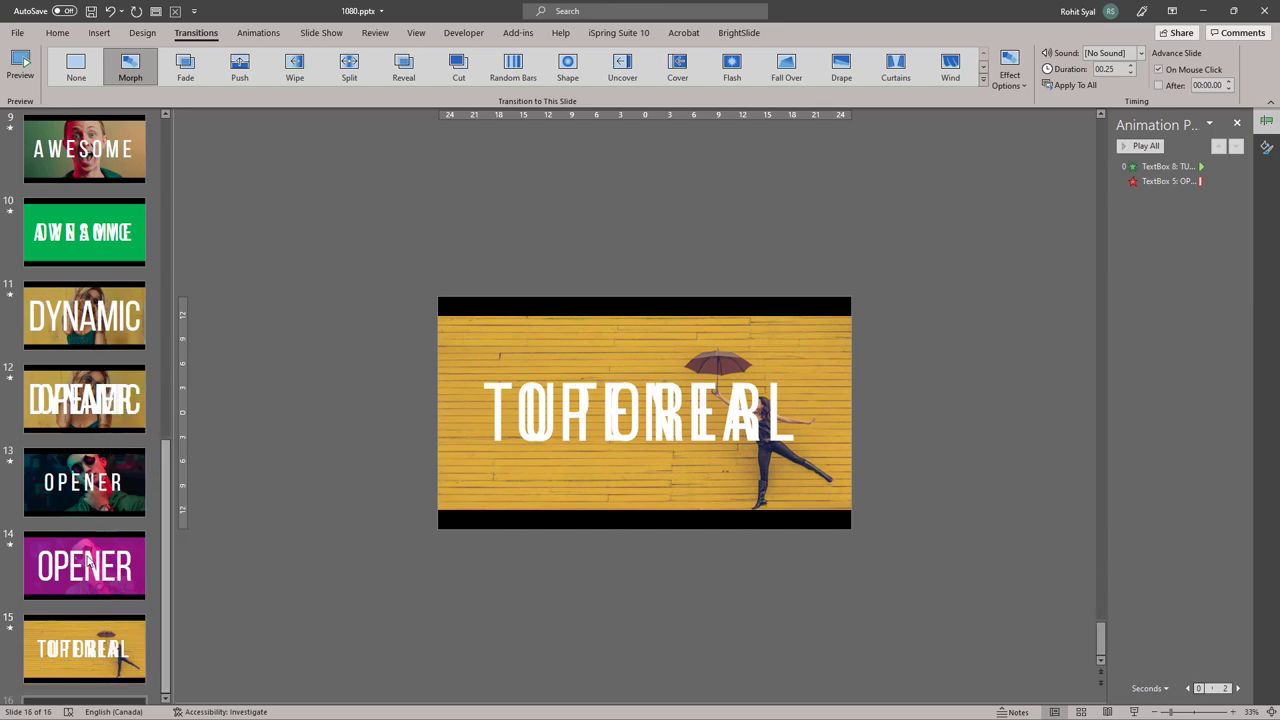
{"action": "left_click", "coordinate": [1165, 166]}
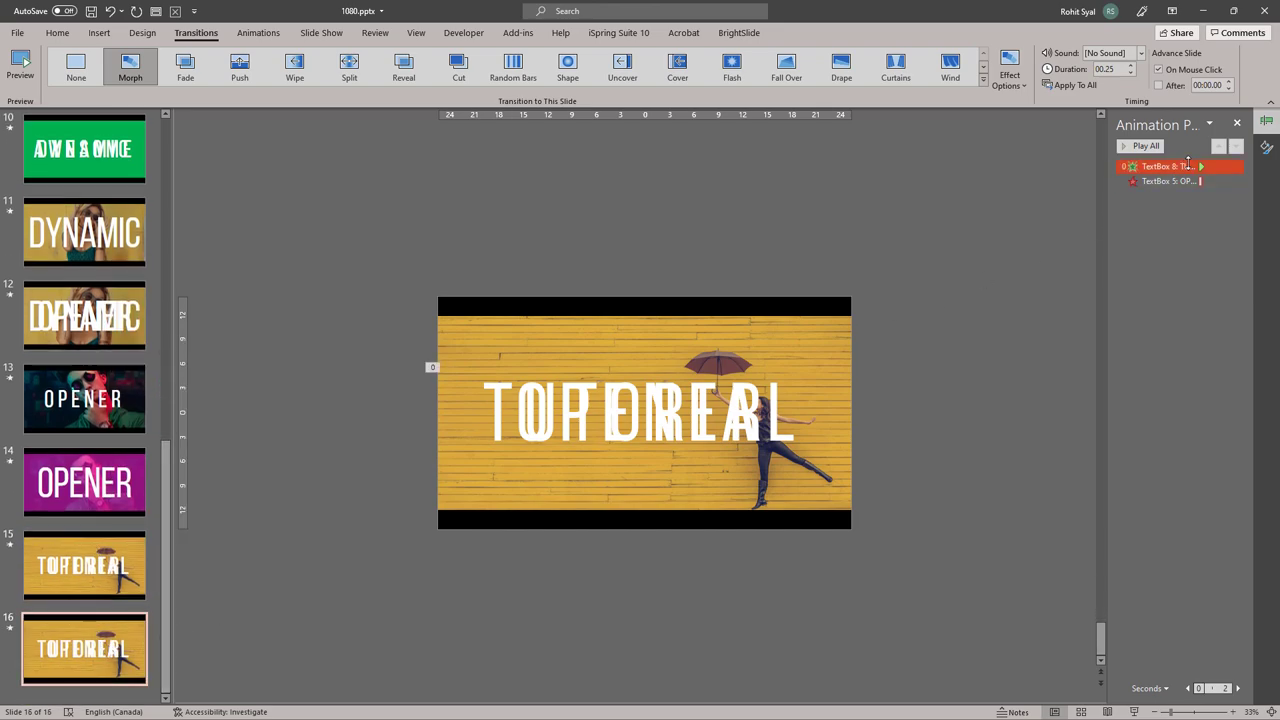
{"action": "left_click", "coordinate": [1157, 183], "text": "shift"}
{"action": "key", "text": "Delete"}
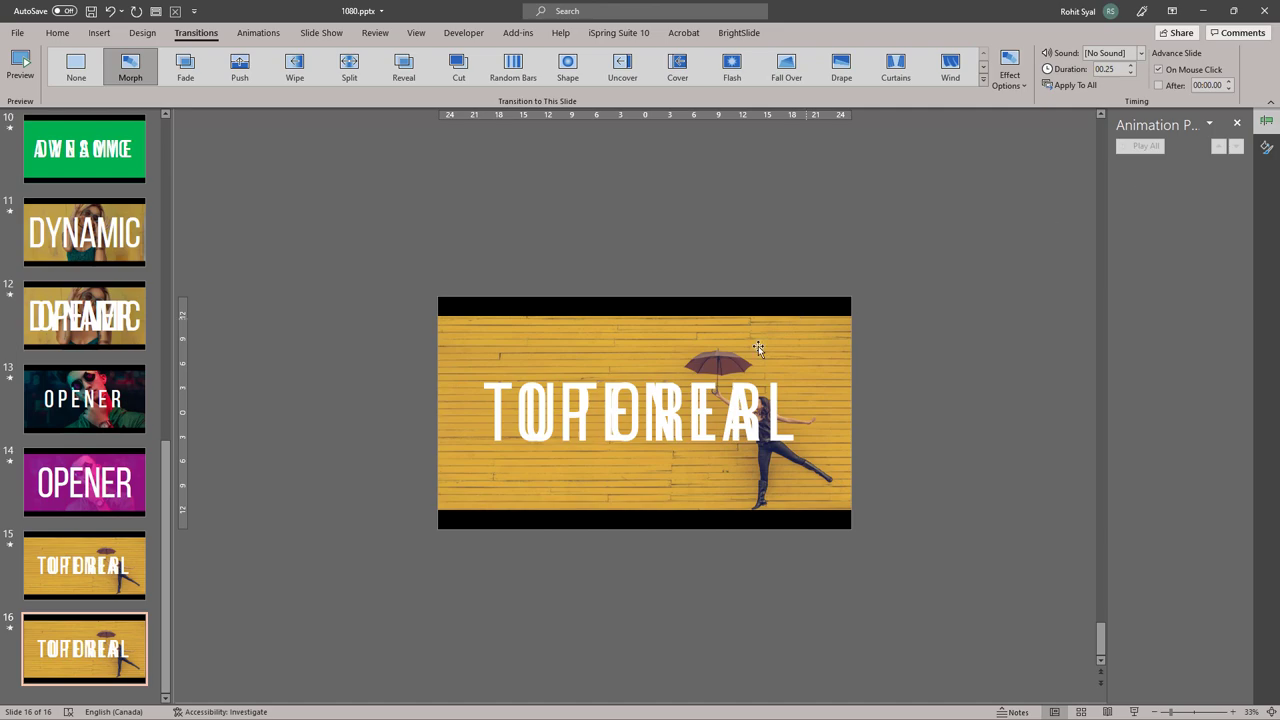
- Delete the OPENER text from slide 16 and centre the remaining TUTORIAL text vertically on the slide
{"action": "left_click", "coordinate": [575, 468]}
{"action": "left_click_drag", "start_coordinate": [575, 468], "coordinate": [566, 528]}
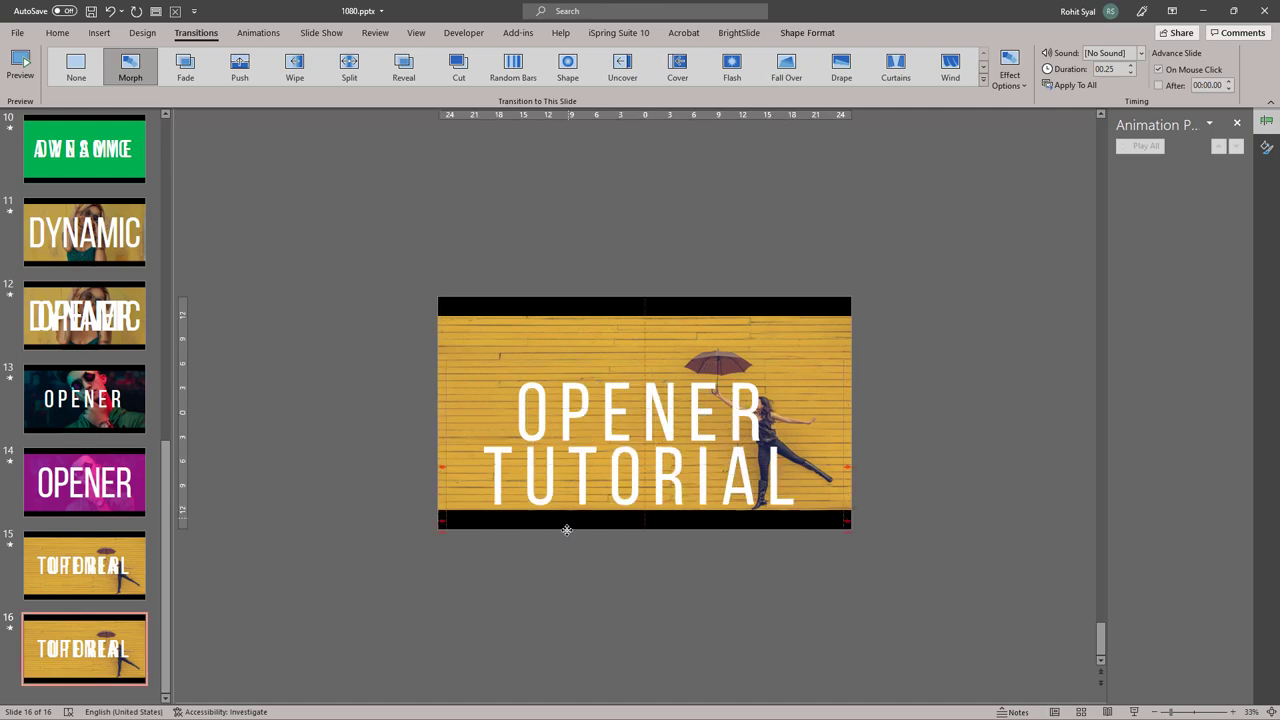
{"action": "left_click", "coordinate": [561, 367]}
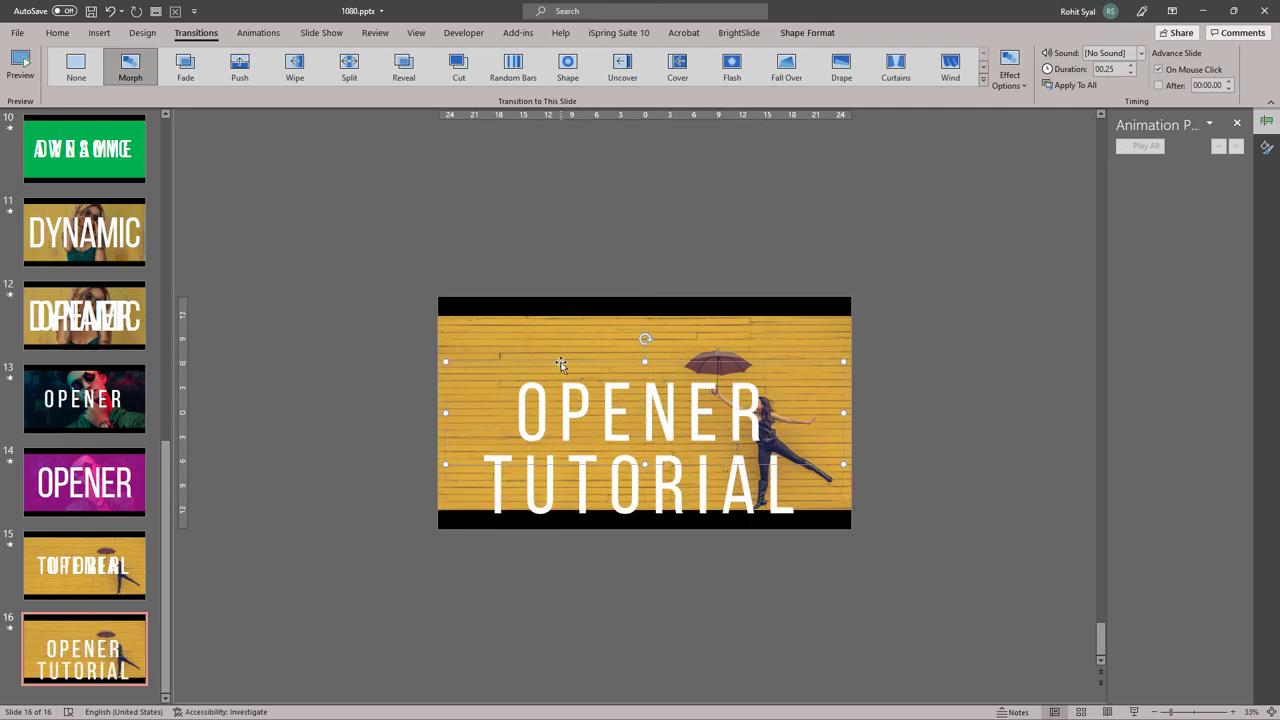
{"action": "key", "text": "Delete"}
{"action": "left_click", "coordinate": [583, 481]}
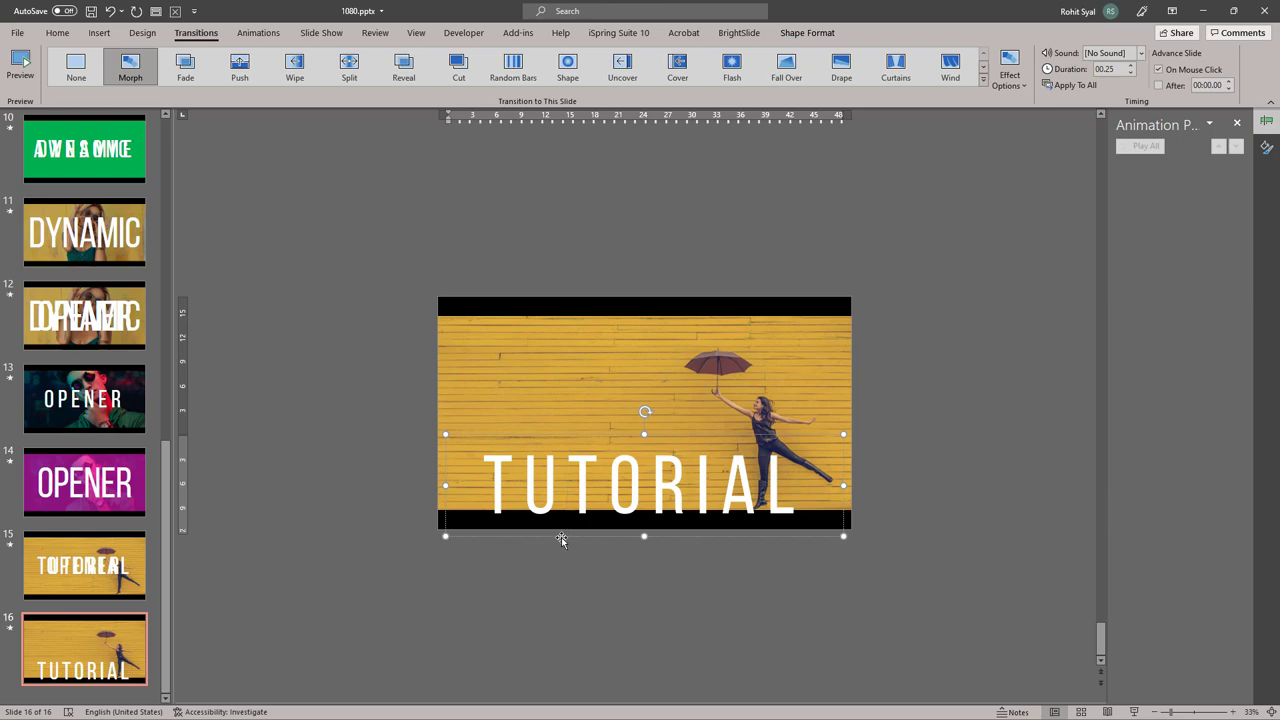
{"action": "left_click_drag", "start_coordinate": [561, 541], "coordinate": [576, 464]}
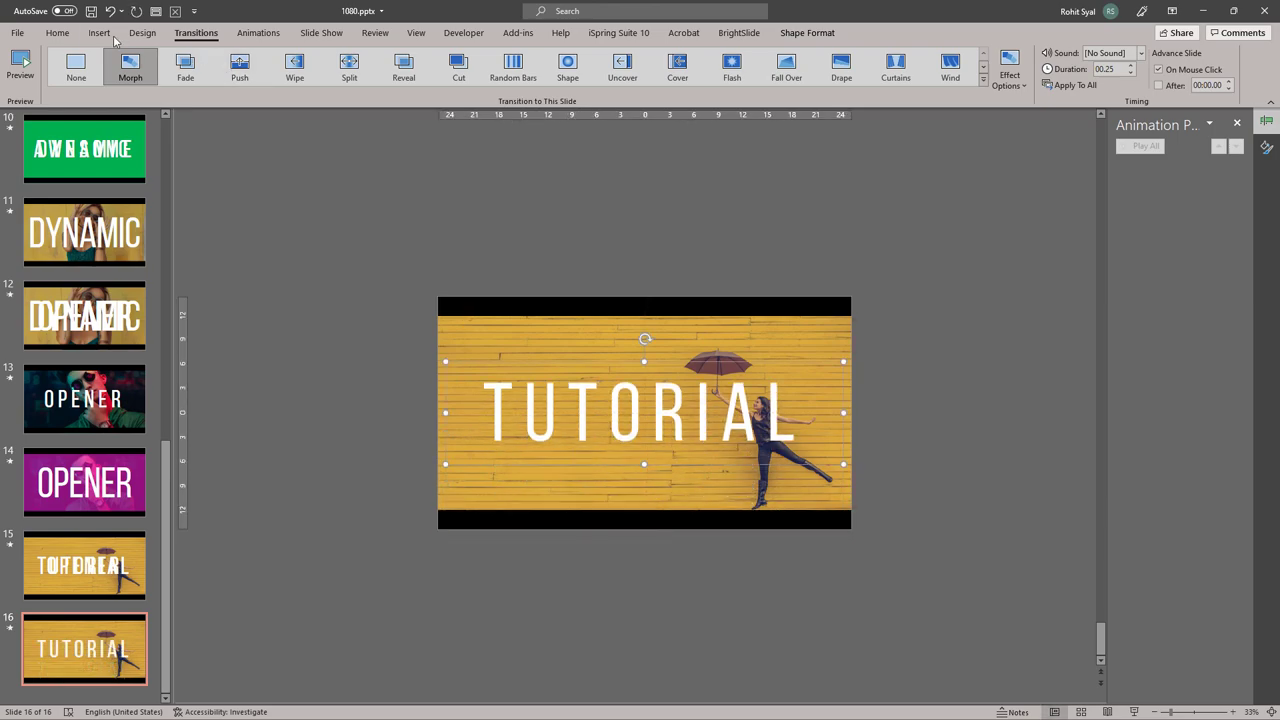
- Enlarge slide 16's TUTORIAL text to 496 pt with tighter character spacing, and widen its text box so the word fits on one line
{"action": "left_click", "coordinate": [58, 33]}
{"action": "left_click", "coordinate": [376, 58]}
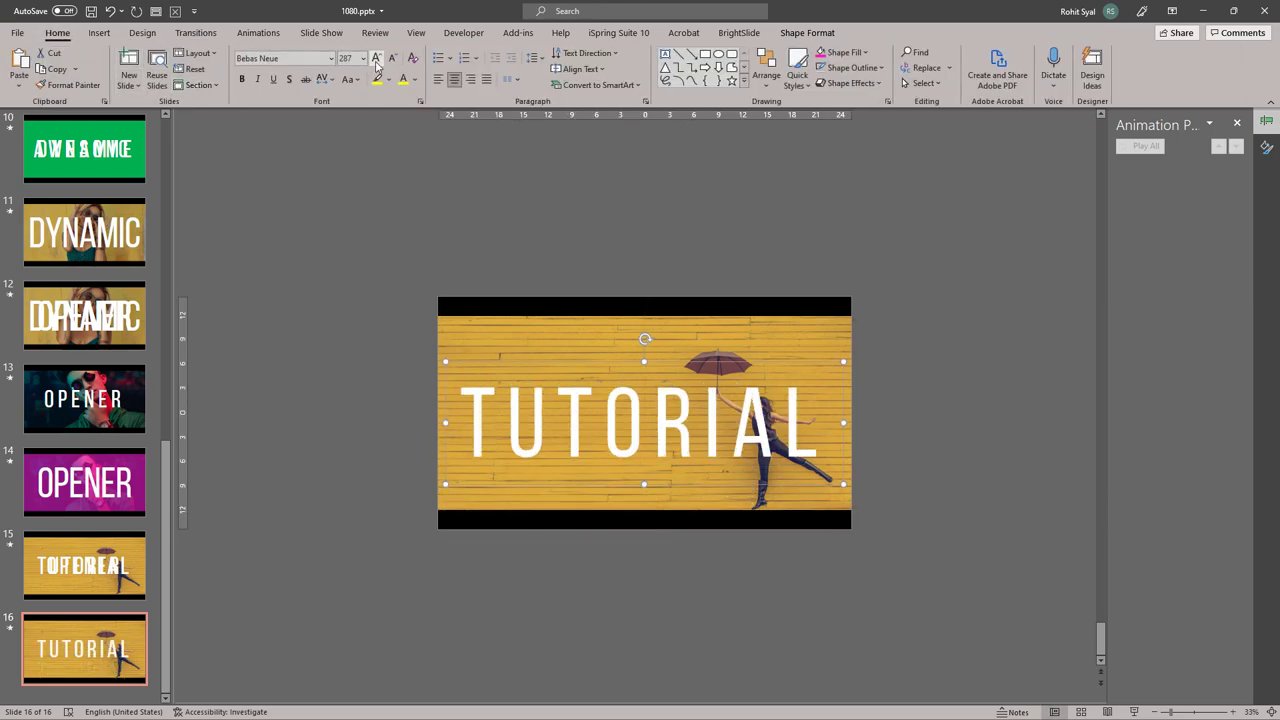
{"action": "left_click", "coordinate": [376, 58]}
{"action": "left_click", "coordinate": [376, 58]}
{"action": "left_click", "coordinate": [325, 82]}
{"action": "left_click", "coordinate": [340, 117]}
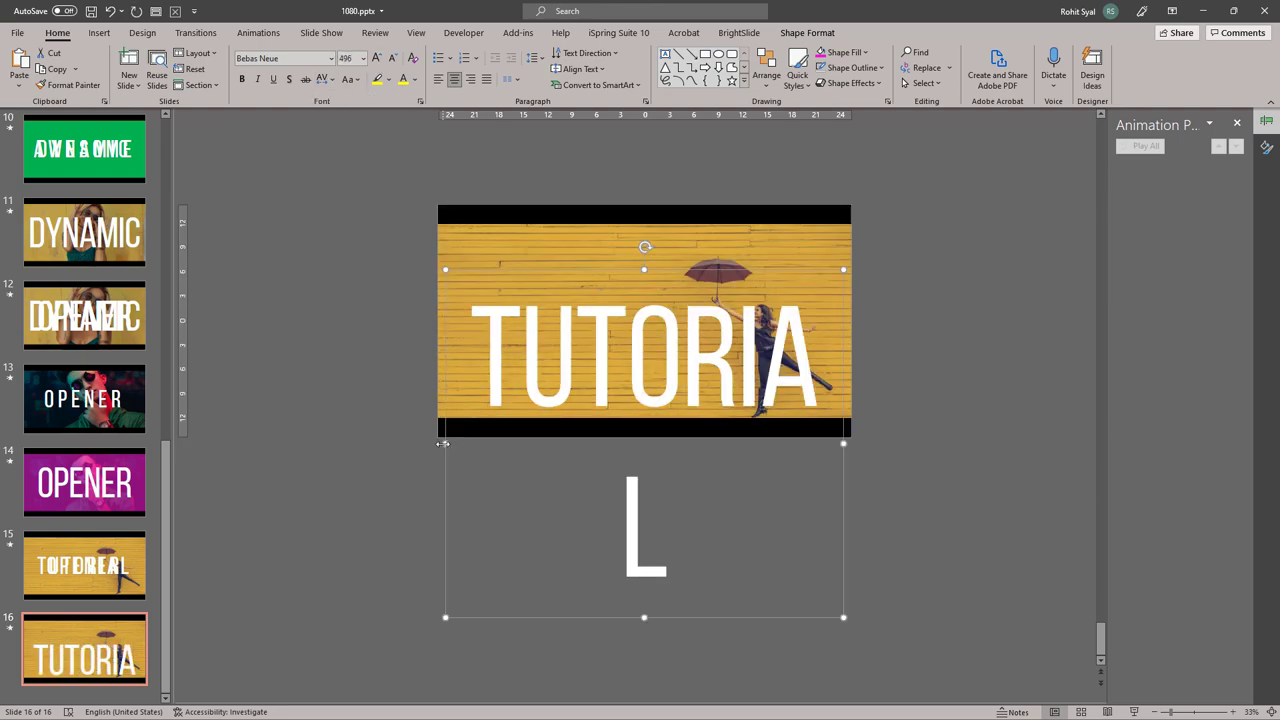
{"action": "left_click_drag", "start_coordinate": [445, 443], "coordinate": [423, 446]}
{"action": "left_click_drag", "start_coordinate": [527, 540], "coordinate": [526, 503]}
- Enlarge the yellow background picture on slide 16 beyond the slide edges and reposition it behind the text
{"action": "left_click", "coordinate": [449, 322]}
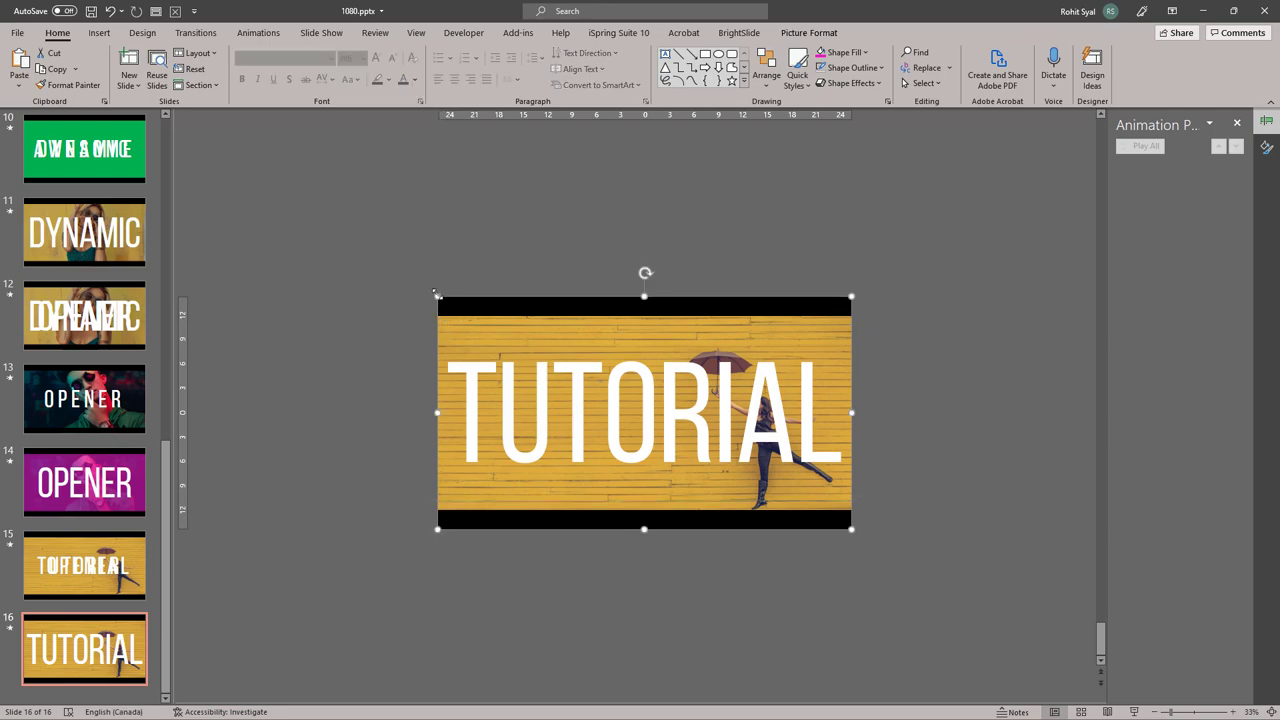
{"action": "left_click_drag", "start_coordinate": [438, 296], "coordinate": [360, 252]}
{"action": "left_click_drag", "start_coordinate": [534, 554], "coordinate": [515, 537]}
{"action": "left_click", "coordinate": [113, 677]}
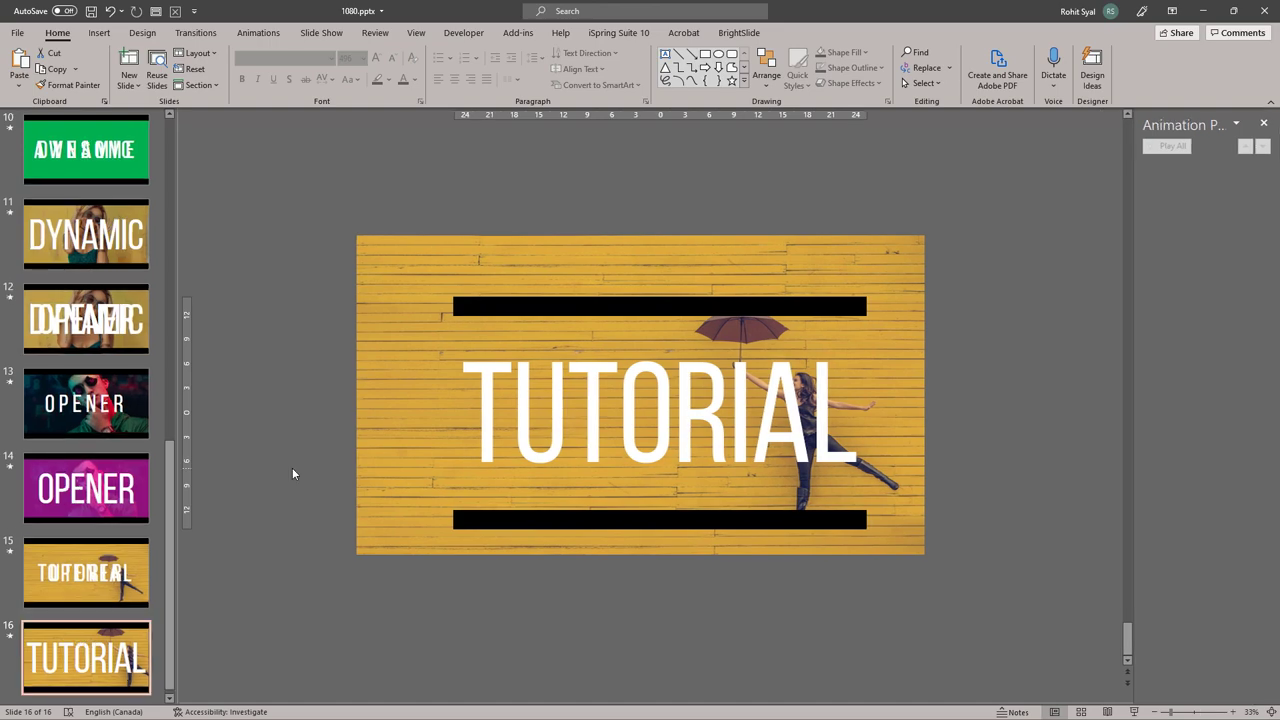
- Duplicate slide 16 and reduce the TUTORIAL text on the new slide 17 to 344 pt
{"action": "right_click", "coordinate": [104, 666]}
{"action": "left_click", "coordinate": [130, 477]}
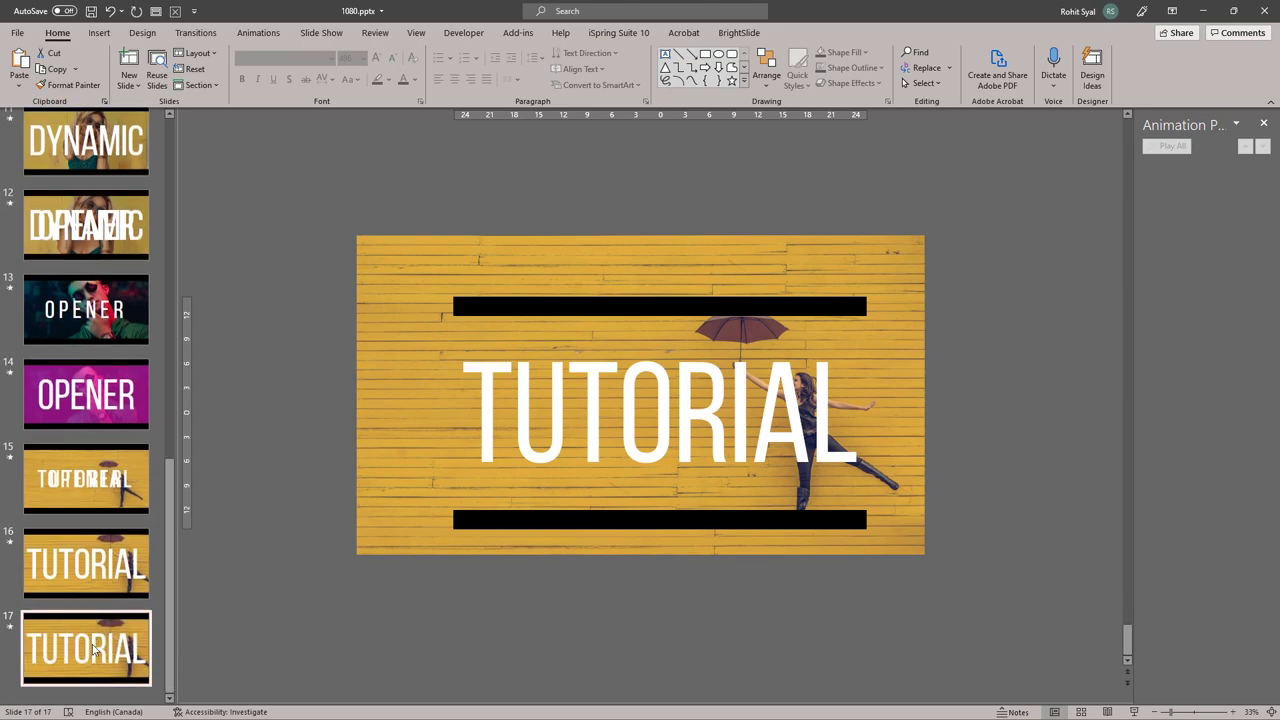
{"action": "left_click", "coordinate": [541, 415]}
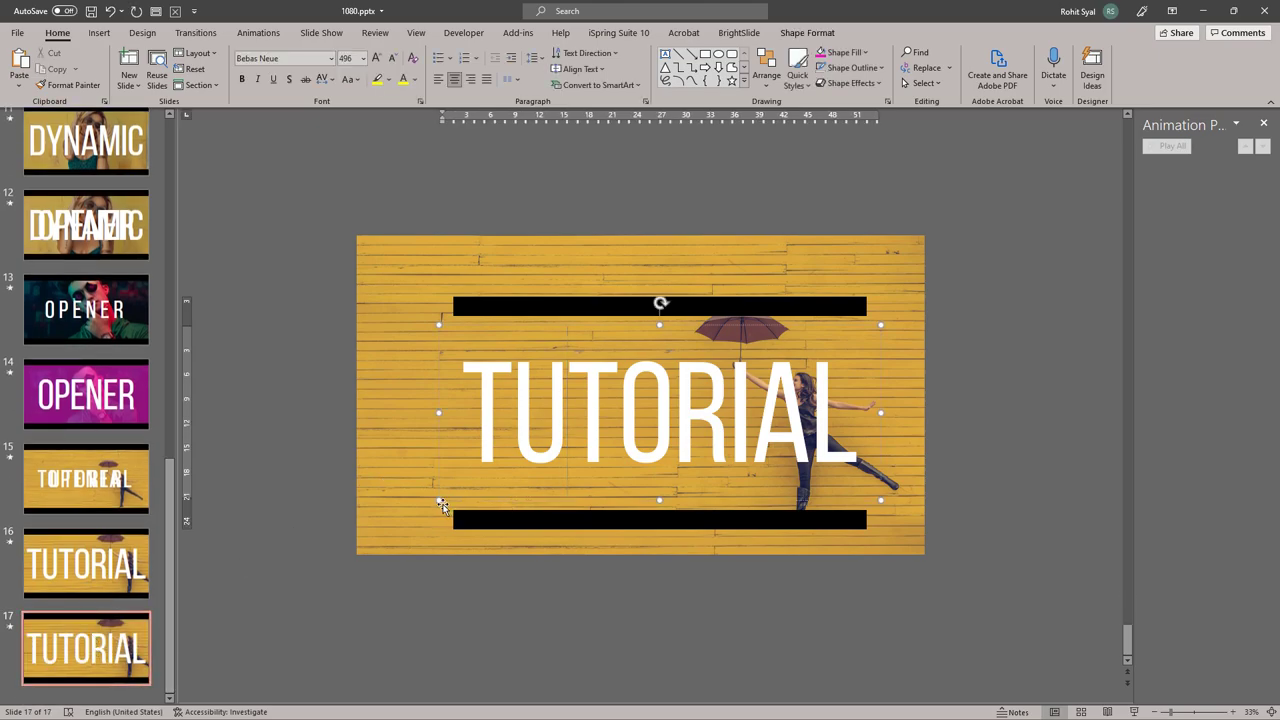
{"action": "left_click", "coordinate": [440, 500]}
{"action": "left_click", "coordinate": [396, 62]}
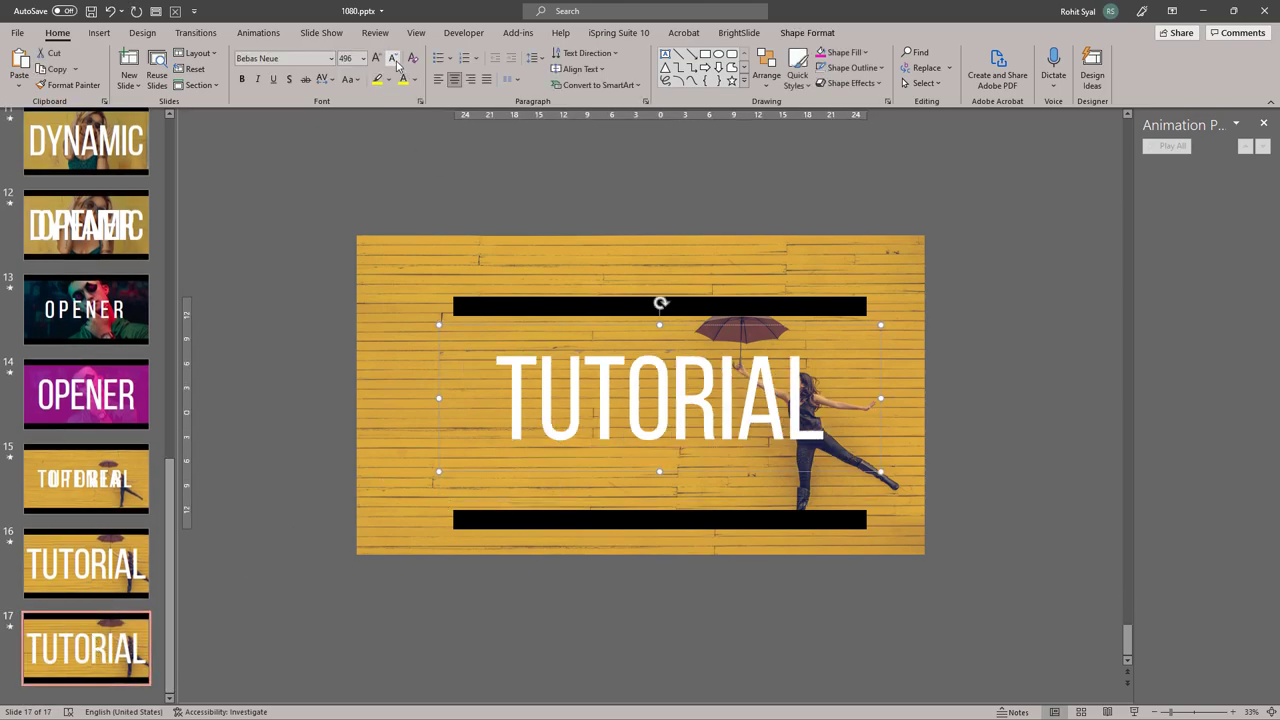
{"action": "left_click", "coordinate": [396, 62]}
{"action": "left_click", "coordinate": [396, 62]}
{"action": "left_click", "coordinate": [396, 62]}
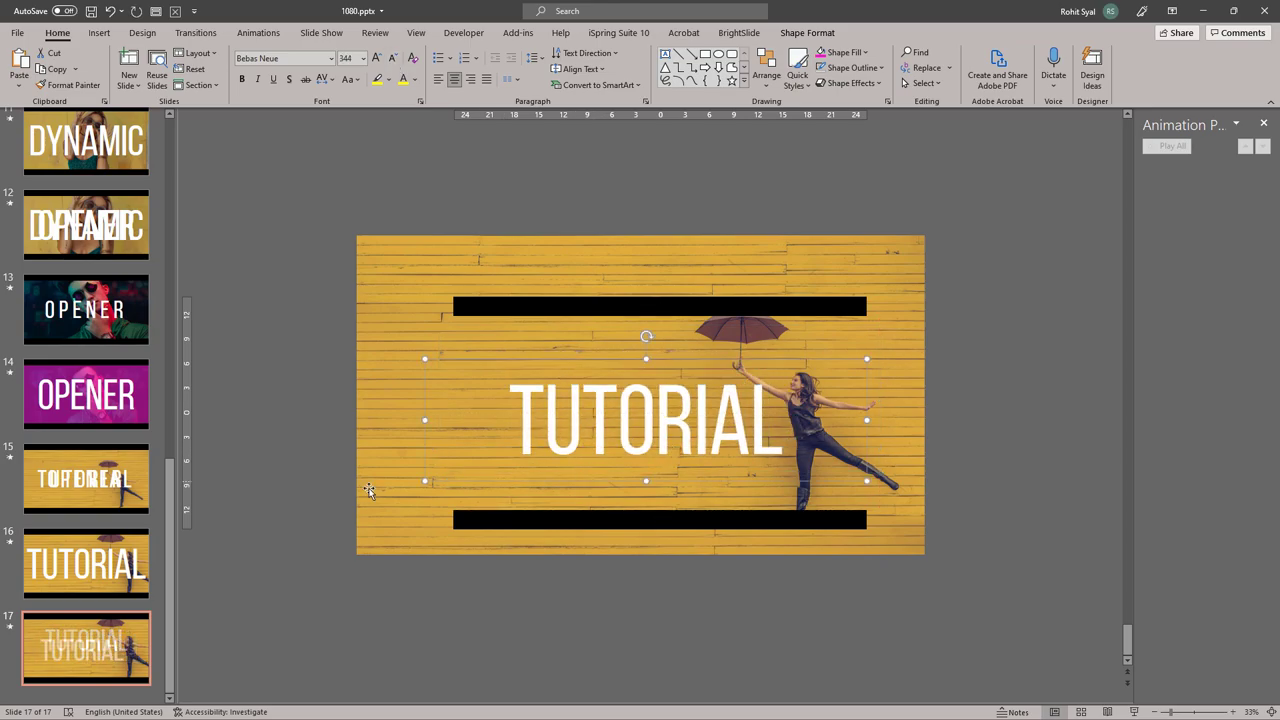
- Shrink the background picture on slide 17 and centre the TUTORIAL text horizontally and vertically on the slide
{"action": "left_click", "coordinate": [366, 495]}
{"action": "left_click_drag", "start_coordinate": [356, 555], "coordinate": [430, 525]}
{"action": "left_click", "coordinate": [582, 478]}
{"action": "left_click", "coordinate": [583, 482]}
{"action": "left_click", "coordinate": [739, 32]}
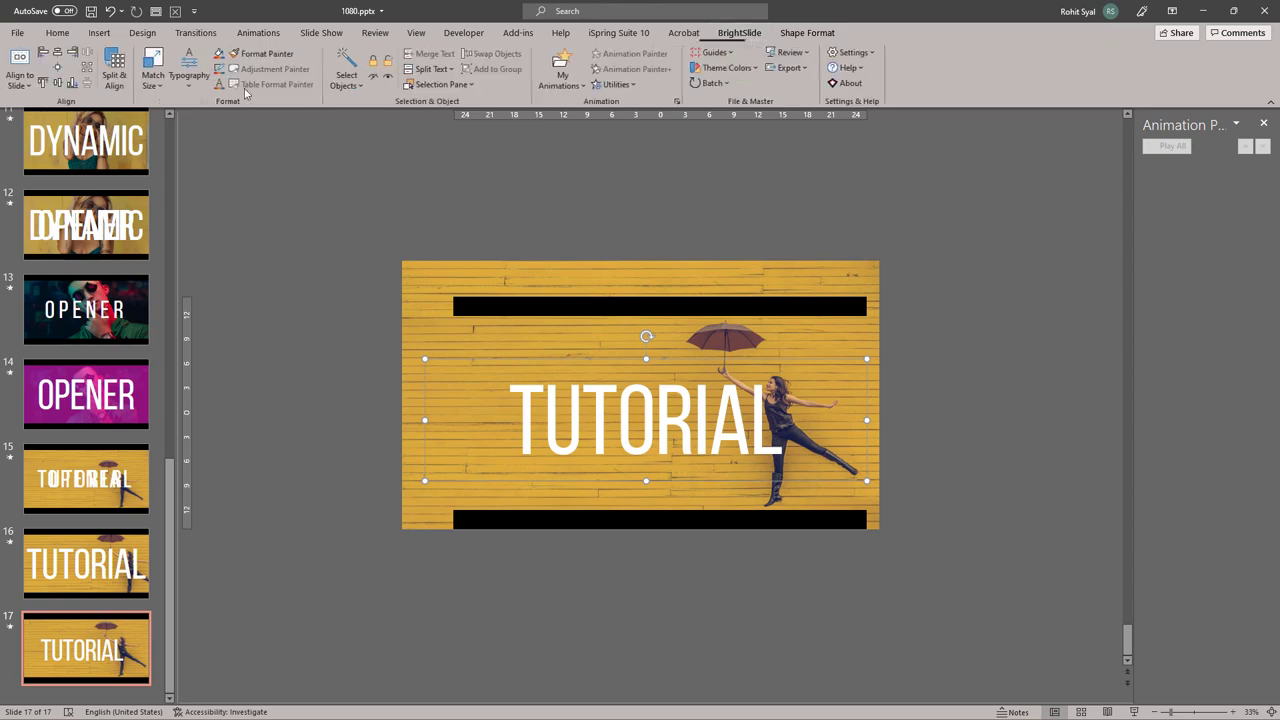
{"action": "left_click", "coordinate": [58, 67]}
- Shift the background picture on slide 17 slightly to the right so it covers the slide around the centred text
{"action": "left_click", "coordinate": [301, 404]}
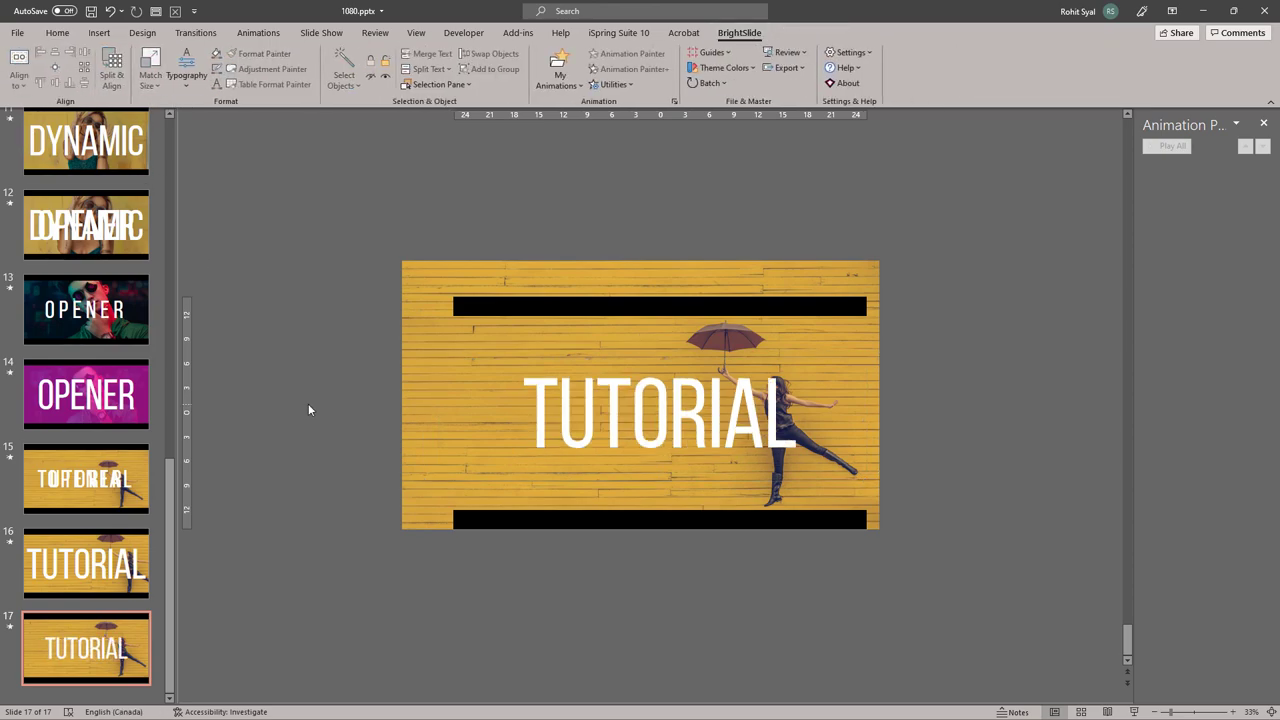
{"action": "left_click_drag", "start_coordinate": [418, 404], "coordinate": [445, 414]}
{"action": "left_click", "coordinate": [330, 452]}
- Start inserting an oval shape on slide 17
{"action": "left_click", "coordinate": [62, 35]}
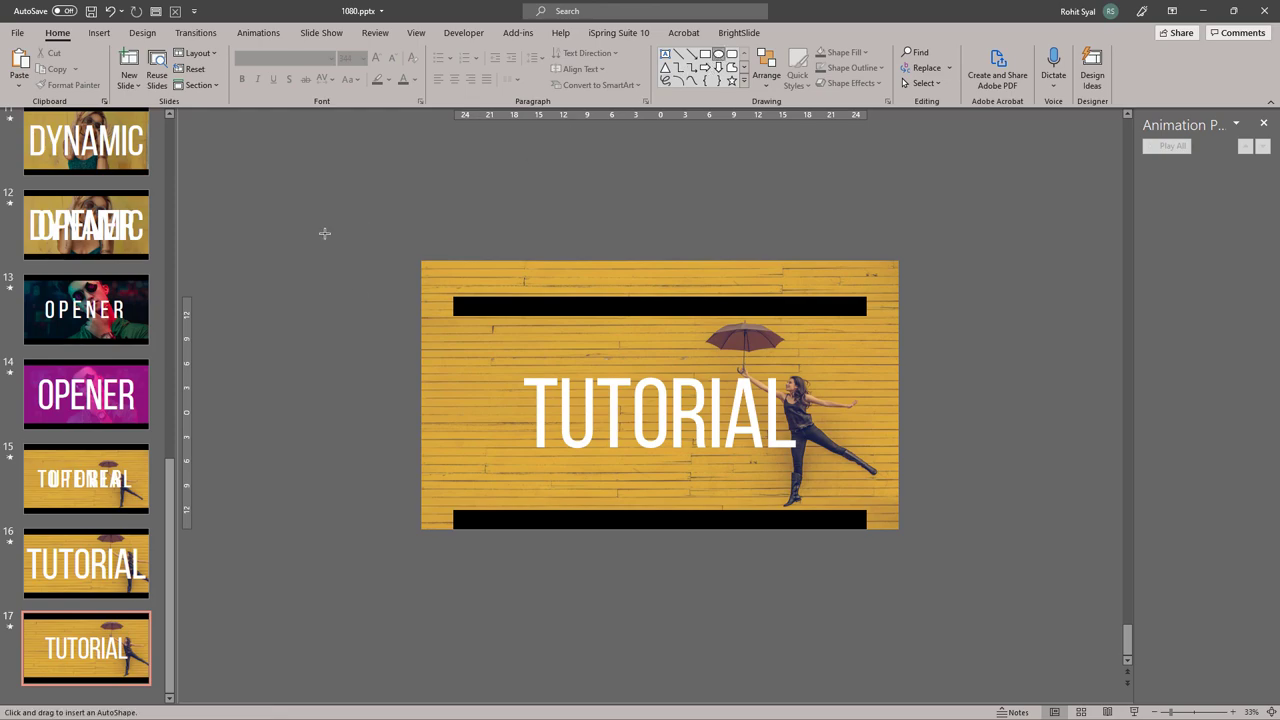
- Draw a magenta circle about 47.36 cm across over slide 17's left half and overlap it with a light blue copy on the right
{"action": "left_click_drag", "start_coordinate": [347, 234], "coordinate": [703, 575]}
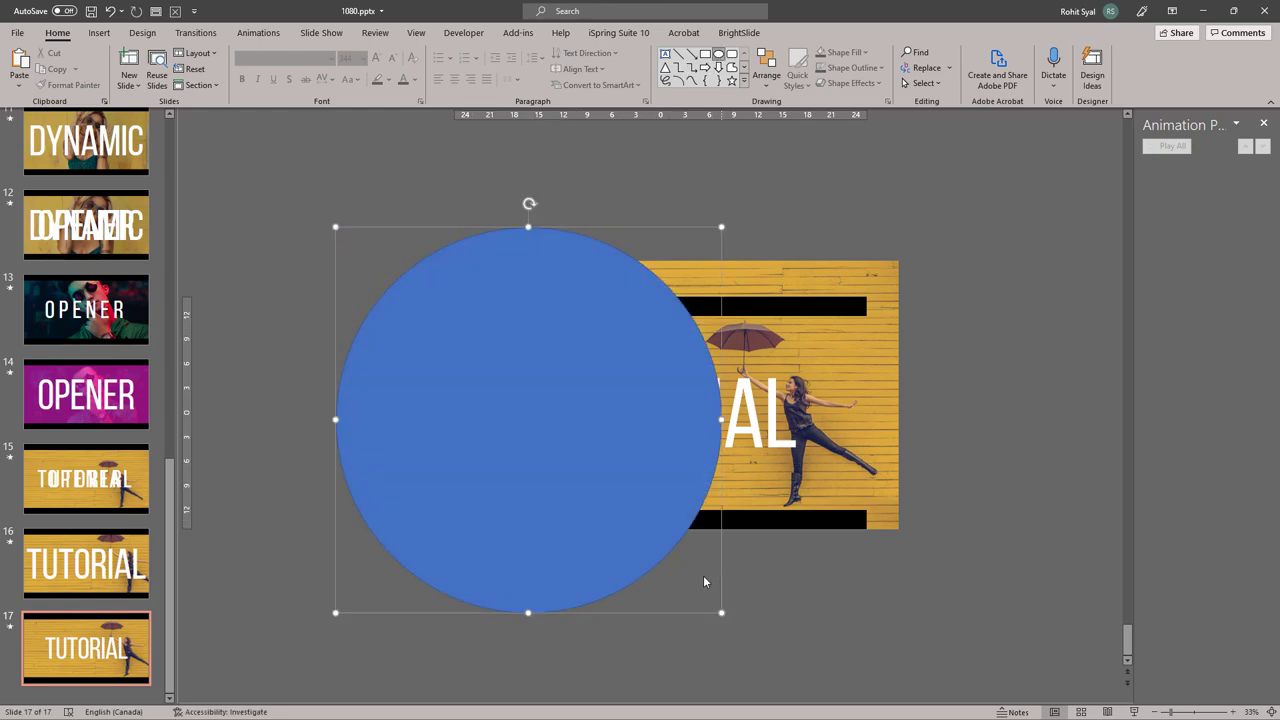
{"action": "left_click_drag", "start_coordinate": [497, 567], "coordinate": [498, 540]}
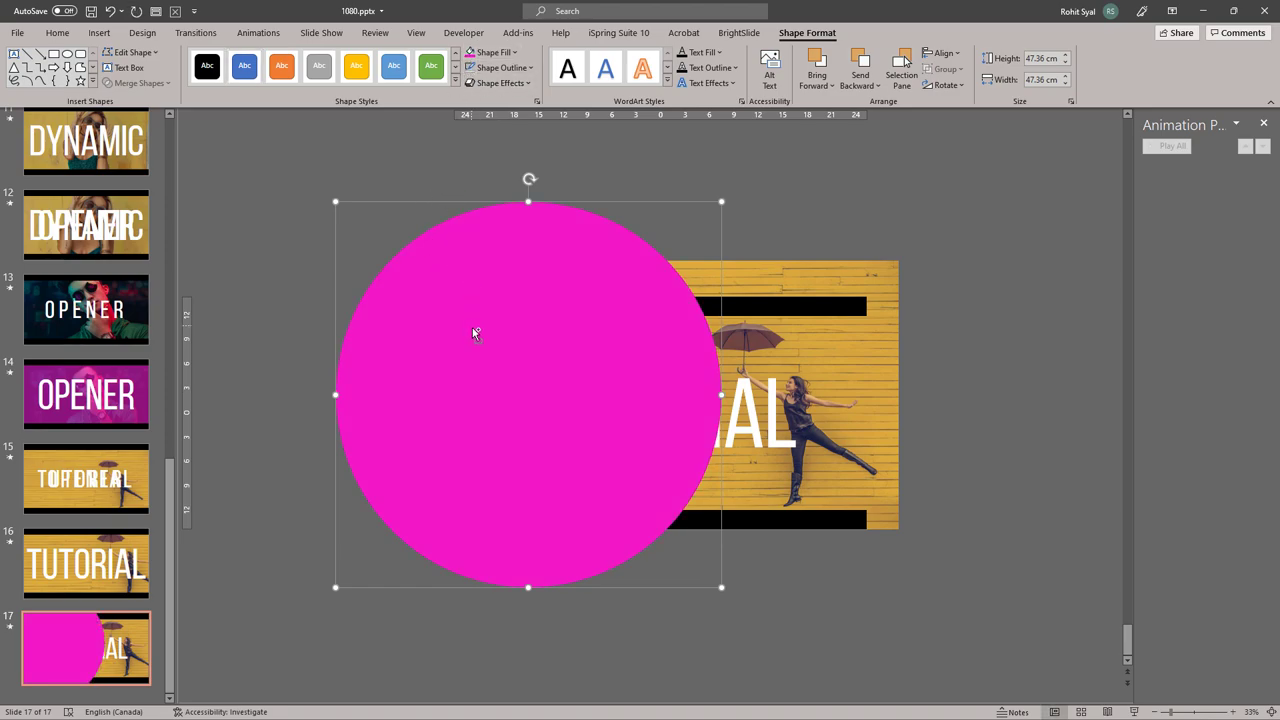
{"action": "key", "text": "ctrl+v"}
{"action": "left_click_drag", "start_coordinate": [477, 377], "coordinate": [788, 379]}
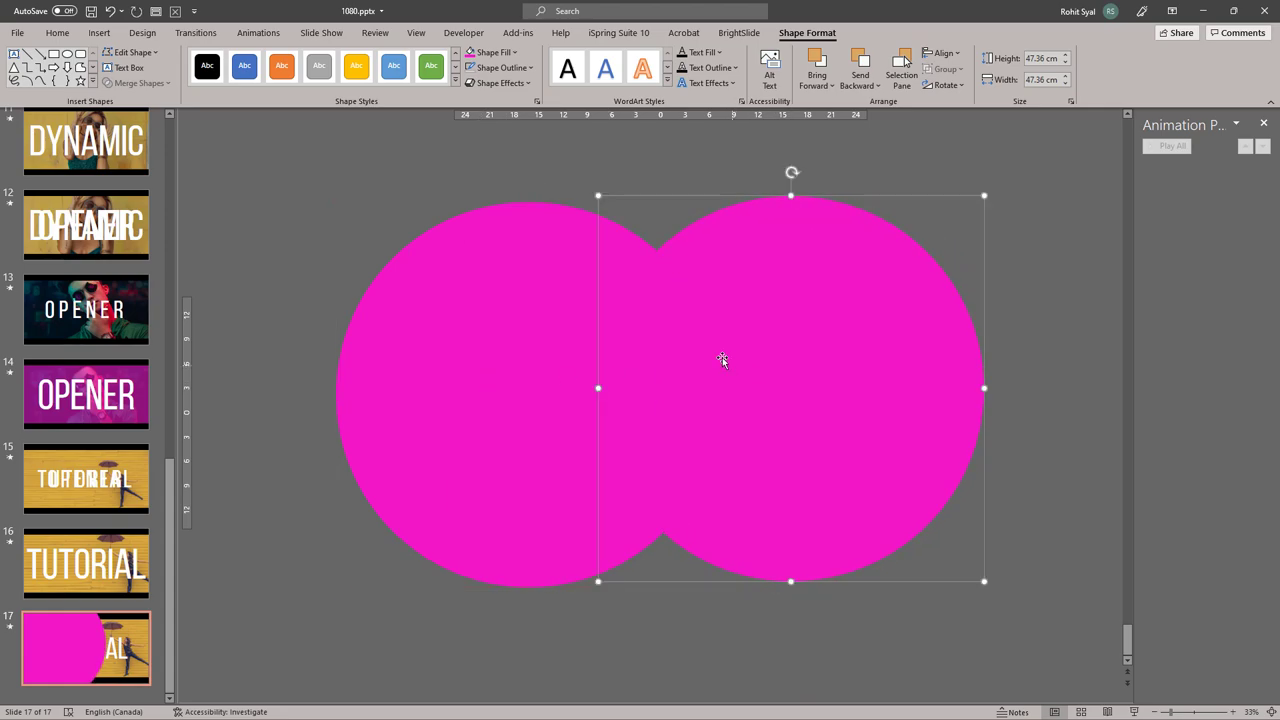
{"action": "left_click", "coordinate": [514, 52]}
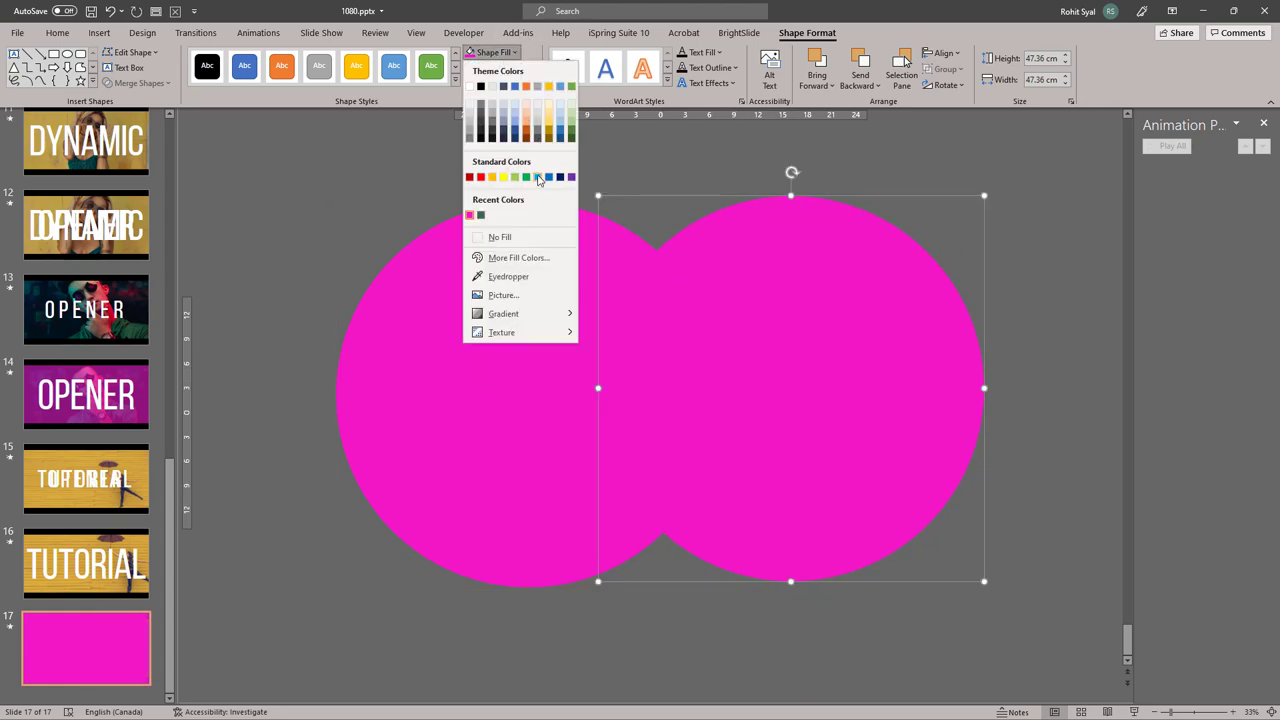
{"action": "left_click", "coordinate": [538, 177]}
- Set the fill transparency of both the magenta and light blue circles to 60%
{"action": "left_click", "coordinate": [503, 317], "text": "shift"}
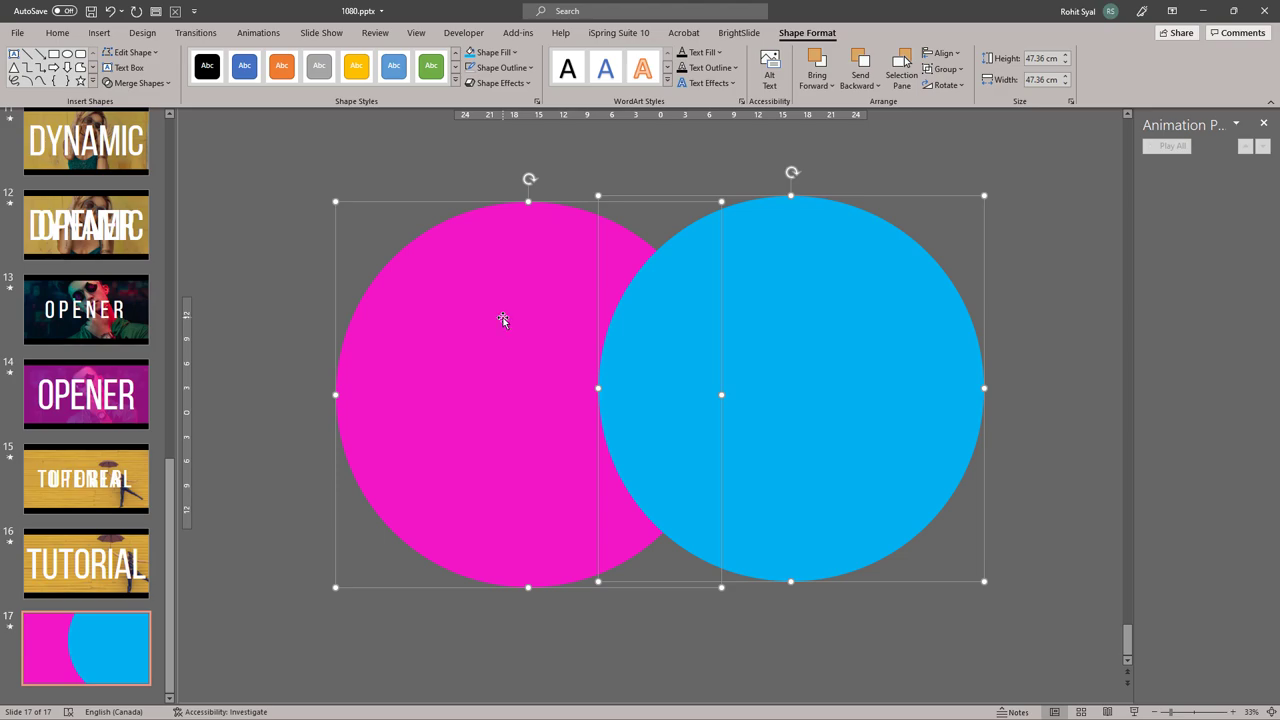
{"action": "right_click", "coordinate": [503, 317]}
{"action": "left_click", "coordinate": [536, 567]}
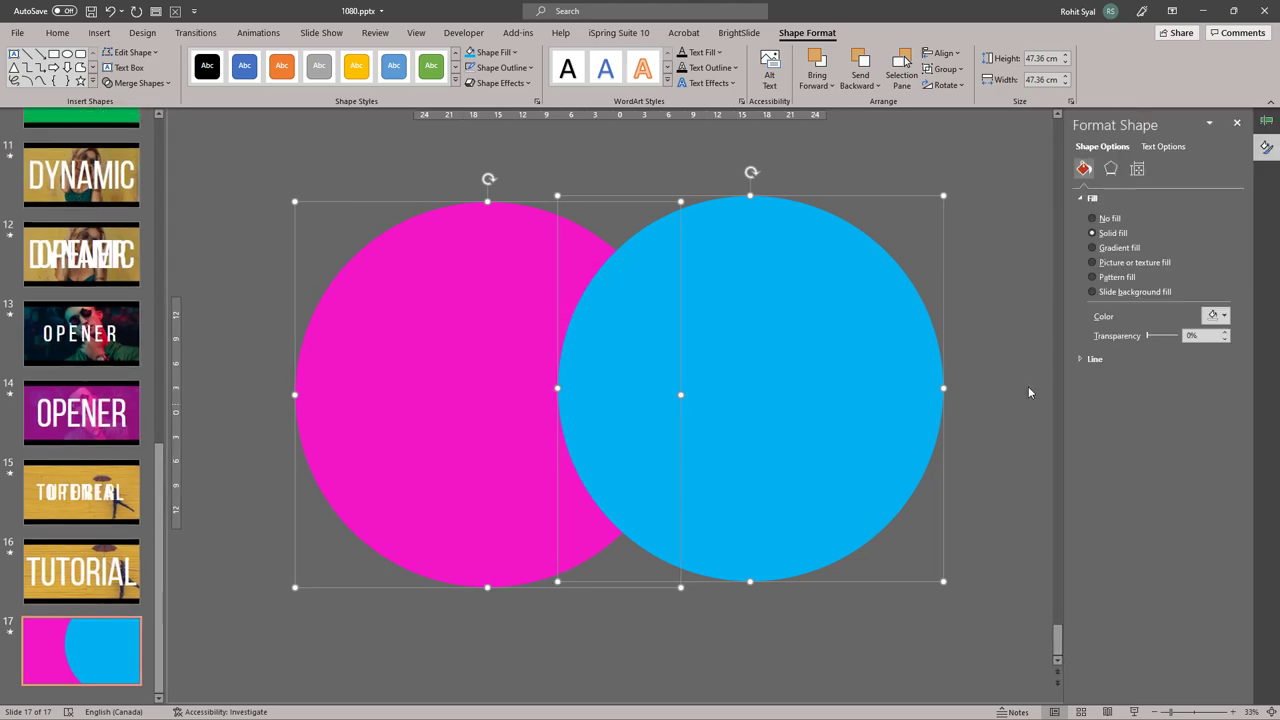
{"action": "left_click_drag", "start_coordinate": [1147, 341], "coordinate": [1165, 340]}
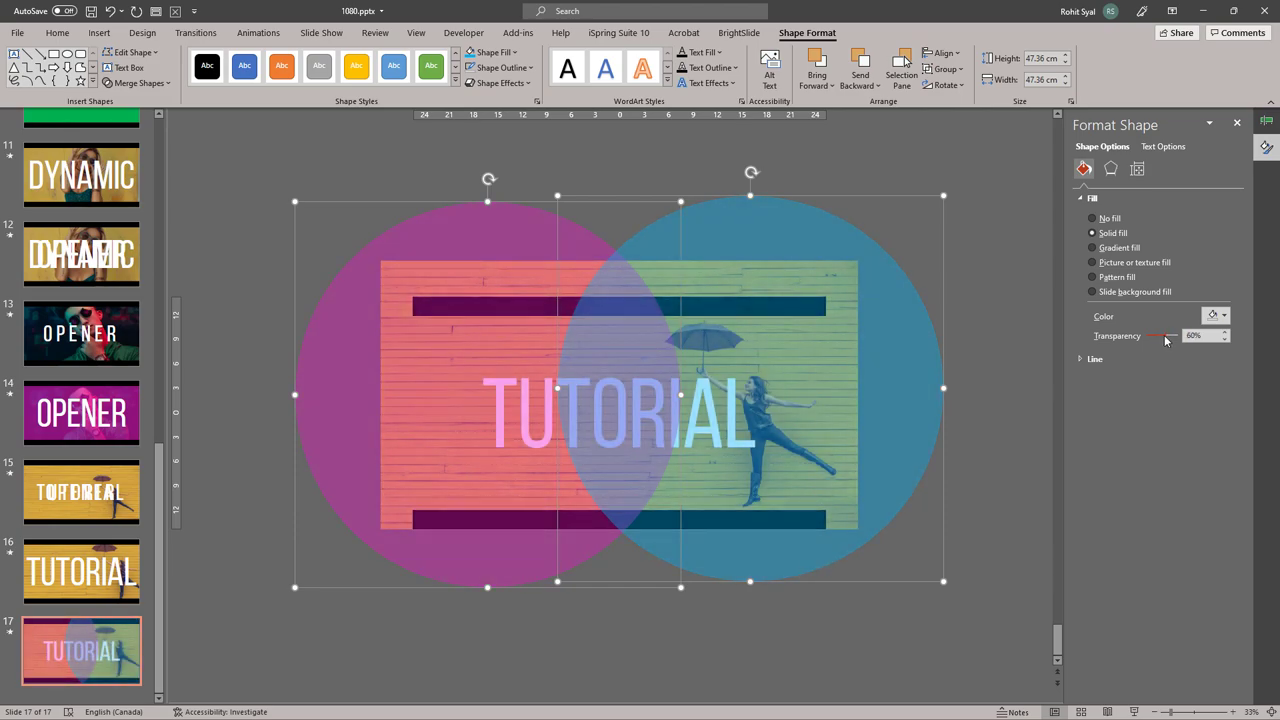
- Shift both circles slightly down, centre them horizontally on the slide as one group, and ungroup them
{"action": "mouse_move", "coordinate": [813, 334]}
{"action": "left_mouse_down"}
{"action": "mouse_move", "coordinate": [800, 346]}
{"action": "mouse_move", "coordinate": [816, 347]}
{"action": "left_mouse_up"}
{"action": "key", "text": "ctrl+g"}
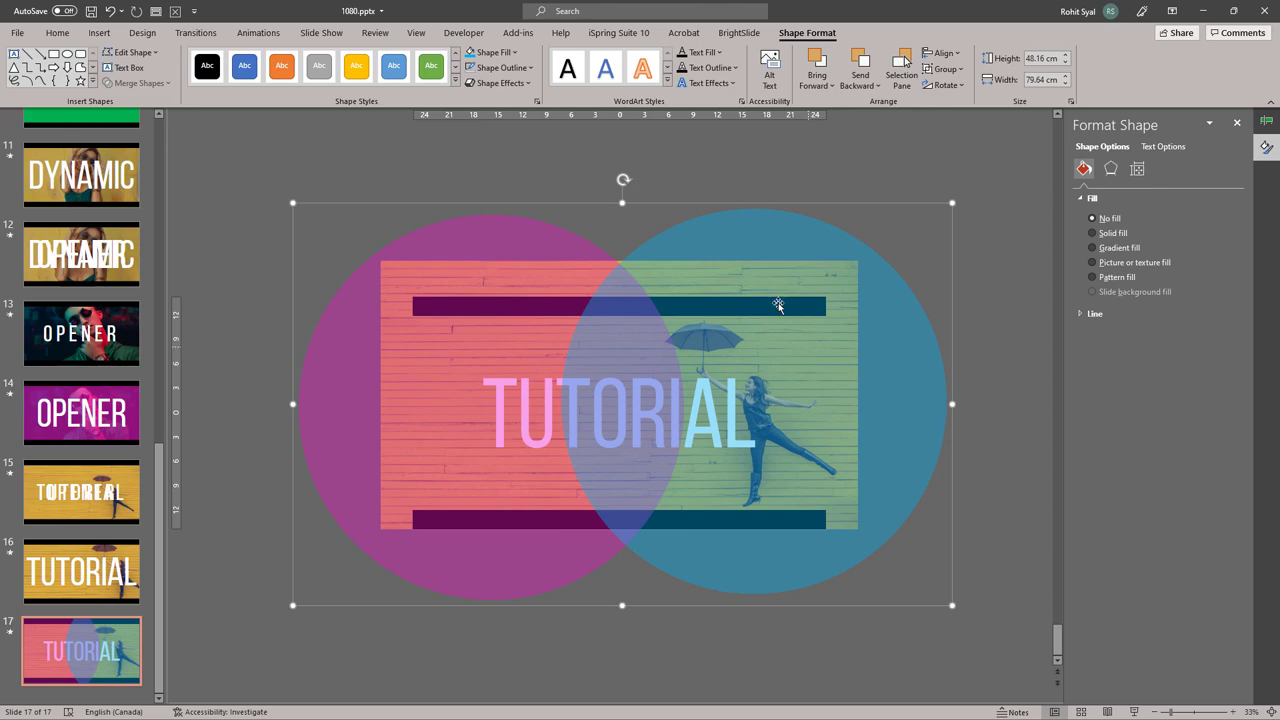
{"action": "left_click", "coordinate": [942, 54]}
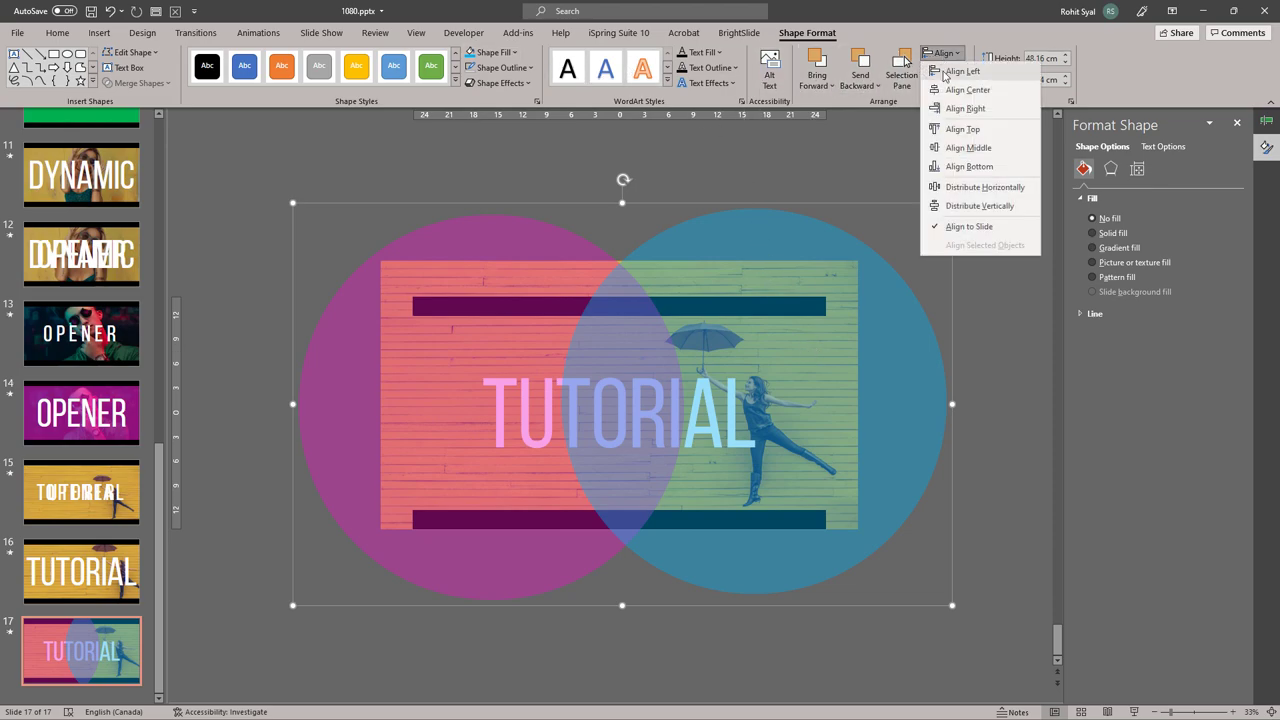
{"action": "left_click", "coordinate": [952, 93]}
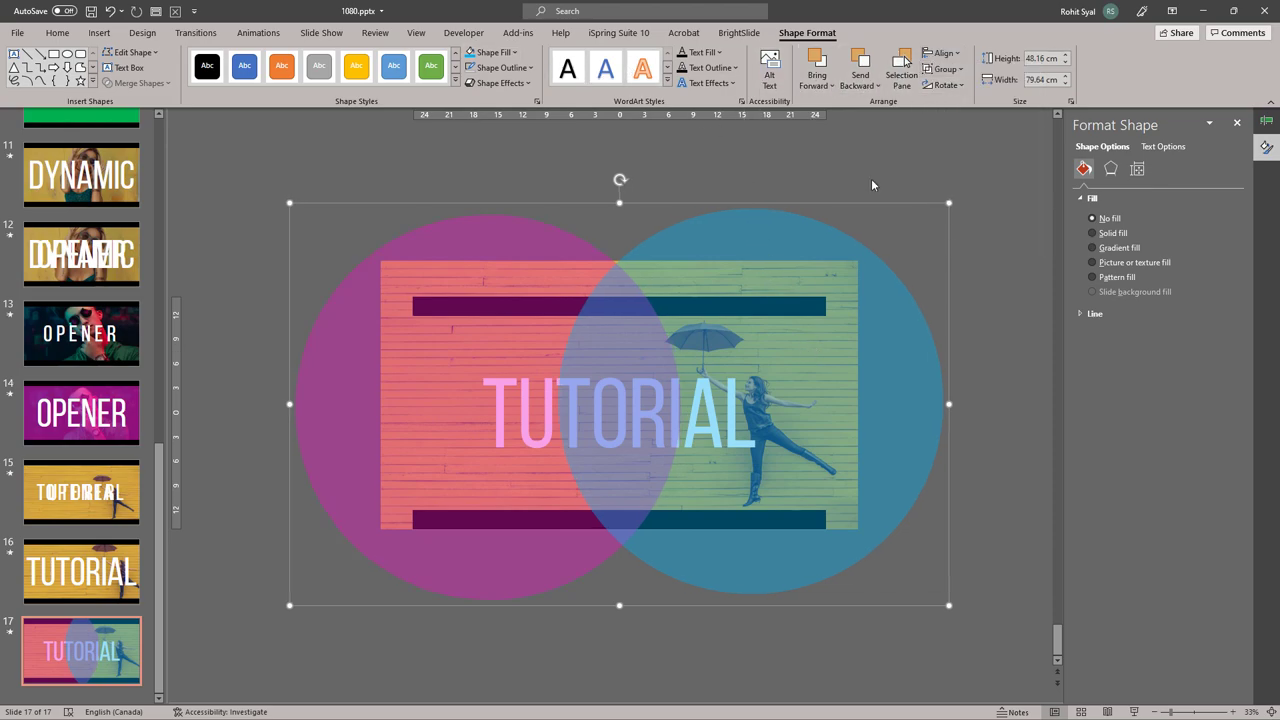
{"action": "key", "text": "ctrl+shift+g"}
{"action": "left_click", "coordinate": [896, 184]}
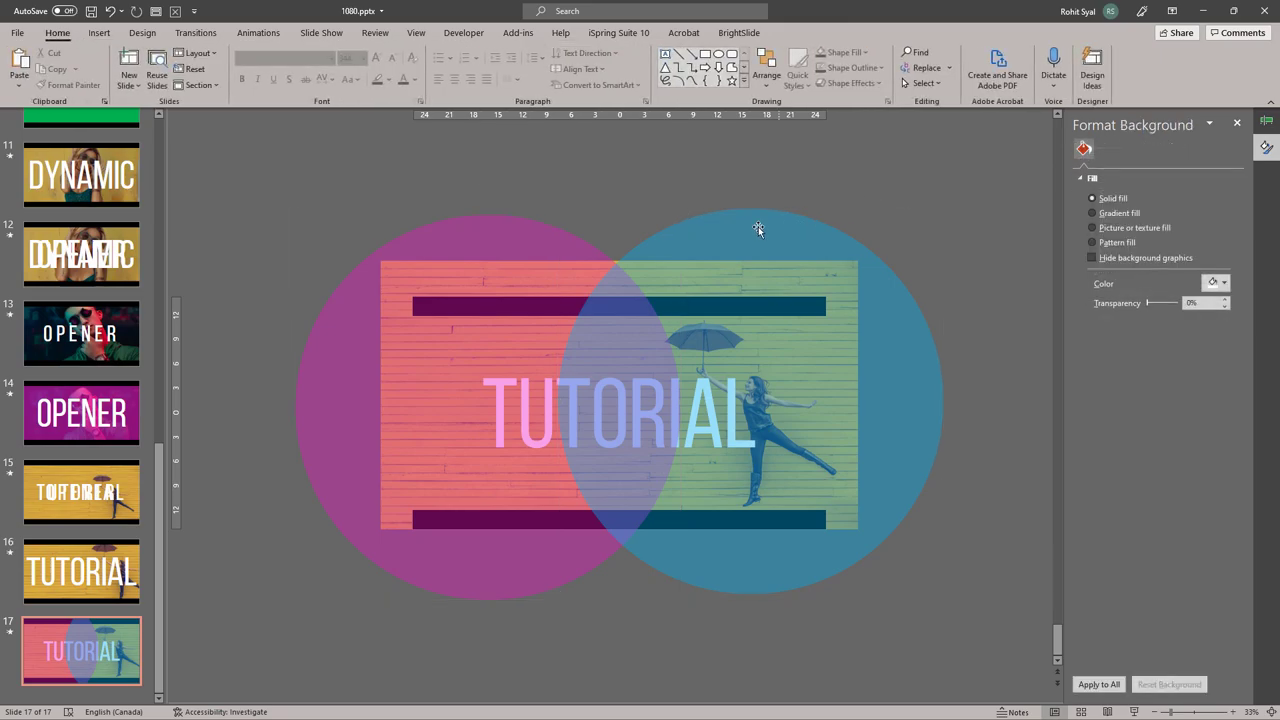
- Bring the TUTORIAL title and the two black bars in front of the circles
{"action": "left_click_drag", "start_coordinate": [286, 277], "coordinate": [926, 573]}
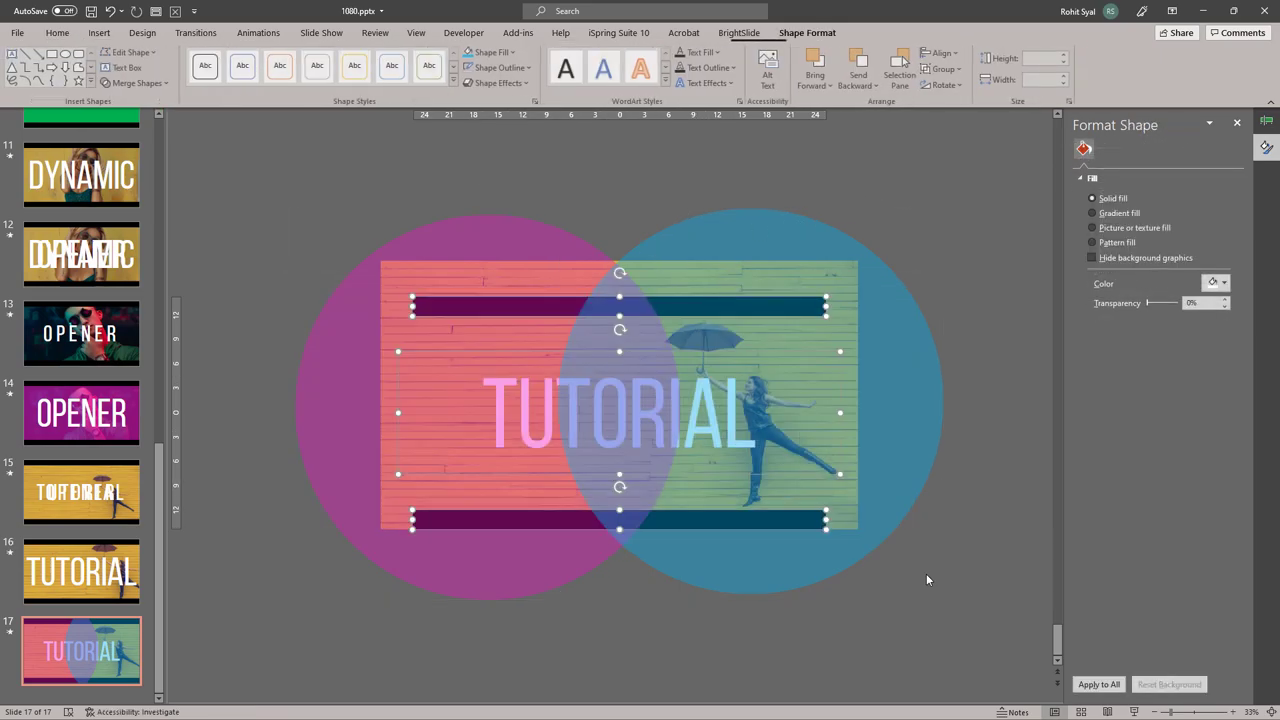
{"action": "left_click", "coordinate": [926, 573]}
{"action": "left_click_drag", "start_coordinate": [286, 272], "coordinate": [902, 554]}
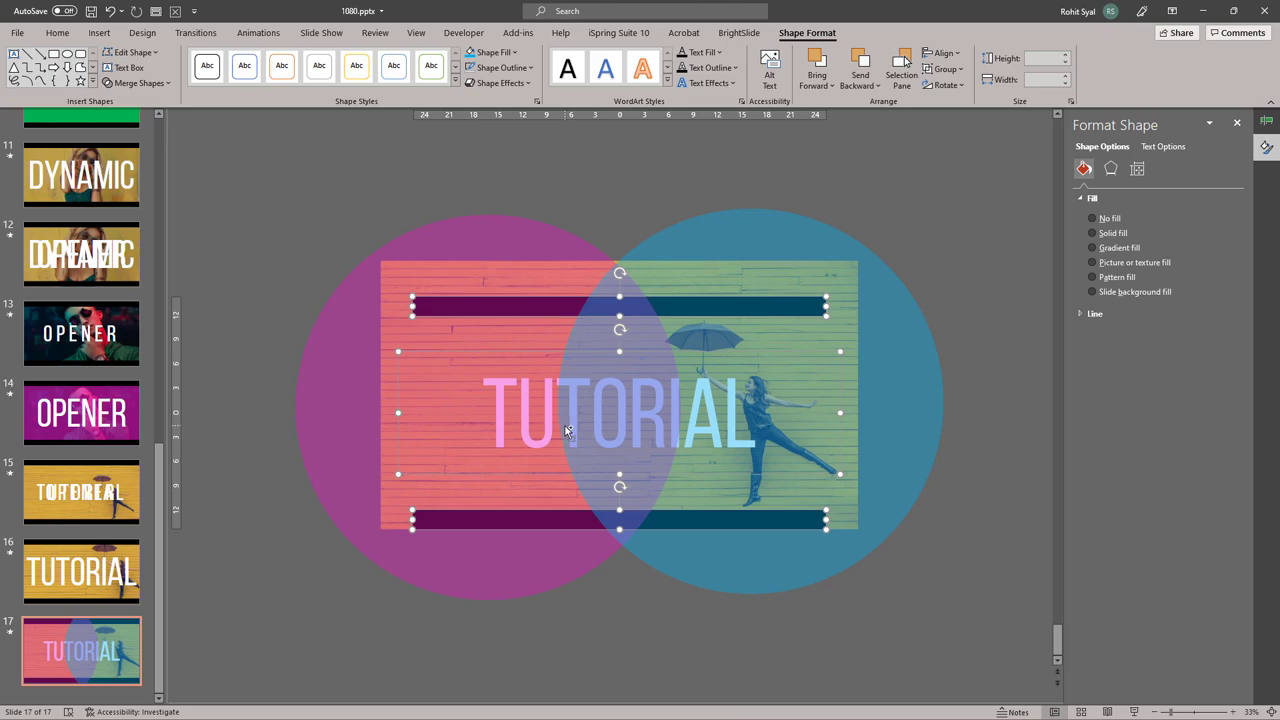
{"action": "right_click", "coordinate": [398, 474]}
{"action": "left_click", "coordinate": [464, 247]}
{"action": "left_click", "coordinate": [271, 298]}
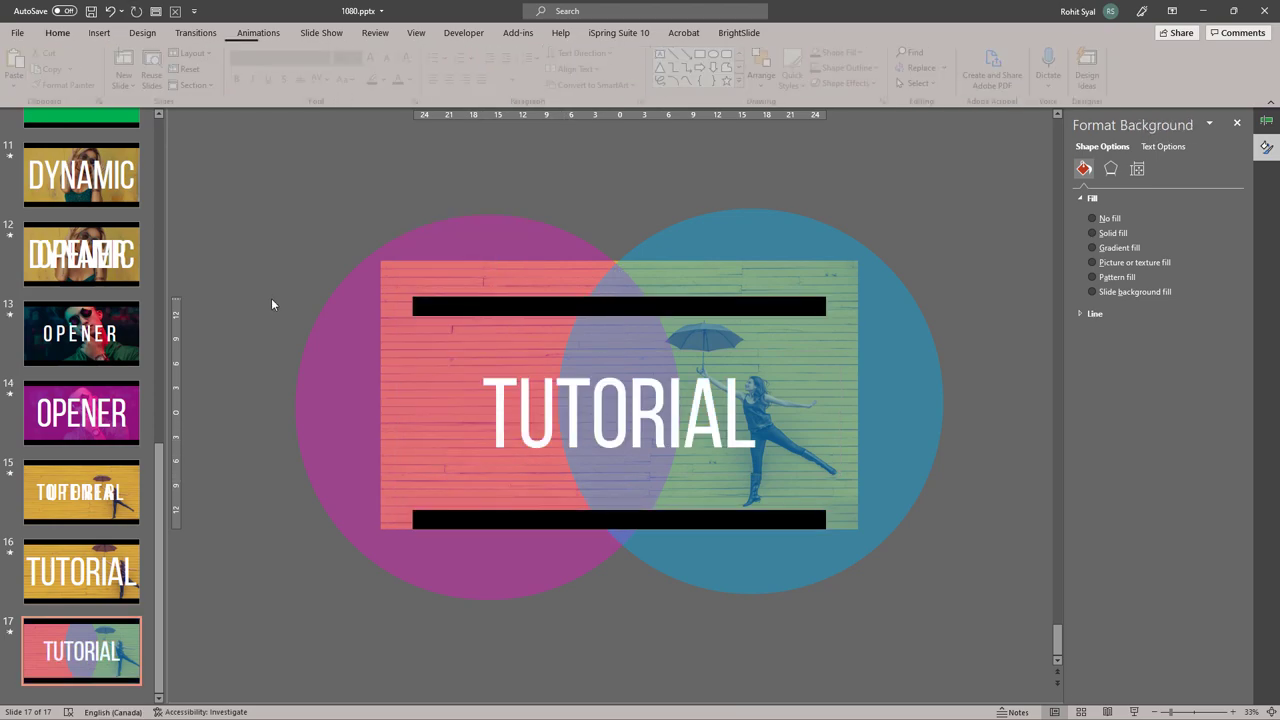
- Copy the two transparent circles from slide 17 onto slide 16
{"action": "left_click", "coordinate": [310, 336]}
{"action": "left_click", "coordinate": [900, 340], "text": "shift"}
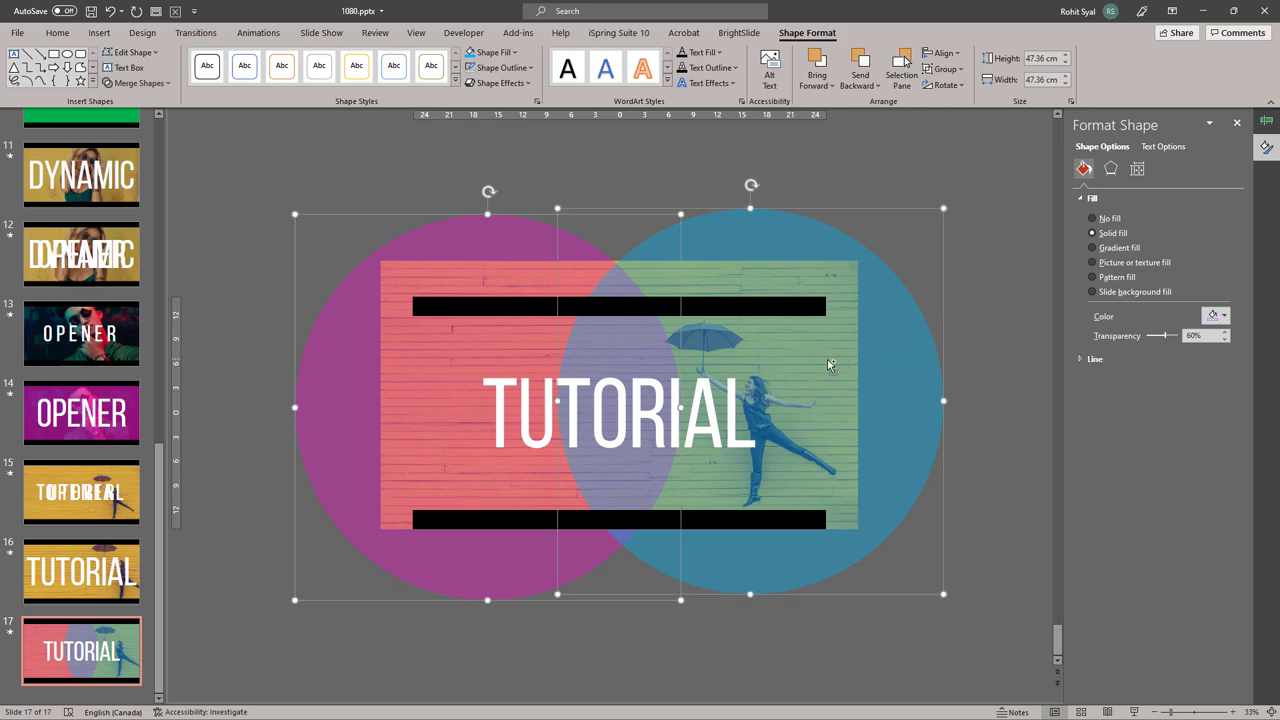
{"action": "left_click", "coordinate": [113, 580]}
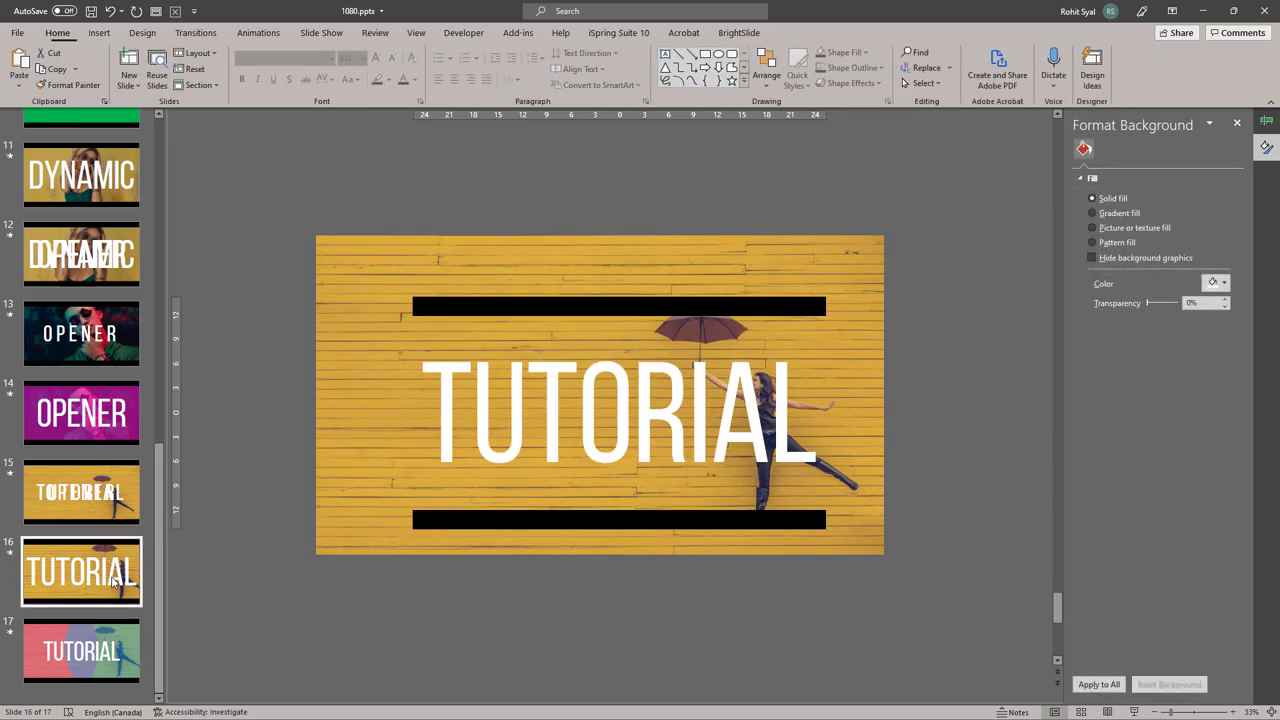
{"action": "left_click", "coordinate": [201, 557]}
{"action": "key", "text": "ctrl+v"}
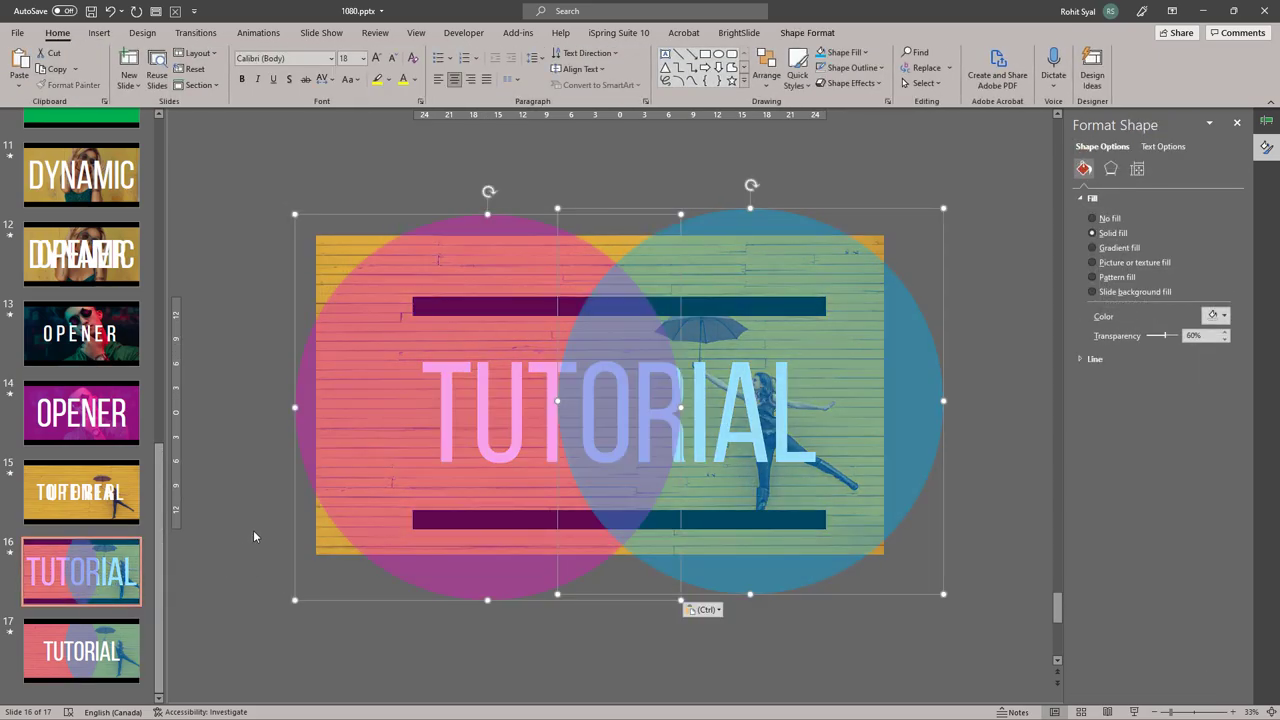
- Shrink the circles on slide 16 to small dots, placing the pink one near the photo's left edge and the blue one at its right edge
{"action": "left_click_drag", "start_coordinate": [294, 214], "coordinate": [363, 406]}
{"action": "left_click", "coordinate": [480, 589]}
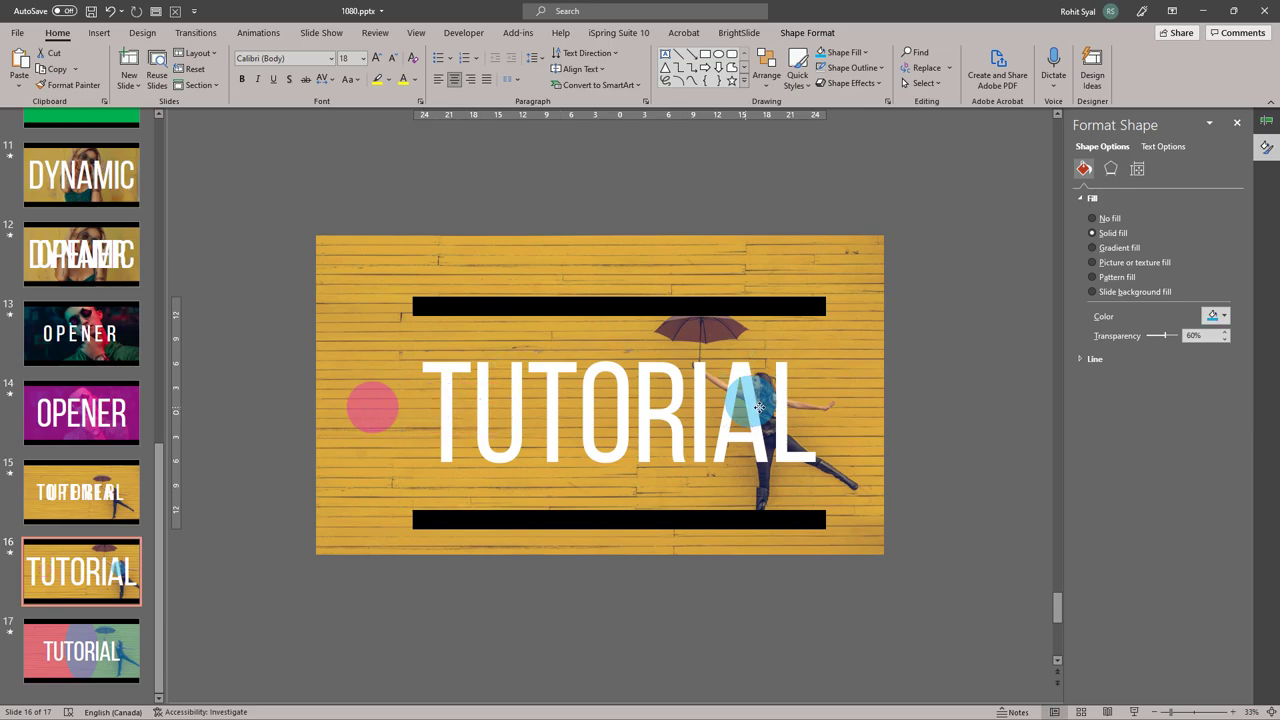
{"action": "left_click_drag", "start_coordinate": [759, 406], "coordinate": [868, 404]}
{"action": "left_click", "coordinate": [937, 455]}
- Preview the Morph transition between slides 16 and 17 in the slide show, replaying it once
{"action": "left_click", "coordinate": [60, 660]}
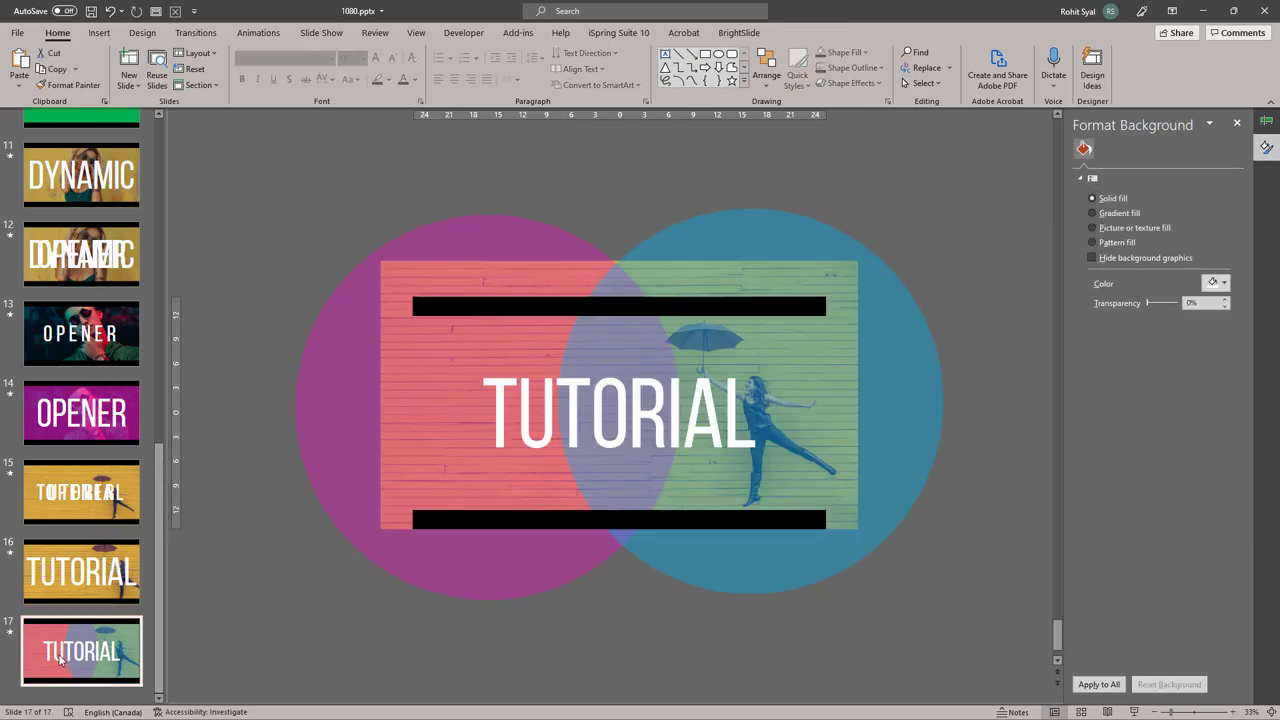
{"action": "left_click", "coordinate": [196, 32]}
{"action": "left_click", "coordinate": [82, 572]}
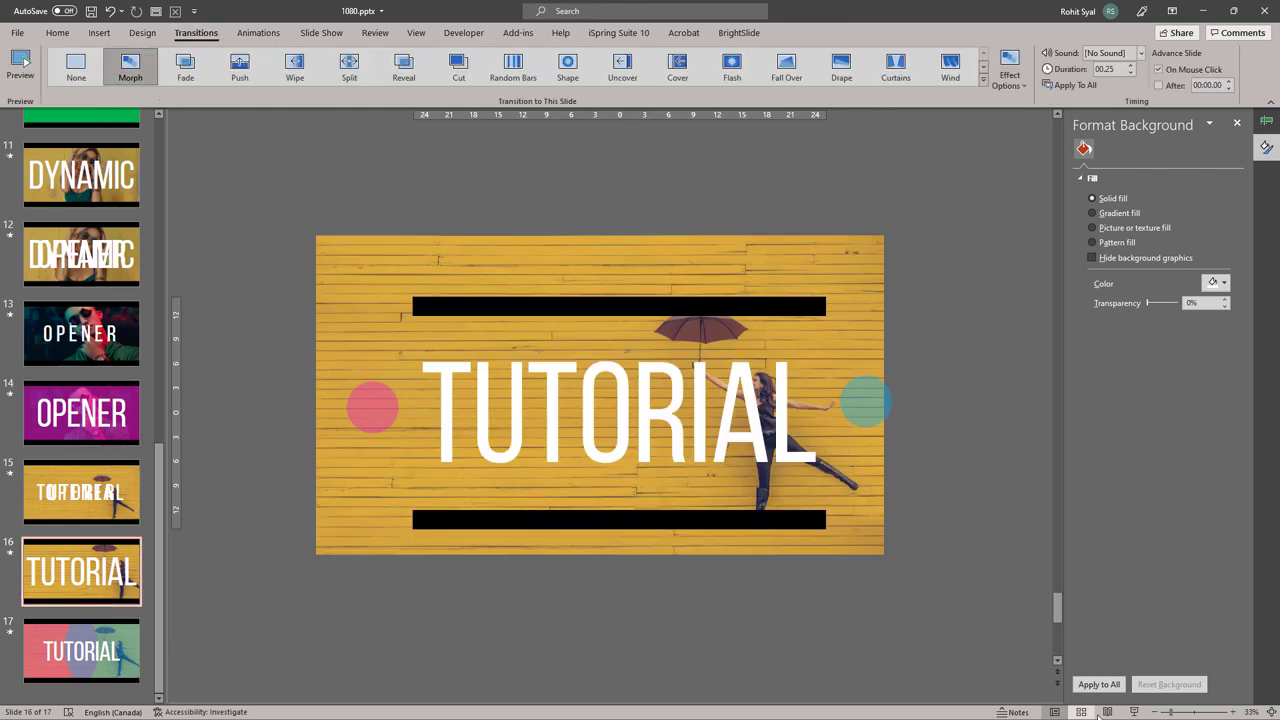
{"action": "left_click", "coordinate": [1134, 711]}
{"action": "key", "text": "Right"}
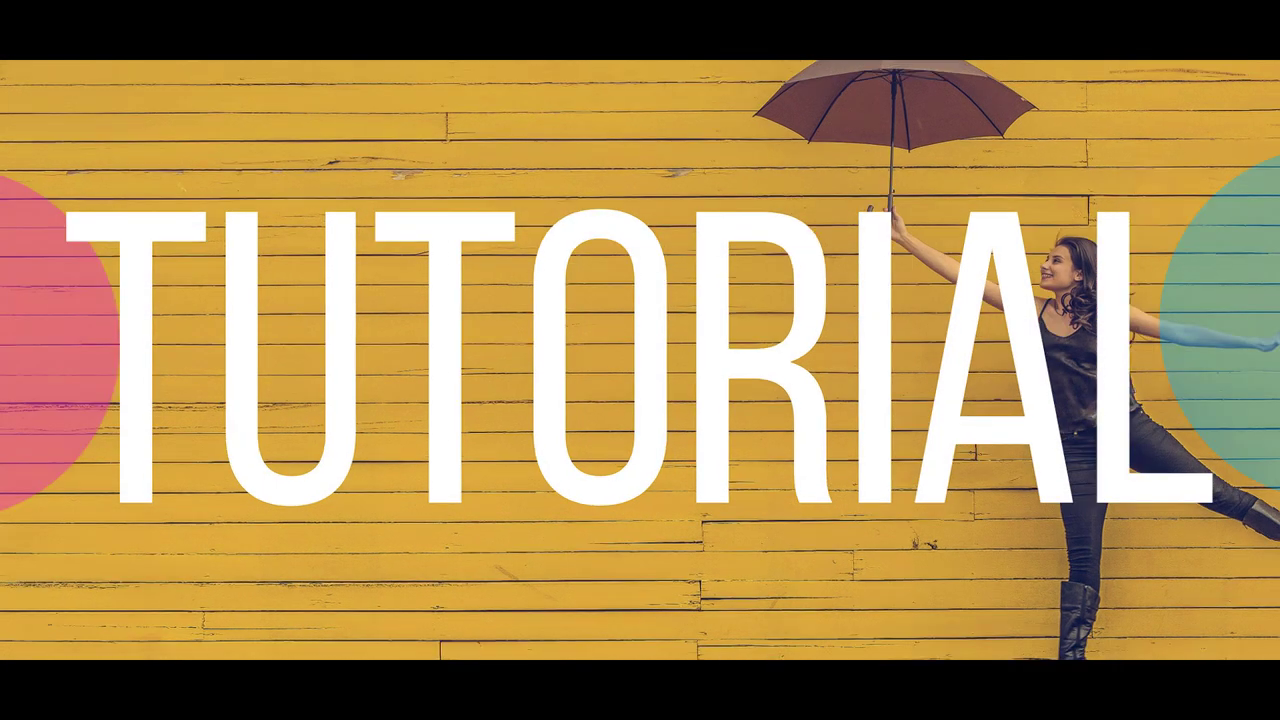
{"action": "key", "text": "Left"}
{"action": "key", "text": "Right"}
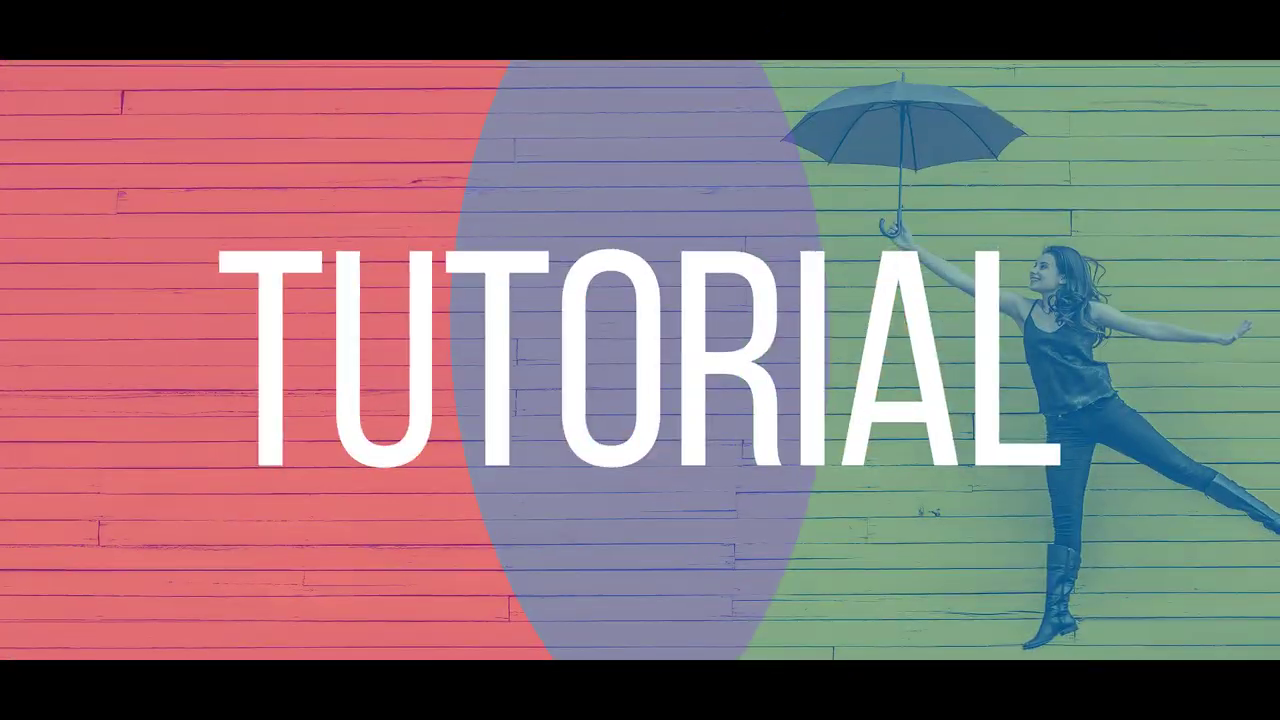
{"action": "key", "text": "Escape"}
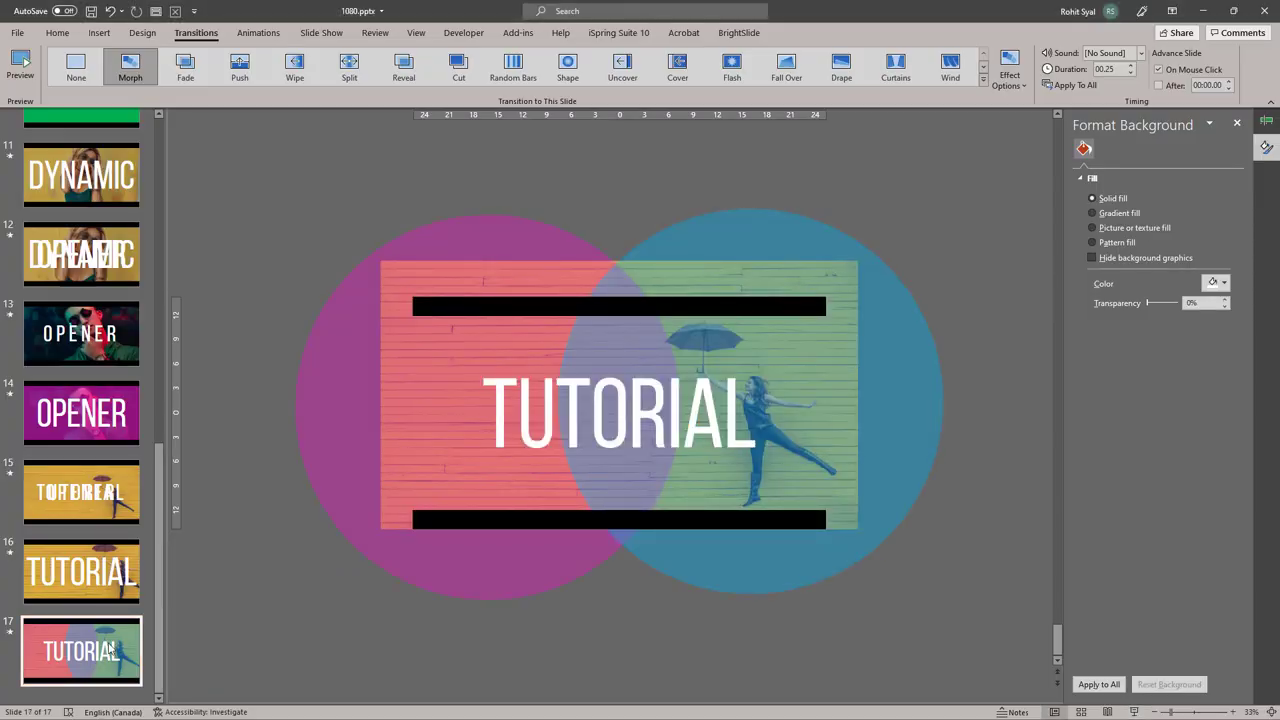
- Add a new blank slide after slide 17
{"action": "left_click", "coordinate": [70, 702]}
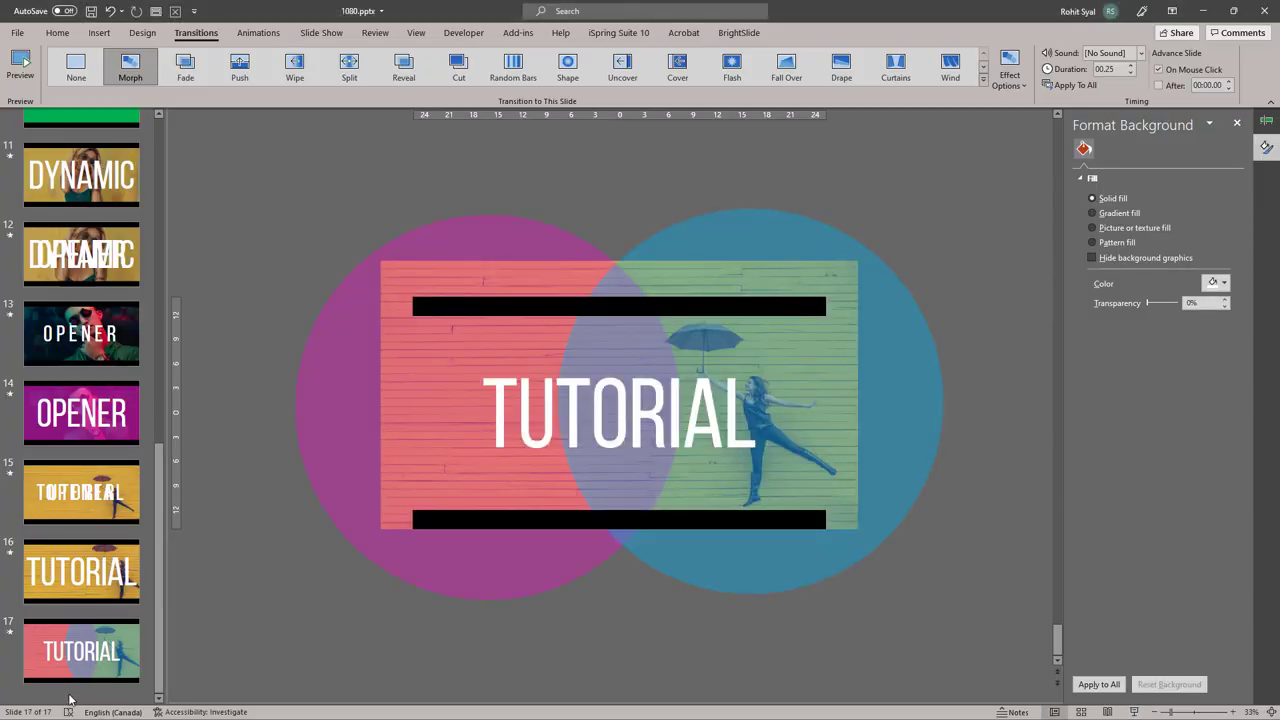
{"action": "right_click", "coordinate": [74, 696]}
{"action": "left_click", "coordinate": [89, 646]}
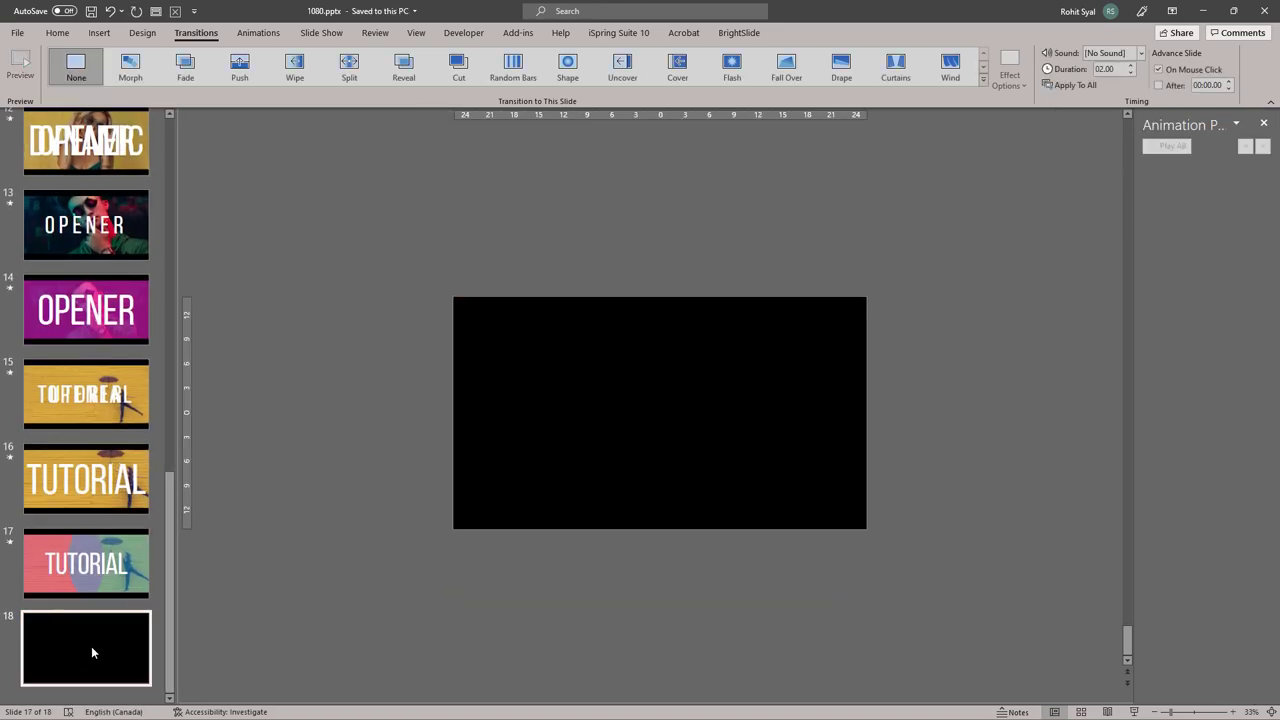
- Check the wording list on slide 1 and copy the OPENER title from slide 13 onto slide 18
{"action": "scroll", "coordinate": [90, 646], "scroll_direction": "up", "scroll_amount": 10}
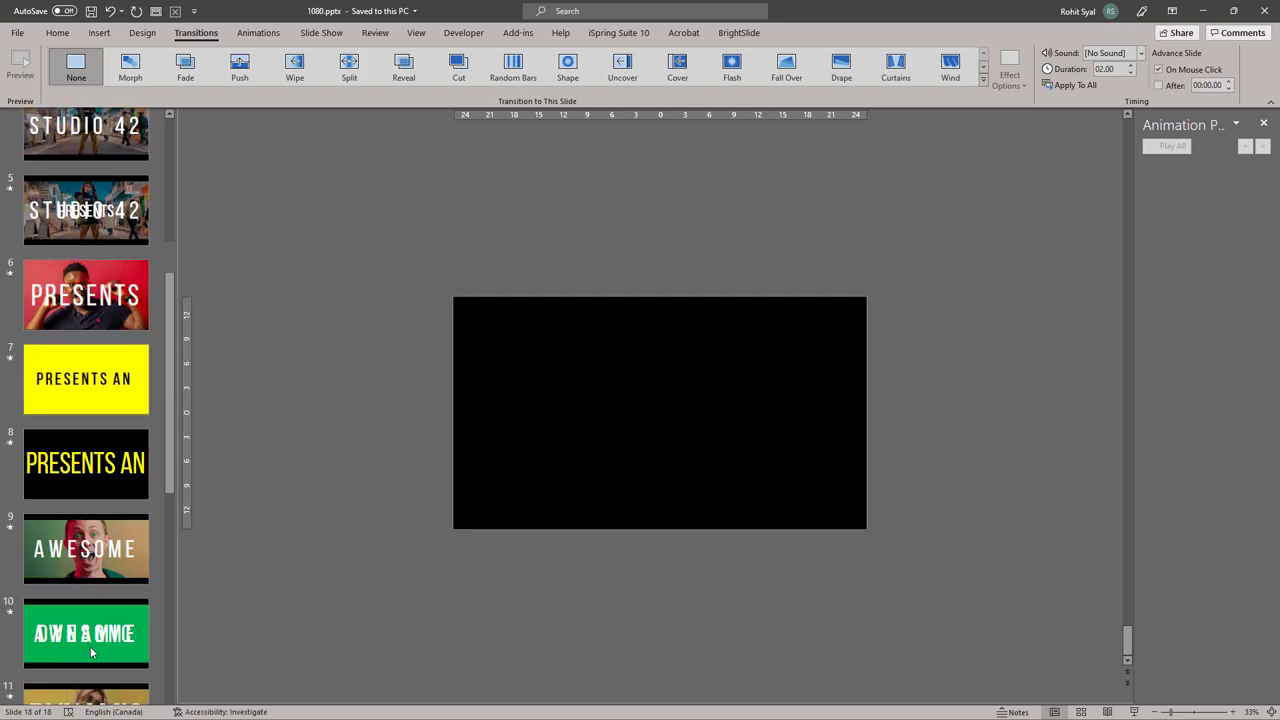
{"action": "left_click", "coordinate": [108, 172]}
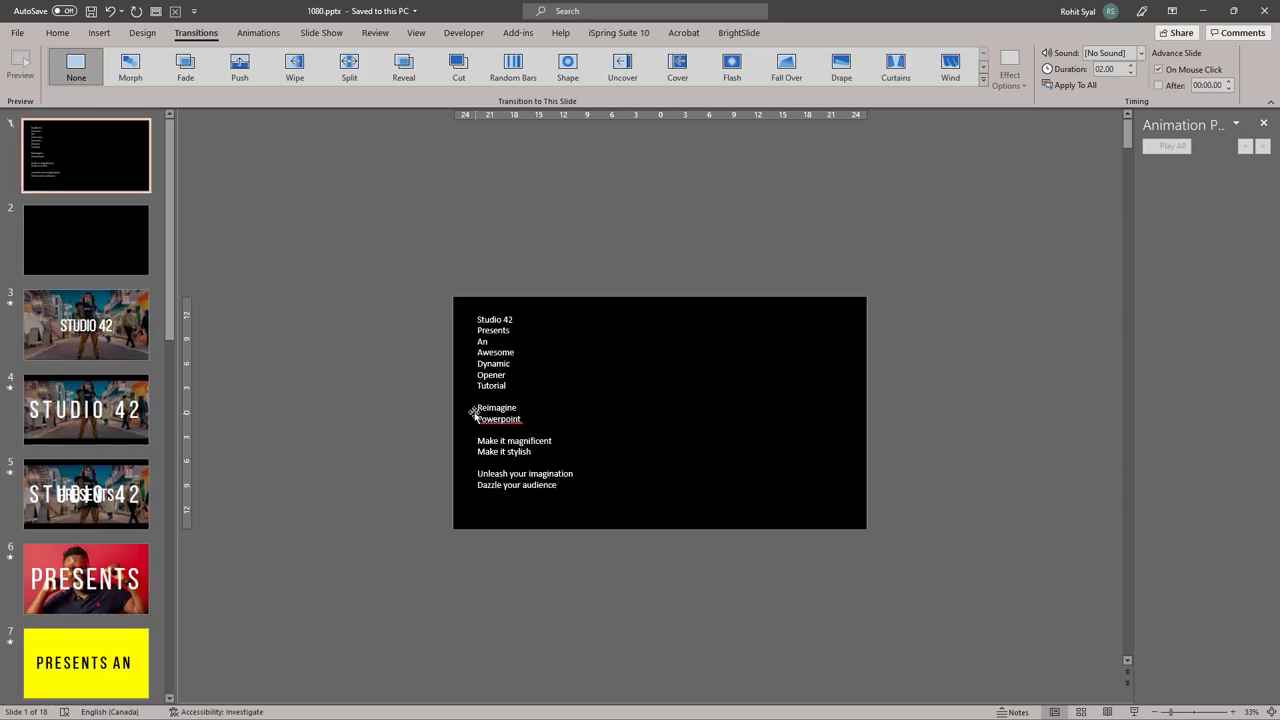
{"action": "scroll", "coordinate": [80, 500], "scroll_direction": "down", "scroll_amount": 10}
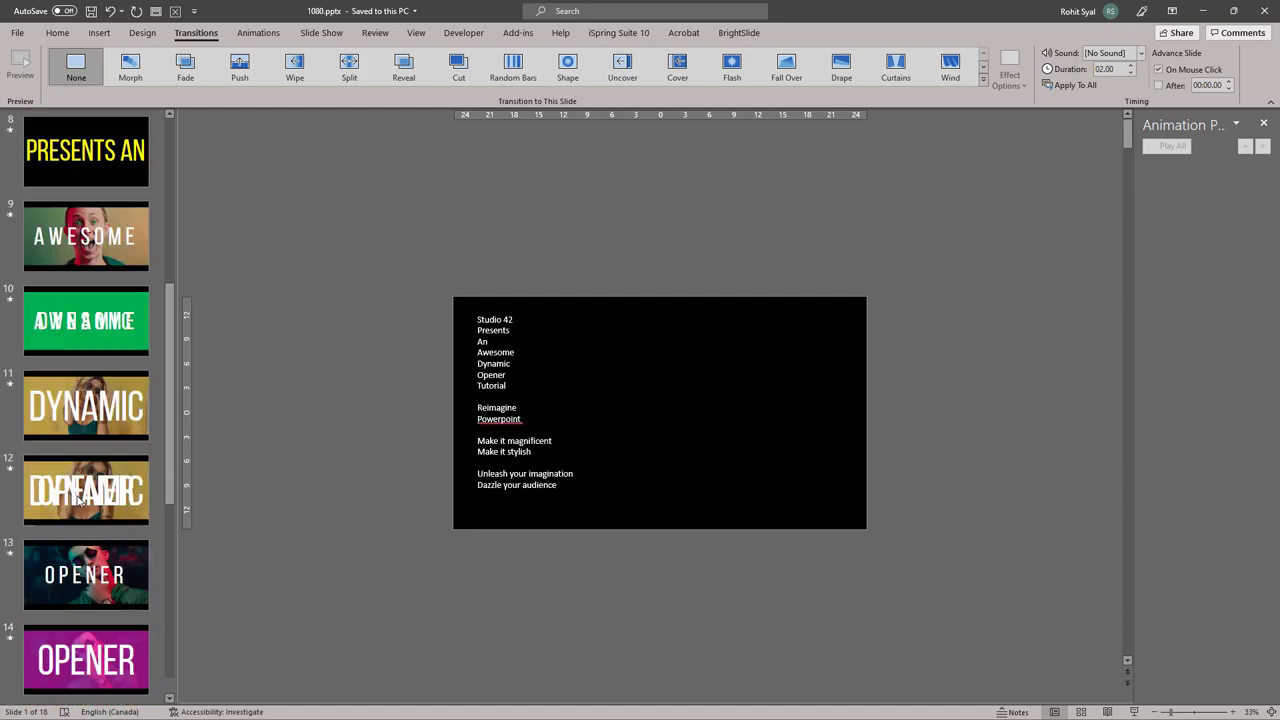
{"action": "left_click", "coordinate": [100, 234]}
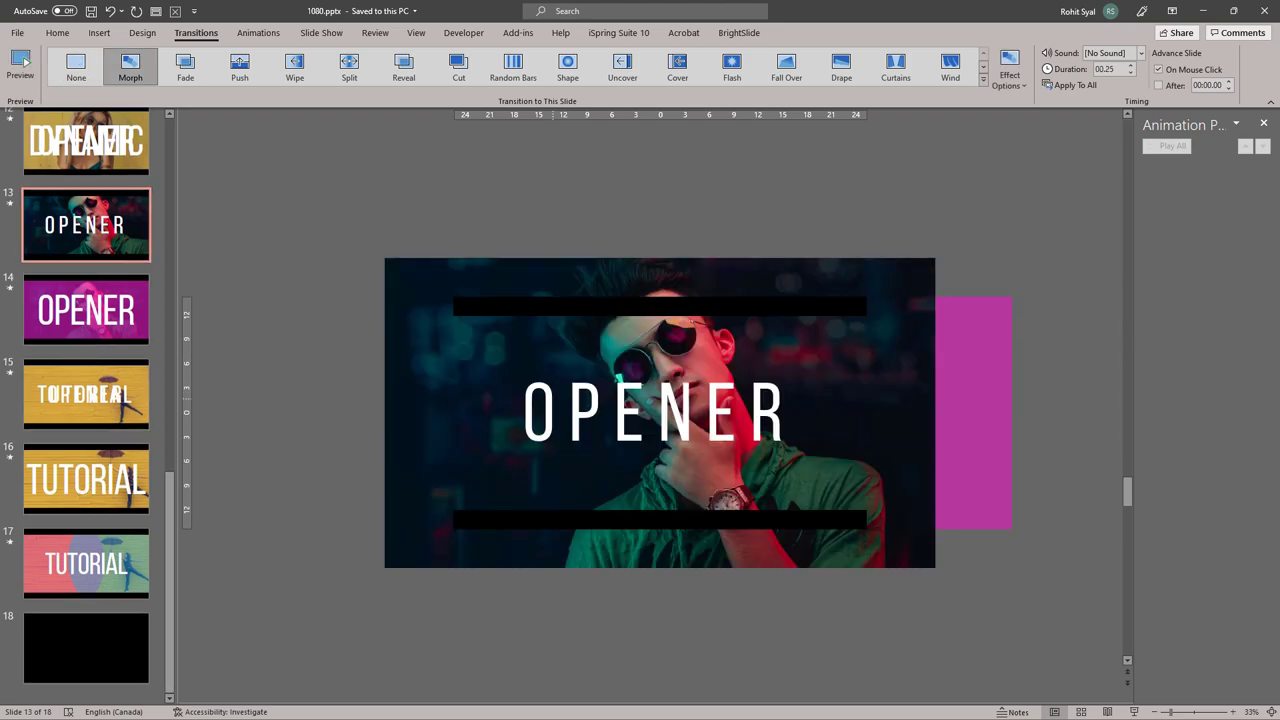
{"action": "left_click", "coordinate": [490, 368]}
{"action": "key", "text": "ctrl+c"}
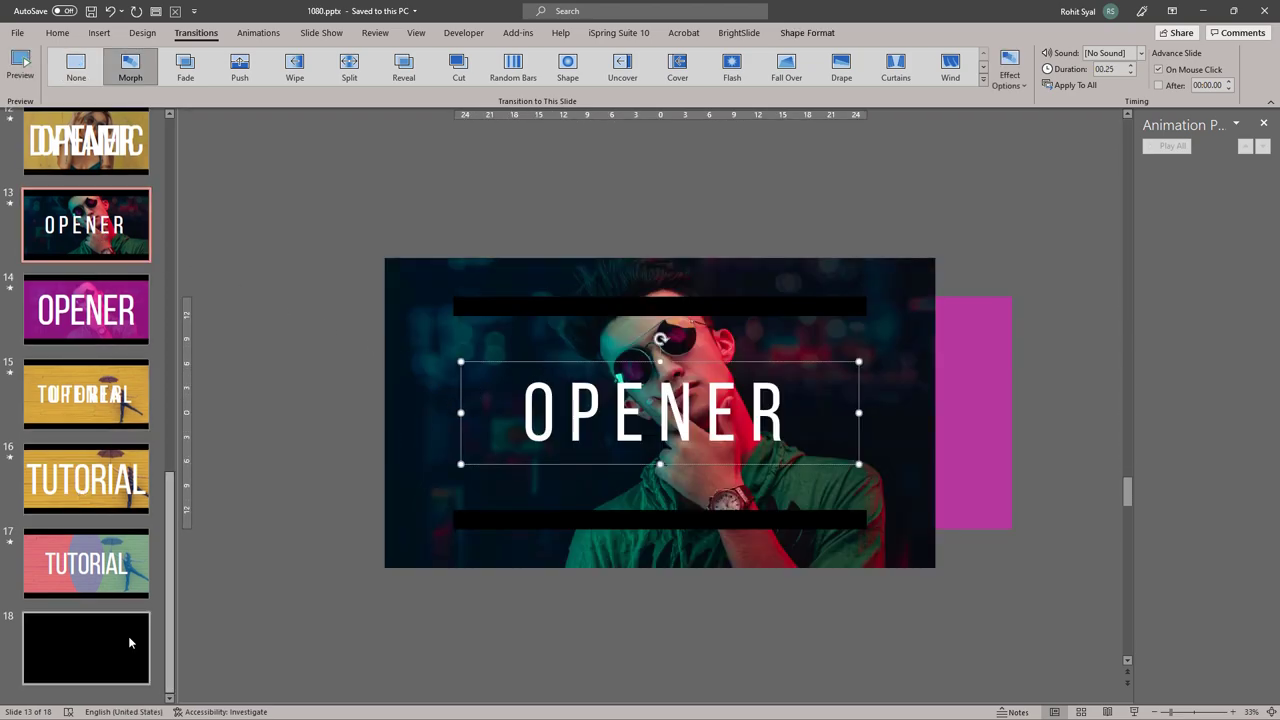
{"action": "left_click", "coordinate": [128, 636]}
{"action": "key", "text": "ctrl+v"}
- Replace the title text on slide 18 with REIMAGINE and reduce its font size to 239
{"action": "double_click", "coordinate": [578, 407]}
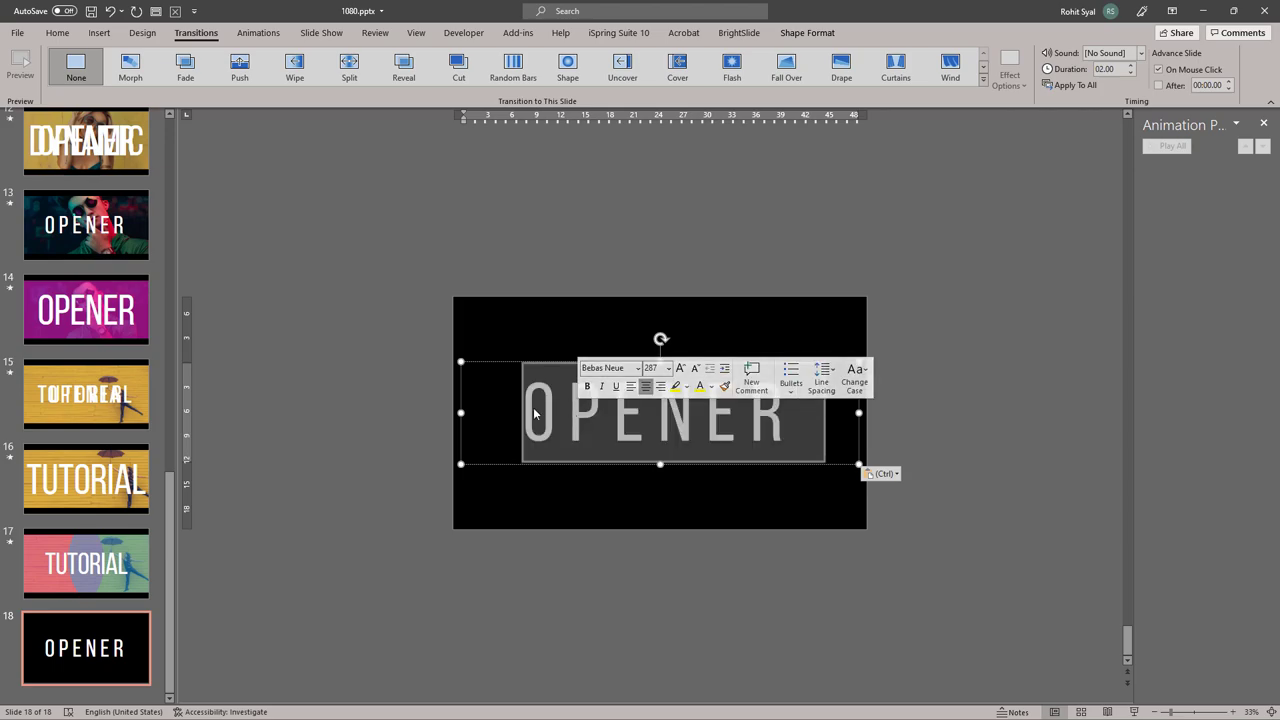
{"action": "type", "text": "REIMAGINE"}
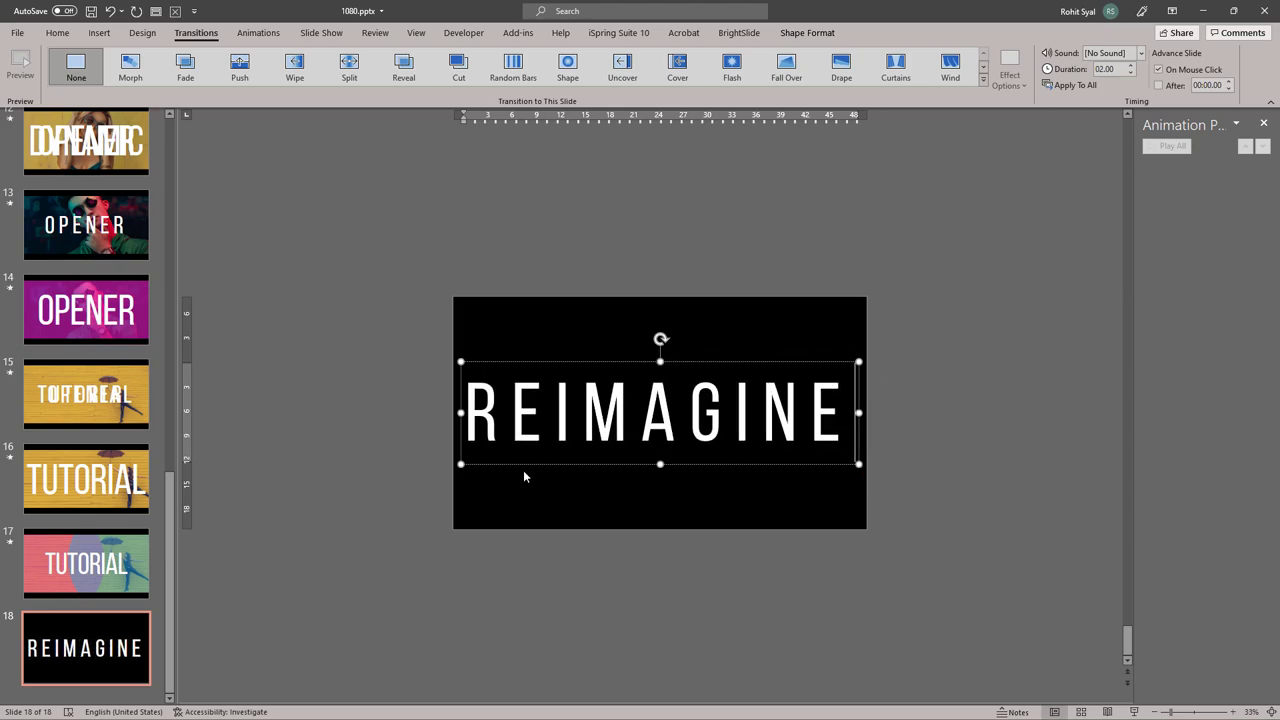
{"action": "key", "text": "Escape"}
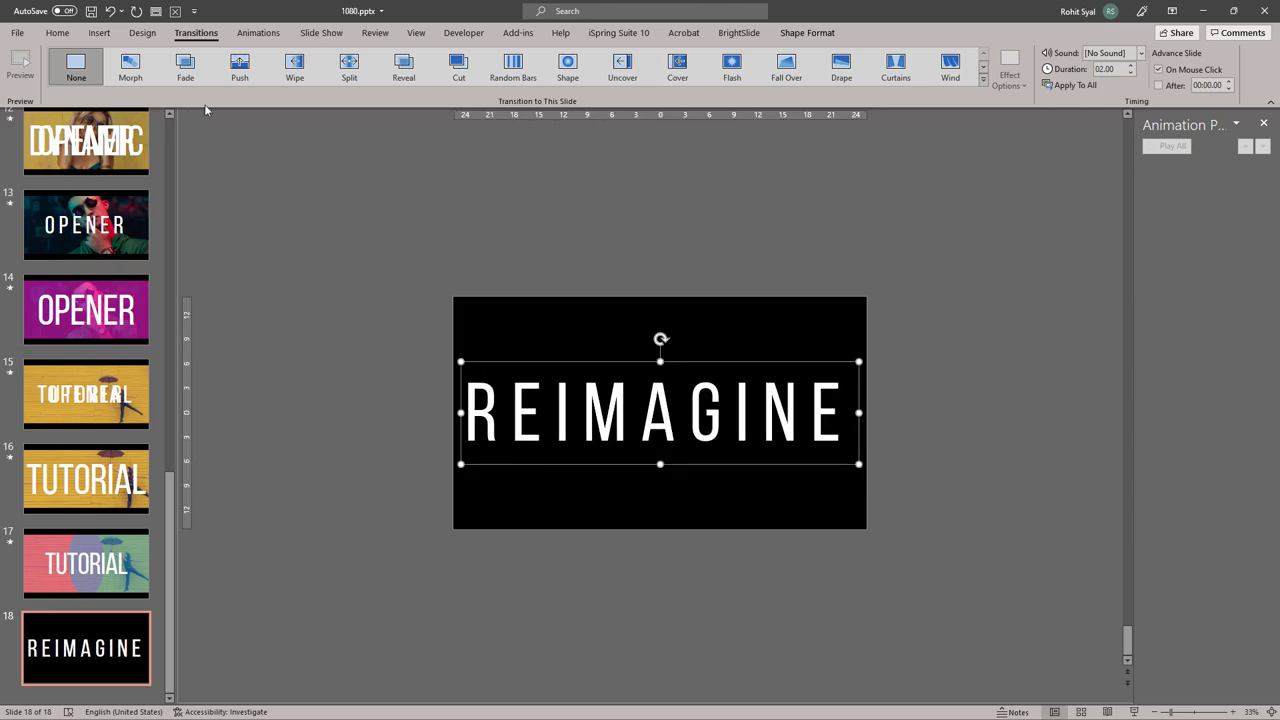
{"action": "left_click", "coordinate": [55, 33]}
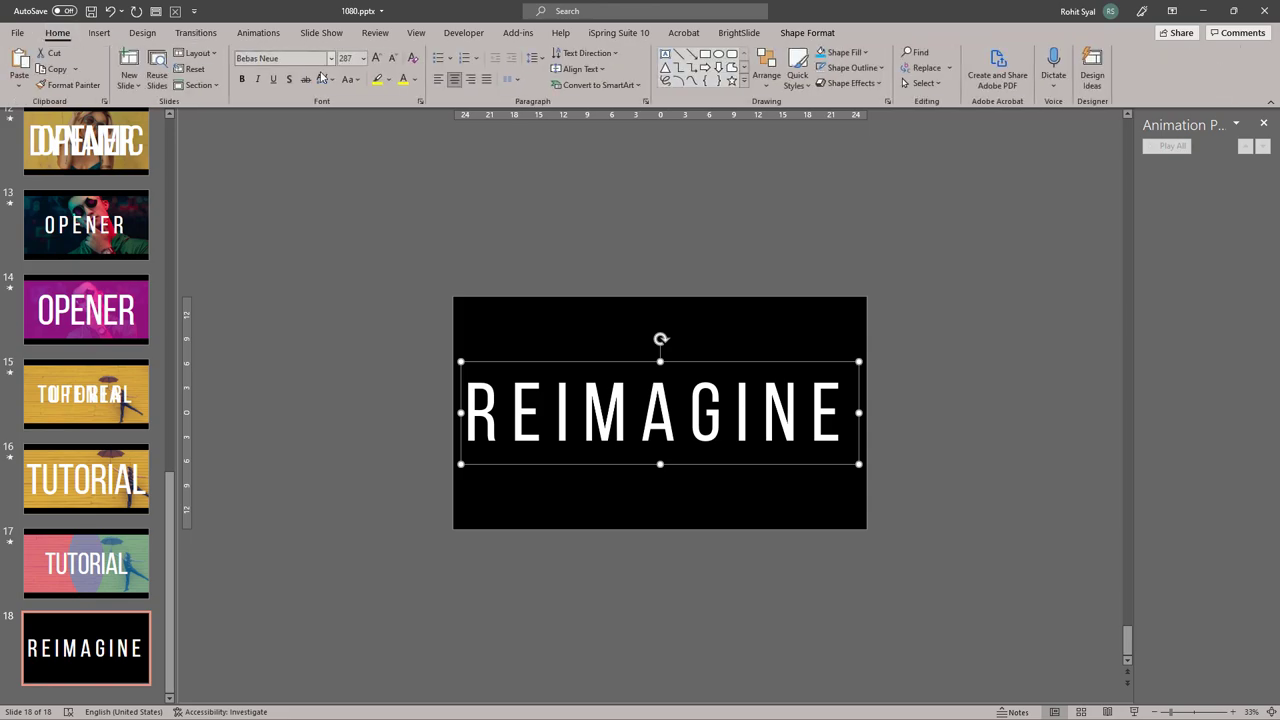
{"action": "left_click", "coordinate": [394, 60]}
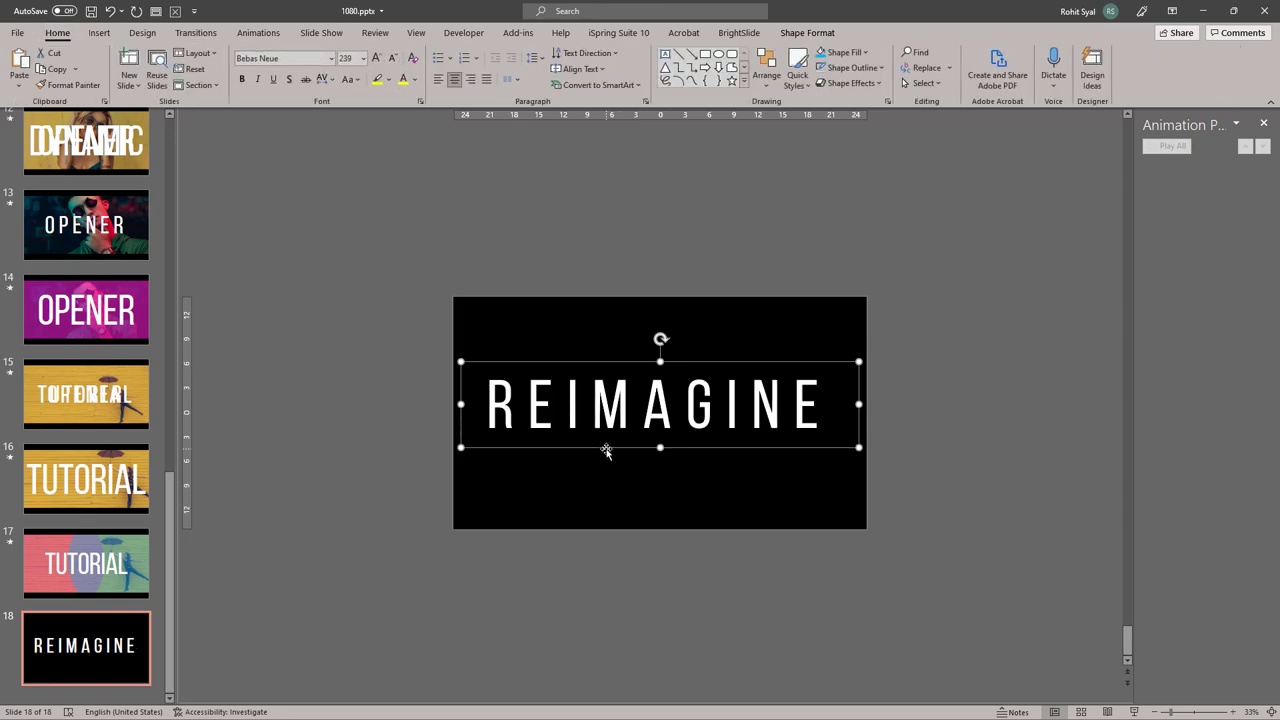
- Copy the TUTORIAL title from slide 17 onto slide 18 and place it just below the slide's lower edge
{"action": "scroll", "coordinate": [606, 452], "scroll_direction": "up", "scroll_amount": 1}
{"action": "left_click", "coordinate": [634, 426]}
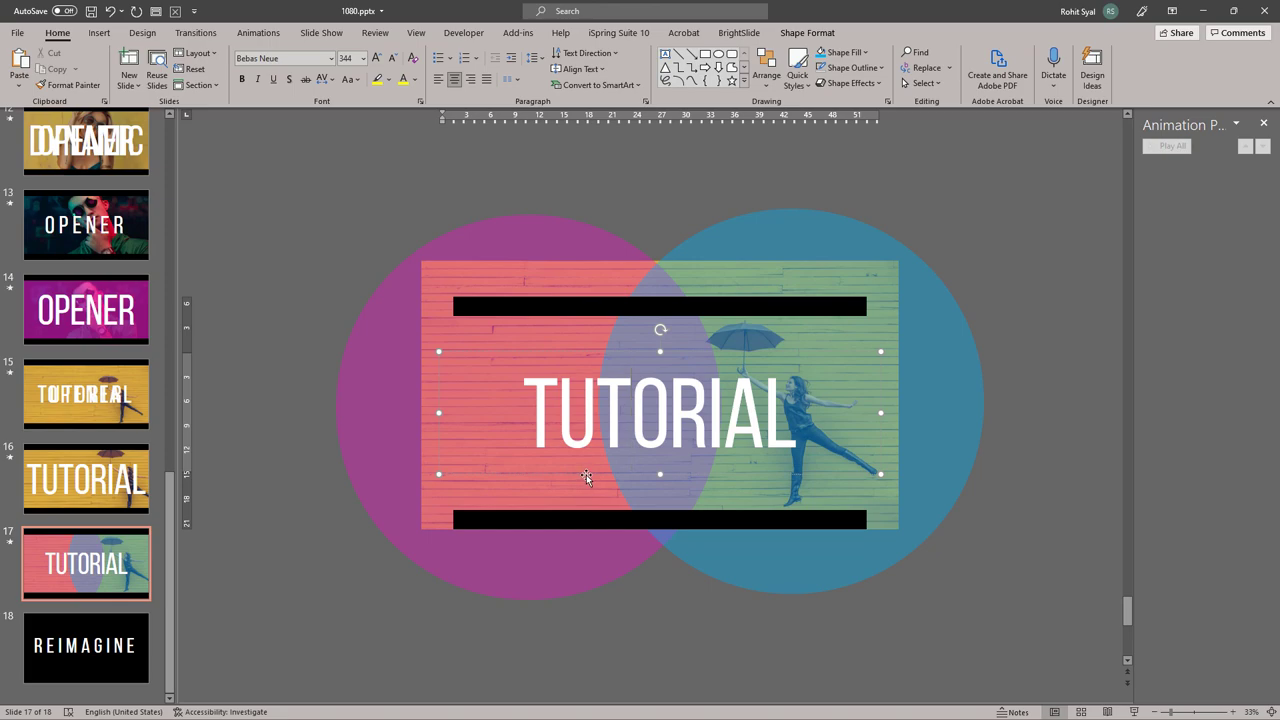
{"action": "key", "text": "ctrl+c"}
{"action": "key", "text": "Page_Down"}
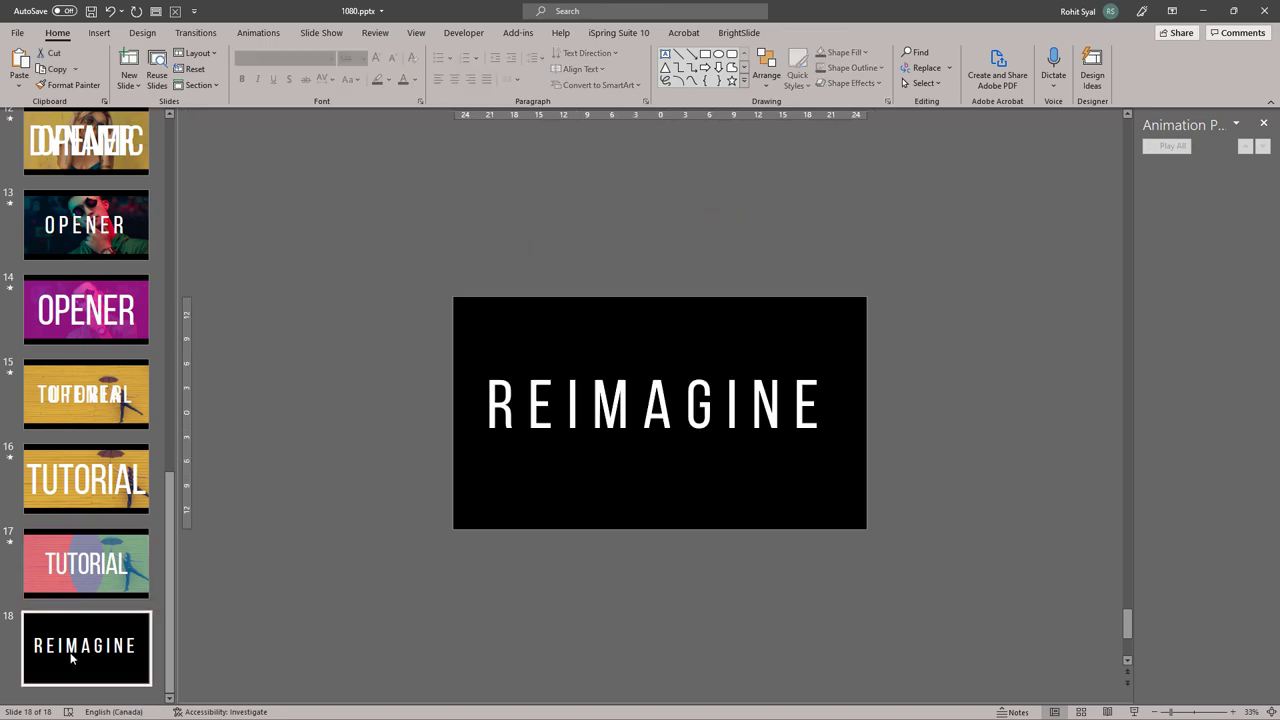
{"action": "key", "text": "ctrl+v"}
{"action": "left_click_drag", "start_coordinate": [591, 484], "coordinate": [586, 646]}
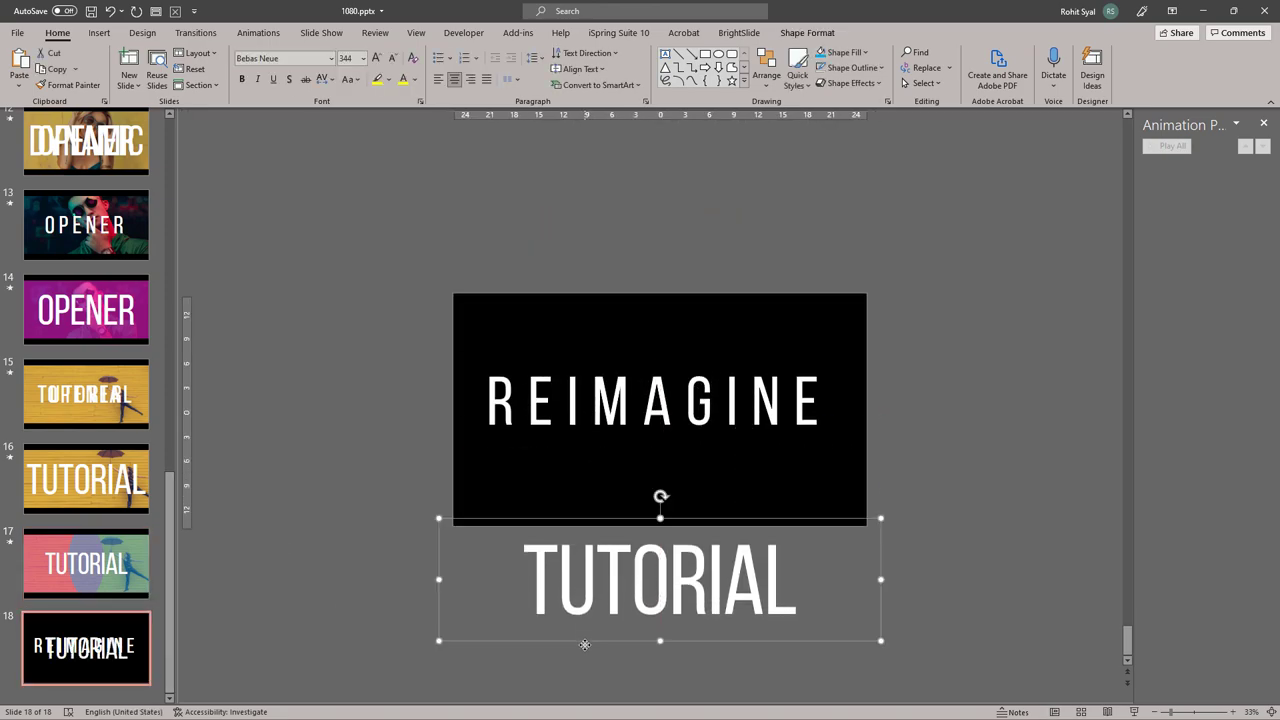
{"action": "left_click", "coordinate": [370, 543]}
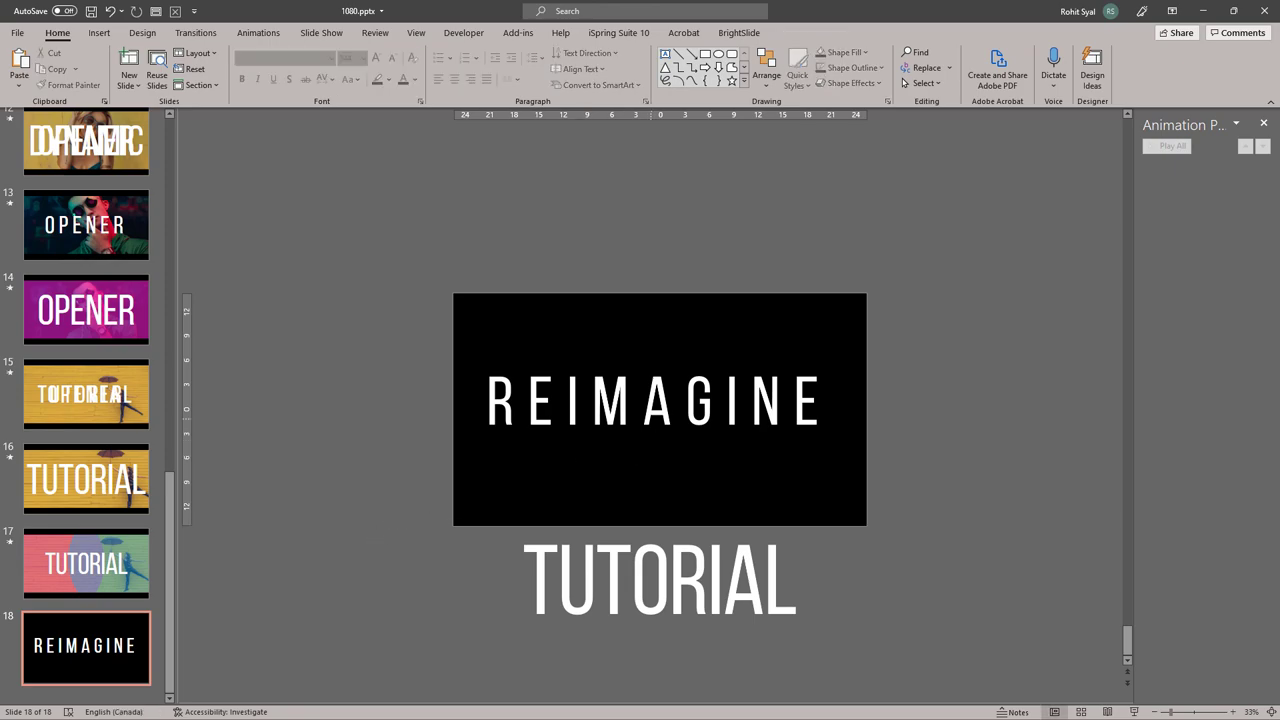
- Duplicate slide 18, copy the REIMAGINE title below the original on slide 19, and replace the copy's text with POWERPOINT
{"action": "right_click", "coordinate": [80, 648]}
{"action": "key", "text": "ctrl+d"}
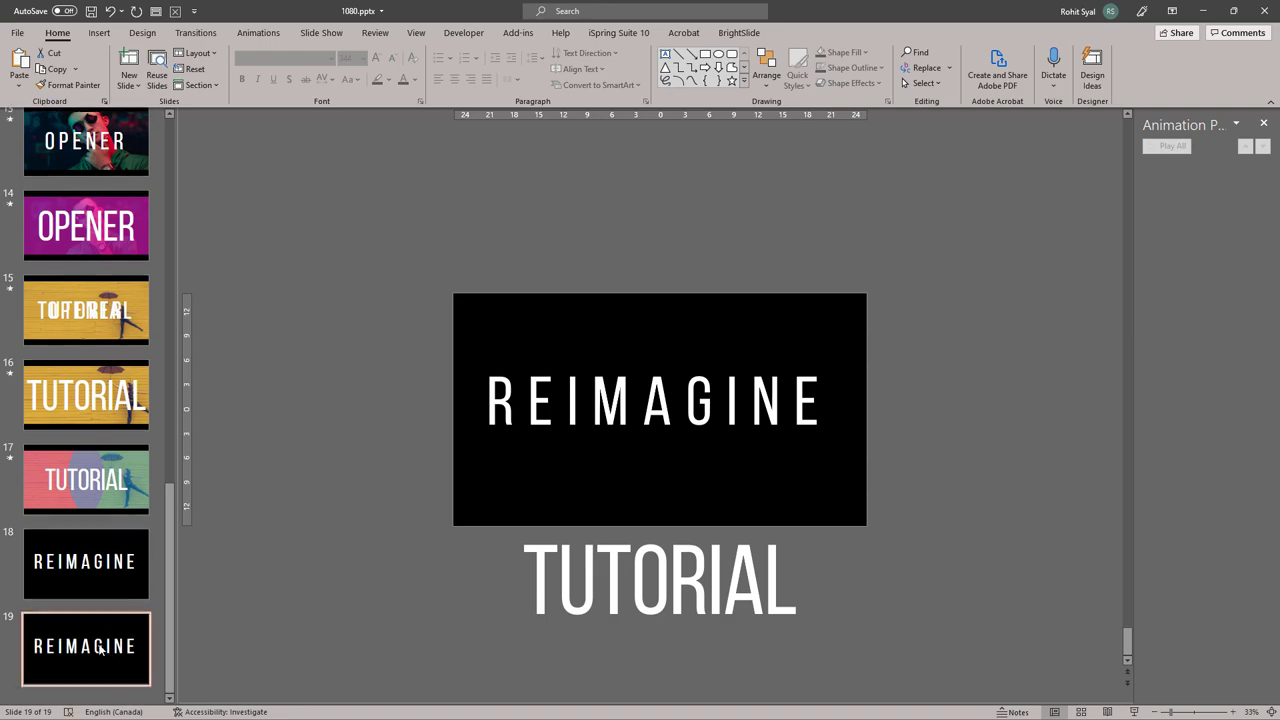
{"action": "left_click", "coordinate": [628, 447]}
{"action": "left_click_drag", "start_coordinate": [628, 447], "coordinate": [615, 482]}
{"action": "key", "text": "ctrl+v"}
{"action": "triple_click", "coordinate": [614, 482]}
{"action": "type", "text": "POWERPOINT"}
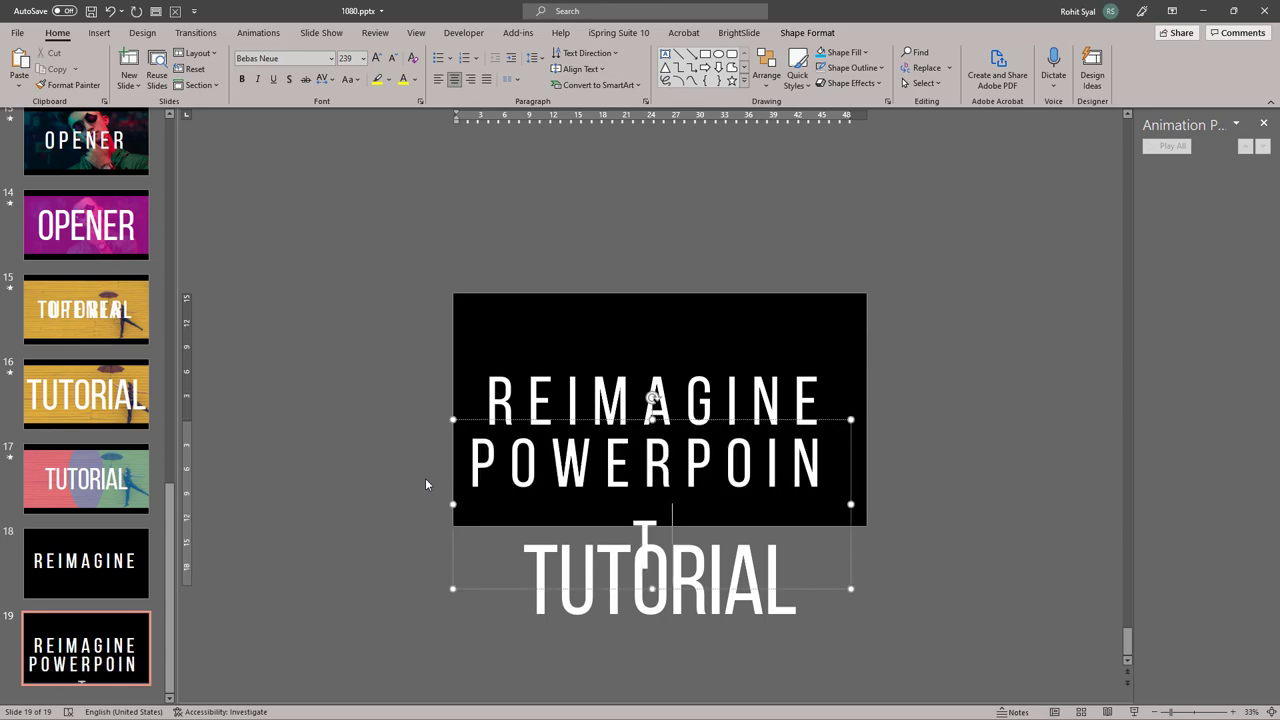
{"action": "key", "text": "Escape"}
- Set the POWERPOINT title's character spacing to Tight and enlarge its font size to 344
{"action": "left_click", "coordinate": [322, 79]}
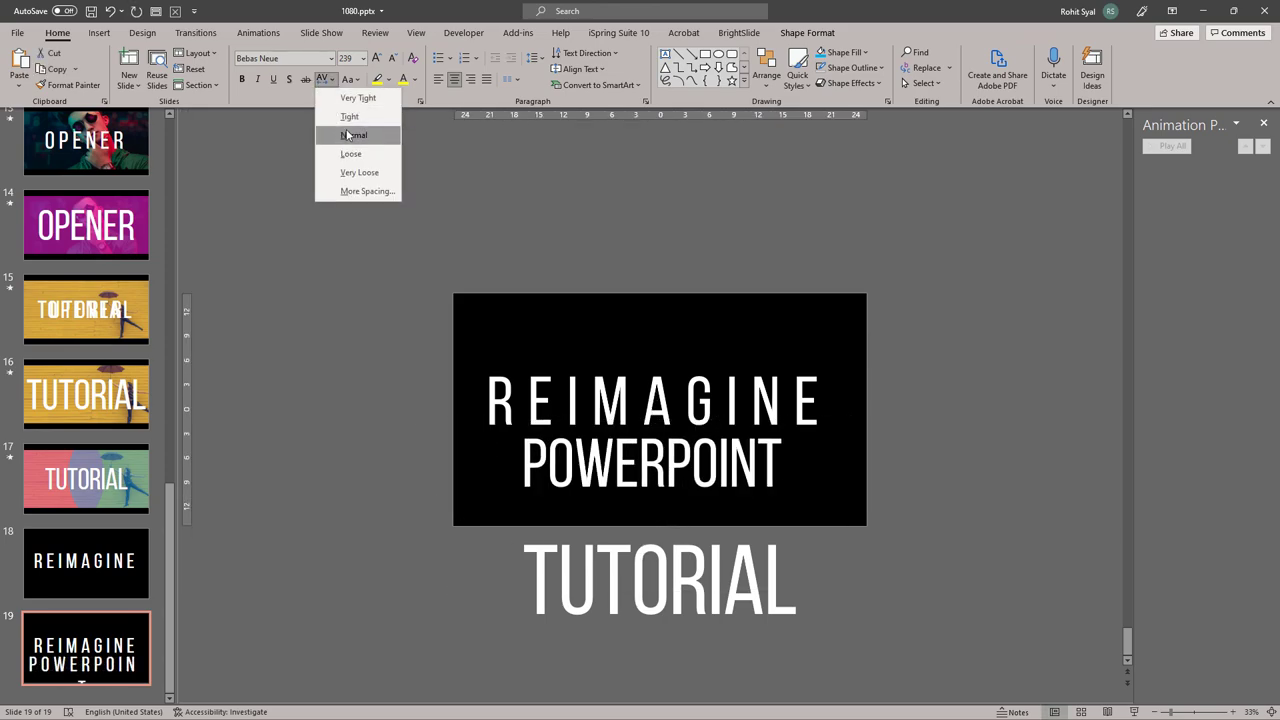
{"action": "left_click", "coordinate": [349, 117]}
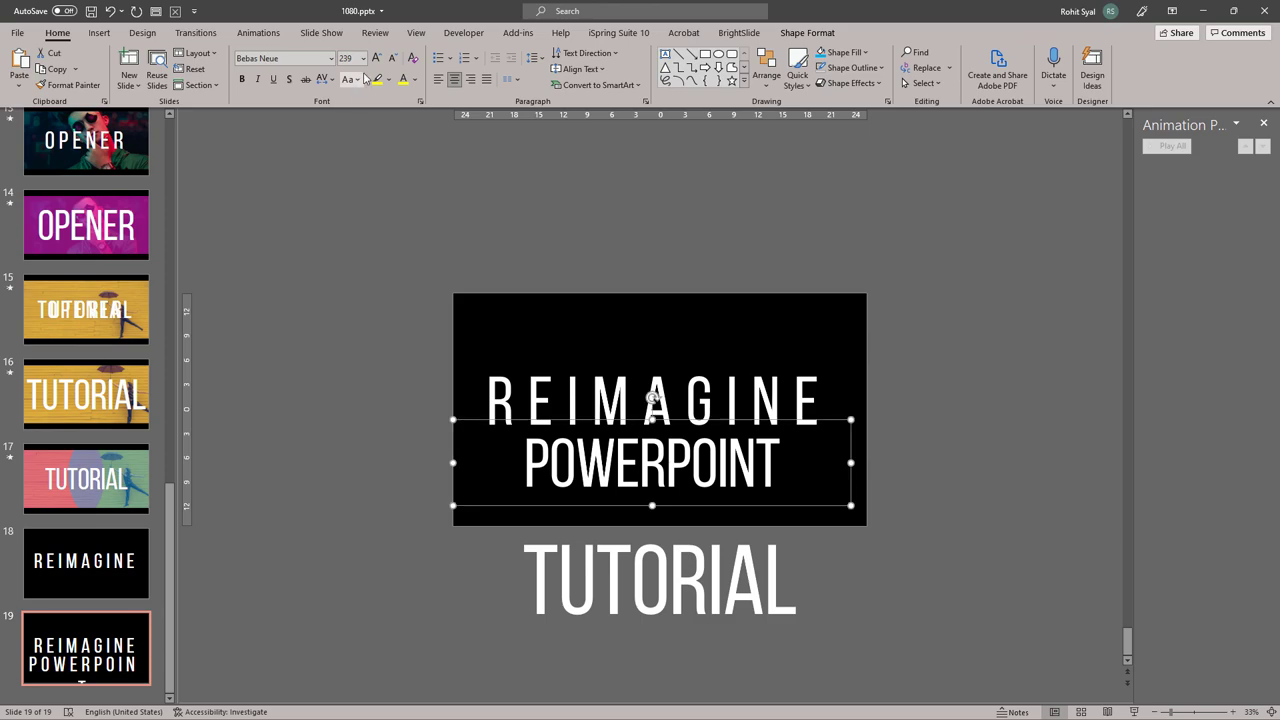
{"action": "left_click", "coordinate": [375, 57]}
{"action": "left_click", "coordinate": [375, 57]}
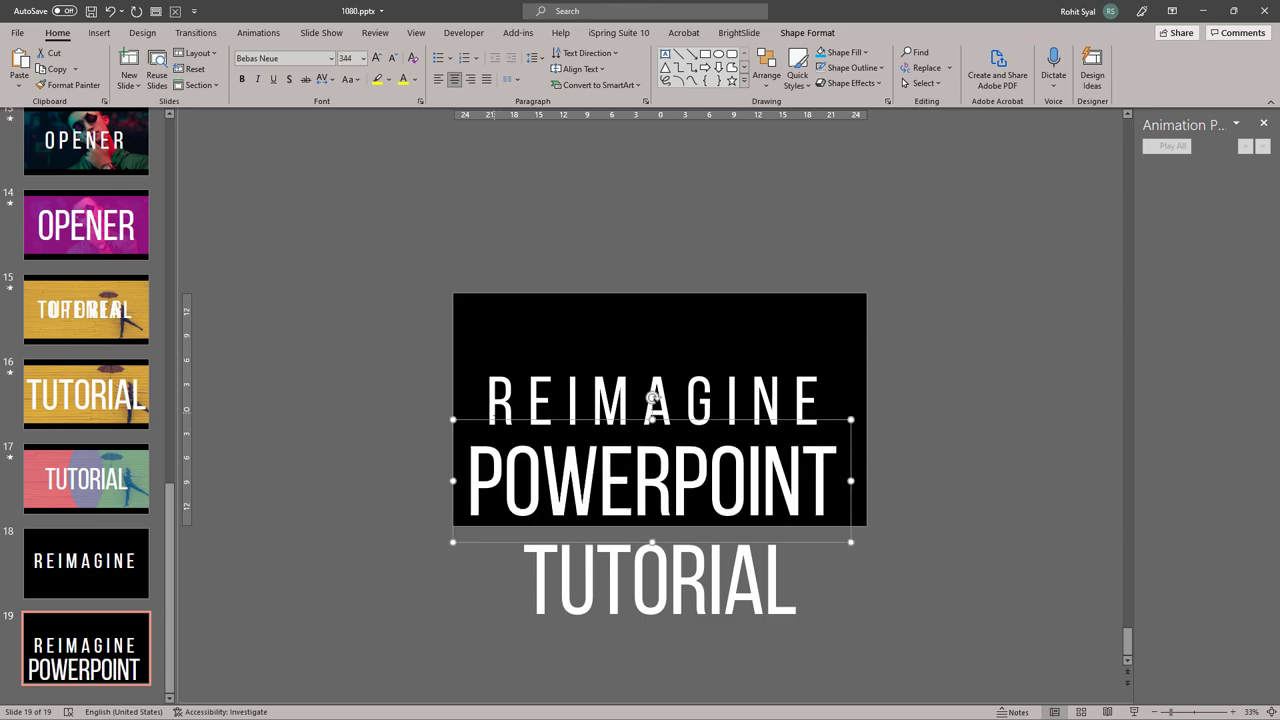
- Set the character spacing of the REIMAGINE title on slide 19 to Tight
{"action": "left_click", "coordinate": [532, 400]}
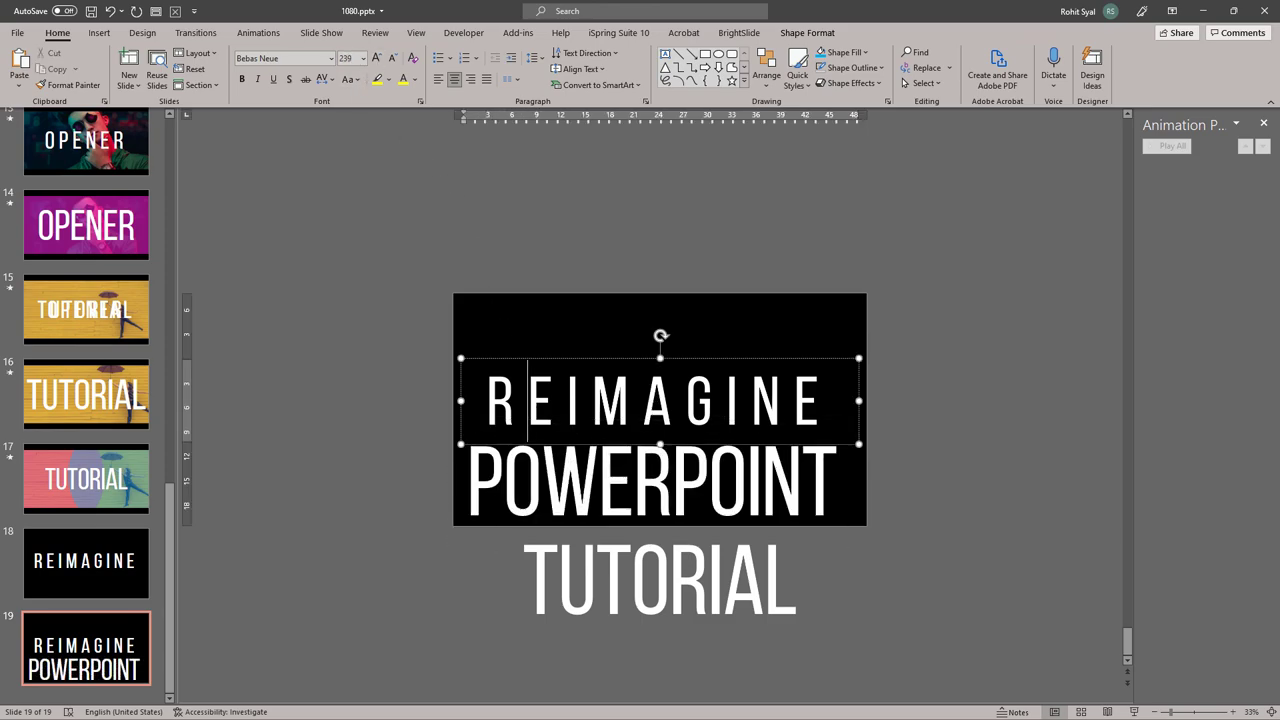
{"action": "left_click", "coordinate": [540, 360]}
{"action": "left_click", "coordinate": [322, 79]}
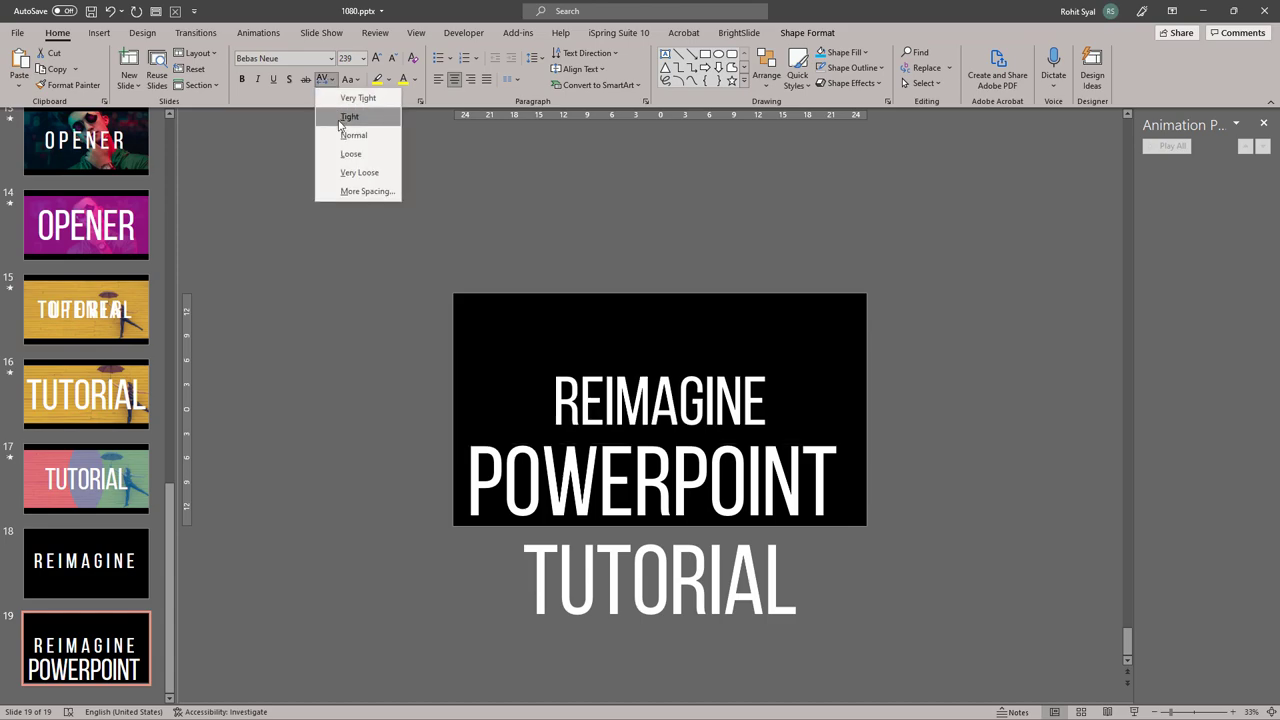
{"action": "left_click", "coordinate": [340, 120]}
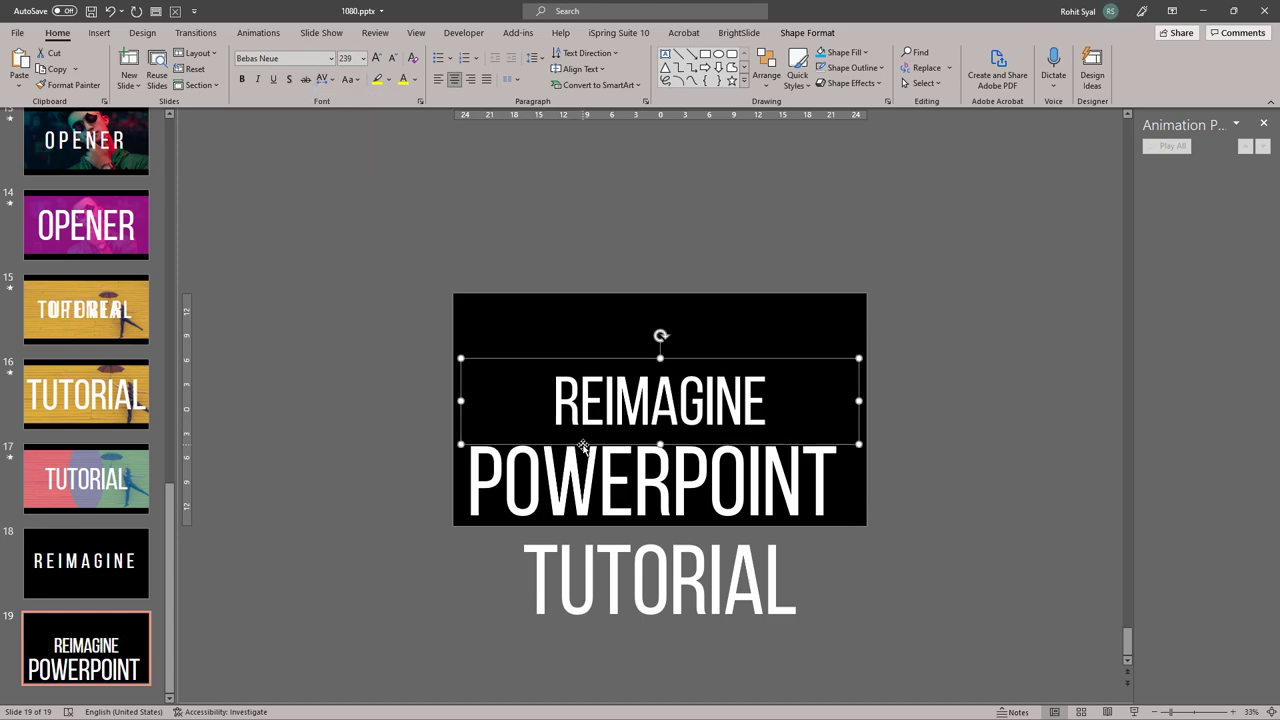
- Move the REIMAGINE title up on slide 19 and position the POWERPOINT title directly beneath it
{"action": "left_click_drag", "start_coordinate": [583, 445], "coordinate": [584, 409]}
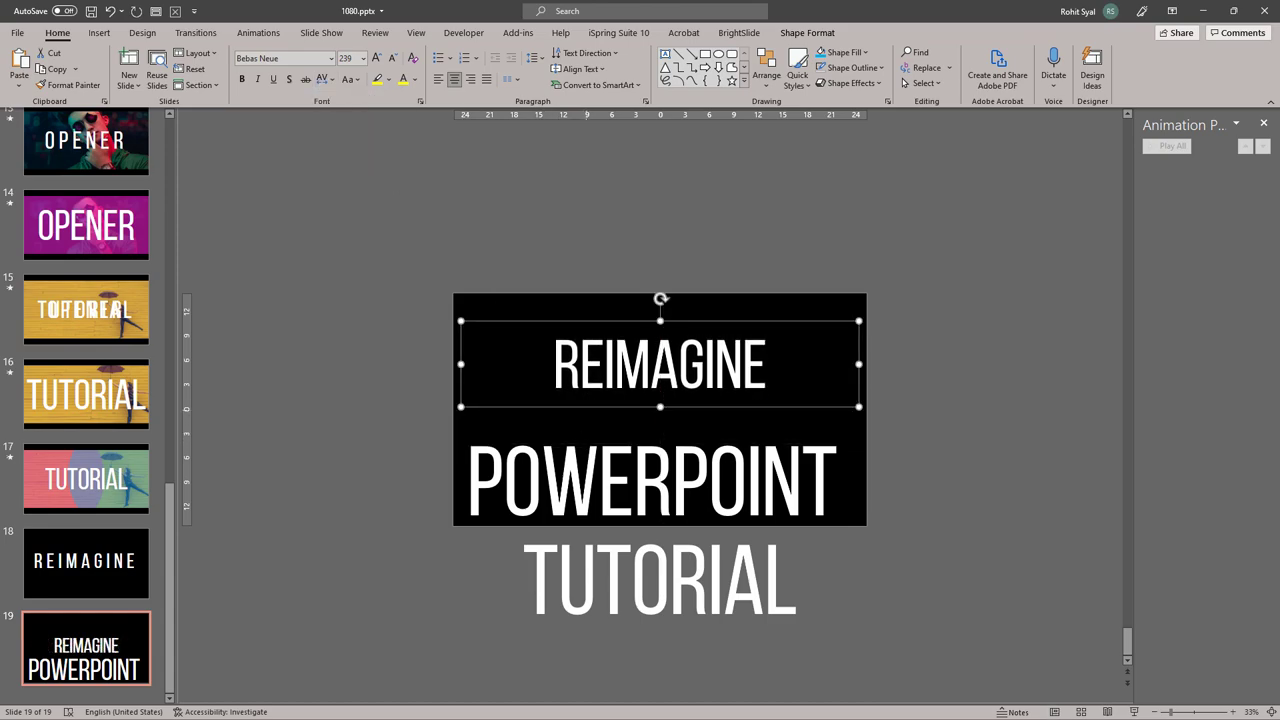
{"action": "left_click", "coordinate": [553, 543]}
{"action": "left_click_drag", "start_coordinate": [553, 543], "coordinate": [574, 489]}
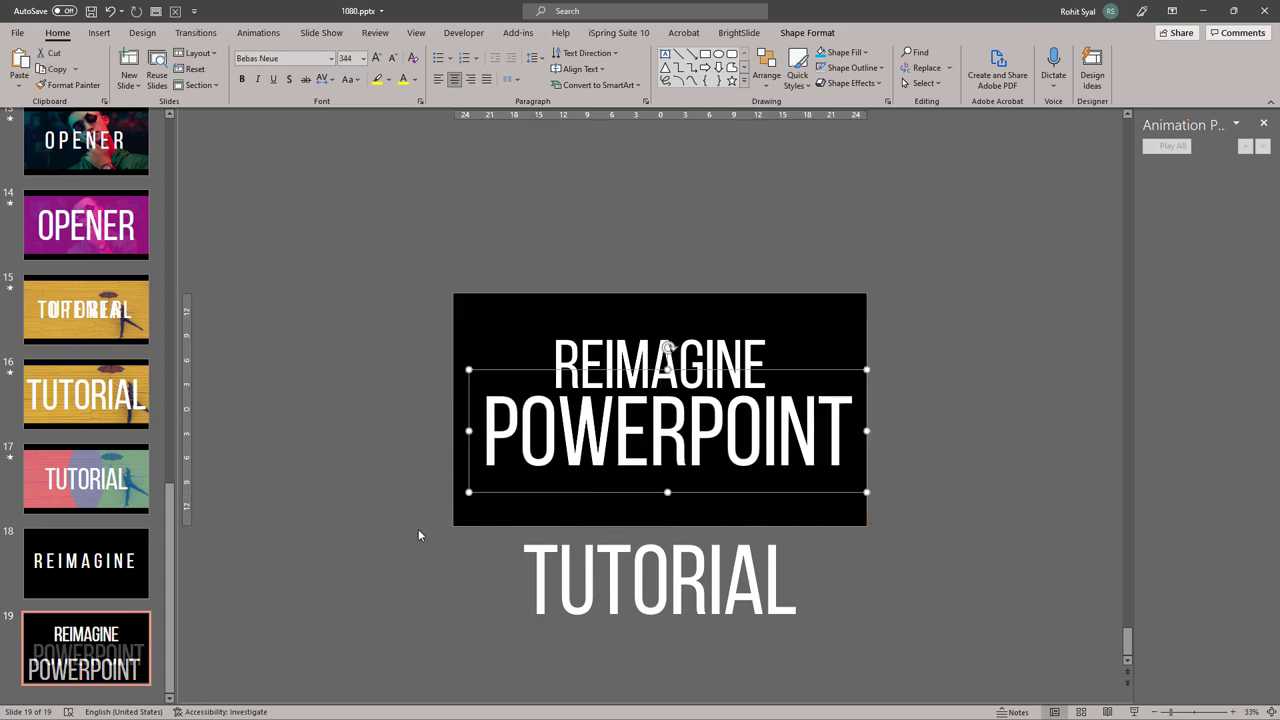
{"action": "left_click", "coordinate": [420, 531]}
- Delete the off-slide TUTORIAL title from slide 19 and compare the slide with slide 18
{"action": "left_click", "coordinate": [525, 587]}
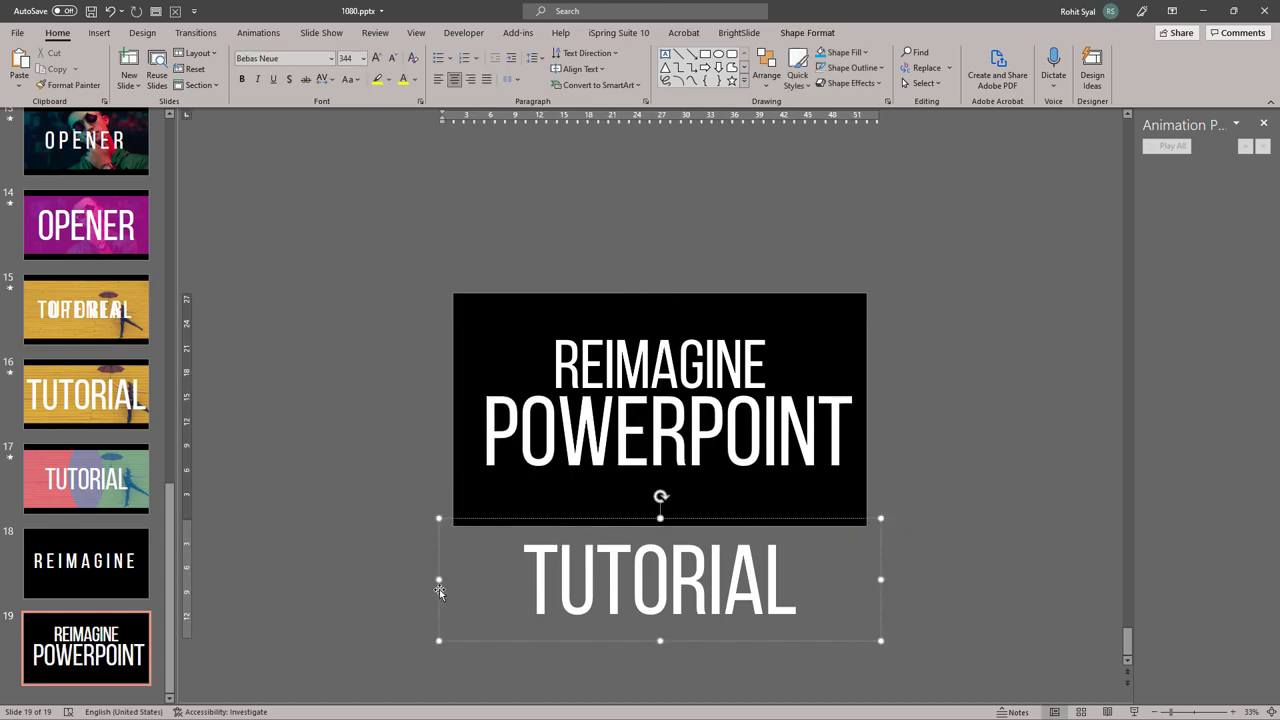
{"action": "key", "text": "Delete"}
{"action": "left_click", "coordinate": [110, 573]}
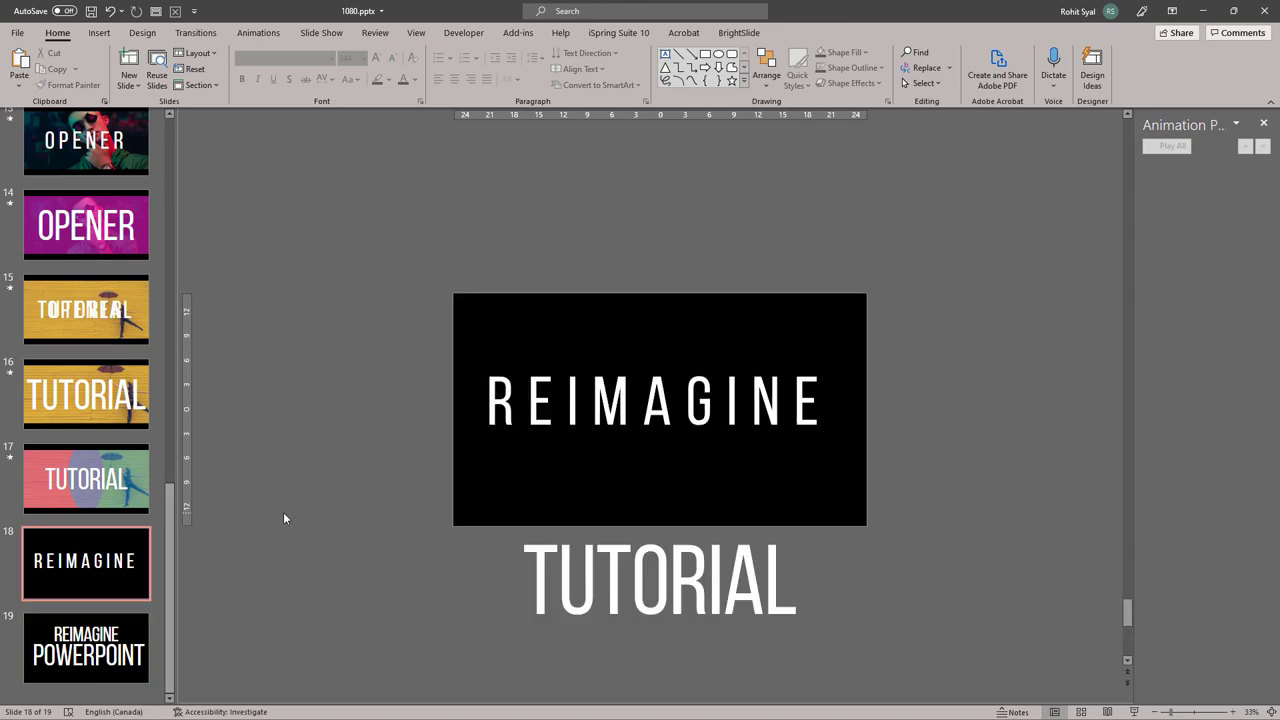
{"action": "key", "text": "Down"}
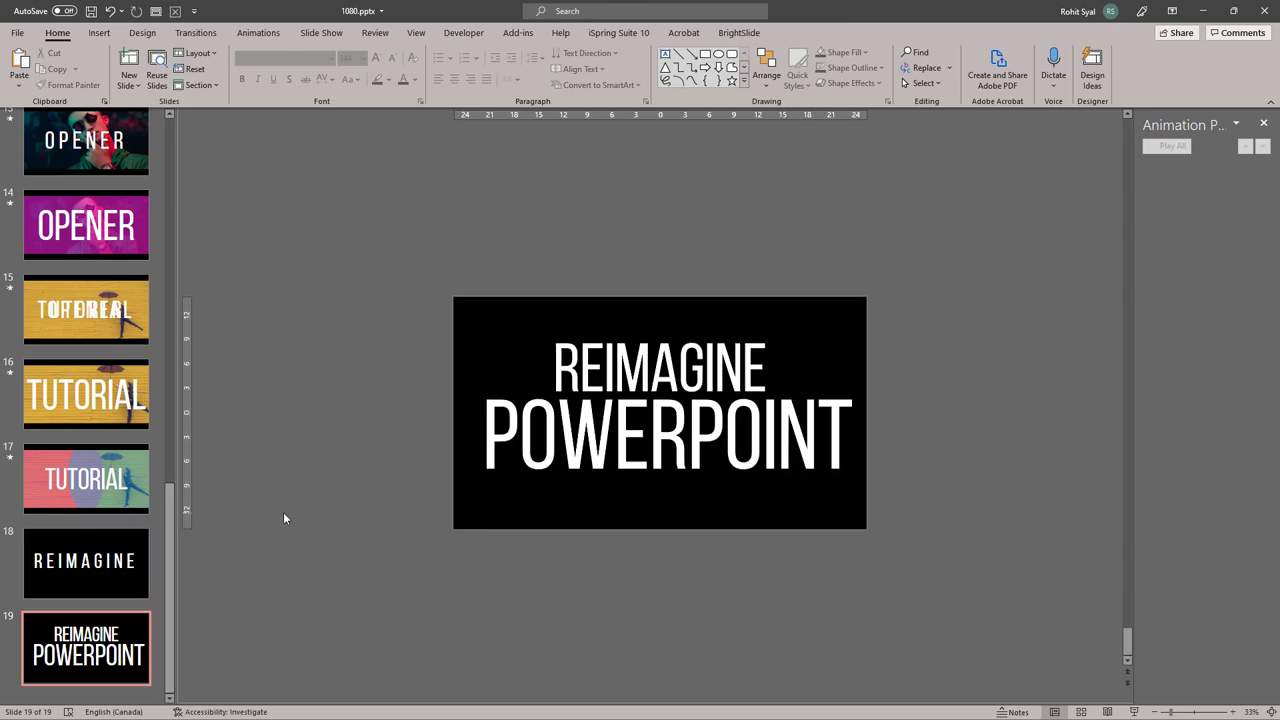
- Copy the POWERPOINT title from slide 19 onto slide 18 and place it below the slide's lower edge
{"action": "scroll", "coordinate": [284, 514], "scroll_direction": "up", "scroll_amount": 1}
{"action": "left_click", "coordinate": [128, 646]}
{"action": "left_click", "coordinate": [540, 496]}
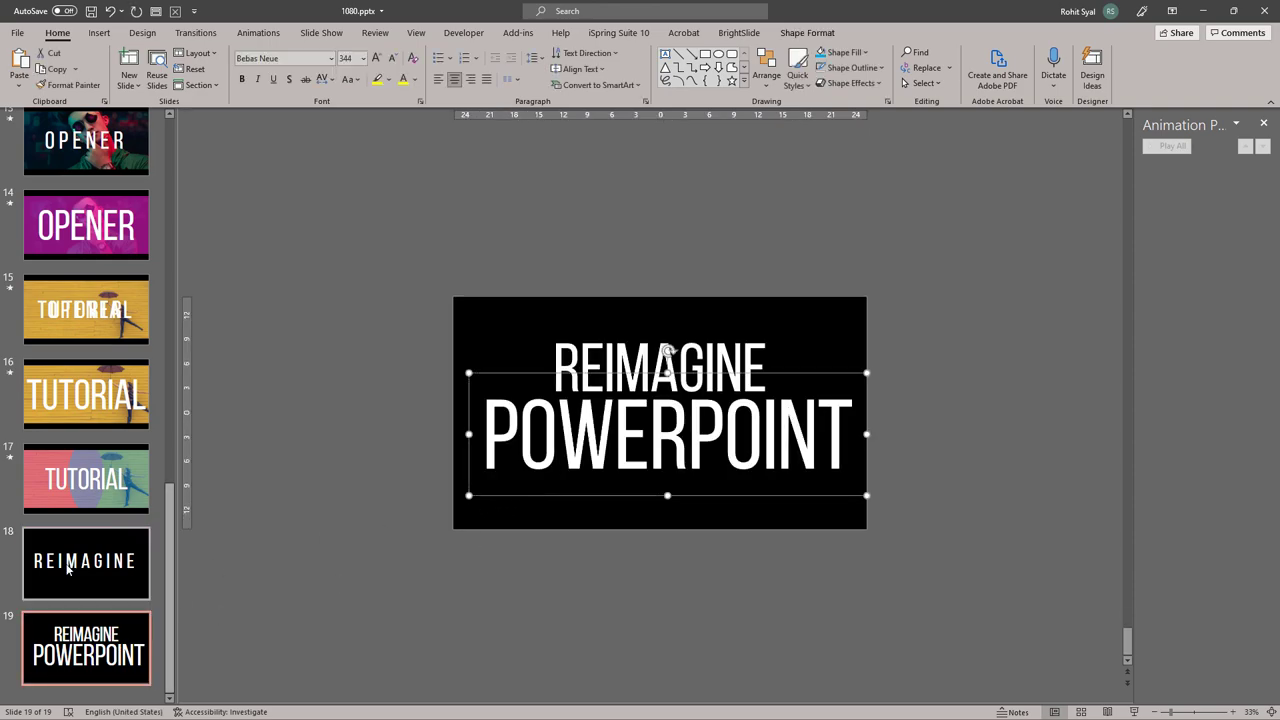
{"action": "left_click", "coordinate": [140, 555]}
{"action": "key", "text": "ctrl+v"}
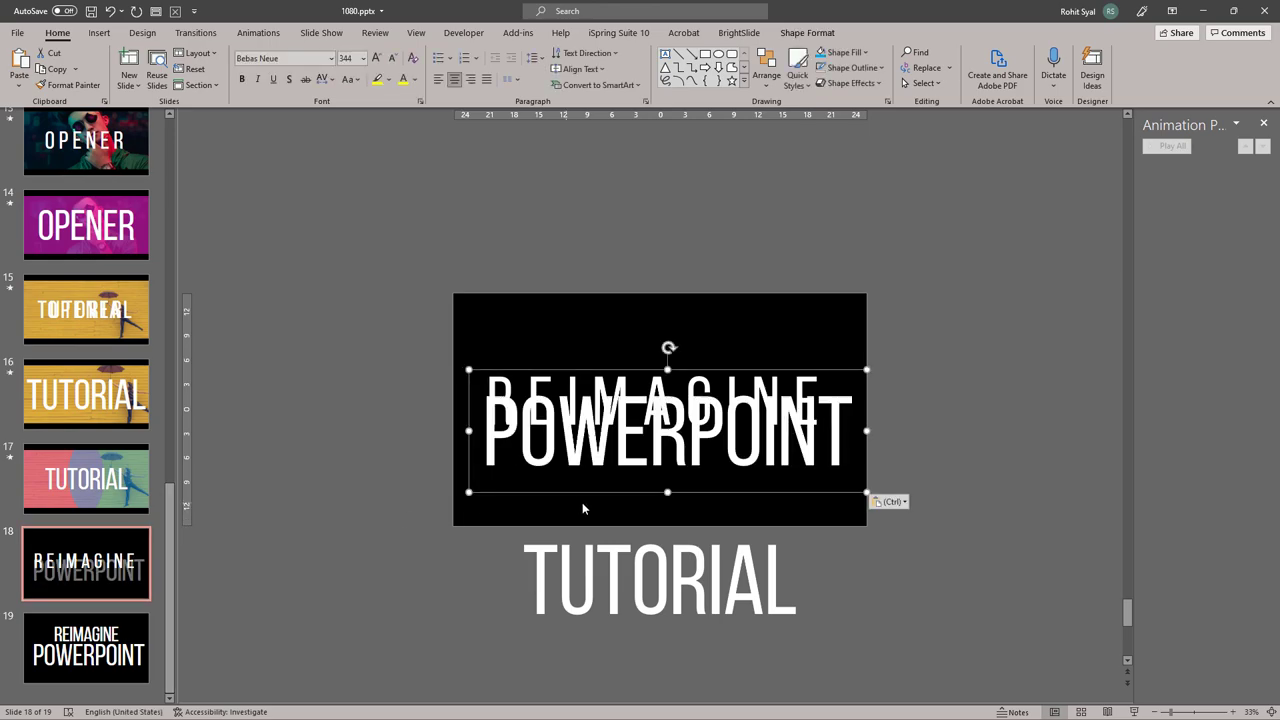
{"action": "left_click_drag", "start_coordinate": [586, 495], "coordinate": [586, 677]}
{"action": "left_click", "coordinate": [443, 298]}
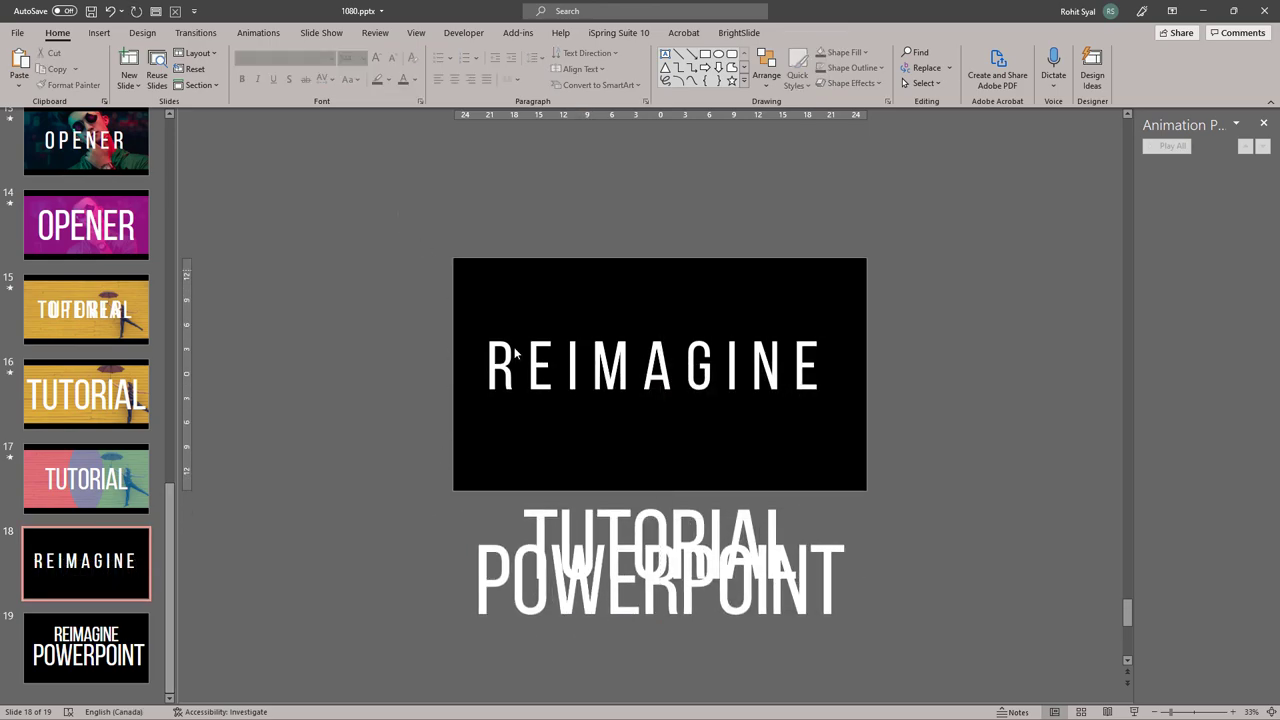
- Align the REIMAGINE, TUTORIAL and POWERPOINT titles on slide 18 to their horizontal center
{"action": "left_click_drag", "start_coordinate": [400, 214], "coordinate": [954, 668]}
{"action": "left_click", "coordinate": [766, 75]}
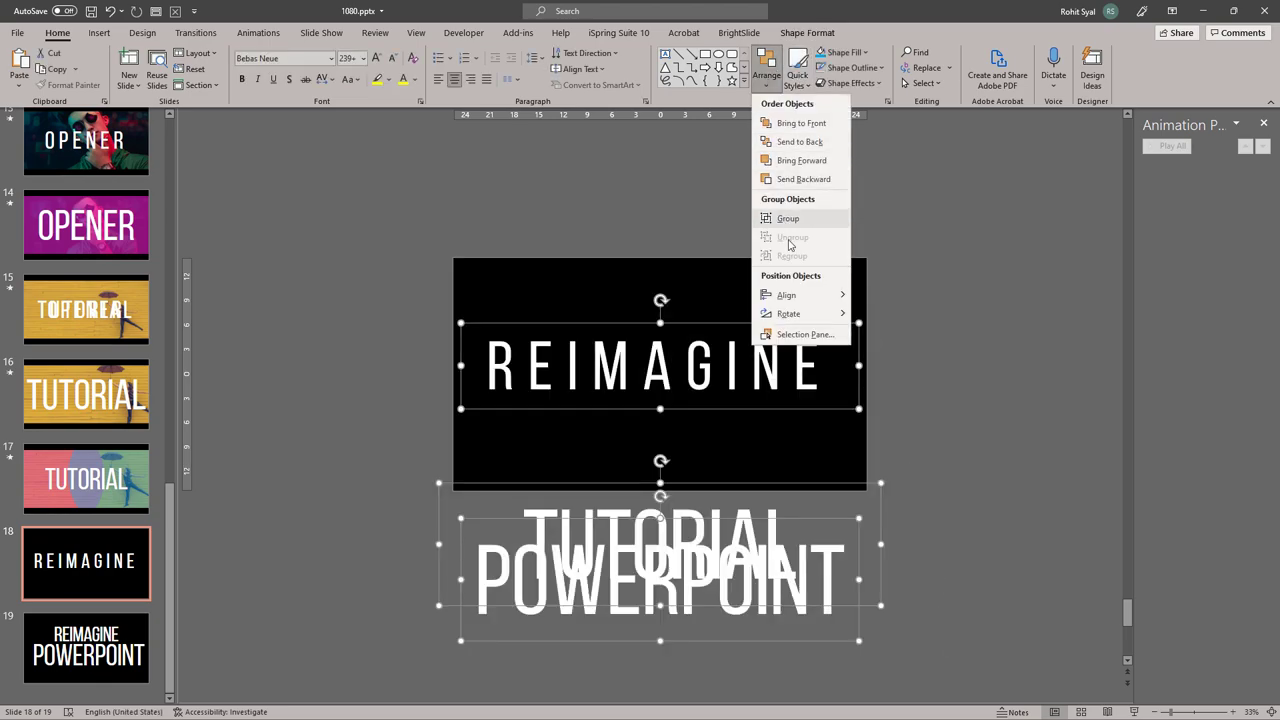
{"action": "mouse_move", "coordinate": [797, 295]}
{"action": "left_click", "coordinate": [871, 314]}
{"action": "left_click", "coordinate": [410, 450]}
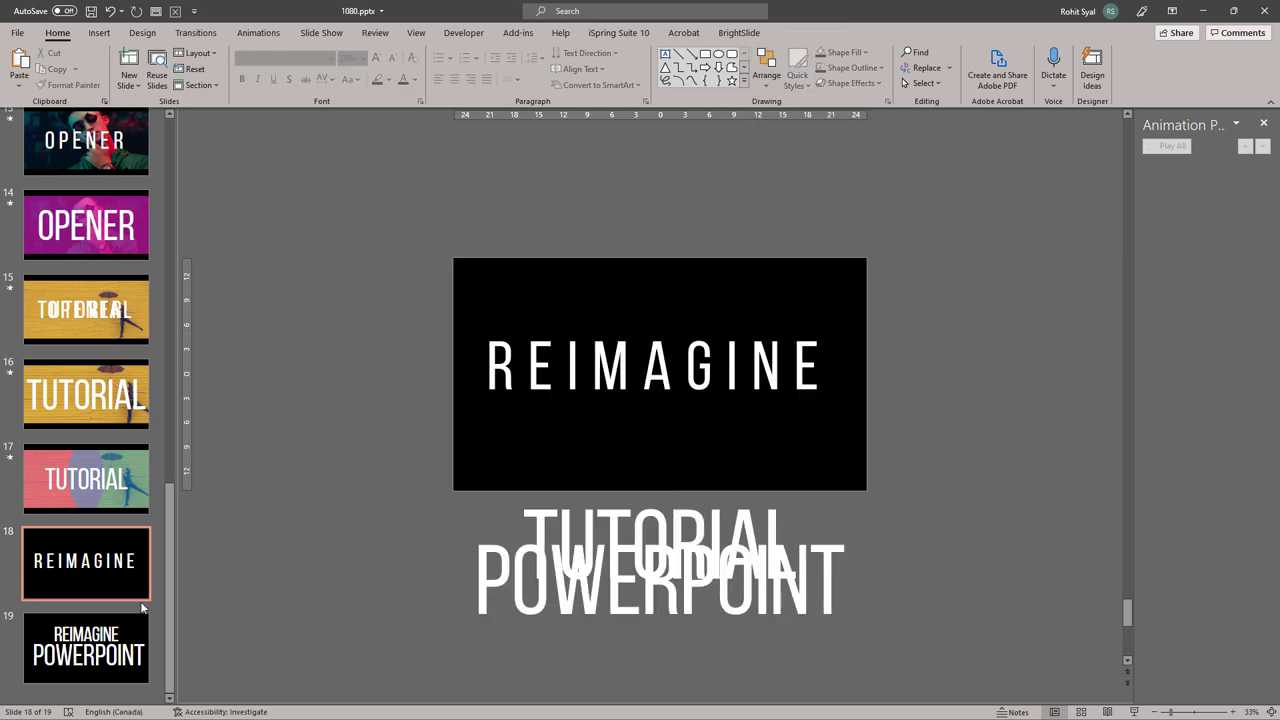
- Align the REIMAGINE and POWERPOINT titles on slide 19 to their horizontal center
{"action": "left_click", "coordinate": [141, 620]}
{"action": "left_click_drag", "start_coordinate": [356, 224], "coordinate": [1008, 627]}
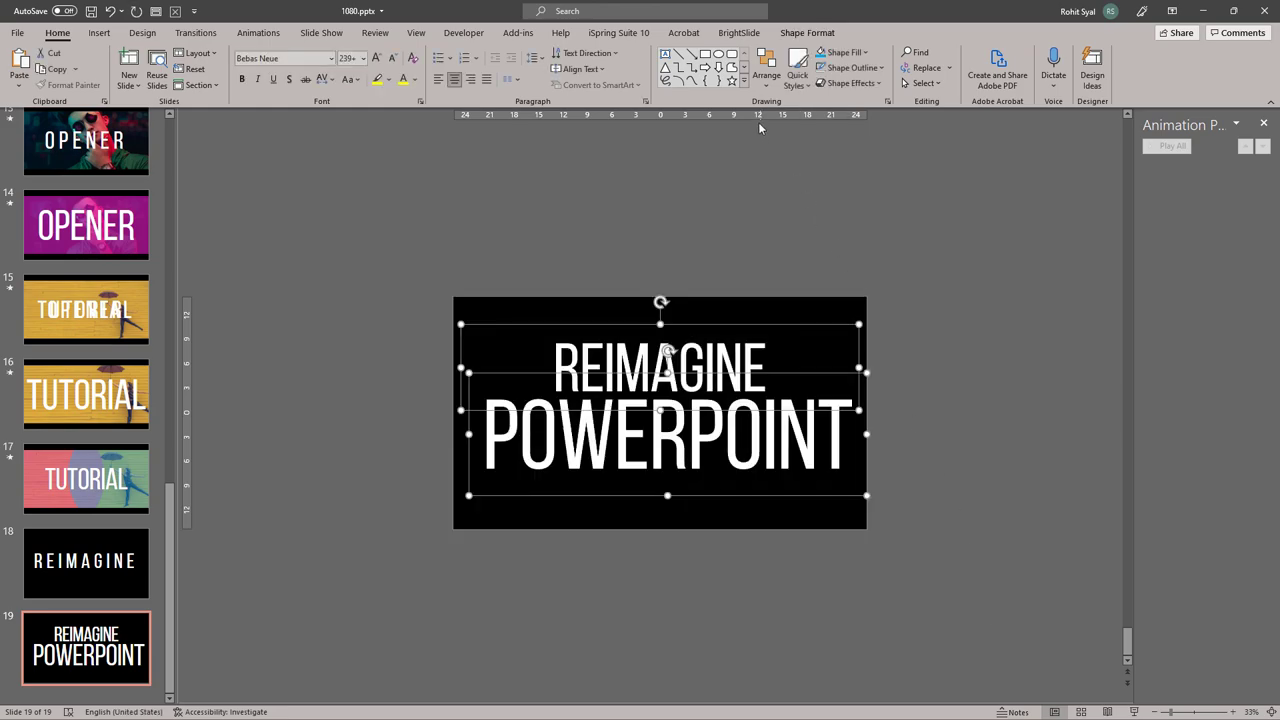
{"action": "left_click", "coordinate": [766, 72]}
{"action": "mouse_move", "coordinate": [780, 296]}
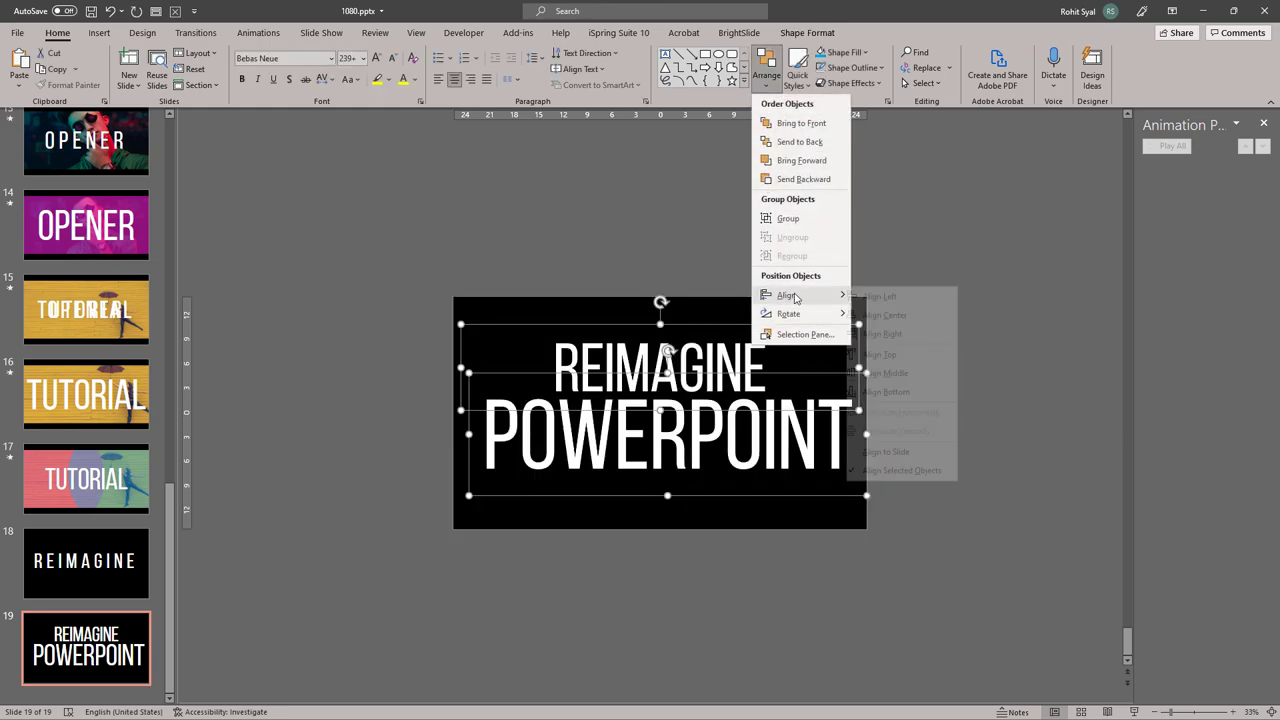
{"action": "left_click", "coordinate": [897, 315]}
{"action": "left_click", "coordinate": [969, 362]}
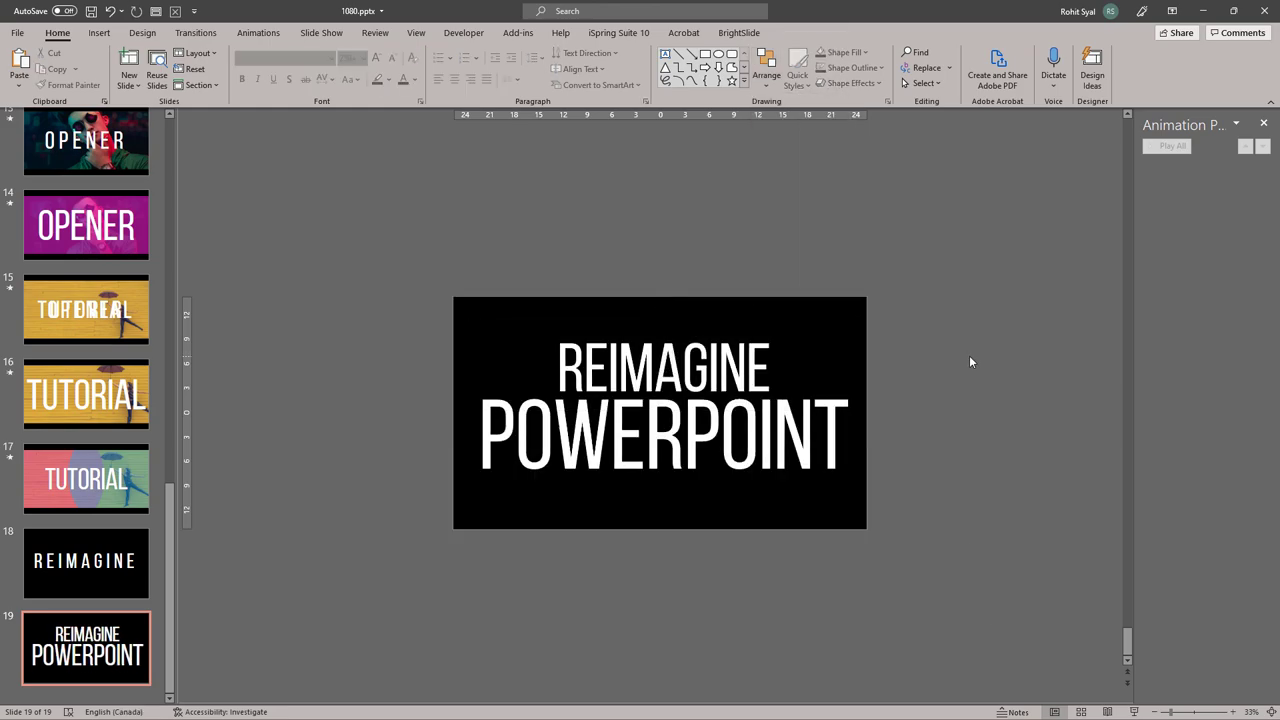
- Apply the Morph transition to slides 18 and 19 with a duration of 00.25
{"action": "left_click", "coordinate": [128, 571]}
{"action": "left_click", "coordinate": [117, 620], "text": "shift"}
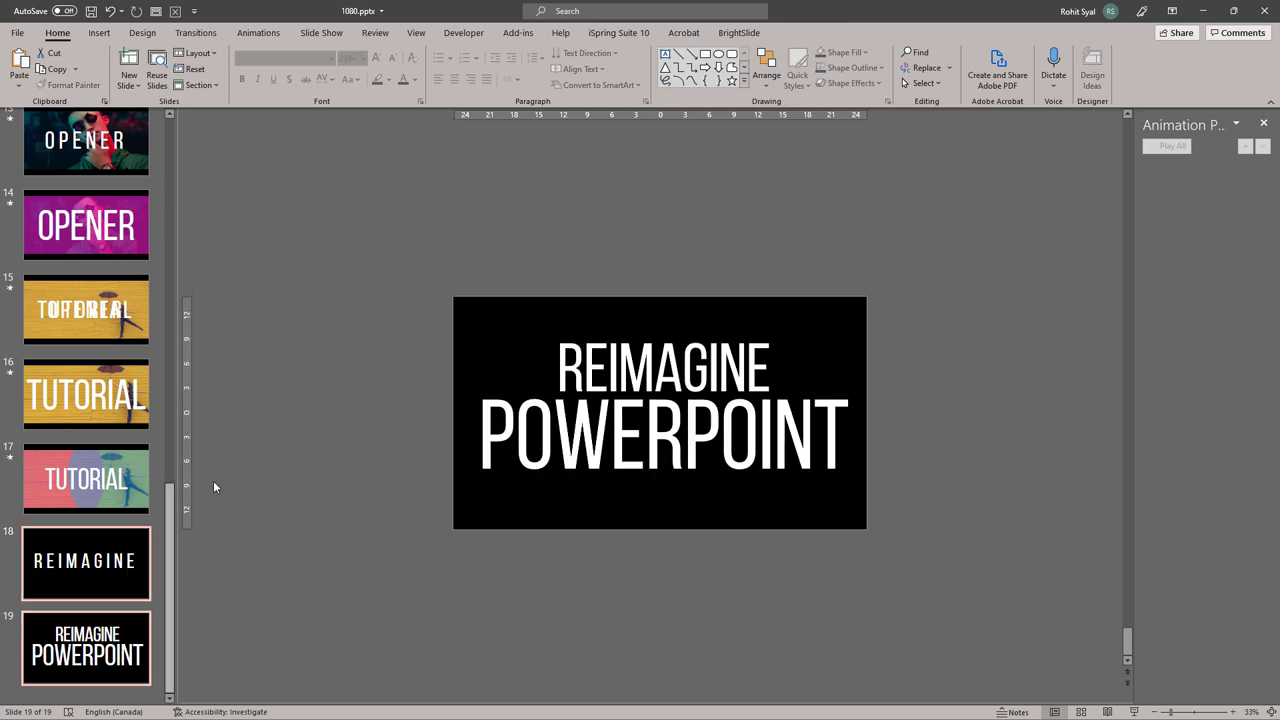
{"action": "left_click", "coordinate": [196, 32]}
{"action": "left_click", "coordinate": [129, 68]}
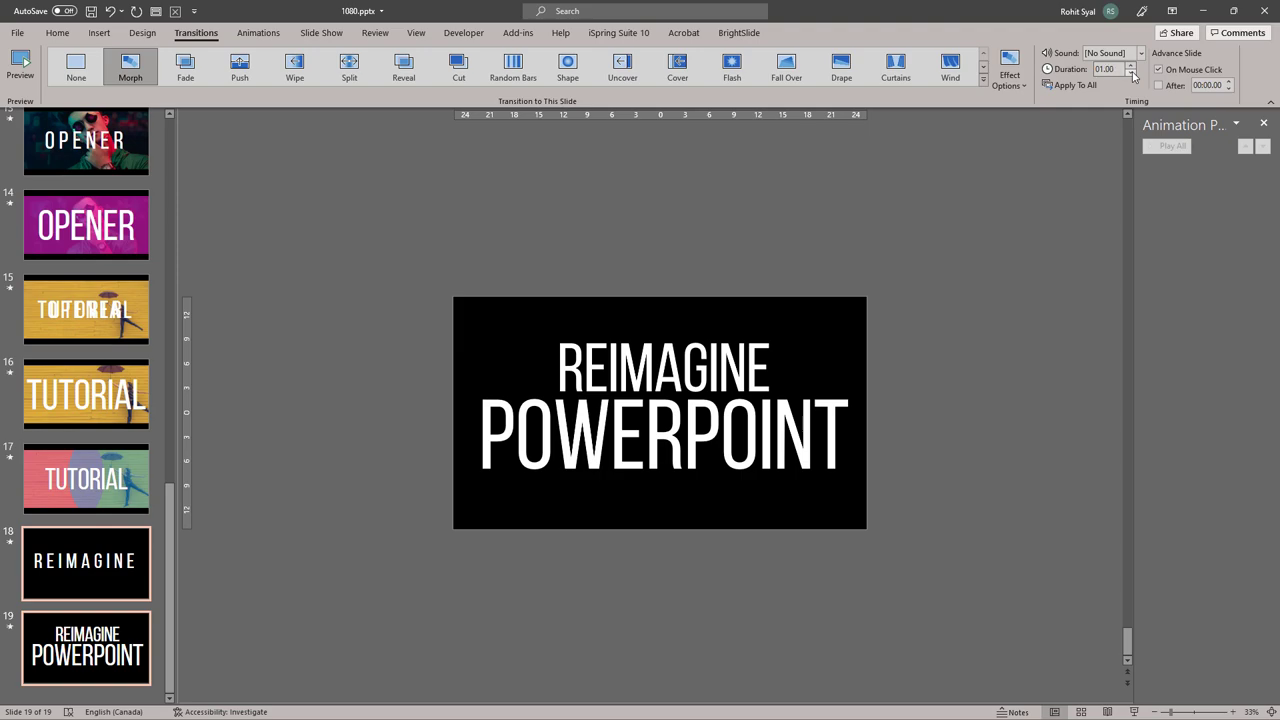
{"action": "left_click", "coordinate": [952, 204]}
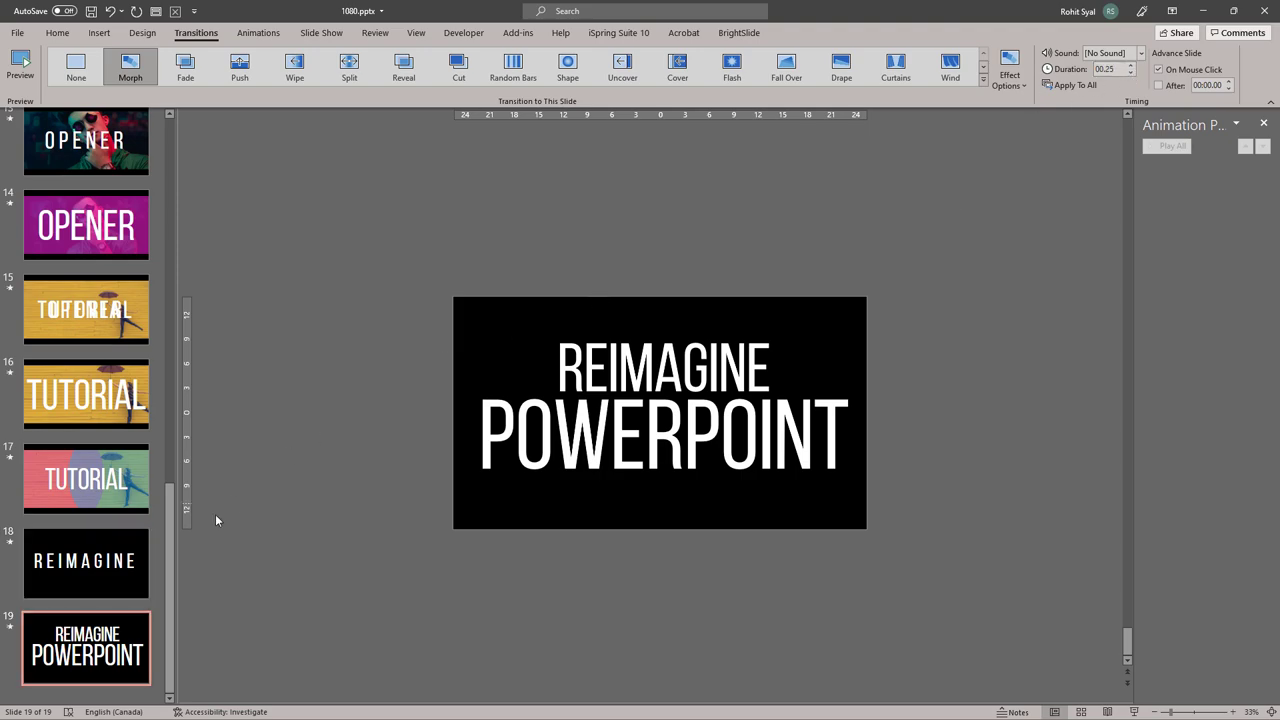
- Preview the Morph transition from slide 18 to slide 19 in the slide show, replaying it a few times
{"action": "left_click", "coordinate": [85, 562]}
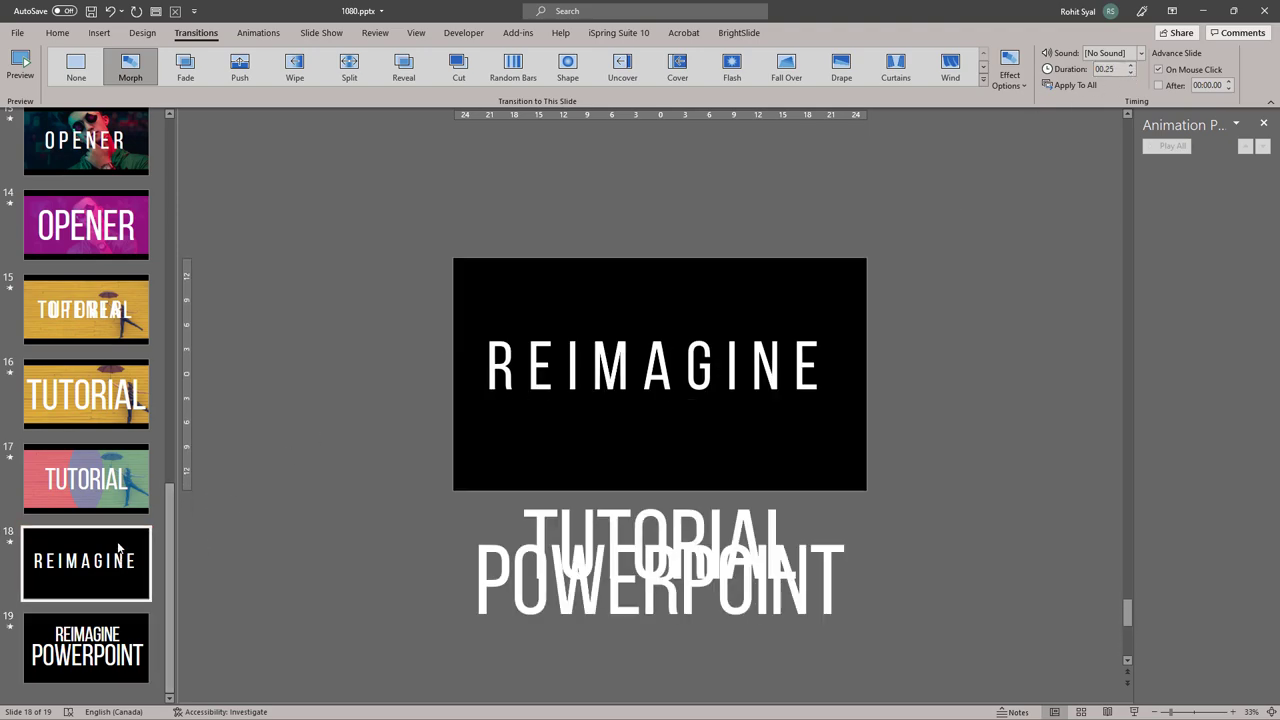
{"action": "left_click", "coordinate": [1134, 712]}
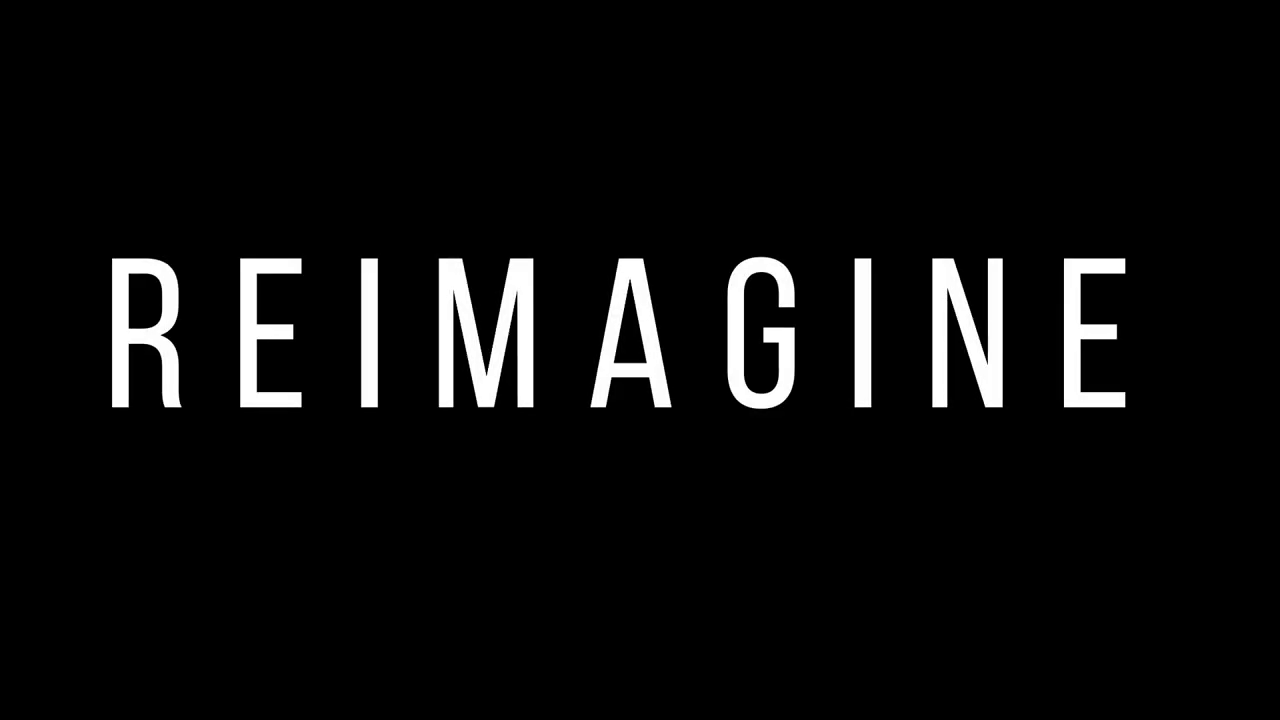
{"action": "key", "text": "space"}
{"action": "key", "text": "Left"}
{"action": "key", "text": "Right"}
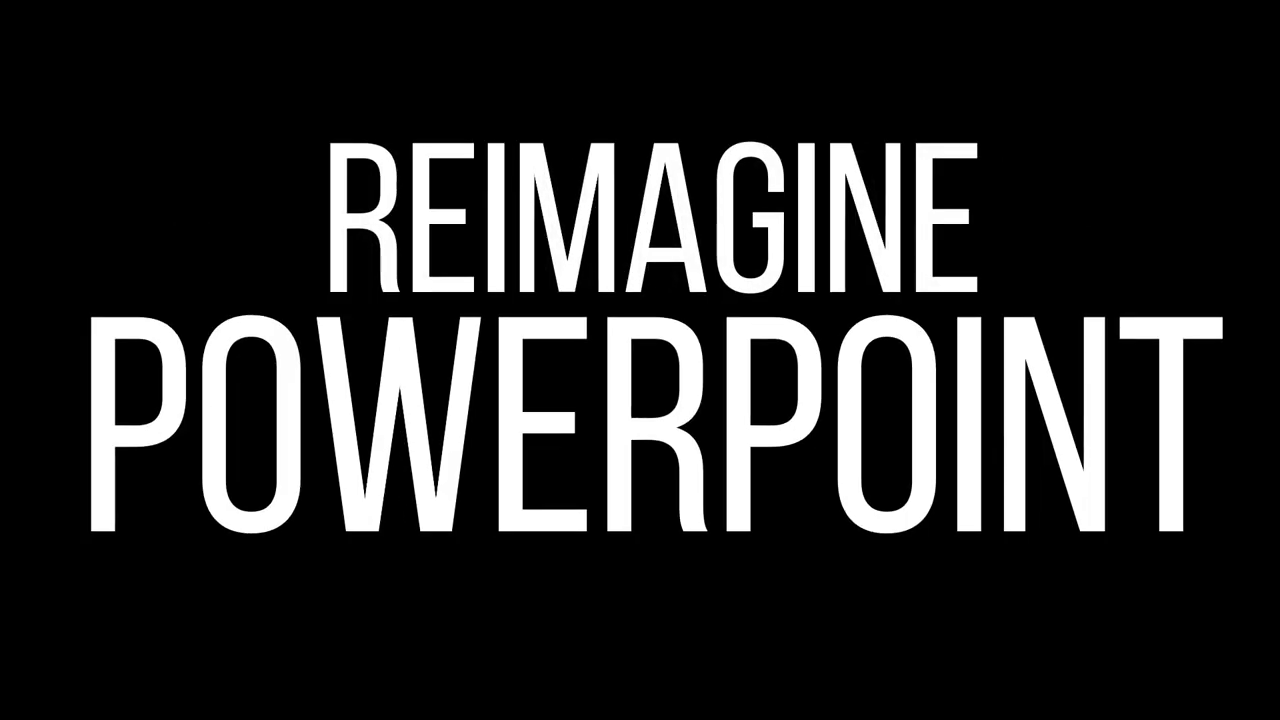
{"action": "key", "text": "Left"}
{"action": "key", "text": "Right"}
{"action": "key", "text": "Escape"}
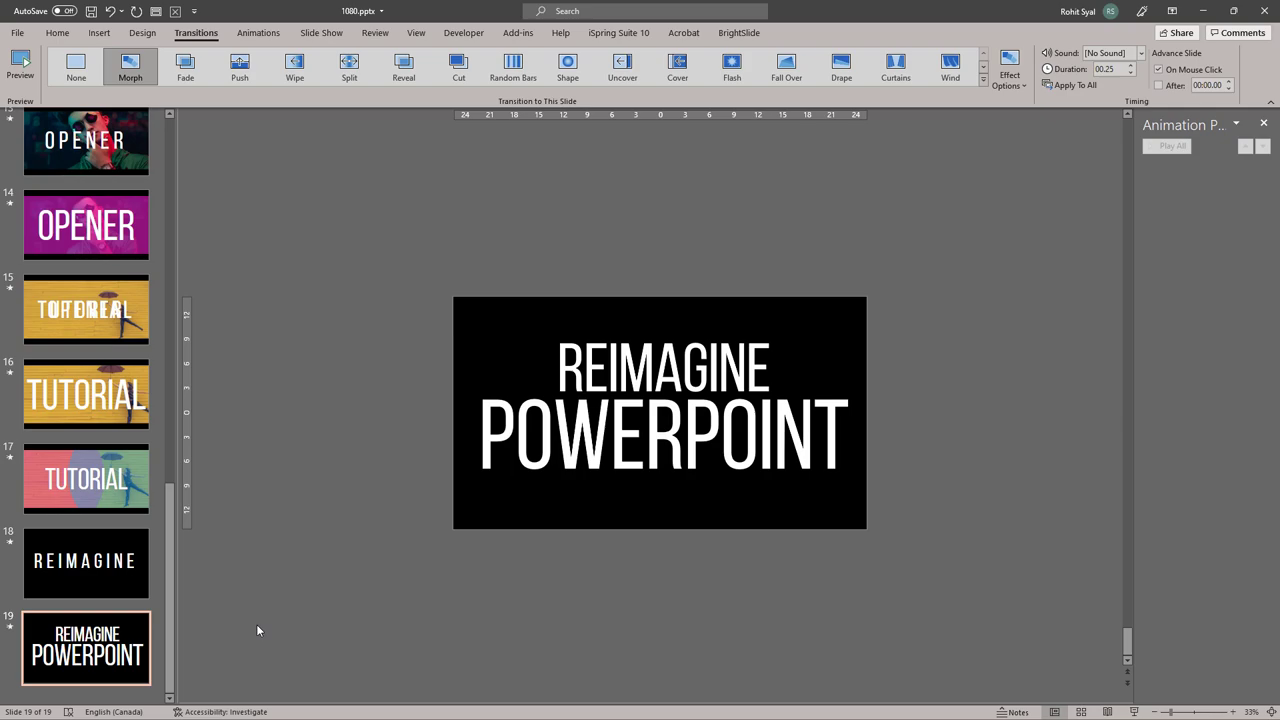
- Draw a circle about 8.85 cm wide outside slide 19's upper-left corner and fill it with light blue
{"action": "left_click", "coordinate": [57, 32]}
{"action": "left_click", "coordinate": [719, 54]}
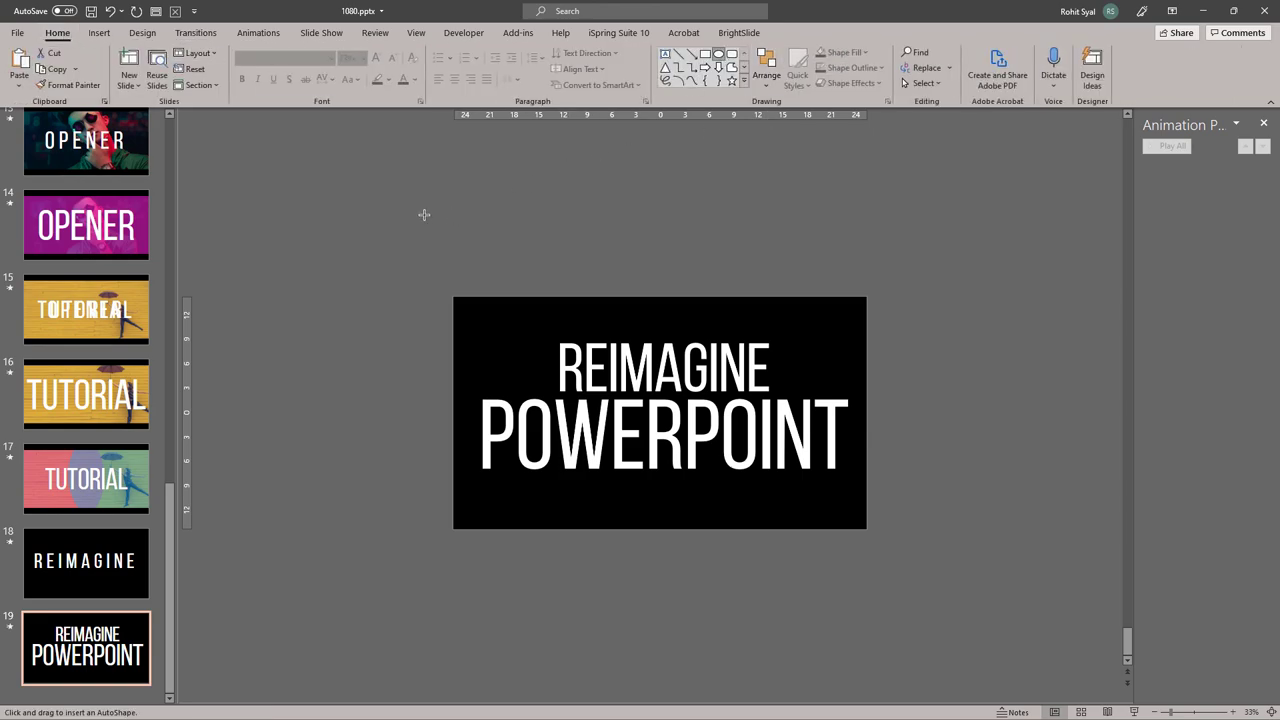
{"action": "left_click_drag", "start_coordinate": [385, 236], "coordinate": [458, 308]}
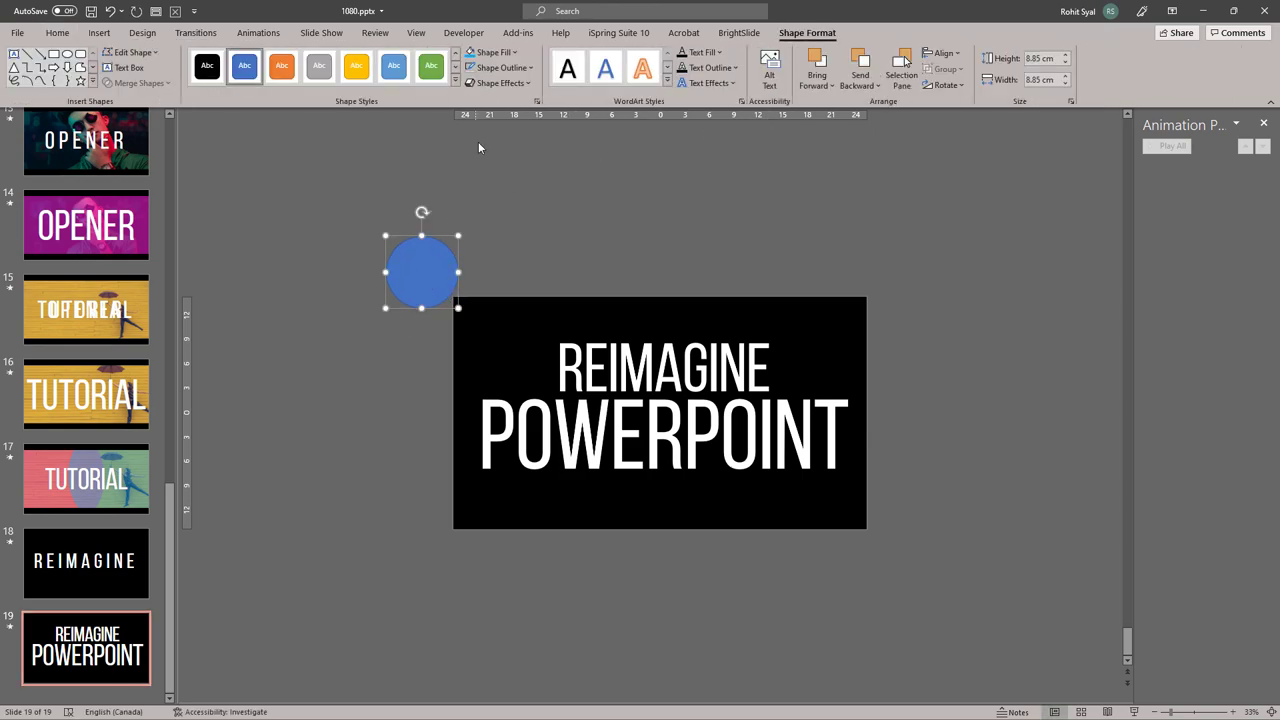
{"action": "left_click", "coordinate": [480, 52]}
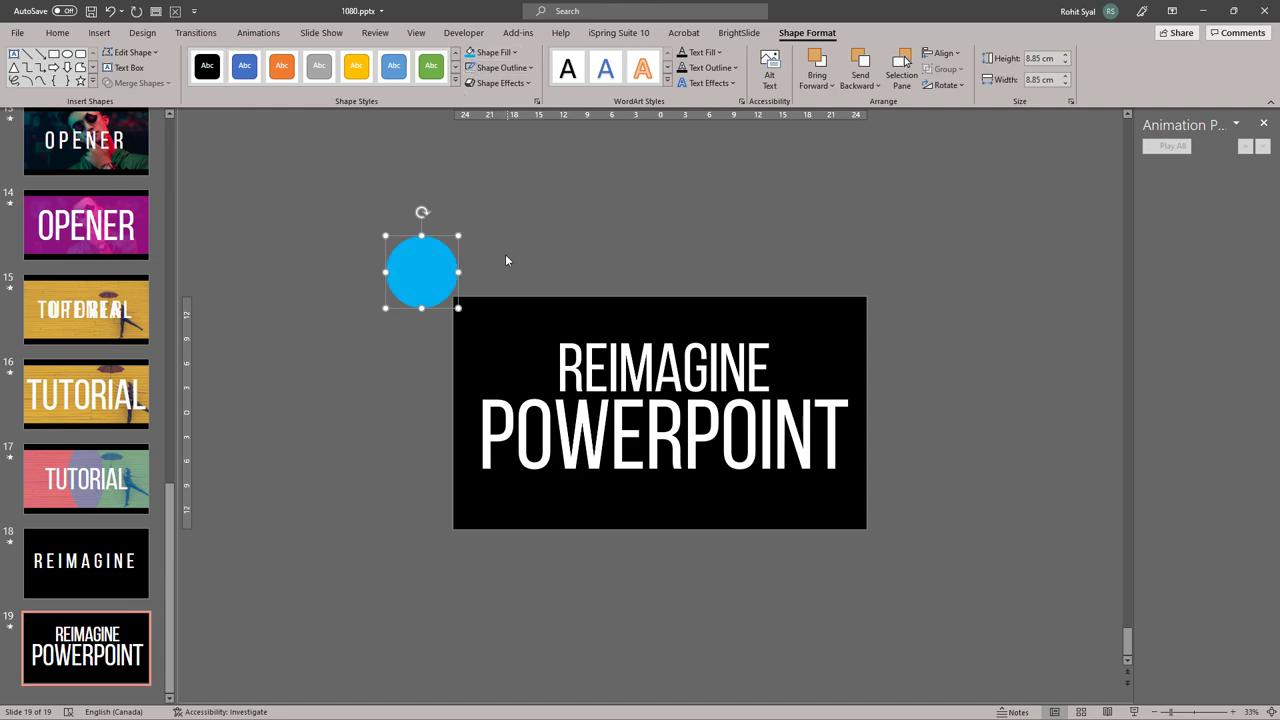
- Nudge the light blue circle slightly down and give it an Appear entrance plus an additional Grow/Shrink emphasis animation, previewing the result
{"action": "key", "text": "Down"}
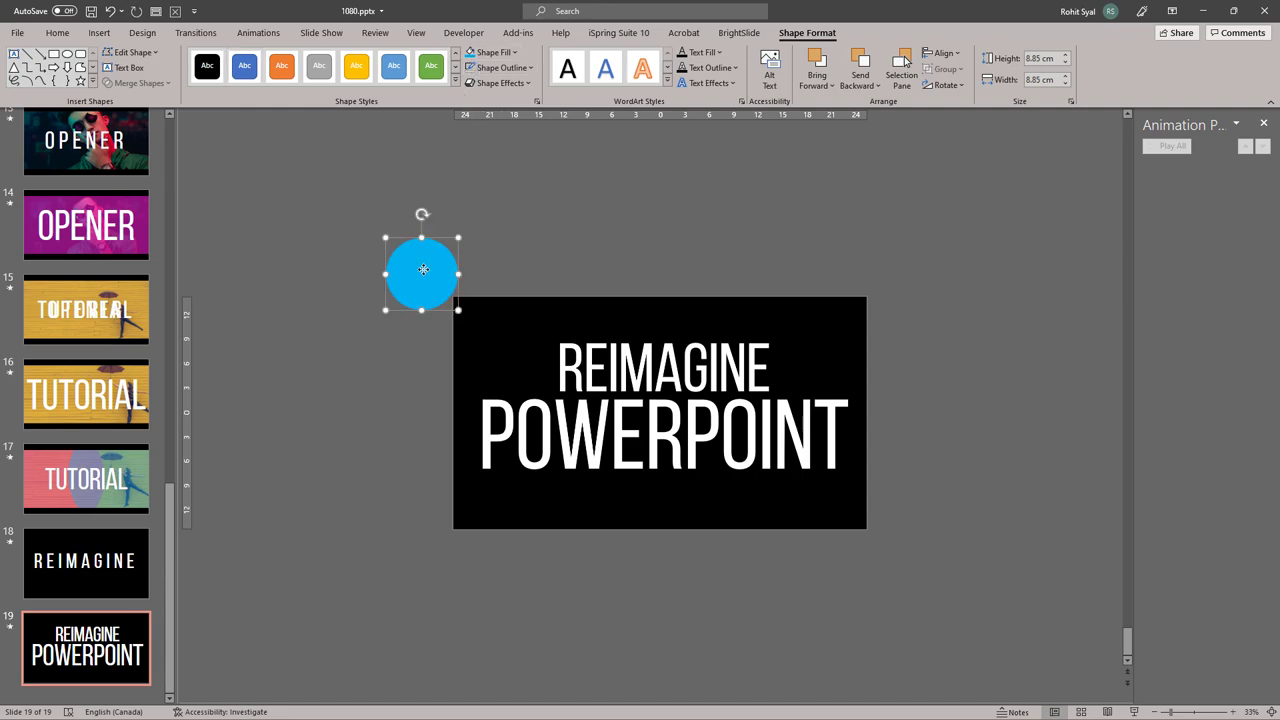
{"action": "left_click", "coordinate": [275, 35]}
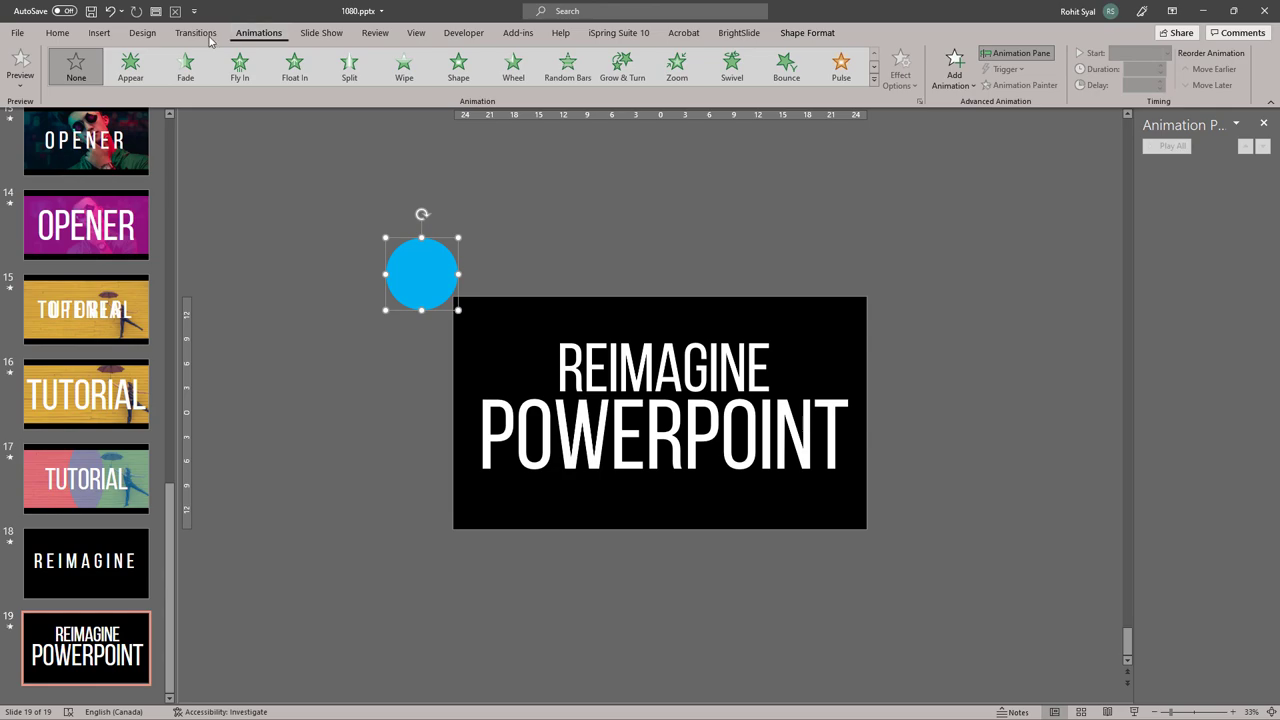
{"action": "left_click", "coordinate": [138, 74]}
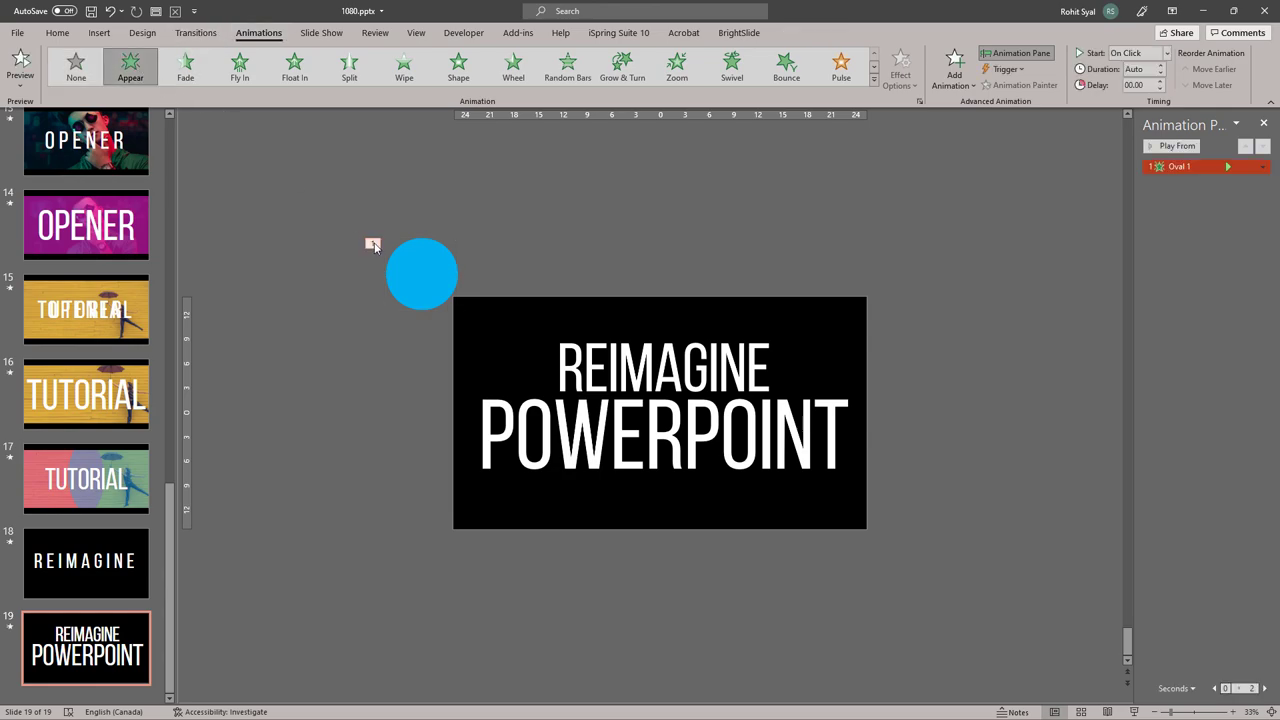
{"action": "left_click", "coordinate": [945, 88]}
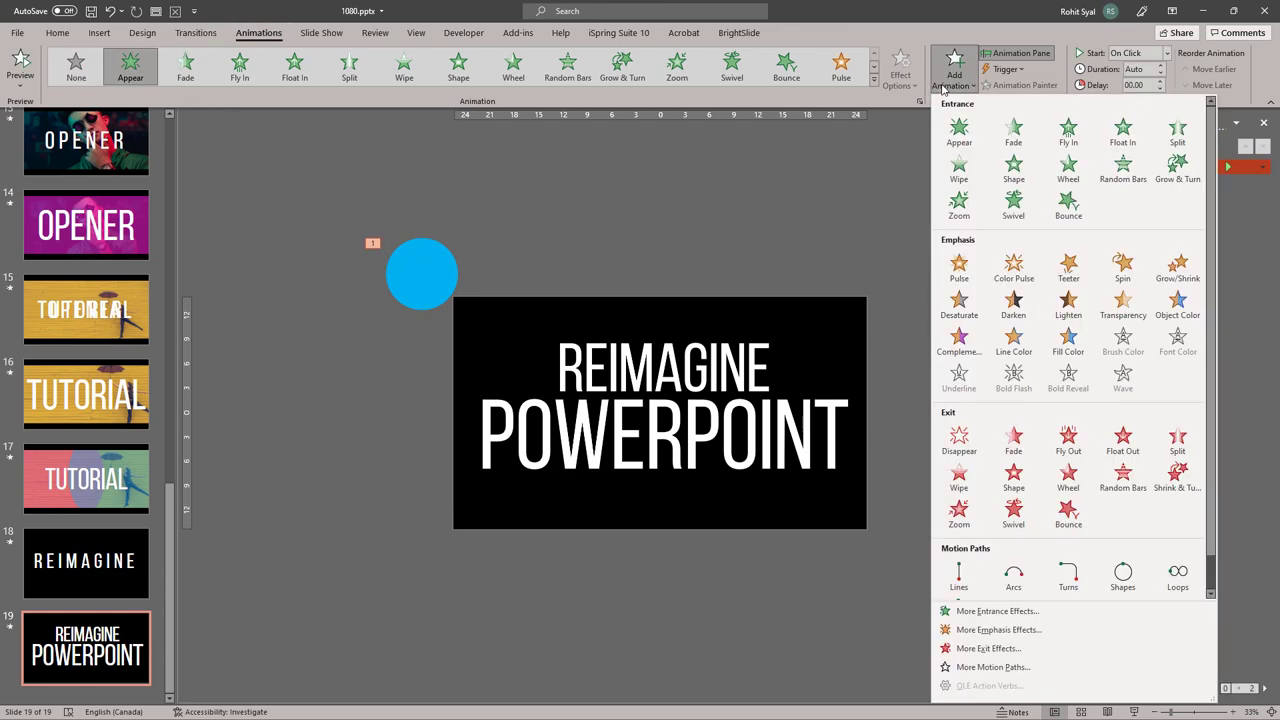
{"action": "left_click", "coordinate": [1170, 272]}
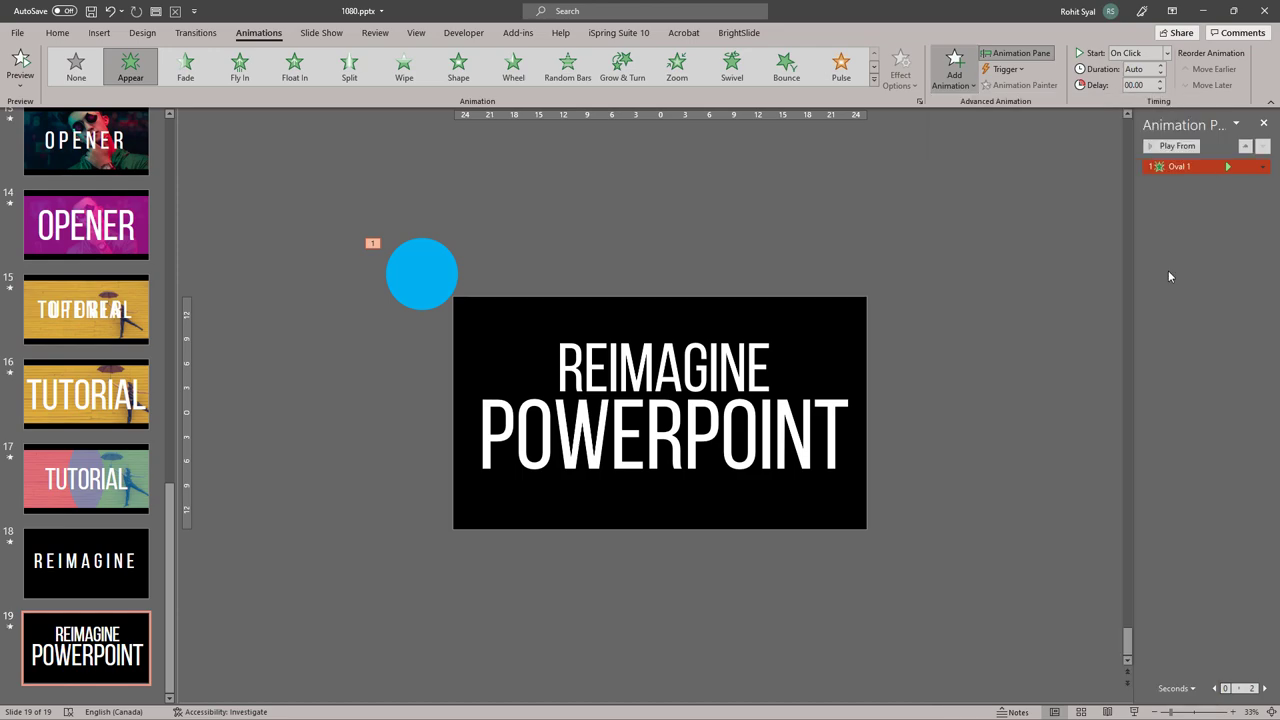
{"action": "left_click", "coordinate": [1156, 148]}
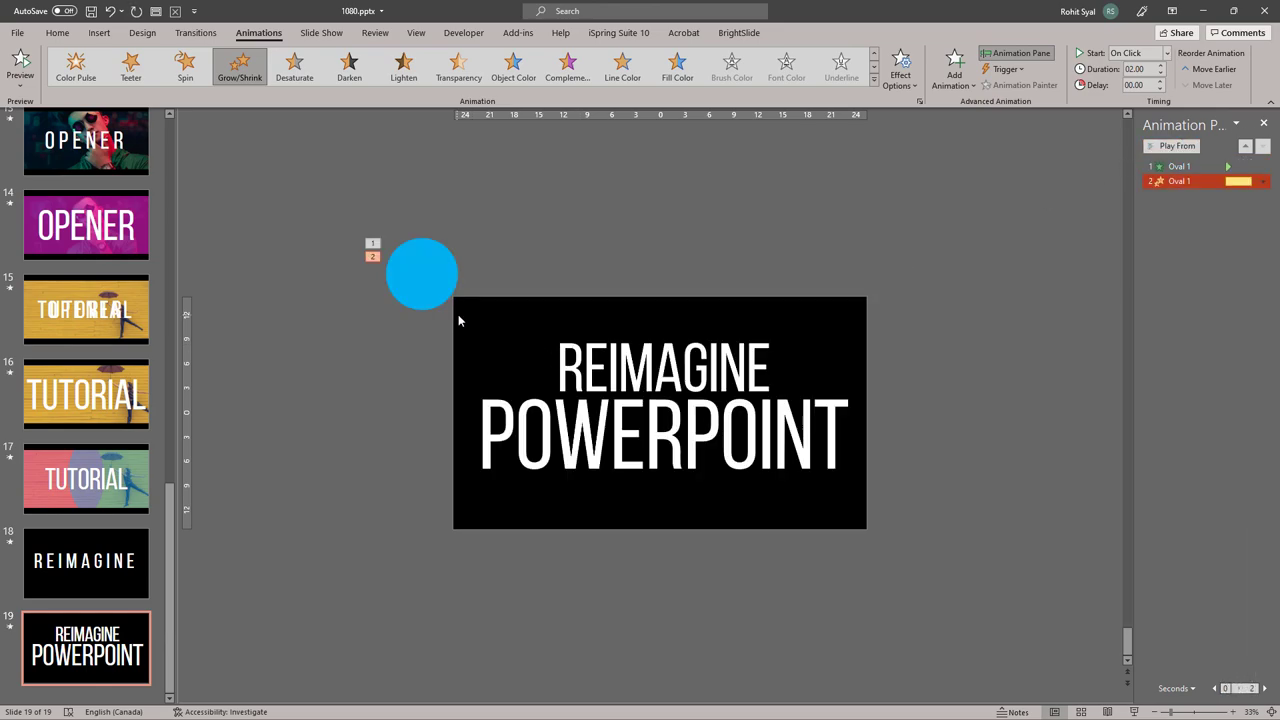
- Set the light blue circle's Grow/Shrink effect to a custom size of 1500% with a 1-second smooth start and a 1-second smooth end
{"action": "right_click", "coordinate": [1178, 184]}
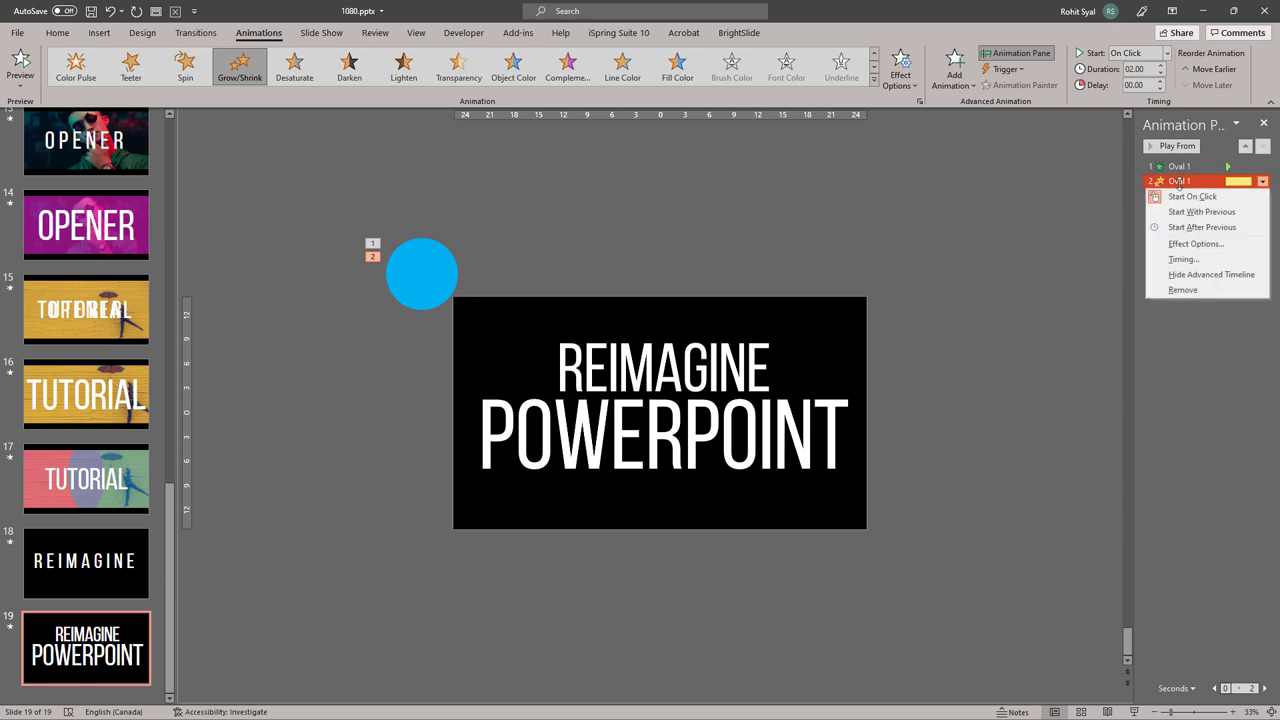
{"action": "left_click", "coordinate": [1190, 244]}
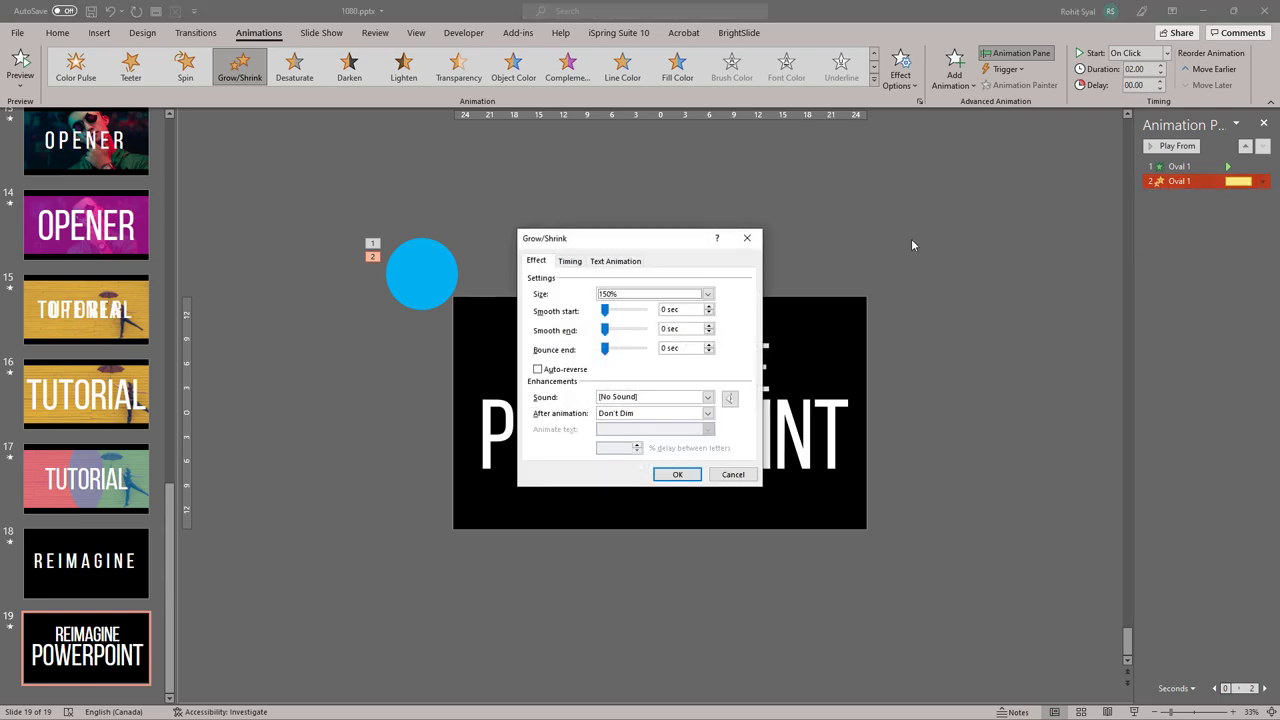
{"action": "left_click", "coordinate": [707, 295]}
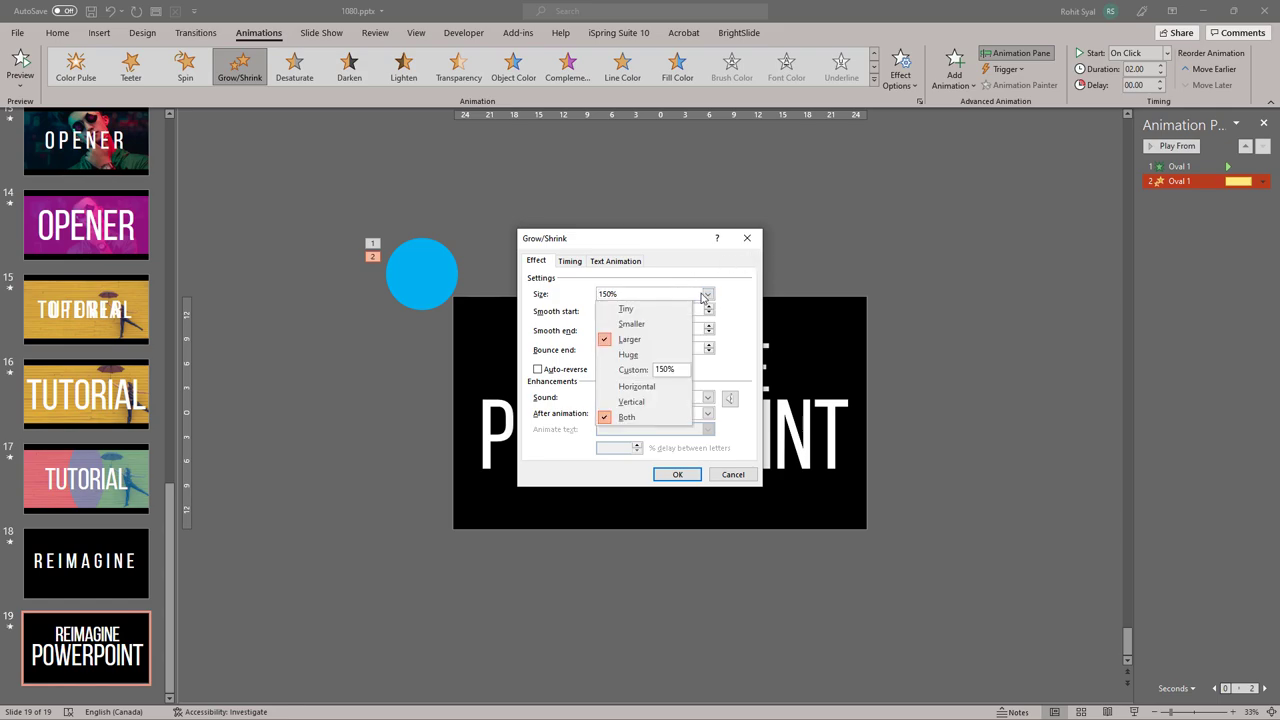
{"action": "left_click", "coordinate": [678, 369]}
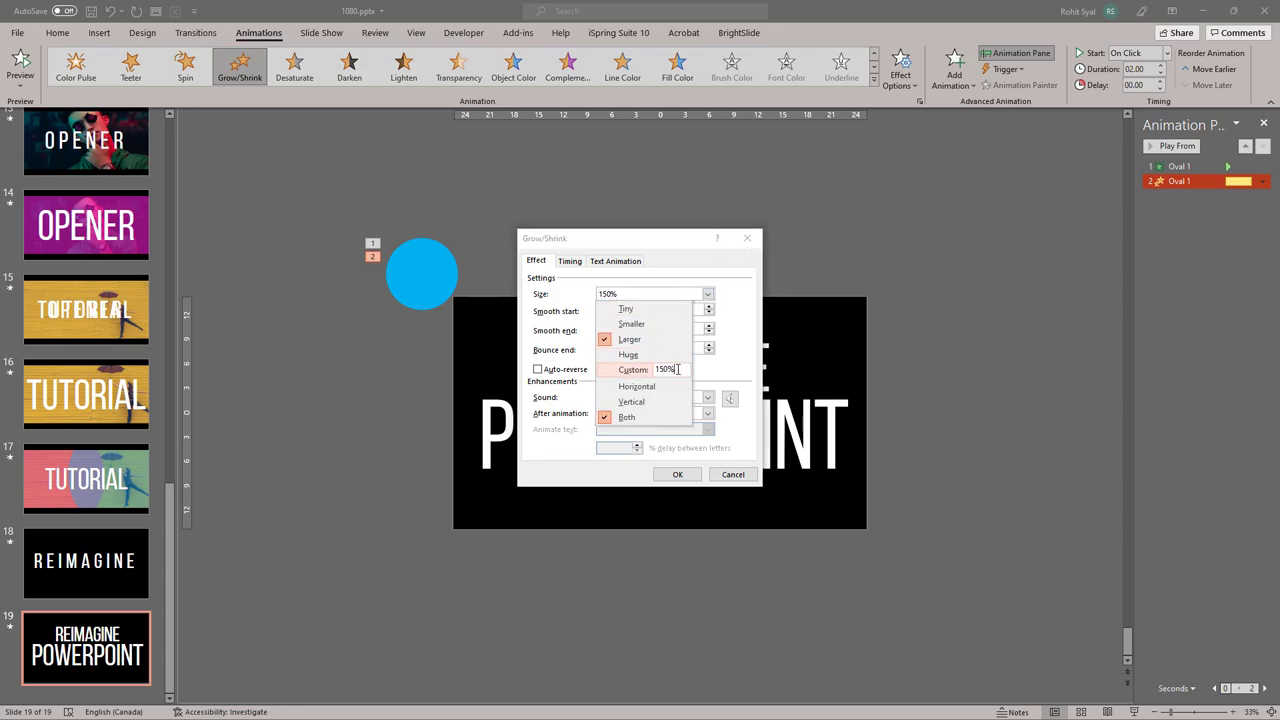
{"action": "left_click", "coordinate": [639, 357]}
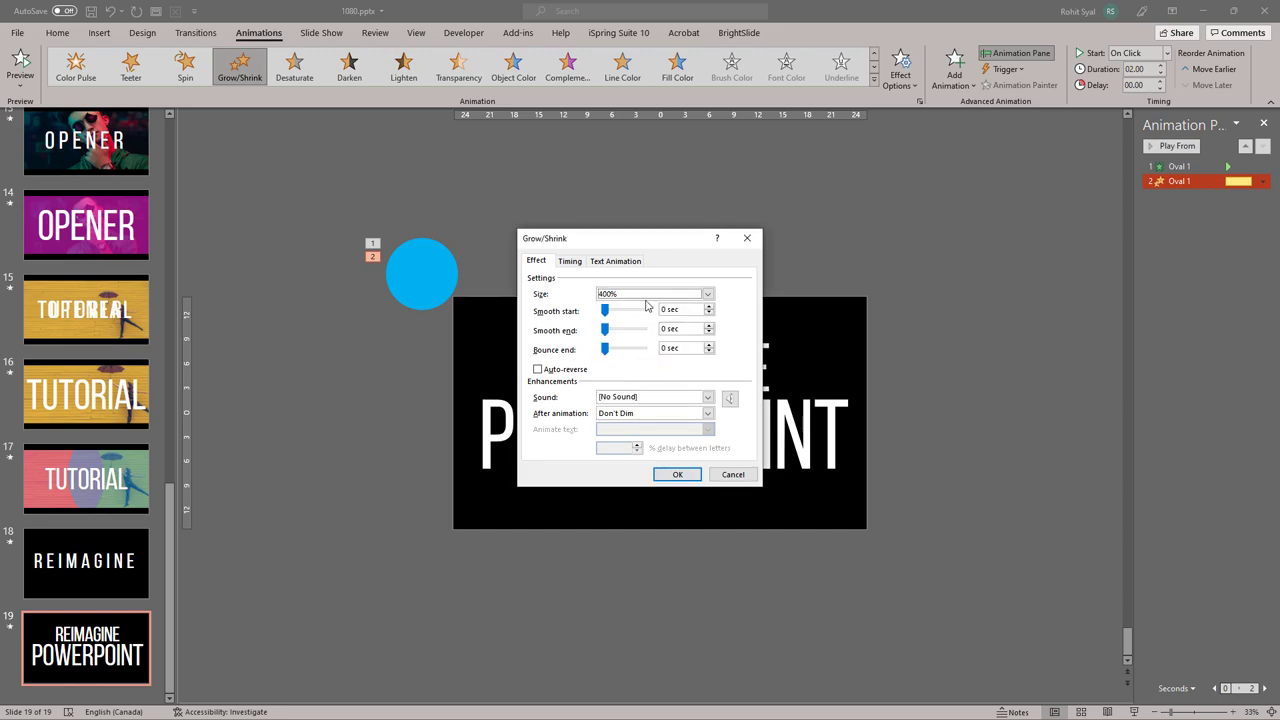
{"action": "left_click", "coordinate": [641, 298]}
{"action": "left_click_drag", "start_coordinate": [676, 369], "coordinate": [628, 372]}
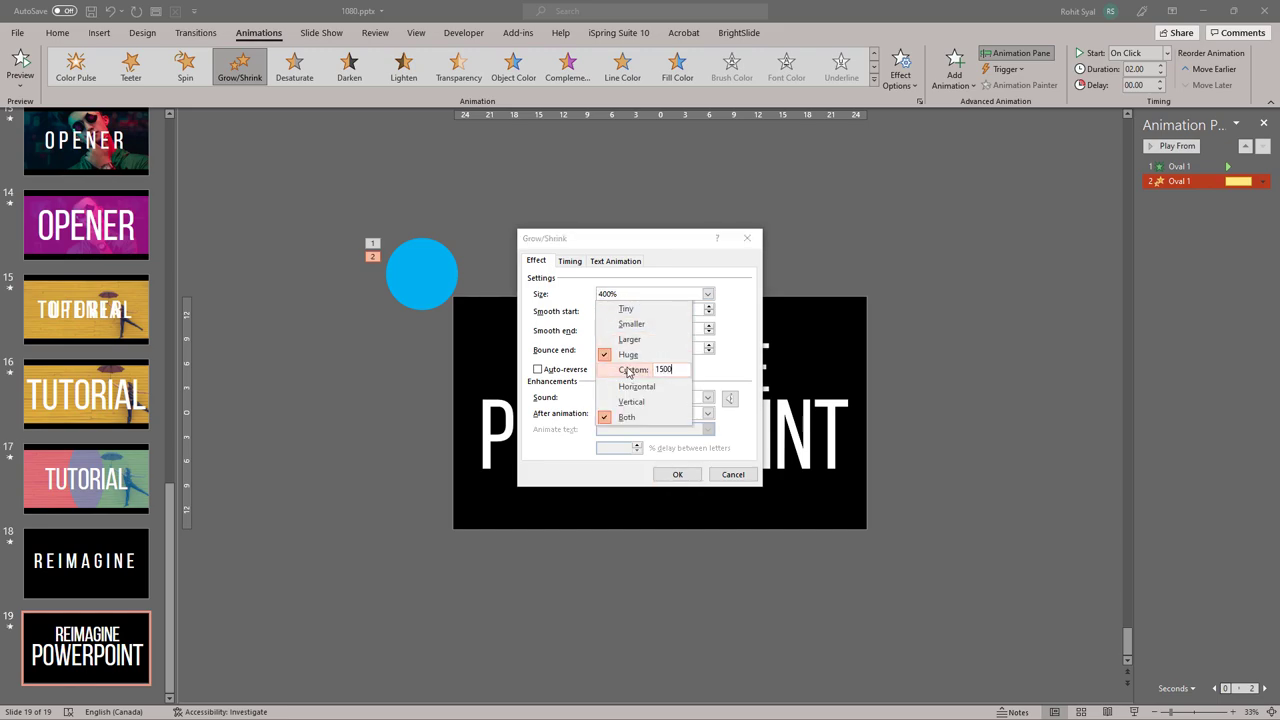
{"action": "left_click", "coordinate": [738, 294]}
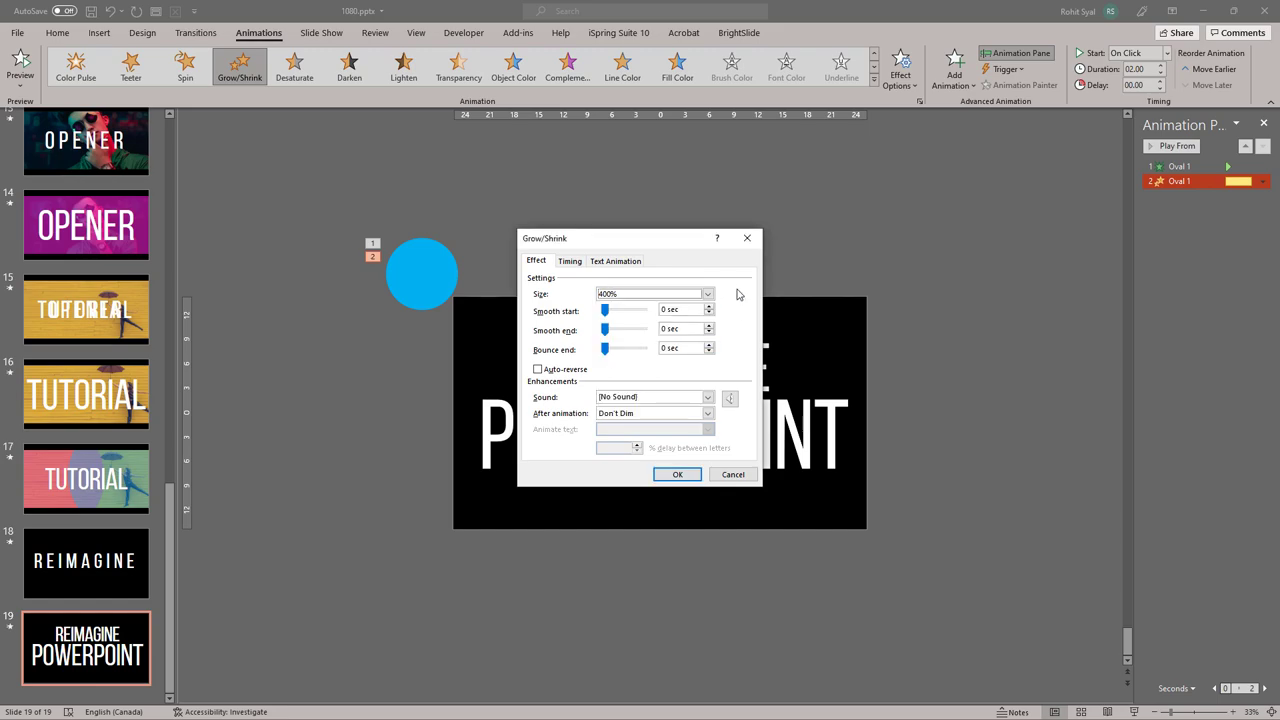
{"action": "left_click", "coordinate": [708, 294]}
{"action": "left_click_drag", "start_coordinate": [677, 369], "coordinate": [632, 370]}
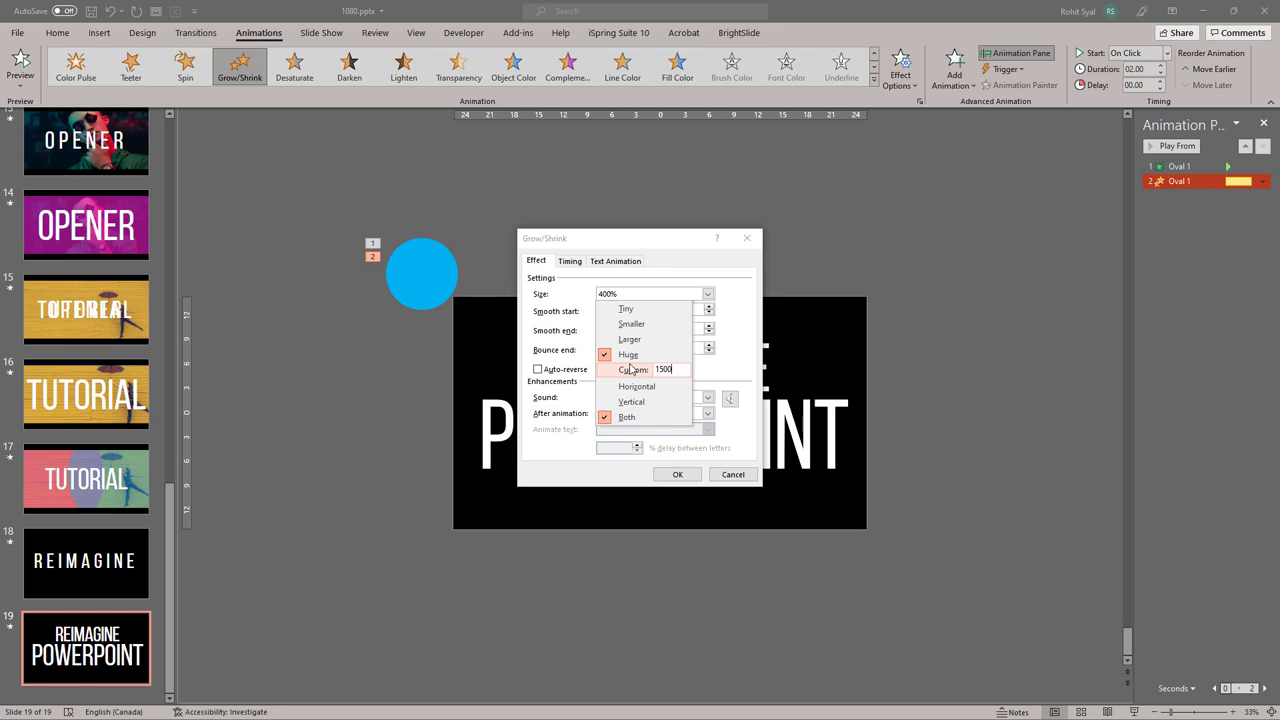
{"action": "type", "text": "1500"}
{"action": "key", "text": "Return"}
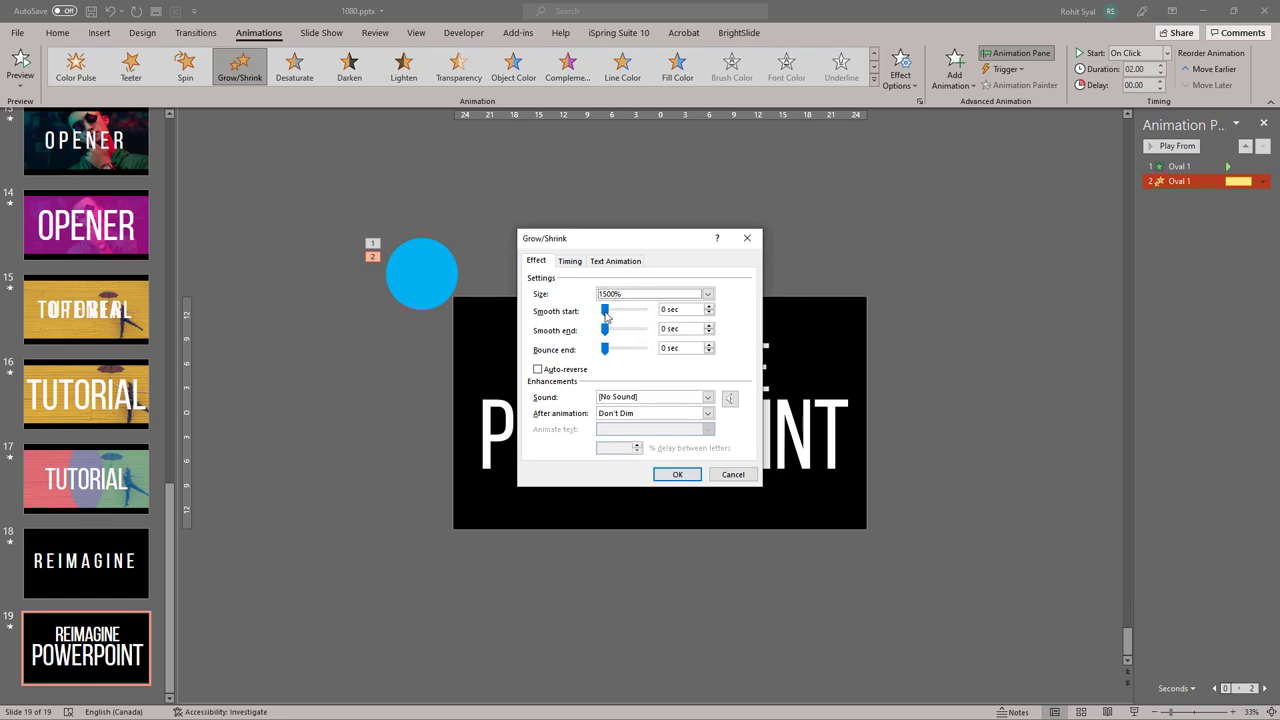
{"action": "left_click_drag", "start_coordinate": [604, 316], "coordinate": [629, 337]}
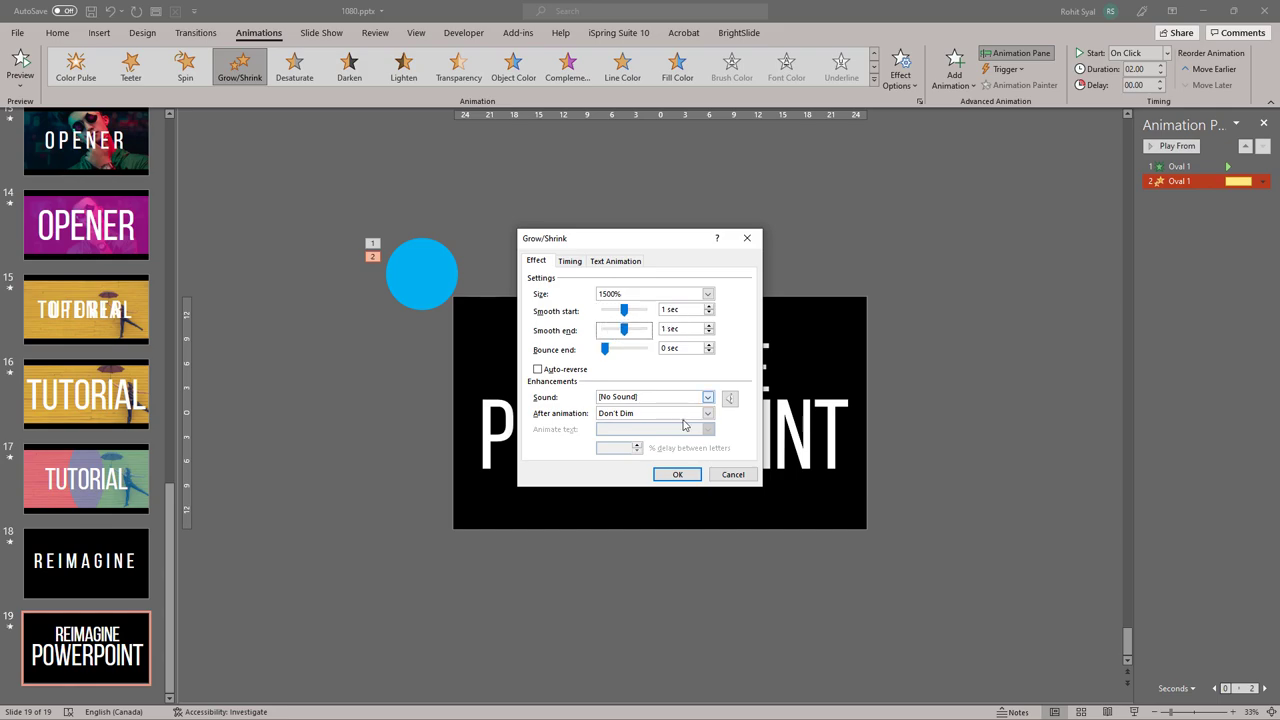
{"action": "left_click", "coordinate": [678, 475]}
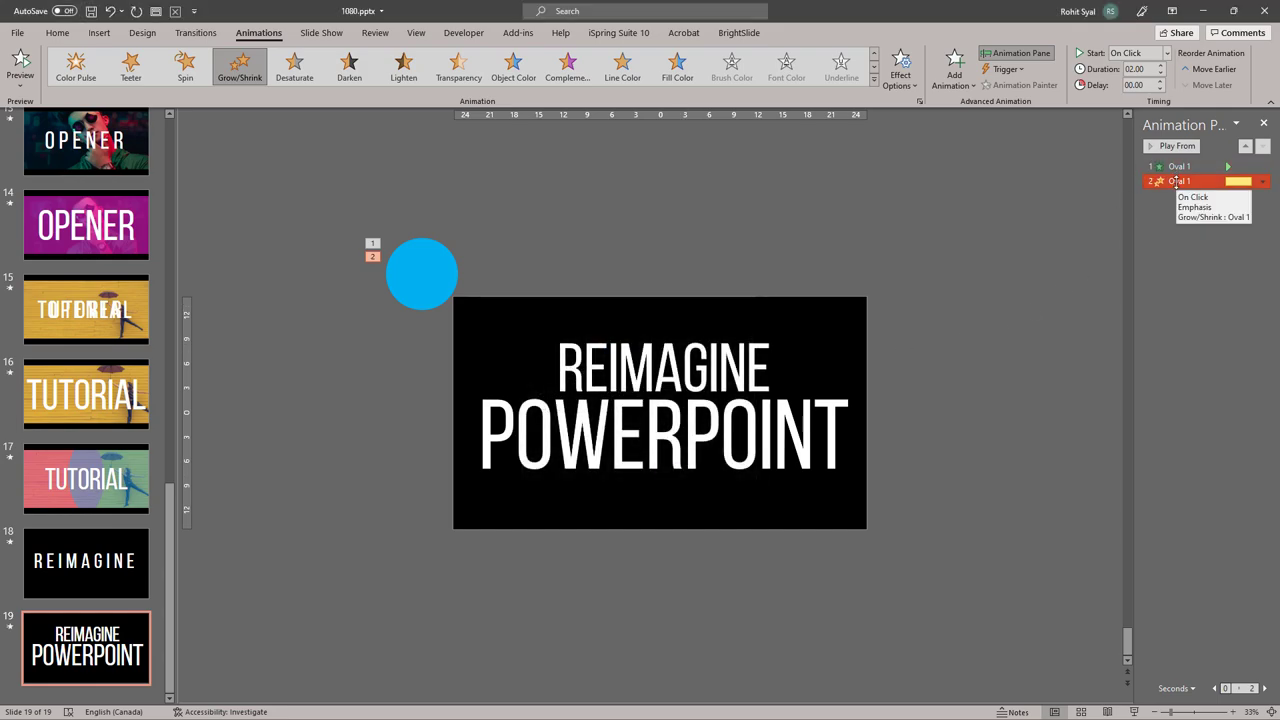
- Set the Grow/Shrink duration to 00.25 and make both circle animations start With Previous, playing them to check the effect
{"action": "left_click", "coordinate": [1162, 75]}
{"action": "left_click", "coordinate": [1162, 75]}
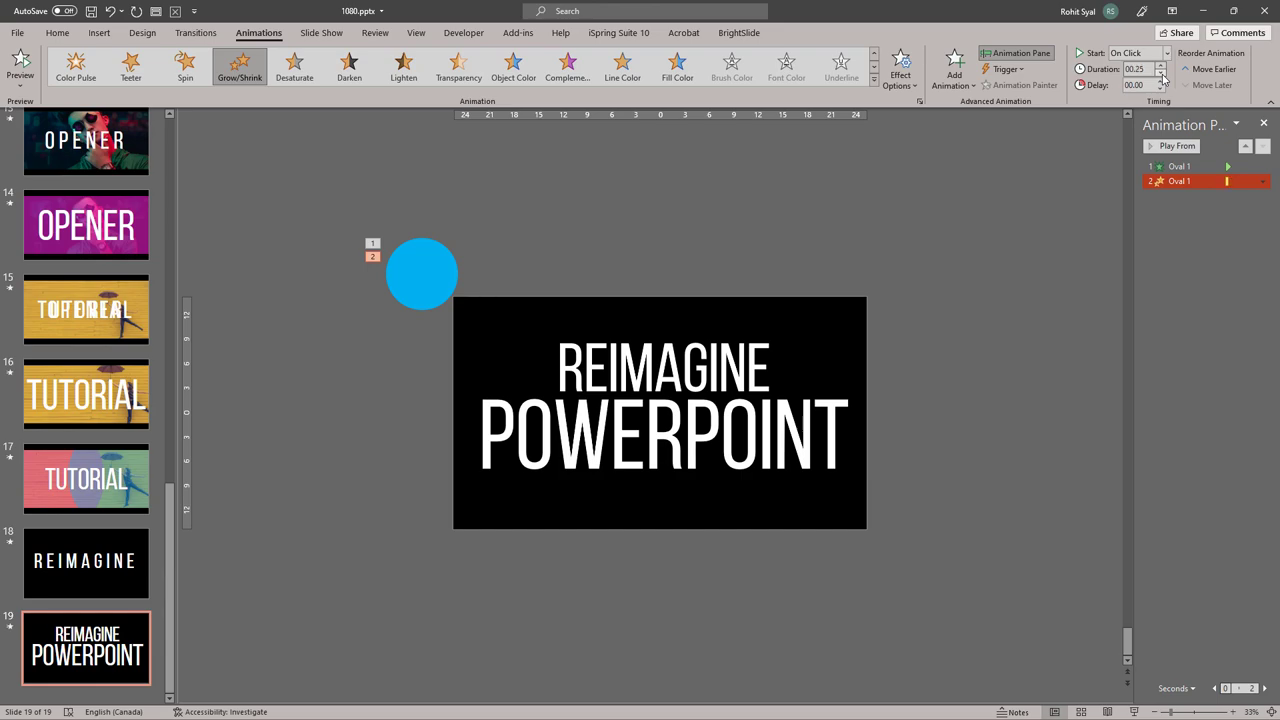
{"action": "left_click", "coordinate": [1170, 163]}
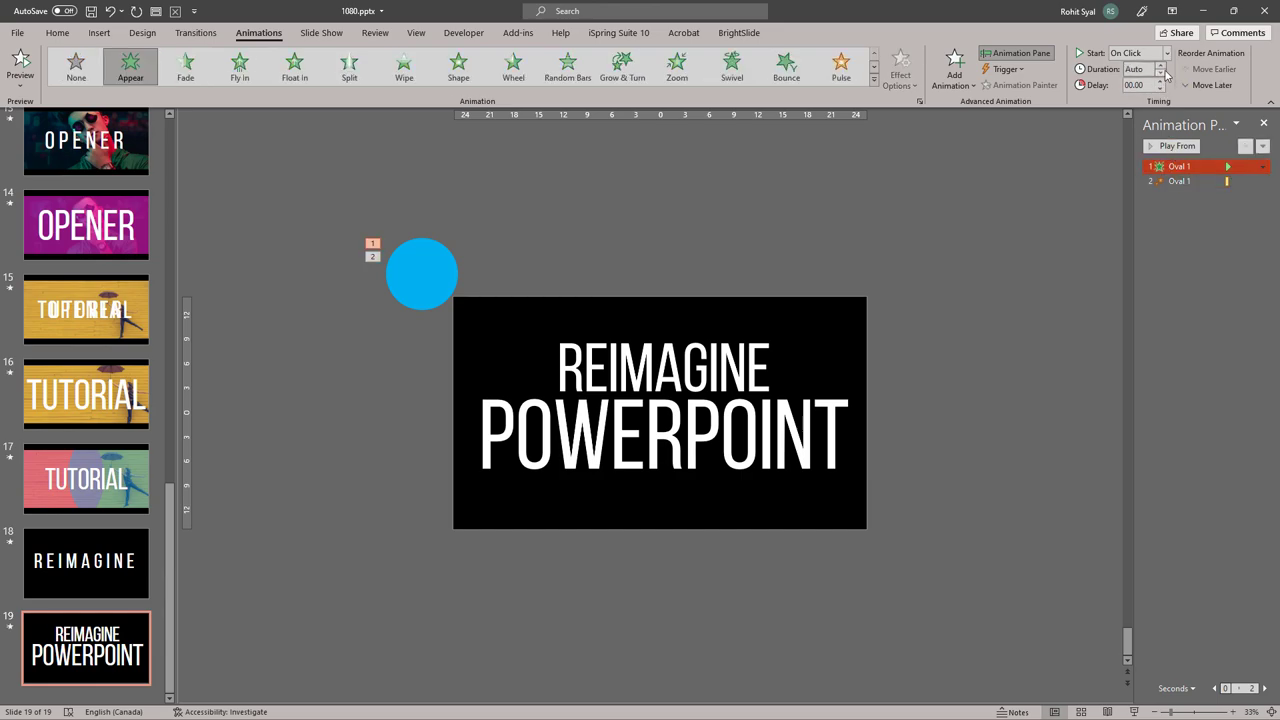
{"action": "left_click", "coordinate": [1178, 182], "text": "ctrl"}
{"action": "right_click", "coordinate": [1178, 185]}
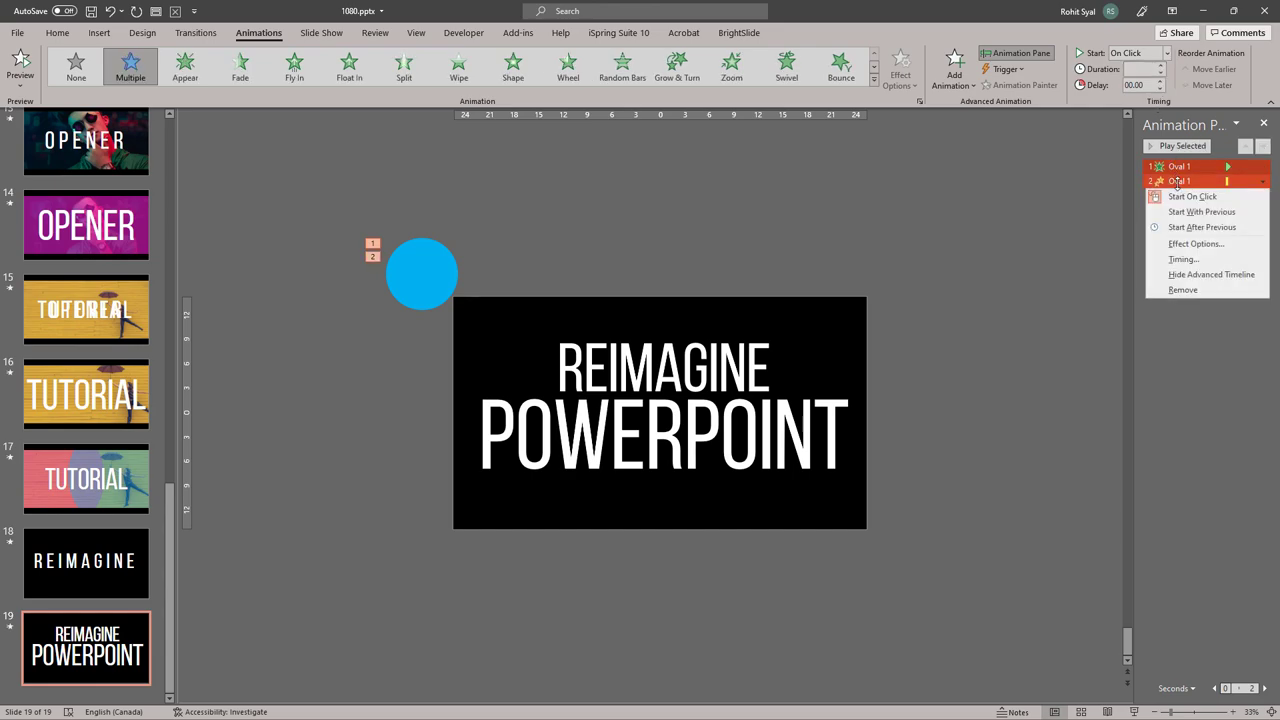
{"action": "left_click", "coordinate": [1185, 209]}
{"action": "left_click", "coordinate": [1039, 237]}
{"action": "left_click", "coordinate": [1152, 148]}
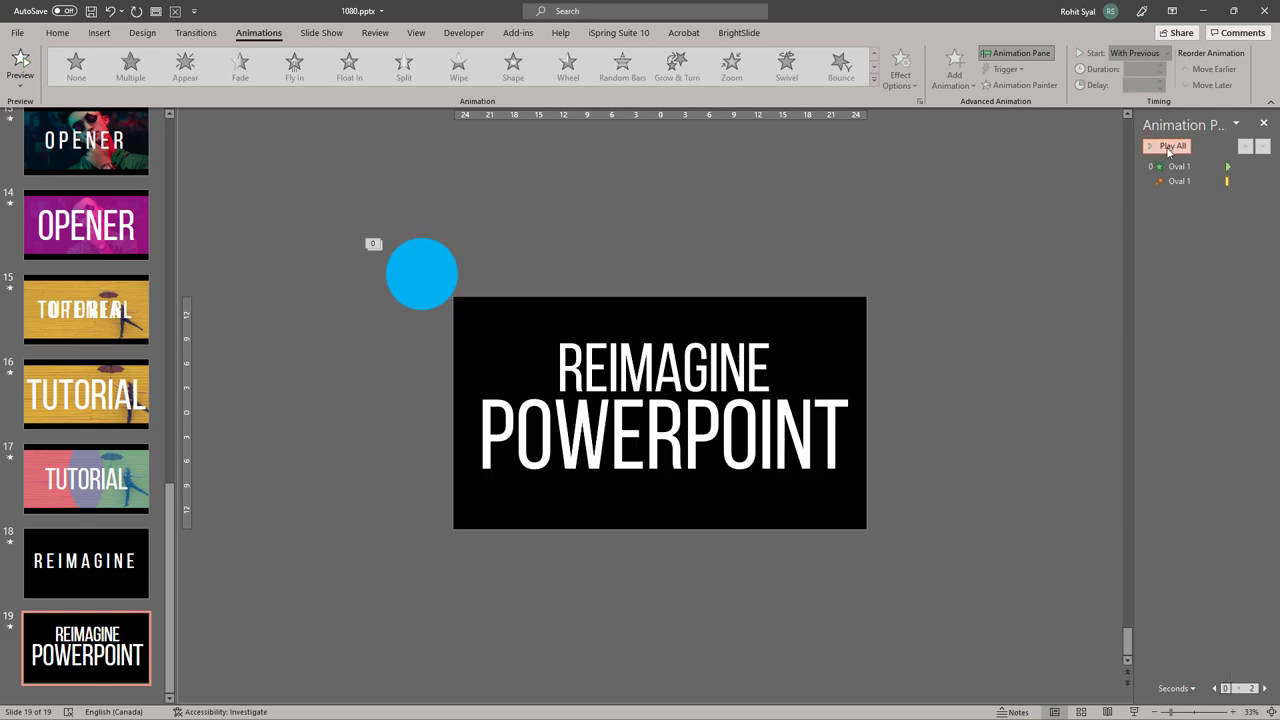
{"action": "left_click", "coordinate": [1168, 148]}
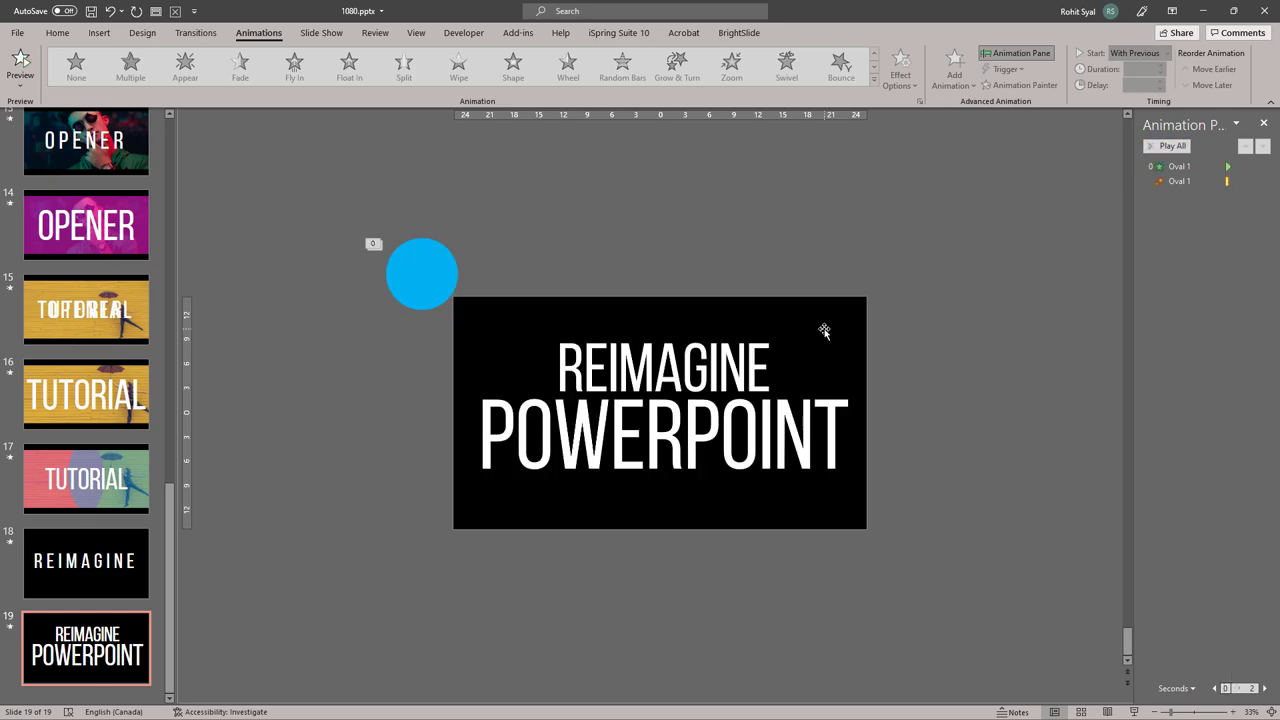
- Duplicate the animated light blue circle so that one copy sits outside each of slide 19's other three corners
{"action": "left_click", "coordinate": [430, 283]}
{"action": "left_click_drag", "start_coordinate": [430, 281], "coordinate": [893, 275]}
{"action": "key", "text": "ctrl+v"}
{"action": "left_click_drag", "start_coordinate": [431, 270], "coordinate": [432, 563]}
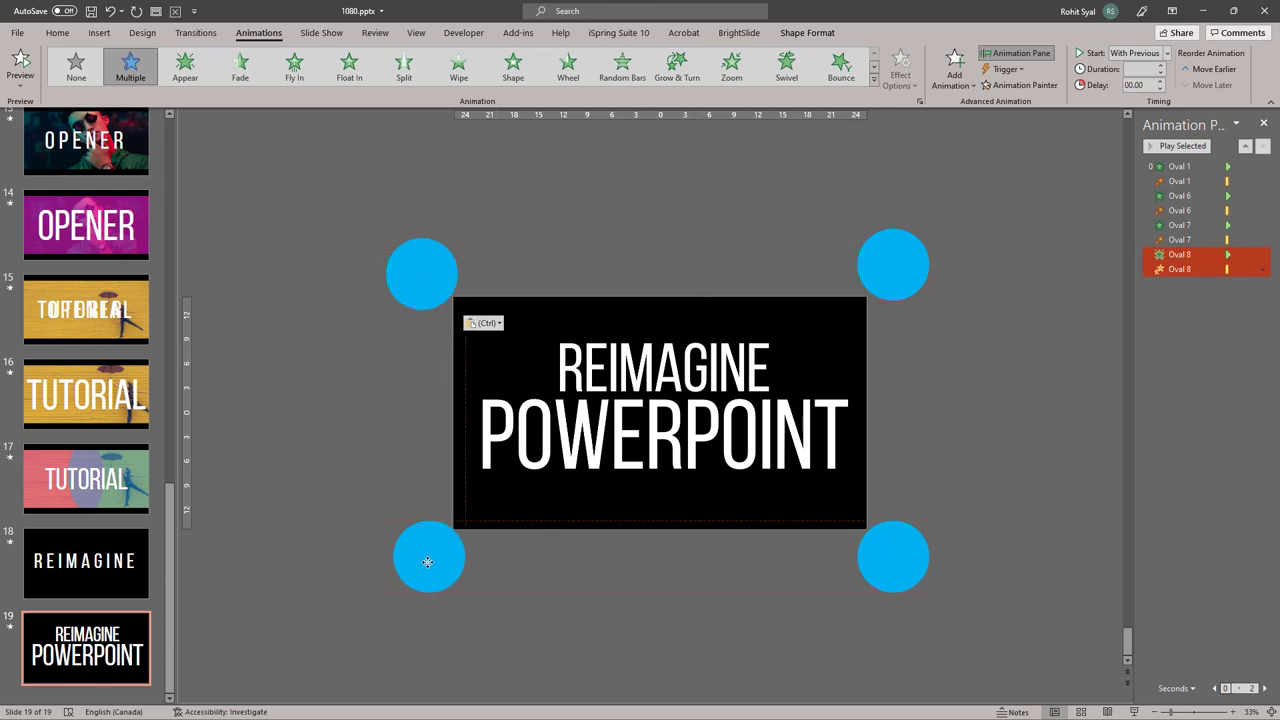
- Fill the upper-right circle with golden yellow, the lower-right one with light green and the lower-left one with magenta
{"action": "left_click", "coordinate": [885, 266]}
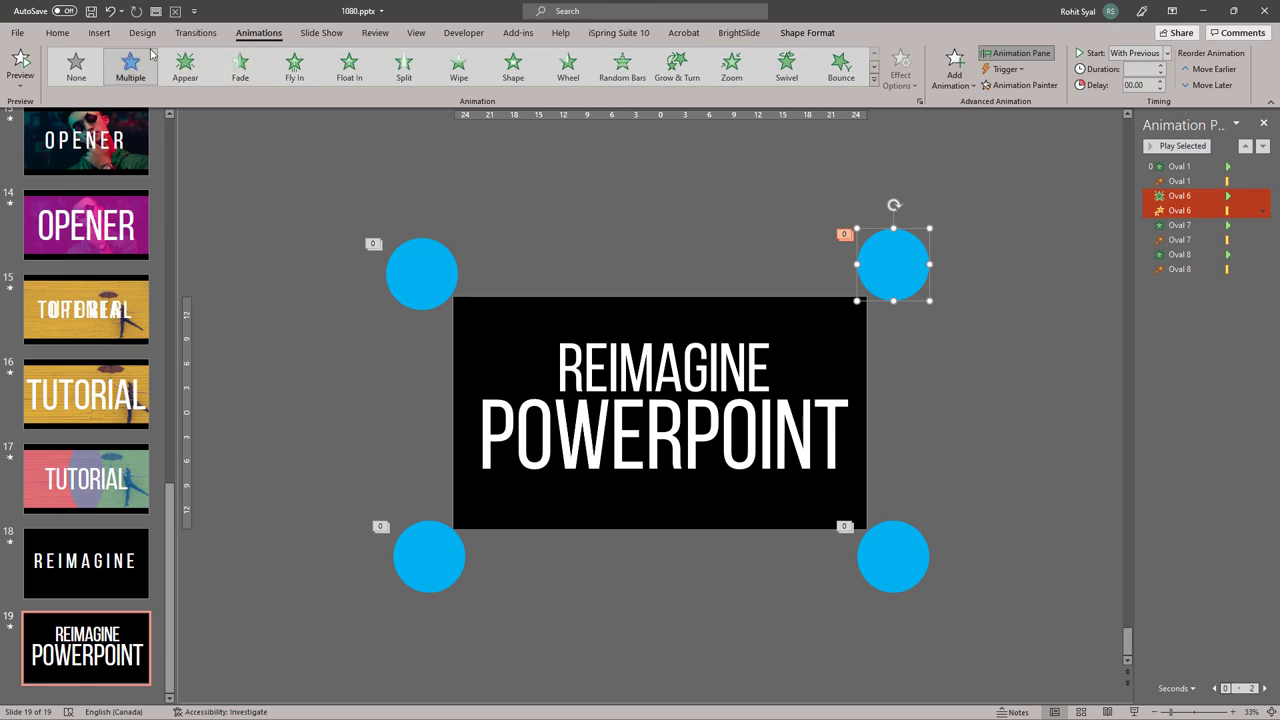
{"action": "left_click", "coordinate": [57, 32]}
{"action": "left_click", "coordinate": [843, 52]}
{"action": "left_click", "coordinate": [843, 178]}
{"action": "left_click", "coordinate": [893, 557]}
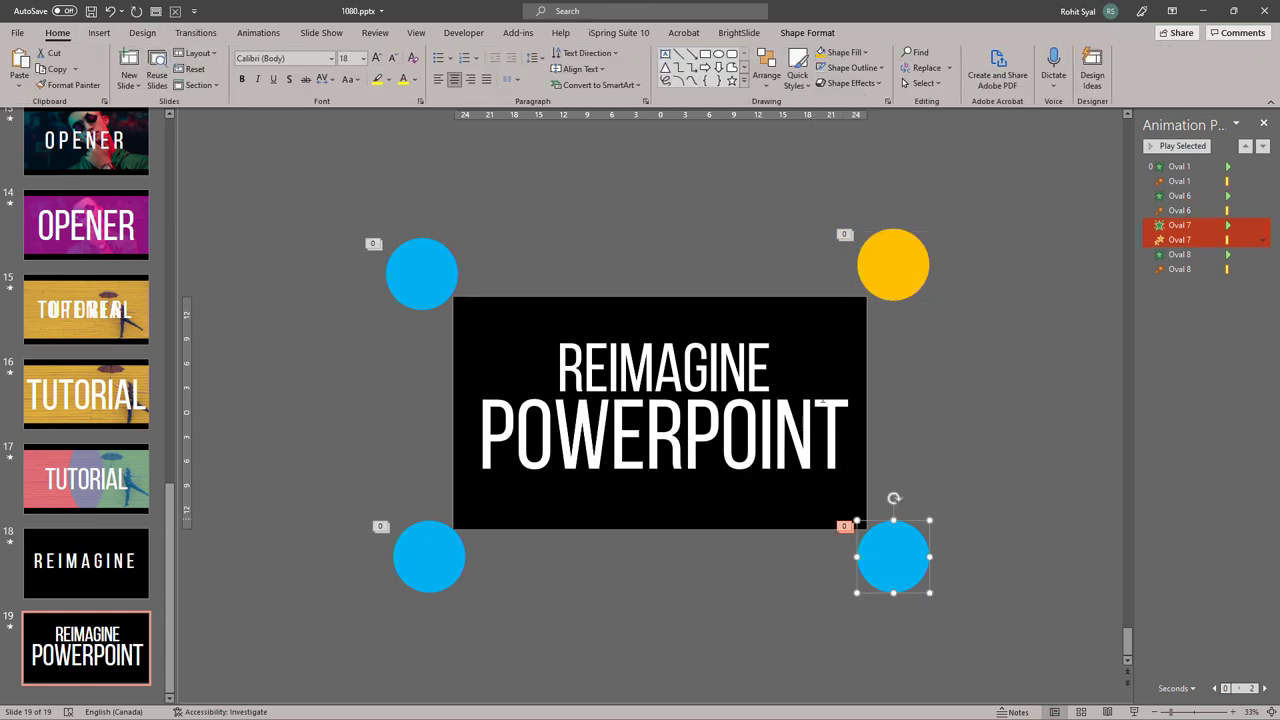
{"action": "left_click", "coordinate": [843, 52]}
{"action": "left_click", "coordinate": [866, 177]}
{"action": "left_click", "coordinate": [429, 557]}
{"action": "left_click", "coordinate": [843, 52]}
{"action": "left_click", "coordinate": [820, 214]}
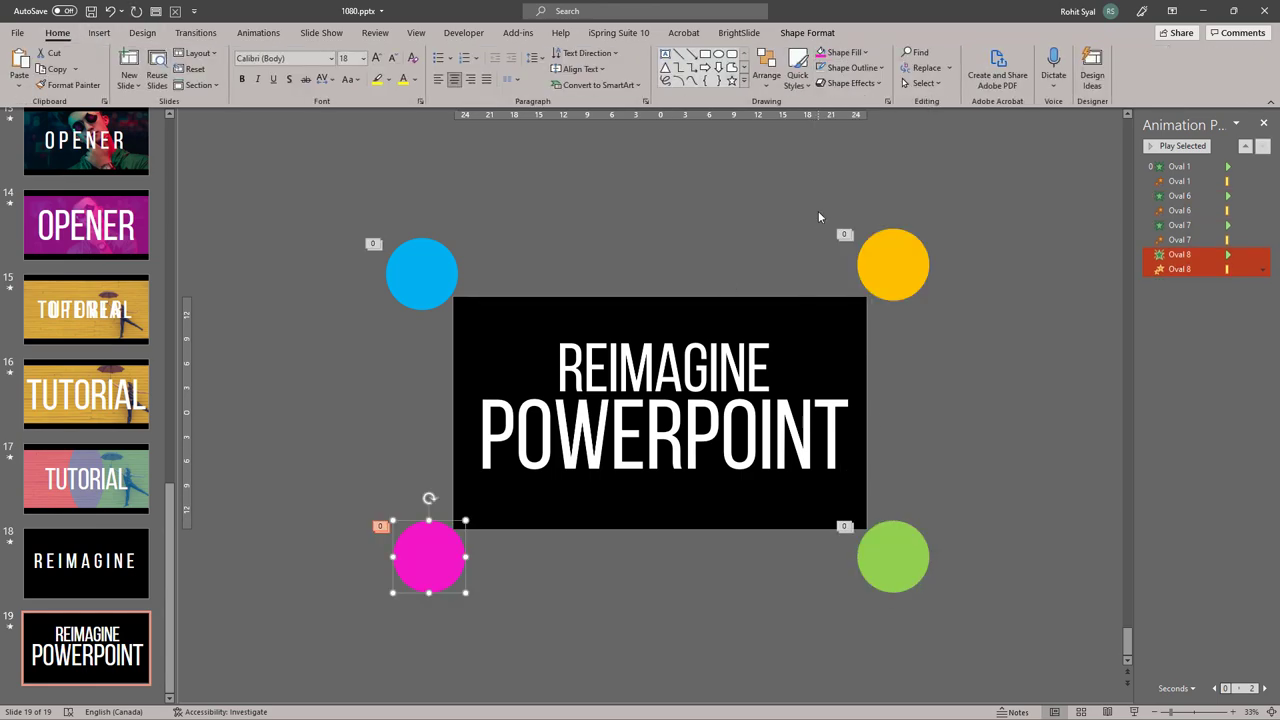
{"action": "left_click", "coordinate": [818, 211]}
- Bring the REIMAGINE and POWERPOINT titles on slide 19 to the front of the circles
{"action": "left_click_drag", "start_coordinate": [348, 302], "coordinate": [918, 497]}
{"action": "right_click", "coordinate": [785, 495]}
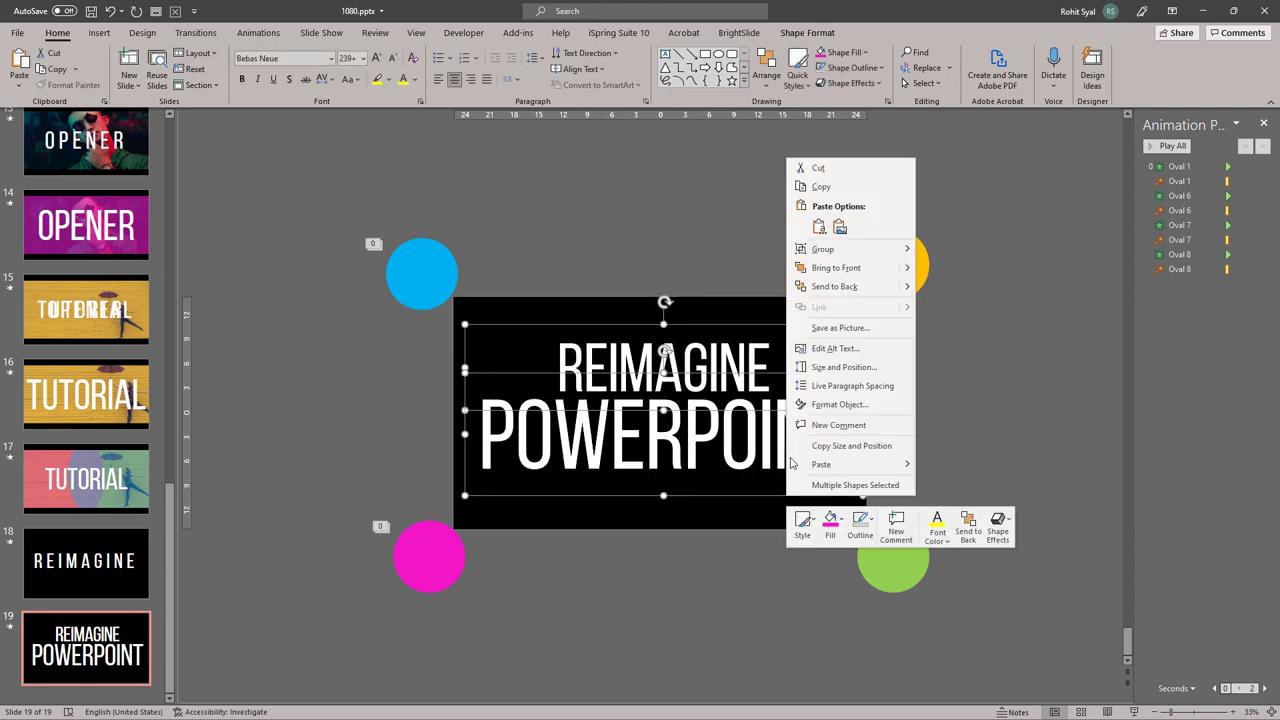
{"action": "left_click", "coordinate": [843, 275]}
{"action": "left_click", "coordinate": [986, 378]}
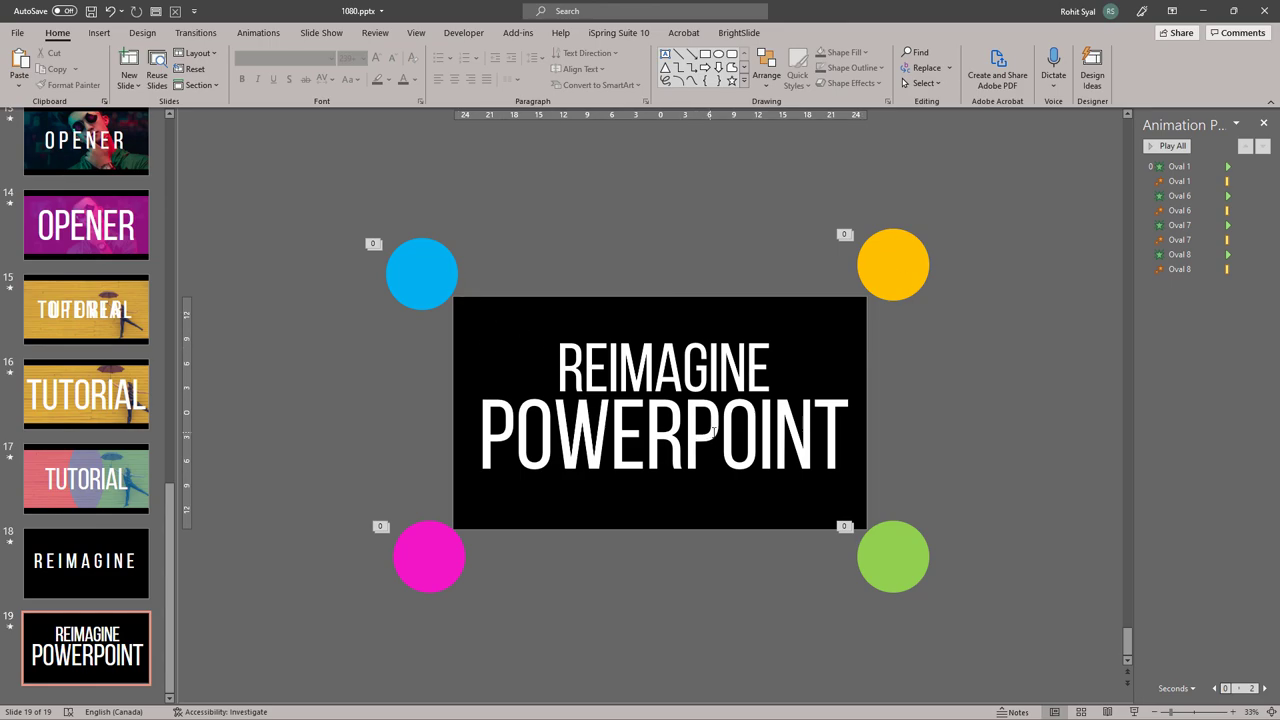
- Set the Appear animations of the yellow, green and magenta circles to start After Previous and play all of the slide's animations
{"action": "left_click", "coordinate": [1166, 199]}
{"action": "right_click", "coordinate": [1167, 200]}
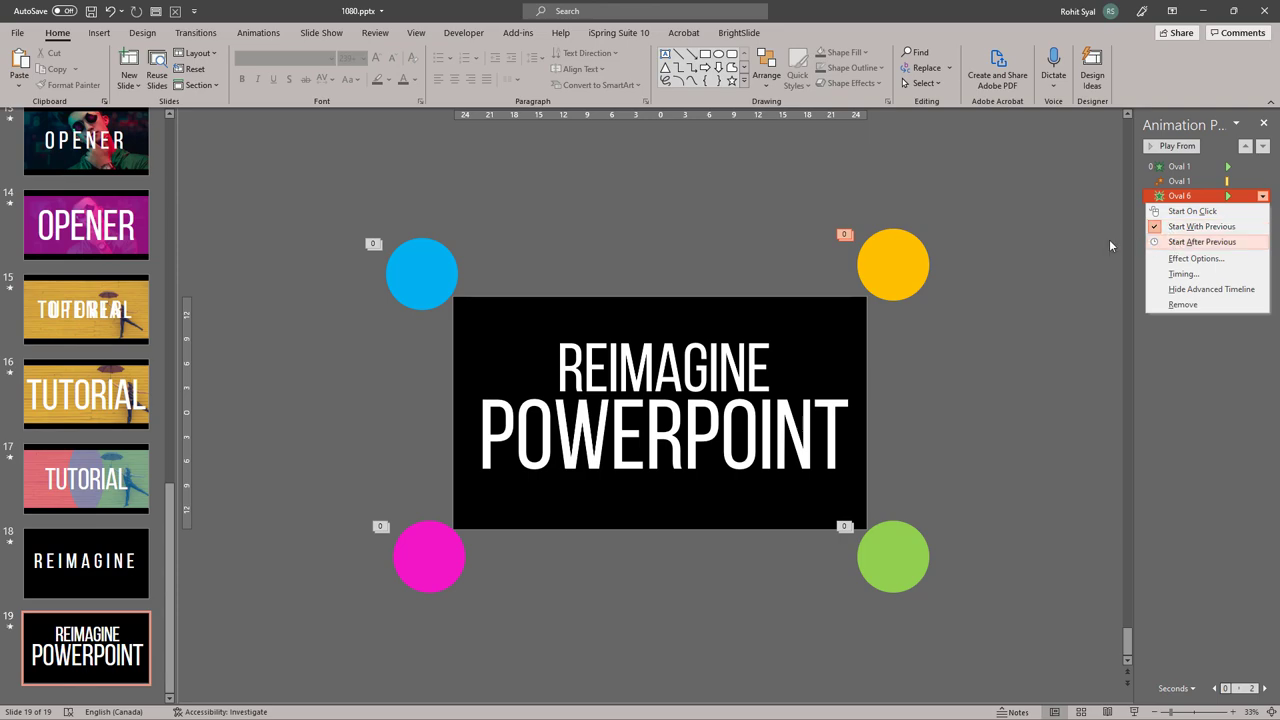
{"action": "left_click", "coordinate": [960, 252]}
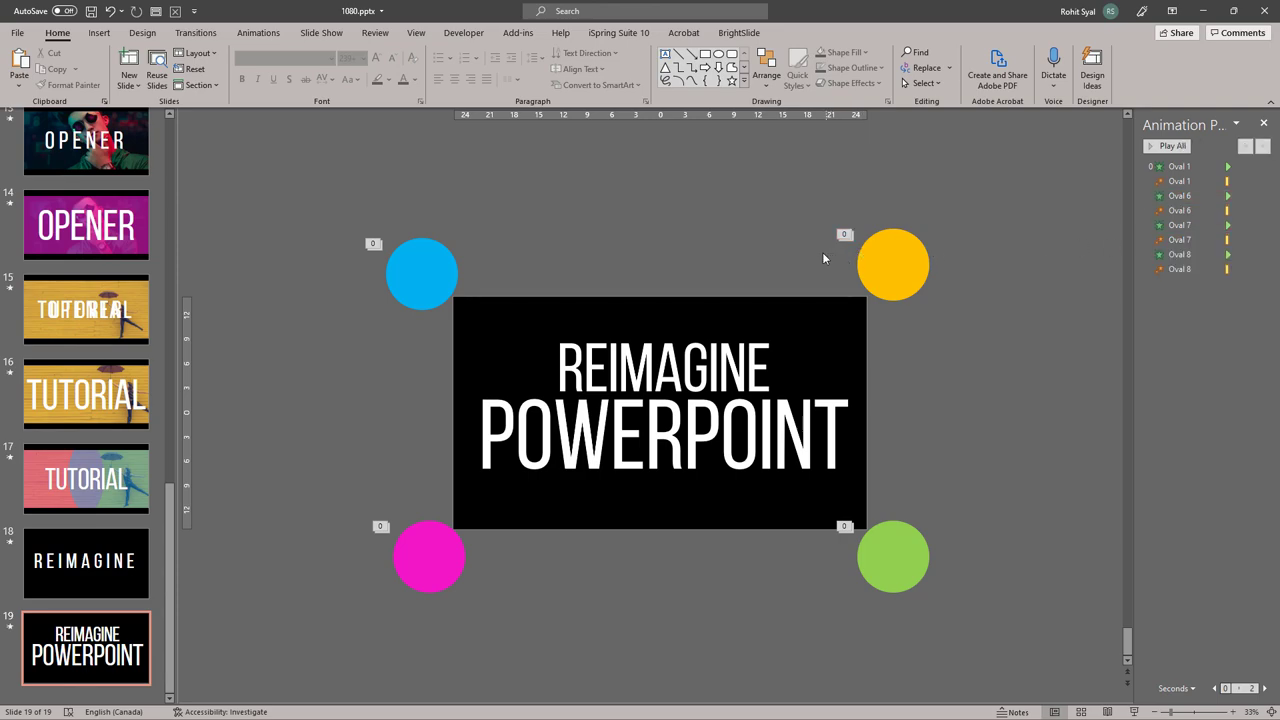
{"action": "right_click", "coordinate": [1170, 196]}
{"action": "left_click", "coordinate": [1198, 243]}
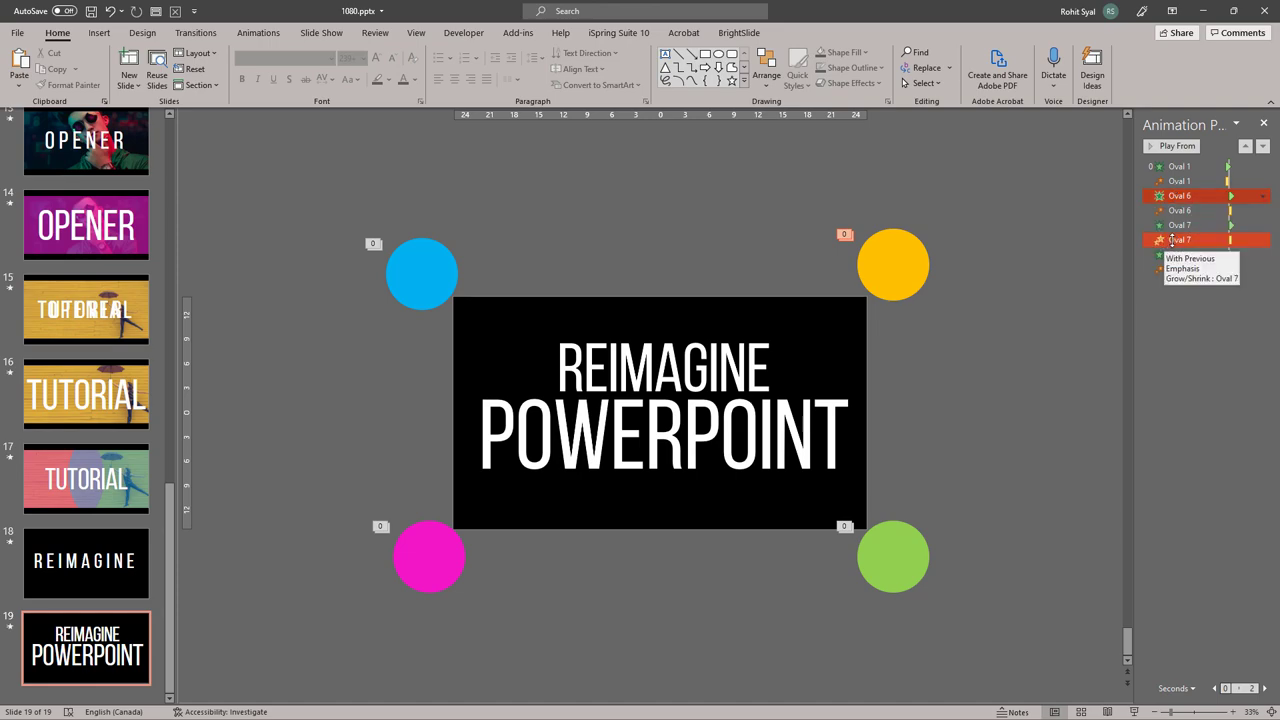
{"action": "right_click", "coordinate": [1180, 225]}
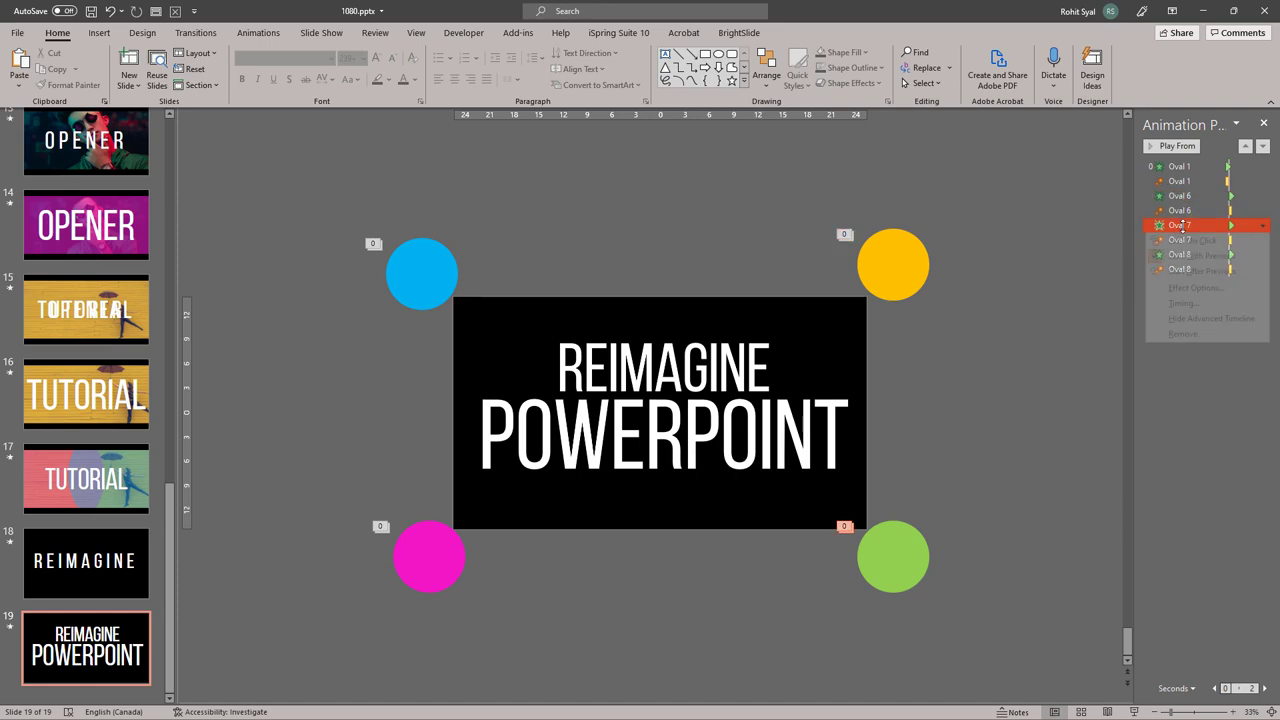
{"action": "left_click", "coordinate": [1187, 272]}
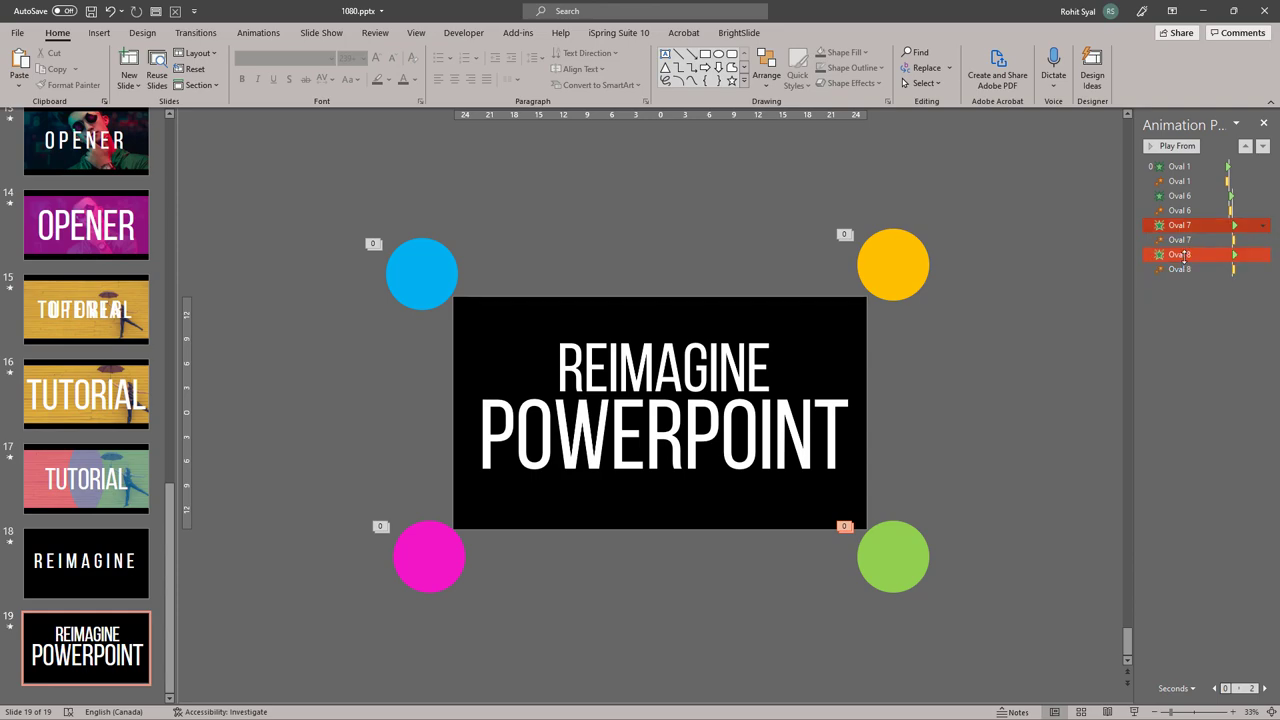
{"action": "left_click", "coordinate": [1180, 254]}
{"action": "right_click", "coordinate": [1180, 254]}
{"action": "left_click", "coordinate": [1201, 300]}
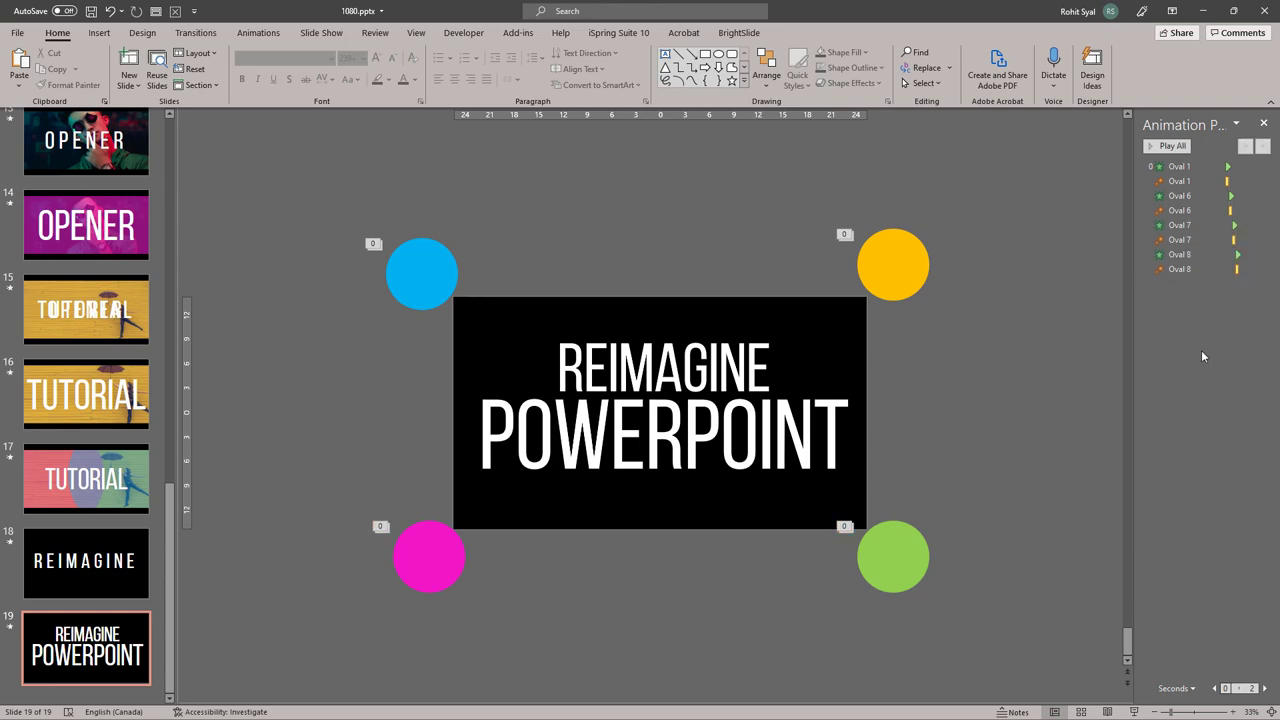
{"action": "left_click", "coordinate": [1166, 146]}
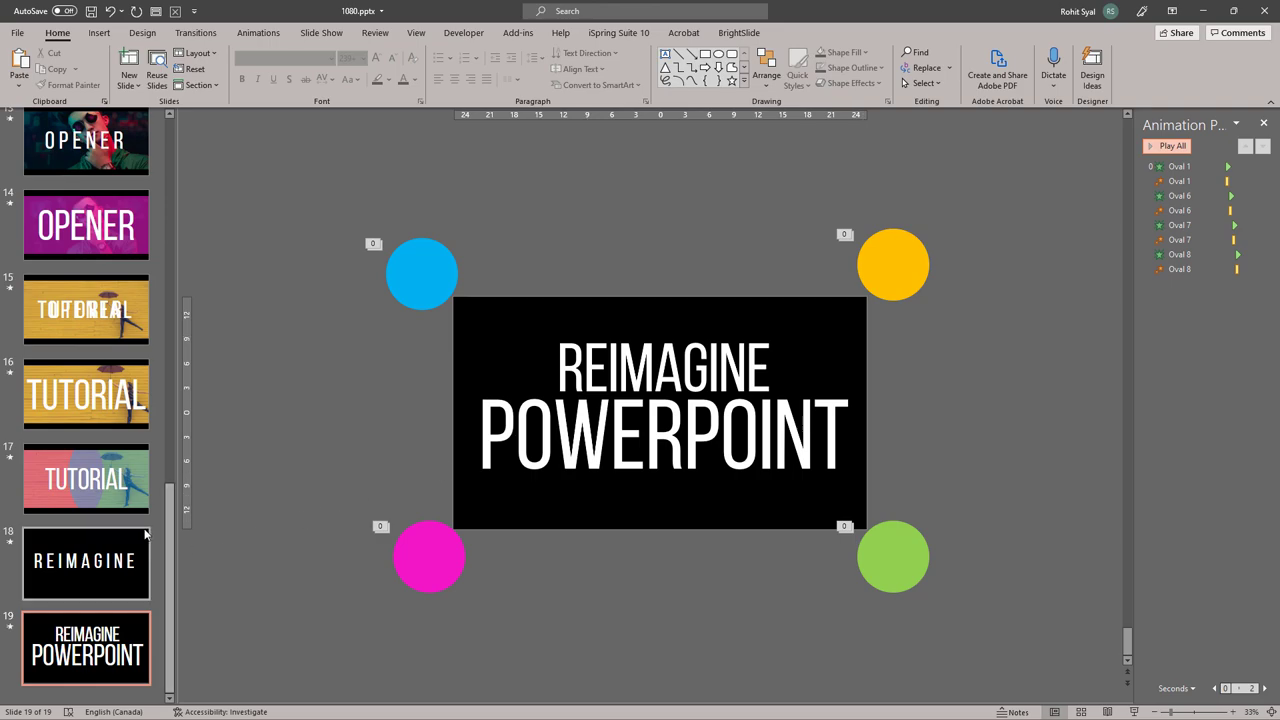
- Preview the slide show from slide 17 through the REIMAGINE POWERPOINT circle animations
{"action": "left_click", "coordinate": [104, 488]}
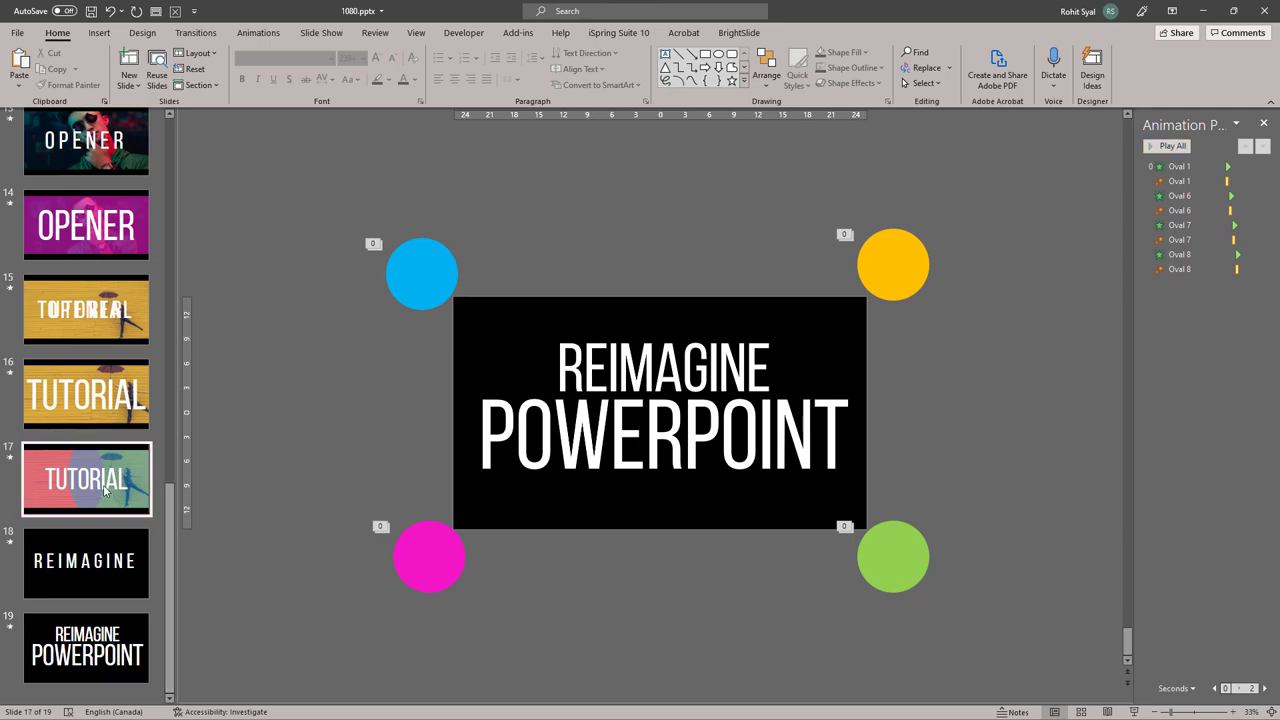
{"action": "left_click", "coordinate": [1134, 712]}
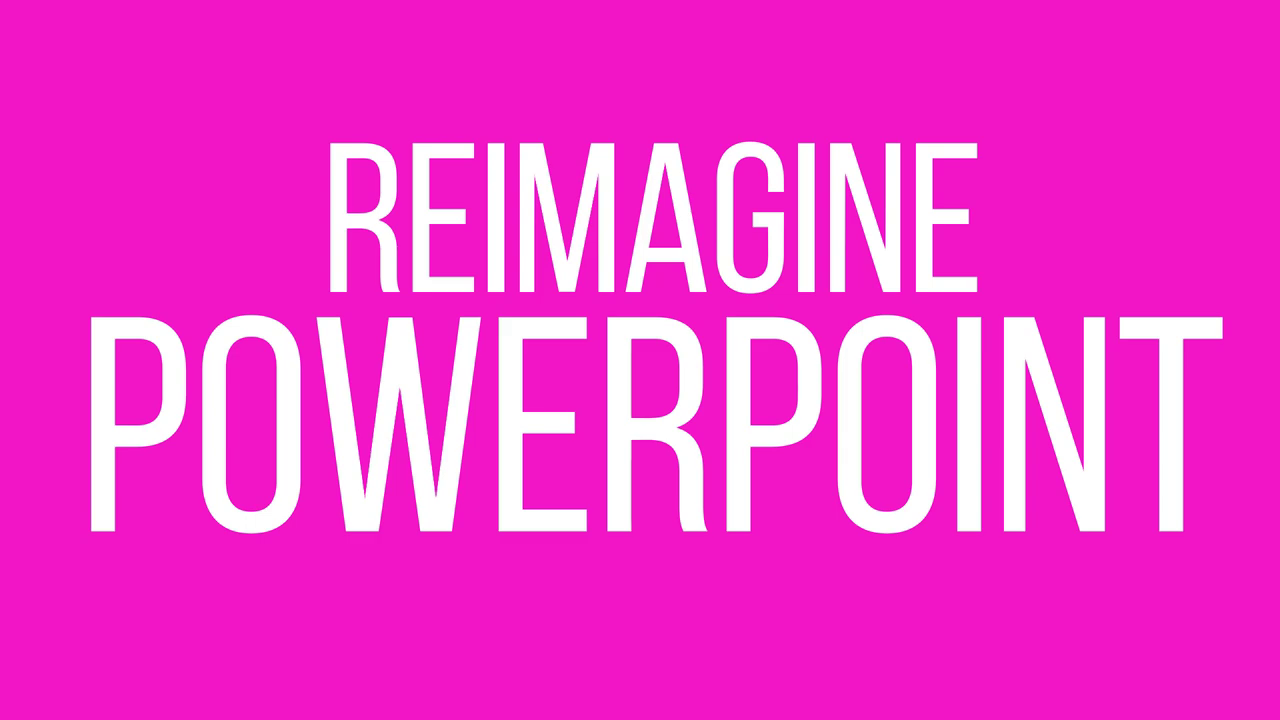
{"action": "key", "text": "Escape"}
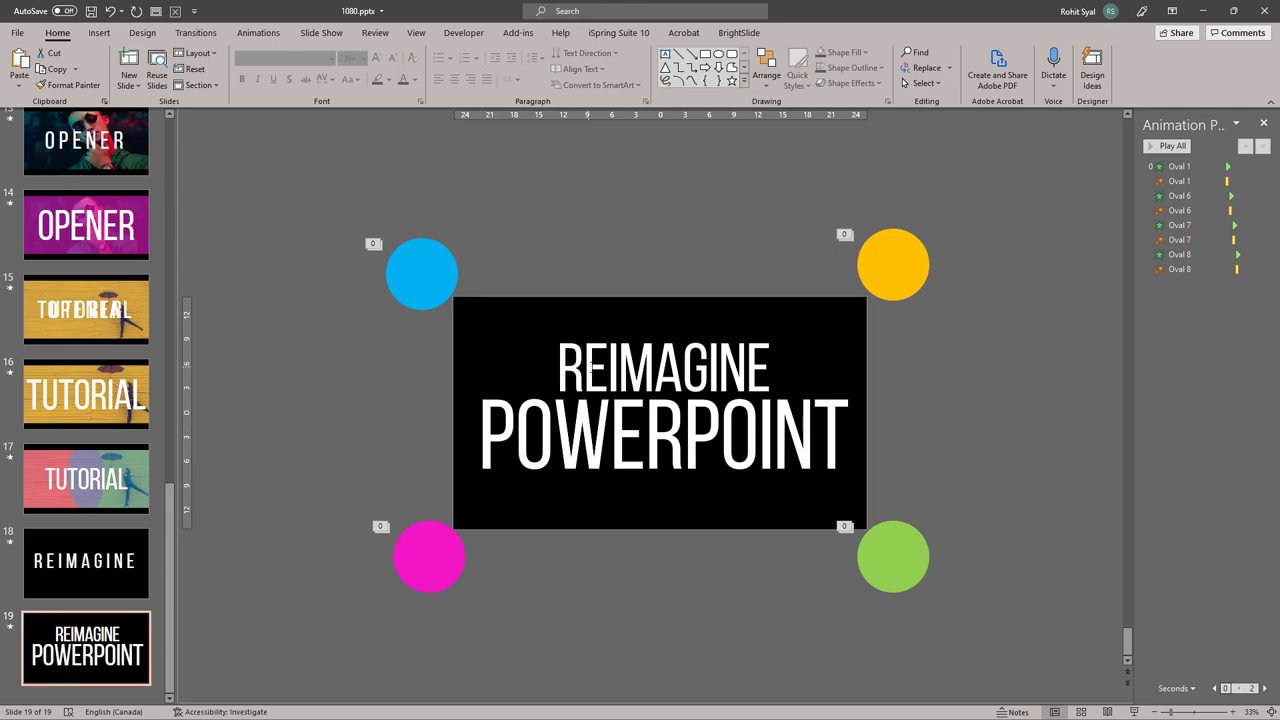
- Duplicate slide 19 and delete all four coloured circles from the copy
{"action": "right_click", "coordinate": [110, 645]}
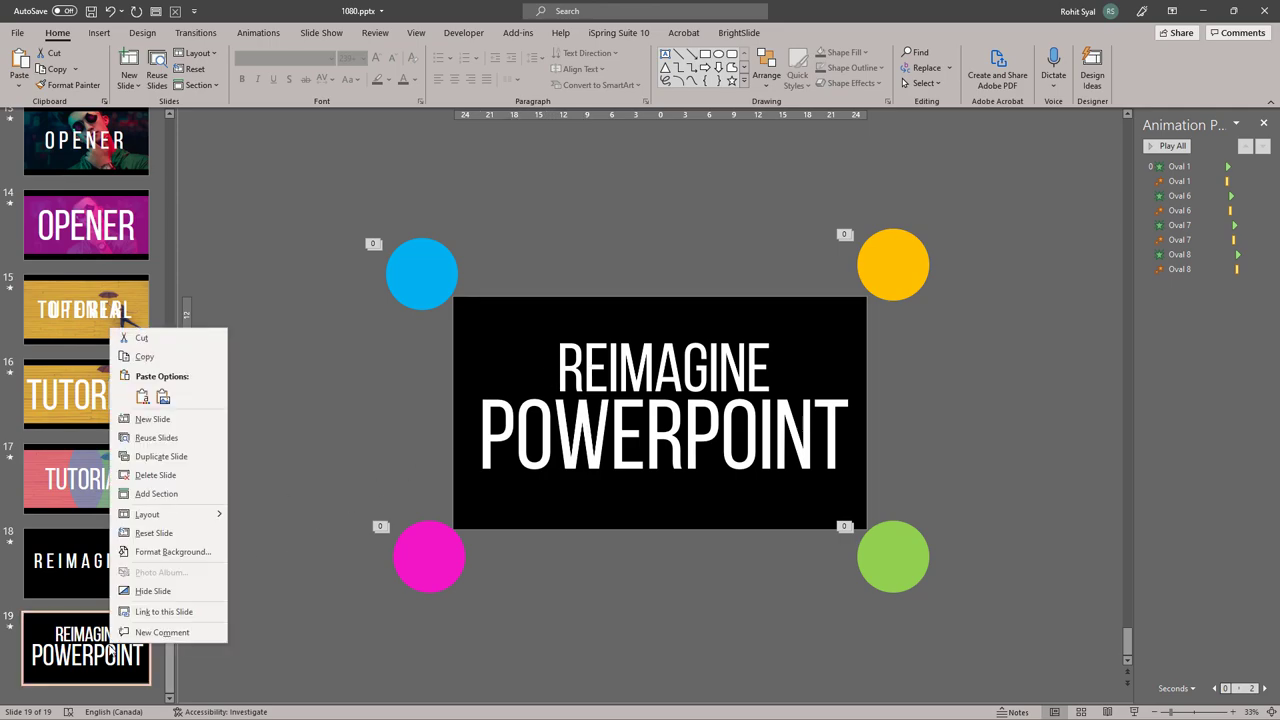
{"action": "left_click", "coordinate": [160, 456]}
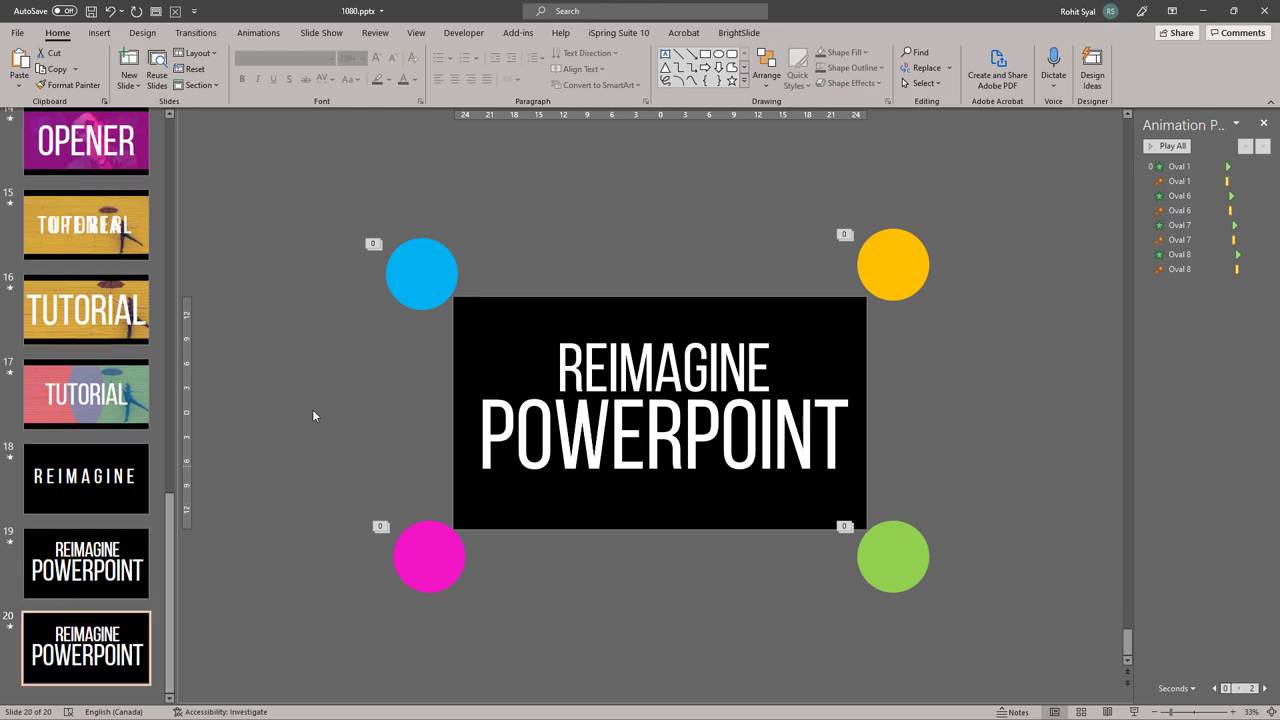
{"action": "left_click", "coordinate": [426, 284]}
{"action": "key", "text": "Delete"}
{"action": "left_click", "coordinate": [429, 556]}
{"action": "key", "text": "Delete"}
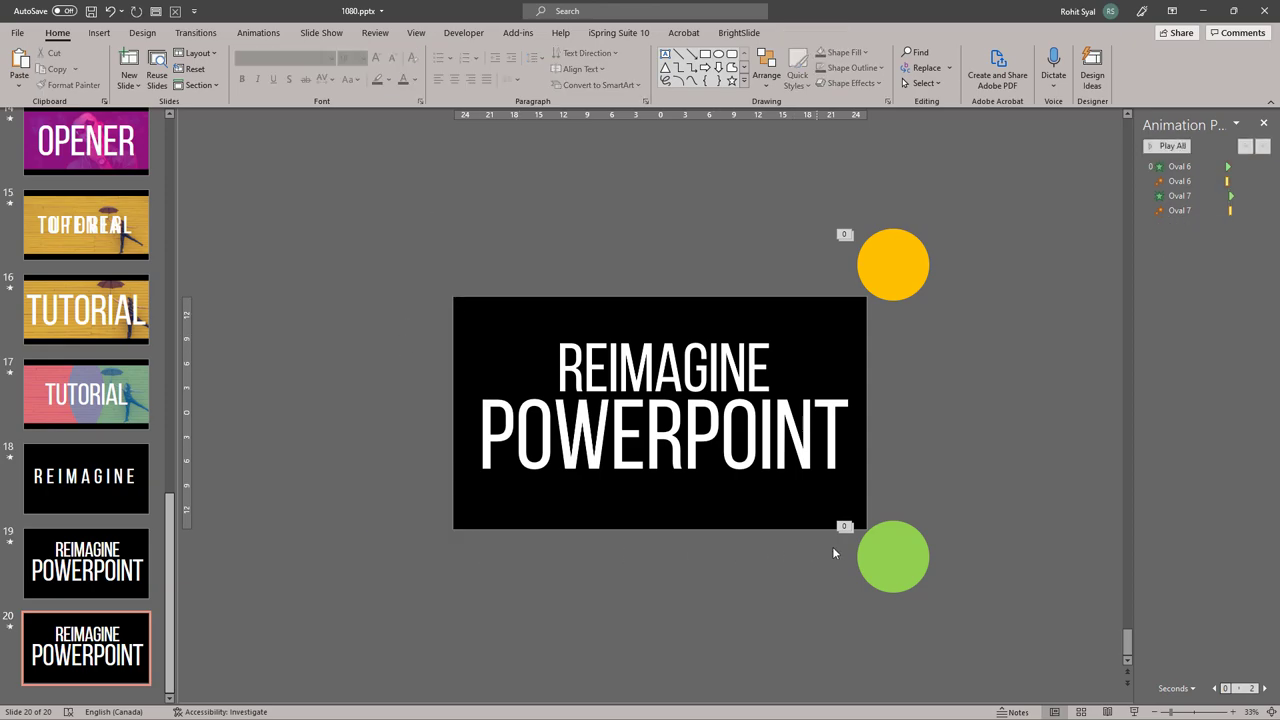
{"action": "left_click", "coordinate": [875, 550]}
{"action": "key", "text": "Delete"}
{"action": "left_click", "coordinate": [897, 270]}
{"action": "key", "text": "Delete"}
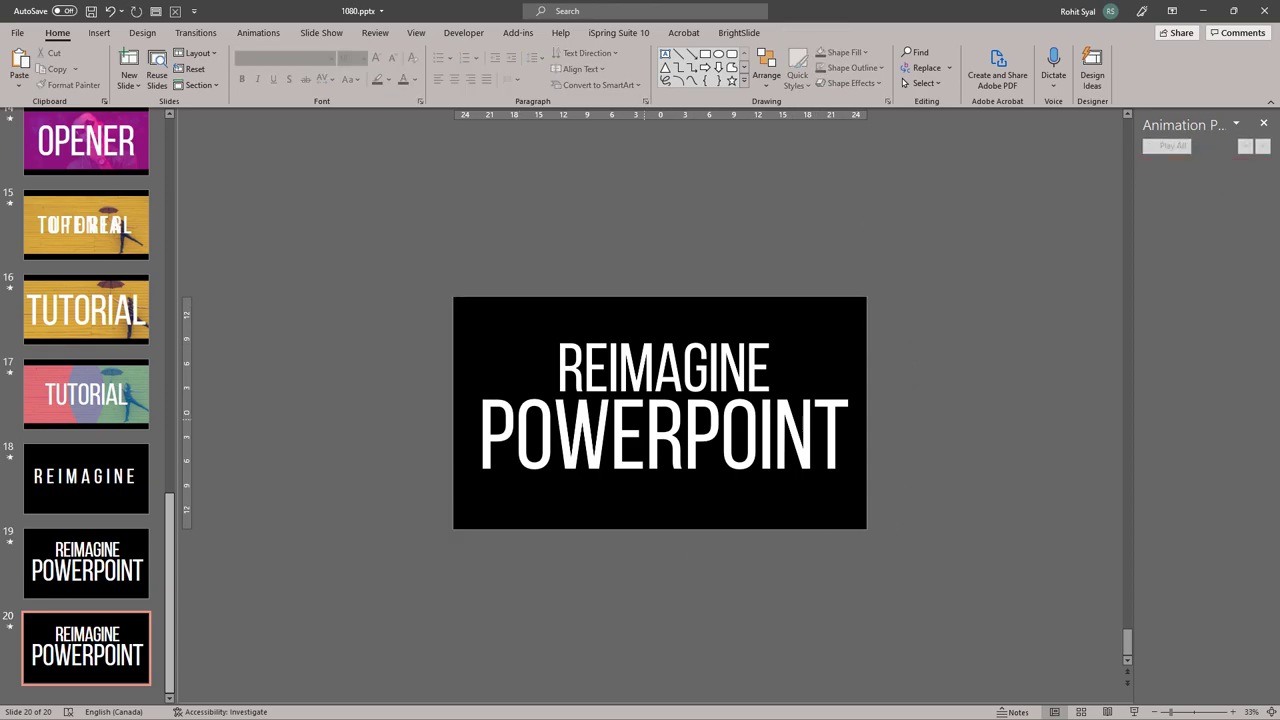
- Swap the two titles on slide 20 so that POWERPOINT sits above REIMAGINE
{"action": "left_click", "coordinate": [607, 367]}
{"action": "left_click_drag", "start_coordinate": [598, 410], "coordinate": [594, 563]}
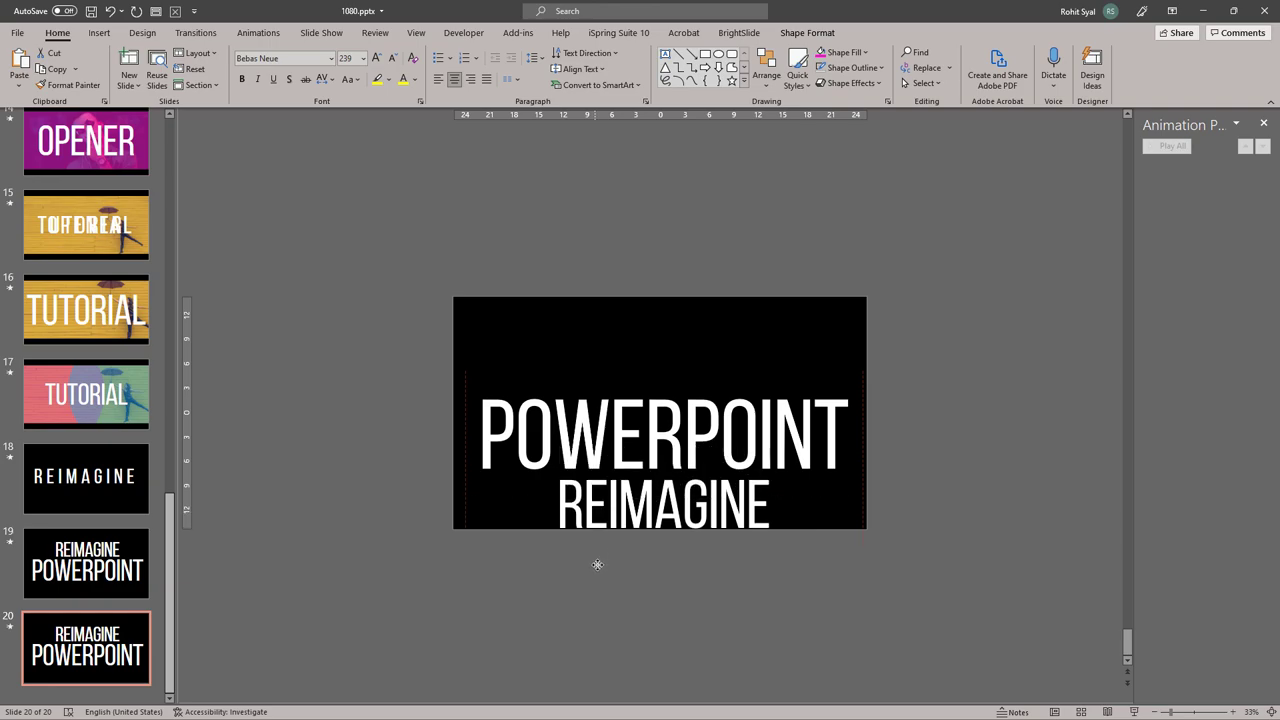
{"action": "left_click", "coordinate": [610, 435]}
{"action": "left_click_drag", "start_coordinate": [572, 496], "coordinate": [581, 438]}
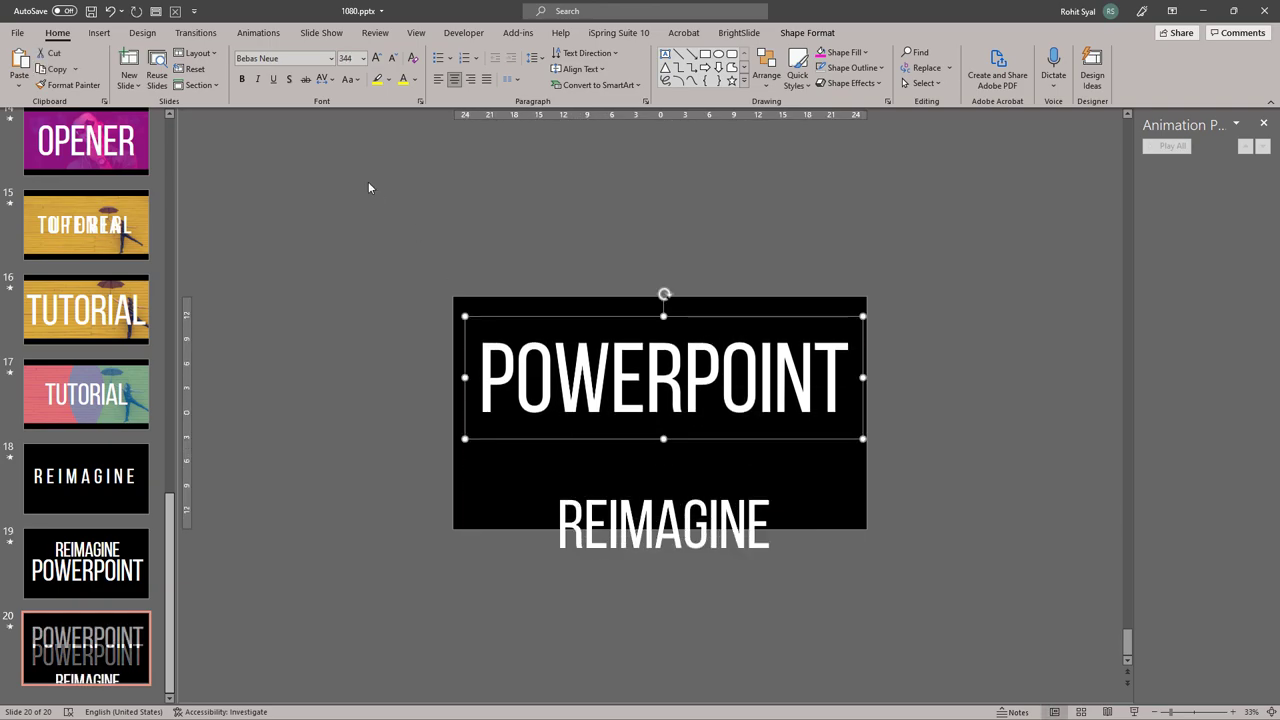
{"action": "left_click", "coordinate": [633, 570]}
{"action": "left_click_drag", "start_coordinate": [633, 570], "coordinate": [640, 503]}
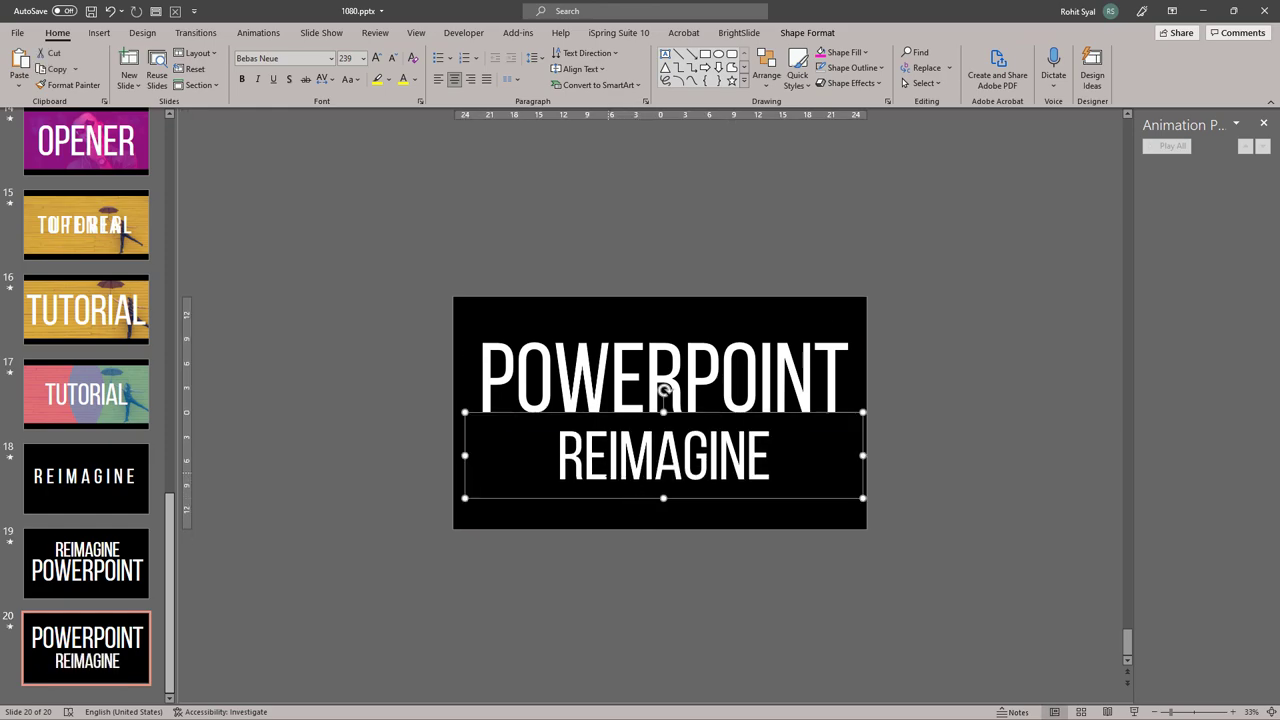
- Reduce the POWERPOINT title's font size to 239 to match REIMAGINE
{"action": "left_click", "coordinate": [544, 373]}
{"action": "left_click", "coordinate": [394, 60]}
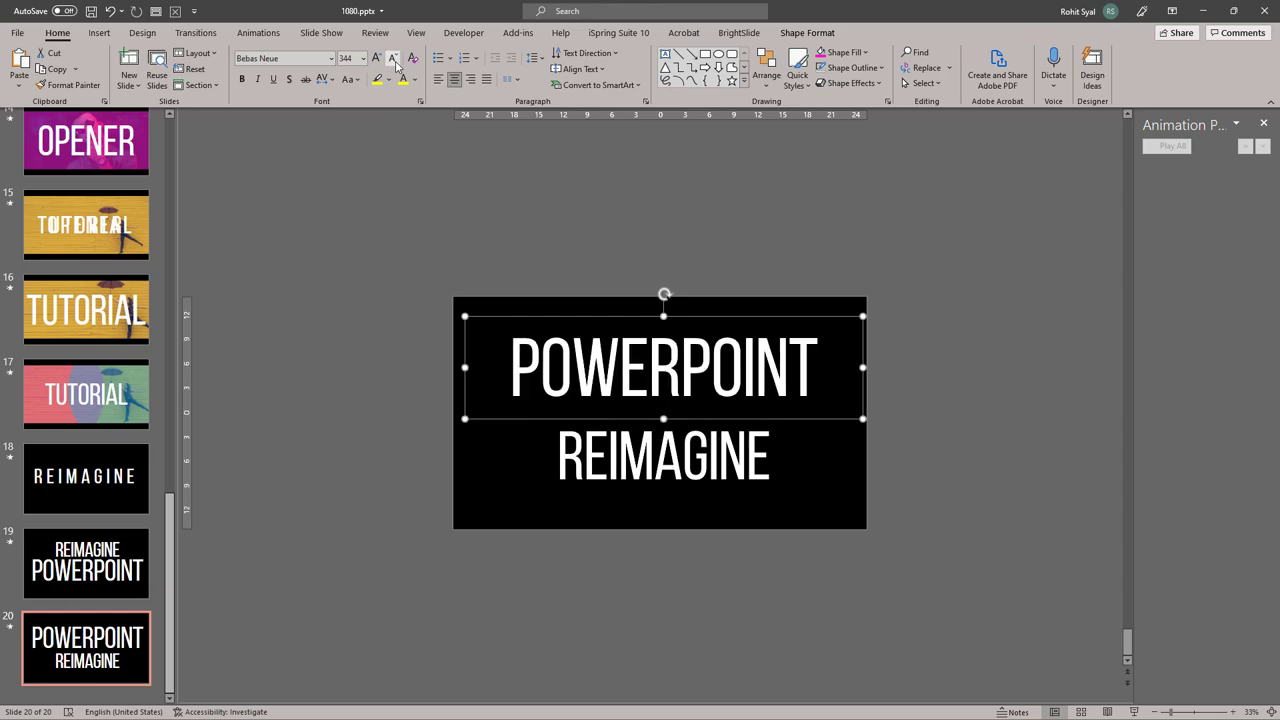
{"action": "left_click", "coordinate": [394, 60]}
- Expand the character spacing of both the POWERPOINT and REIMAGINE titles by 40 pt
{"action": "left_click", "coordinate": [565, 473], "text": "shift"}
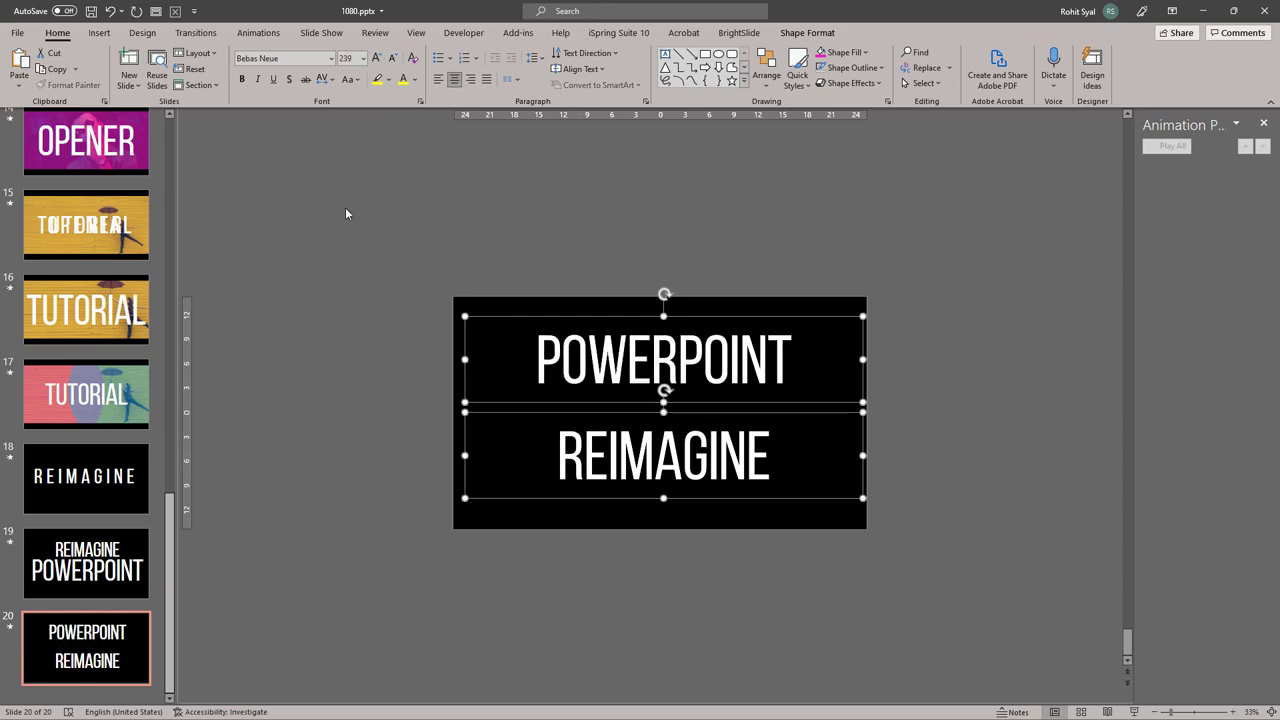
{"action": "left_click", "coordinate": [325, 79]}
{"action": "left_click", "coordinate": [345, 178]}
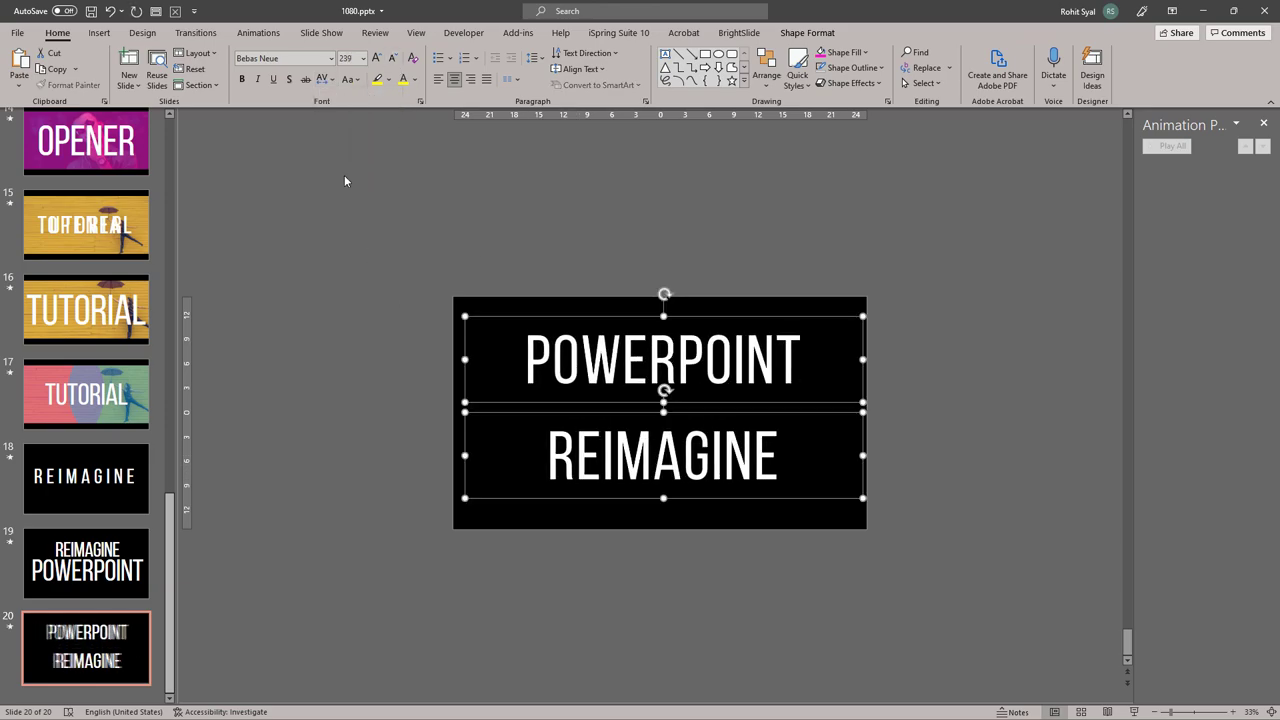
{"action": "left_click", "coordinate": [420, 106]}
{"action": "left_click", "coordinate": [539, 282]}
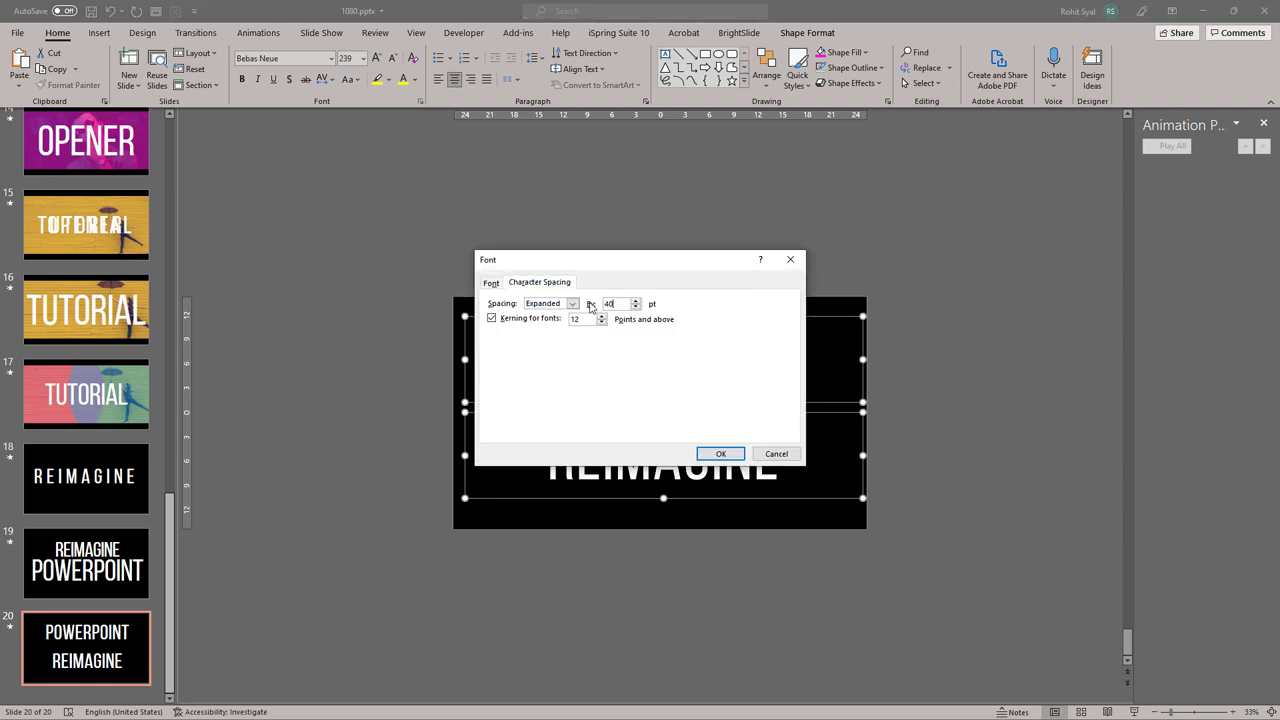
{"action": "left_click", "coordinate": [720, 453]}
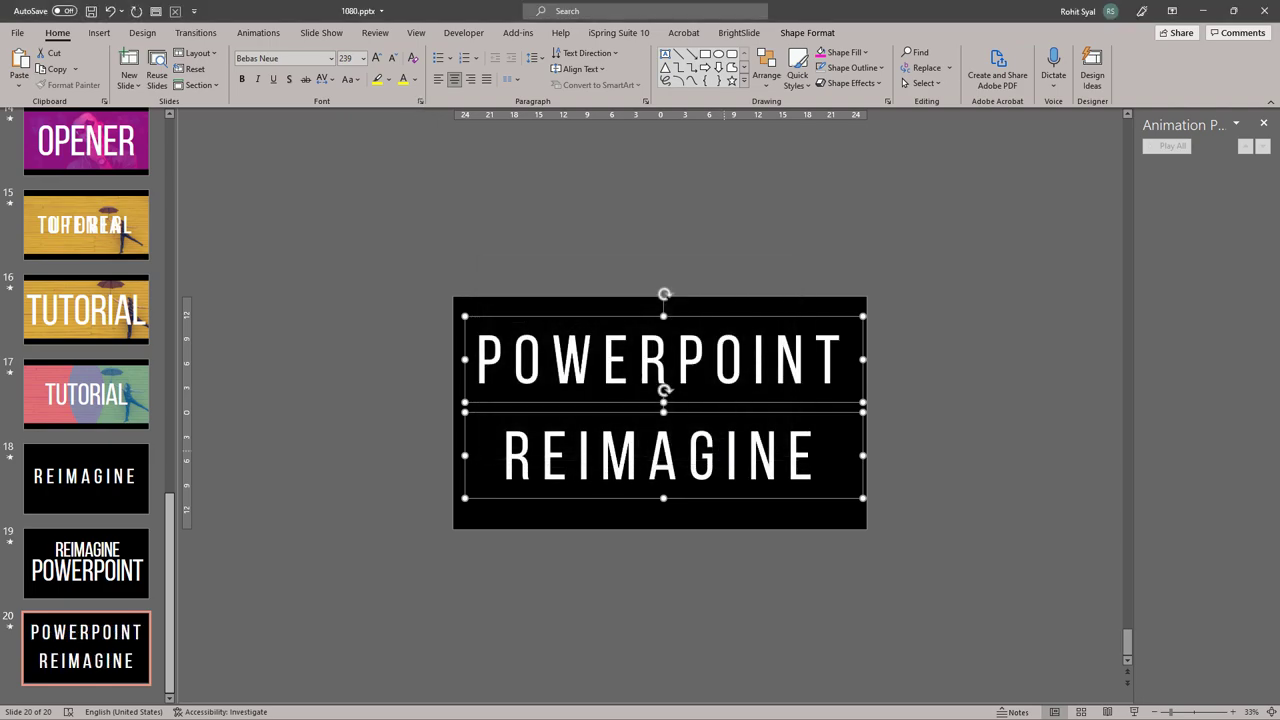
{"action": "left_click", "coordinate": [401, 427]}
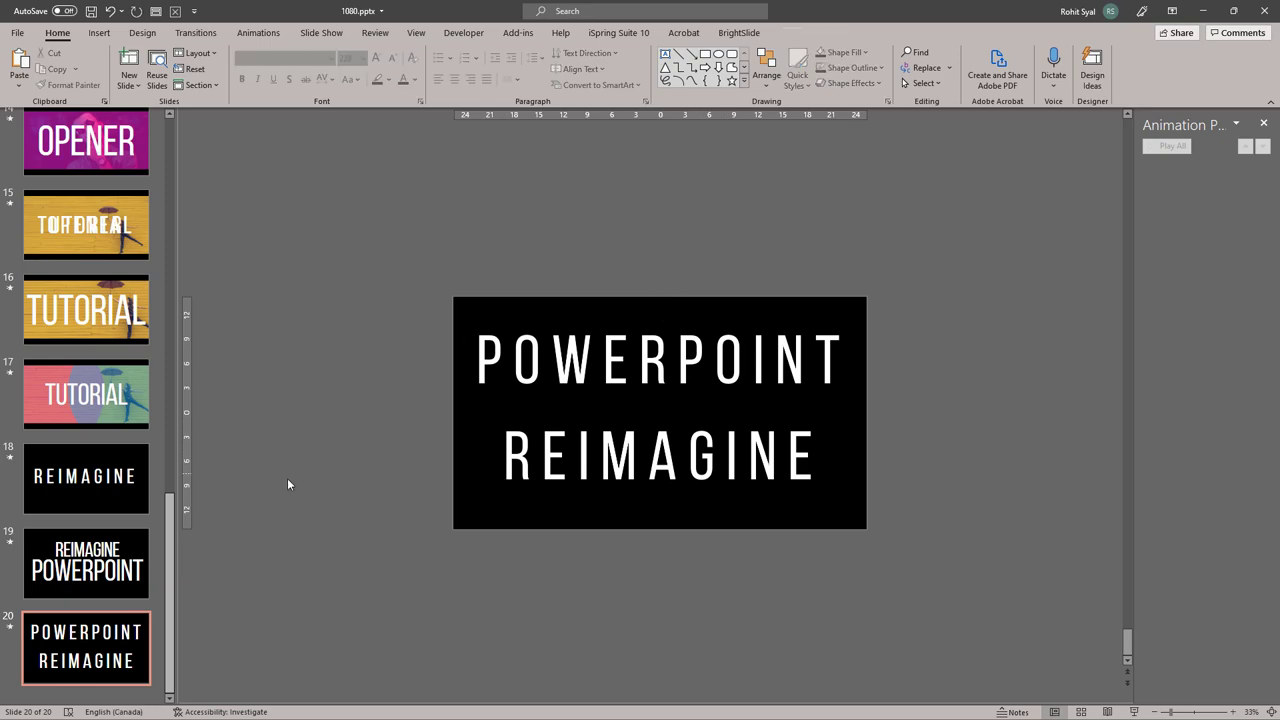
{"action": "key", "text": "Page_Up"}
{"action": "key", "text": "Page_Down"}
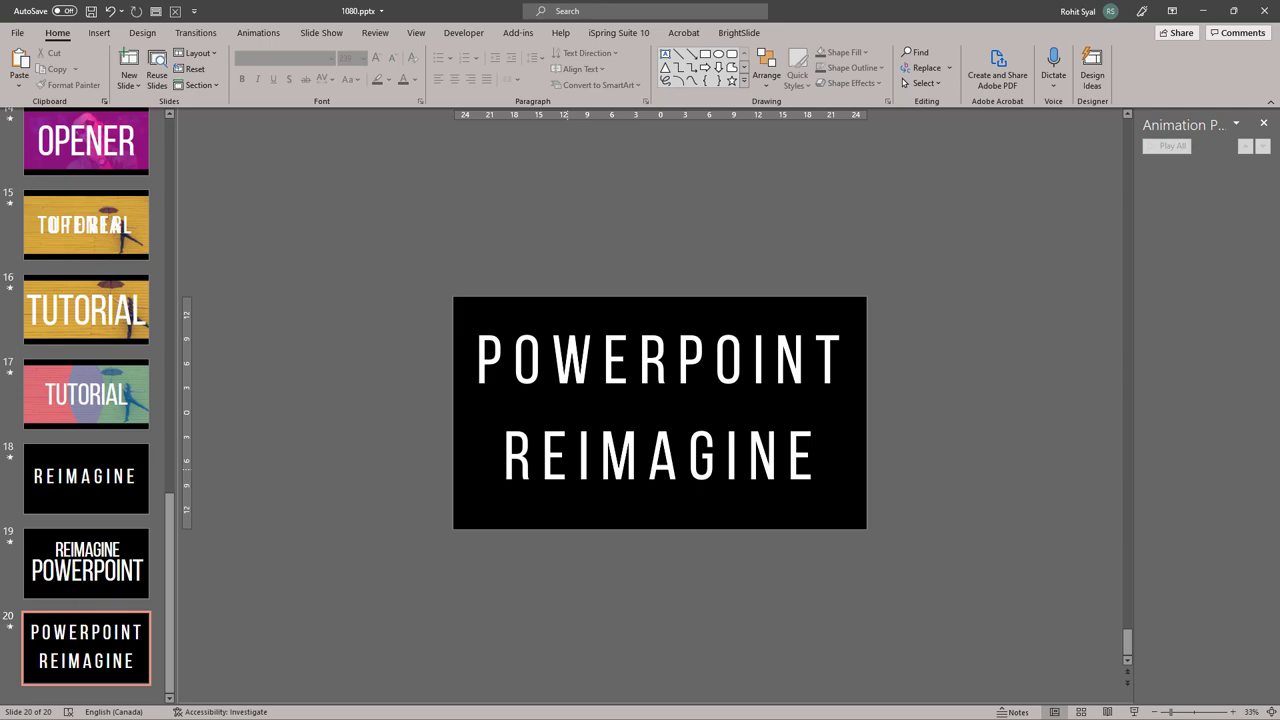
- Duplicate the REIMAGINE text box, change the copy's text to D, narrow it and place it directly after REIMAGINE
{"action": "left_click", "coordinate": [574, 469]}
{"action": "left_click", "coordinate": [586, 499]}
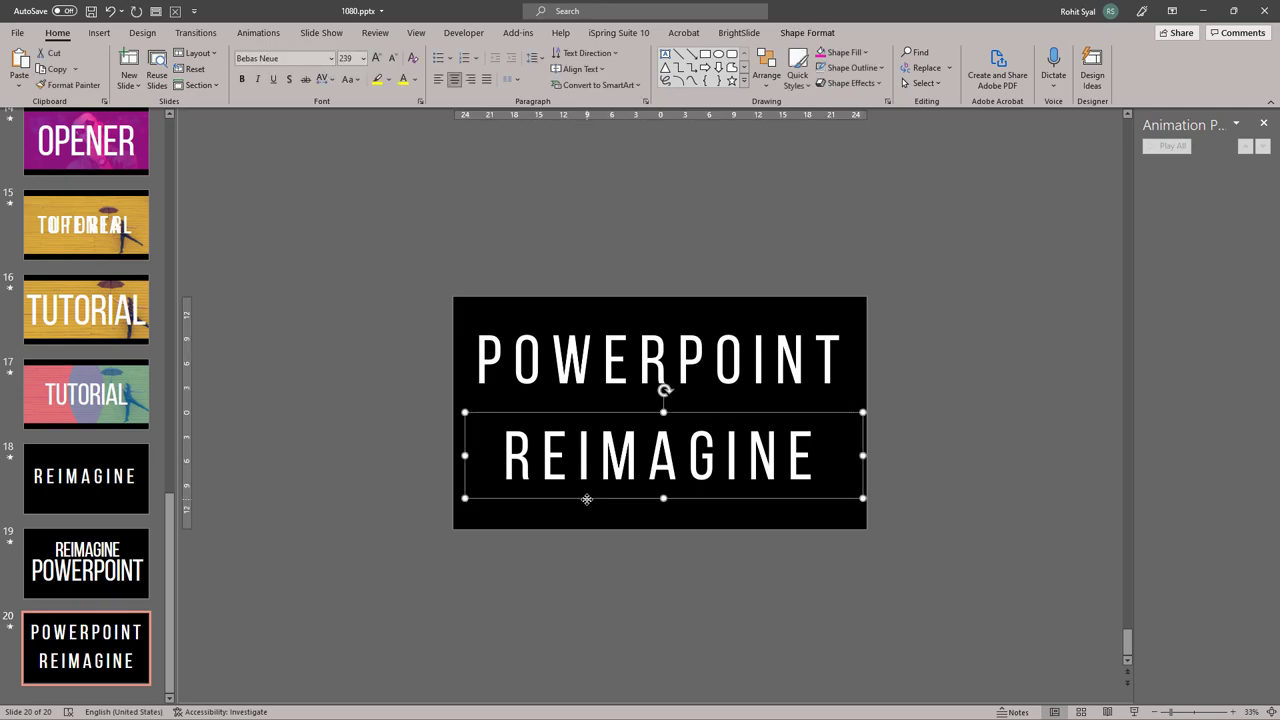
{"action": "left_click_drag", "start_coordinate": [587, 499], "coordinate": [701, 581]}
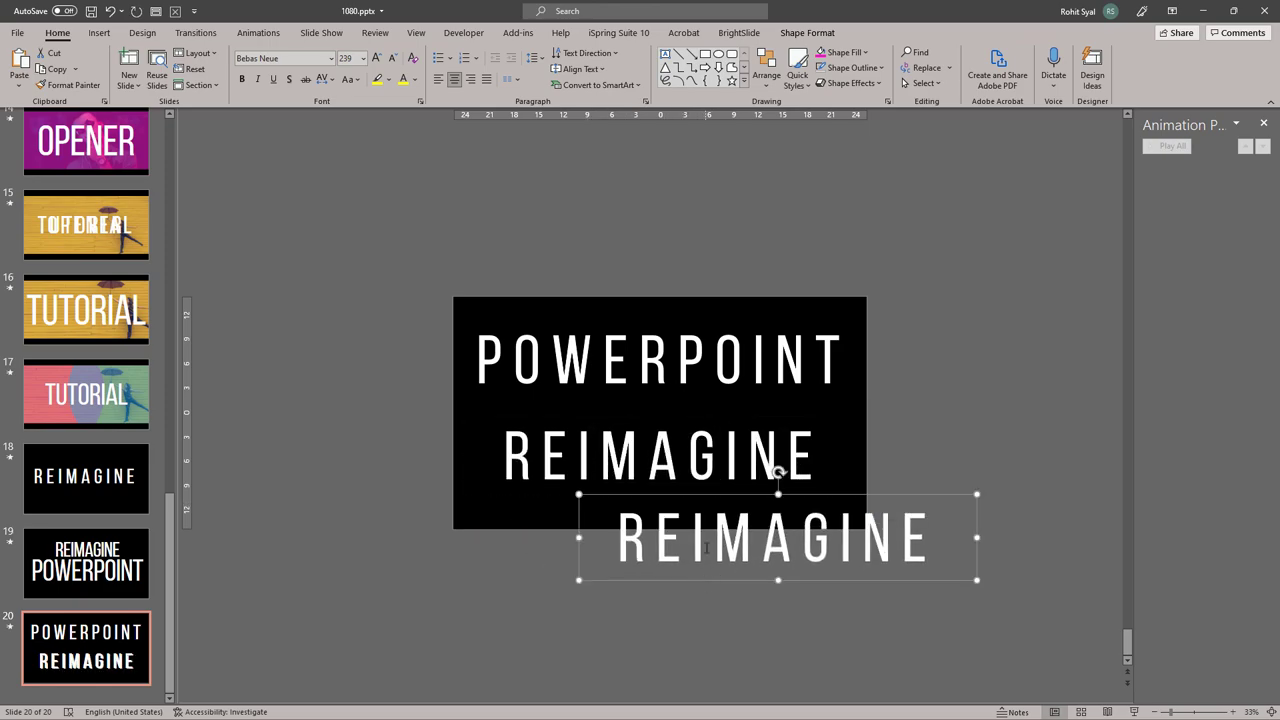
{"action": "double_click", "coordinate": [706, 547]}
{"action": "type", "text": "D"}
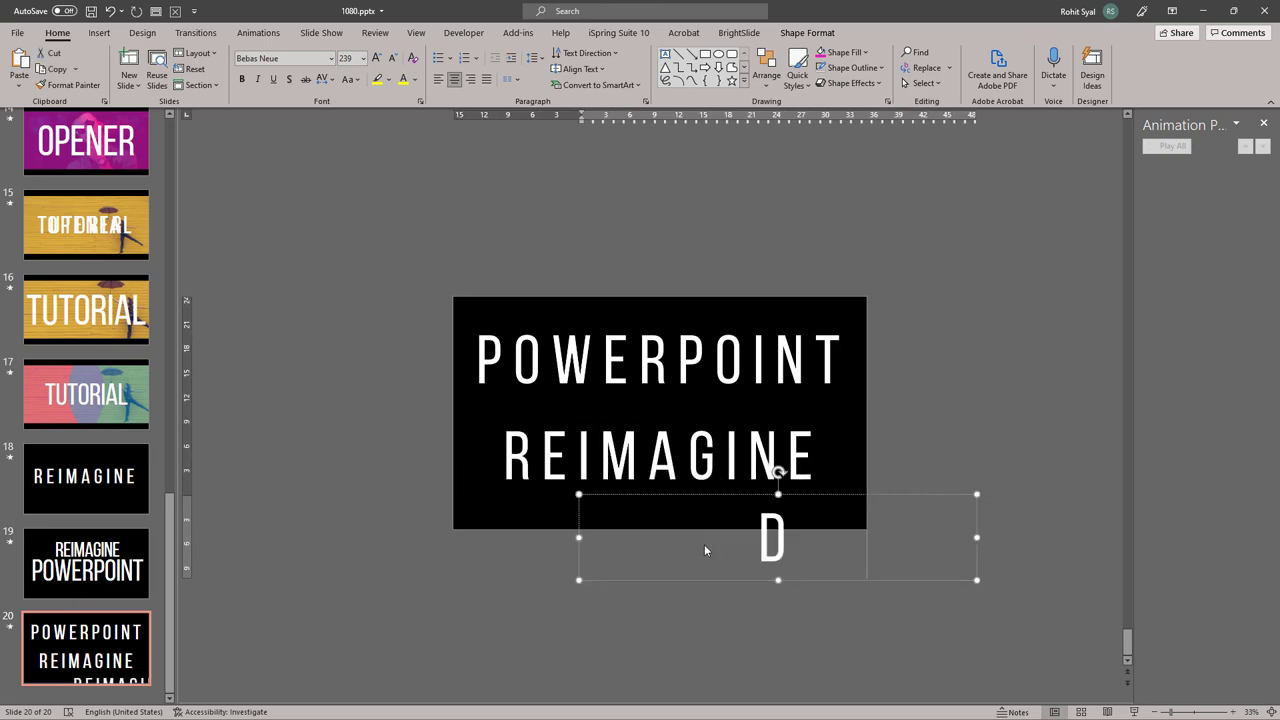
{"action": "left_click_drag", "start_coordinate": [579, 537], "coordinate": [820, 499]}
{"action": "key", "text": "Escape"}
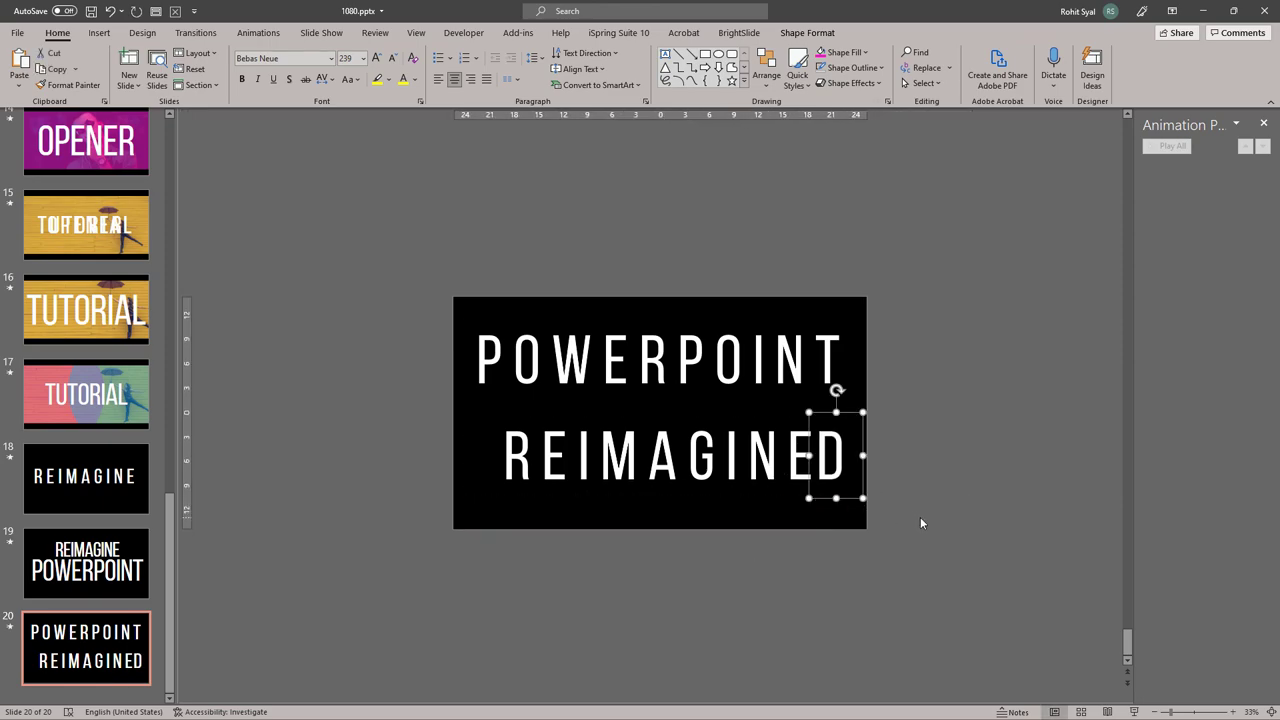
{"action": "left_click", "coordinate": [920, 523]}
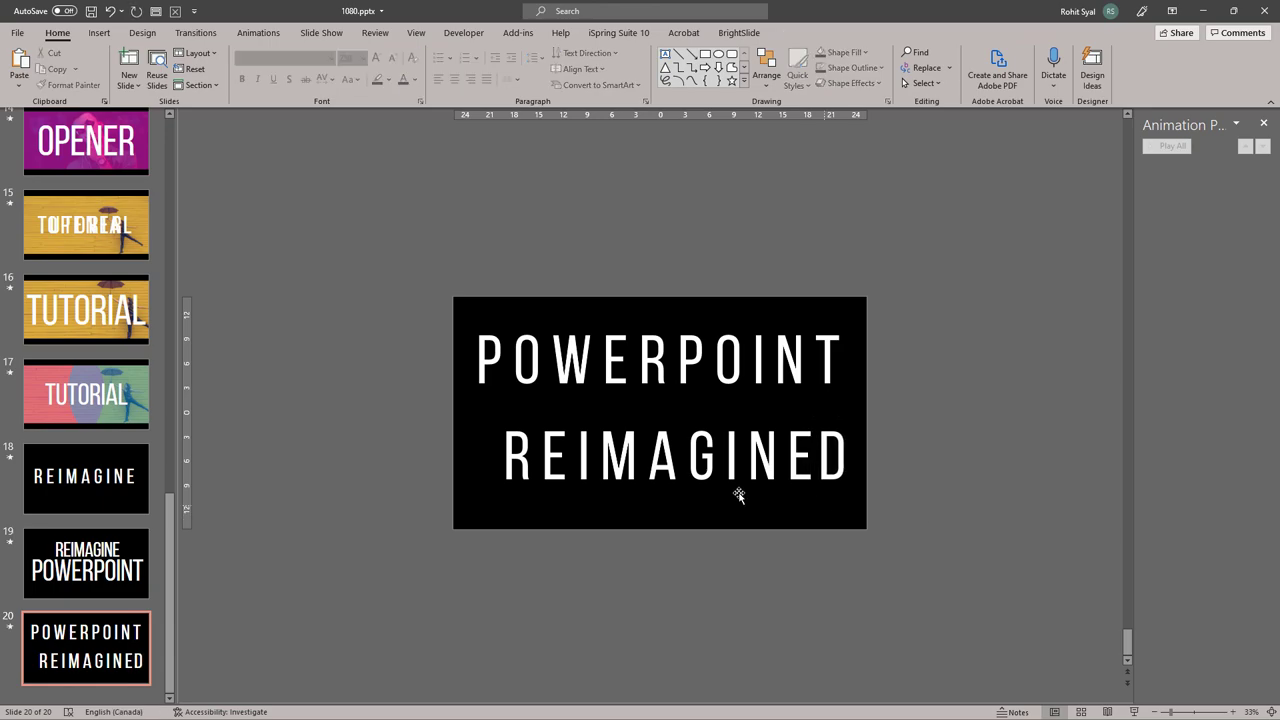
- Shift REIMAGINE and the letter D together slightly left and up, closer beneath the POWERPOINT title
{"action": "left_click_drag", "start_coordinate": [358, 395], "coordinate": [986, 545]}
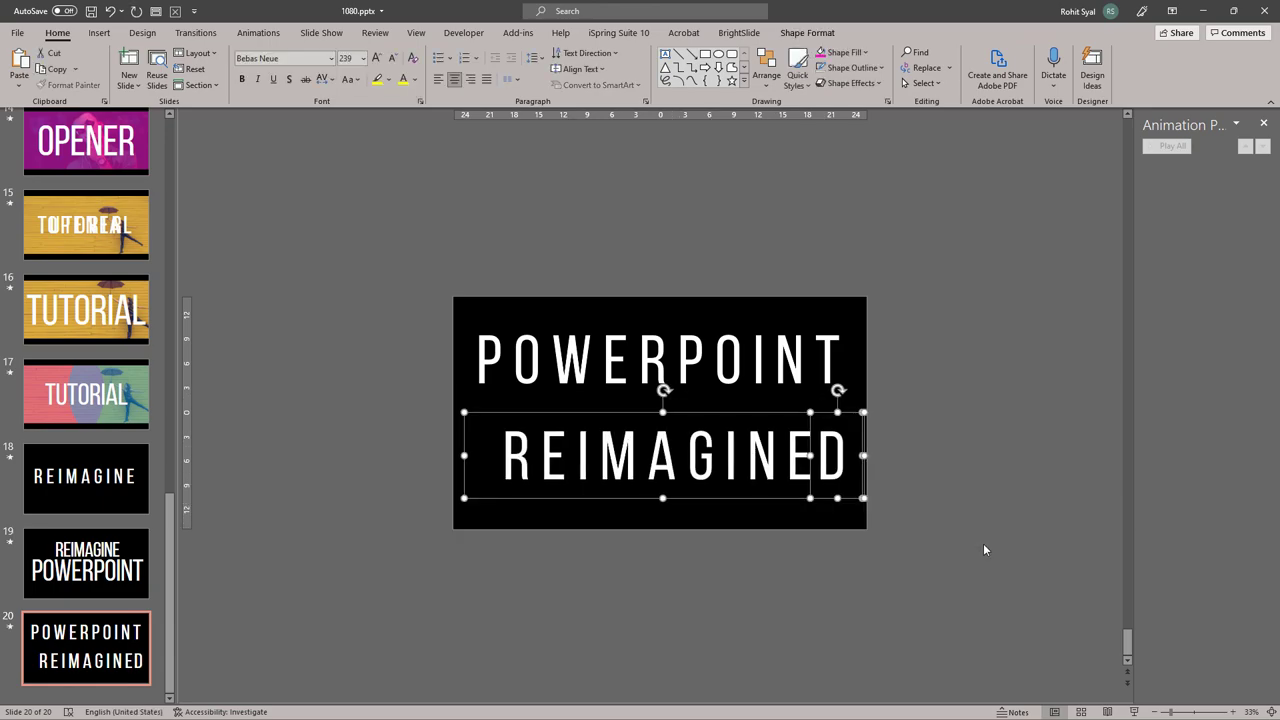
{"action": "key", "text": "Left"}
{"action": "key", "text": "Left"}
{"action": "key", "text": "Left"}
{"action": "key", "text": "Left"}
{"action": "key", "text": "Up"}
{"action": "key", "text": "Up"}
{"action": "key", "text": "Up"}
{"action": "key", "text": "Up"}
{"action": "key", "text": "Up"}
{"action": "key", "text": "Up"}
{"action": "key", "text": "Up"}
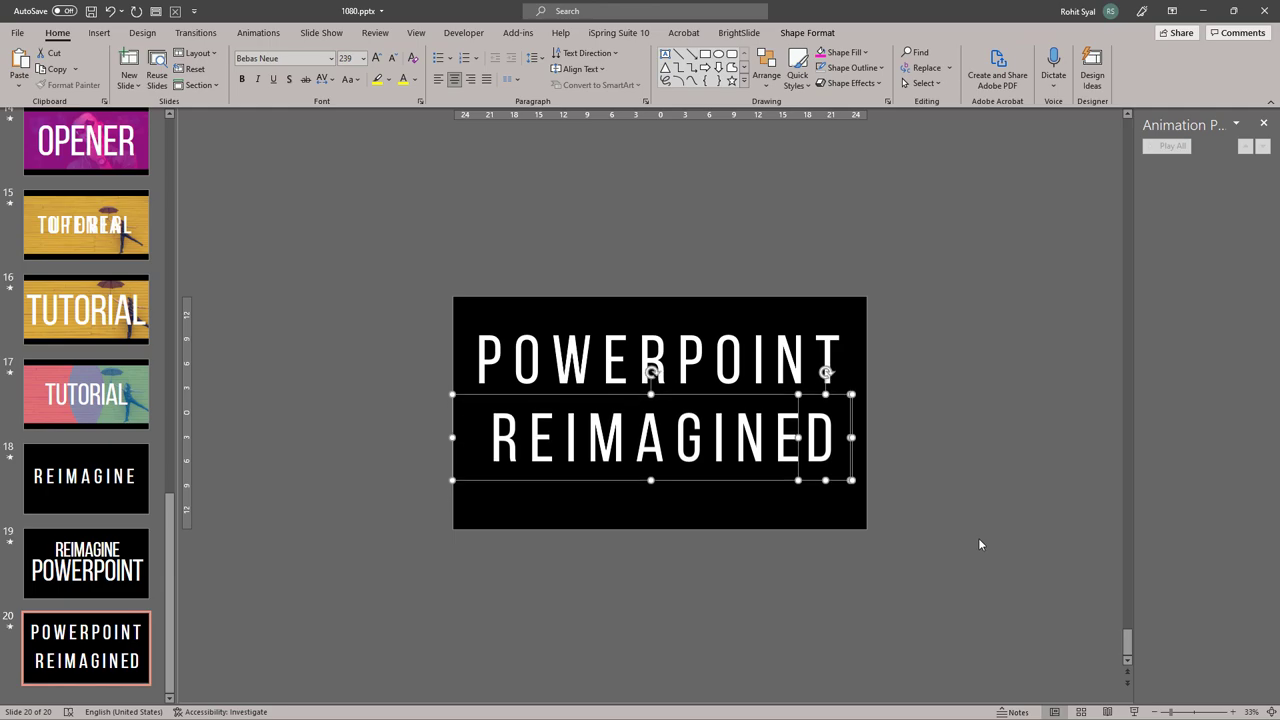
{"action": "key", "text": "Up"}
{"action": "left_click", "coordinate": [979, 539]}
- Nudge the POWERPOINT title down slightly to tighten the gap above REIMAGINED
{"action": "left_click", "coordinate": [639, 358]}
{"action": "left_click", "coordinate": [649, 402]}
{"action": "key", "text": "Down"}
{"action": "key", "text": "Down"}
{"action": "key", "text": "Down"}
{"action": "key", "text": "Down"}
{"action": "key", "text": "Down"}
{"action": "key", "text": "Down"}
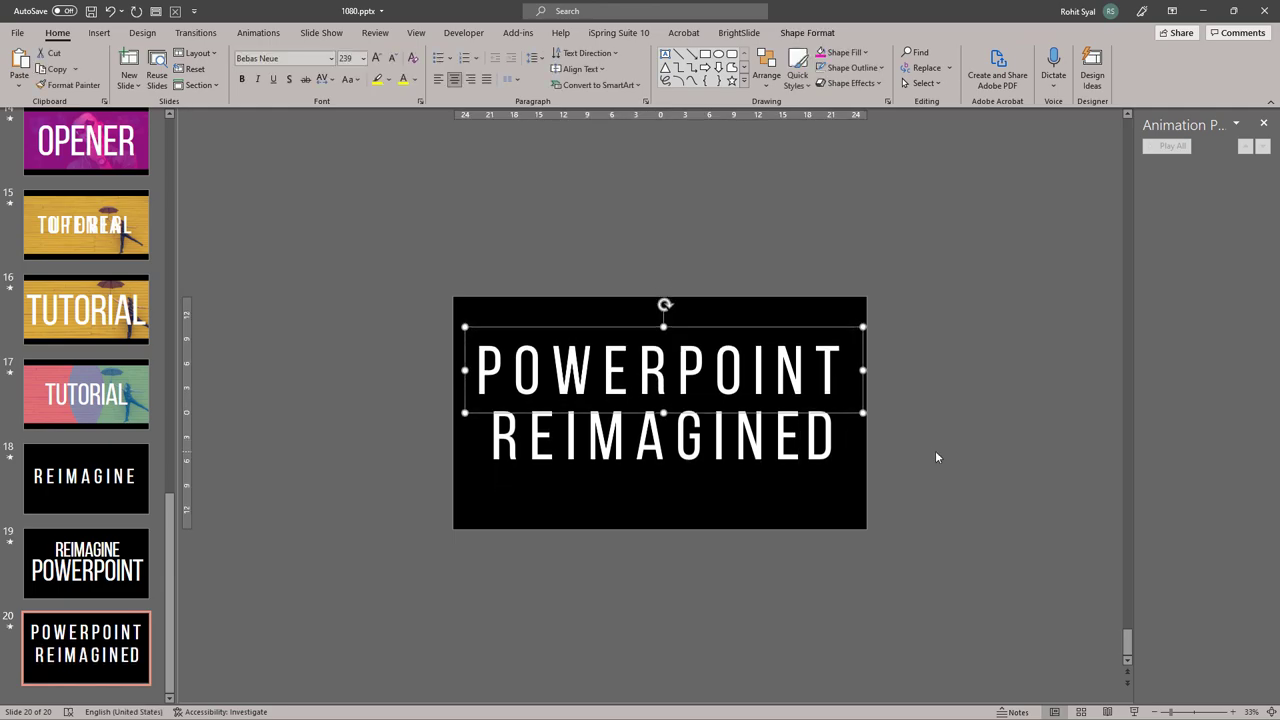
{"action": "key", "text": "Down"}
{"action": "left_click", "coordinate": [922, 461]}
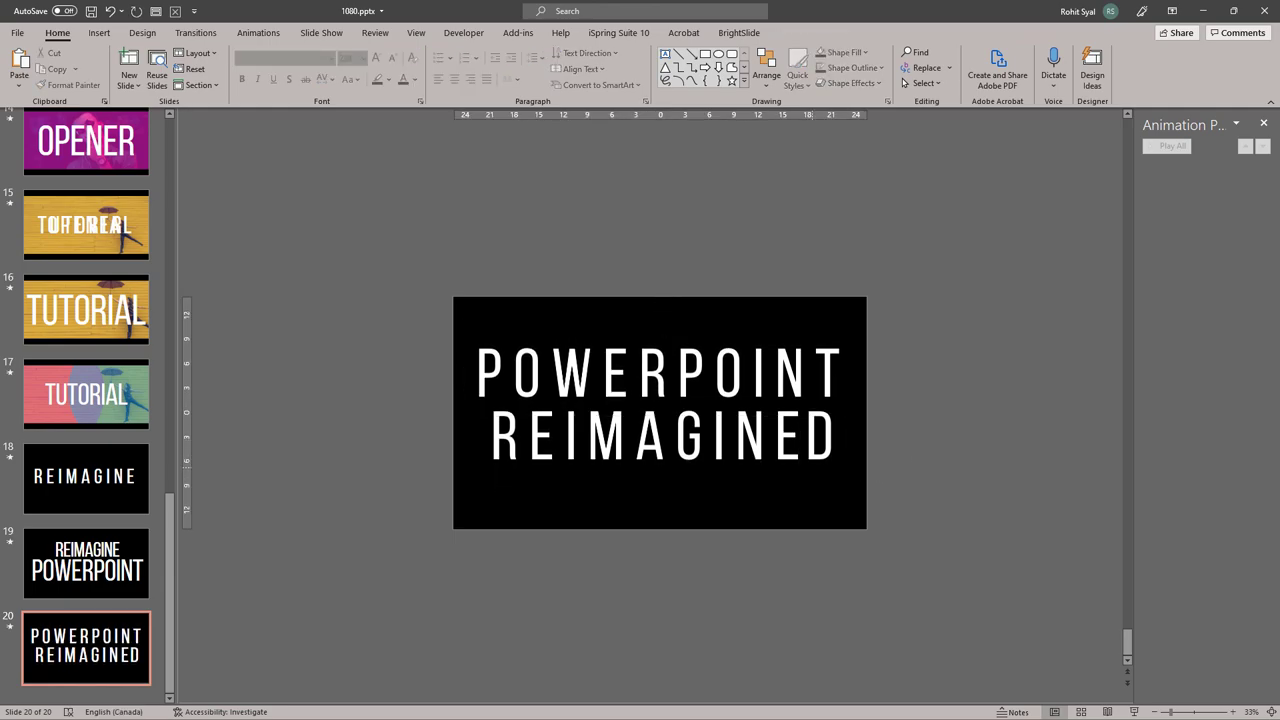
- Copy the letter D from slide 20 to slide 19 and place it just outside the slide's right edge
{"action": "left_click_drag", "start_coordinate": [932, 378], "coordinate": [748, 554]}
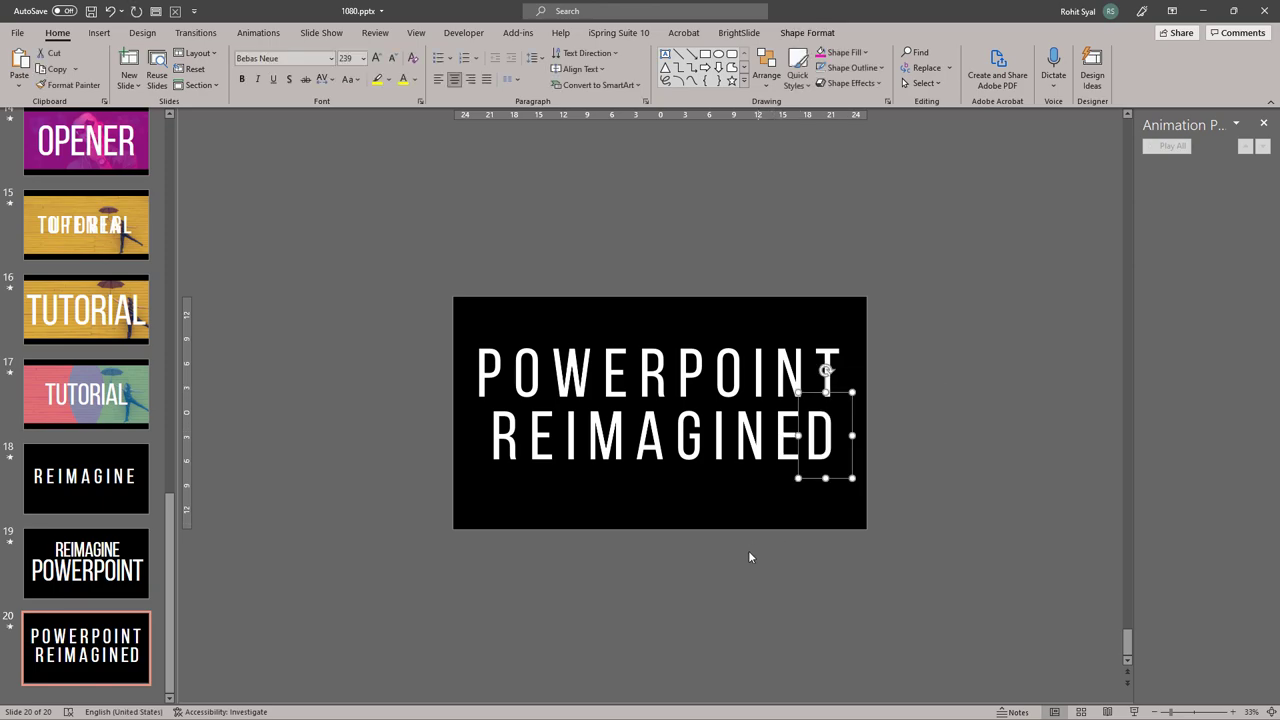
{"action": "left_click", "coordinate": [748, 554]}
{"action": "left_click_drag", "start_coordinate": [868, 333], "coordinate": [752, 503]}
{"action": "left_click", "coordinate": [130, 563]}
{"action": "key", "text": "ctrl+v"}
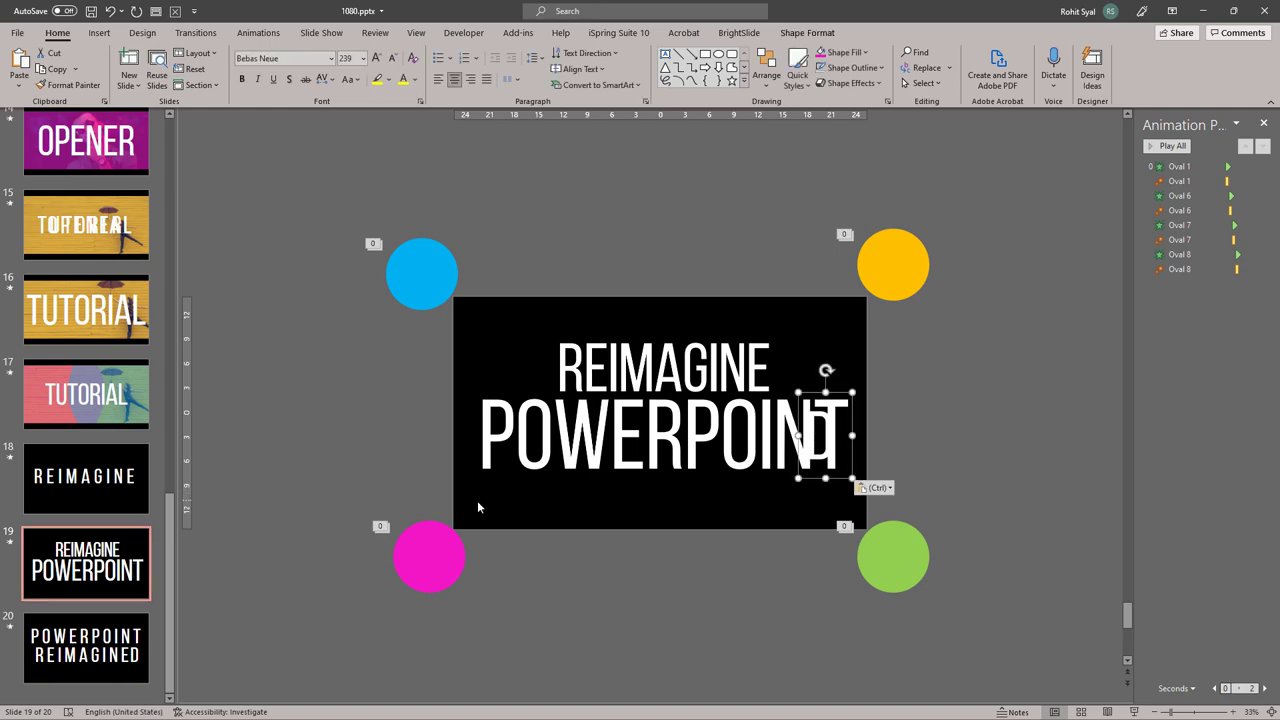
{"action": "left_click_drag", "start_coordinate": [815, 481], "coordinate": [896, 475]}
{"action": "left_click", "coordinate": [974, 481]}
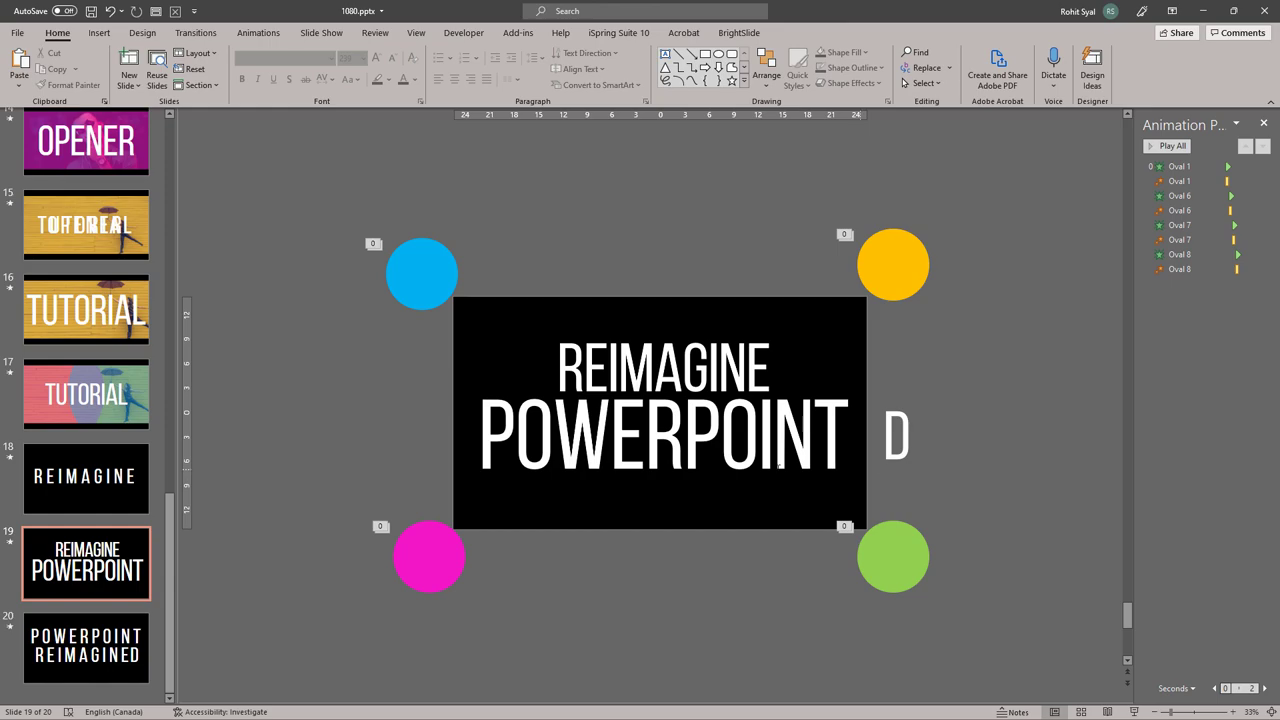
- Copy the photo of the woman with hair buns from the final images folder and paste it onto slide 20
{"action": "key", "text": "Page_Down"}
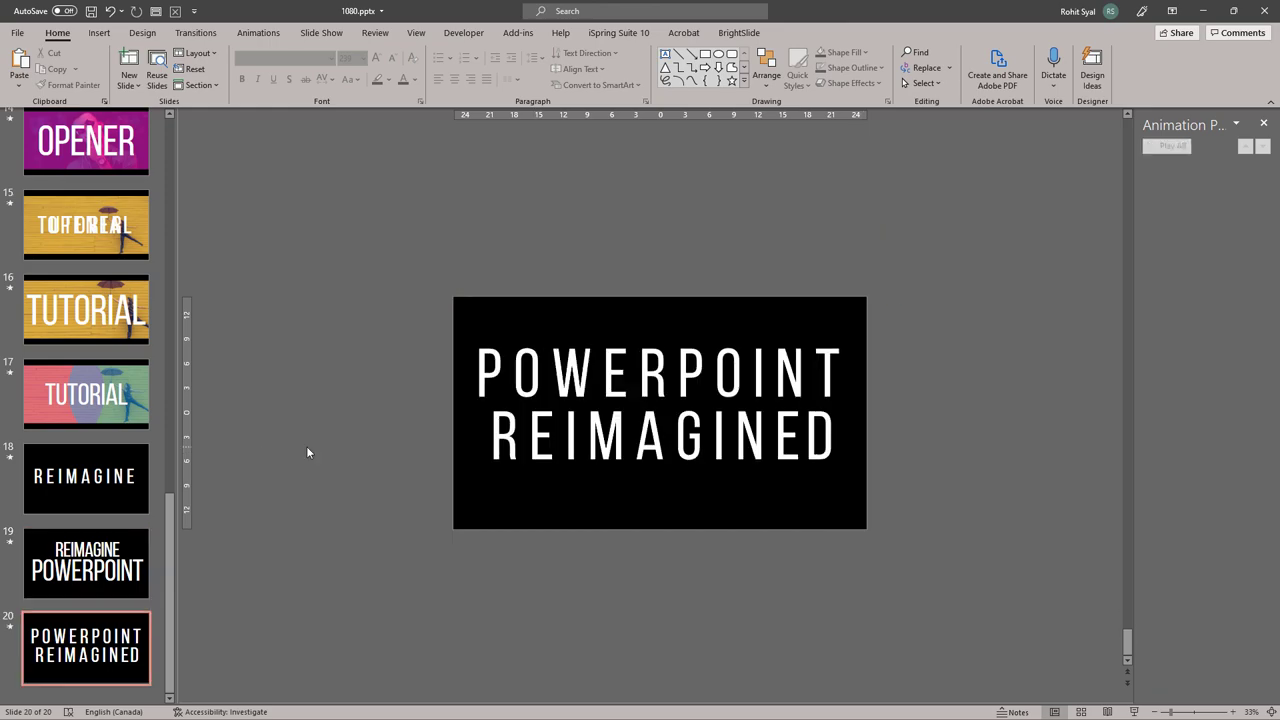
{"action": "key", "text": "alt+Tab"}
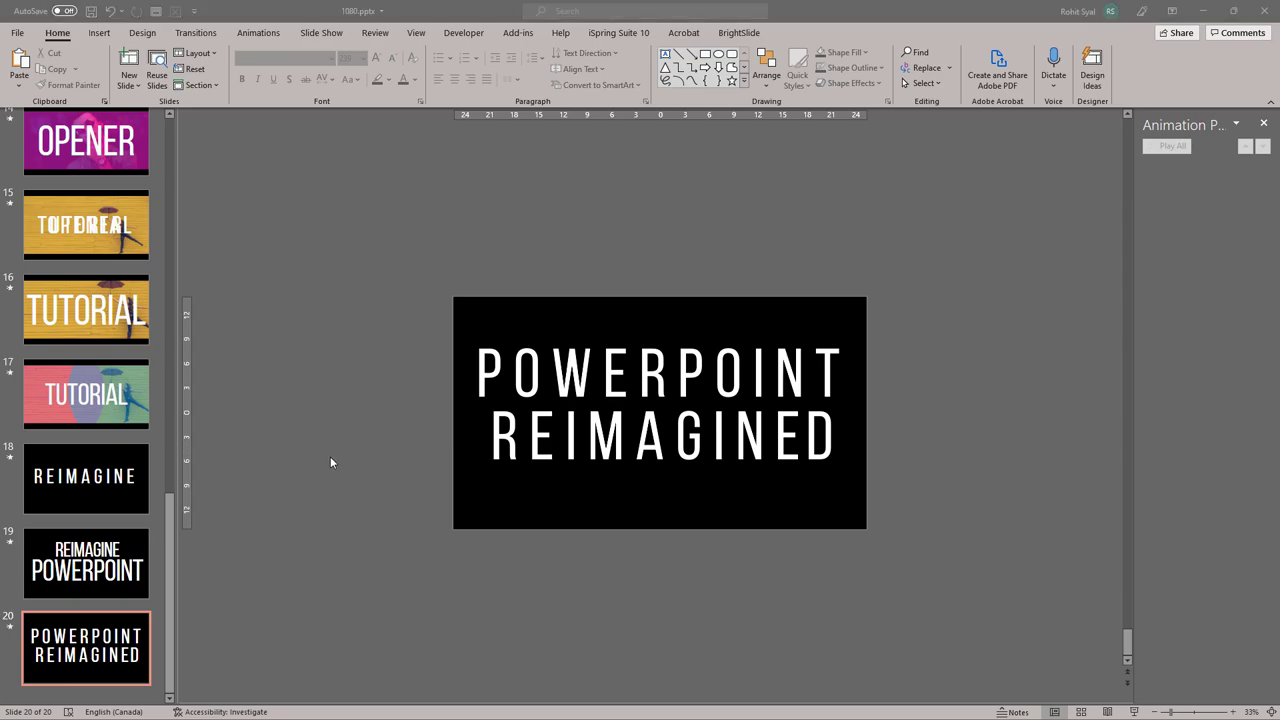
{"action": "left_click", "coordinate": [205, 237]}
{"action": "key", "text": "ctrl+c"}
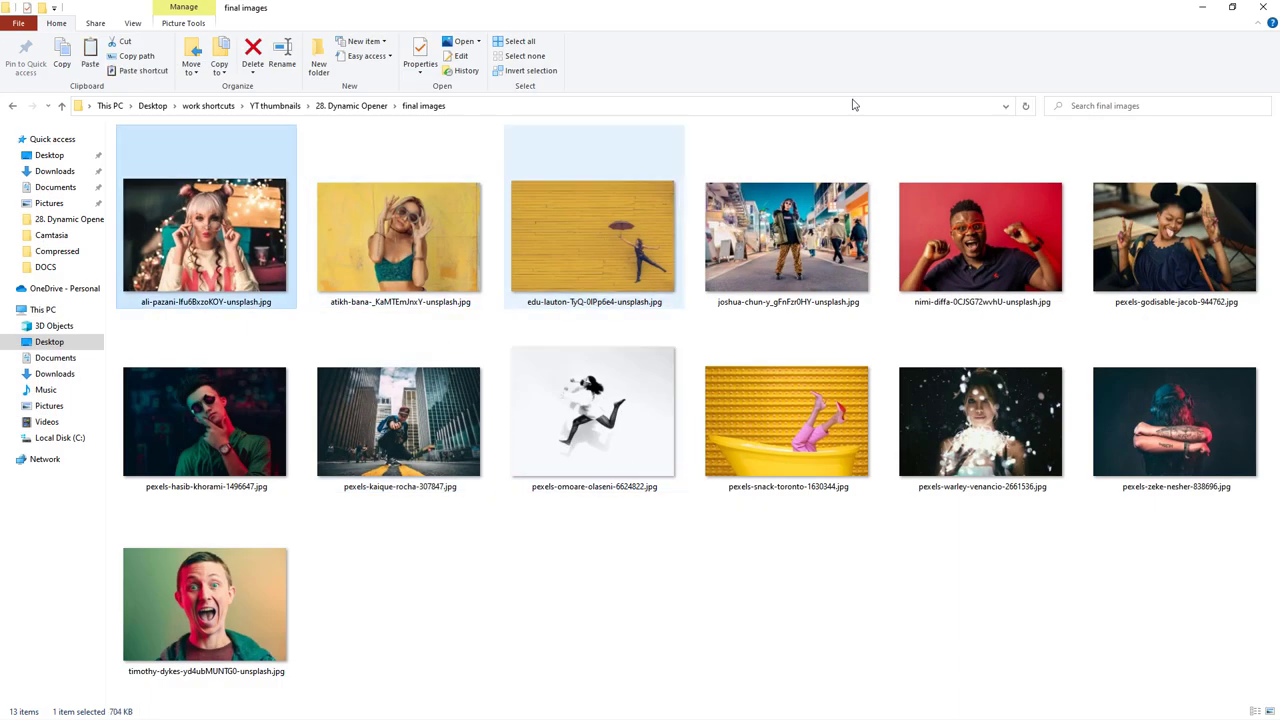
{"action": "left_click", "coordinate": [1202, 7]}
{"action": "key", "text": "ctrl+v"}
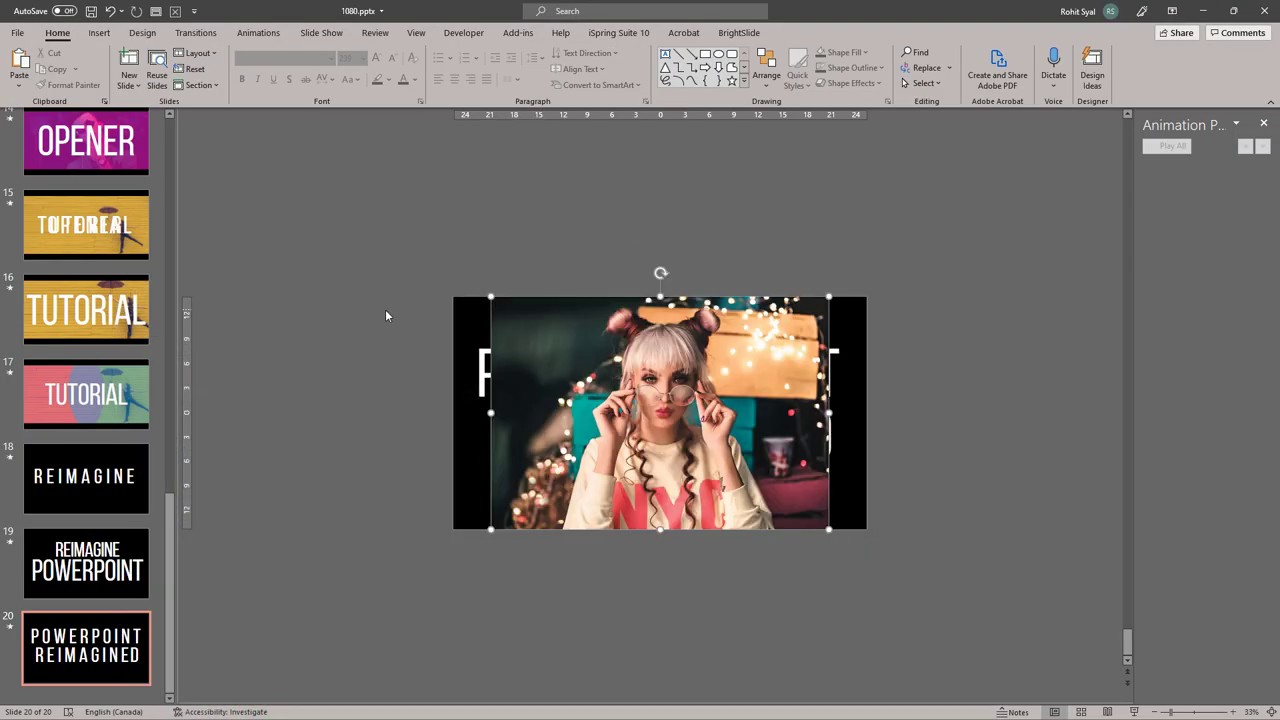
- Crop the photo on slide 20 to a widescreen aspect ratio and enlarge it to cover the whole slide
{"action": "left_click", "coordinate": [1137, 86]}
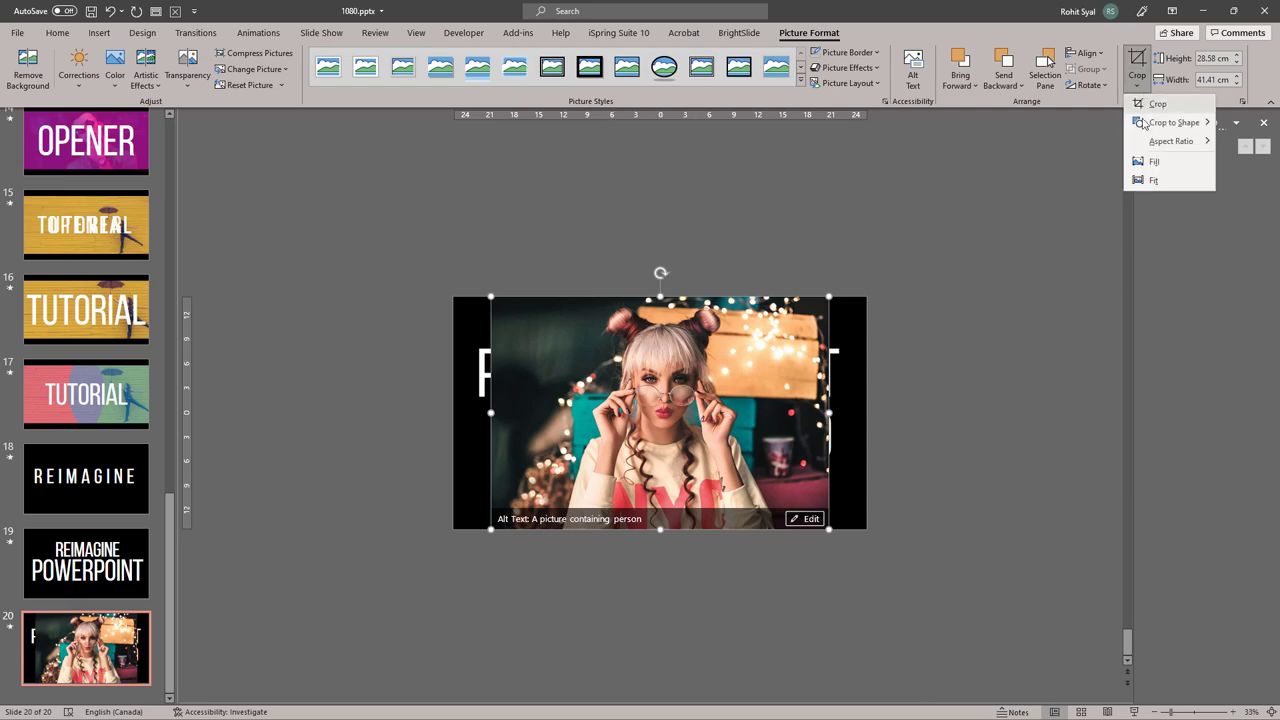
{"action": "mouse_move", "coordinate": [1190, 141]}
{"action": "left_click", "coordinate": [1247, 371]}
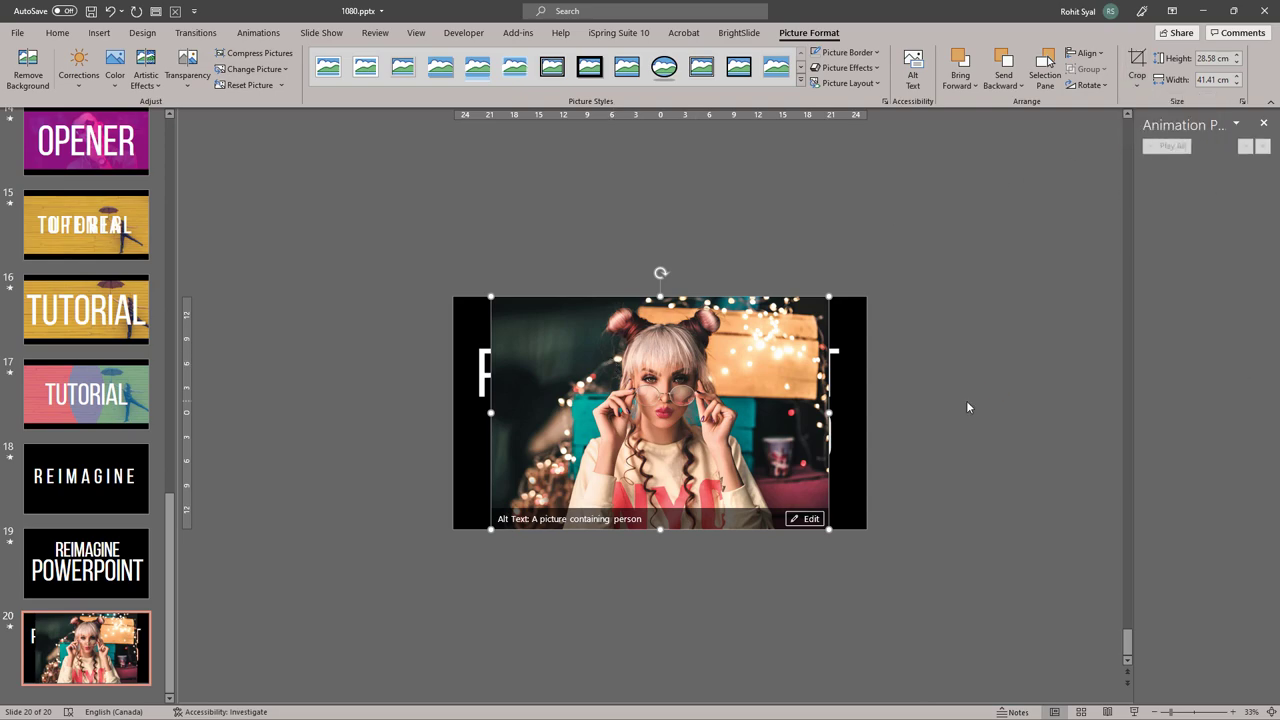
{"action": "left_click", "coordinate": [416, 343]}
{"action": "left_click", "coordinate": [436, 359]}
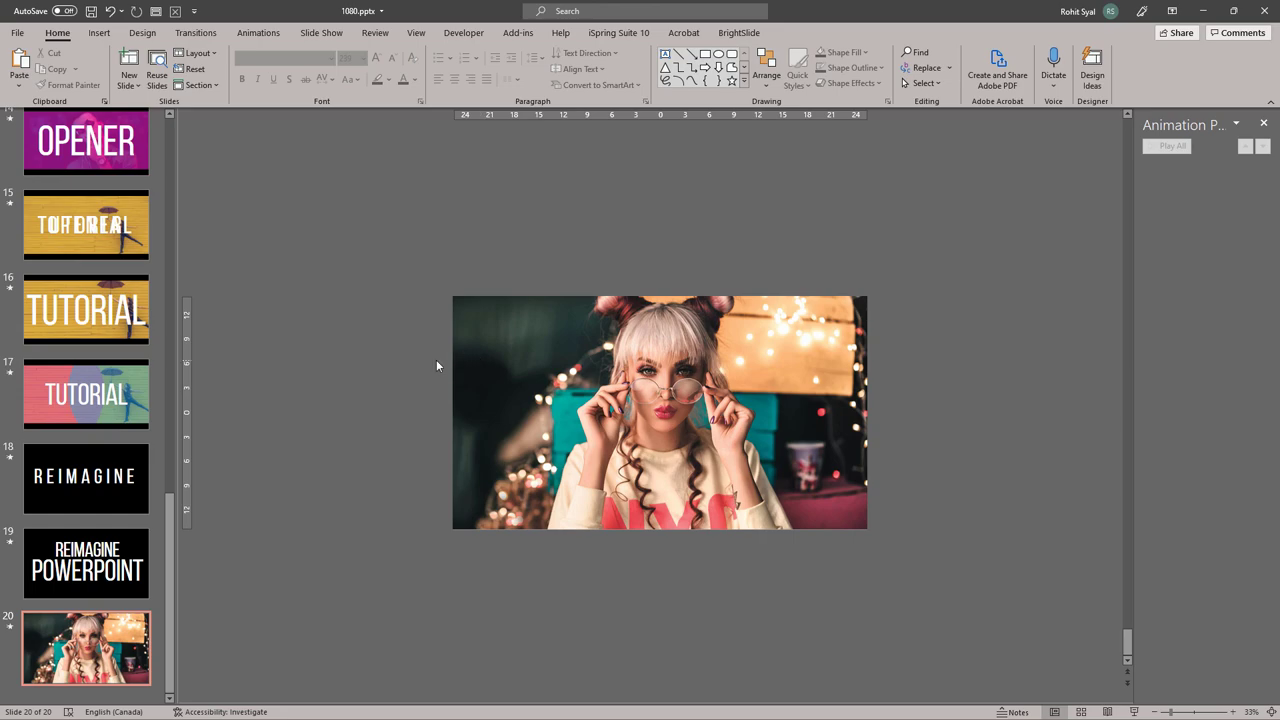
- Copy the upper and lower black bars from slide 17 and paste them onto slide 20
{"action": "left_click", "coordinate": [86, 394]}
{"action": "left_click", "coordinate": [503, 305]}
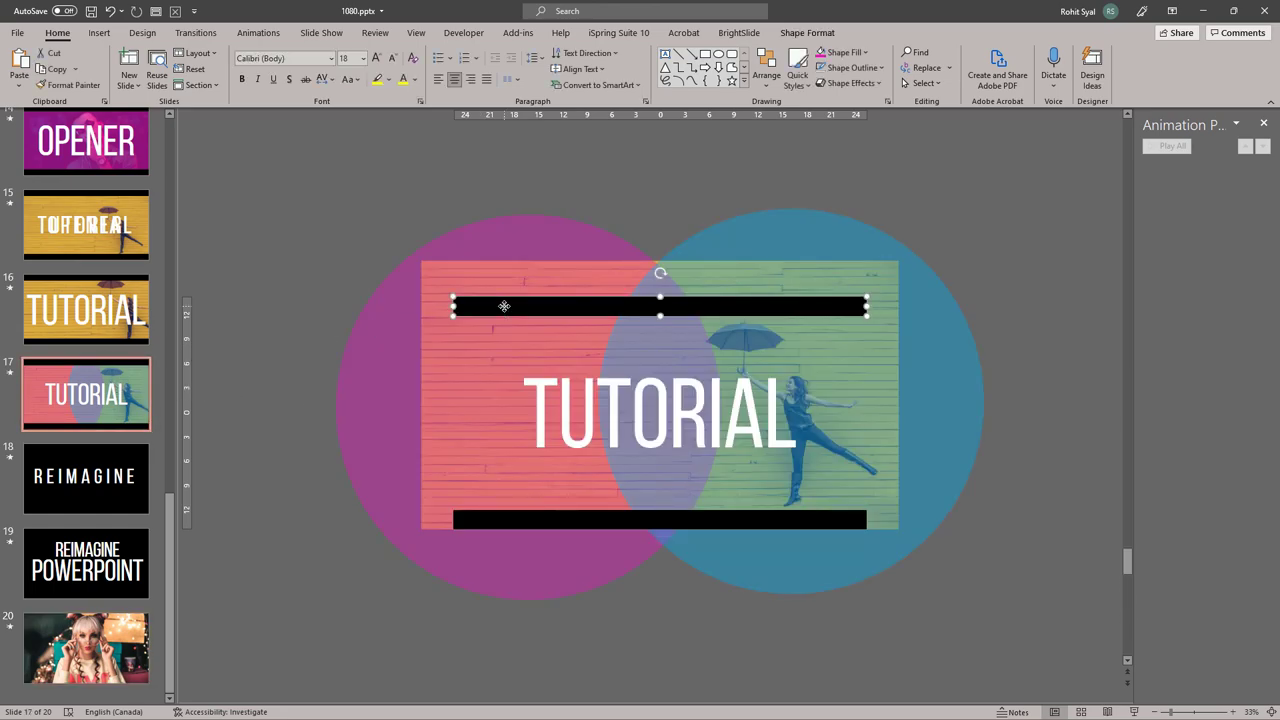
{"action": "left_click", "coordinate": [510, 519], "text": "shift"}
{"action": "key", "text": "ctrl+c"}
{"action": "left_click", "coordinate": [86, 648]}
{"action": "key", "text": "ctrl+v"}
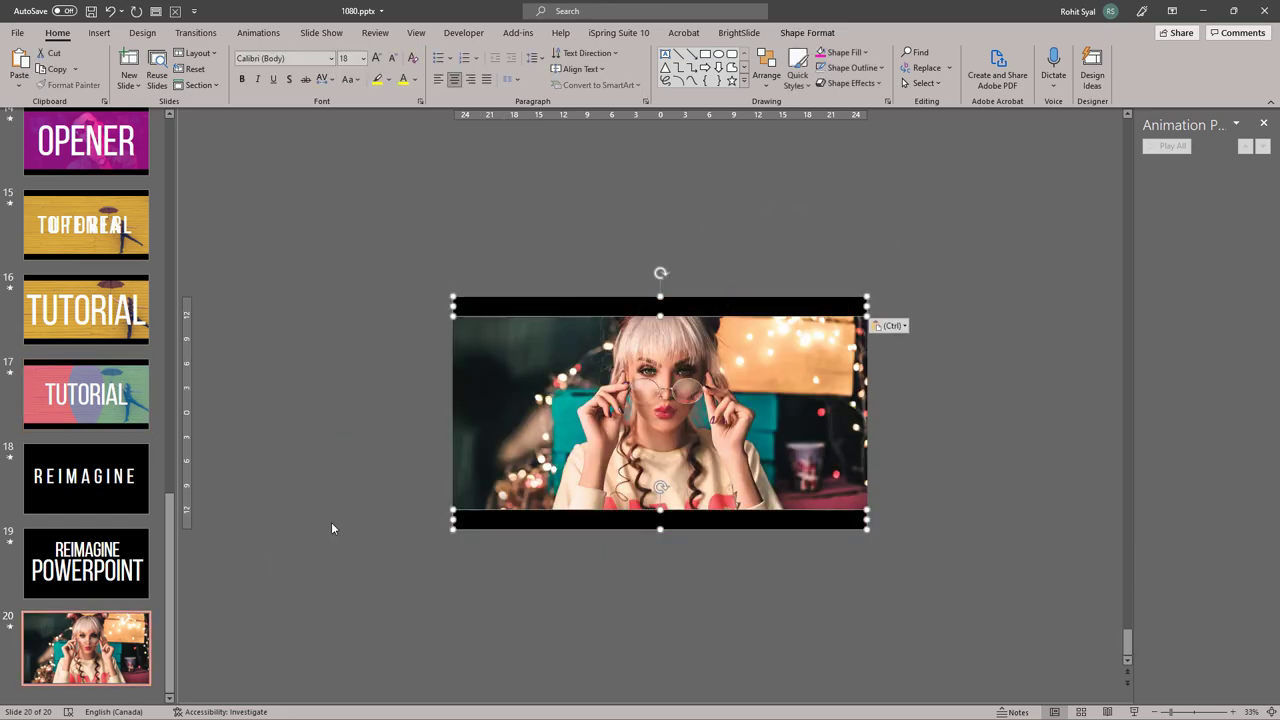
- Send the photo and both black bars to the back, behind the POWERPOINT REIMAGINED titles
{"action": "right_click", "coordinate": [488, 422]}
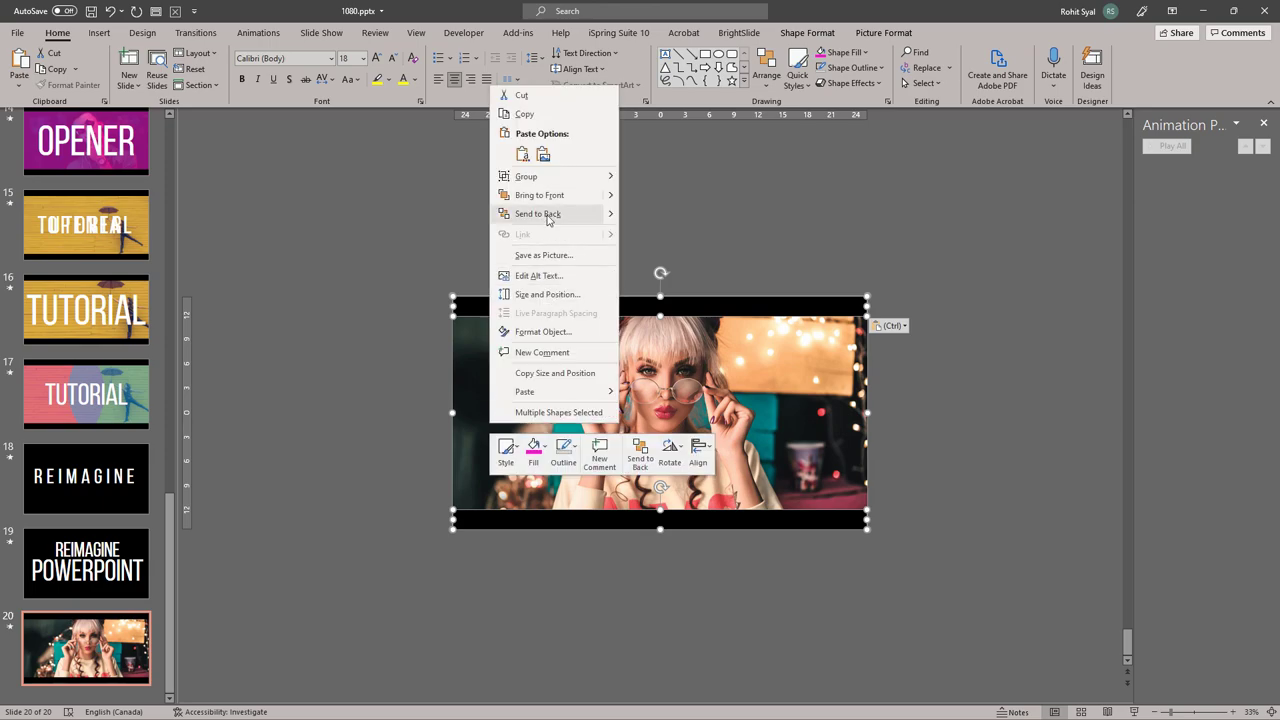
{"action": "left_click", "coordinate": [514, 214]}
{"action": "left_click", "coordinate": [342, 384]}
- Darken the photo on slide 20 with a lower-brightness correction preset
{"action": "left_click", "coordinate": [478, 487]}
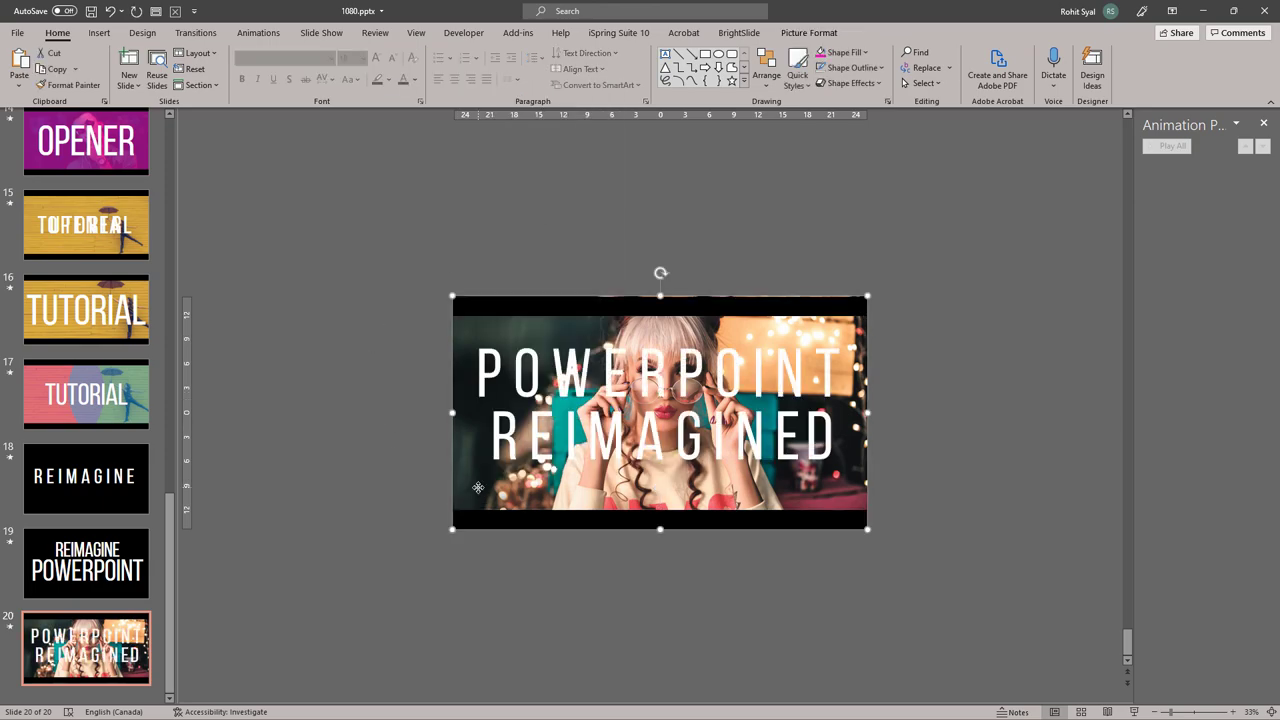
{"action": "left_click", "coordinate": [809, 32]}
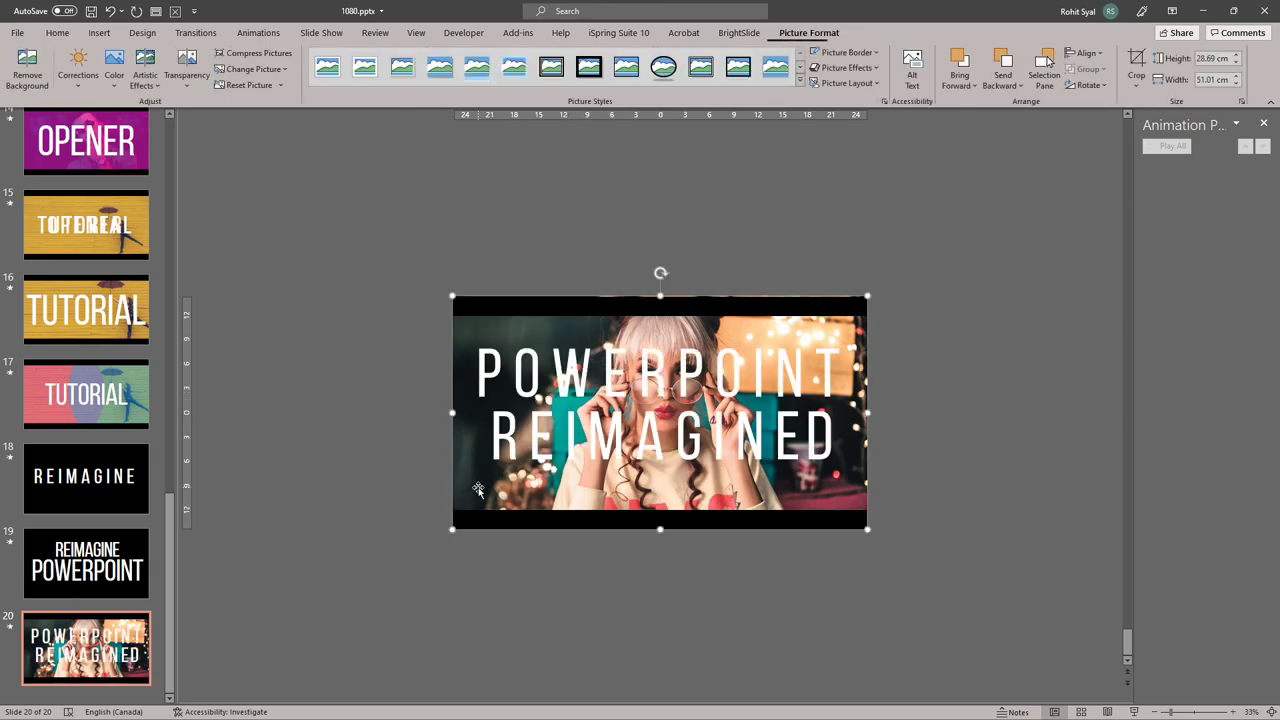
{"action": "left_click", "coordinate": [78, 70]}
{"action": "left_click", "coordinate": [102, 253]}
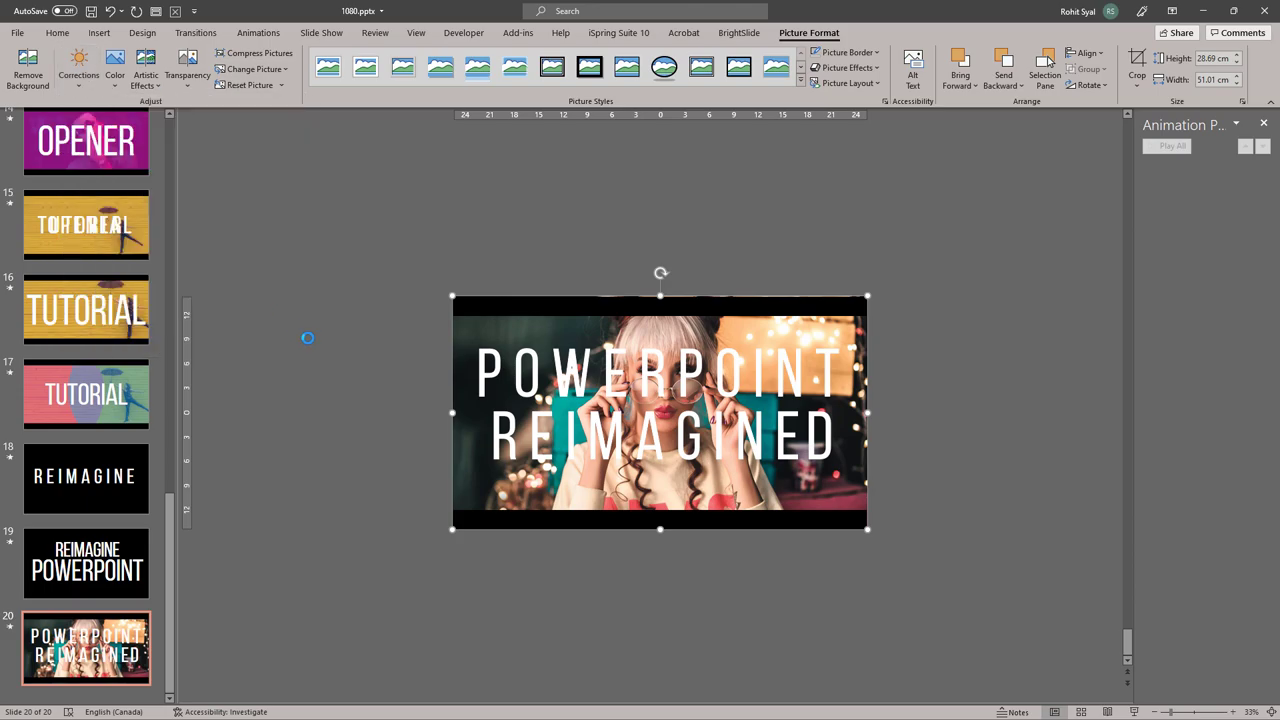
{"action": "left_click", "coordinate": [344, 408]}
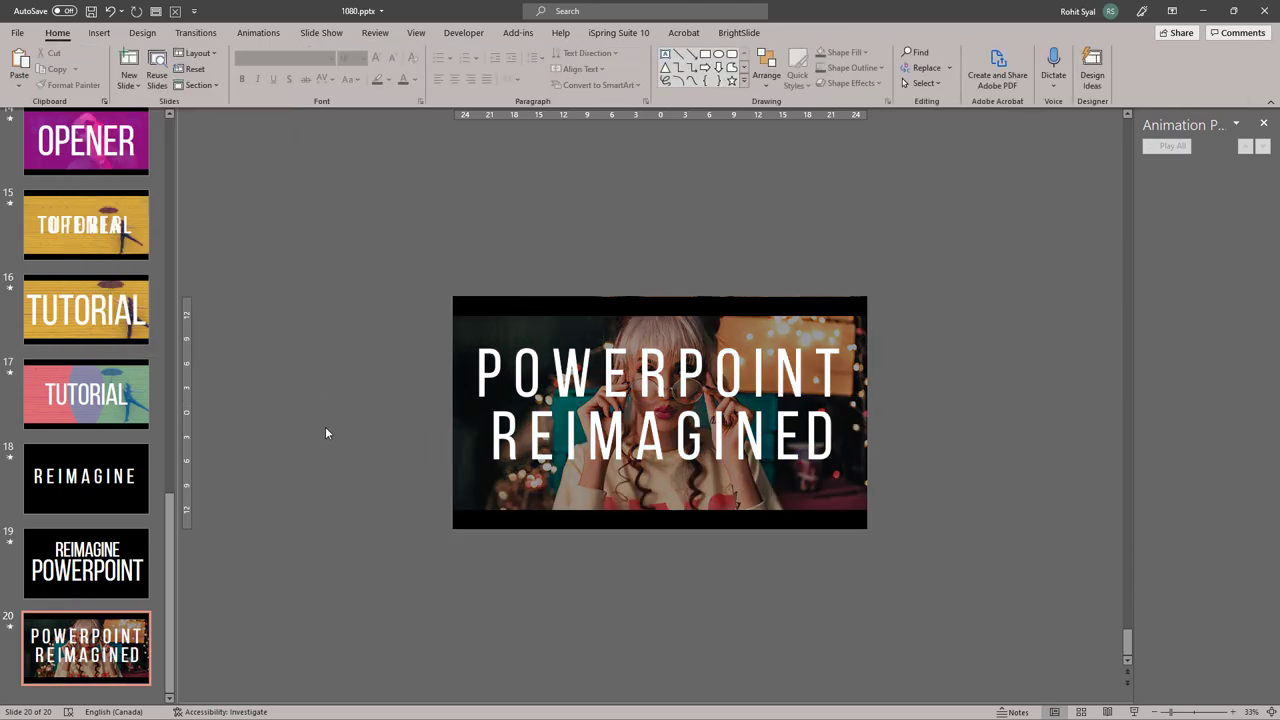
- Play the slide show from slide 19 to preview the morph into slide 20, and exit
{"action": "scroll", "coordinate": [325, 426], "scroll_direction": "up", "scroll_amount": 1}
{"action": "scroll", "coordinate": [325, 426], "scroll_direction": "down", "scroll_amount": 1}
{"action": "left_click", "coordinate": [196, 32]}
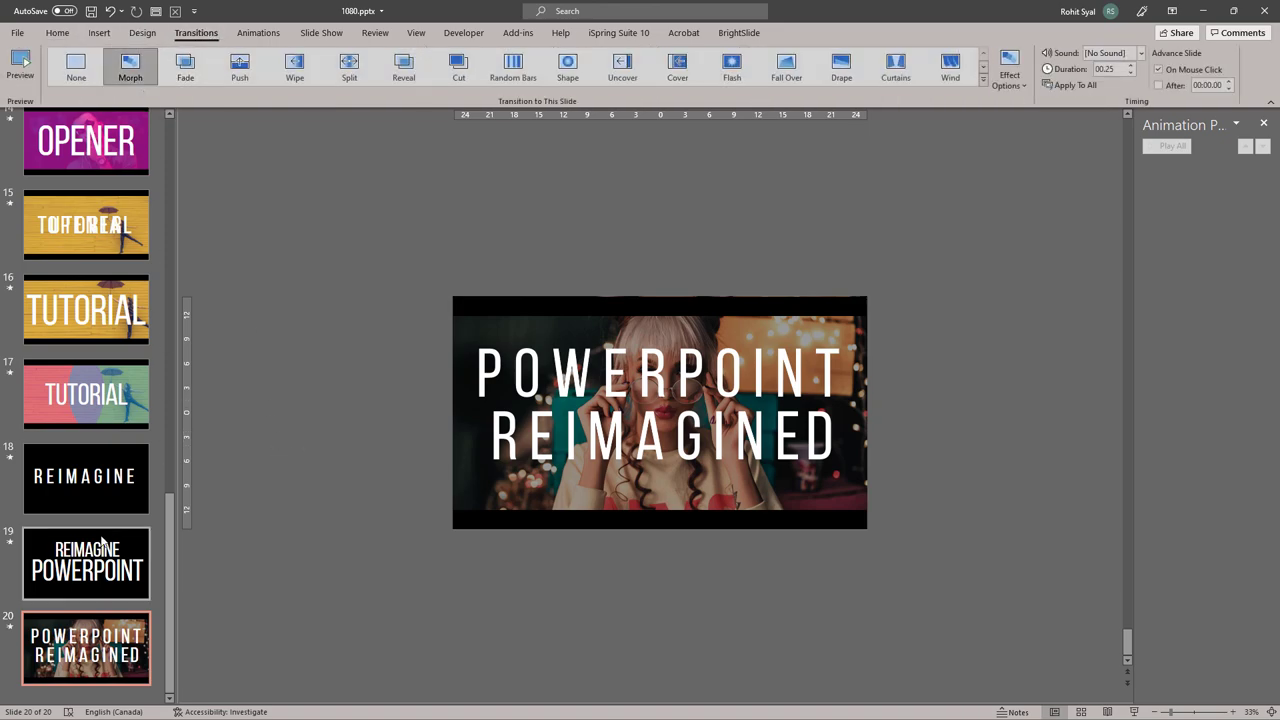
{"action": "left_click", "coordinate": [86, 563]}
{"action": "left_click", "coordinate": [1132, 712]}
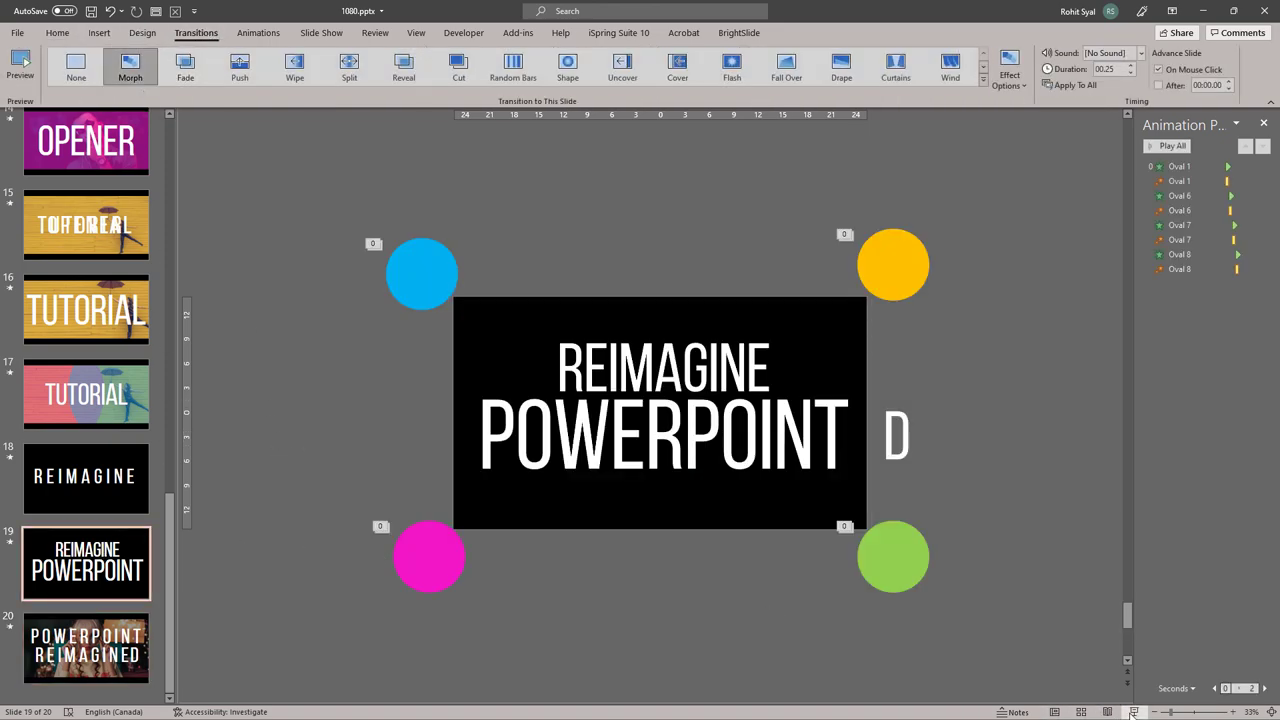
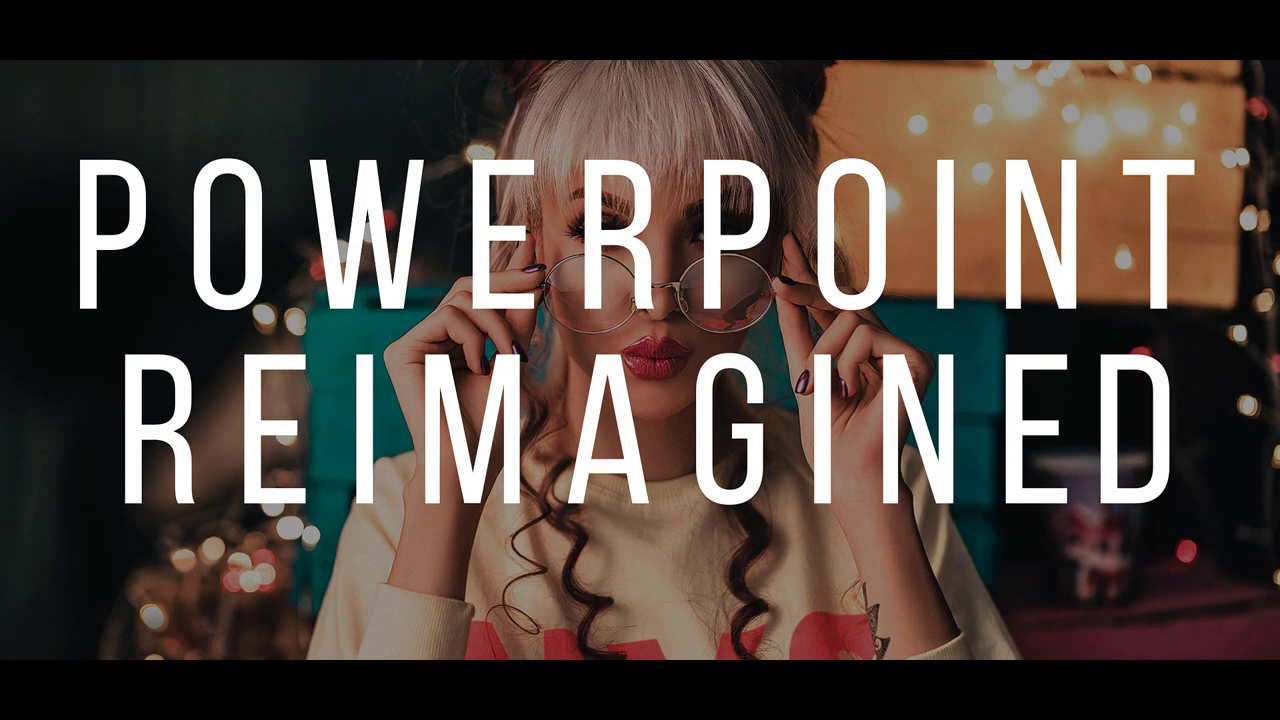
{"action": "key", "text": "Escape"}
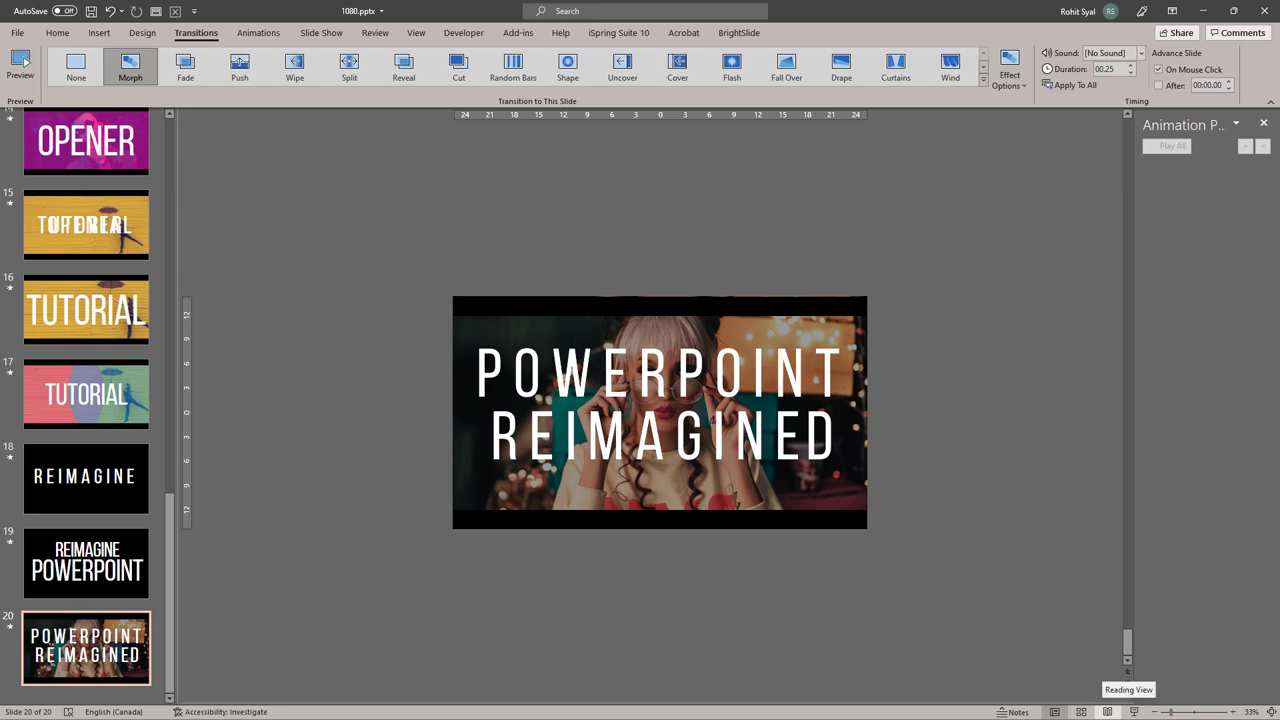
- Duplicate slide 20 and enlarge the photo on the copy from its centre until it extends beyond all slide edges
{"action": "right_click", "coordinate": [95, 634]}
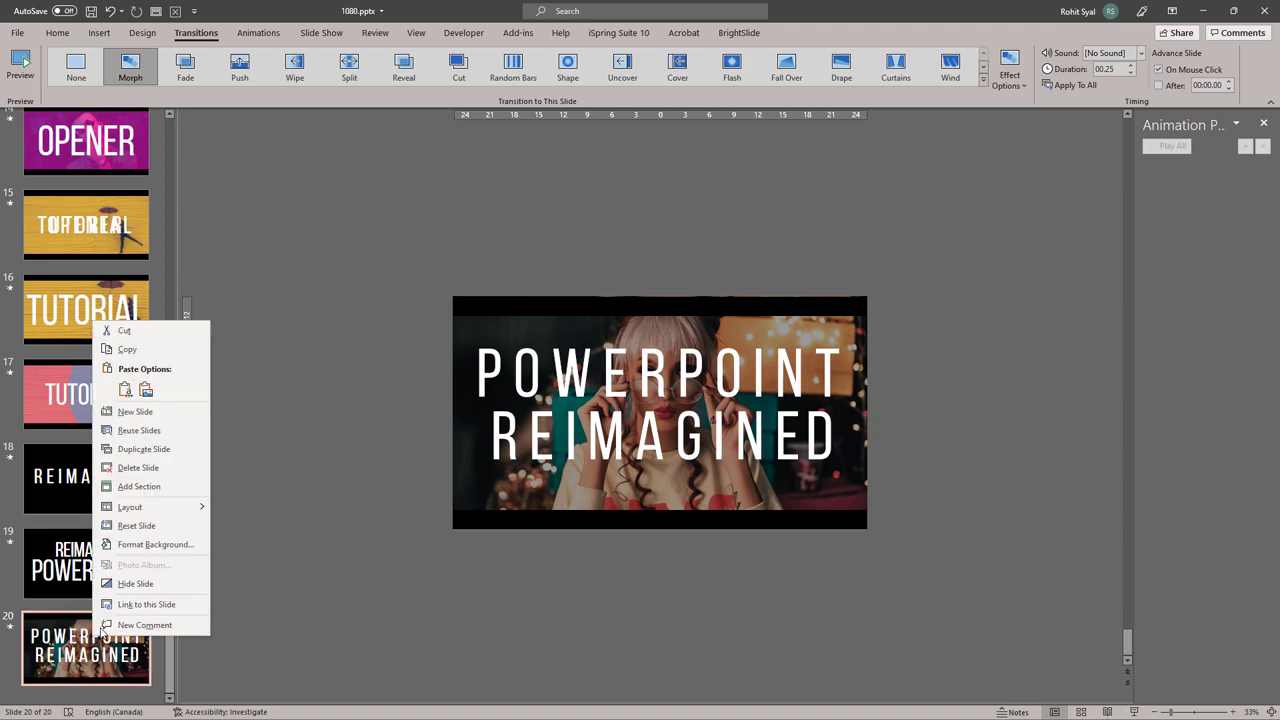
{"action": "left_click", "coordinate": [146, 449]}
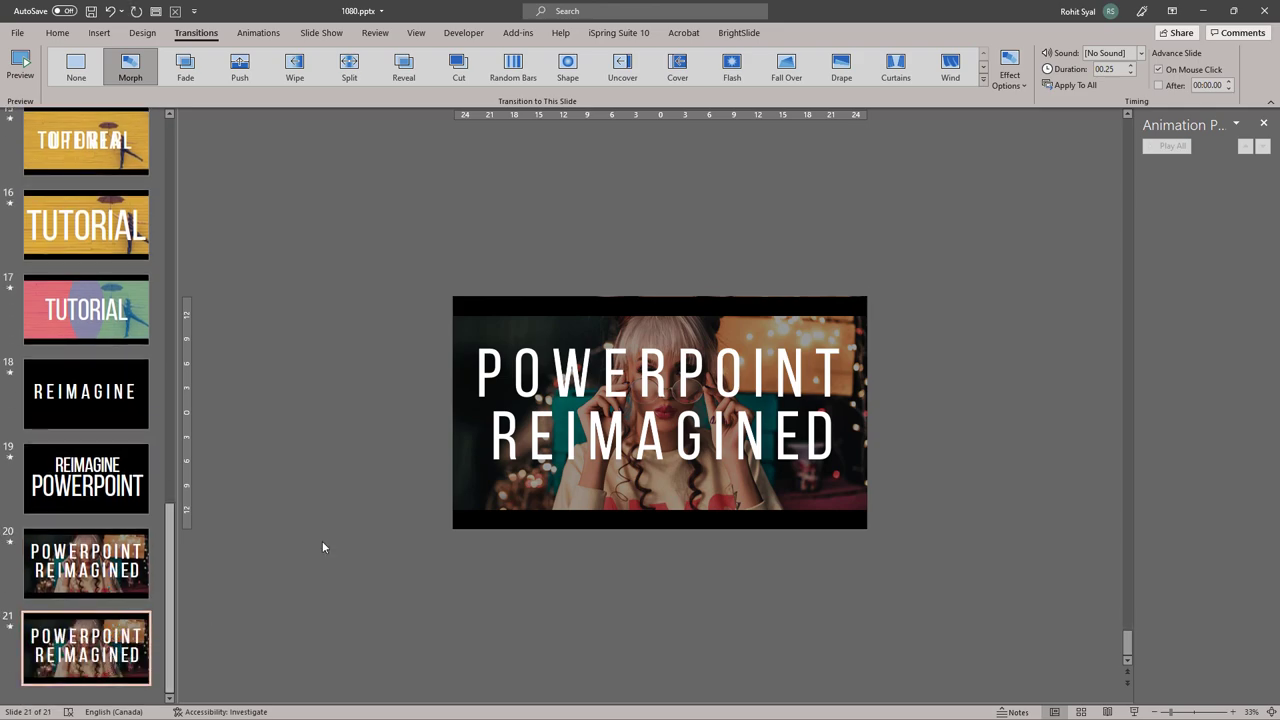
{"action": "left_click", "coordinate": [455, 434]}
{"action": "left_click", "coordinate": [461, 339]}
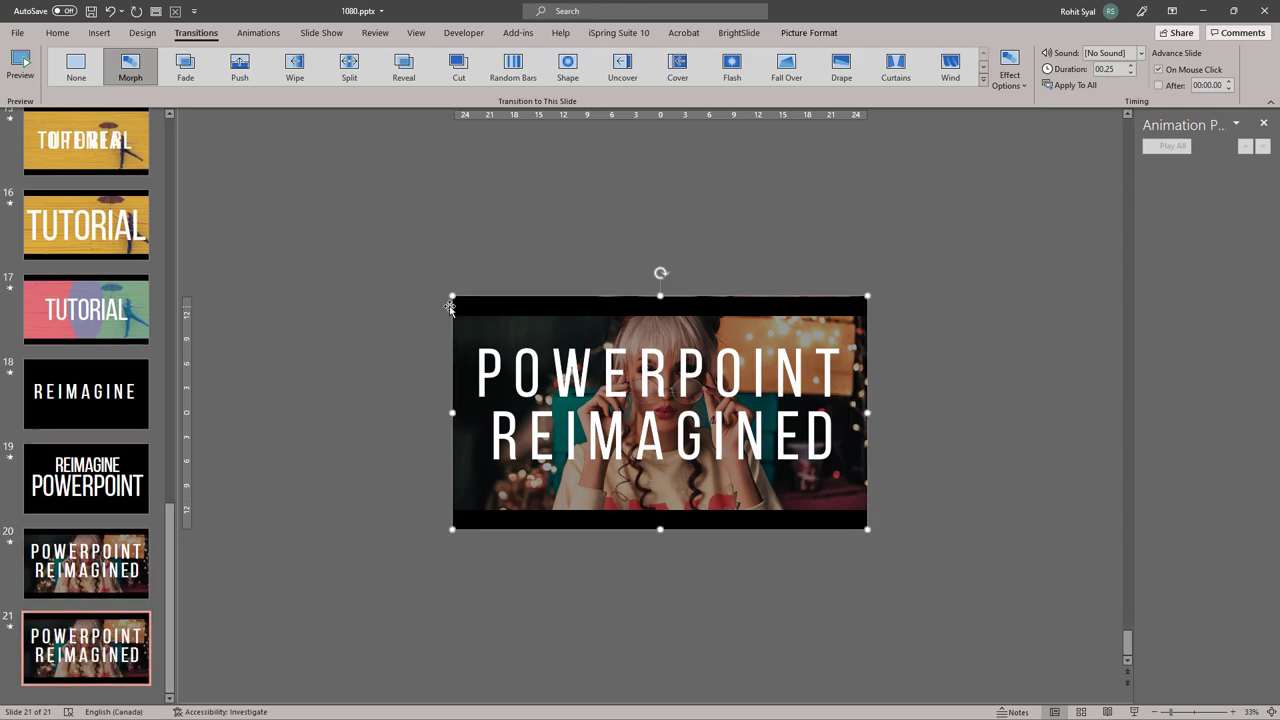
{"action": "left_click_drag", "start_coordinate": [452, 297], "coordinate": [351, 284]}
{"action": "left_click", "coordinate": [299, 364]}
- Enlarge POWERPOINT, REIMAGINE and the letter D on slide 21 to 344 pt, tighten their letter spacing and rearrange them as two lines
{"action": "left_click", "coordinate": [637, 380]}
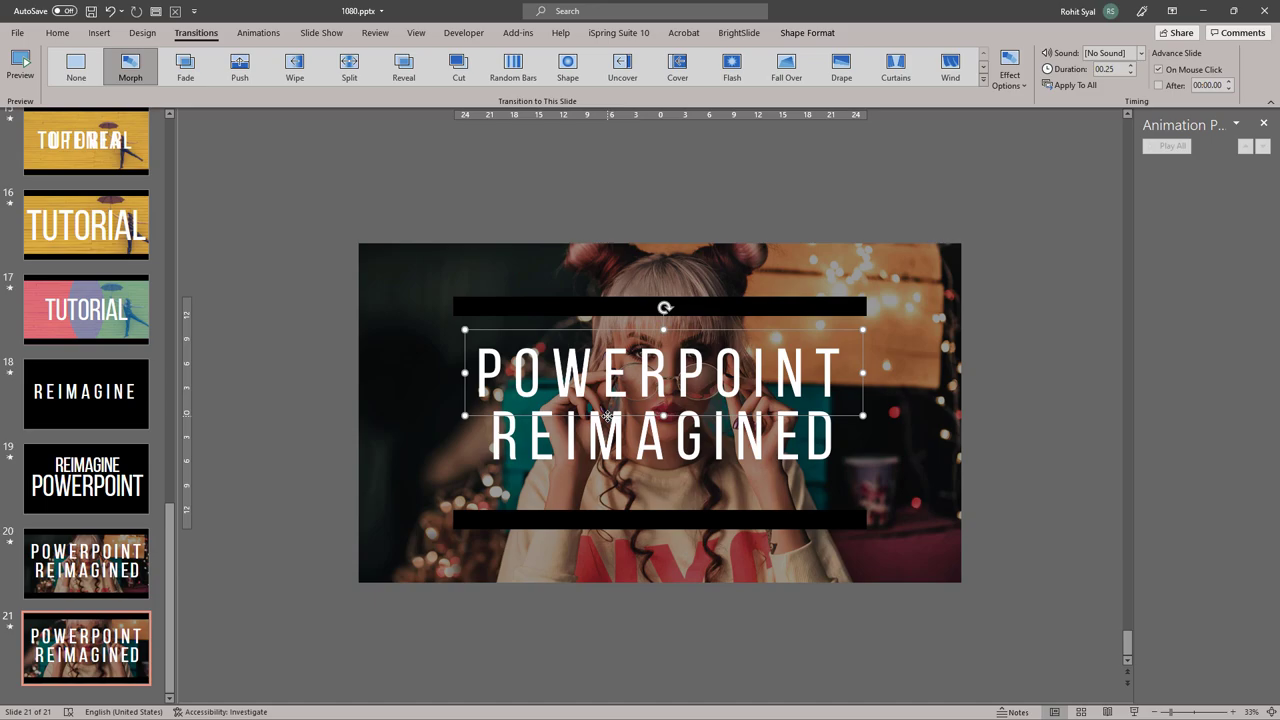
{"action": "left_click", "coordinate": [57, 32]}
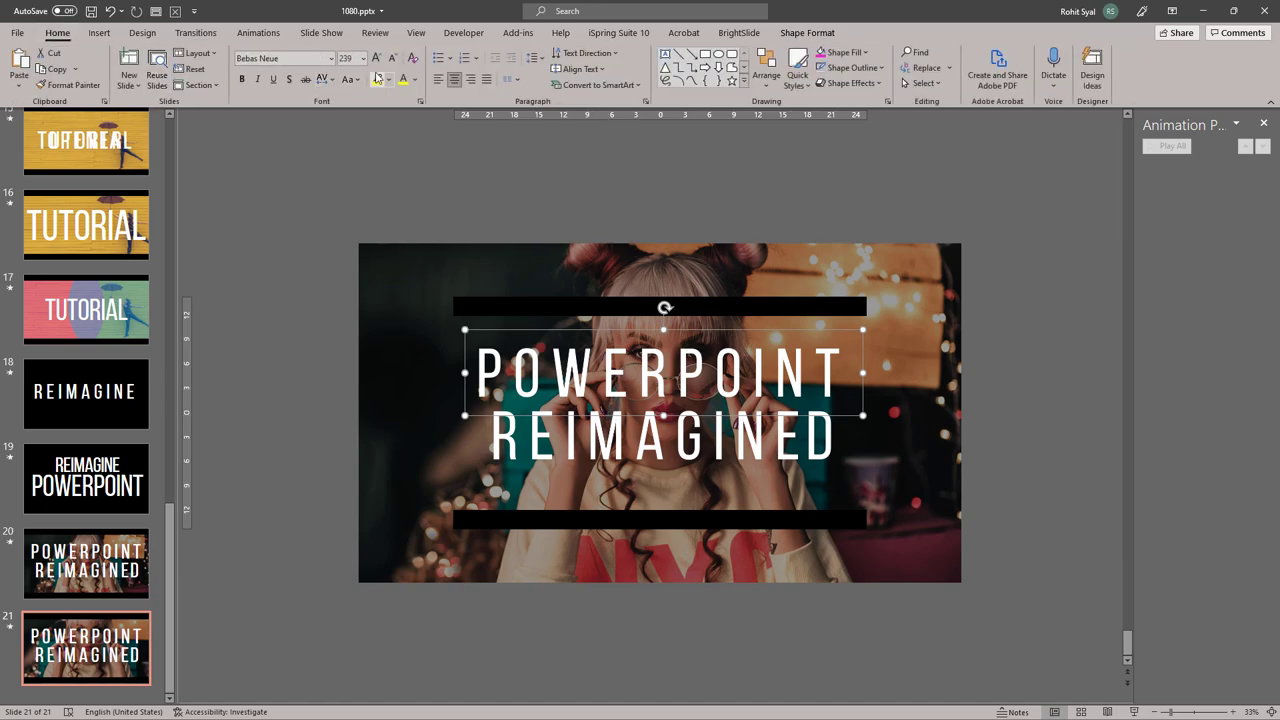
{"action": "left_click", "coordinate": [1034, 466]}
{"action": "left_click", "coordinate": [555, 352]}
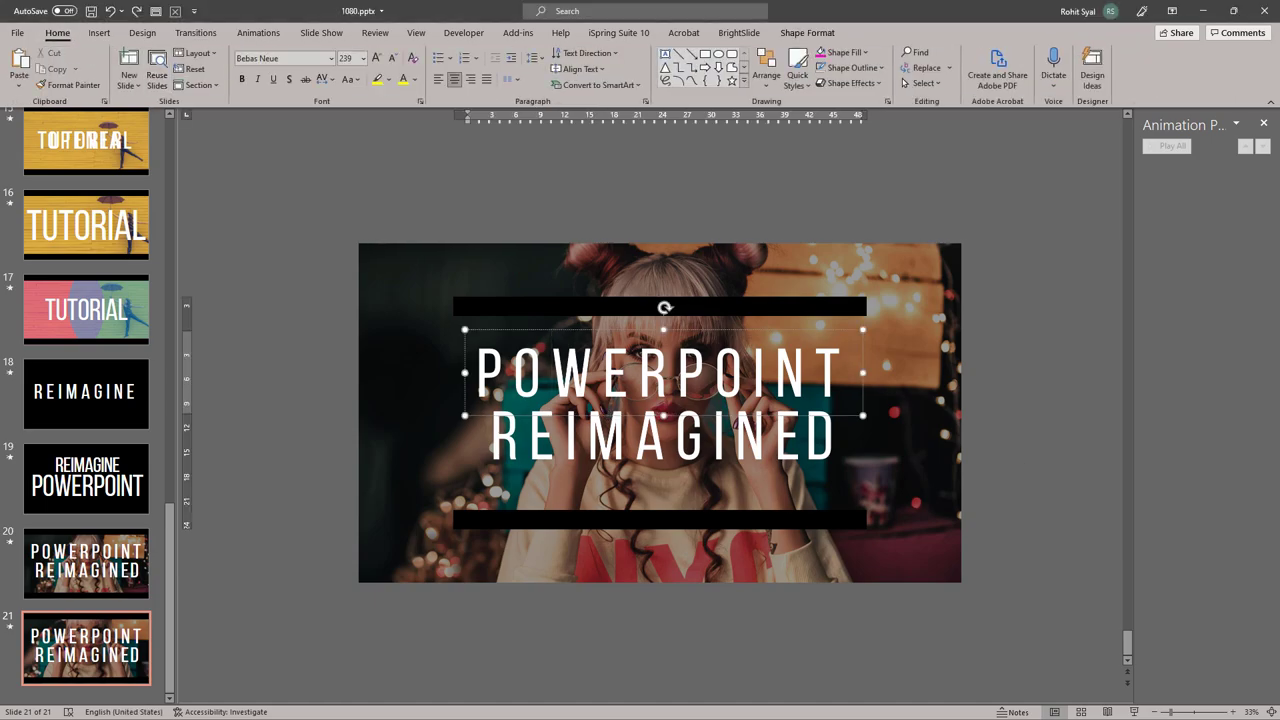
{"action": "left_click", "coordinate": [531, 435]}
{"action": "left_click", "coordinate": [555, 360]}
{"action": "left_click", "coordinate": [532, 435], "text": "shift"}
{"action": "left_click", "coordinate": [820, 435], "text": "shift"}
{"action": "left_click", "coordinate": [376, 58]}
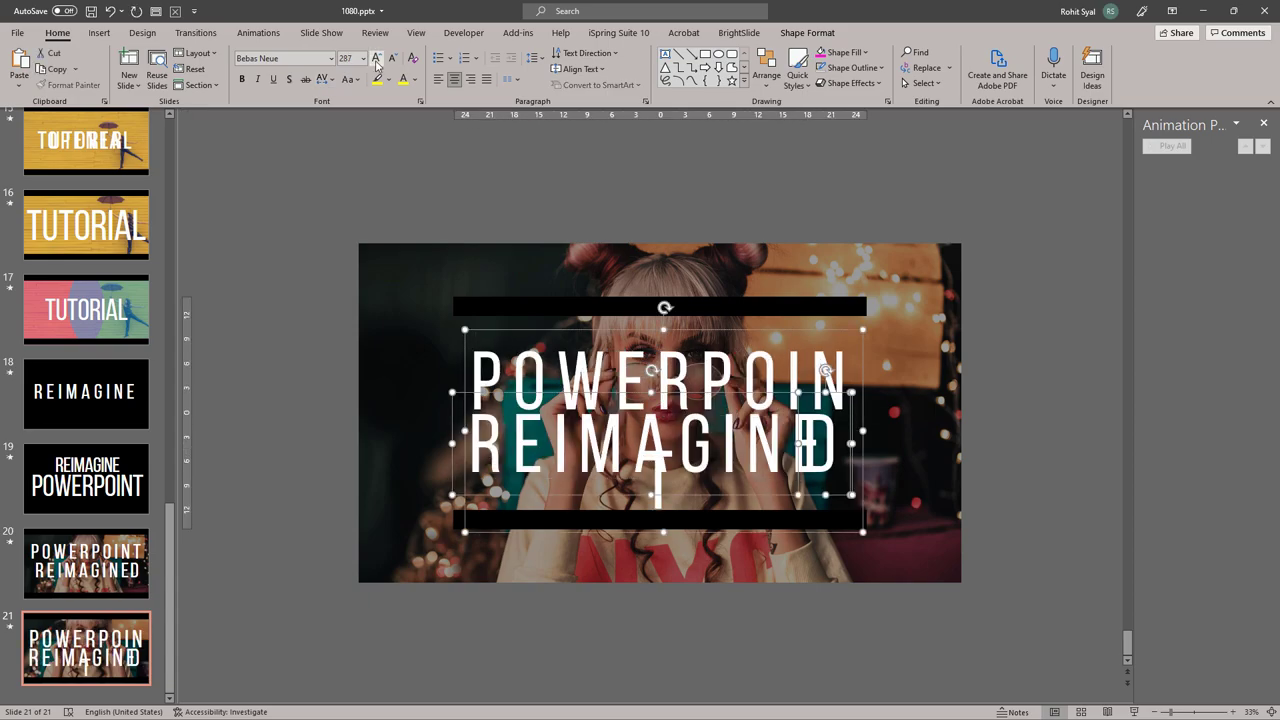
{"action": "left_click", "coordinate": [376, 57]}
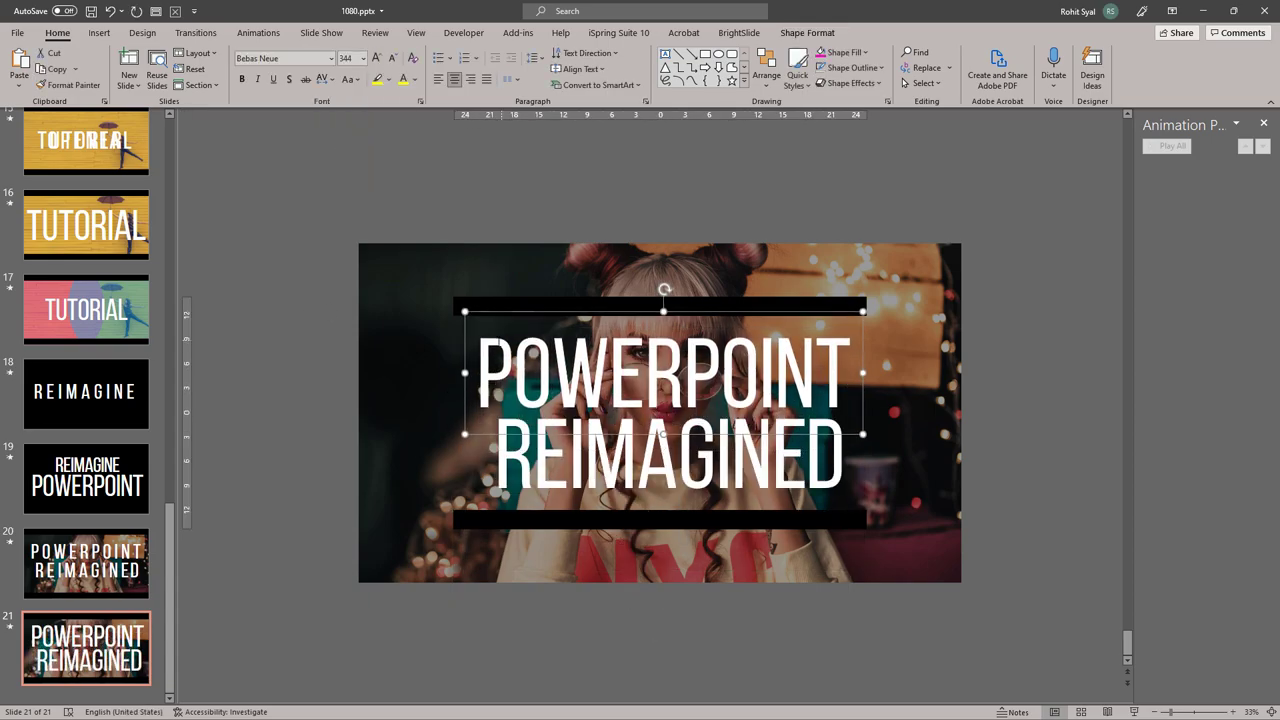
{"action": "left_click", "coordinate": [340, 347]}
- Copy the translucent magenta overlay rectangle from slide 14 and paste it onto slide 21
{"action": "scroll", "coordinate": [131, 355], "scroll_direction": "up", "scroll_amount": 1}
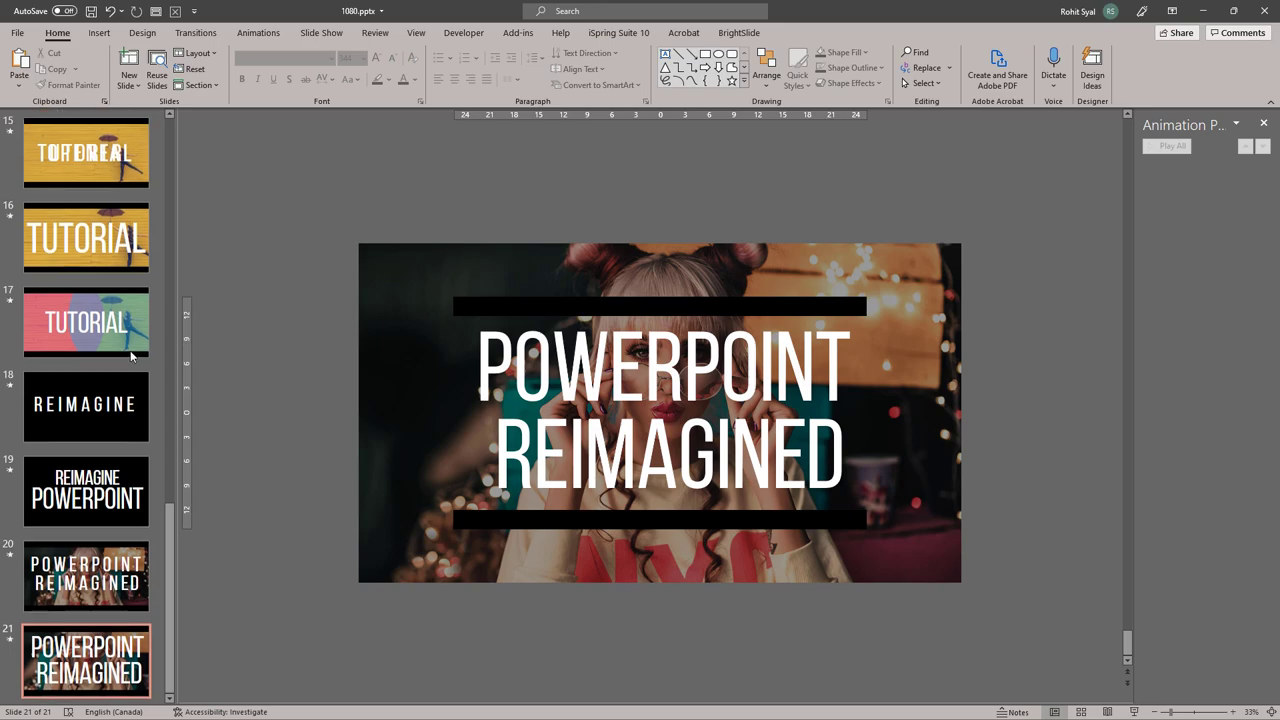
{"action": "scroll", "coordinate": [131, 355], "scroll_direction": "up", "scroll_amount": 3}
{"action": "left_click", "coordinate": [110, 300]}
{"action": "left_click", "coordinate": [461, 345]}
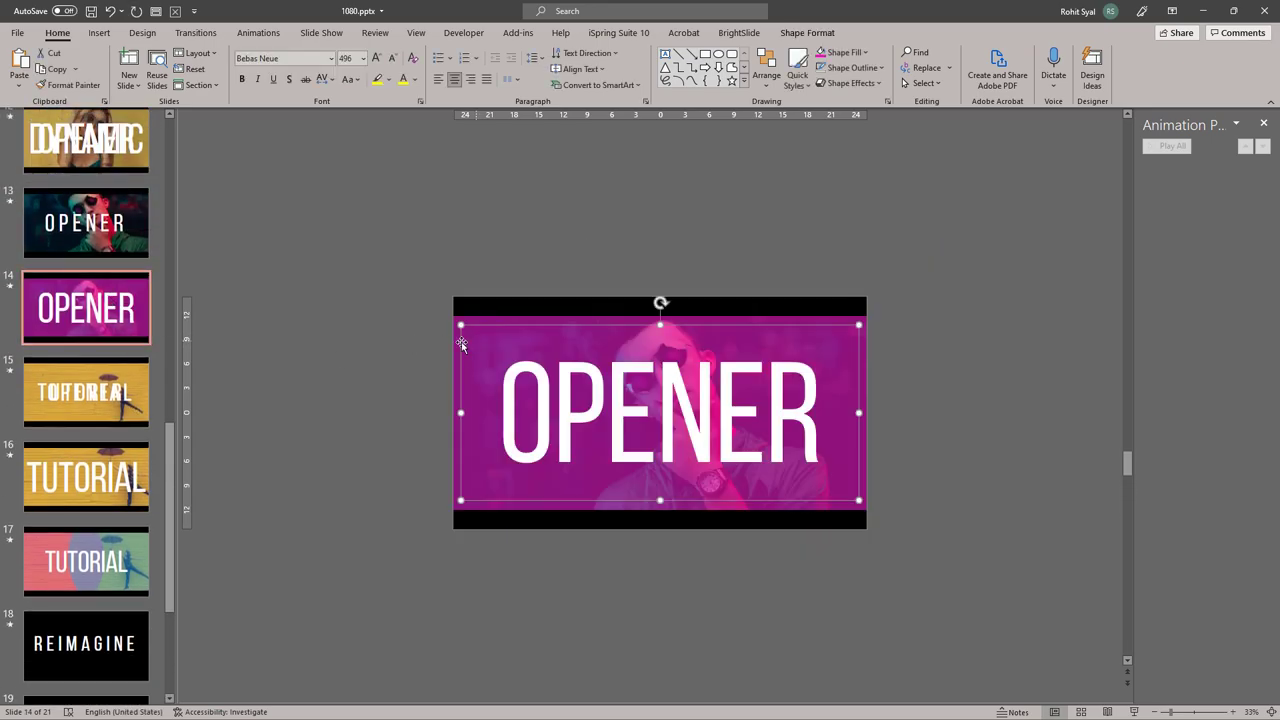
{"action": "left_click", "coordinate": [457, 334]}
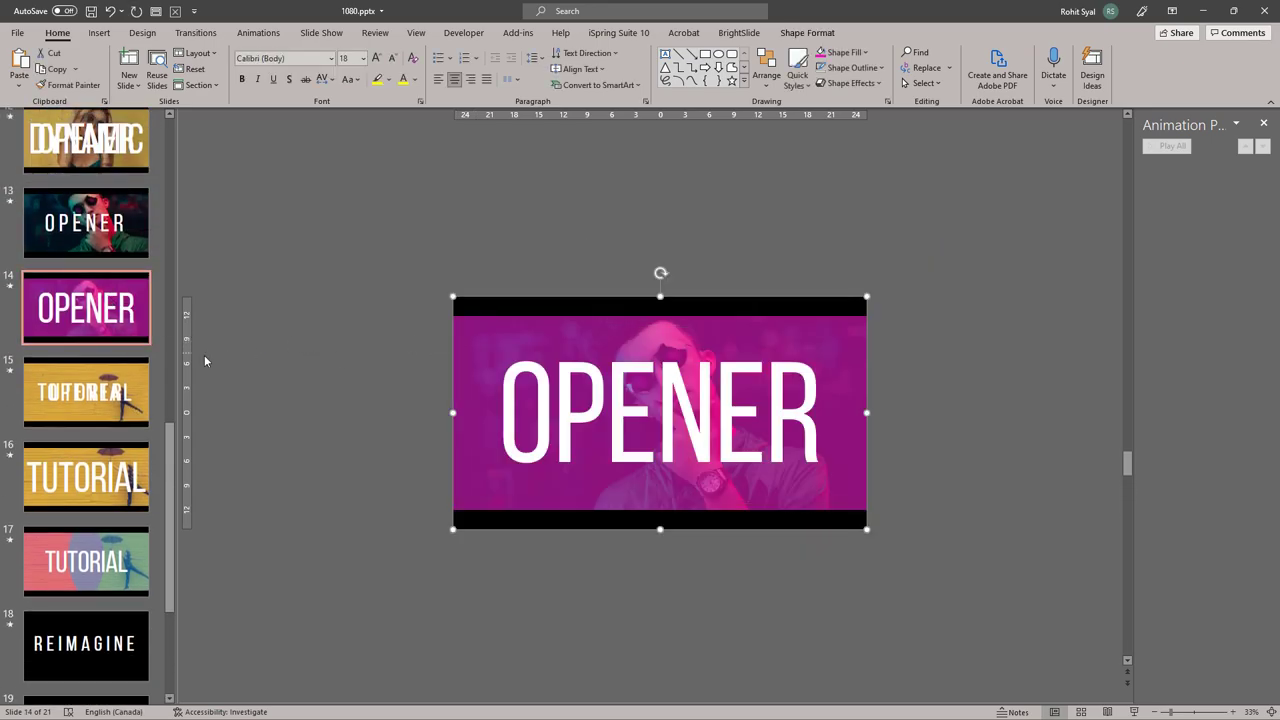
{"action": "scroll", "coordinate": [86, 400], "scroll_direction": "down", "scroll_amount": 5}
{"action": "left_click", "coordinate": [86, 645]}
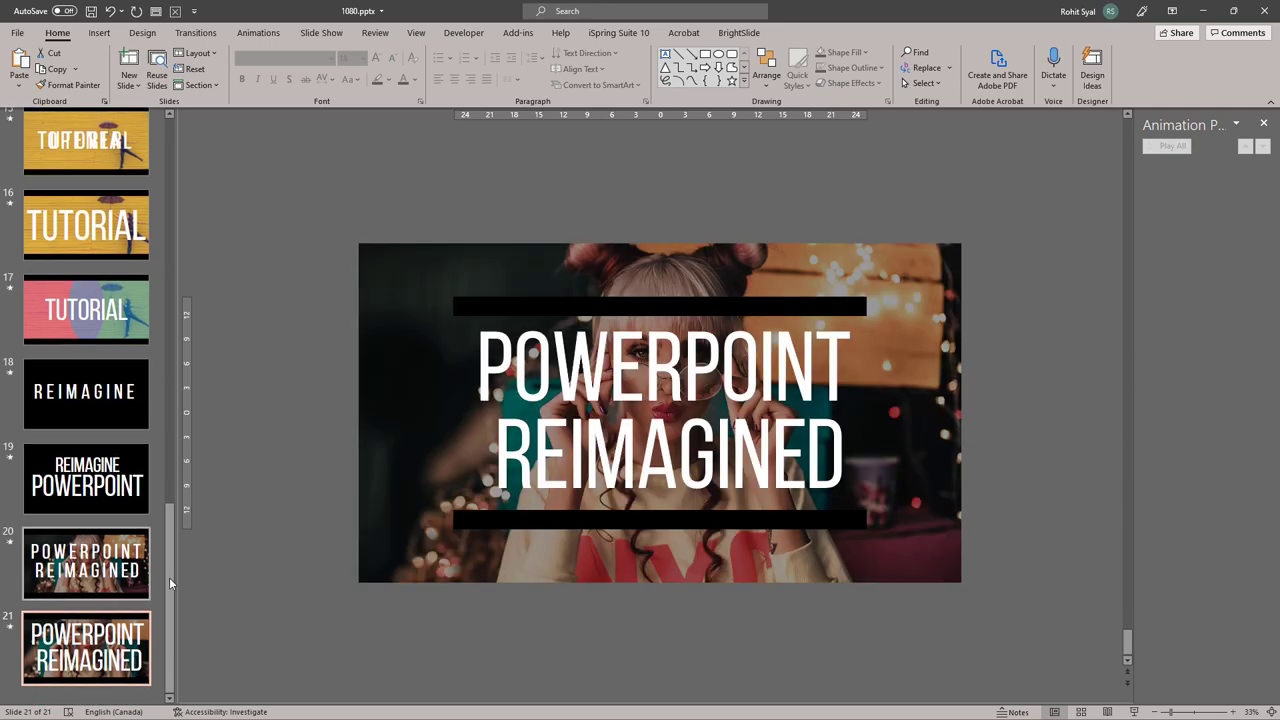
{"action": "key", "text": "ctrl+v"}
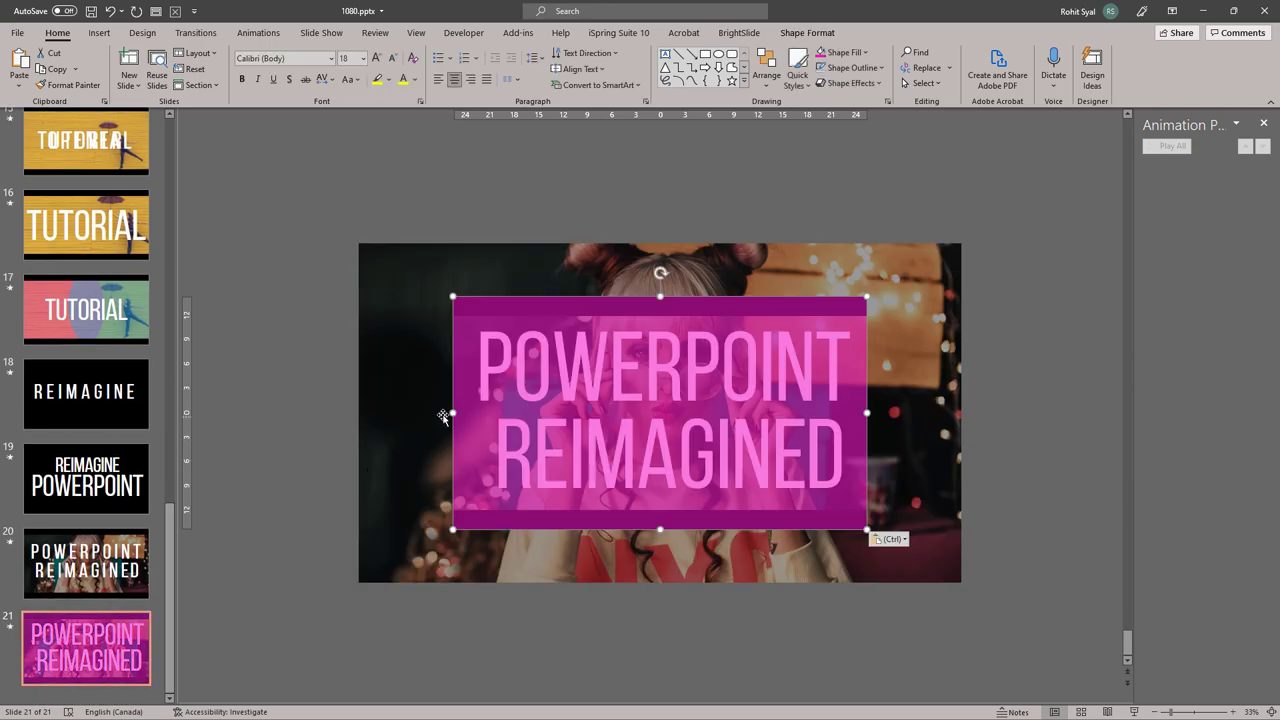
- Send the magenta overlay and the photo on slide 21 to the back, behind the titles and black bars
{"action": "left_click", "coordinate": [406, 399], "text": "shift"}
{"action": "right_click", "coordinate": [395, 389]}
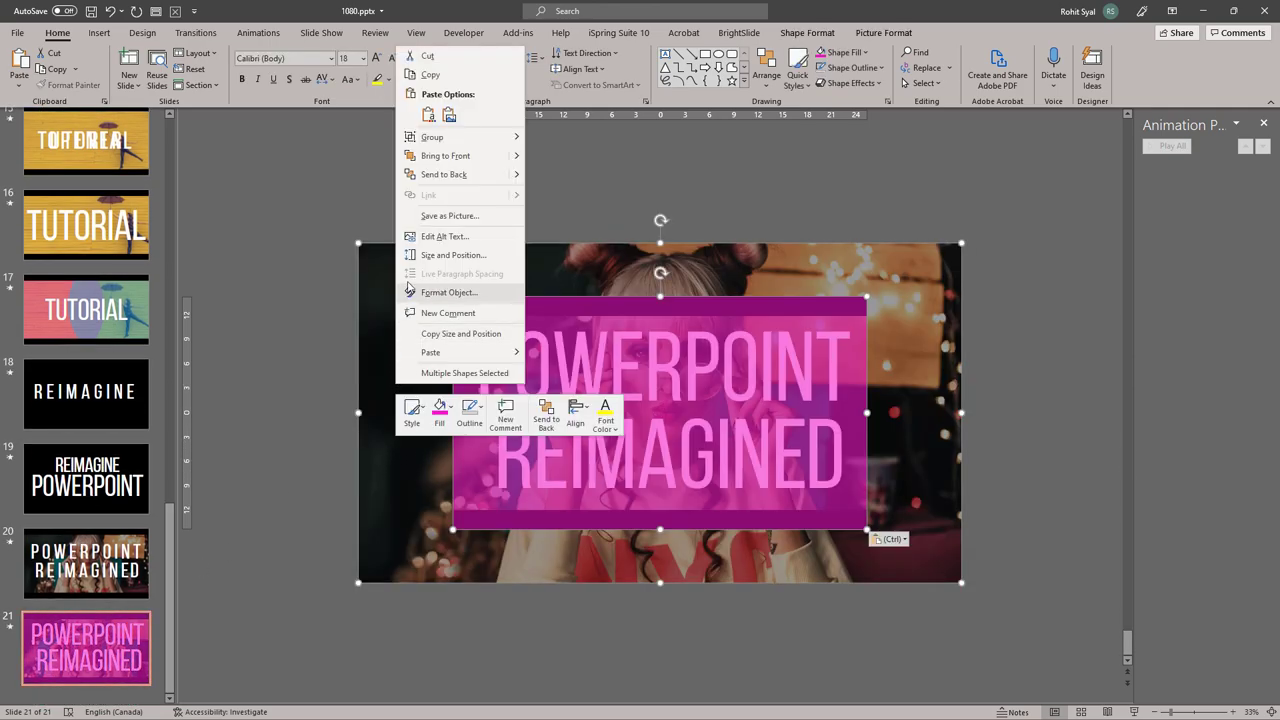
{"action": "left_click", "coordinate": [444, 174]}
{"action": "left_click", "coordinate": [250, 332]}
- Copy the magenta overlay from slide 21 to slide 20 and place it as a narrow strip just outside the slide's right edge
{"action": "left_click", "coordinate": [458, 454]}
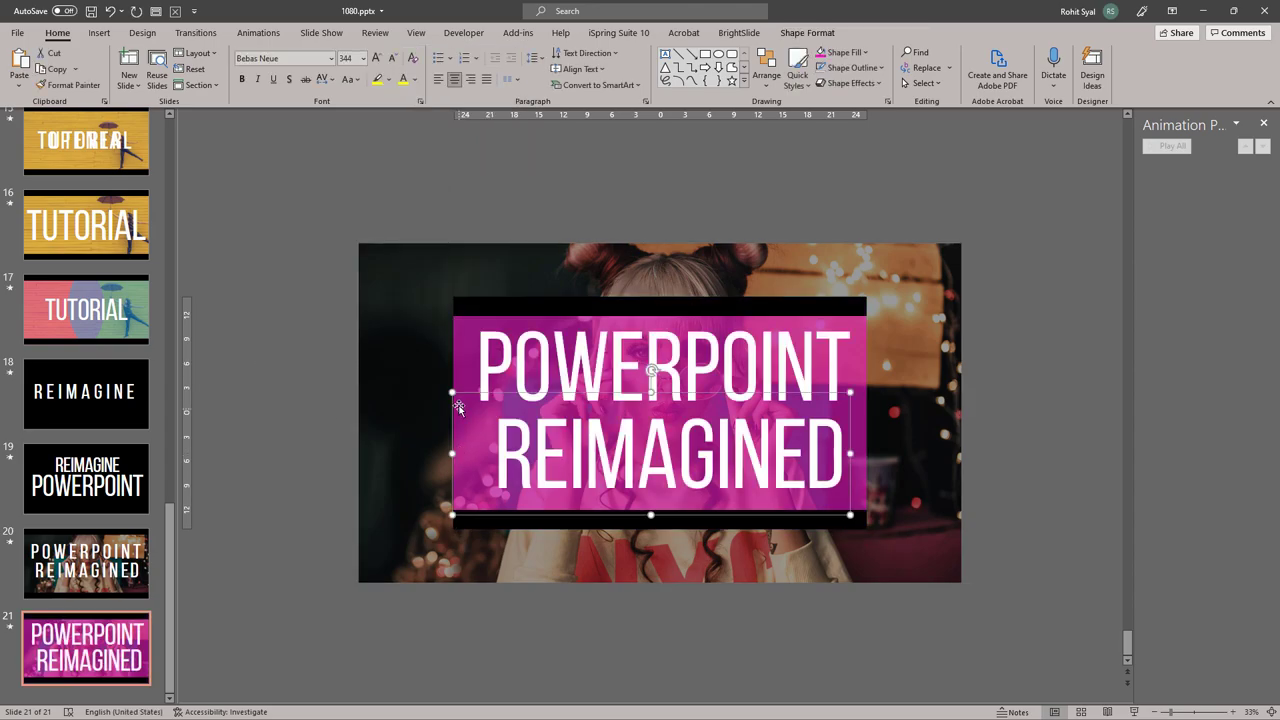
{"action": "left_click", "coordinate": [459, 371]}
{"action": "key", "text": "ctrl+c"}
{"action": "left_click", "coordinate": [86, 563]}
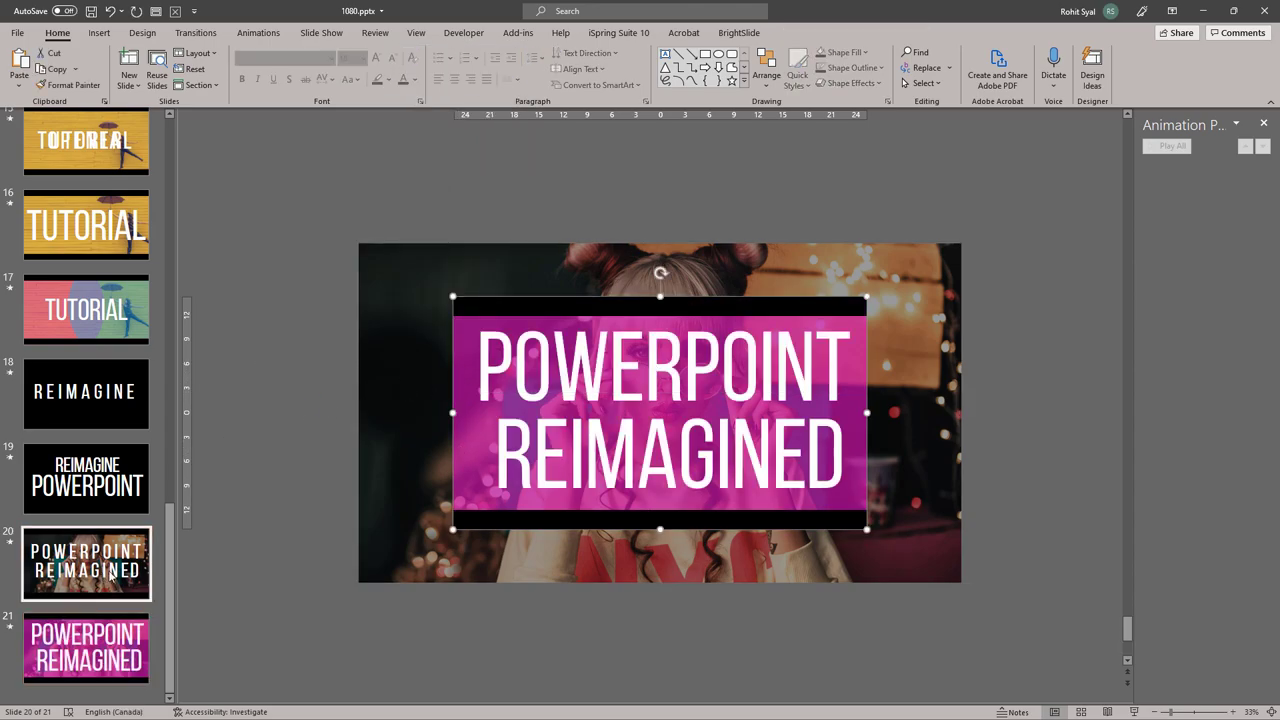
{"action": "key", "text": "ctrl+v"}
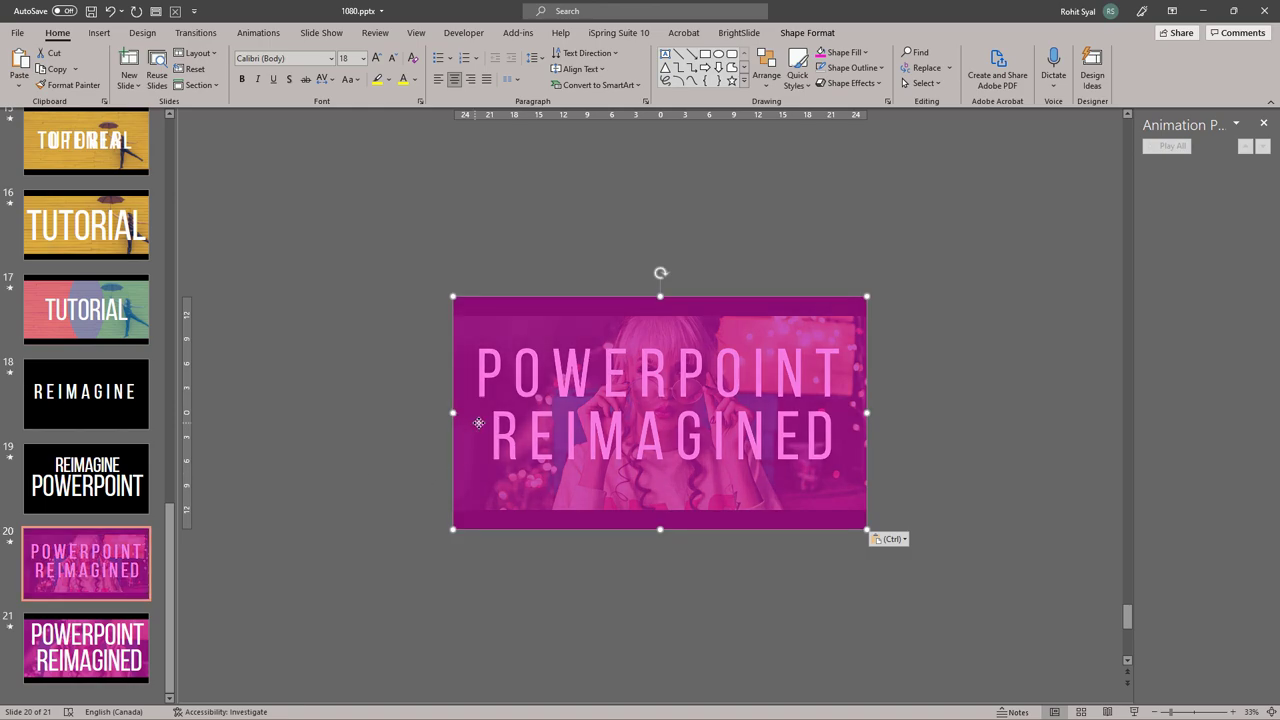
{"action": "left_click_drag", "start_coordinate": [478, 423], "coordinate": [870, 413]}
{"action": "left_click", "coordinate": [602, 640]}
- Copy the upper and lower black bars from slide 20 and paste them onto slide 19
{"action": "scroll", "coordinate": [409, 577], "scroll_direction": "up", "scroll_amount": 1}
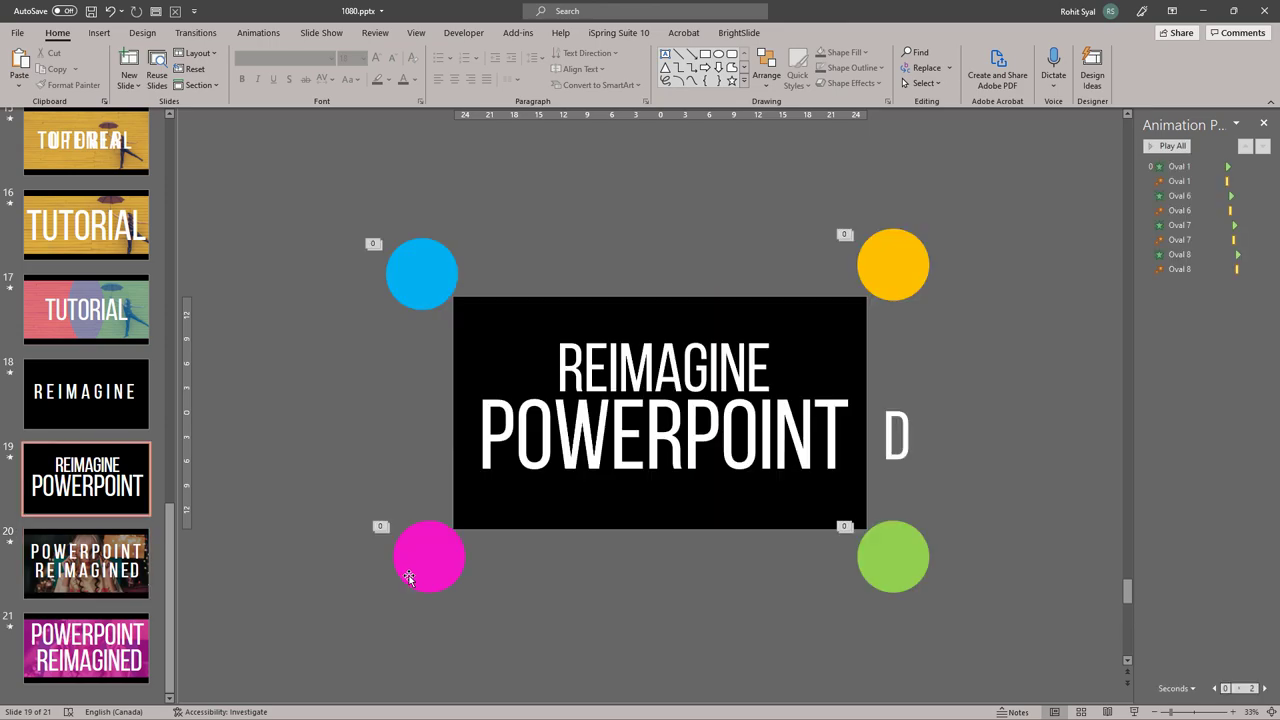
{"action": "scroll", "coordinate": [409, 578], "scroll_direction": "down", "scroll_amount": 1}
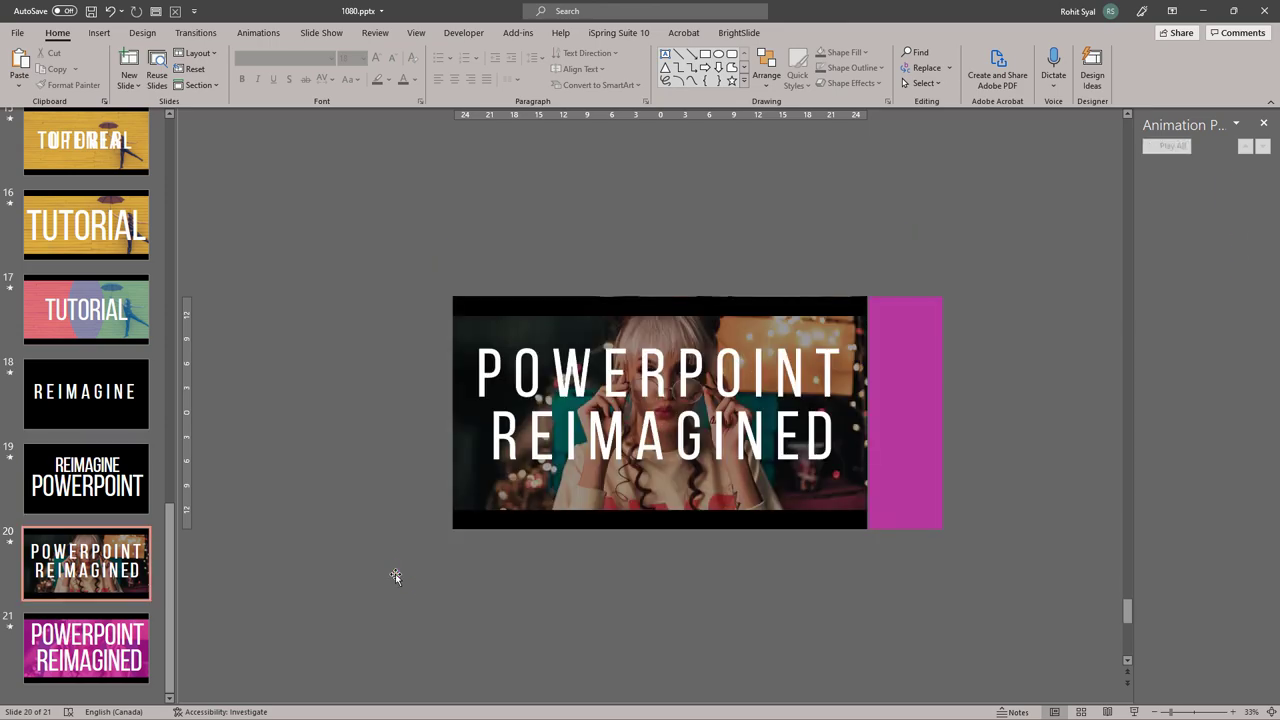
{"action": "left_click", "coordinate": [508, 525]}
{"action": "left_click", "coordinate": [520, 303], "text": "shift"}
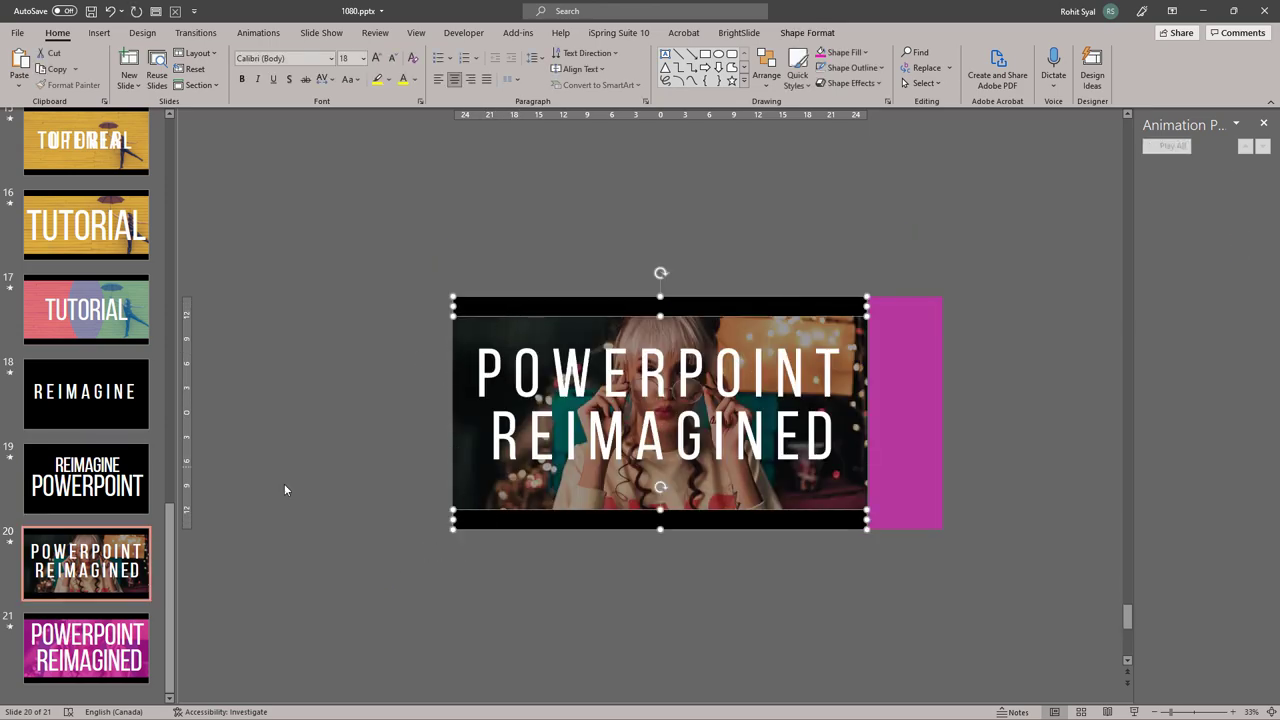
{"action": "scroll", "coordinate": [284, 489], "scroll_direction": "up", "scroll_amount": 1}
{"action": "key", "text": "ctrl+v"}
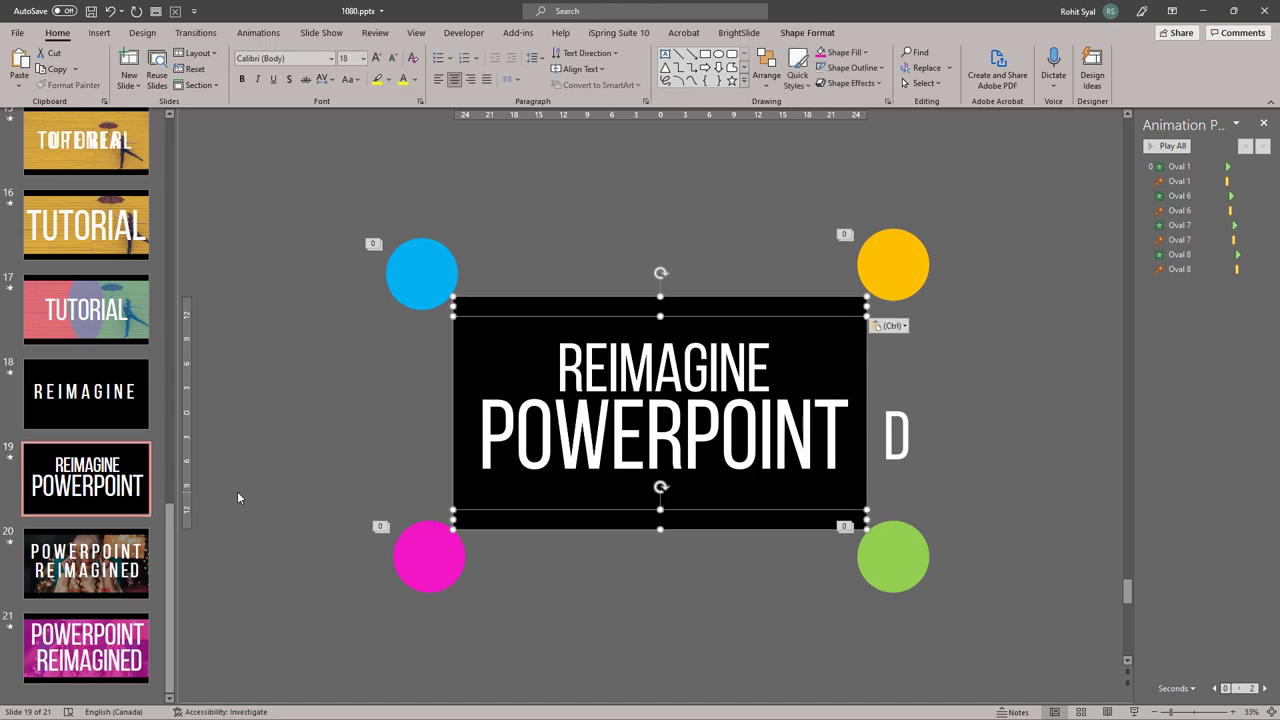
- Move the two black bars on slide 19 just outside the slide's upper and lower edges
{"action": "left_click", "coordinate": [240, 488]}
{"action": "left_click", "coordinate": [500, 305]}
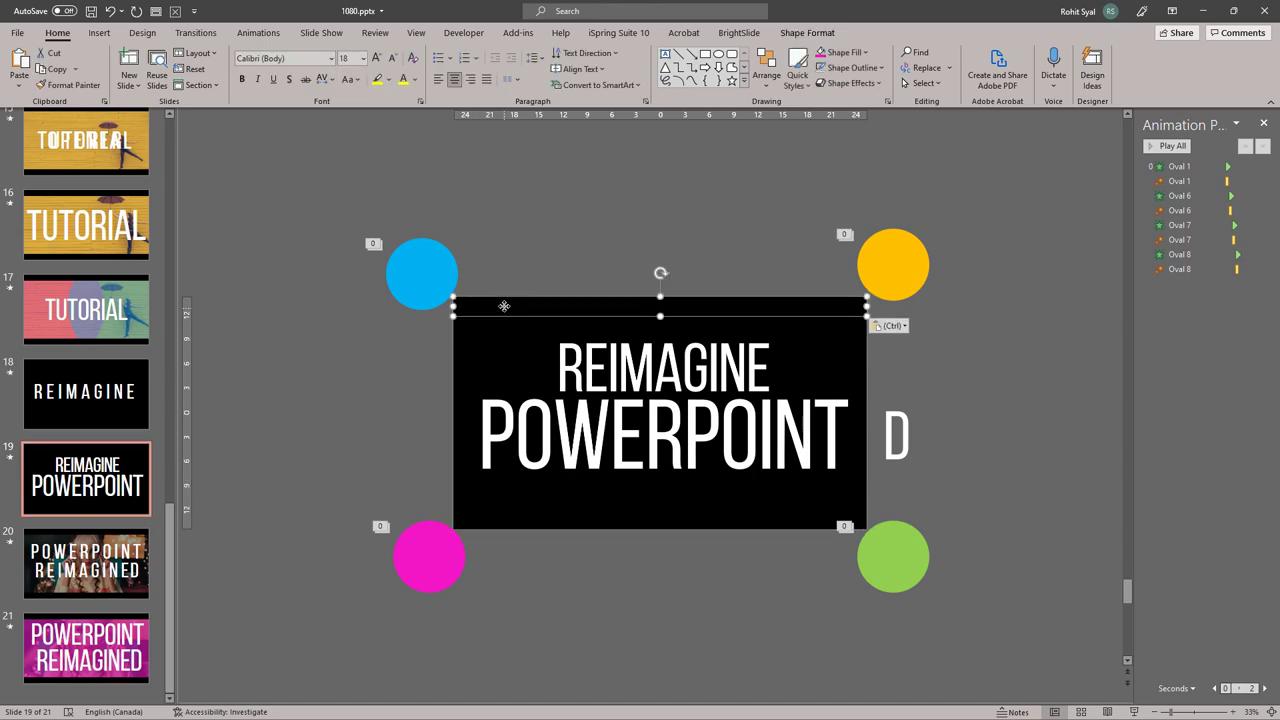
{"action": "left_click_drag", "start_coordinate": [504, 306], "coordinate": [503, 280]}
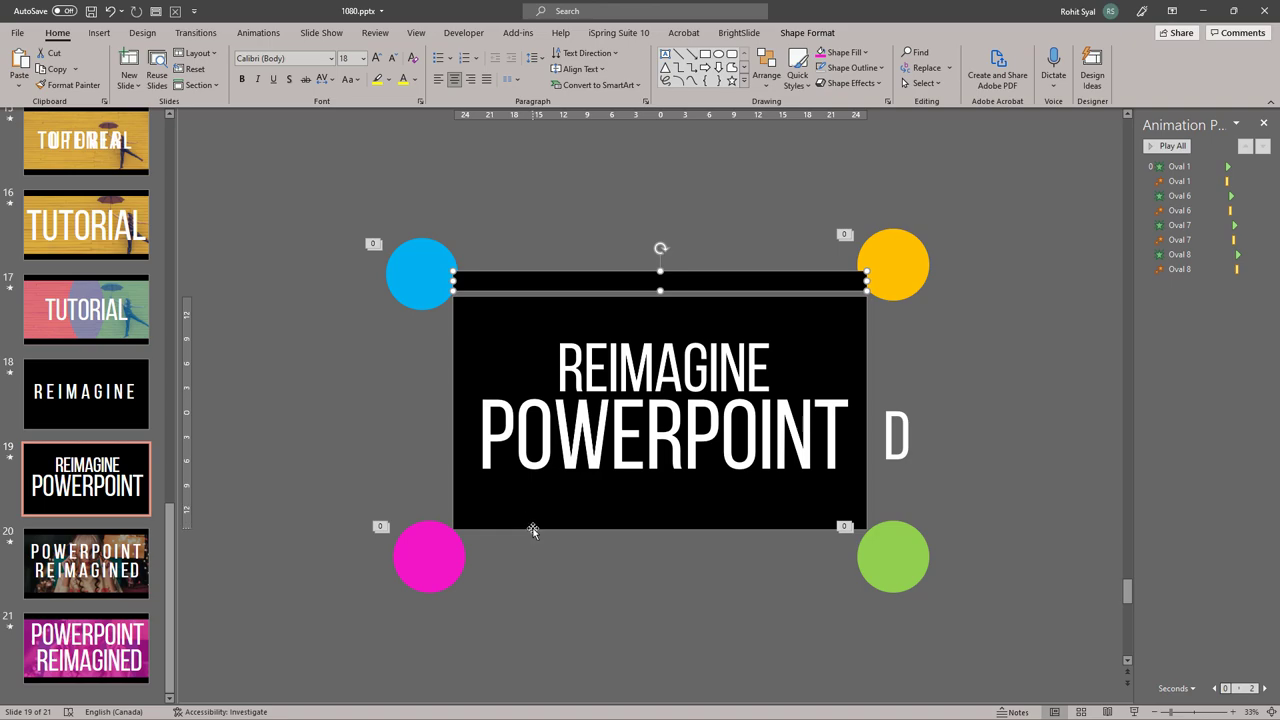
{"action": "left_click", "coordinate": [533, 530]}
{"action": "left_click_drag", "start_coordinate": [533, 528], "coordinate": [537, 543]}
{"action": "left_click", "coordinate": [329, 516]}
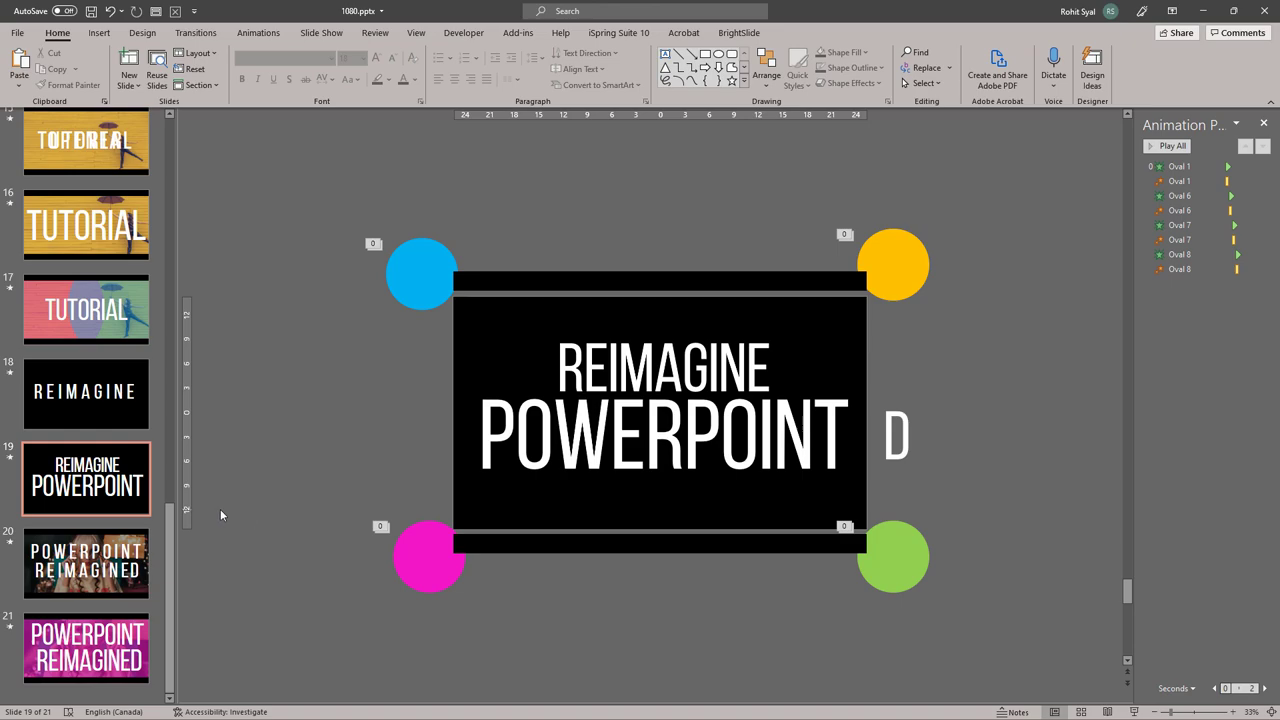
- Check the transitions of slides 20 and 21, and play the slide show from slide 19 to review the morphs
{"action": "left_click", "coordinate": [105, 567]}
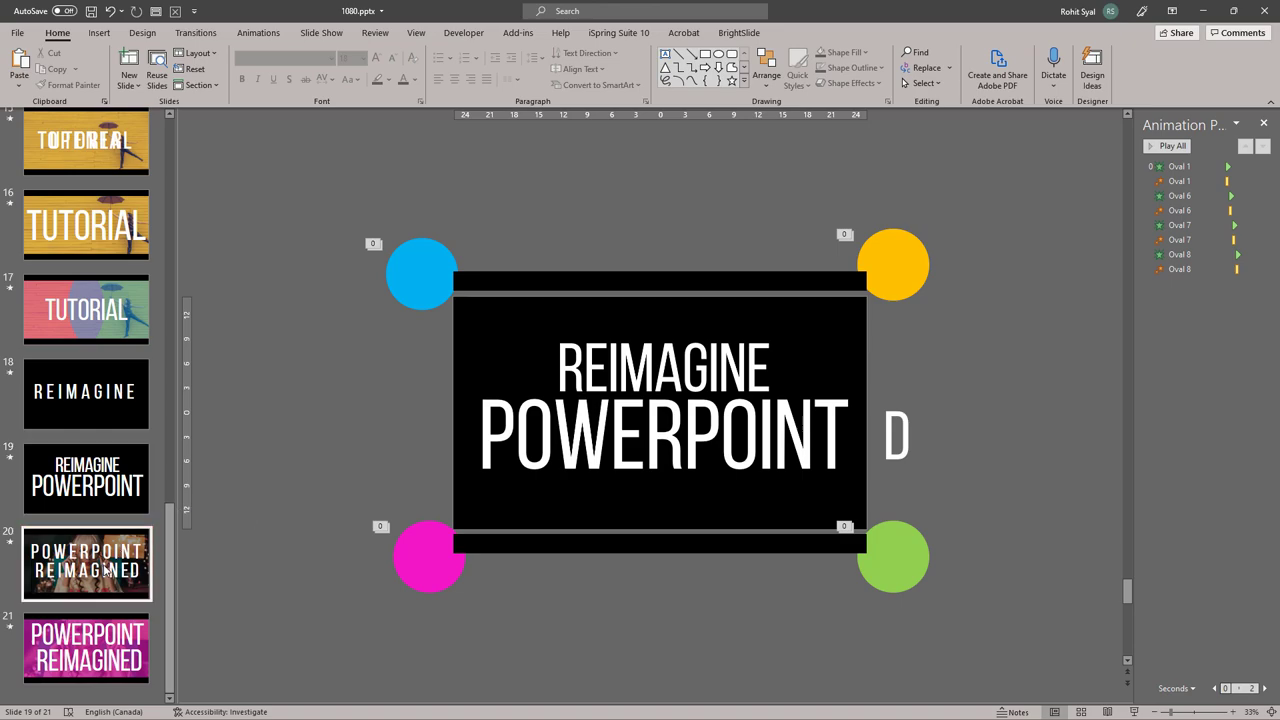
{"action": "left_click", "coordinate": [195, 32]}
{"action": "left_click", "coordinate": [93, 652]}
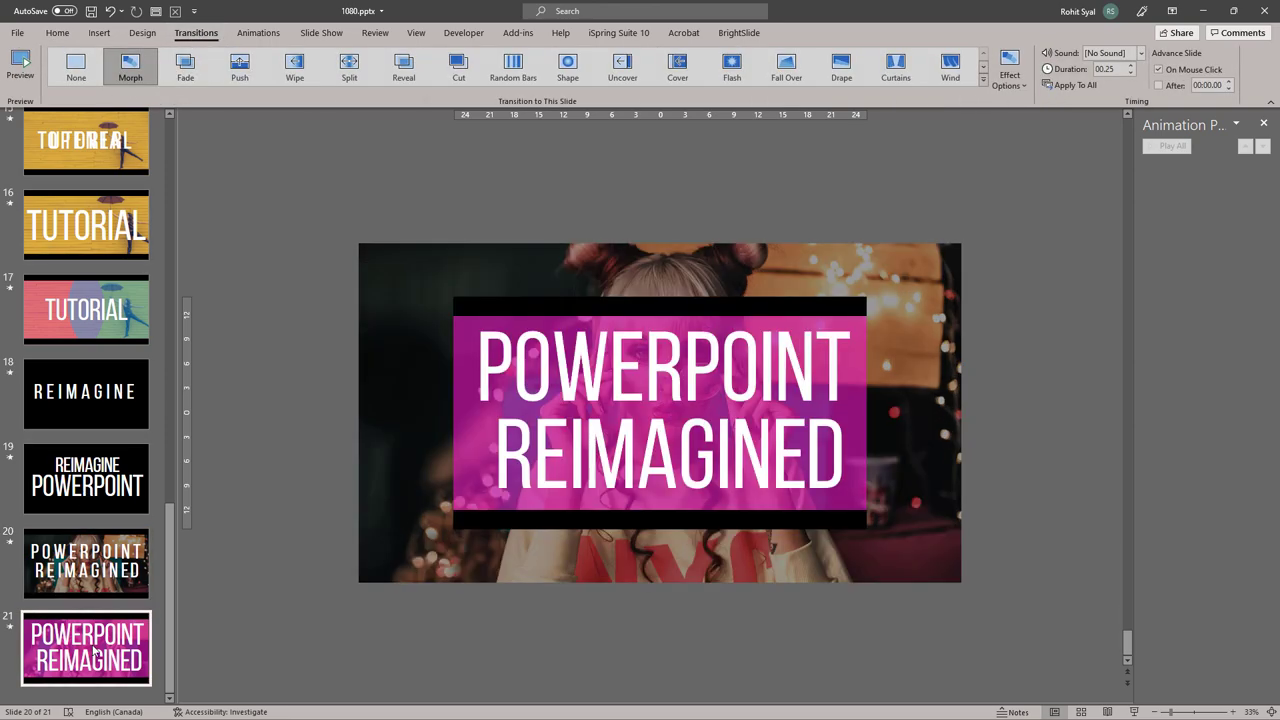
{"action": "key", "text": "Up"}
{"action": "key", "text": "Up"}
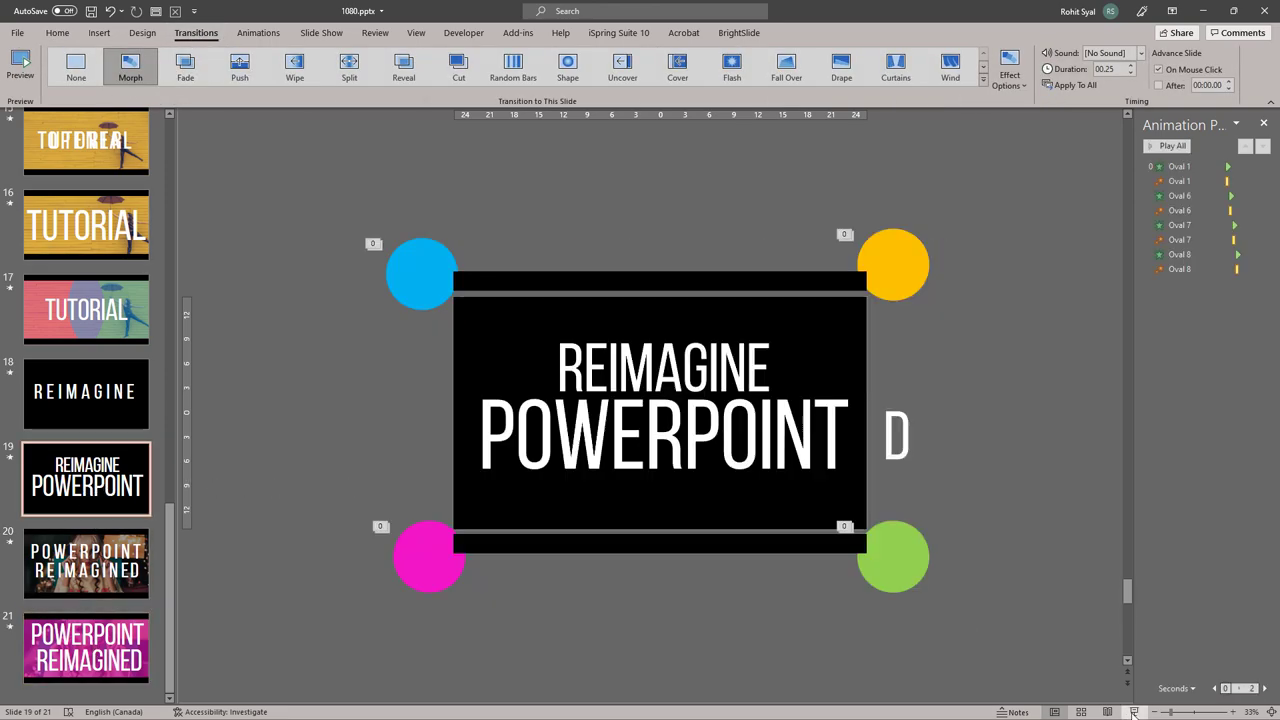
{"action": "left_click", "coordinate": [1133, 712]}
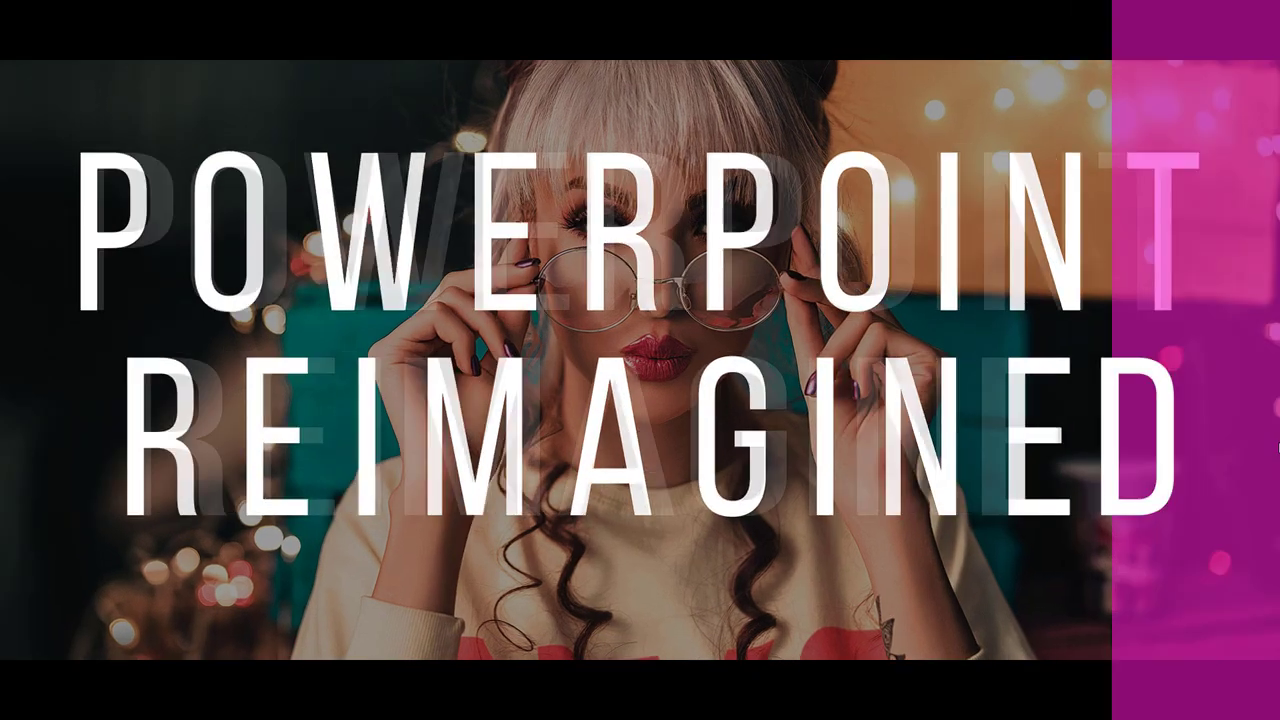
{"action": "key", "text": "Escape"}
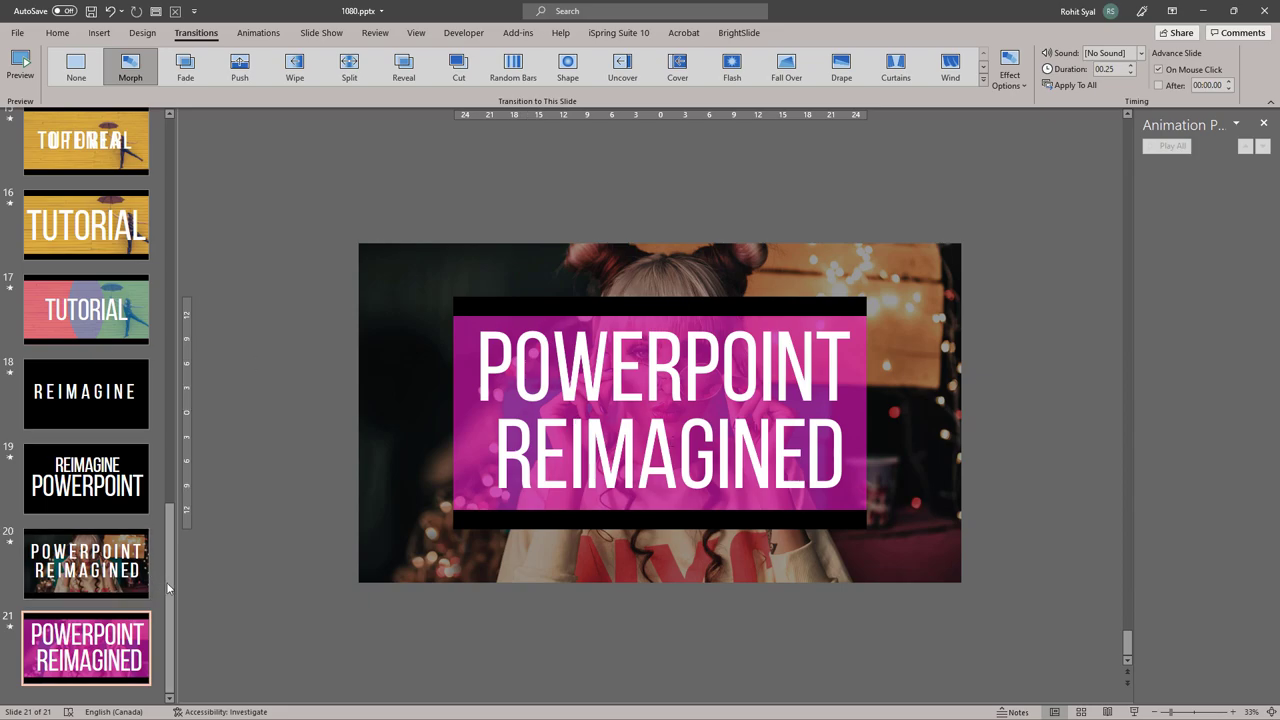
- Copy the lines "Make it magnificent" and "Make it stylish" from the script text on slide 1
{"action": "scroll", "coordinate": [103, 346], "scroll_direction": "up", "scroll_amount": 10}
{"action": "scroll", "coordinate": [103, 152], "scroll_direction": "up", "scroll_amount": 1}
{"action": "left_click", "coordinate": [103, 154]}
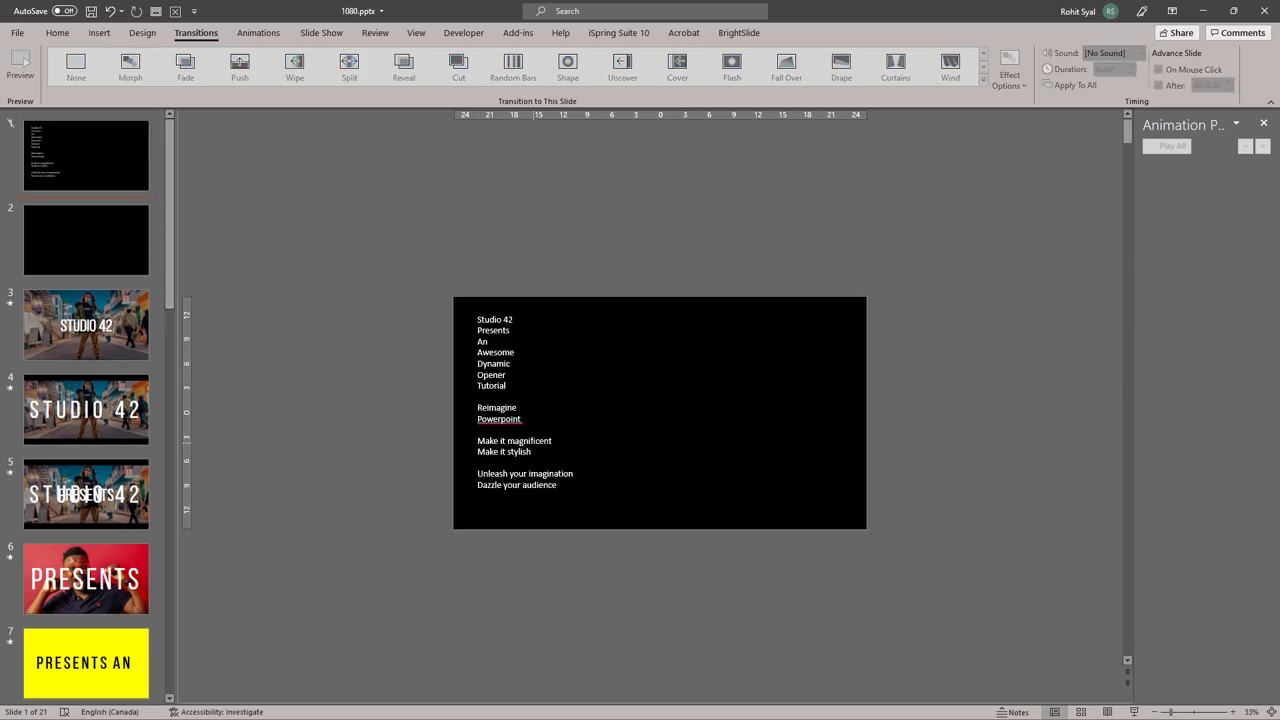
{"action": "left_click_drag", "start_coordinate": [481, 440], "coordinate": [533, 452]}
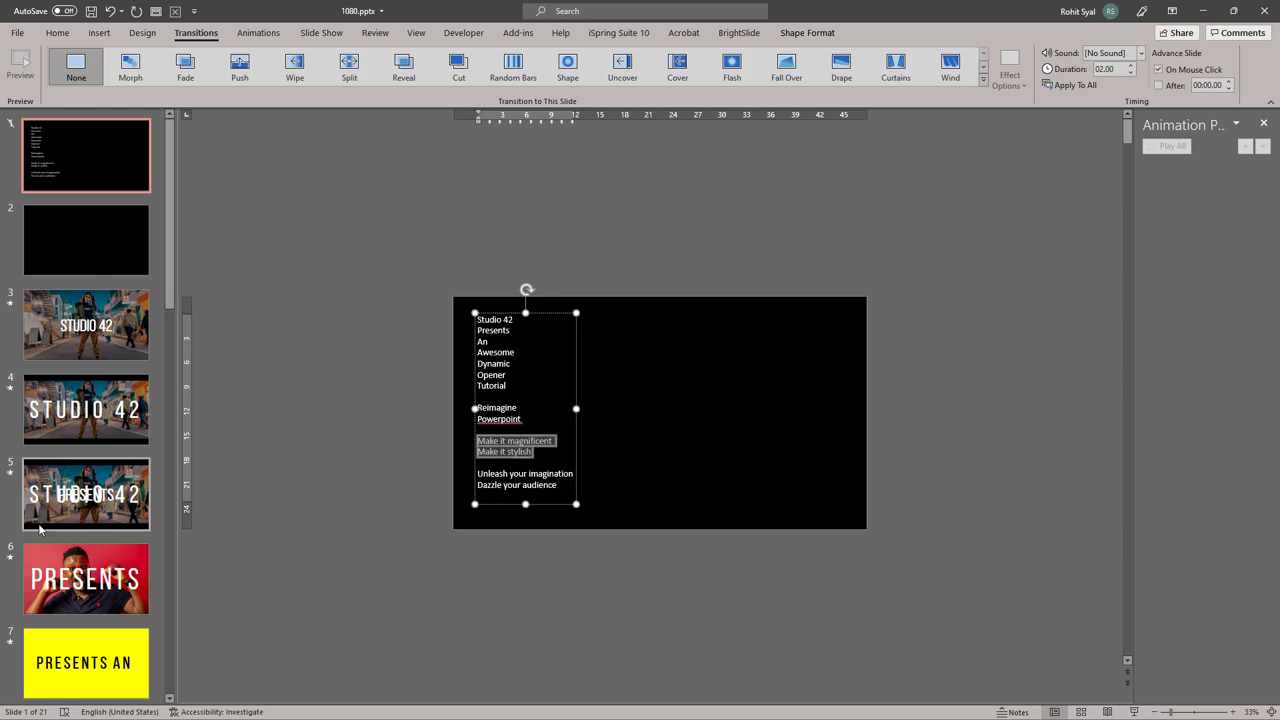
{"action": "scroll", "coordinate": [97, 520], "scroll_direction": "down", "scroll_amount": 6}
{"action": "scroll", "coordinate": [97, 536], "scroll_direction": "down", "scroll_amount": 6}
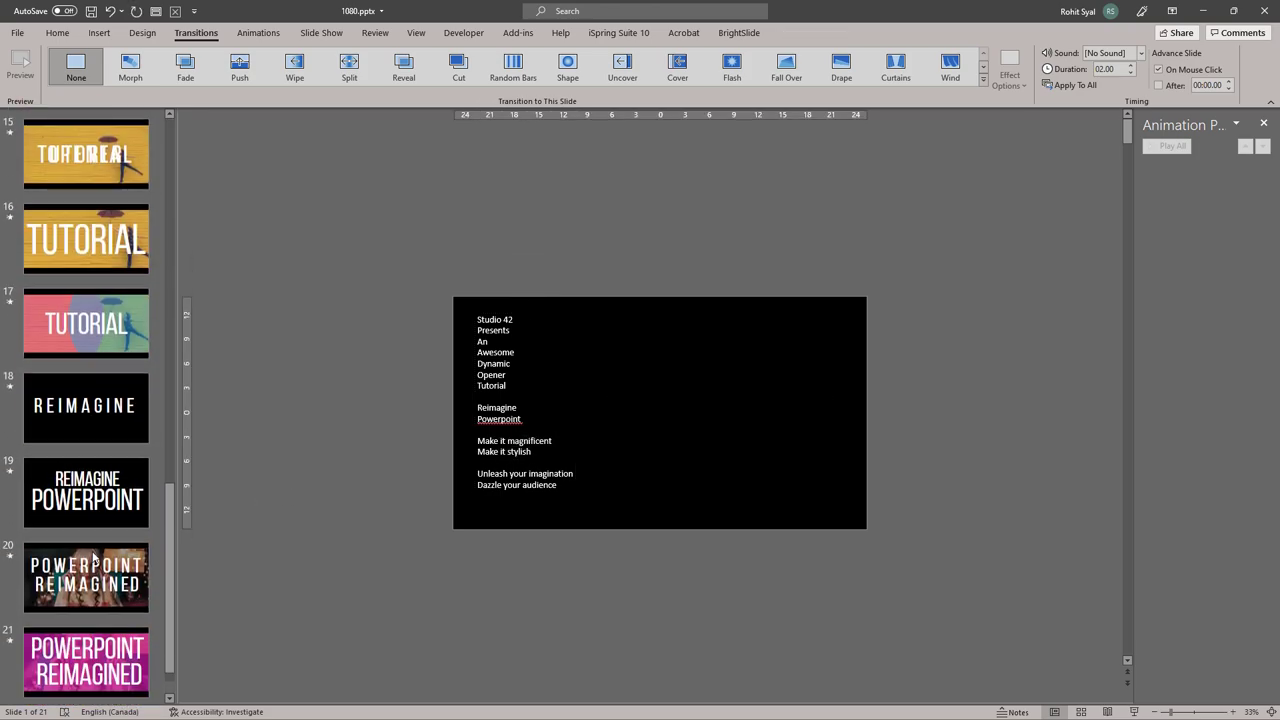
- Add a new slide after slide 21 and paste the copied script lines onto it
{"action": "left_click", "coordinate": [101, 676]}
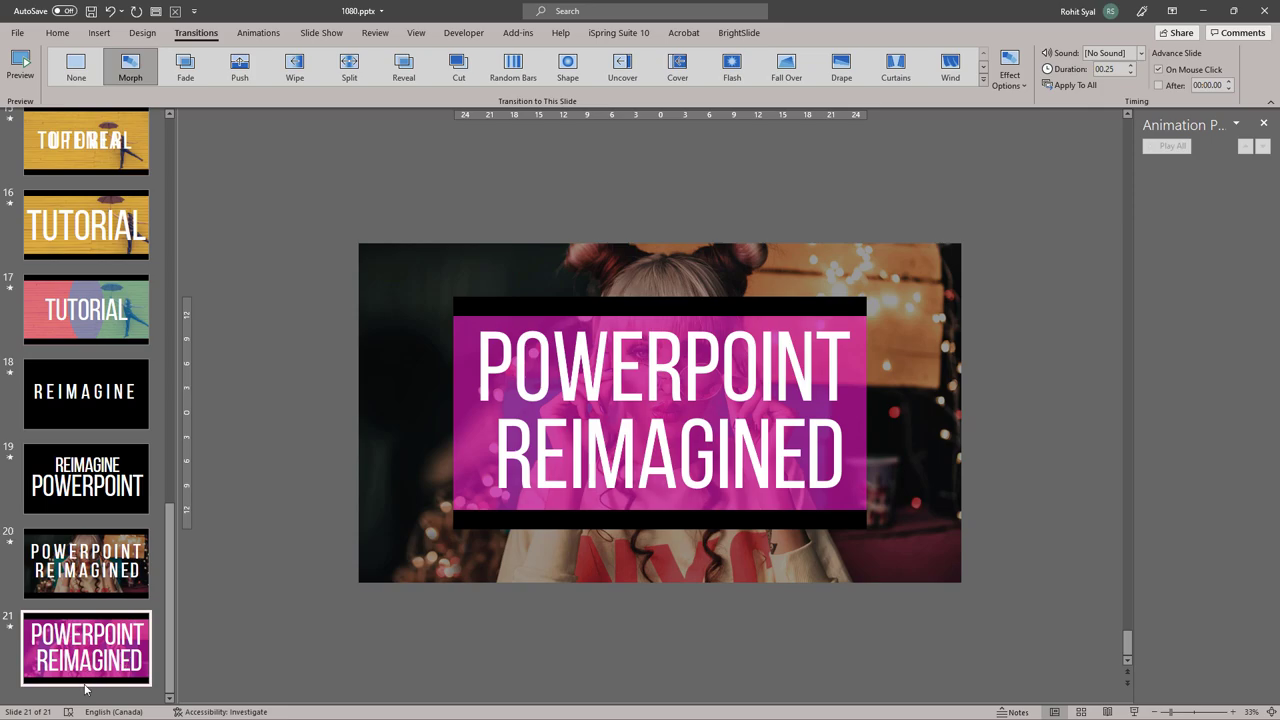
{"action": "right_click", "coordinate": [86, 694]}
{"action": "left_click", "coordinate": [115, 648]}
{"action": "key", "text": "ctrl+v"}
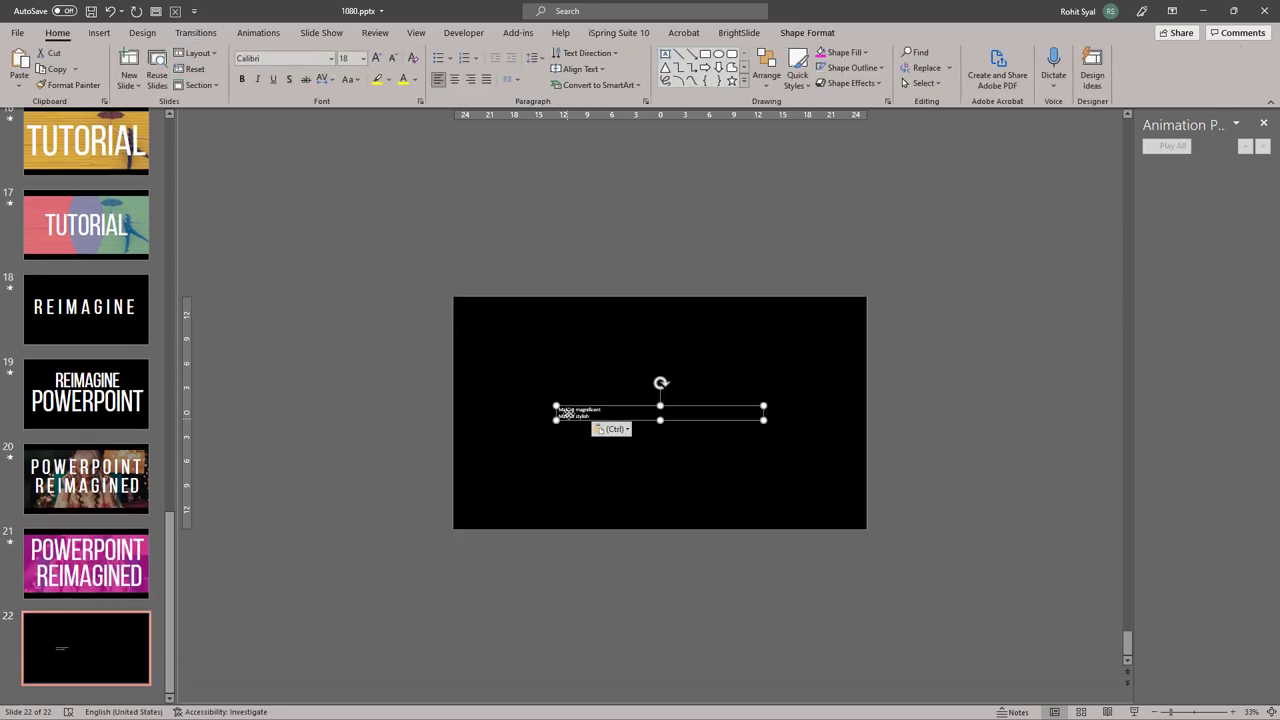
- Move the pasted script lines above slide 22 and enlarge their font to 48
{"action": "left_click_drag", "start_coordinate": [568, 413], "coordinate": [545, 242]}
{"action": "left_click", "coordinate": [376, 58]}
{"action": "left_click", "coordinate": [376, 58]}
{"action": "left_click", "coordinate": [376, 58]}
{"action": "left_click", "coordinate": [376, 58]}
{"action": "left_click", "coordinate": [376, 58]}
{"action": "left_click", "coordinate": [376, 58]}
{"action": "left_click", "coordinate": [343, 364]}
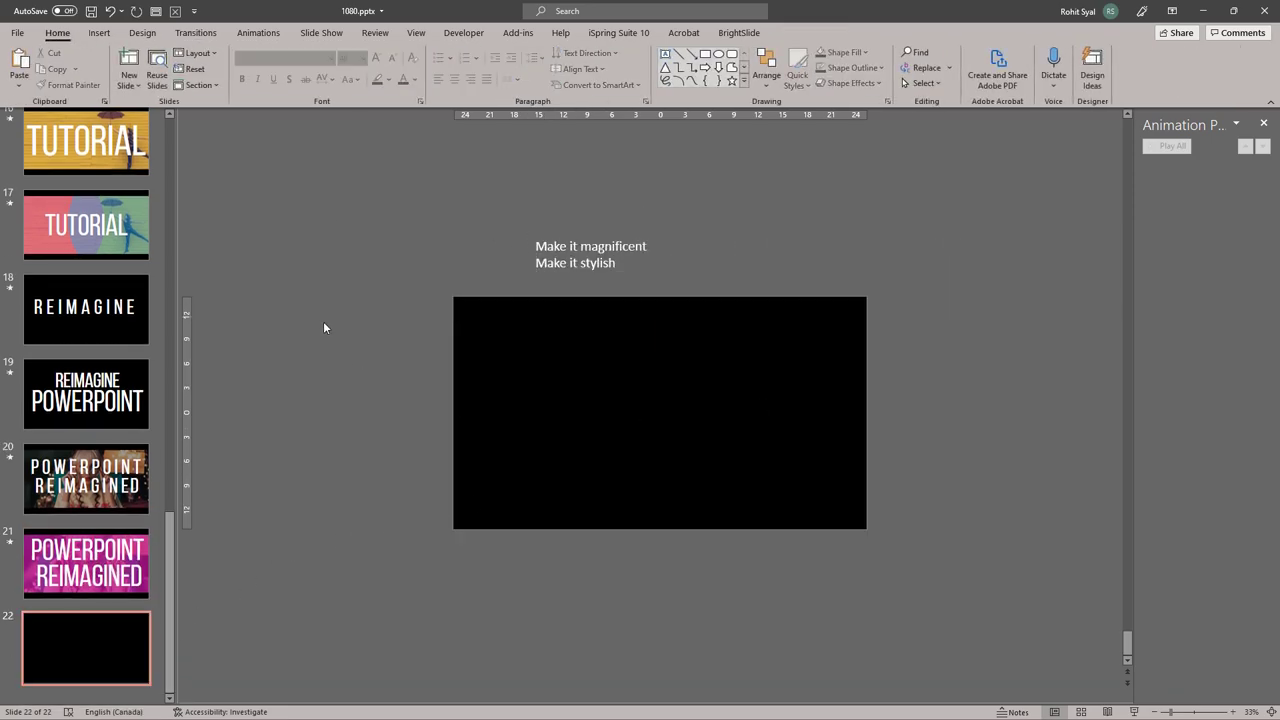
- Copy the photo and both black bars from slide 21 and paste them onto slide 22
{"action": "left_click", "coordinate": [74, 566]}
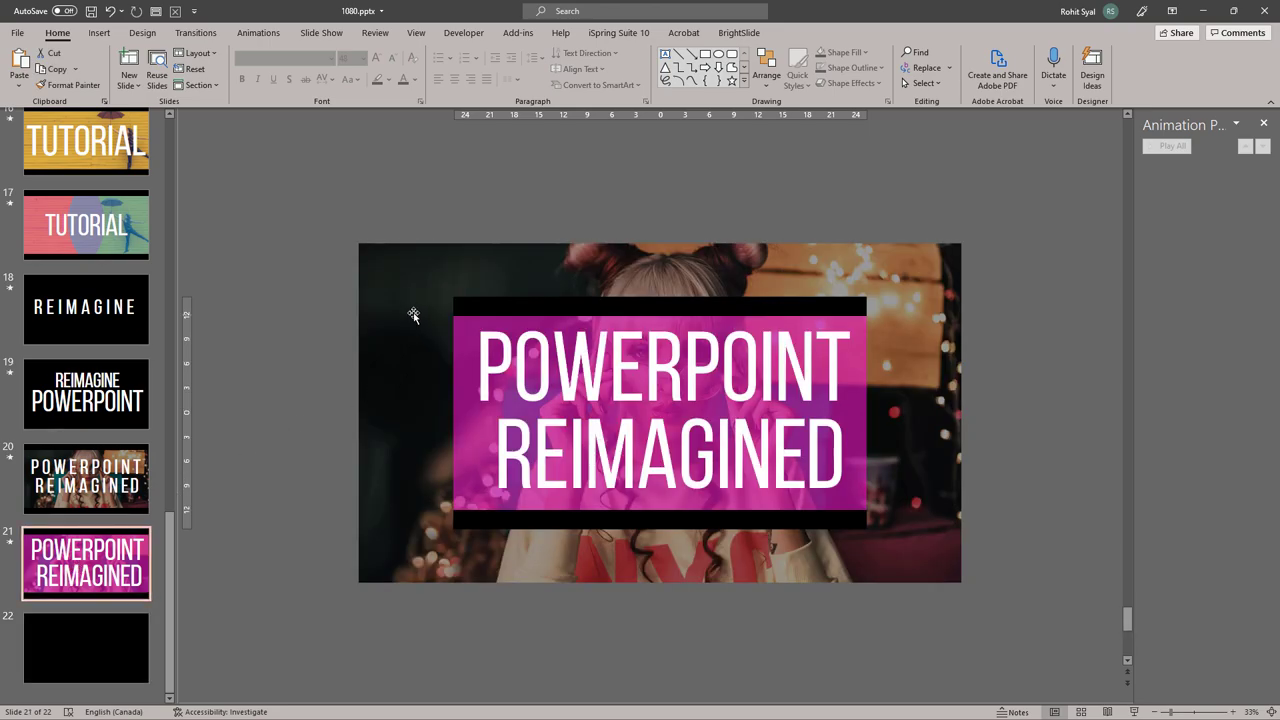
{"action": "left_click", "coordinate": [405, 306]}
{"action": "left_click", "coordinate": [483, 307], "text": "shift"}
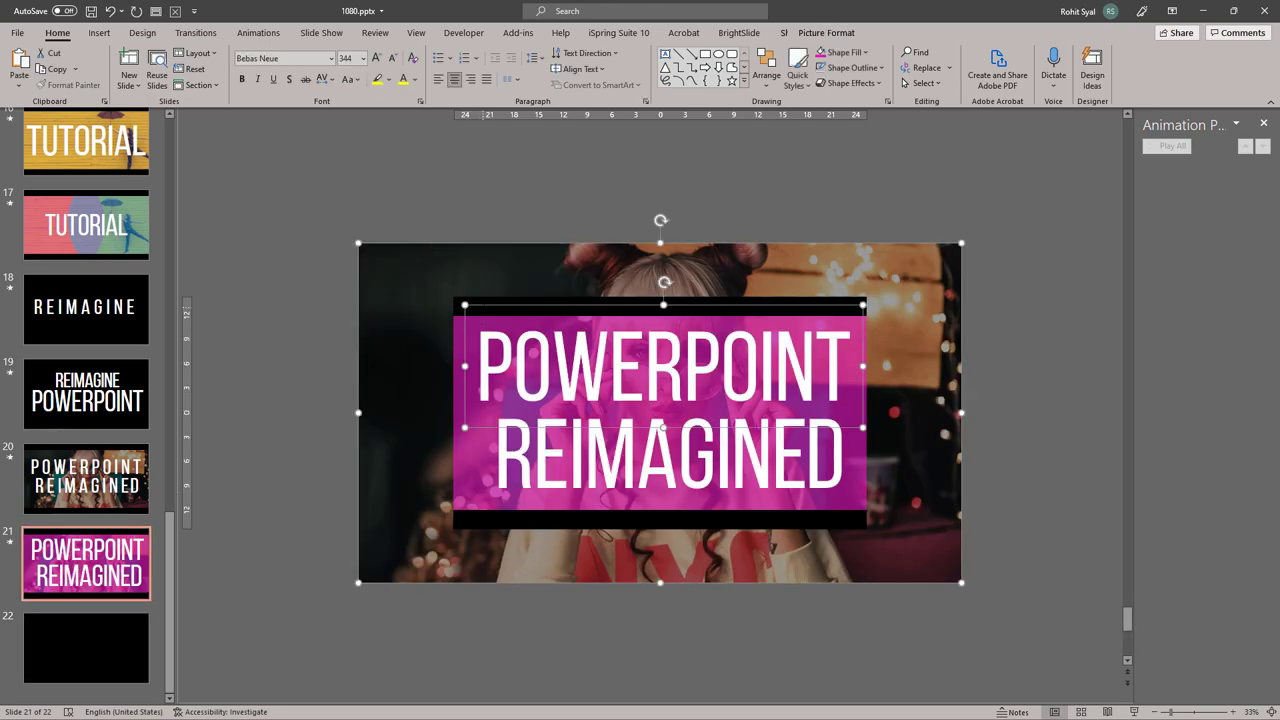
{"action": "left_click", "coordinate": [486, 307], "text": "shift"}
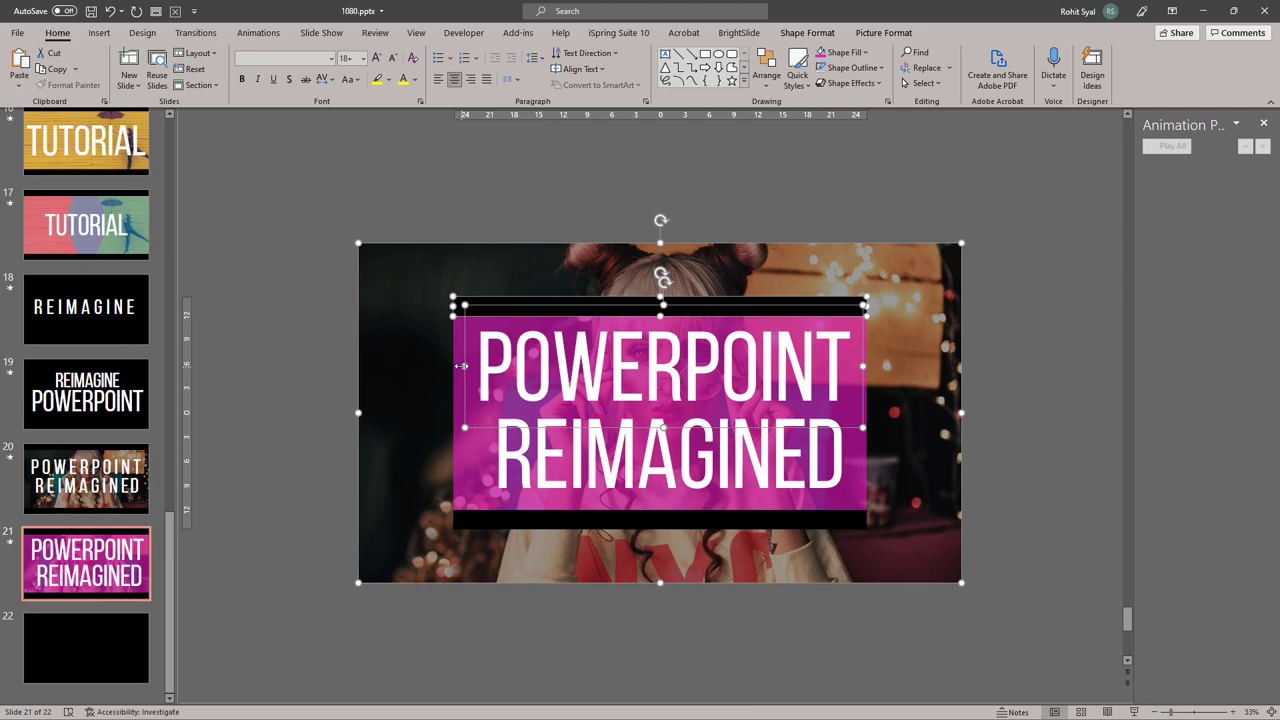
{"action": "left_click", "coordinate": [462, 366], "text": "shift"}
{"action": "left_click", "coordinate": [465, 528], "text": "shift"}
{"action": "key", "text": "ctrl+c"}
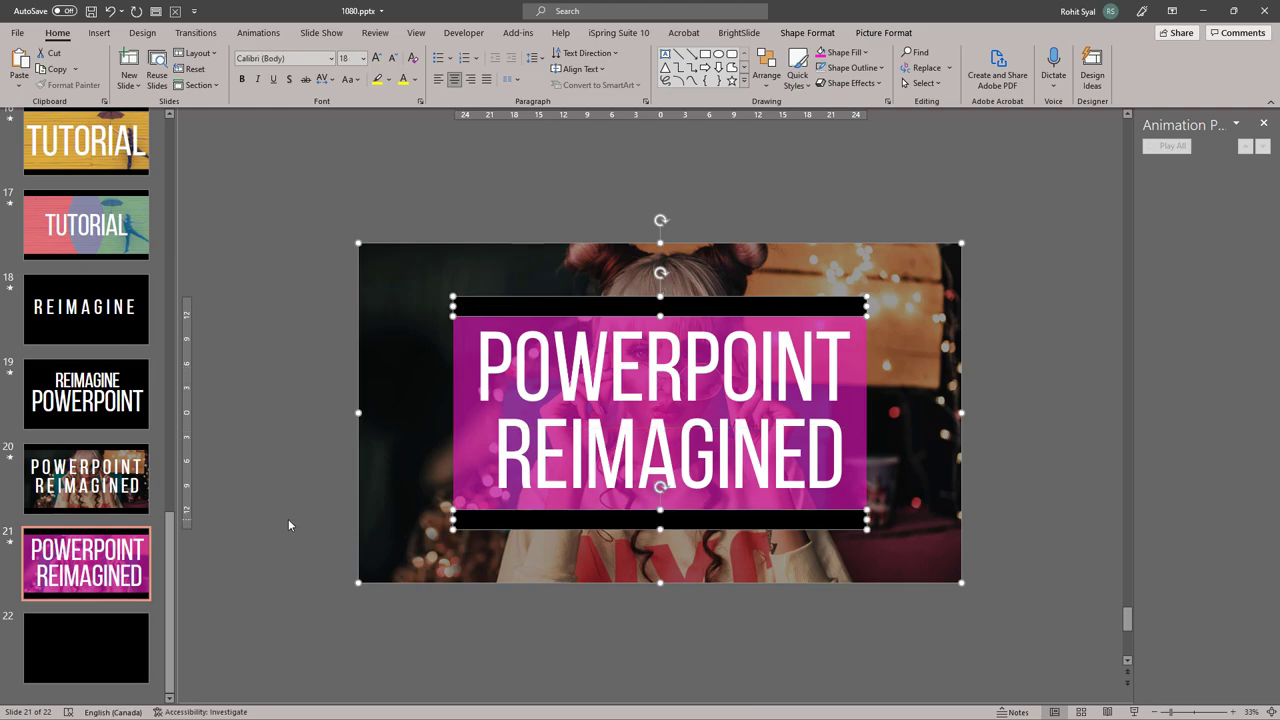
{"action": "left_click", "coordinate": [118, 648]}
{"action": "key", "text": "ctrl+v"}
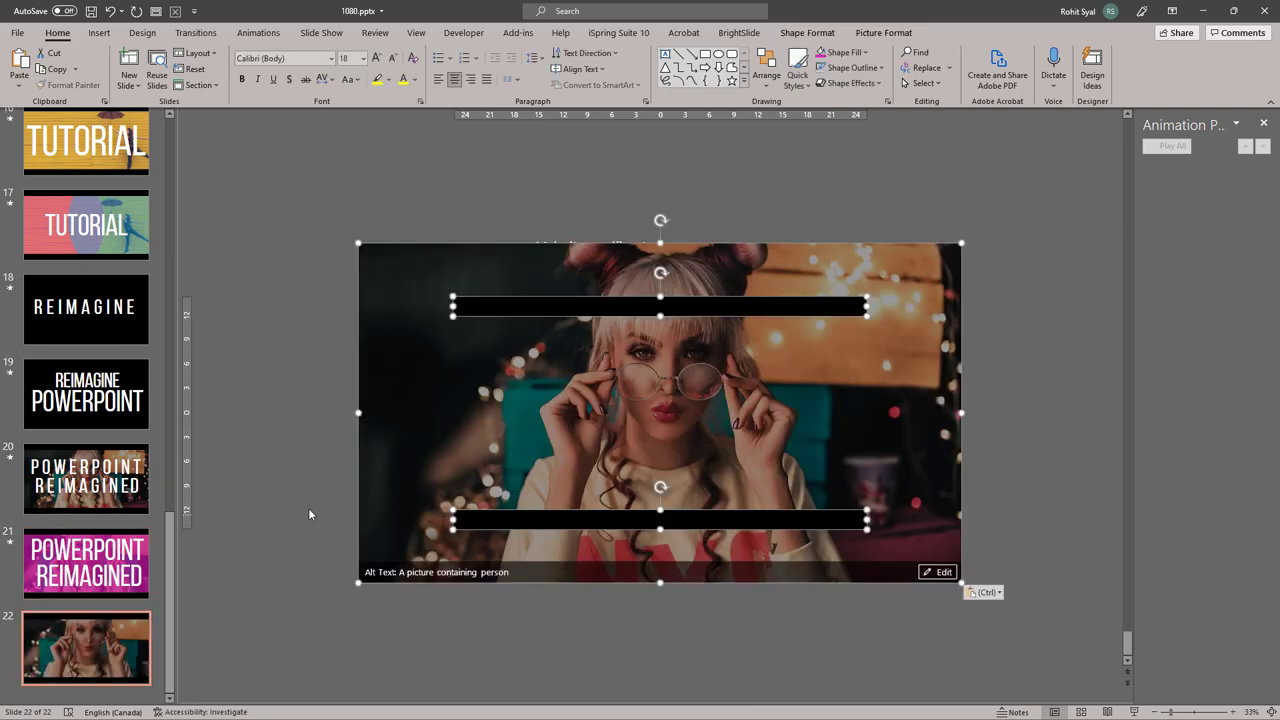
- Shrink the photo on slide 22 from its upper-left corner to meet the slide's upper-left corner
{"action": "left_click", "coordinate": [336, 413]}
{"action": "left_click", "coordinate": [433, 383]}
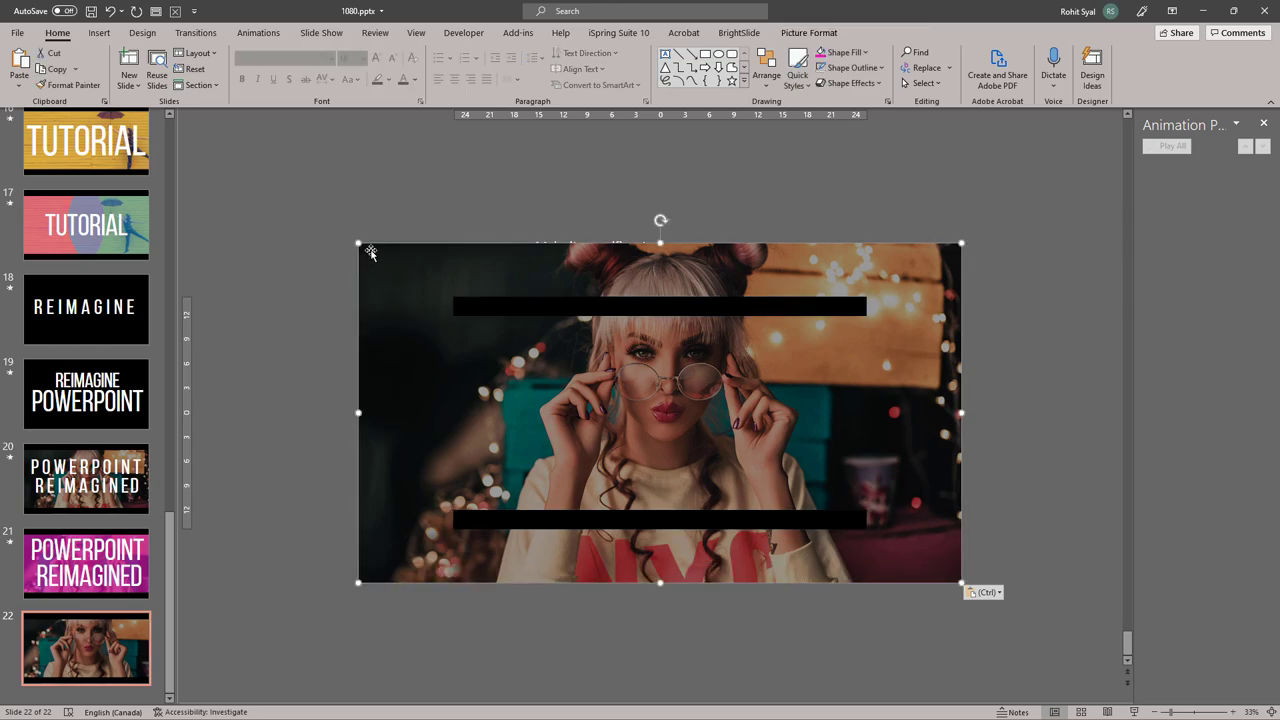
{"action": "left_click_drag", "start_coordinate": [357, 241], "coordinate": [453, 296]}
{"action": "left_click", "coordinate": [350, 336]}
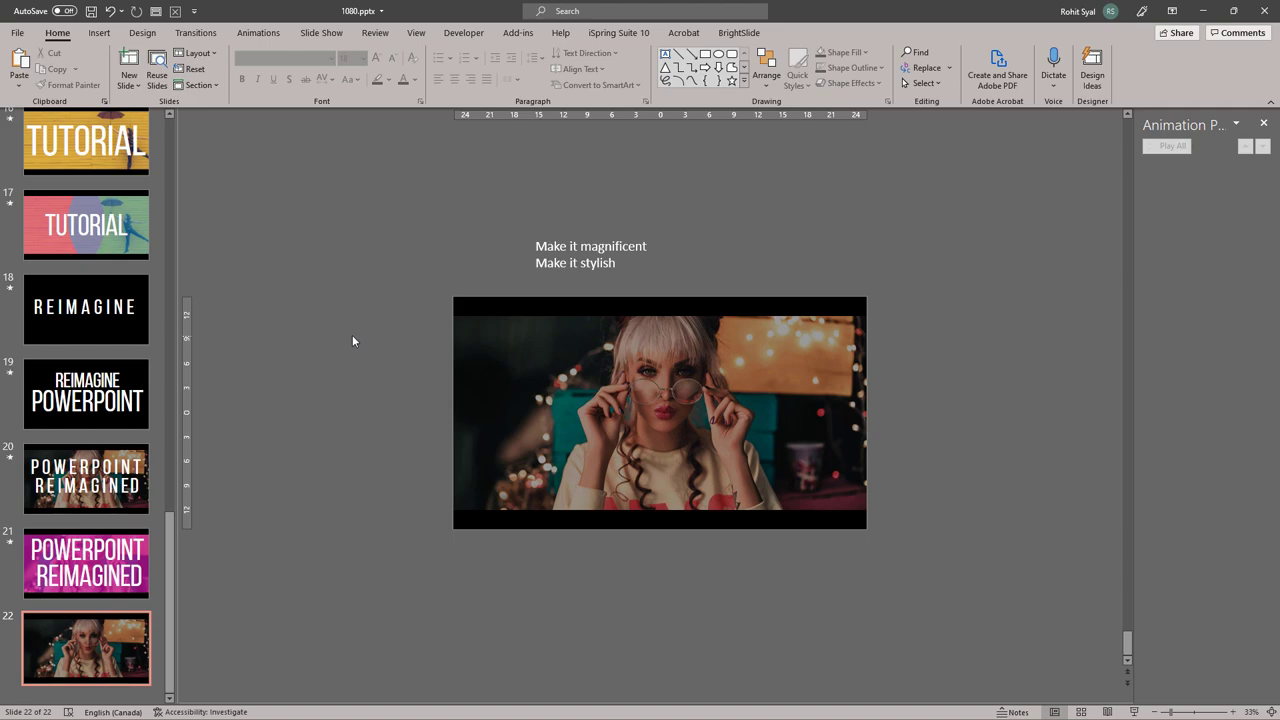
- Copy the POWERPOINT and REIMAGINED titles, including the separate D, from slide 21 and paste them onto slide 22
{"action": "left_click", "coordinate": [86, 563]}
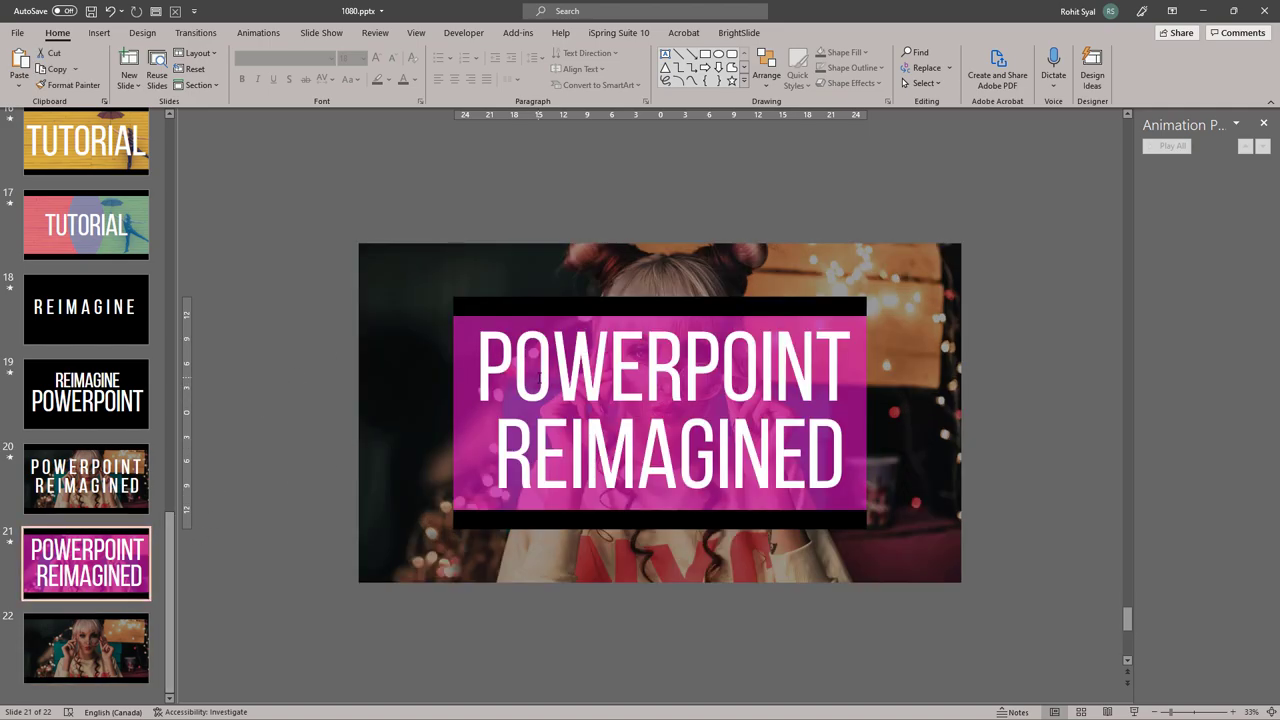
{"action": "left_click", "coordinate": [538, 377]}
{"action": "left_click", "coordinate": [663, 455]}
{"action": "left_click", "coordinate": [816, 462], "text": "shift"}
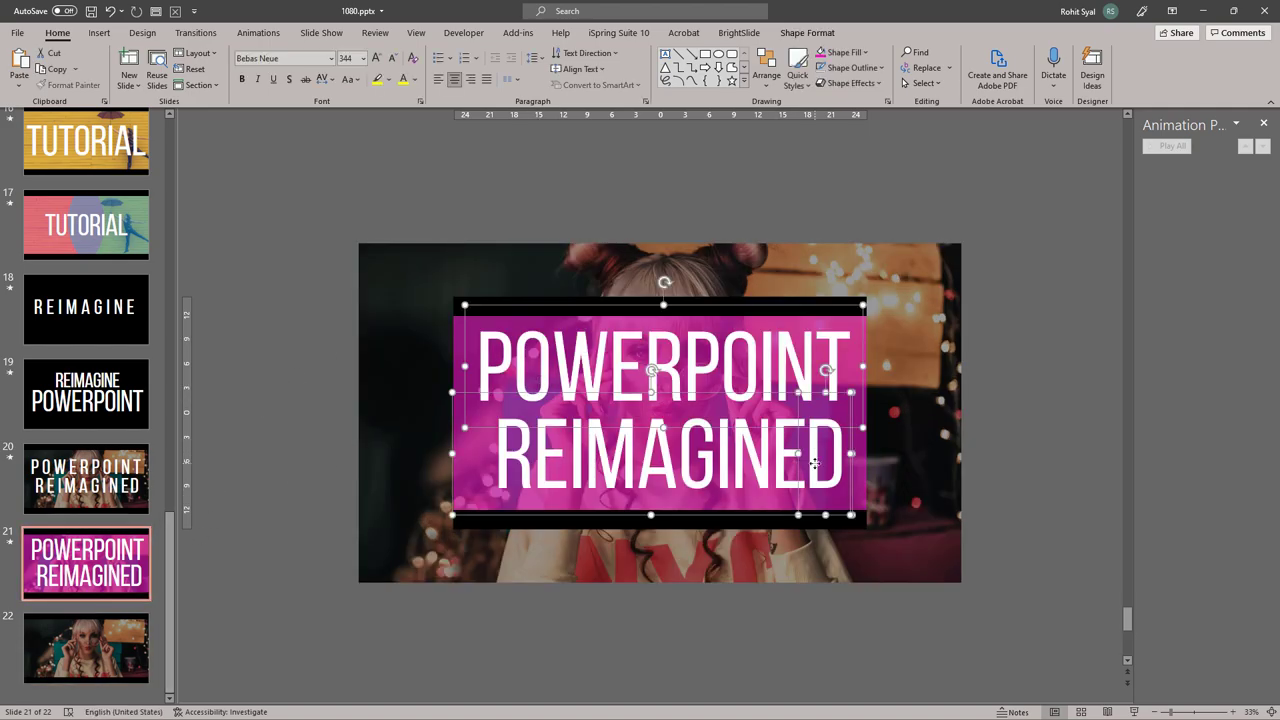
{"action": "left_click", "coordinate": [140, 640]}
{"action": "key", "text": "ctrl+v"}
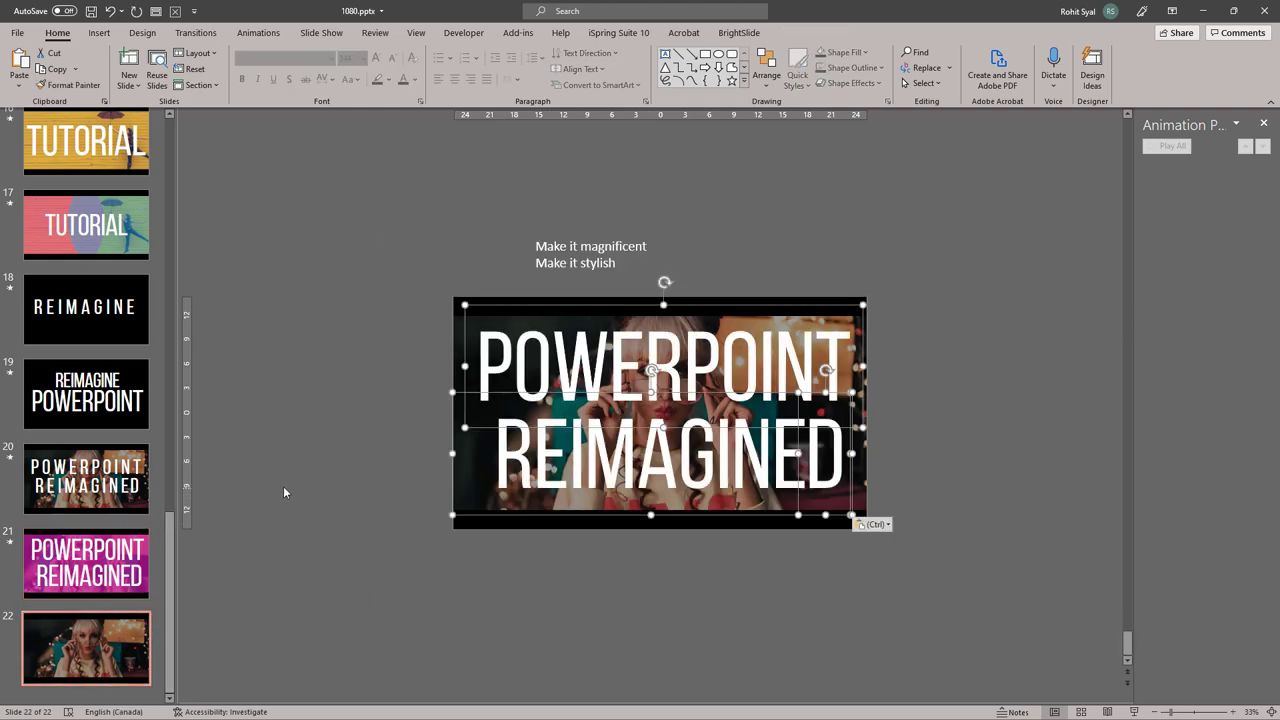
- Move the script lines on slide 22 to the empty area beside the slide's left edge
{"action": "left_click", "coordinate": [423, 345]}
{"action": "left_click", "coordinate": [549, 262]}
{"action": "left_click_drag", "start_coordinate": [549, 268], "coordinate": [266, 416]}
{"action": "left_click", "coordinate": [304, 469]}
- Move the POWERPOINT title above slide 22 and shift the script lines slightly farther from the slide's left edge
{"action": "left_click", "coordinate": [560, 383]}
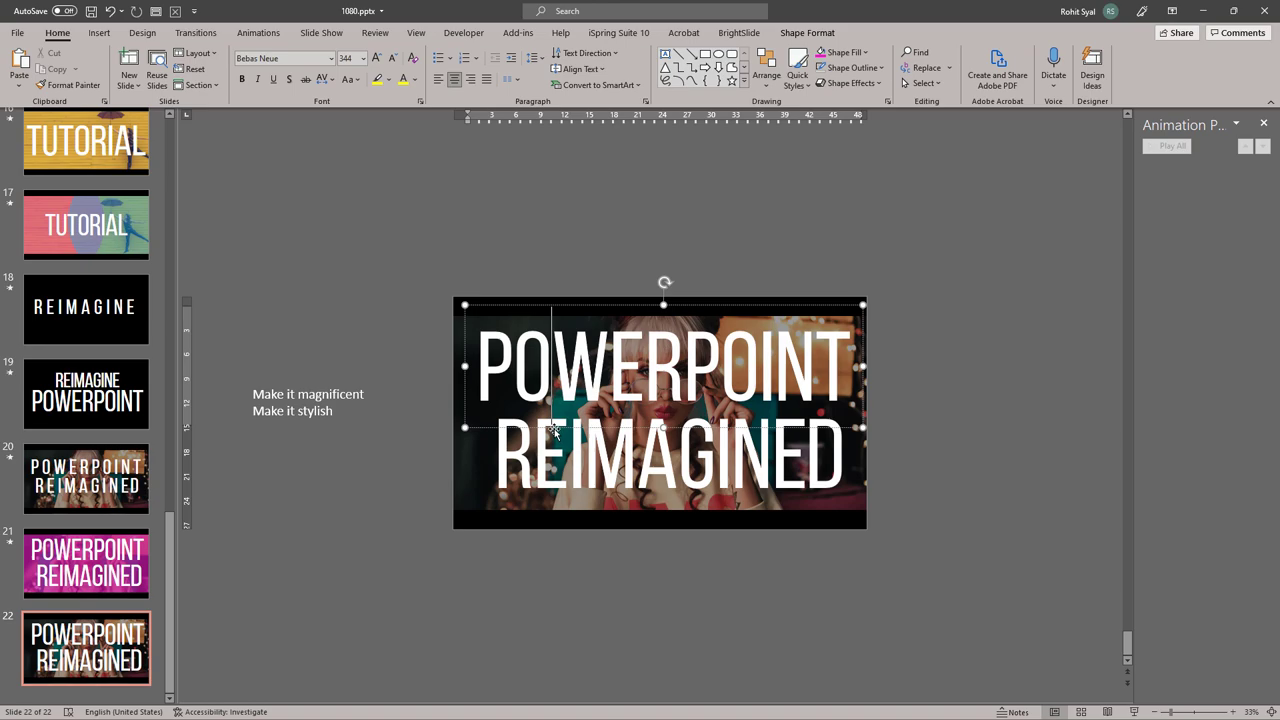
{"action": "left_click_drag", "start_coordinate": [553, 428], "coordinate": [553, 299]}
{"action": "left_click", "coordinate": [380, 530]}
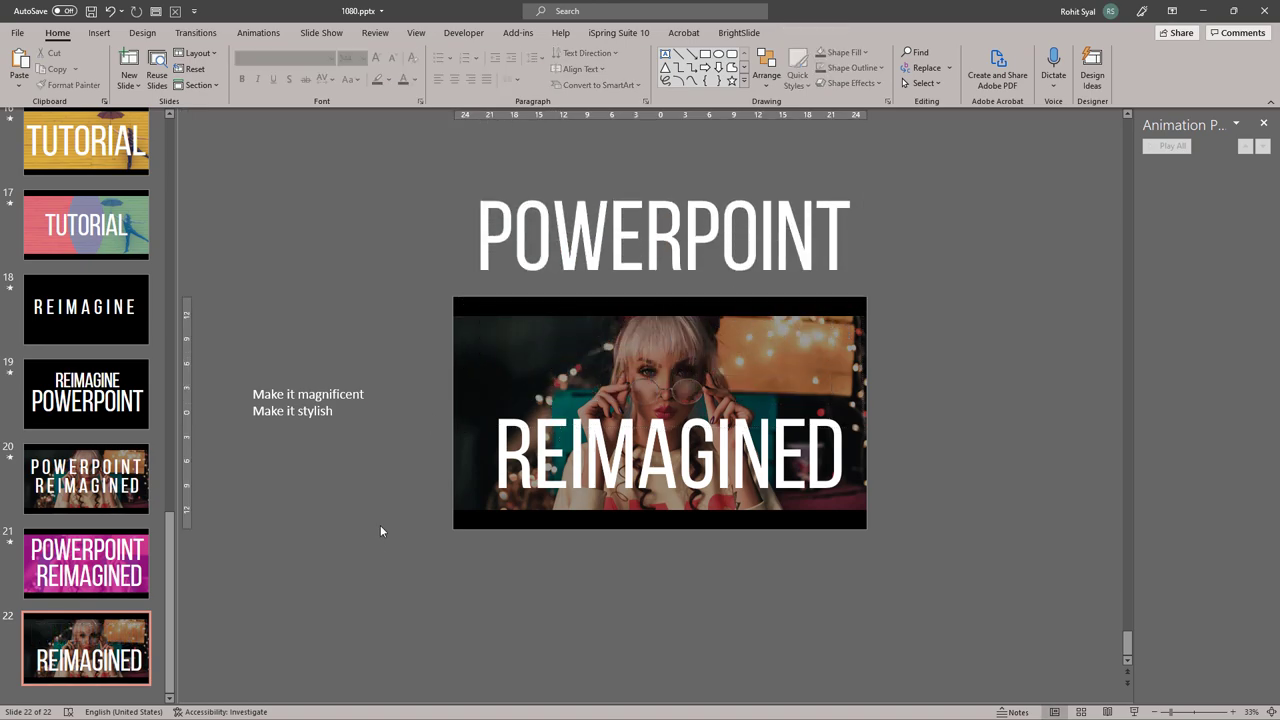
{"action": "left_click_drag", "start_coordinate": [413, 398], "coordinate": [386, 391]}
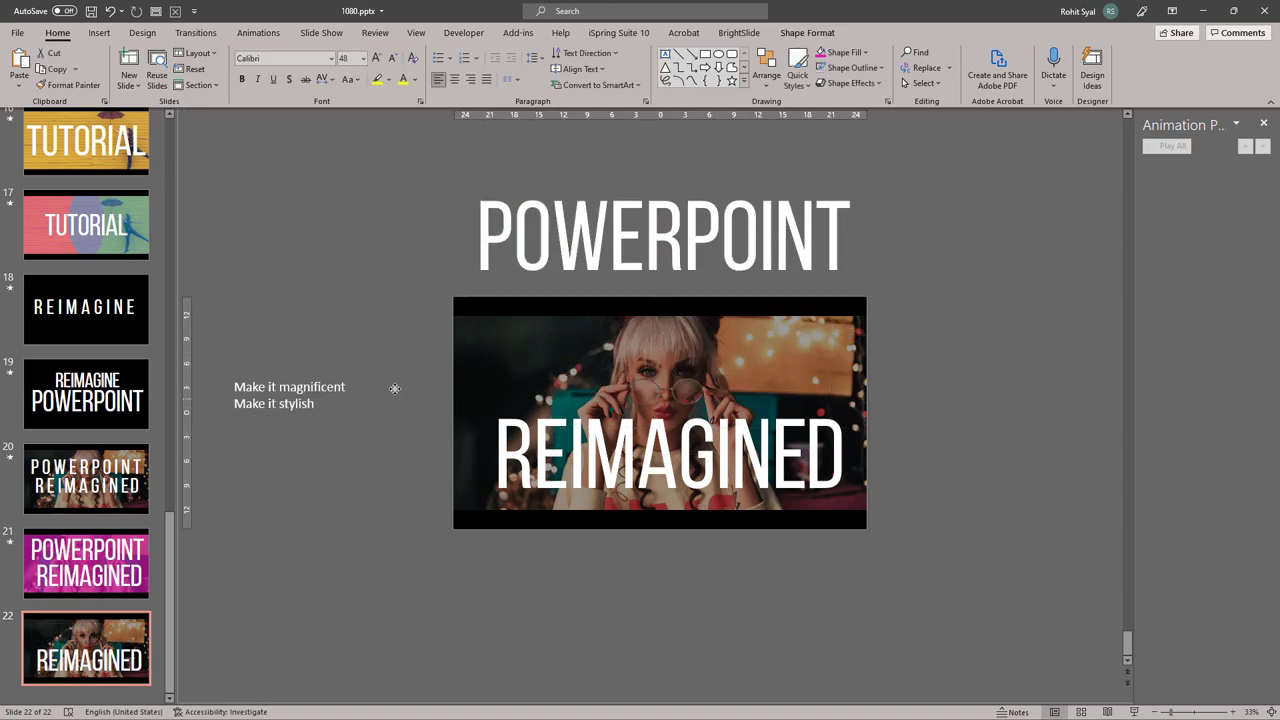
{"action": "left_click", "coordinate": [394, 471]}
- Move the REIMAGINED title together with its separate D below slide 22
{"action": "left_click_drag", "start_coordinate": [923, 397], "coordinate": [512, 491]}
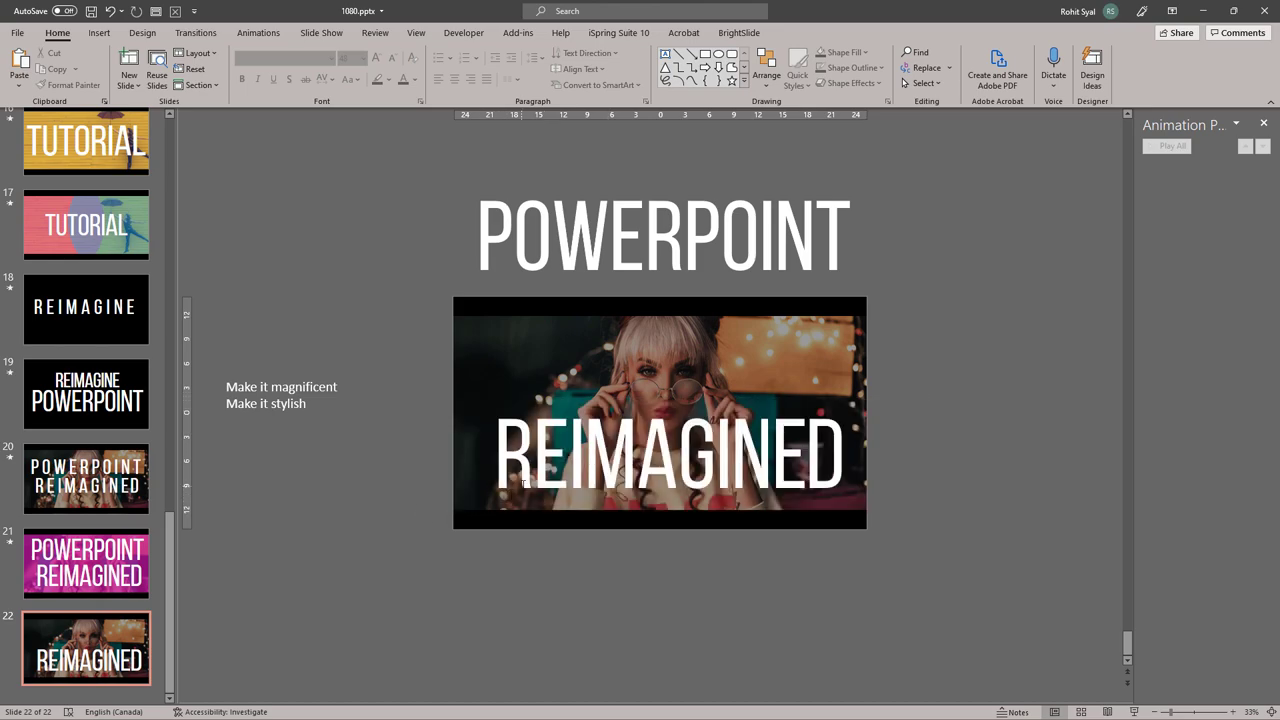
{"action": "left_click", "coordinate": [661, 512]}
{"action": "left_click_drag", "start_coordinate": [806, 487], "coordinate": [743, 646]}
{"action": "left_click", "coordinate": [951, 491]}
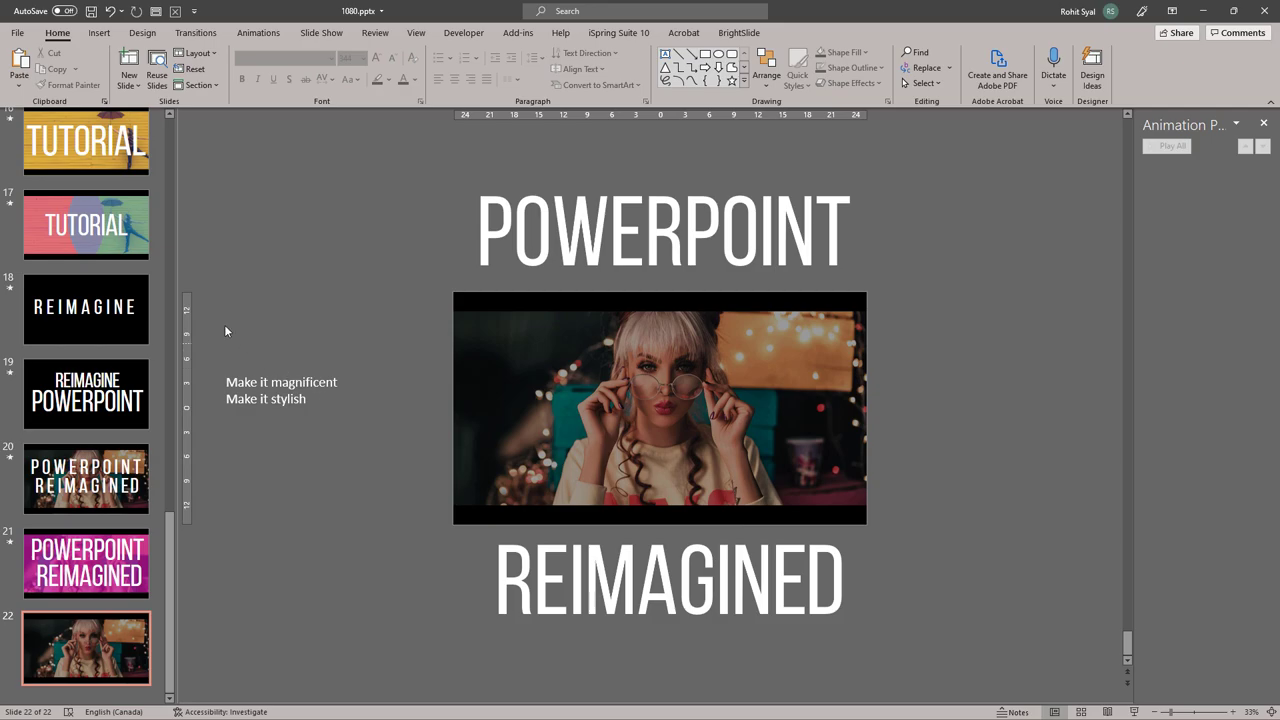
- Copy the TUTORIAL title from slide 17 and paste it onto slide 22
{"action": "left_click", "coordinate": [86, 225]}
{"action": "left_click", "coordinate": [621, 457]}
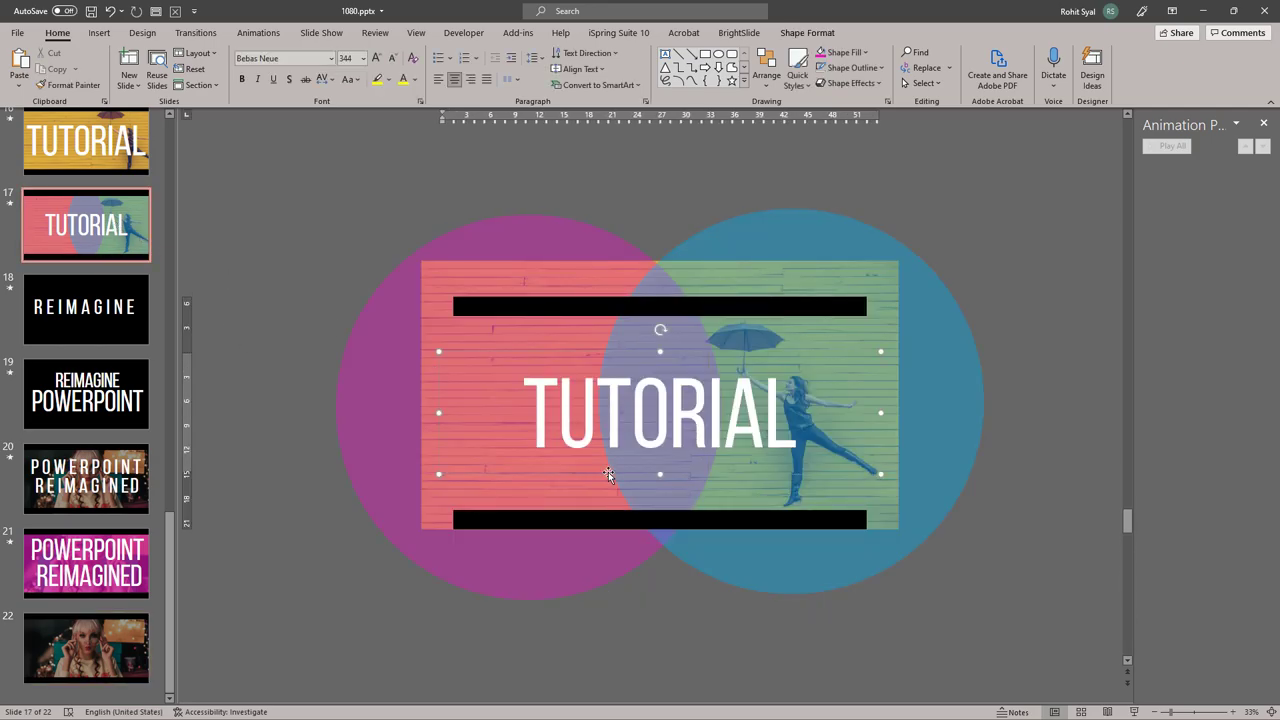
{"action": "left_click", "coordinate": [608, 473]}
{"action": "key", "text": "ctrl+c"}
{"action": "left_click", "coordinate": [86, 648]}
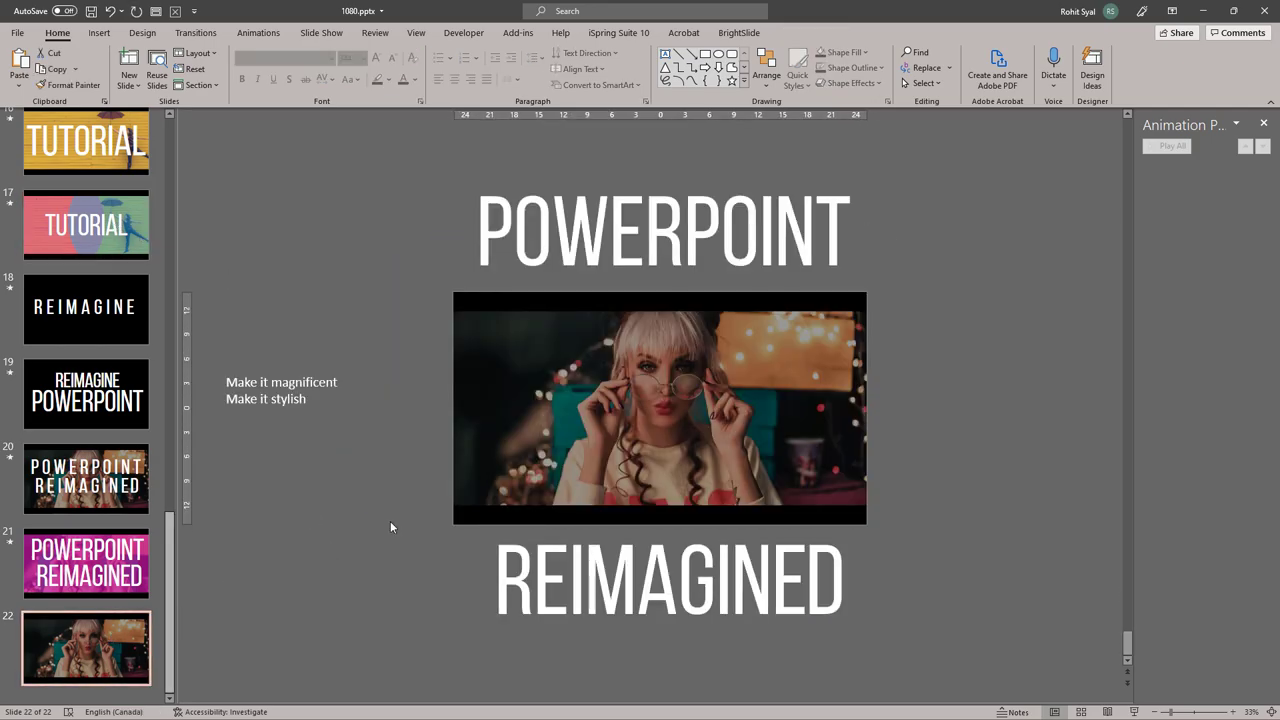
{"action": "key", "text": "ctrl+v"}
- Replace the pasted title's text with "MAKE IT"
{"action": "double_click", "coordinate": [537, 413]}
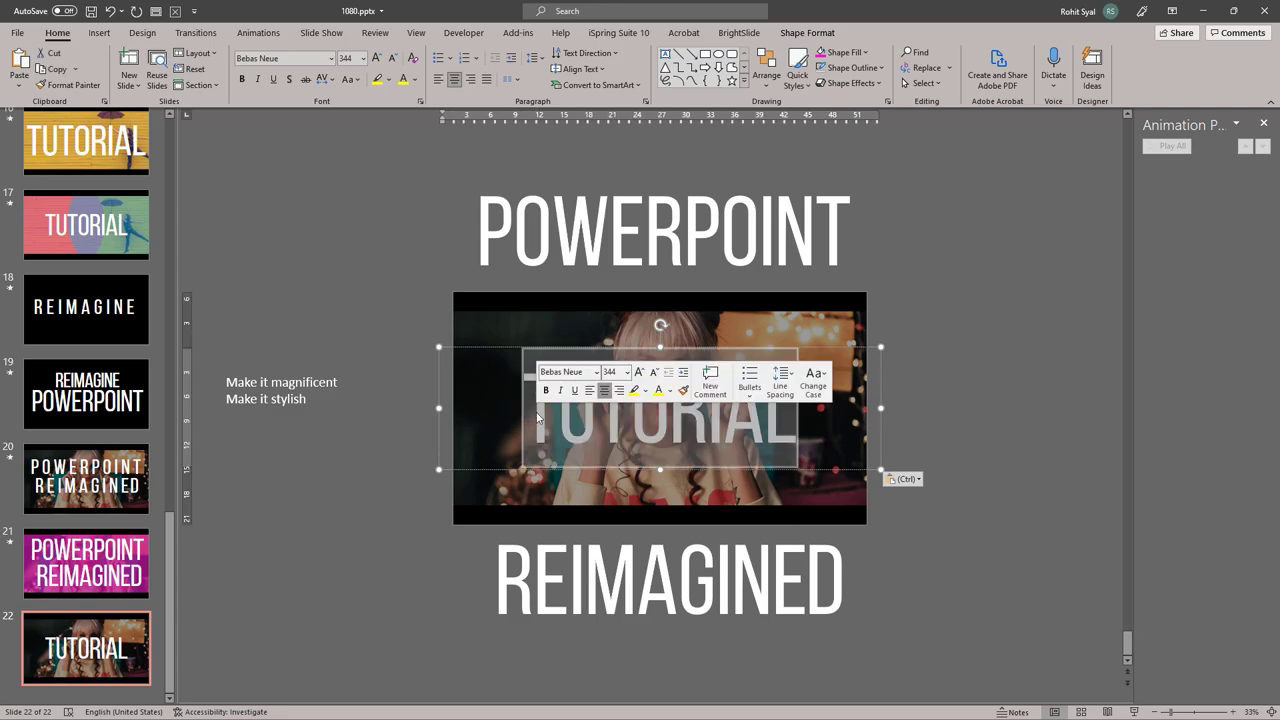
{"action": "type", "text": "MAKE IT"}
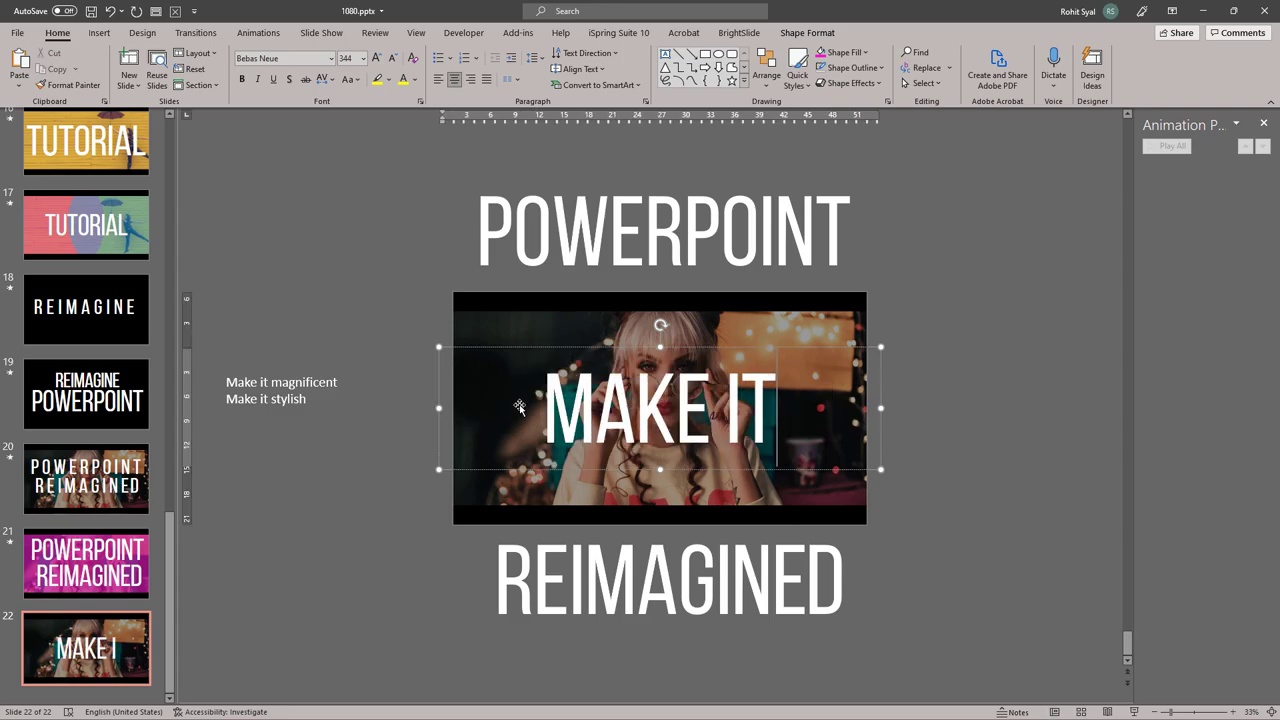
{"action": "left_click", "coordinate": [533, 470]}
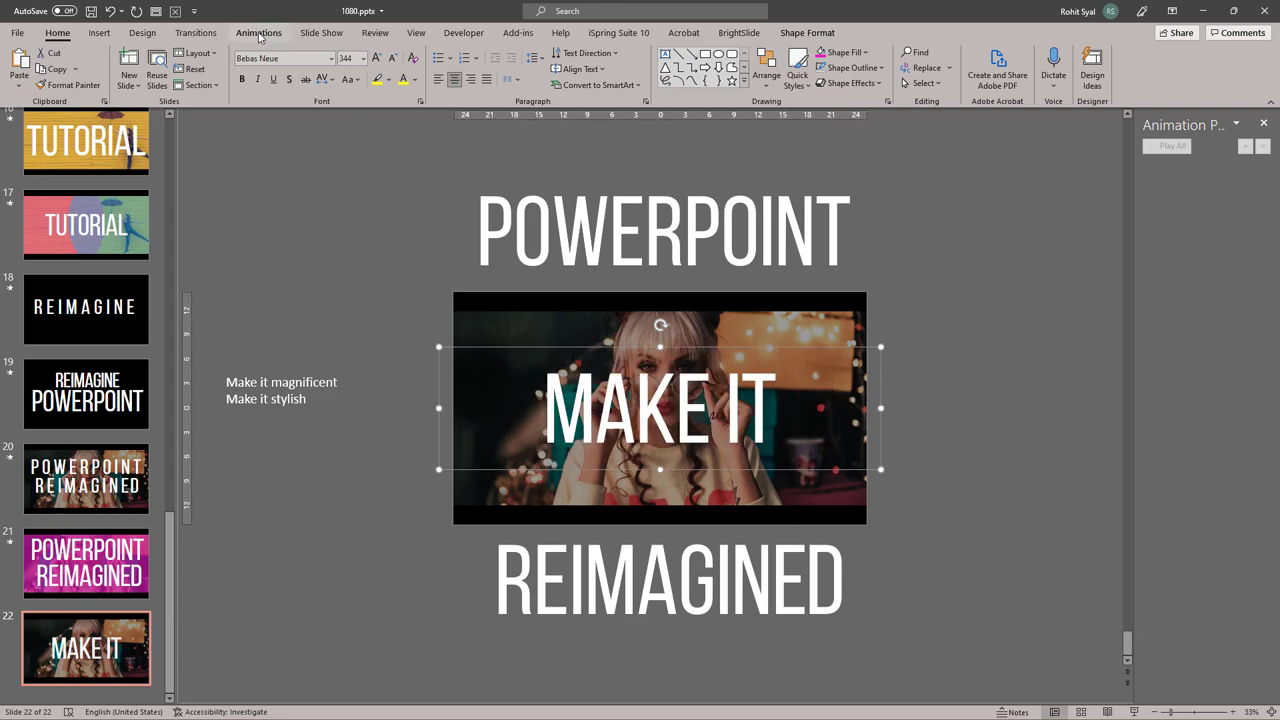
- Give the MAKE IT title a Compress entrance animation lasting 0.25 seconds, starting With Previous, and preview it
{"action": "left_click", "coordinate": [258, 33]}
{"action": "left_click", "coordinate": [869, 85]}
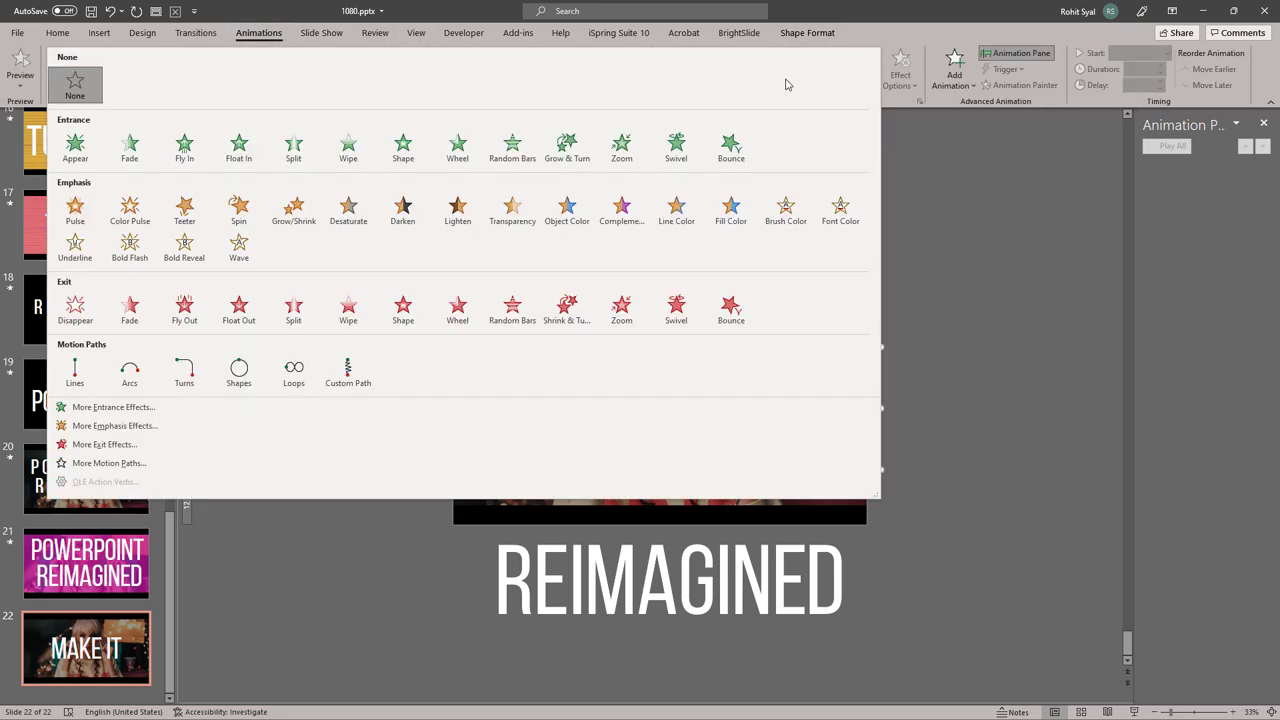
{"action": "left_click", "coordinate": [637, 410]}
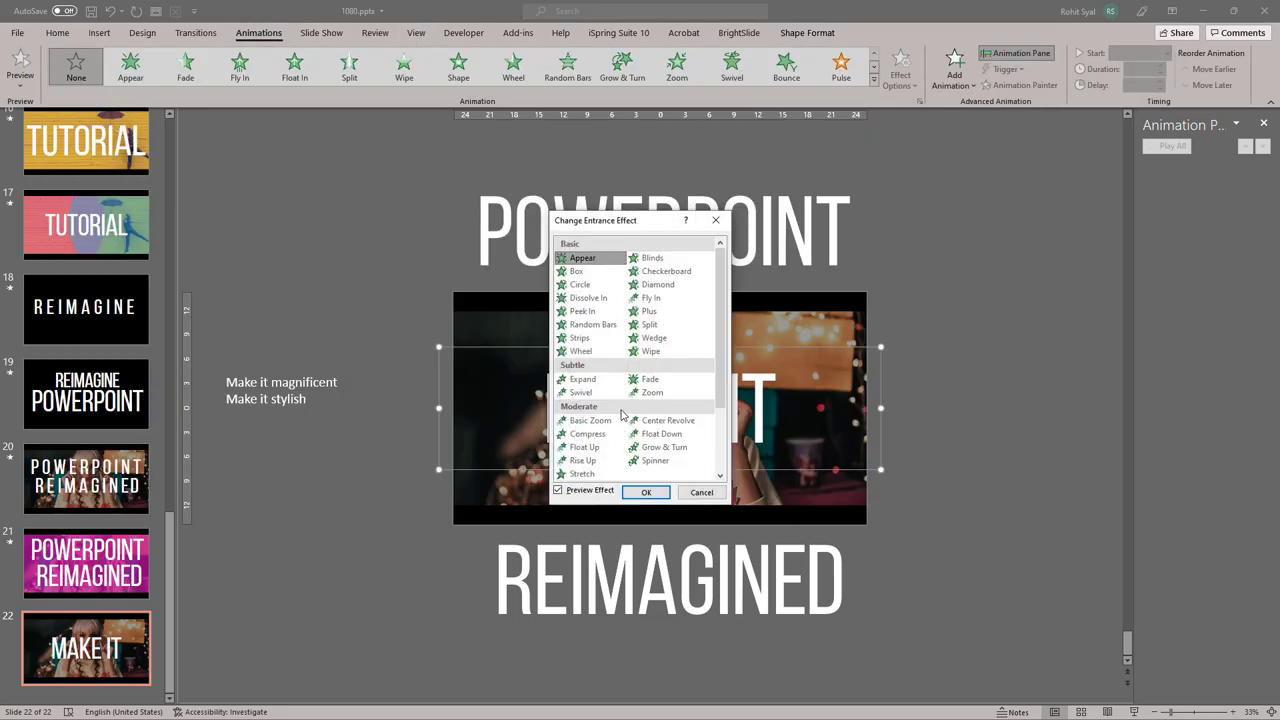
{"action": "left_click", "coordinate": [588, 434]}
{"action": "left_click", "coordinate": [646, 492]}
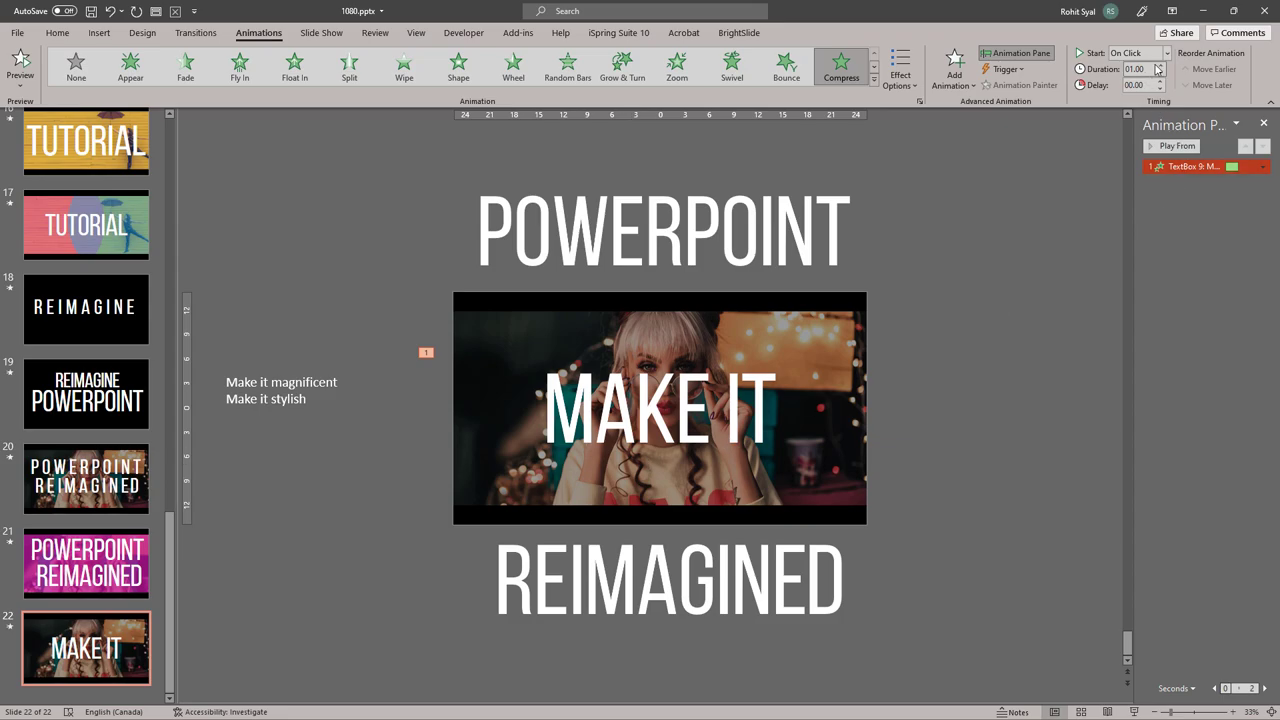
{"action": "right_click", "coordinate": [1172, 166]}
{"action": "left_click", "coordinate": [1183, 196]}
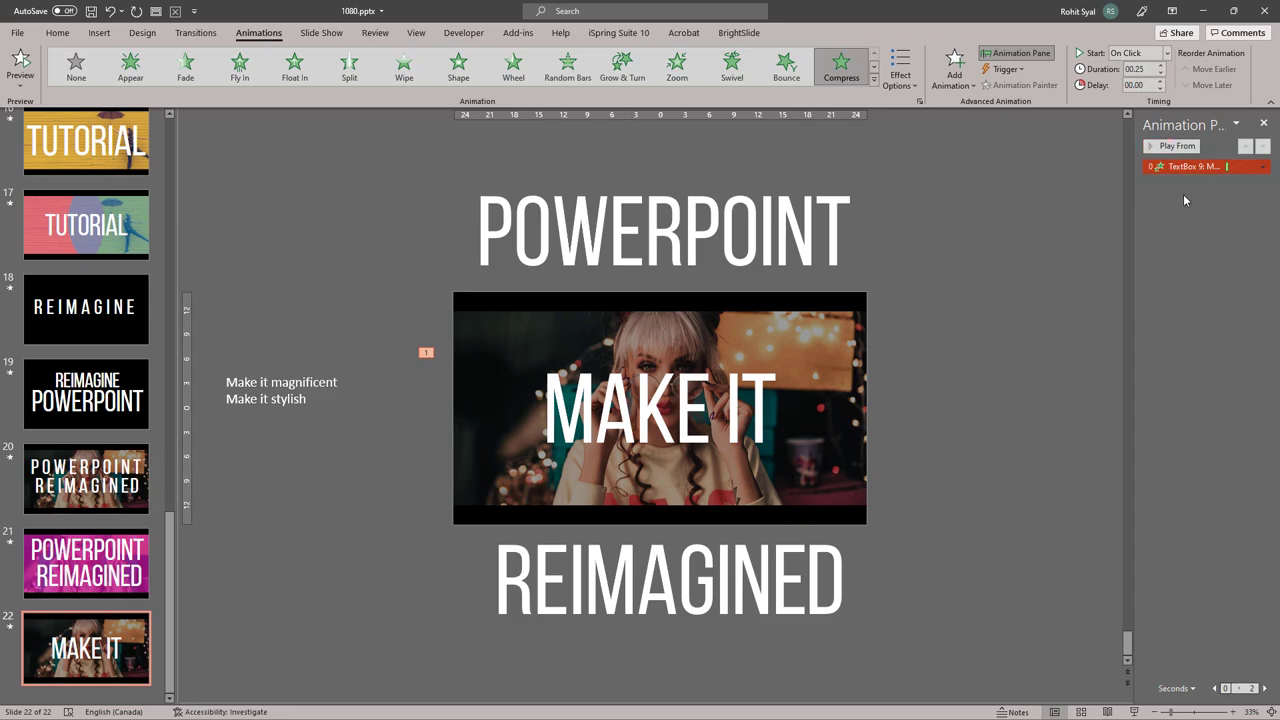
{"action": "left_click", "coordinate": [985, 392]}
{"action": "left_click", "coordinate": [1187, 143]}
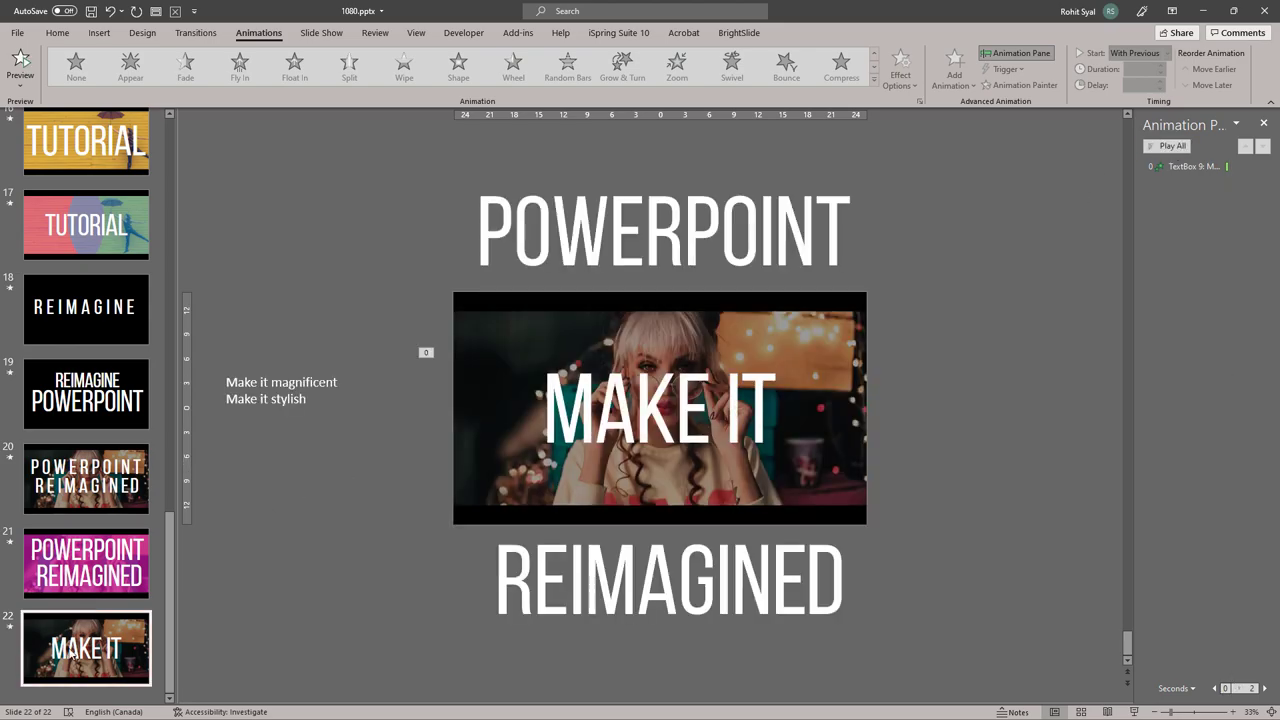
- Duplicate slide 22 and delete the POWERPOINT and REIMAGINED titles and the background photo from the copy
{"action": "right_click", "coordinate": [72, 645]}
{"action": "left_click", "coordinate": [128, 465]}
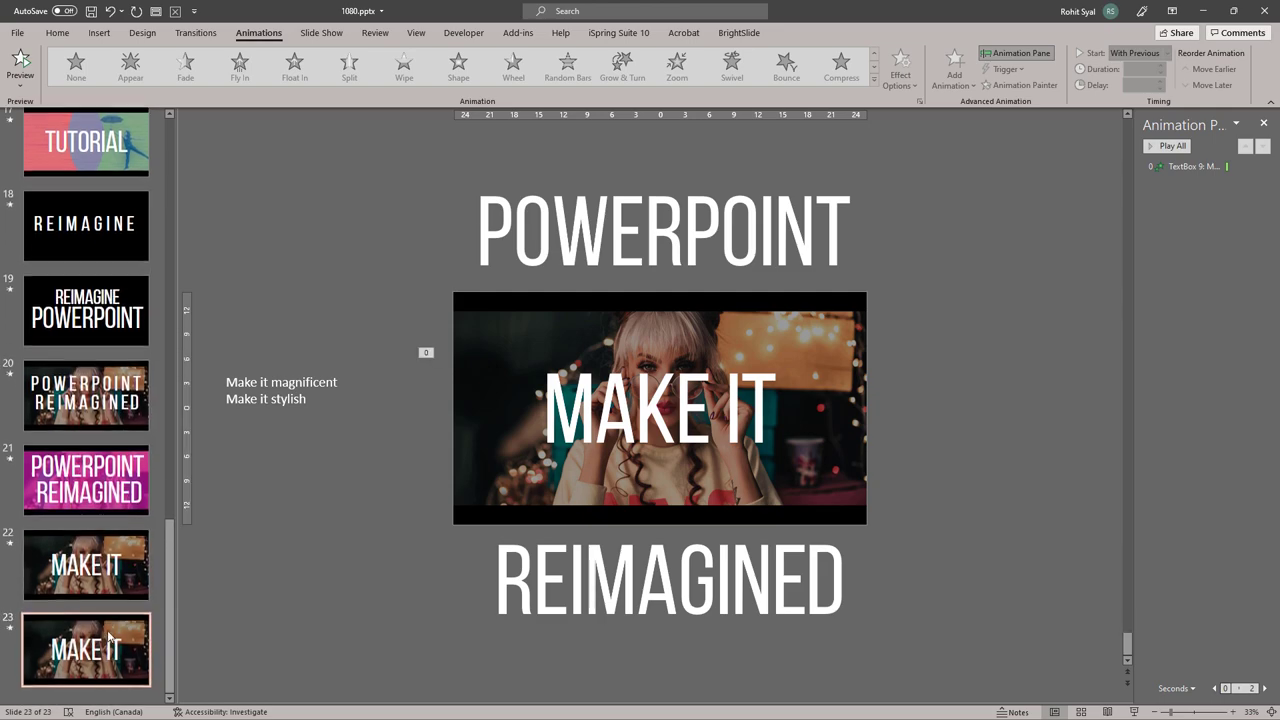
{"action": "left_click", "coordinate": [535, 234]}
{"action": "left_click", "coordinate": [562, 580], "text": "shift"}
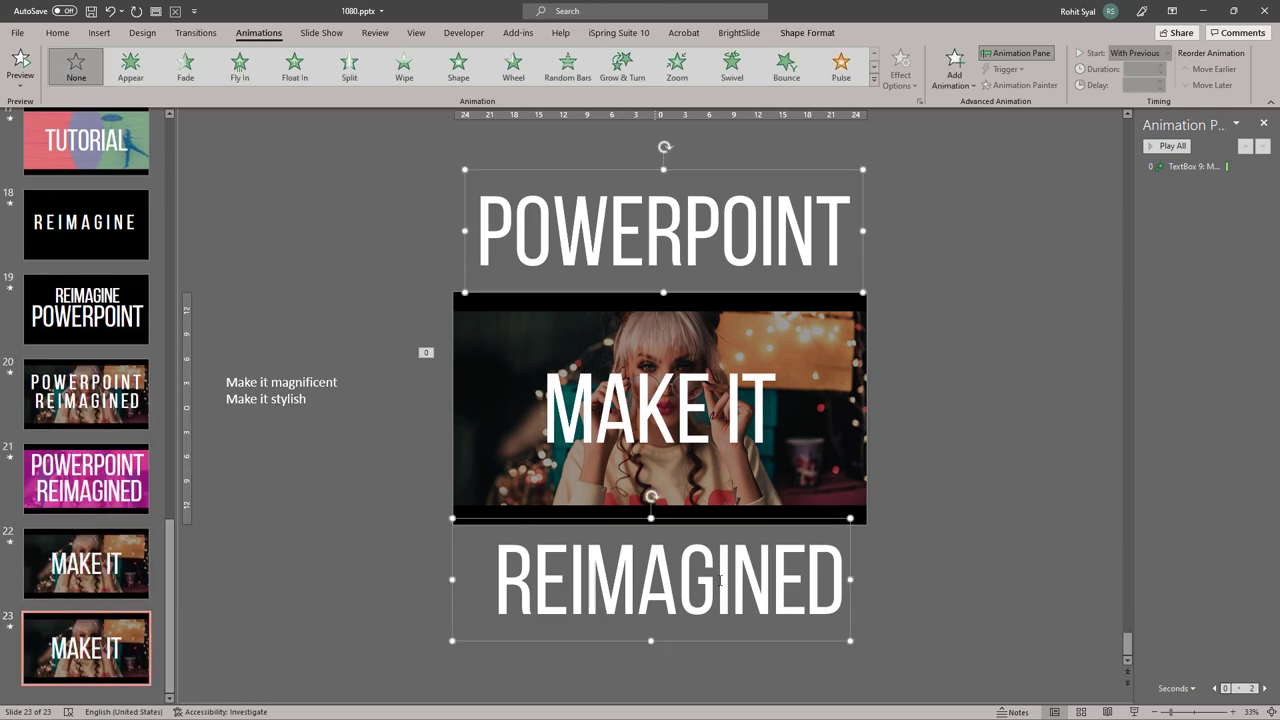
{"action": "key", "text": "Delete"}
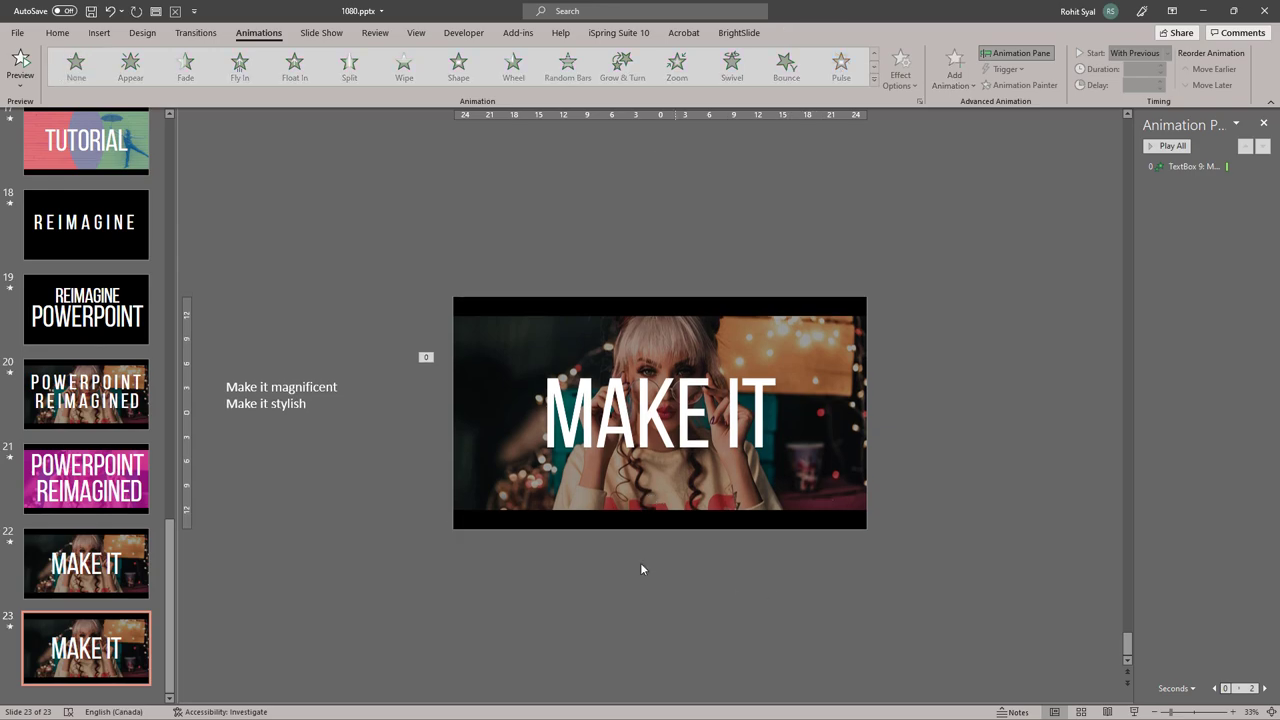
{"action": "left_click", "coordinate": [493, 478]}
{"action": "key", "text": "Delete"}
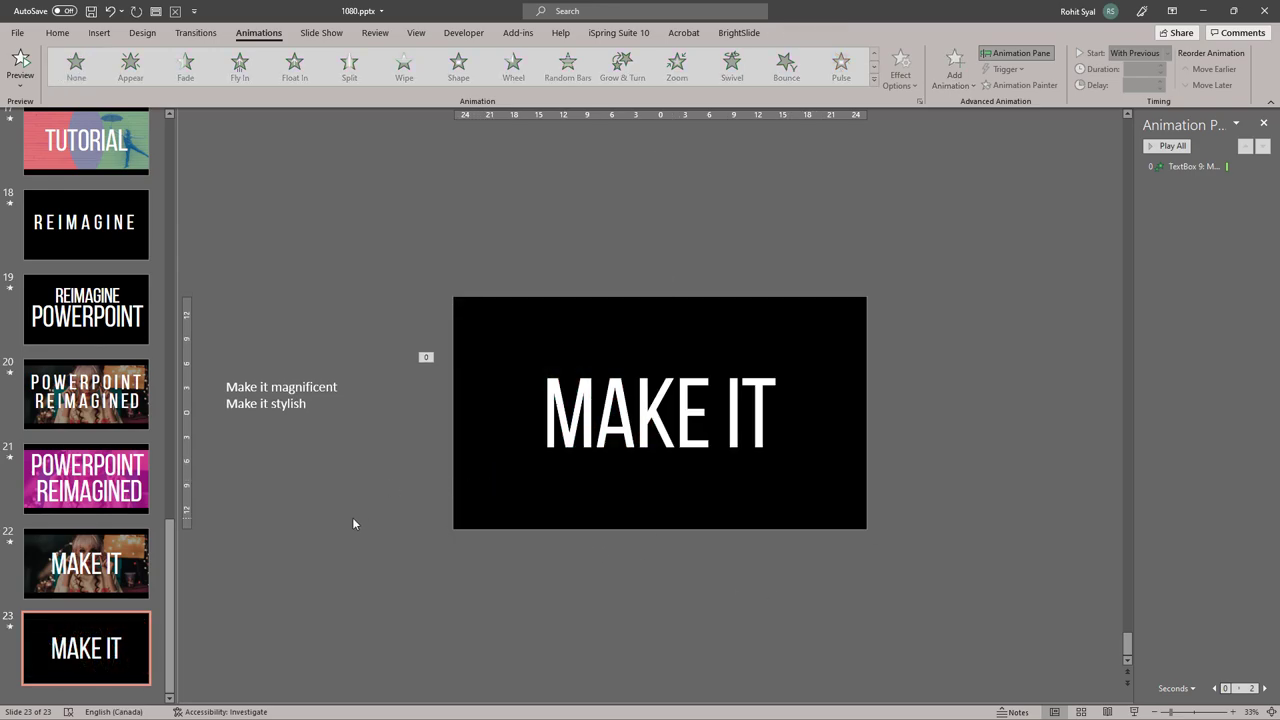
- Copy pexels-kaique-rocha-307847.jpg from the final images folder and paste it onto slide 23
{"action": "key", "text": "alt+Tab"}
{"action": "left_click", "coordinate": [430, 428]}
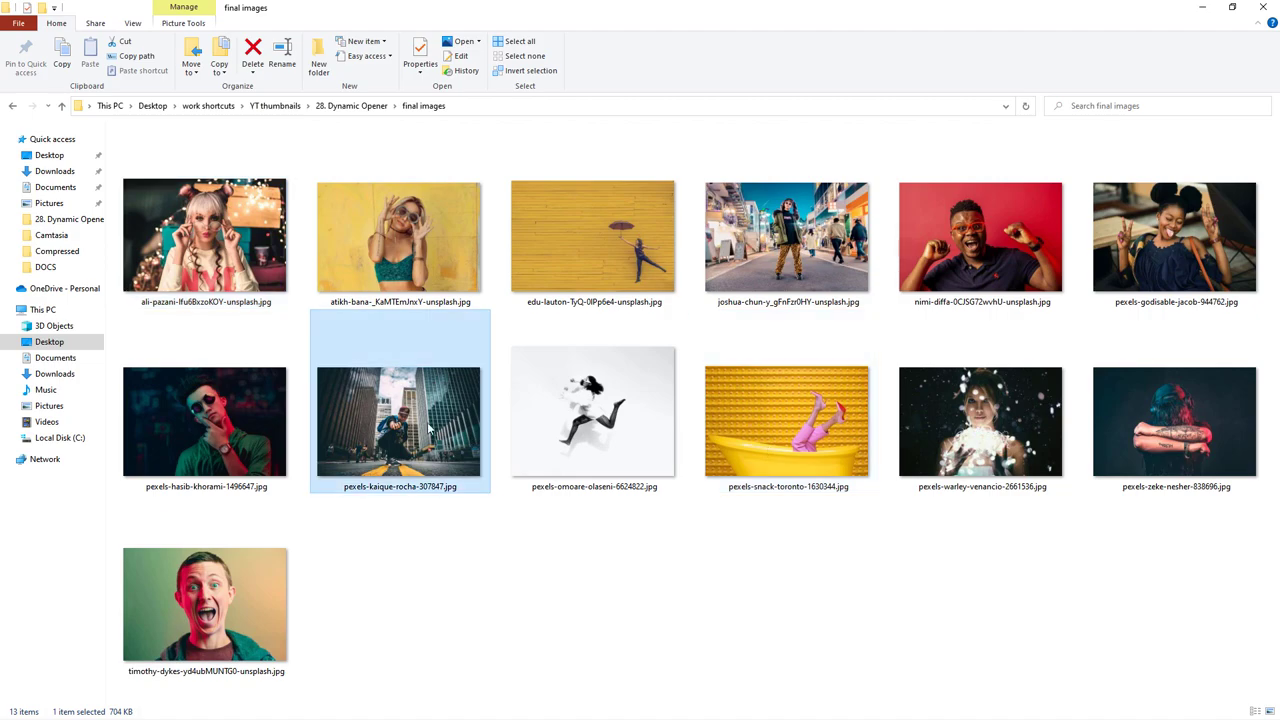
{"action": "left_click", "coordinate": [1202, 8]}
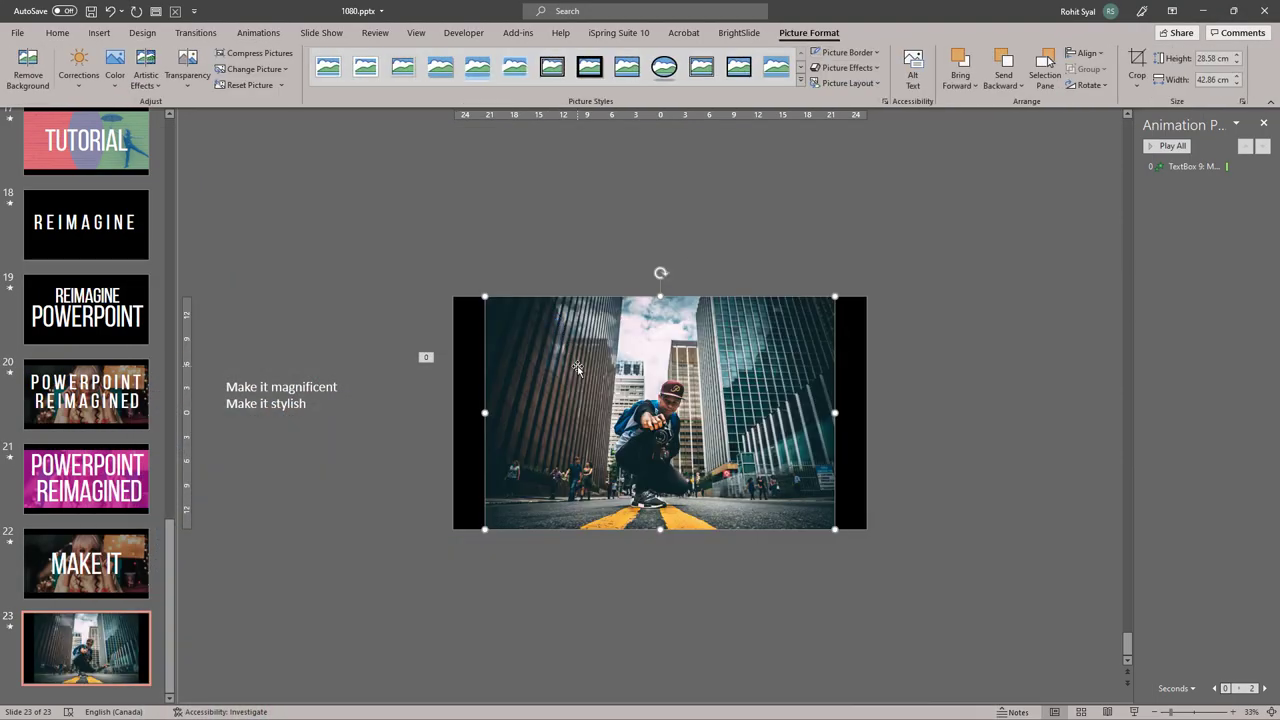
- Crop the street photo to a 16:9 aspect ratio and enlarge it to 50.8 by 28.58 cm so it covers the slide
{"action": "left_click", "coordinate": [1137, 85]}
{"action": "mouse_move", "coordinate": [1170, 141]}
{"action": "left_click", "coordinate": [1240, 363]}
{"action": "left_click", "coordinate": [946, 409]}
{"action": "left_click", "coordinate": [660, 412]}
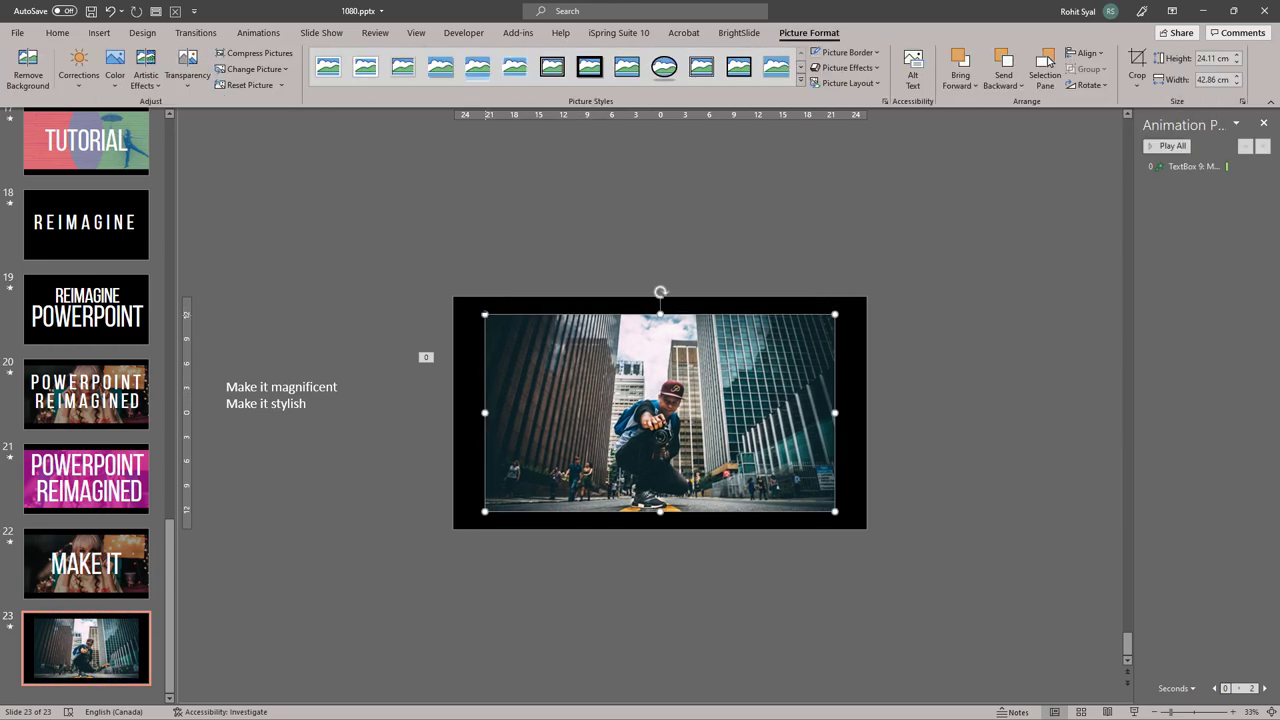
{"action": "left_click_drag", "start_coordinate": [485, 314], "coordinate": [453, 297]}
- Send the street photo behind the title and black bars and darken it with a picture correction
{"action": "right_click", "coordinate": [486, 316]}
{"action": "left_click", "coordinate": [526, 469]}
{"action": "left_click", "coordinate": [489, 447]}
{"action": "left_click", "coordinate": [480, 494]}
{"action": "left_click", "coordinate": [78, 66]}
{"action": "left_click", "coordinate": [143, 251]}
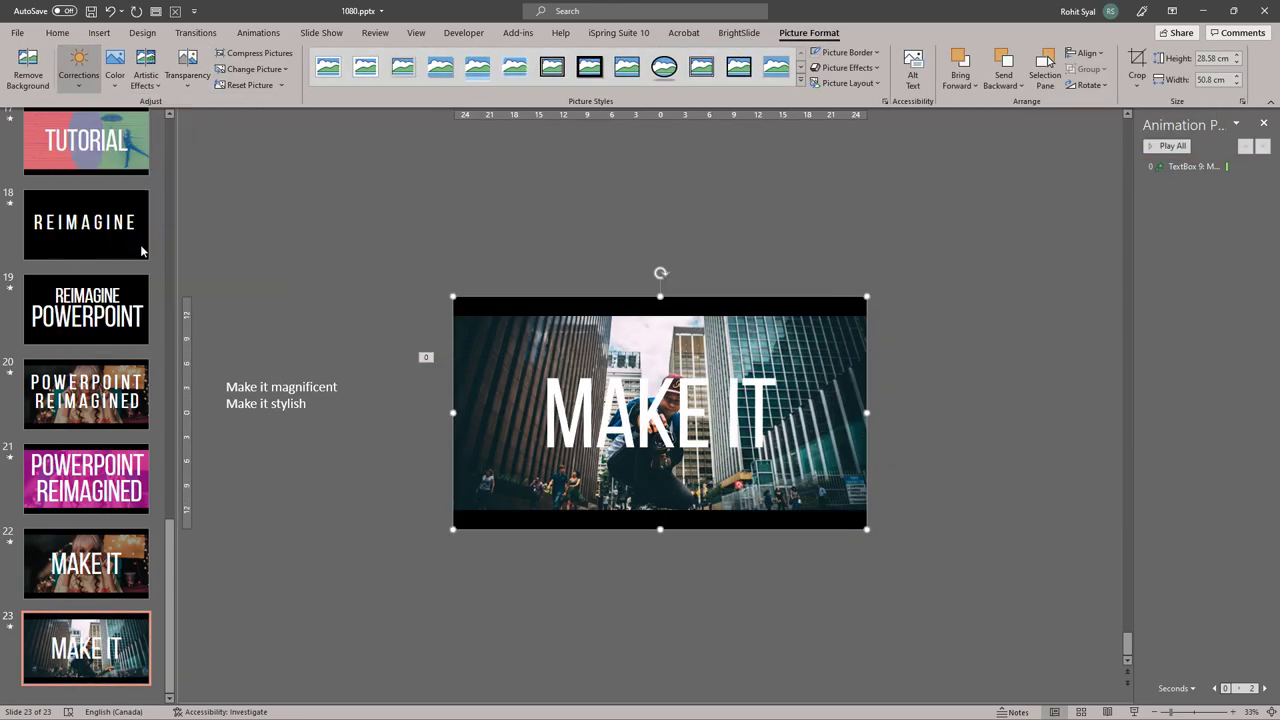
{"action": "left_click", "coordinate": [374, 288]}
- Remove the Compress animation from the MAKE IT title on slide 23
{"action": "left_click", "coordinate": [572, 436]}
{"action": "left_click", "coordinate": [585, 475]}
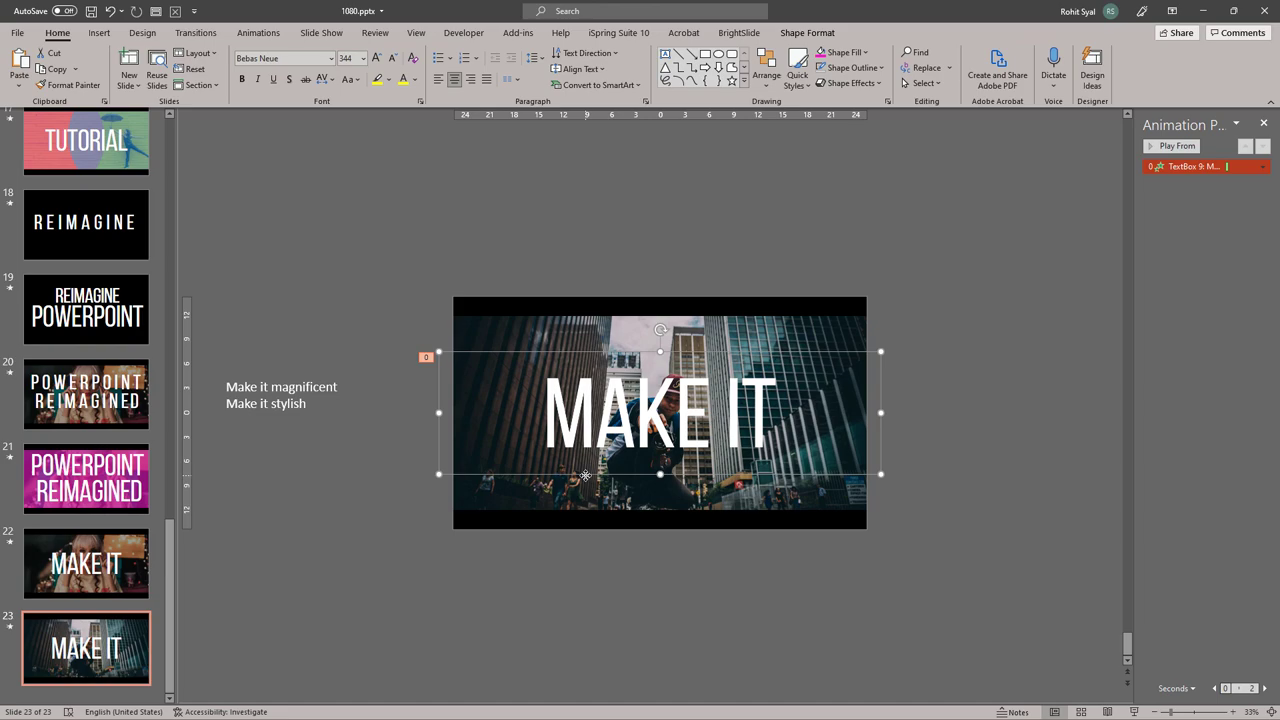
{"action": "right_click", "coordinate": [1192, 170]}
{"action": "left_click", "coordinate": [1188, 277]}
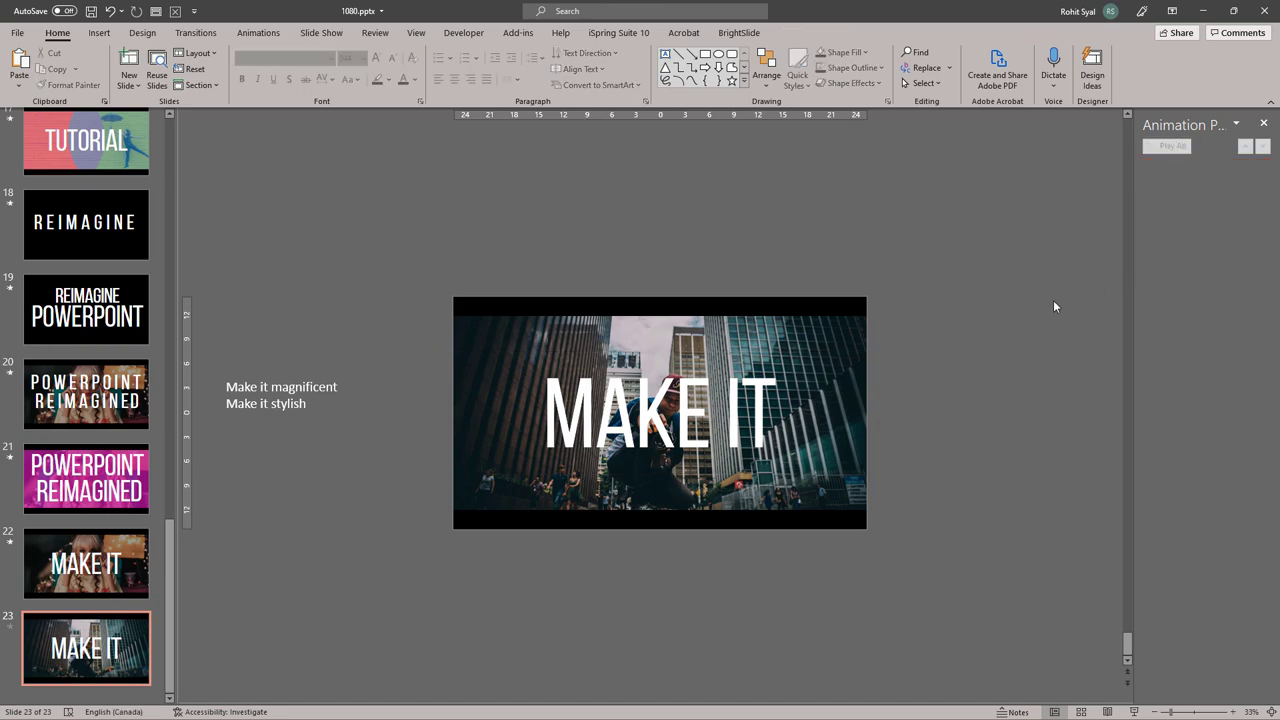
- Duplicate the MAKE IT title and place the copy just below slide 23
{"action": "left_click", "coordinate": [862, 394]}
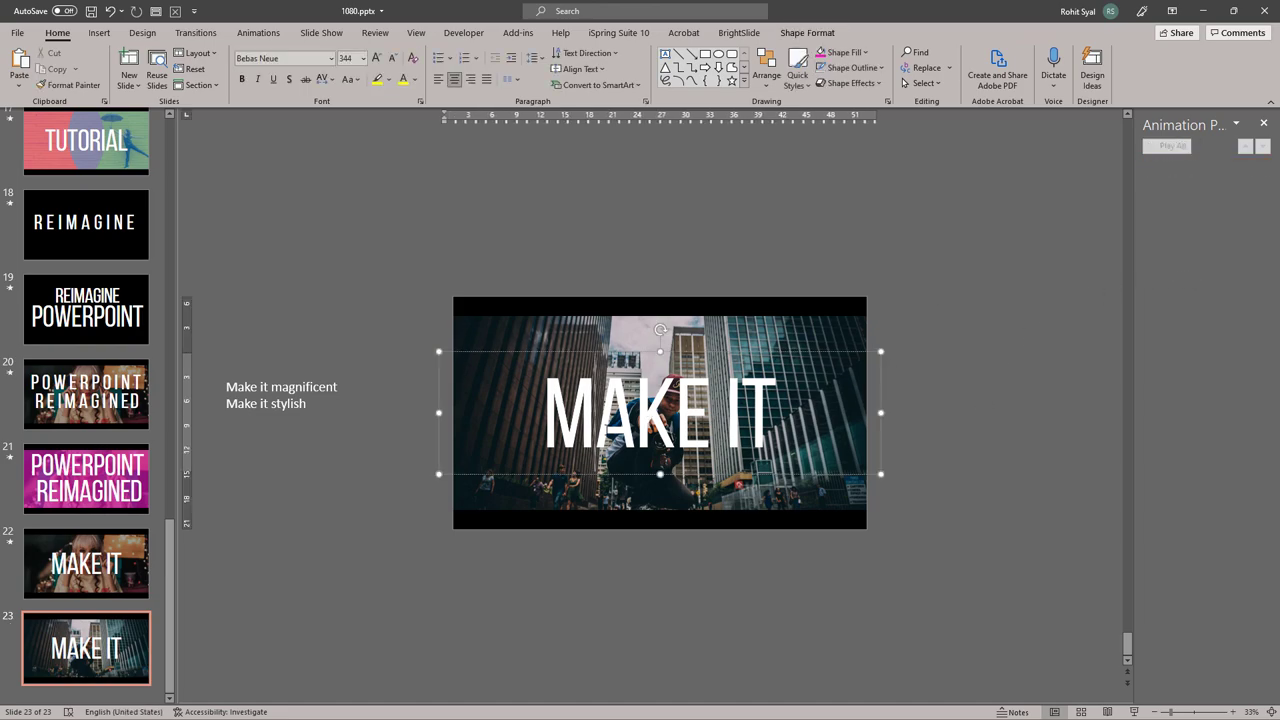
{"action": "left_click", "coordinate": [594, 476]}
{"action": "key", "text": "ctrl+v"}
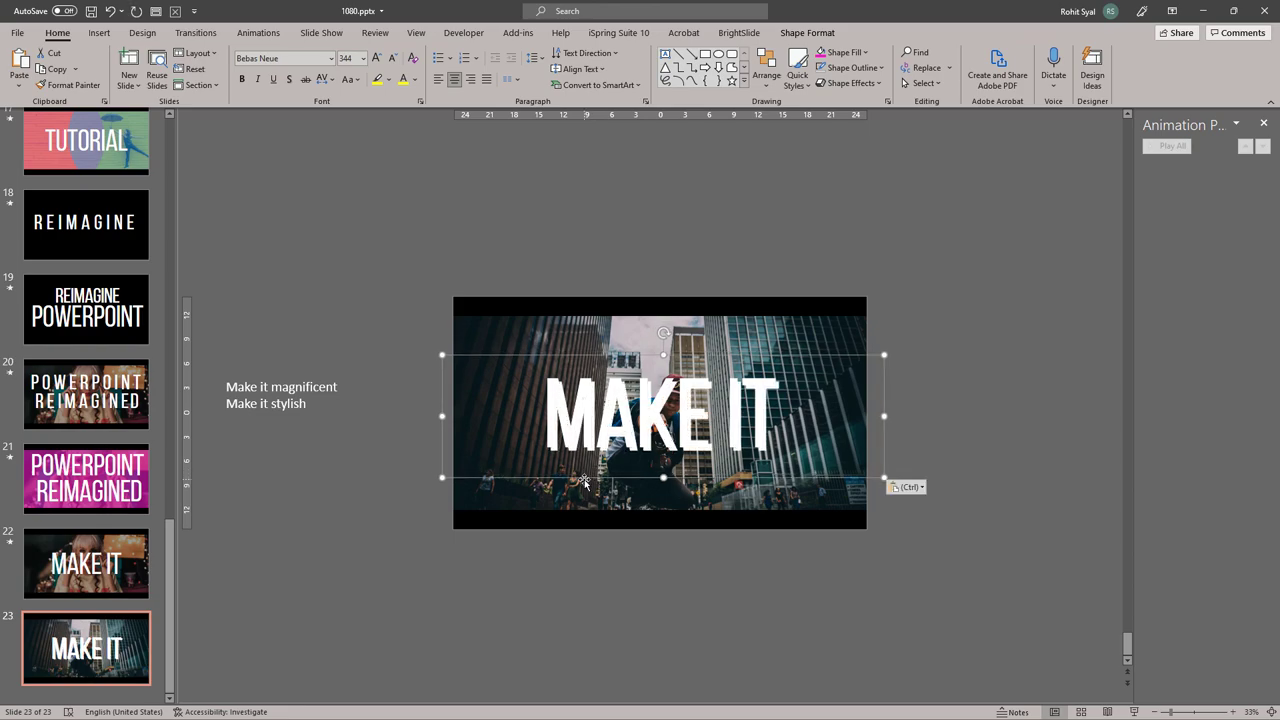
{"action": "left_click_drag", "start_coordinate": [584, 480], "coordinate": [580, 642]}
{"action": "key", "text": "ctrl+z"}
- Replace the copied title's text with "magnificent" from the script lines, pasting it as text only
{"action": "left_click", "coordinate": [276, 388]}
{"action": "double_click", "coordinate": [304, 387]}
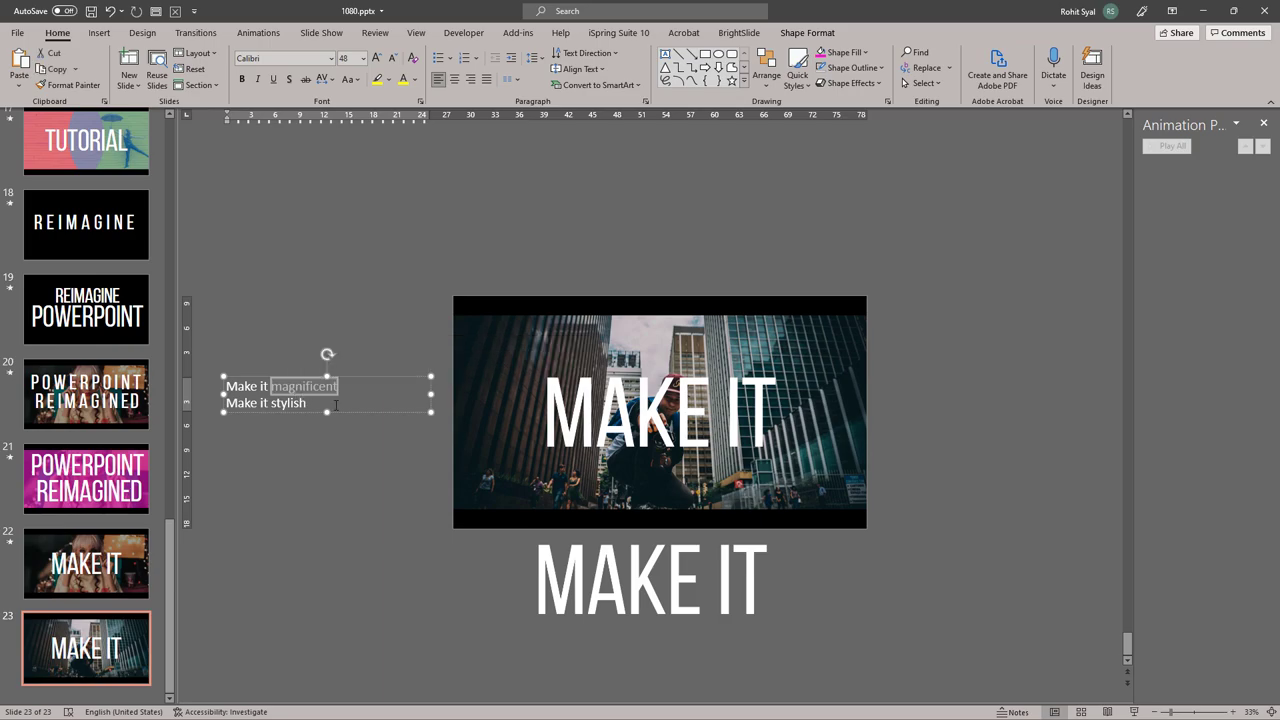
{"action": "triple_click", "coordinate": [600, 588]}
{"action": "key", "text": "ctrl+v"}
{"action": "key", "text": "ctrl"}
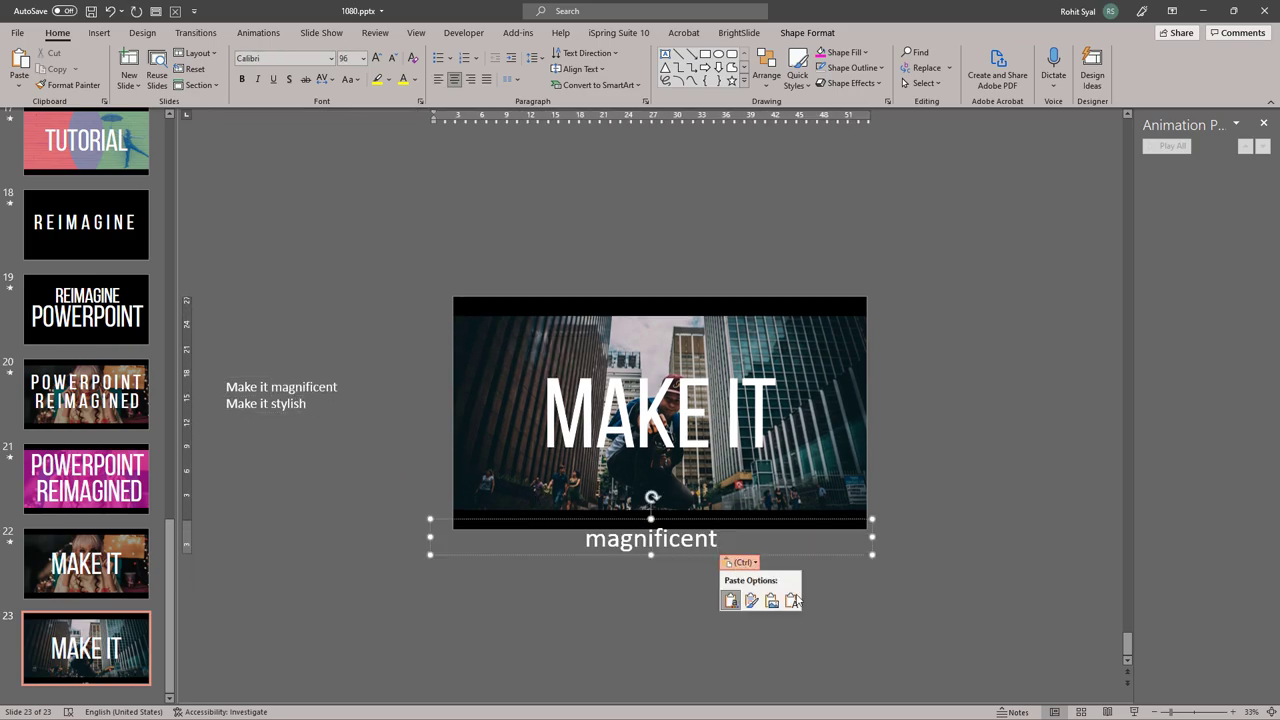
{"action": "key", "text": "t"}
- Move the MAGNIFICENT title to the right of MAKE IT and delete the script lines beside slide 23
{"action": "left_click_drag", "start_coordinate": [543, 640], "coordinate": [878, 477]}
{"action": "left_click", "coordinate": [273, 399]}
{"action": "key", "text": "Delete"}
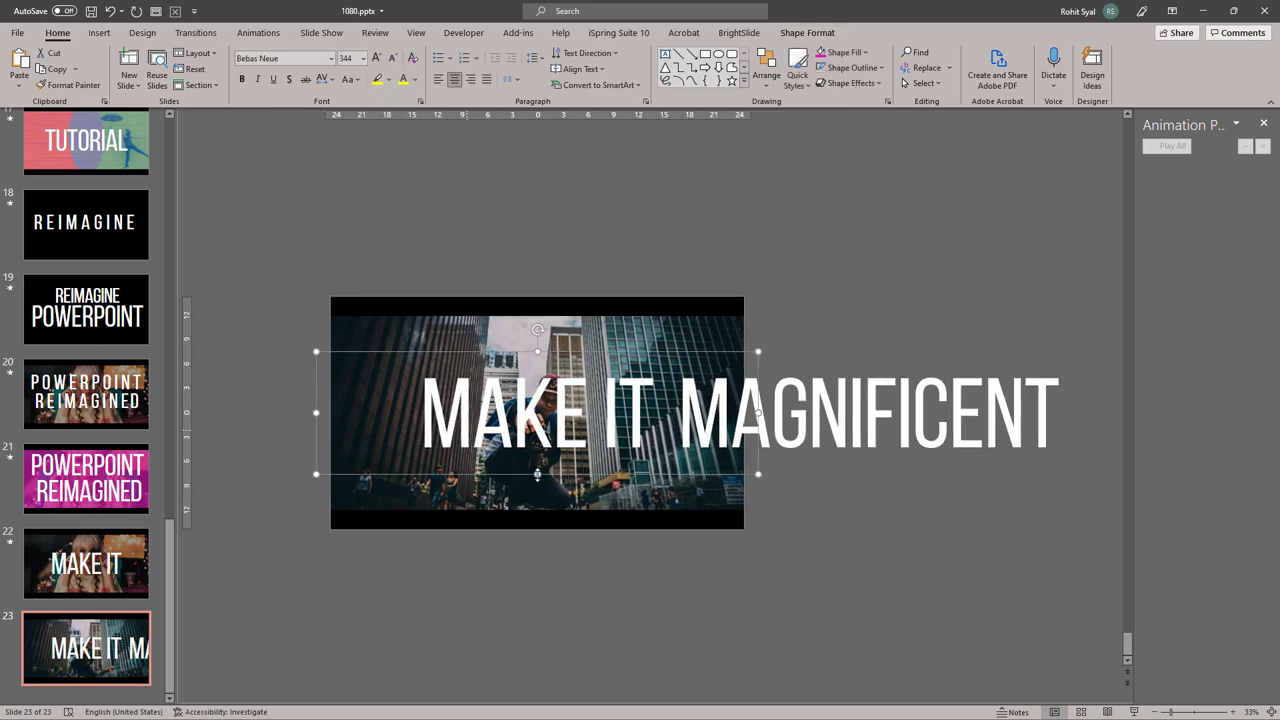
- Move both titles left until MAGNIFICENT is centred on slide 23, and nudge MAKE IT farther left, clear of the slide
{"action": "left_click", "coordinate": [815, 433], "text": "shift"}
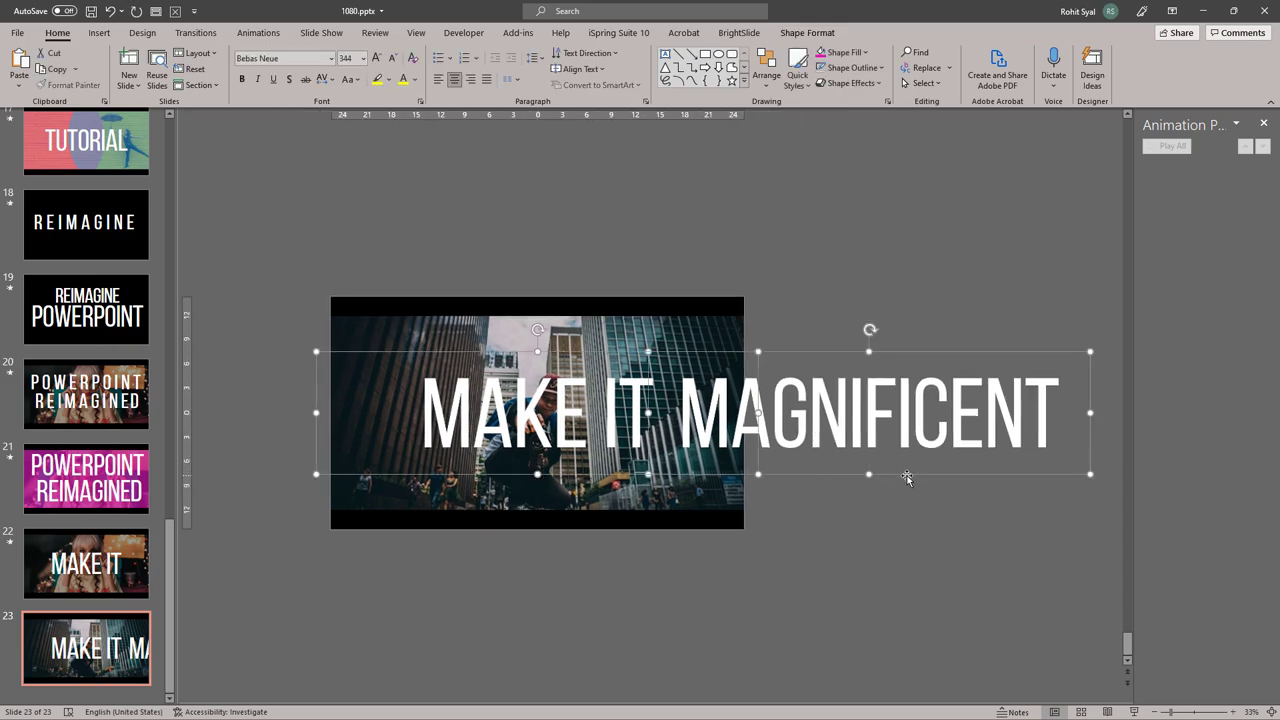
{"action": "left_click_drag", "start_coordinate": [907, 478], "coordinate": [578, 464]}
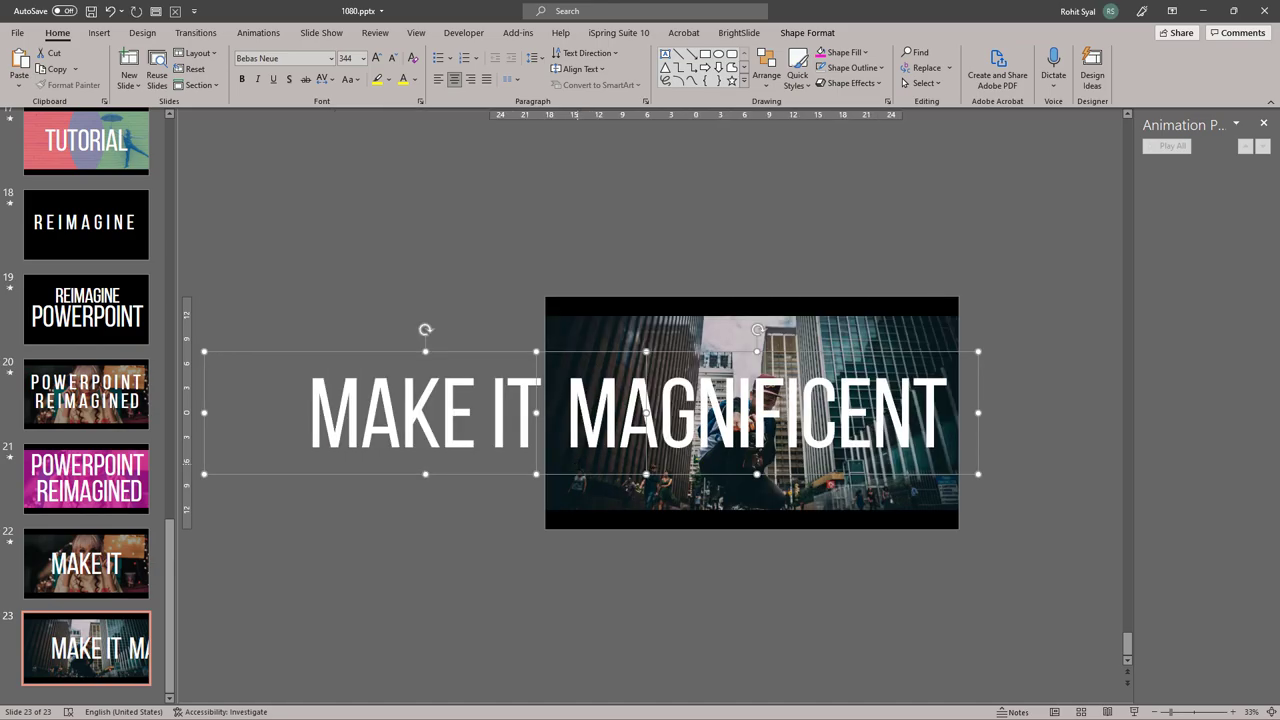
{"action": "left_click", "coordinate": [589, 574]}
{"action": "left_click", "coordinate": [453, 467]}
{"action": "left_click", "coordinate": [461, 477]}
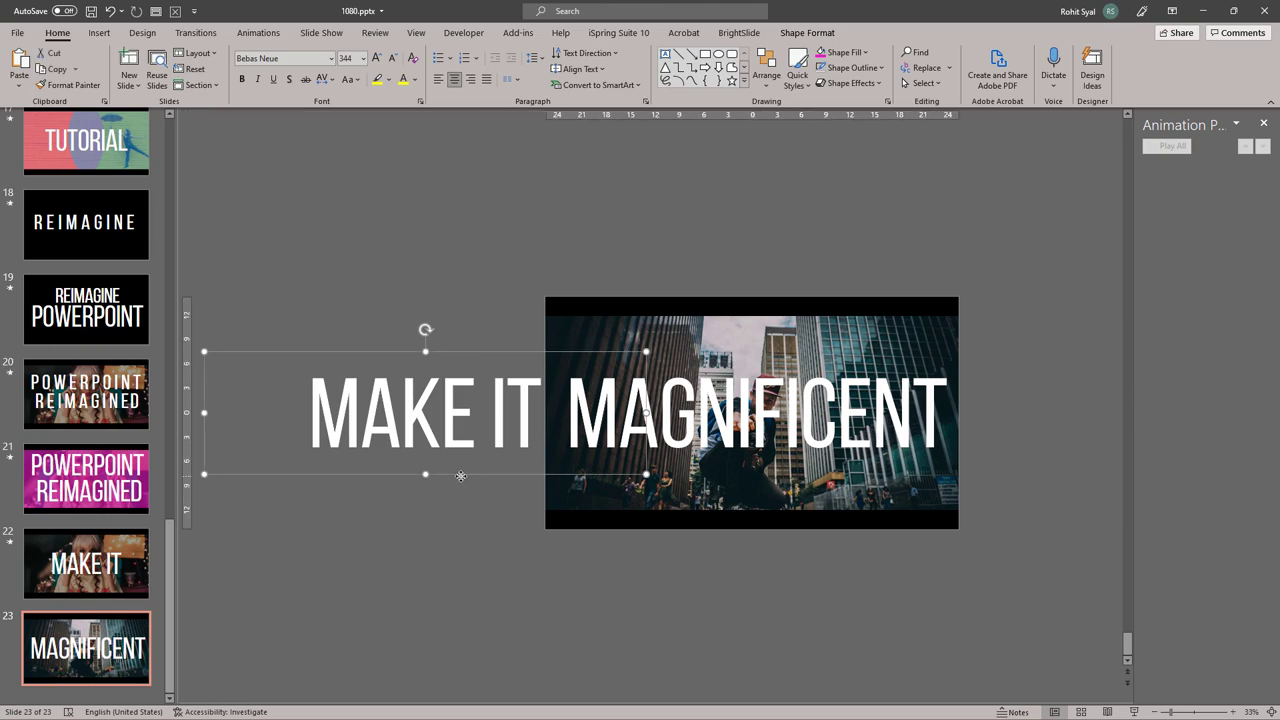
{"action": "key", "text": "Left"}
{"action": "key", "text": "Left"}
{"action": "left_click", "coordinate": [489, 550]}
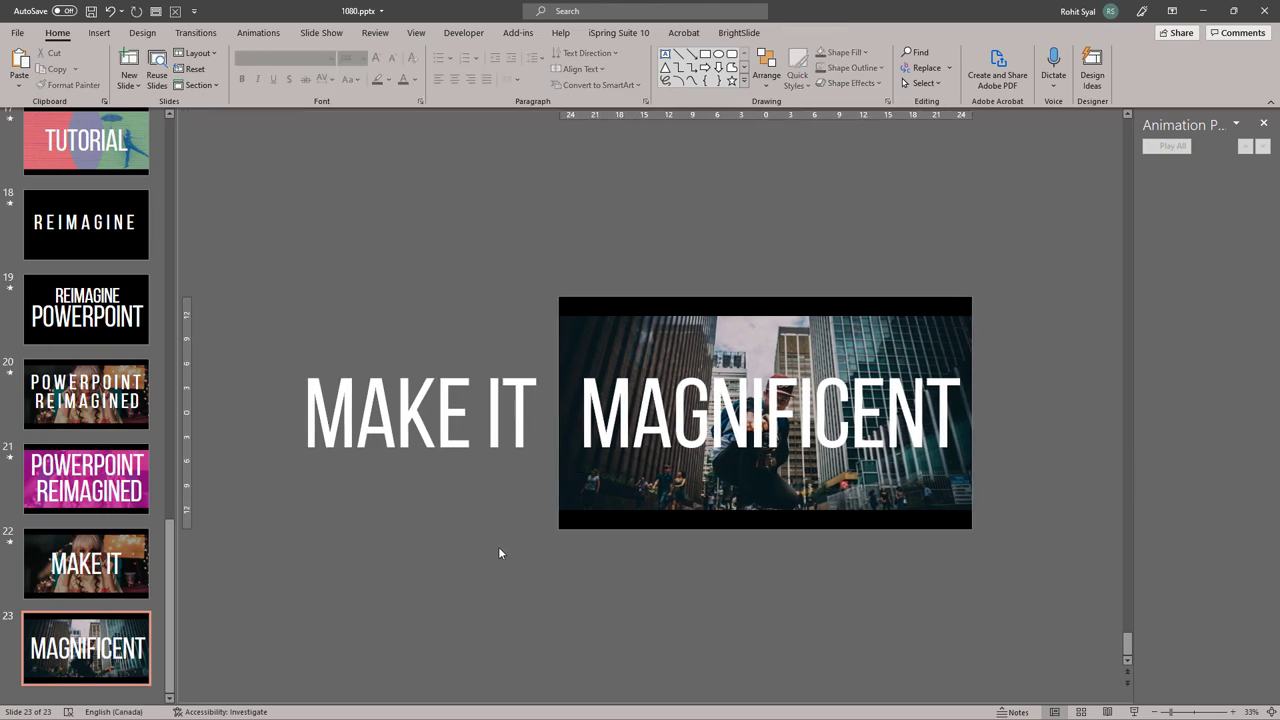
- Copy the MAGNIFICENT title onto slide 22 and place it outside the slide's right edge, level with MAKE IT
{"action": "left_click", "coordinate": [630, 466]}
{"action": "left_click", "coordinate": [631, 476]}
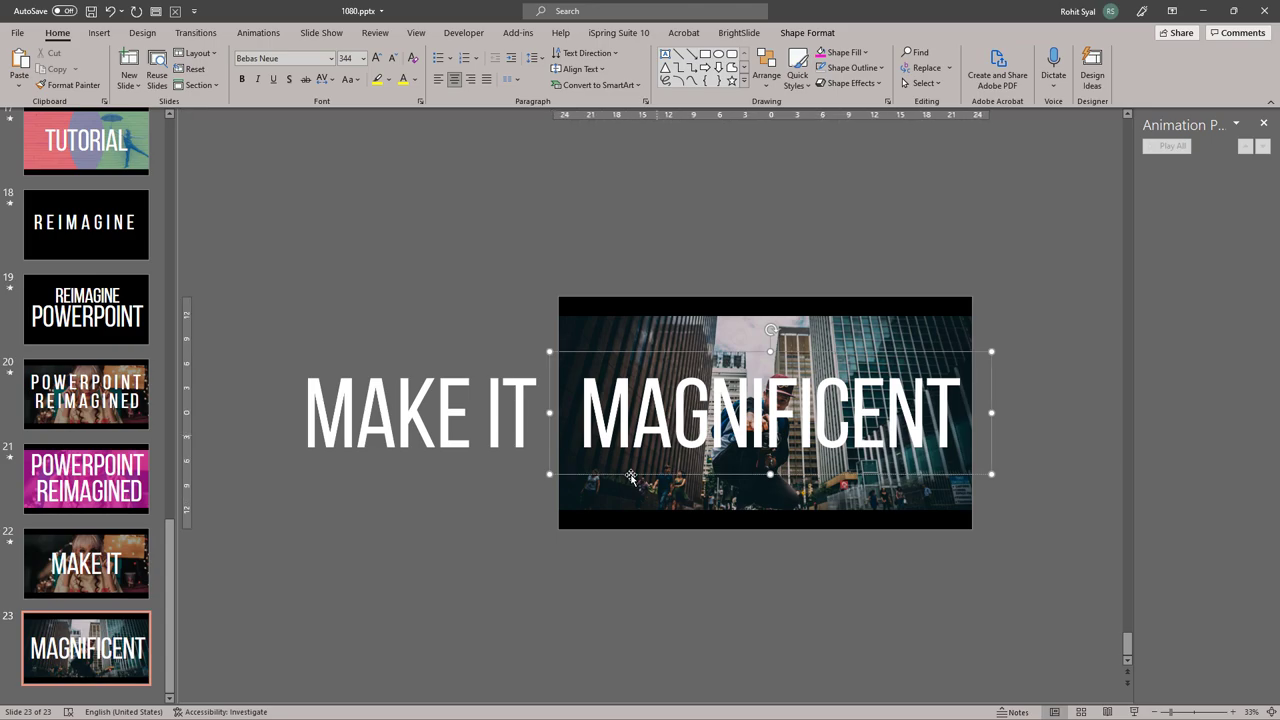
{"action": "key", "text": "ctrl+c"}
{"action": "left_click", "coordinate": [86, 563]}
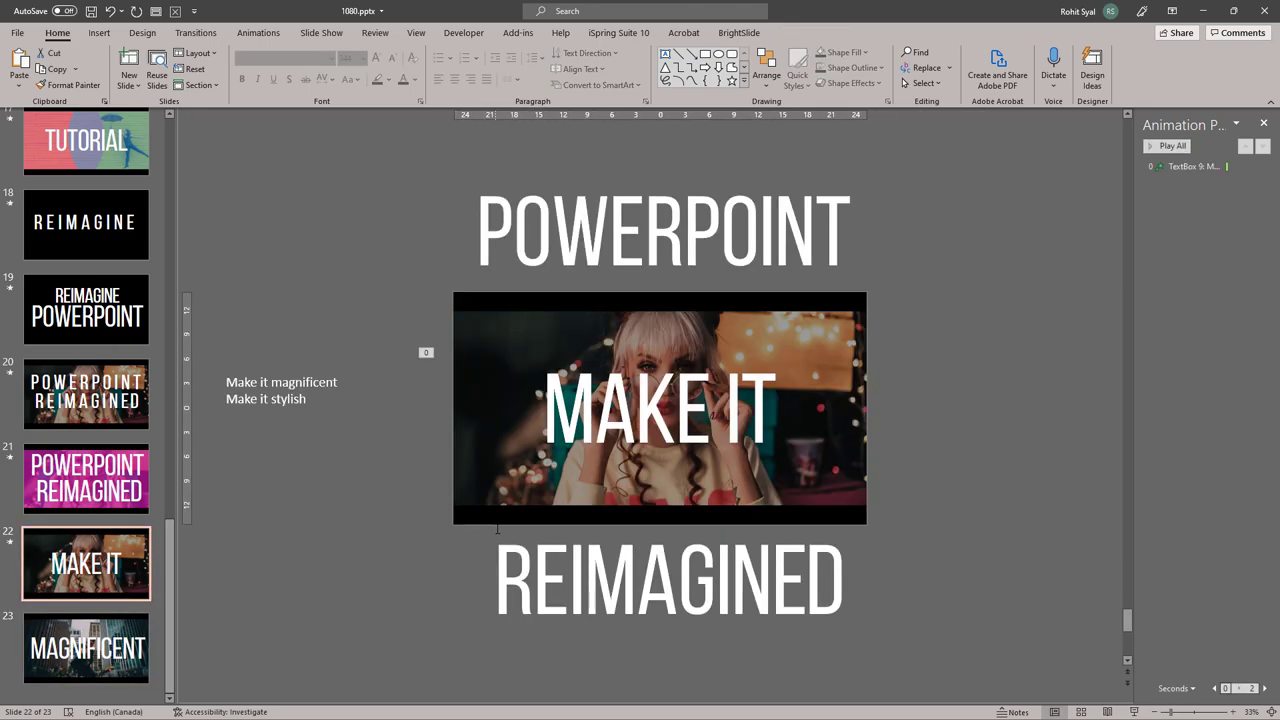
{"action": "key", "text": "ctrl+v"}
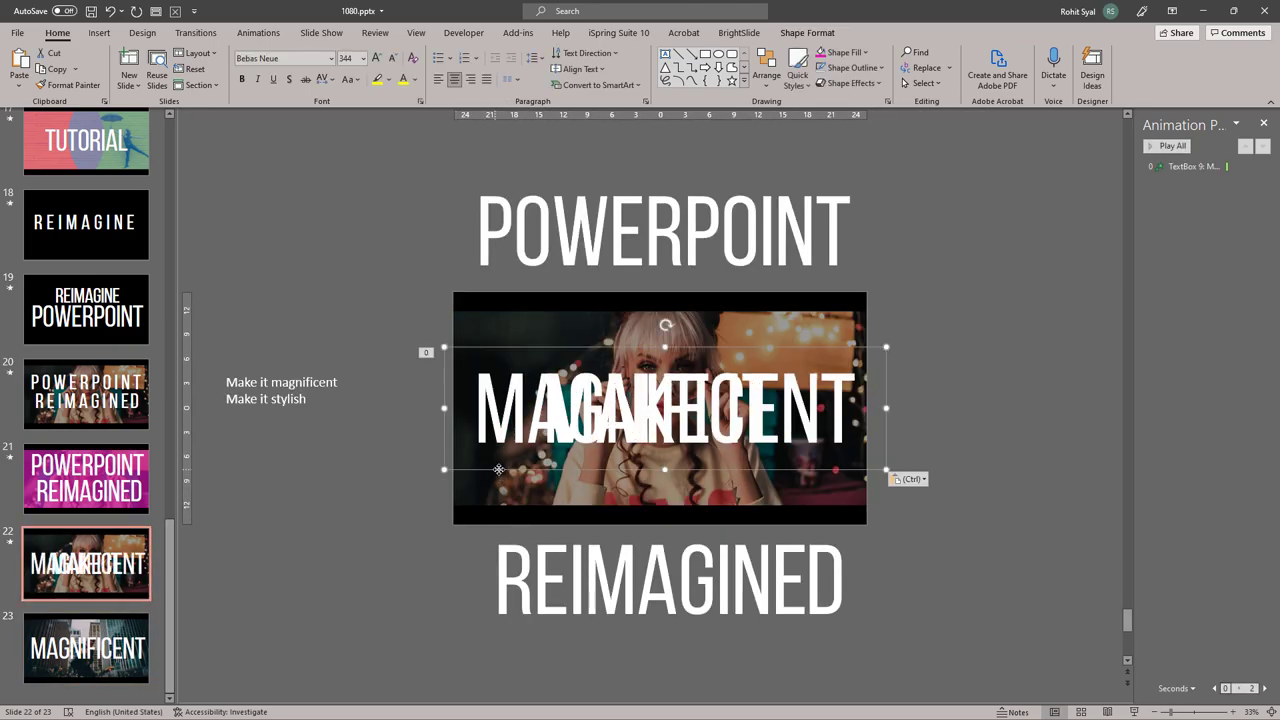
{"action": "left_click_drag", "start_coordinate": [498, 469], "coordinate": [905, 464]}
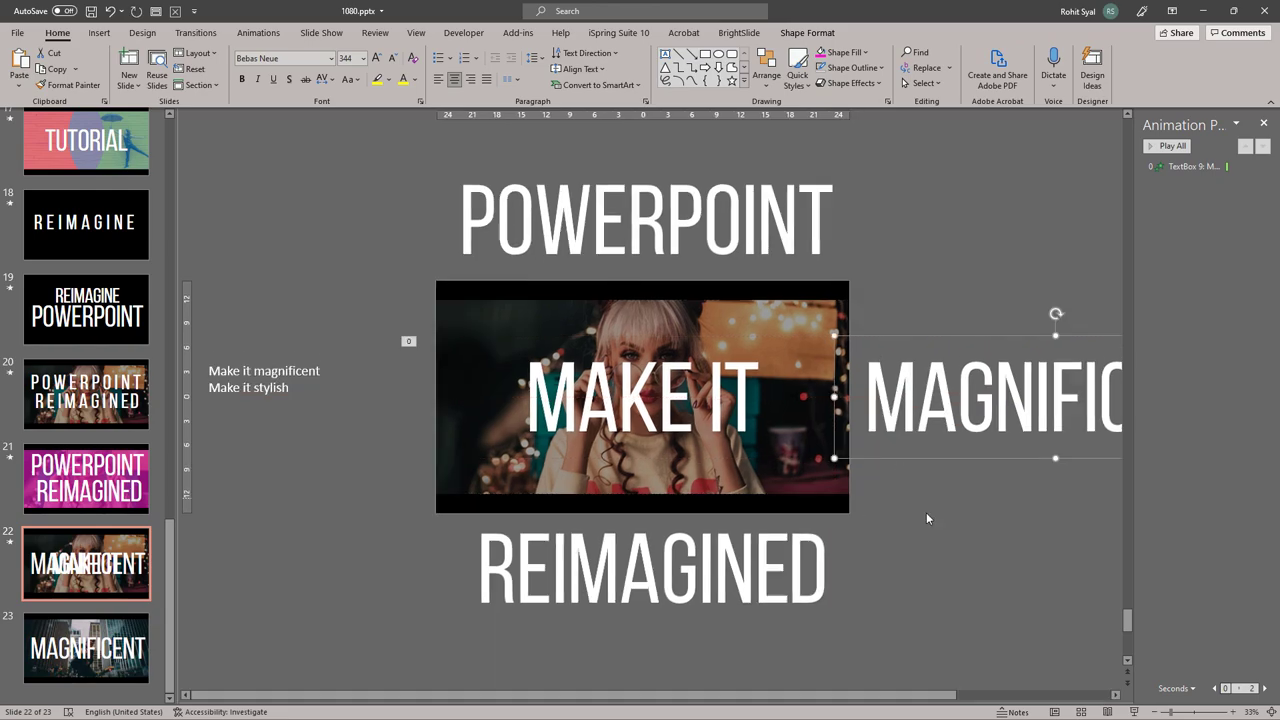
- Delete the script lines beside slide 22
{"action": "left_click", "coordinate": [926, 512]}
{"action": "left_click", "coordinate": [286, 402]}
{"action": "key", "text": "Delete"}
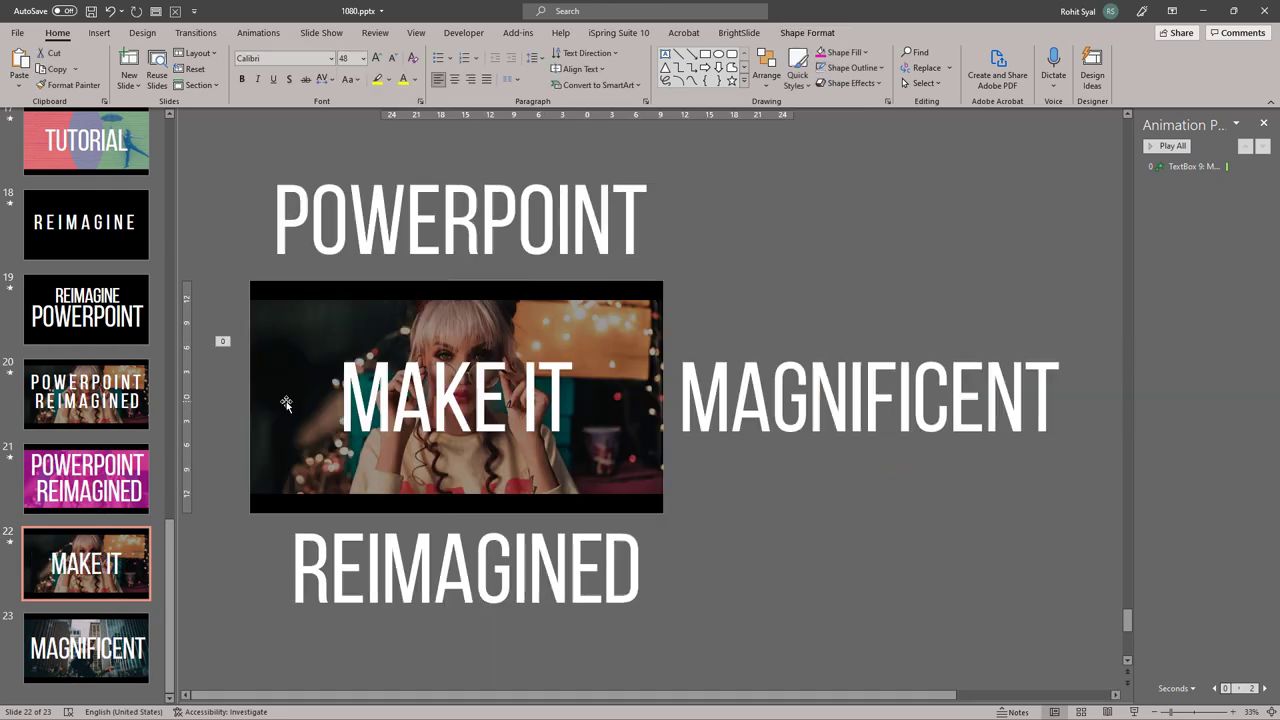
- Apply the Morph transition to slides 22 and 23 together and shorten its duration
{"action": "left_click", "coordinate": [108, 666]}
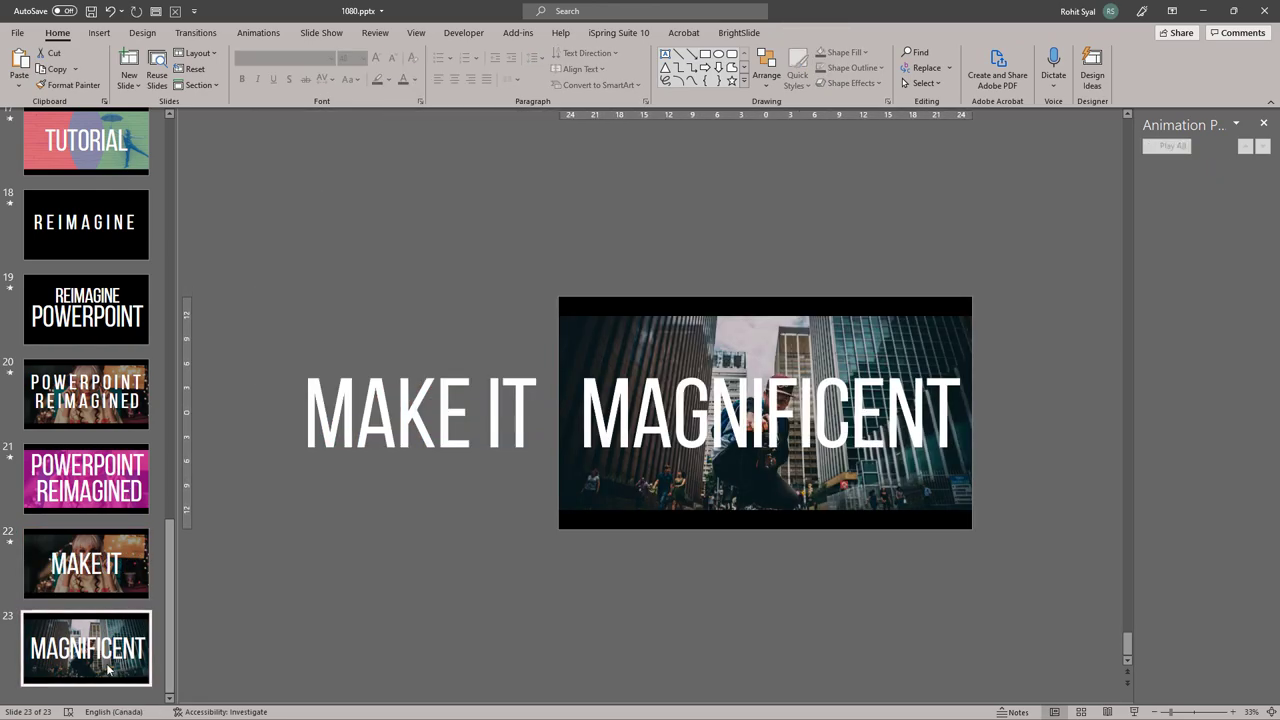
{"action": "left_click", "coordinate": [110, 585]}
{"action": "left_click", "coordinate": [114, 640]}
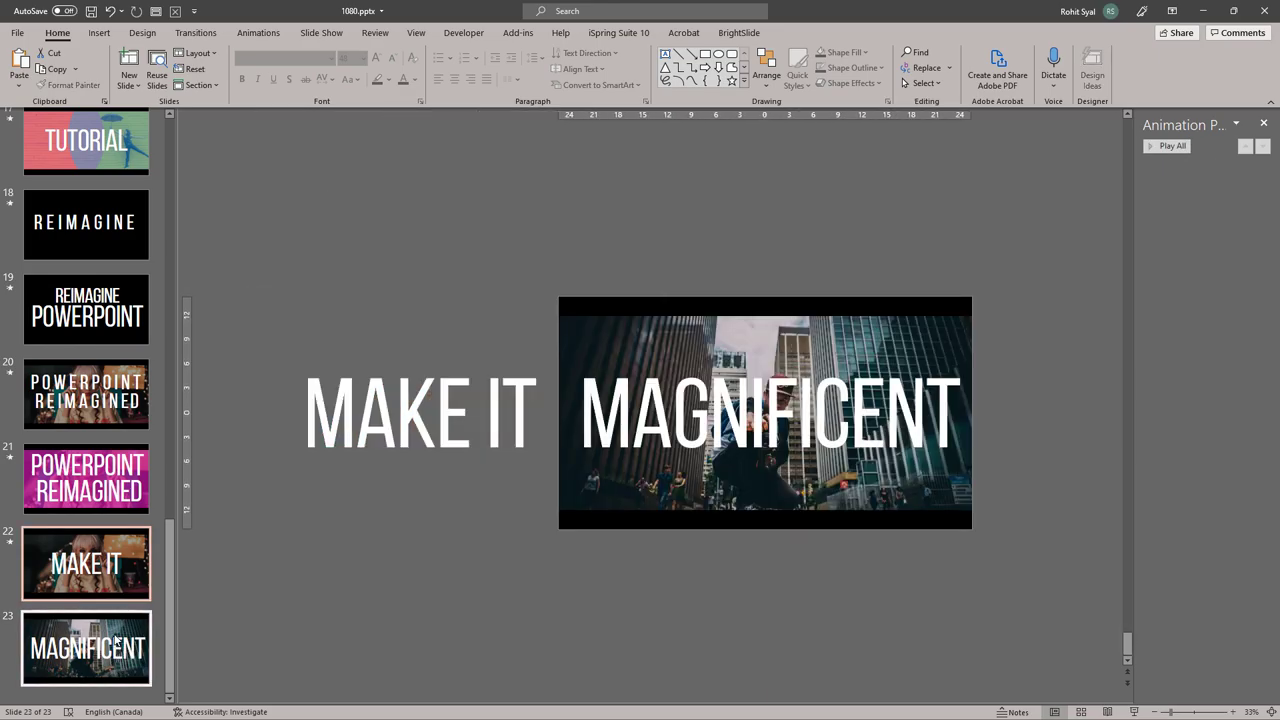
{"action": "left_click", "coordinate": [196, 32]}
{"action": "left_click", "coordinate": [149, 89]}
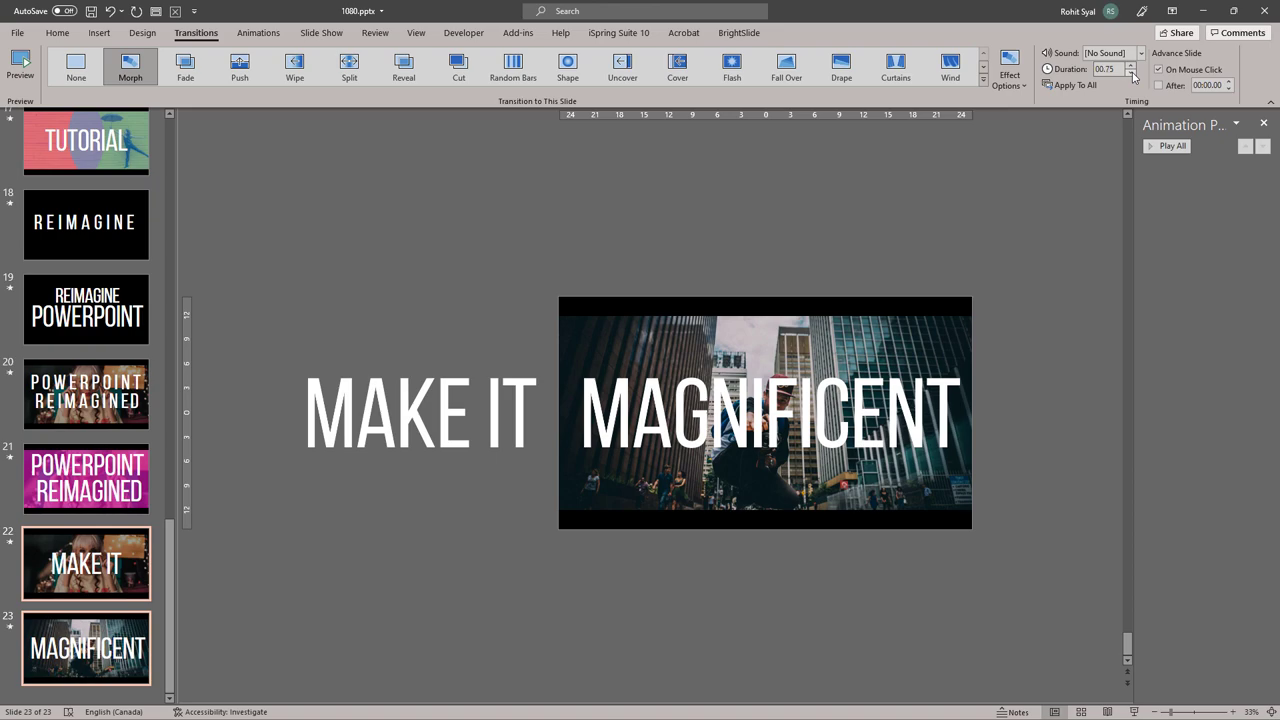
- Play the slide show from slide 21 and review the transition from MAKE IT to MAGNIFICENT
{"action": "left_click", "coordinate": [118, 481]}
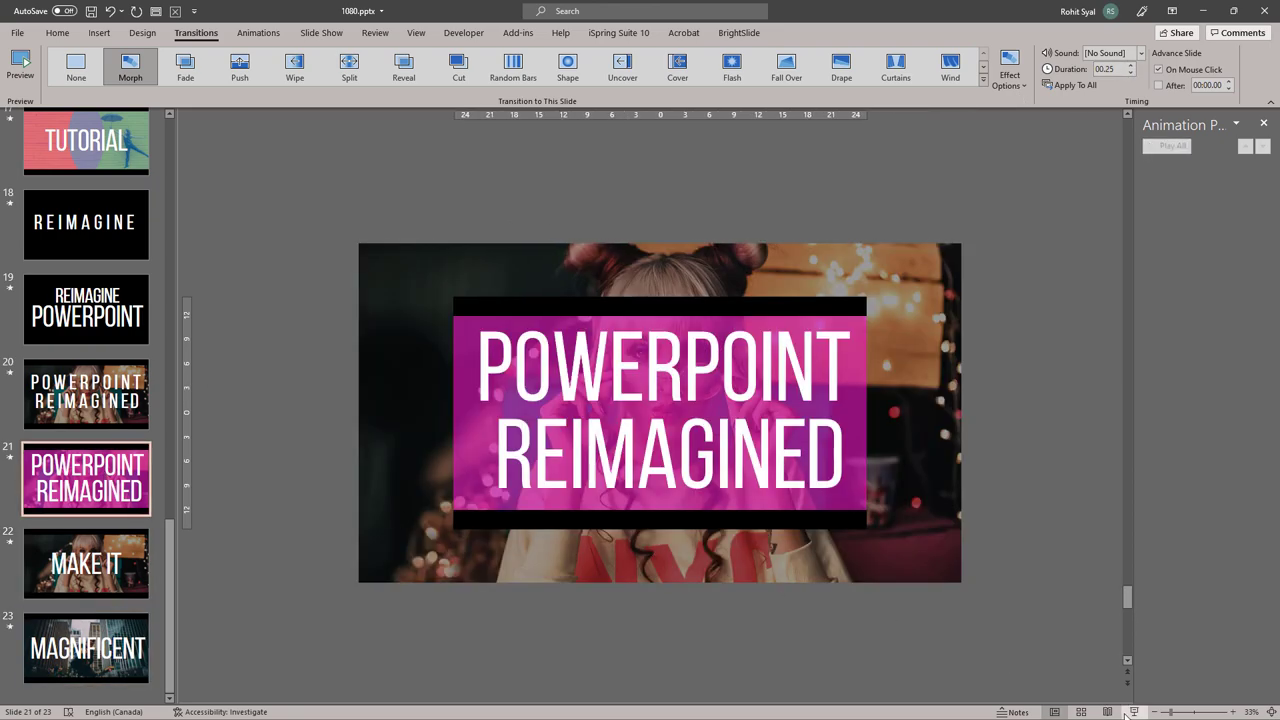
{"action": "left_click", "coordinate": [1130, 712]}
{"action": "left_click", "coordinate": [1126, 716]}
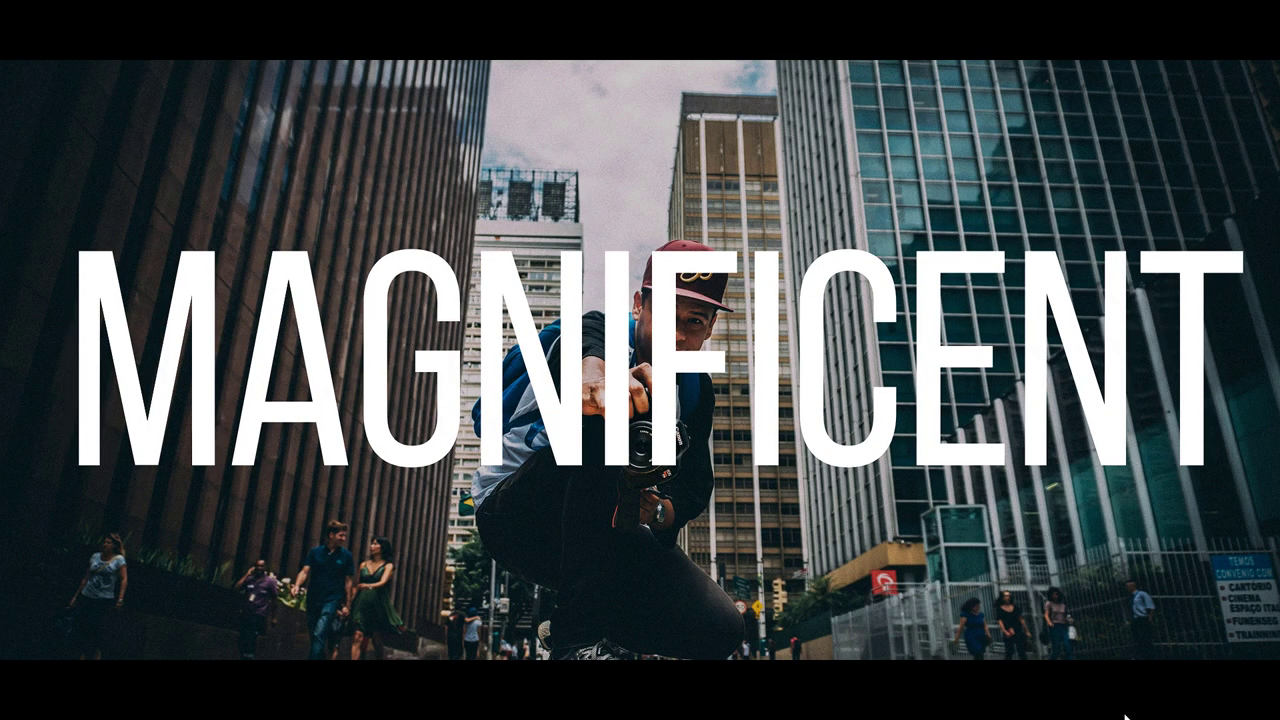
{"action": "key", "text": "Left"}
{"action": "key", "text": "Right"}
{"action": "key", "text": "Right"}
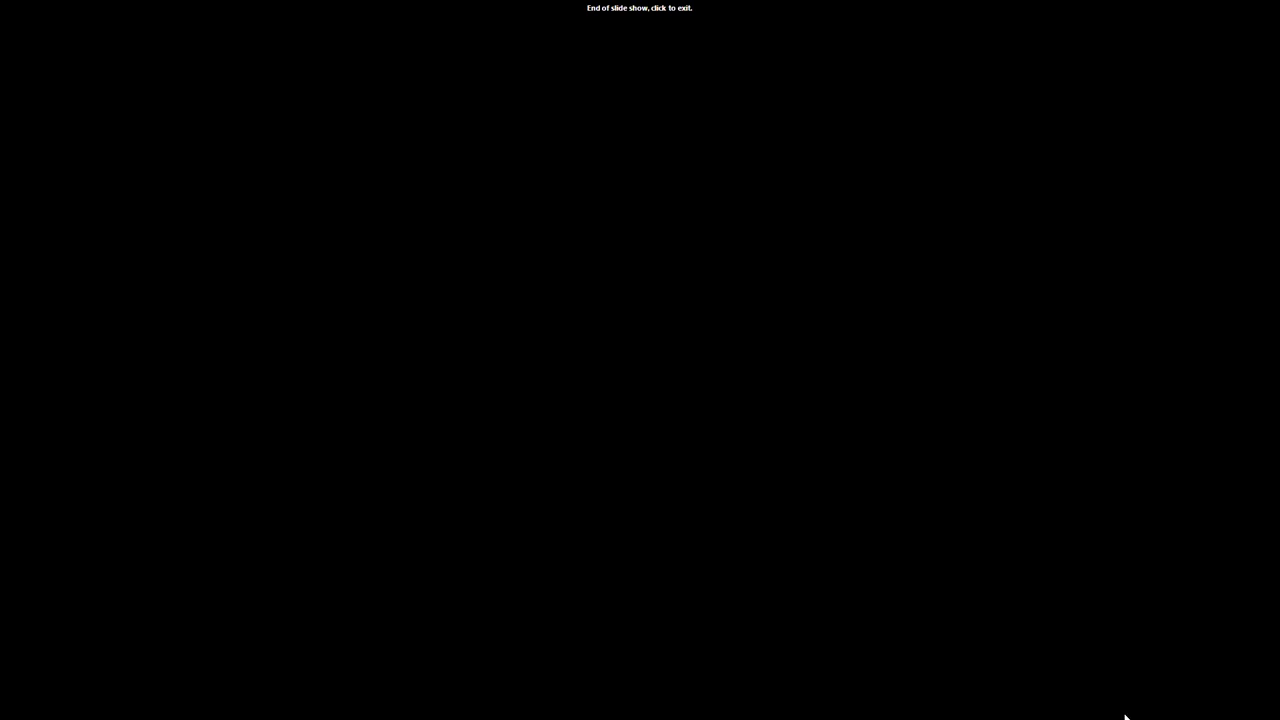
- End the slide show and paste copies of slides 22 and 23 at the end of the deck
{"action": "key", "text": "Right"}
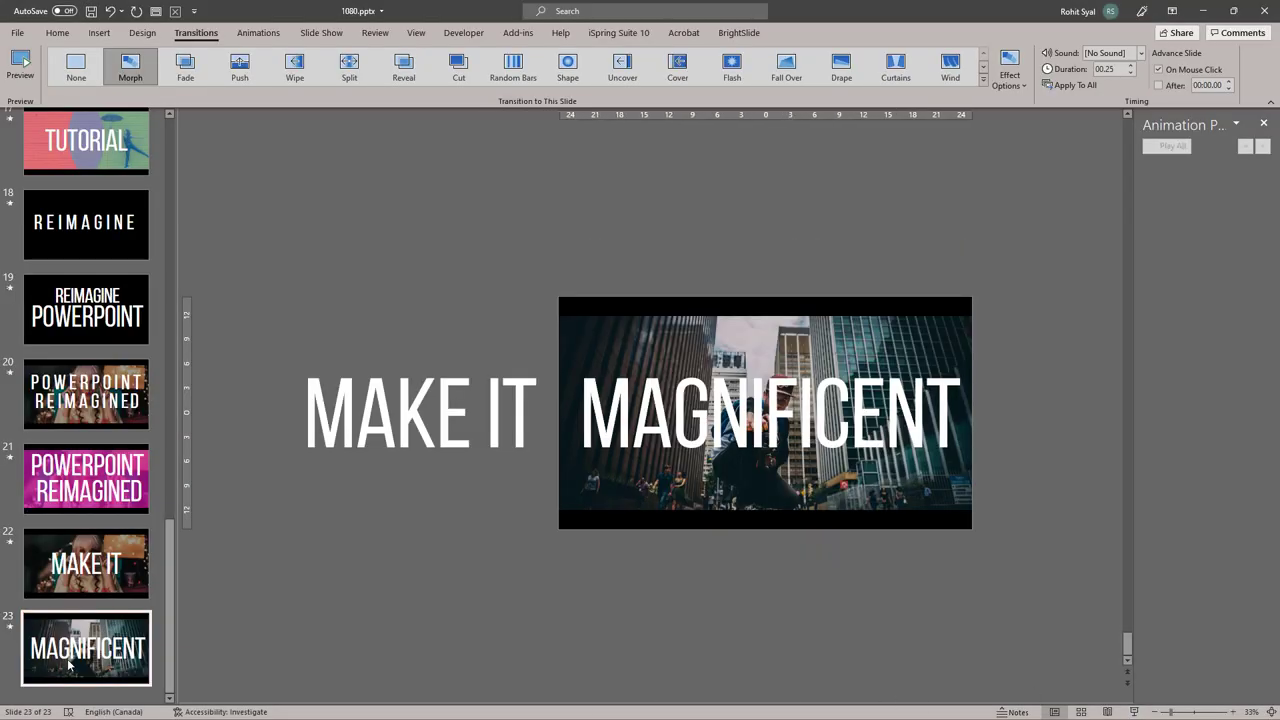
{"action": "left_click", "coordinate": [86, 567]}
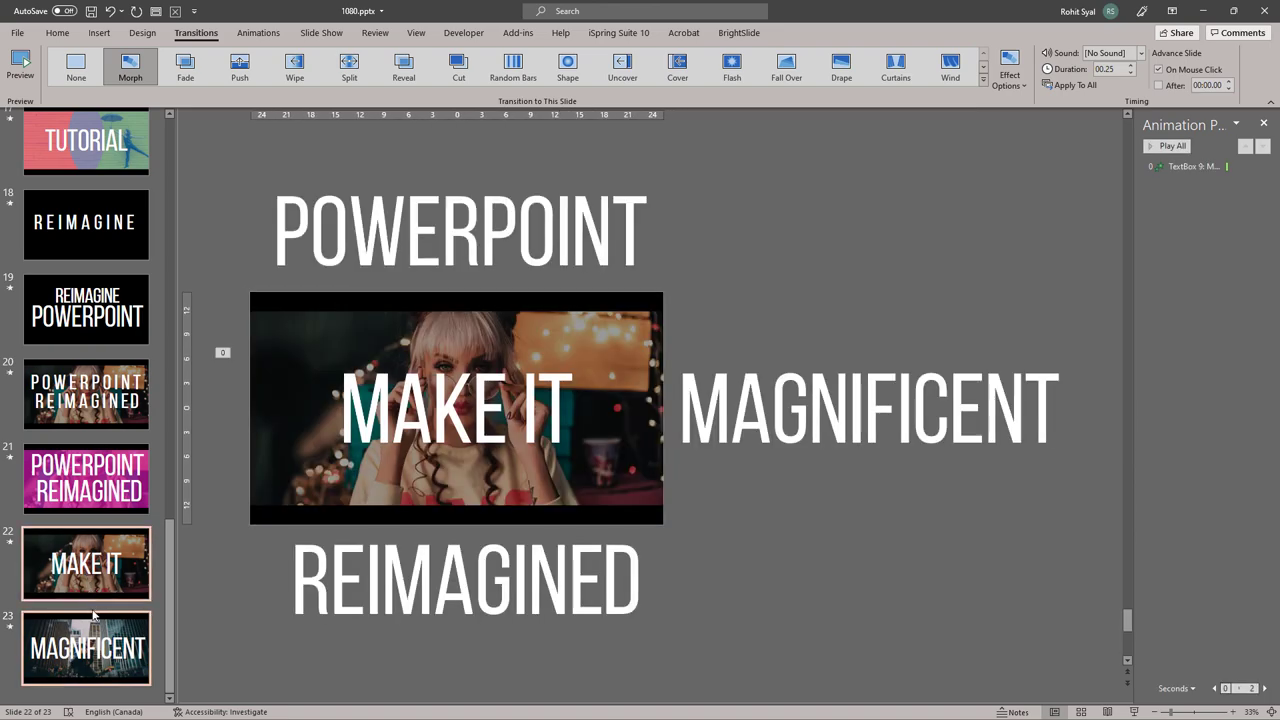
{"action": "right_click", "coordinate": [99, 697]}
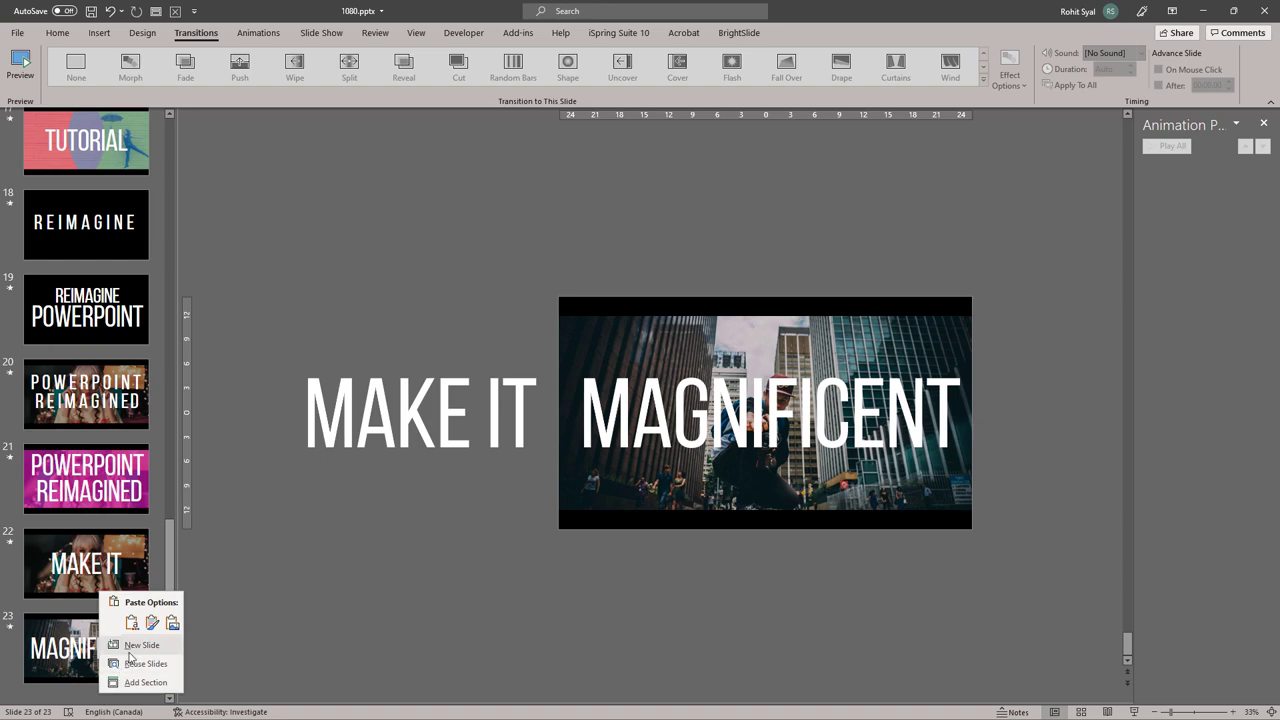
{"action": "left_click", "coordinate": [132, 623]}
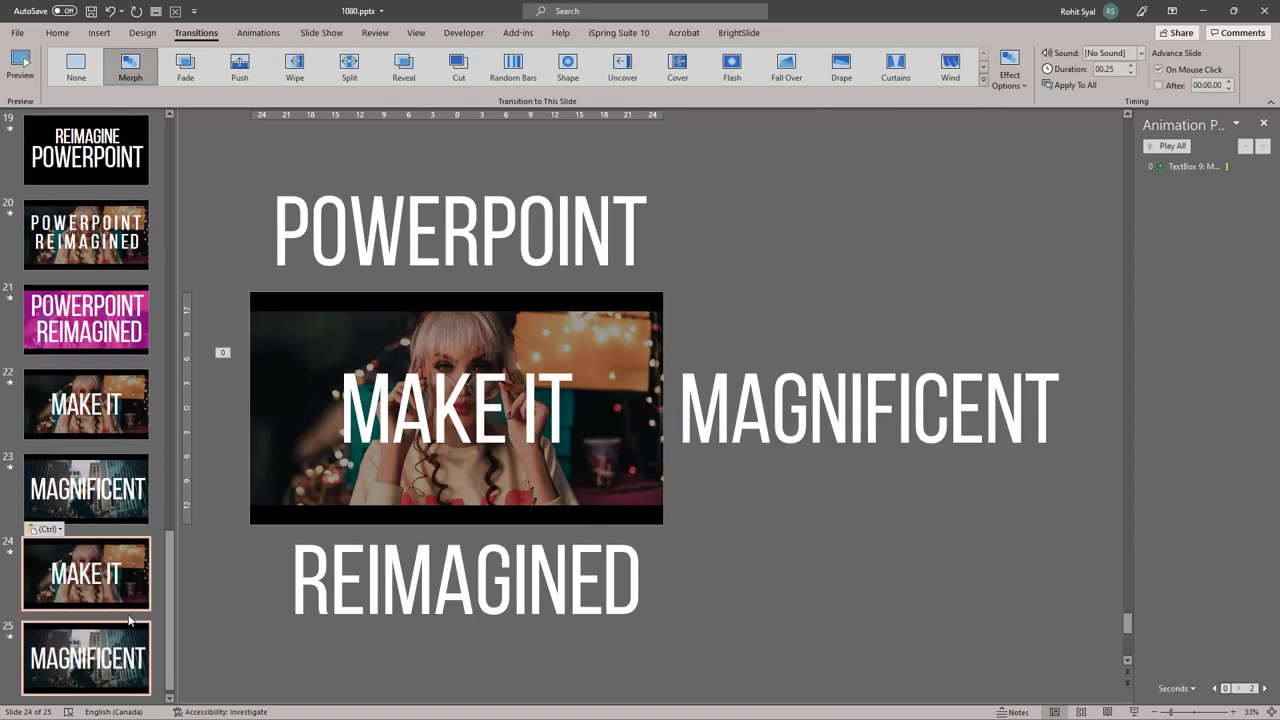
- Delete the off-slide POWERPOINT and REIMAGINED titles above and below slide 24
{"action": "left_click", "coordinate": [410, 252]}
{"action": "left_click", "coordinate": [367, 169]}
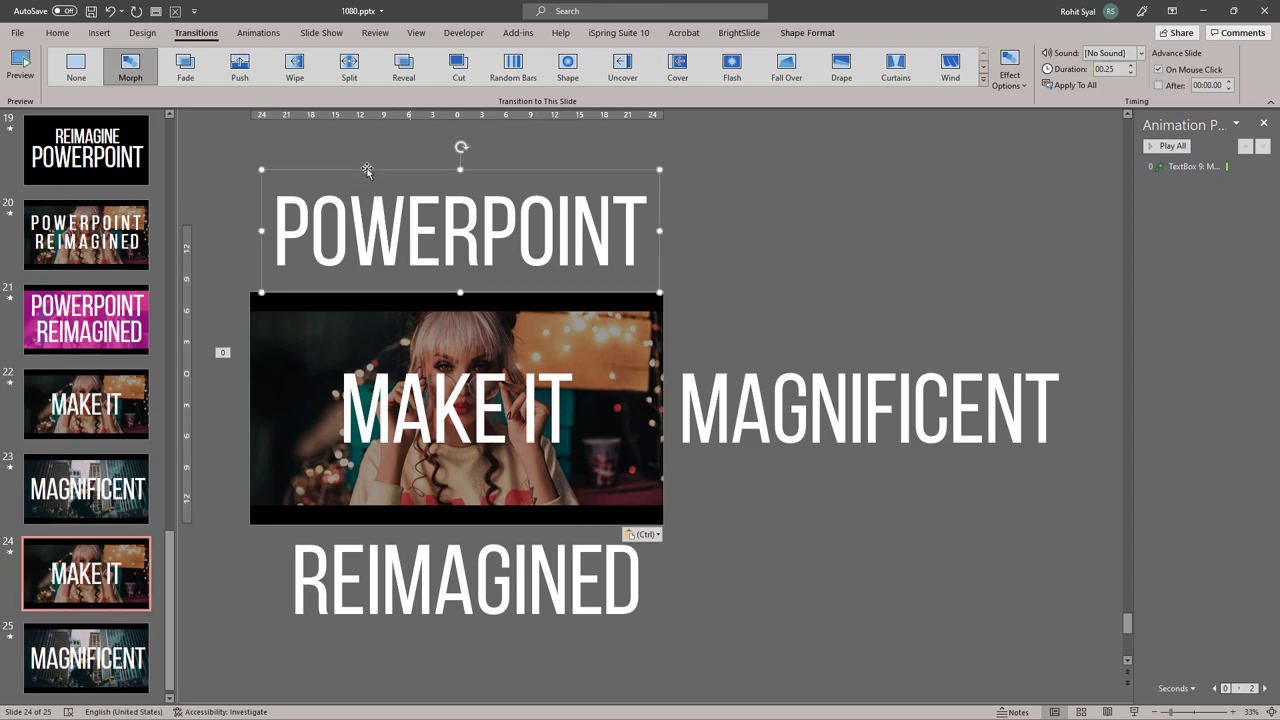
{"action": "left_click", "coordinate": [378, 593], "text": "shift"}
{"action": "key", "text": "Delete"}
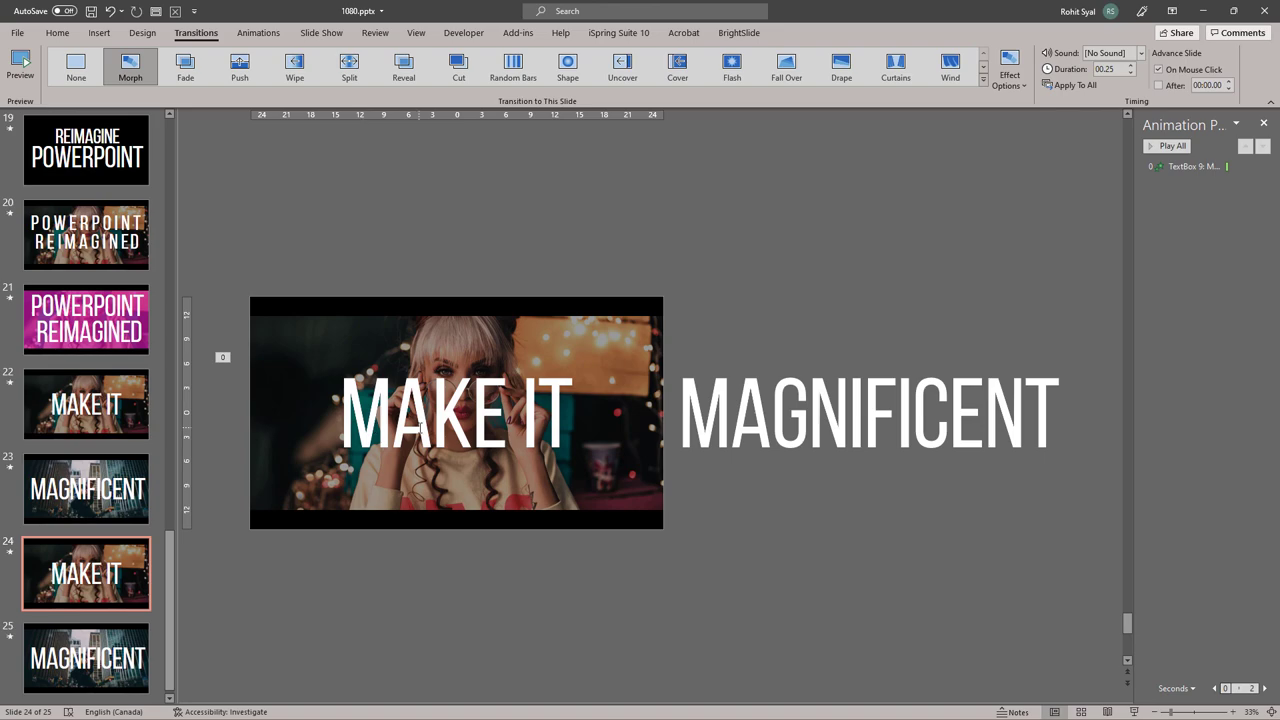
- Replace the word MAGNIFICENT with STYLISH in the titles on slides 24 and 25
{"action": "double_click", "coordinate": [787, 428]}
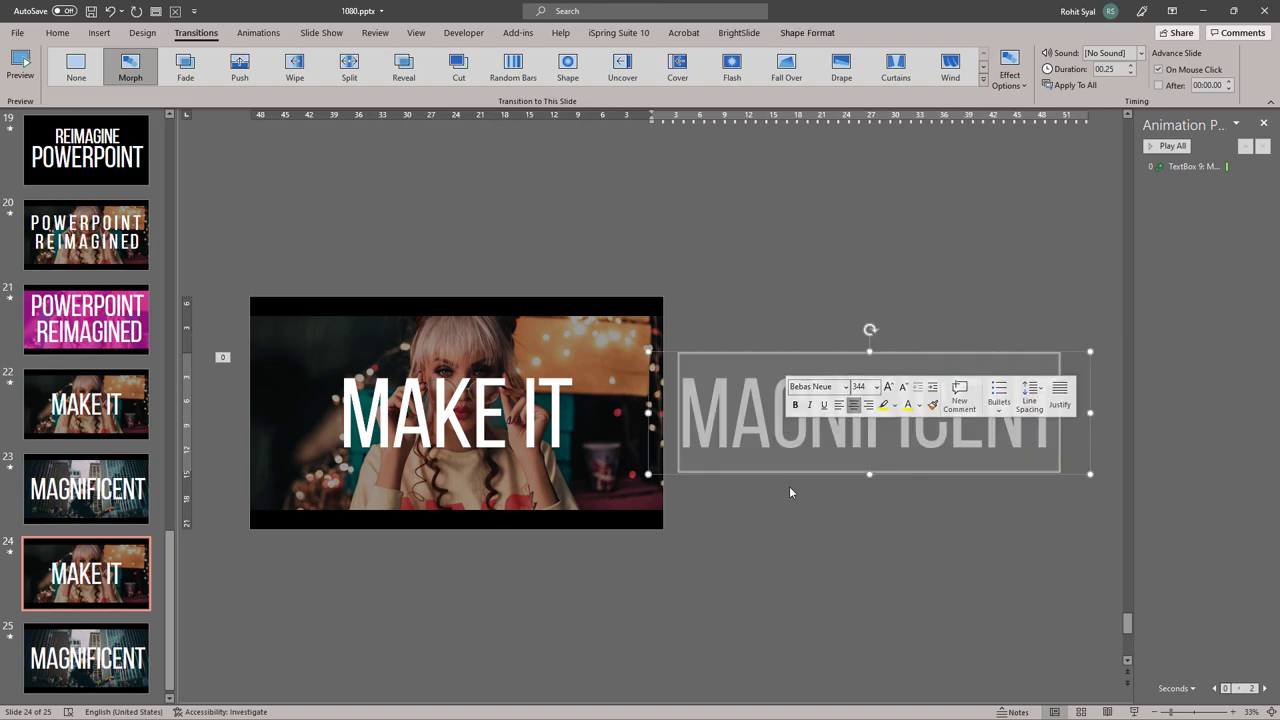
{"action": "type", "text": "S"}
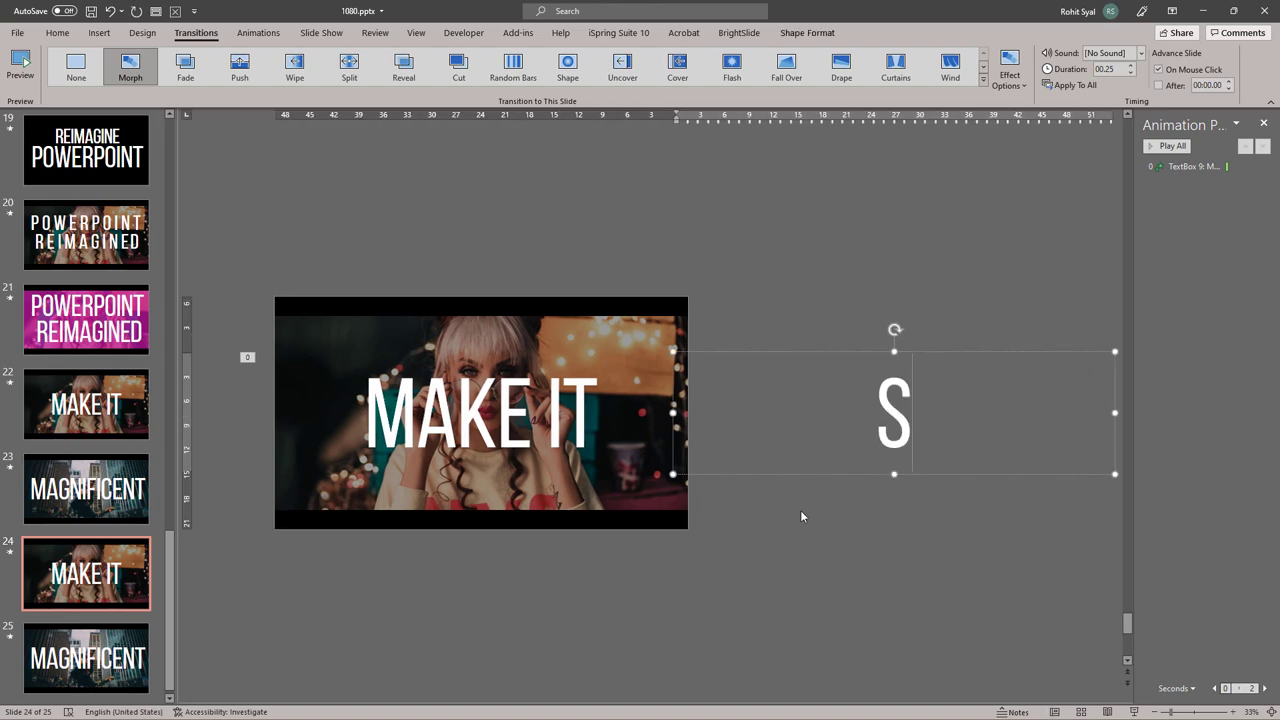
{"action": "type", "text": "TYLISH"}
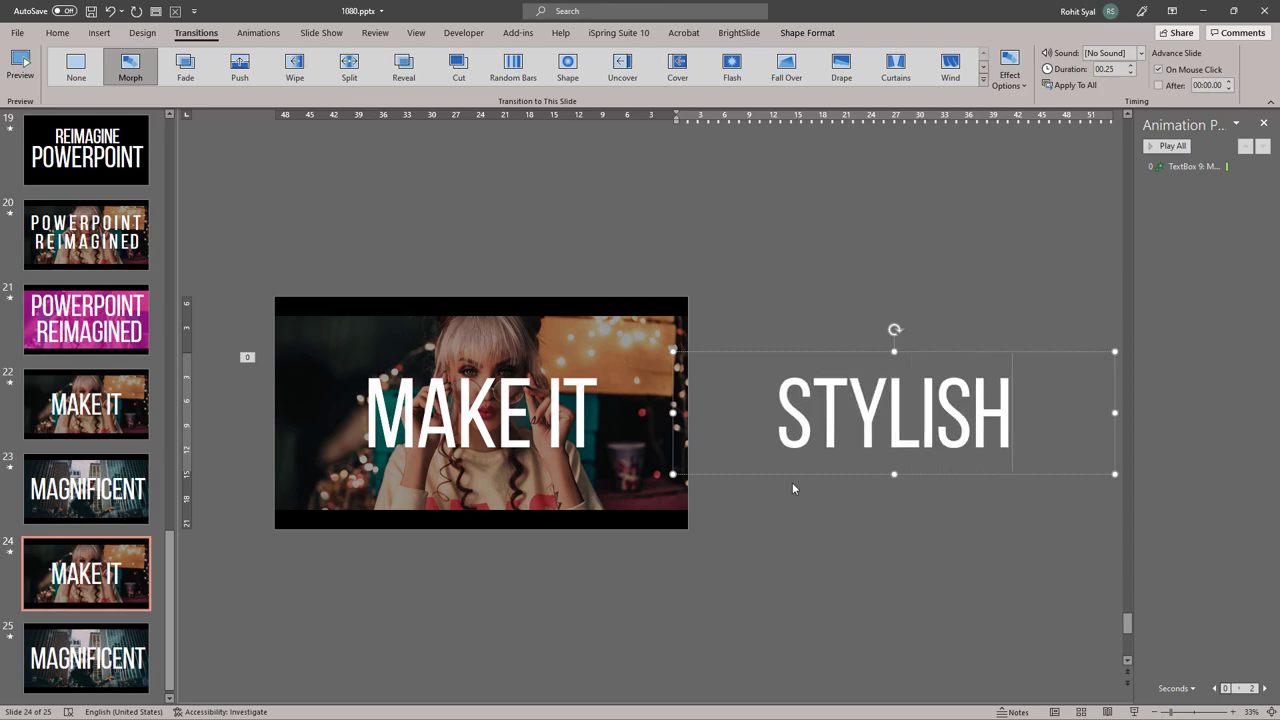
{"action": "left_click", "coordinate": [282, 532]}
{"action": "left_click", "coordinate": [77, 682]}
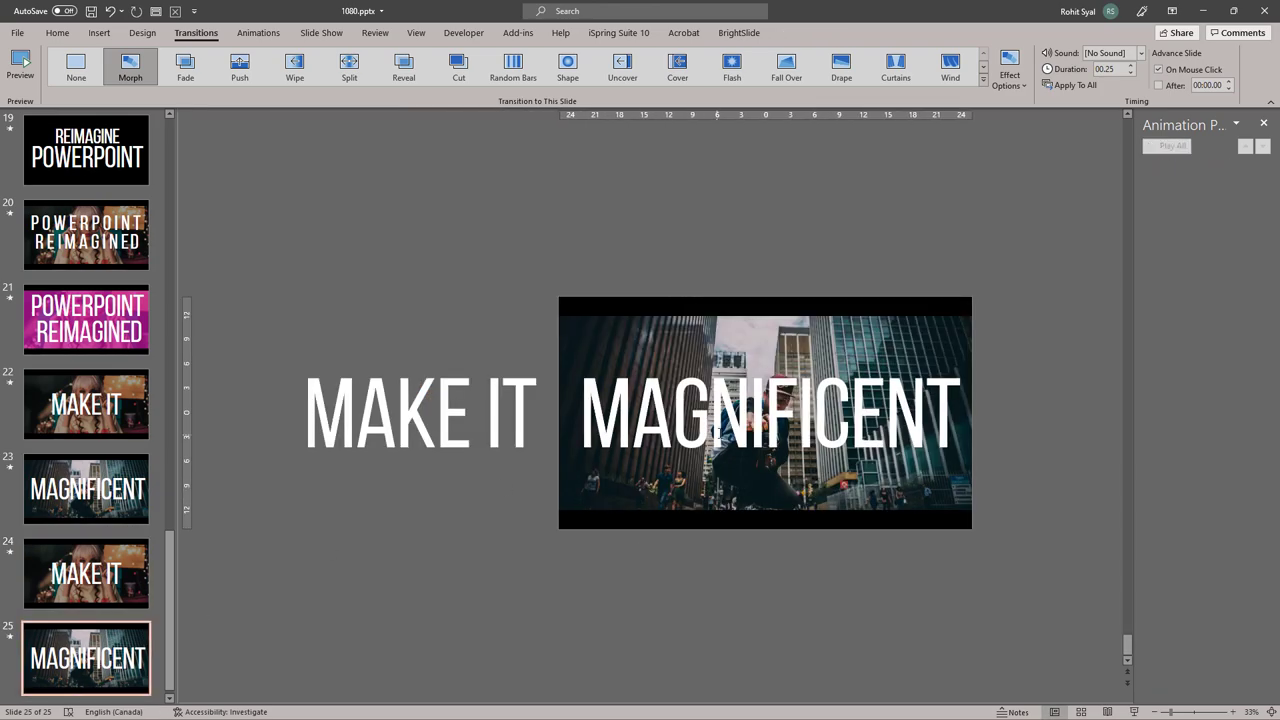
{"action": "left_click", "coordinate": [718, 430]}
{"action": "double_click", "coordinate": [718, 430]}
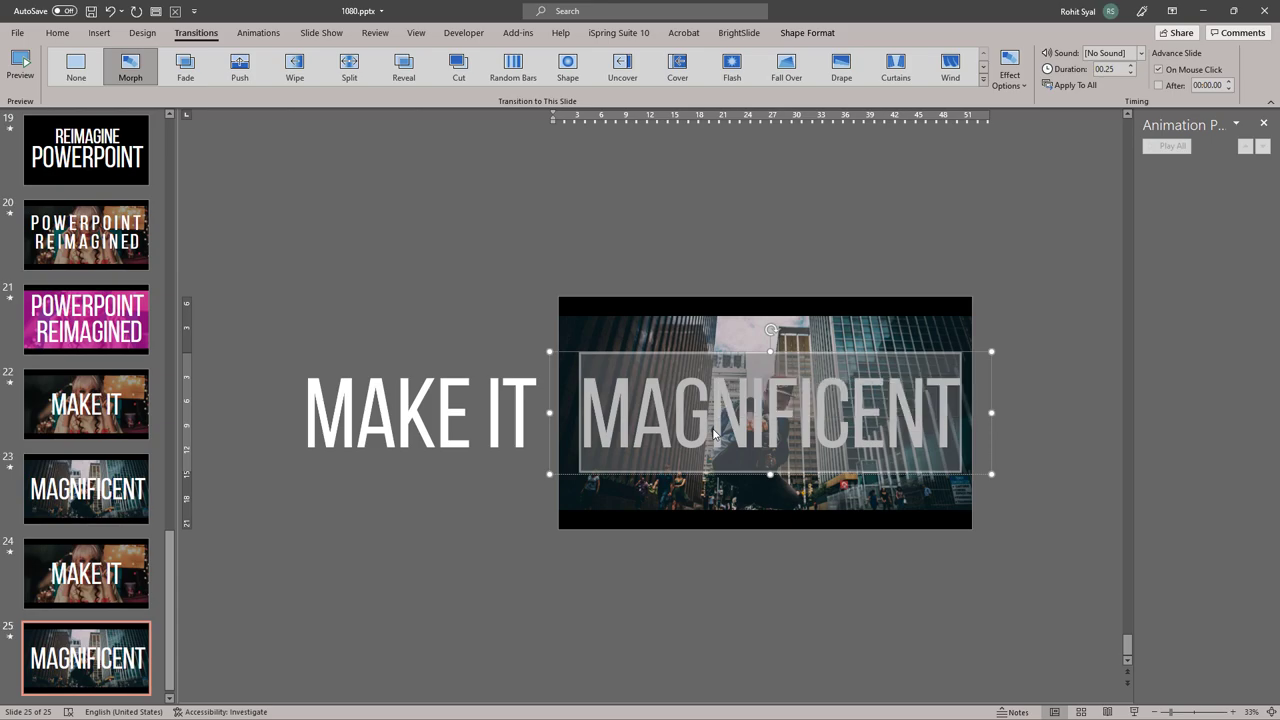
{"action": "type", "text": "STYLISH"}
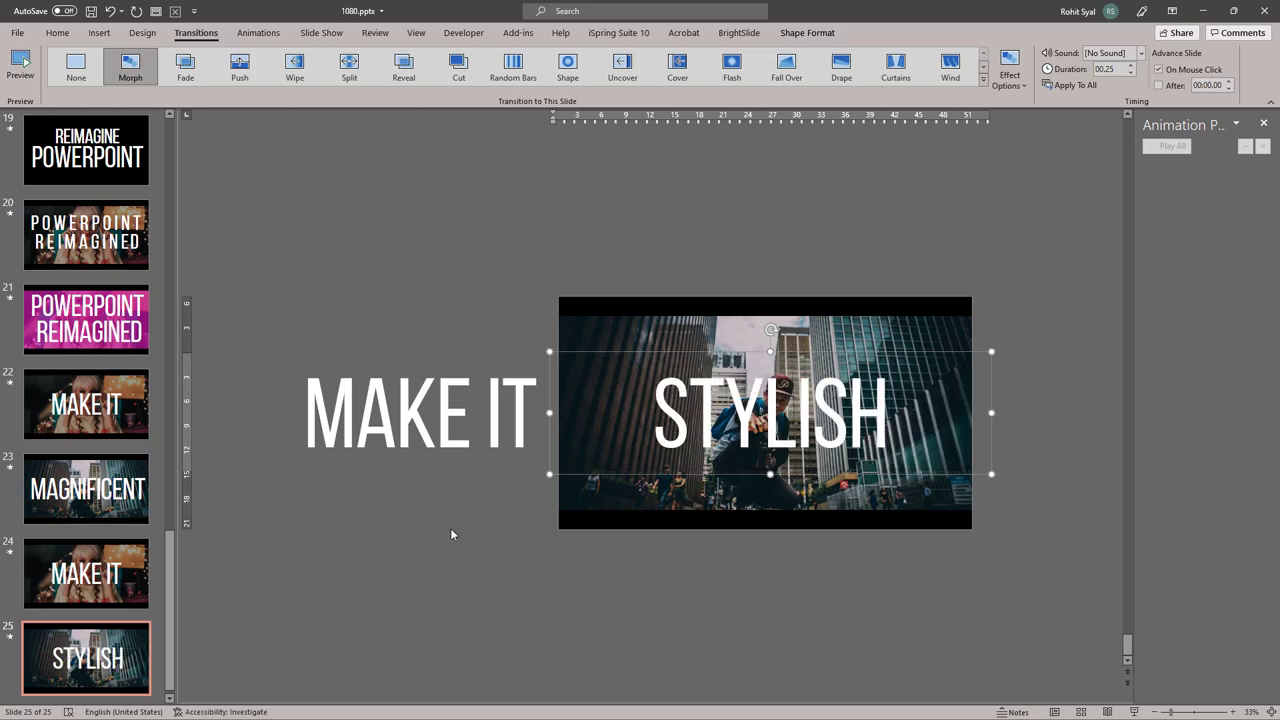
- Delete the background photos from slides 24 and 25
{"action": "key", "text": "Page_Up"}
{"action": "left_click", "coordinate": [572, 338]}
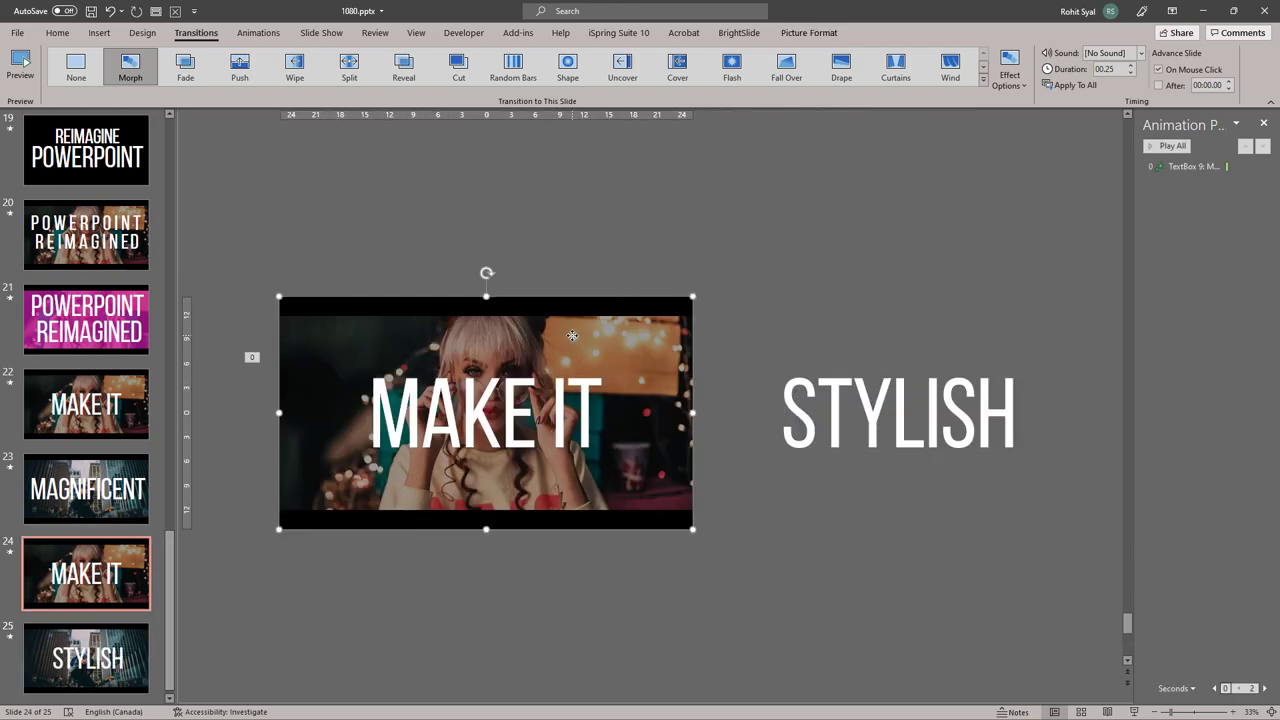
{"action": "key", "text": "Delete"}
{"action": "key", "text": "Page_Down"}
{"action": "left_click", "coordinate": [593, 347]}
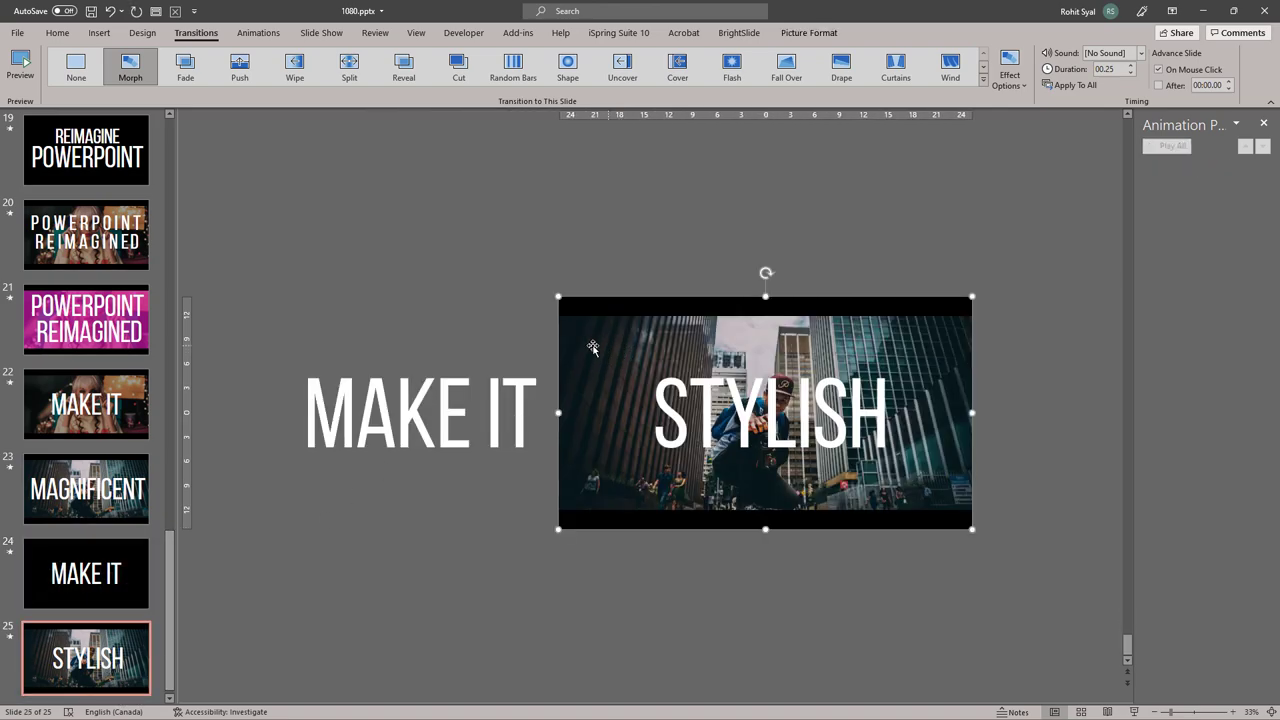
{"action": "key", "text": "Delete"}
- Copy the yellow bathtub photo from the "final images" folder and paste it onto slide 24
{"action": "left_click", "coordinate": [125, 565]}
{"action": "key", "text": "alt+Tab"}
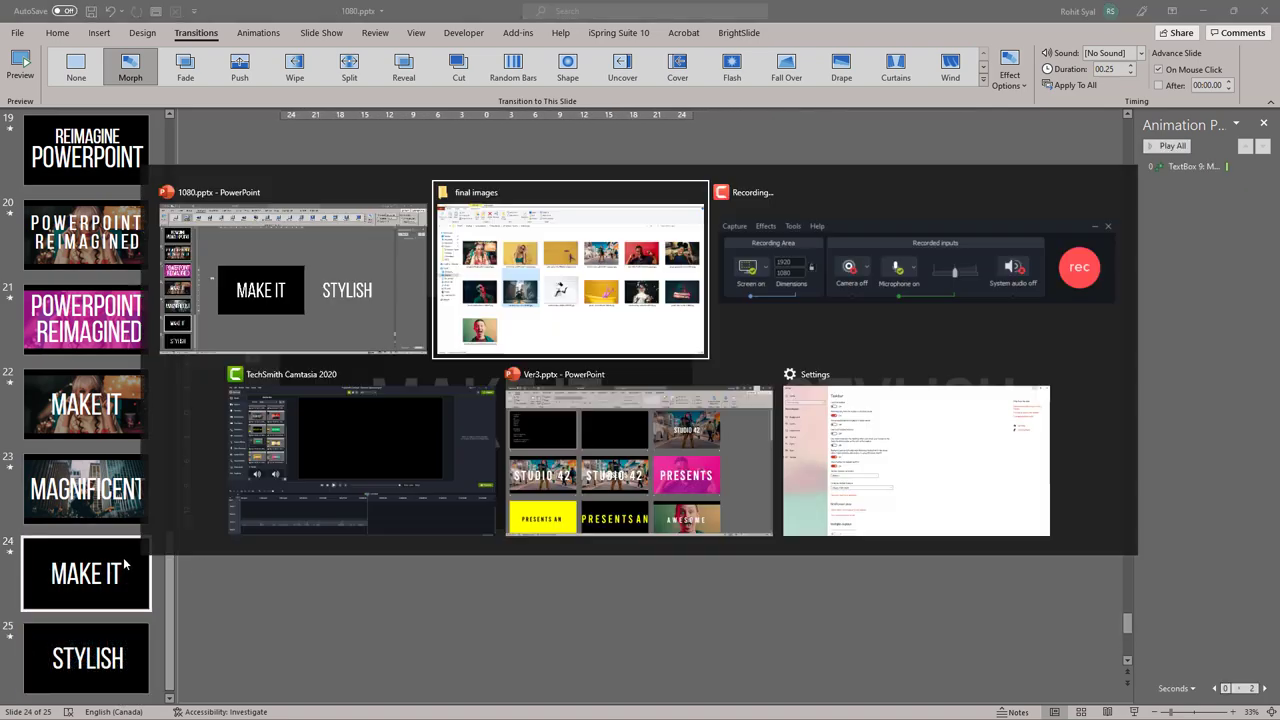
{"action": "left_click", "coordinate": [788, 400]}
{"action": "key", "text": "ctrl+c"}
{"action": "key", "text": "alt+Tab"}
{"action": "key", "text": "ctrl+v"}
- Crop the bathtub photo to cover the whole of slide 24 and send it to the back
{"action": "left_click", "coordinate": [1137, 82]}
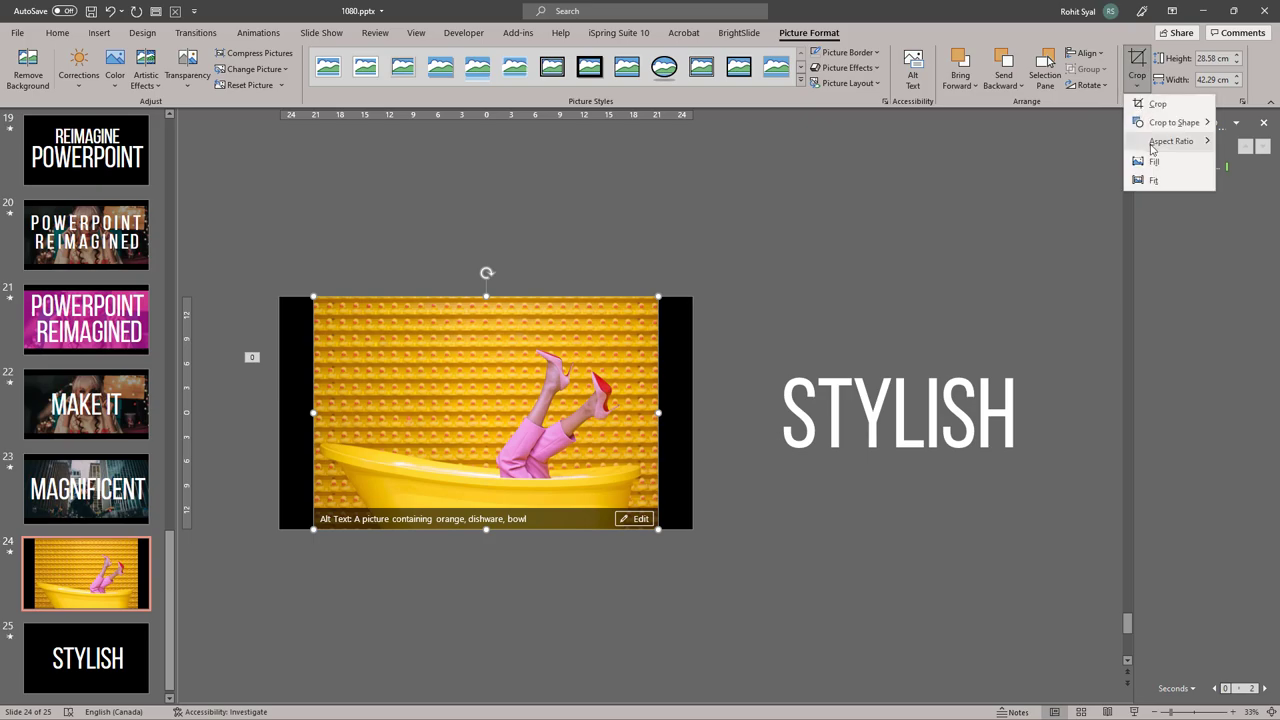
{"action": "left_click", "coordinate": [1243, 370]}
{"action": "left_click", "coordinate": [737, 371]}
{"action": "left_click", "coordinate": [423, 371]}
{"action": "left_click_drag", "start_coordinate": [314, 316], "coordinate": [279, 297]}
{"action": "right_click", "coordinate": [308, 321]}
{"action": "left_click", "coordinate": [364, 469]}
{"action": "left_click", "coordinate": [331, 465]}
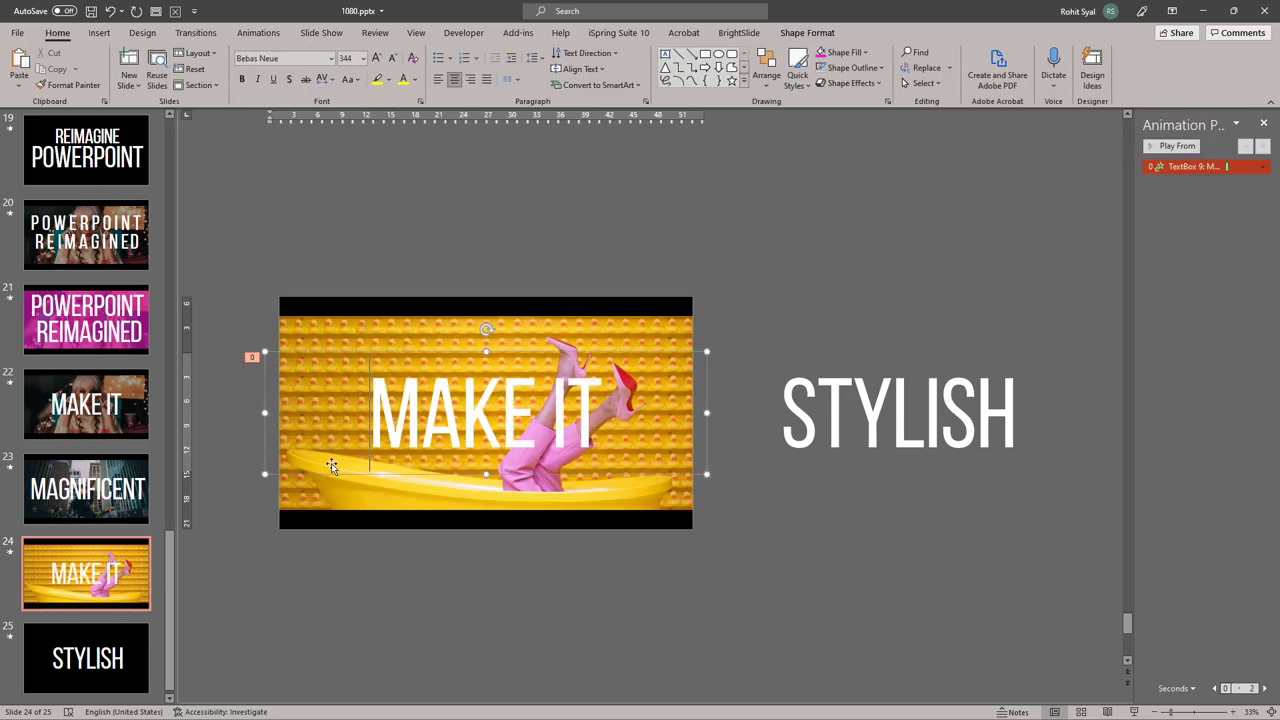
- Darken the bathtub photo on slide 24 with a picture correction
{"action": "left_click", "coordinate": [310, 335]}
{"action": "left_click", "coordinate": [78, 68]}
{"action": "left_click", "coordinate": [147, 254]}
{"action": "left_click", "coordinate": [232, 400]}
{"action": "left_click", "coordinate": [325, 485]}
- Place a copy of the darkened bathtub photo behind the titles on slide 25, enlarged beyond the slide's edges
{"action": "key", "text": "ctrl+c"}
{"action": "left_click", "coordinate": [100, 651]}
{"action": "key", "text": "ctrl+v"}
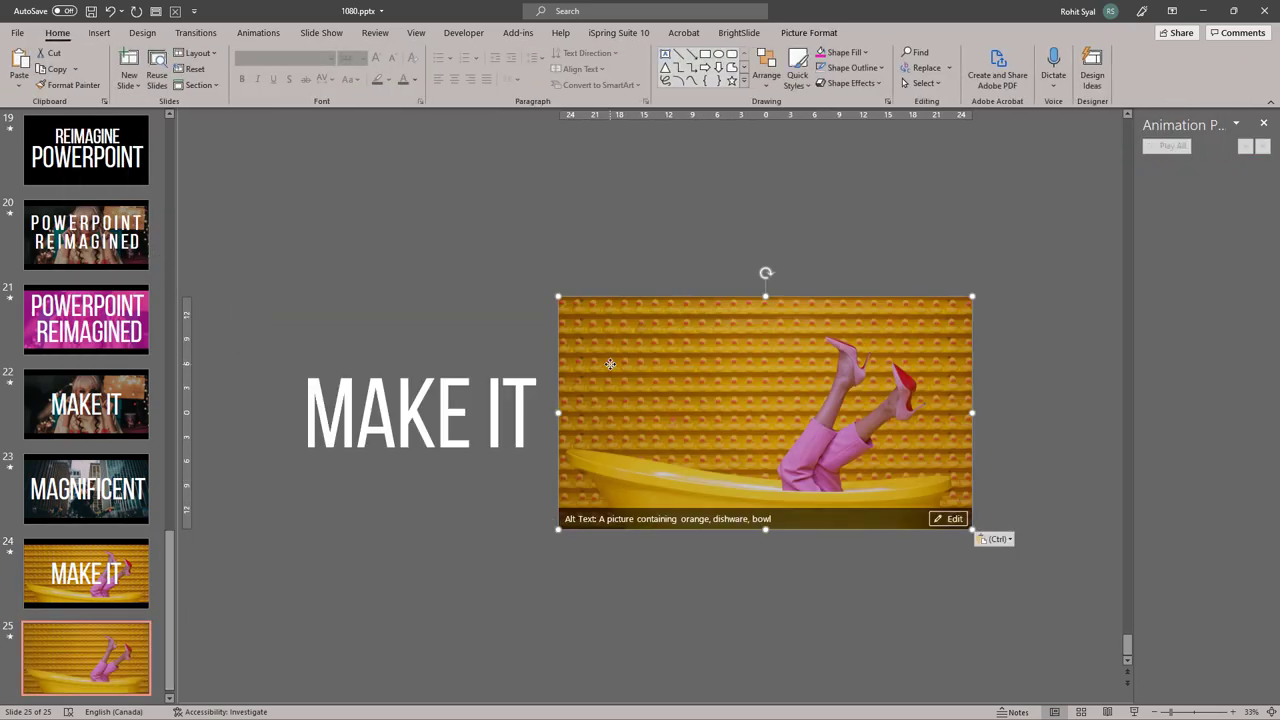
{"action": "right_click", "coordinate": [610, 364]}
{"action": "key", "text": "k"}
{"action": "left_click_drag", "start_coordinate": [559, 297], "coordinate": [451, 247]}
{"action": "left_click", "coordinate": [362, 307]}
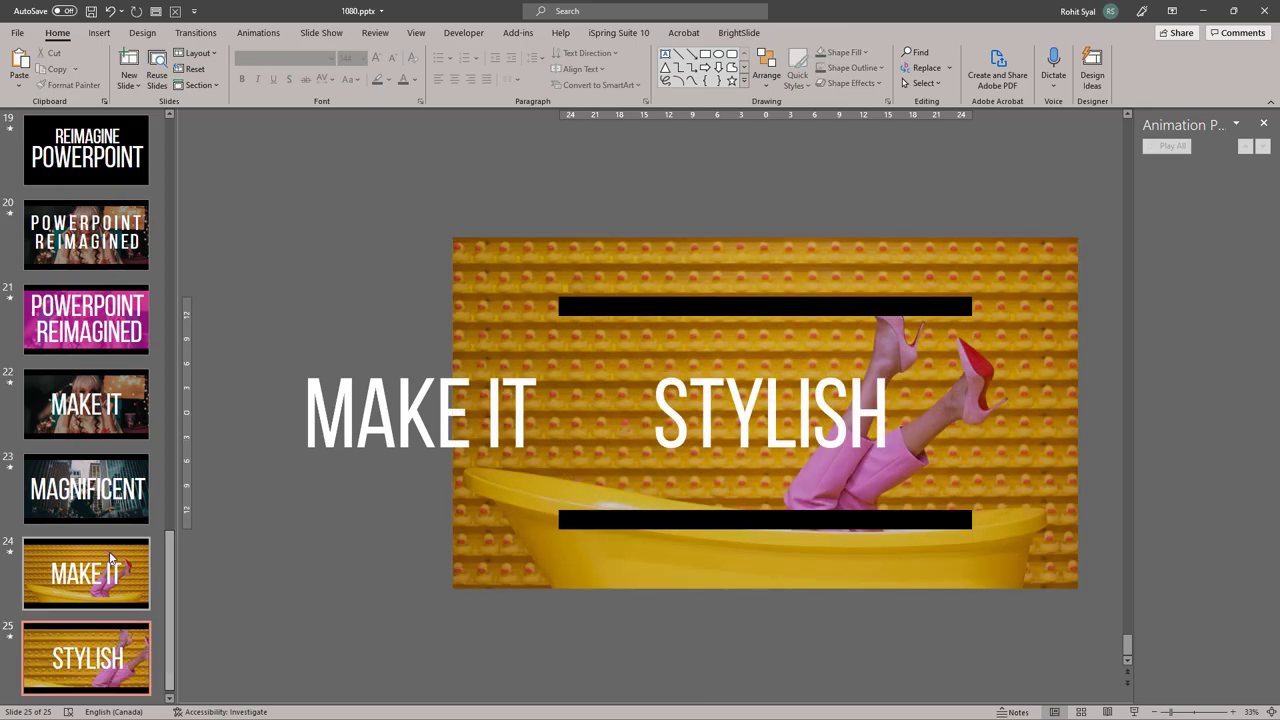
- Play the slide show from slide 24 and review the transition from MAKE IT to STYLISH
{"action": "left_click", "coordinate": [87, 573]}
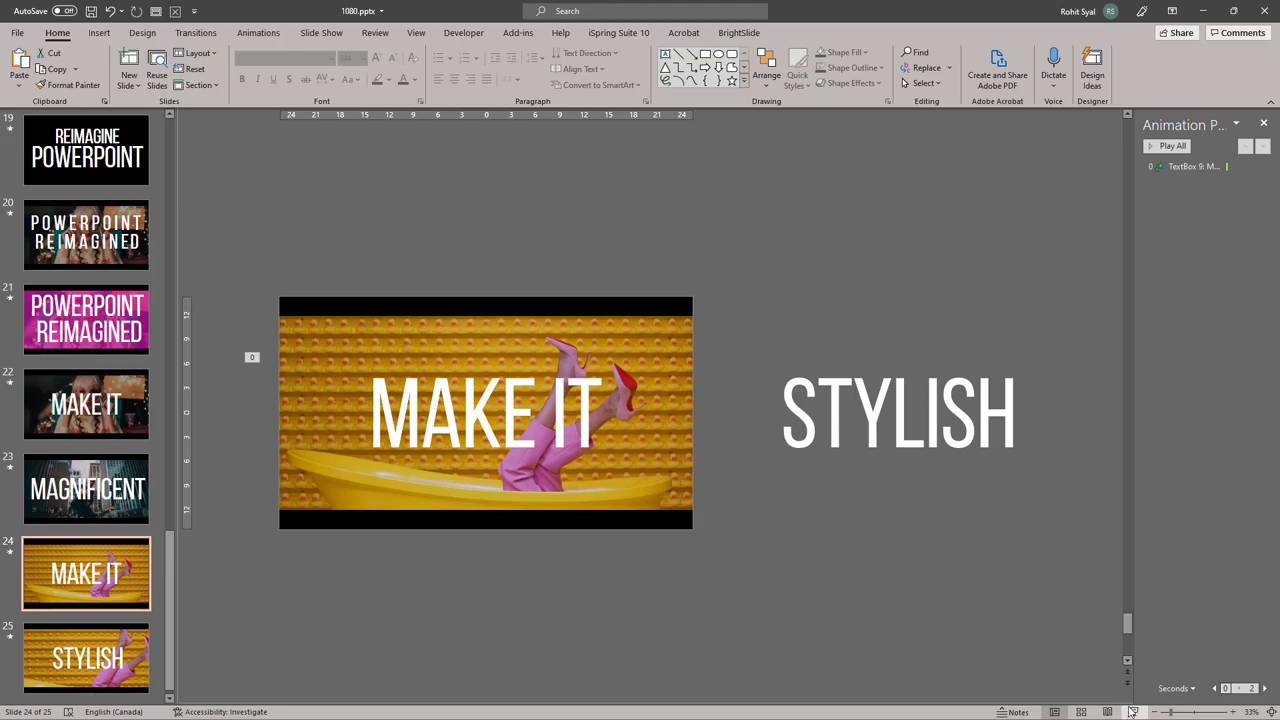
{"action": "left_click", "coordinate": [1132, 711]}
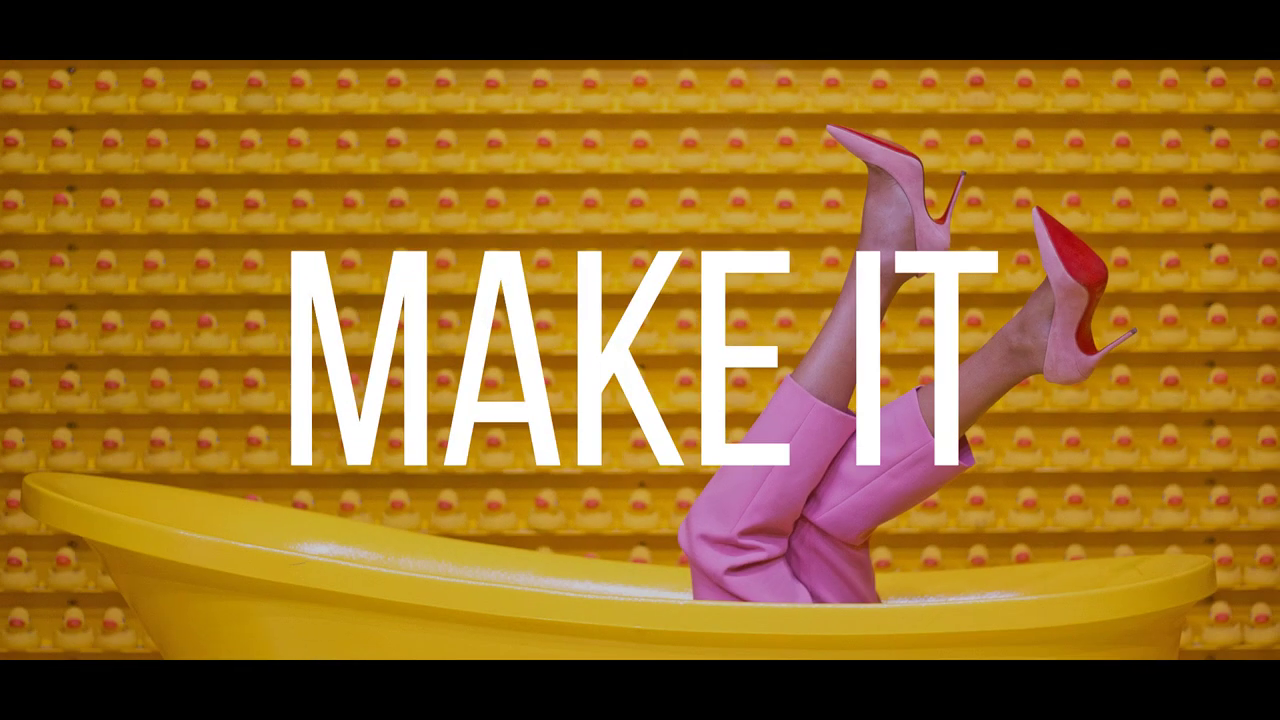
{"action": "key", "text": "Right"}
{"action": "key", "text": "Escape"}
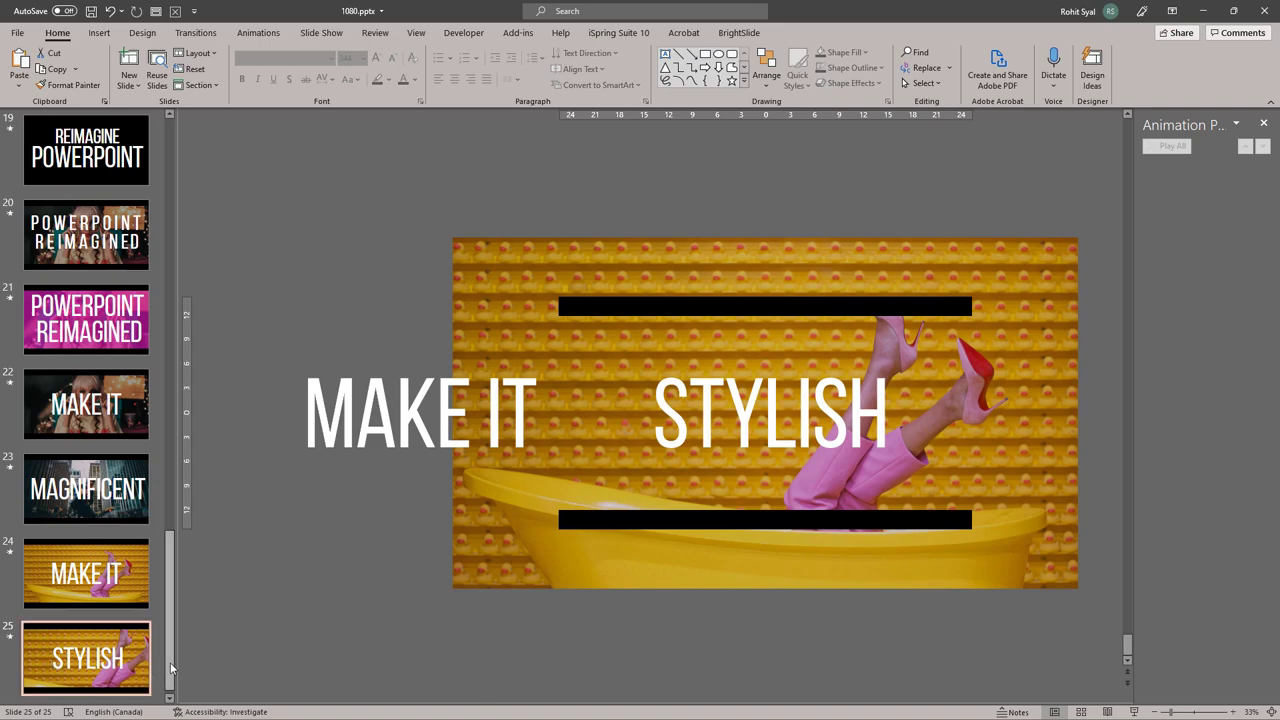
- Copy the script lines "Unleash your imagination" and "Dazzle your audience" from slide 1
{"action": "left_click_drag", "start_coordinate": [171, 668], "coordinate": [185, 160]}
{"action": "left_click", "coordinate": [96, 191]}
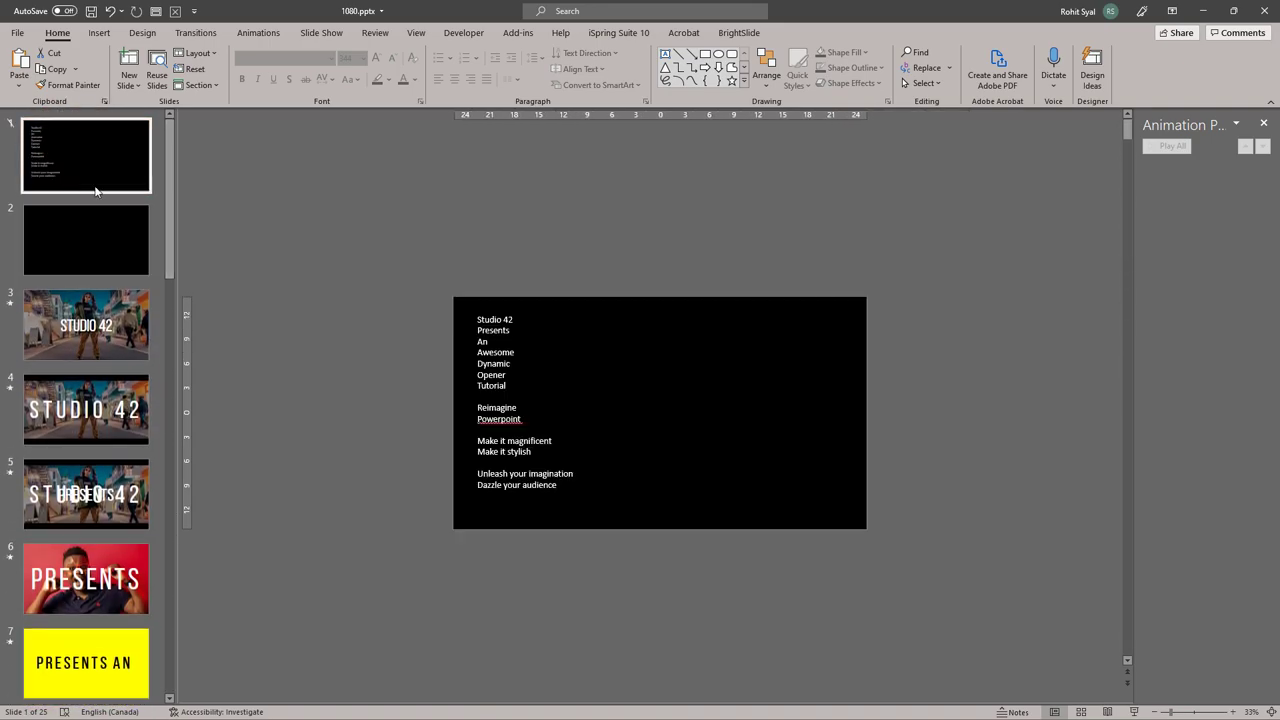
{"action": "triple_click", "coordinate": [510, 476]}
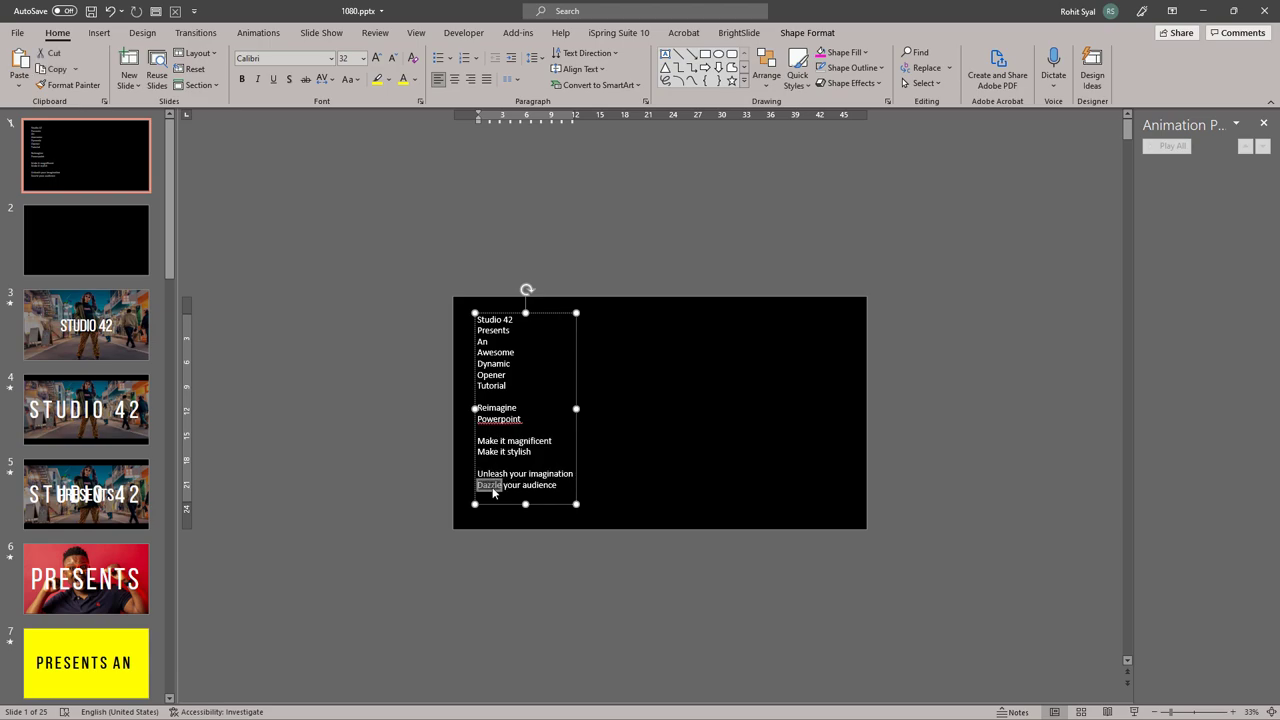
{"action": "left_click", "coordinate": [408, 486]}
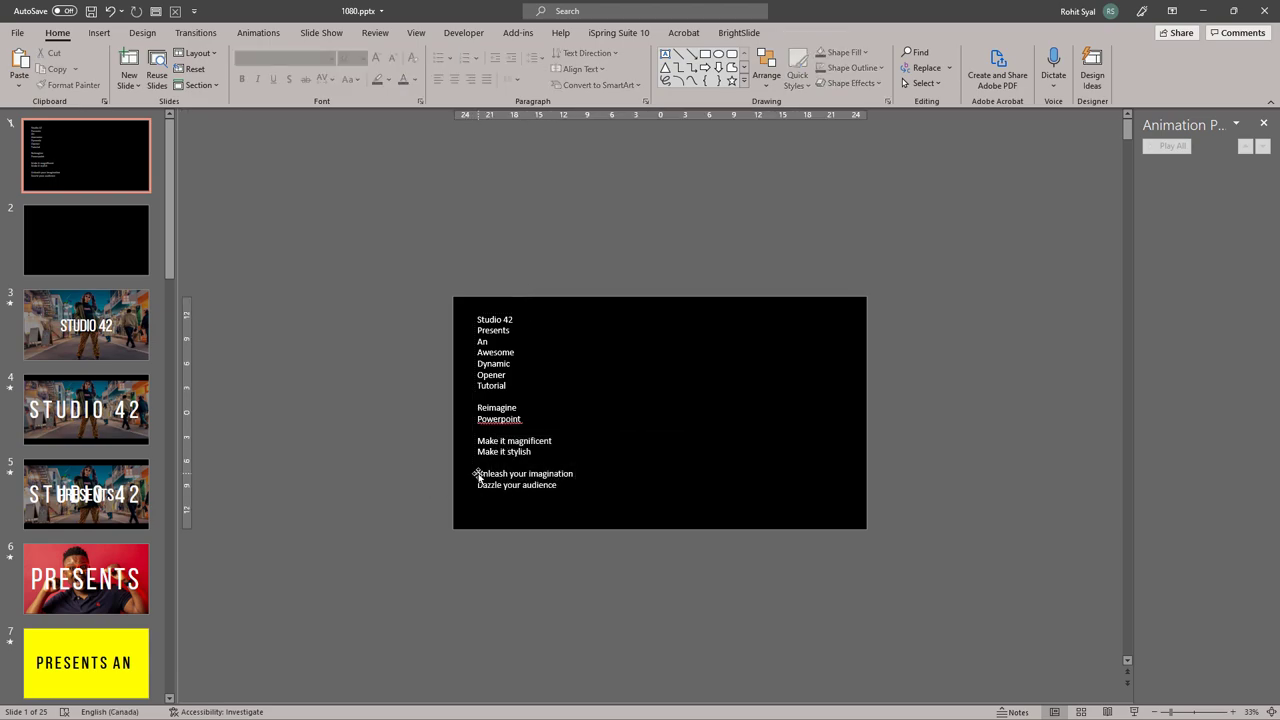
{"action": "mouse_move", "coordinate": [477, 474]}
{"action": "left_mouse_down"}
{"action": "mouse_move", "coordinate": [512, 476]}
{"action": "mouse_move", "coordinate": [469, 494]}
{"action": "left_mouse_up"}
{"action": "left_click", "coordinate": [280, 506]}
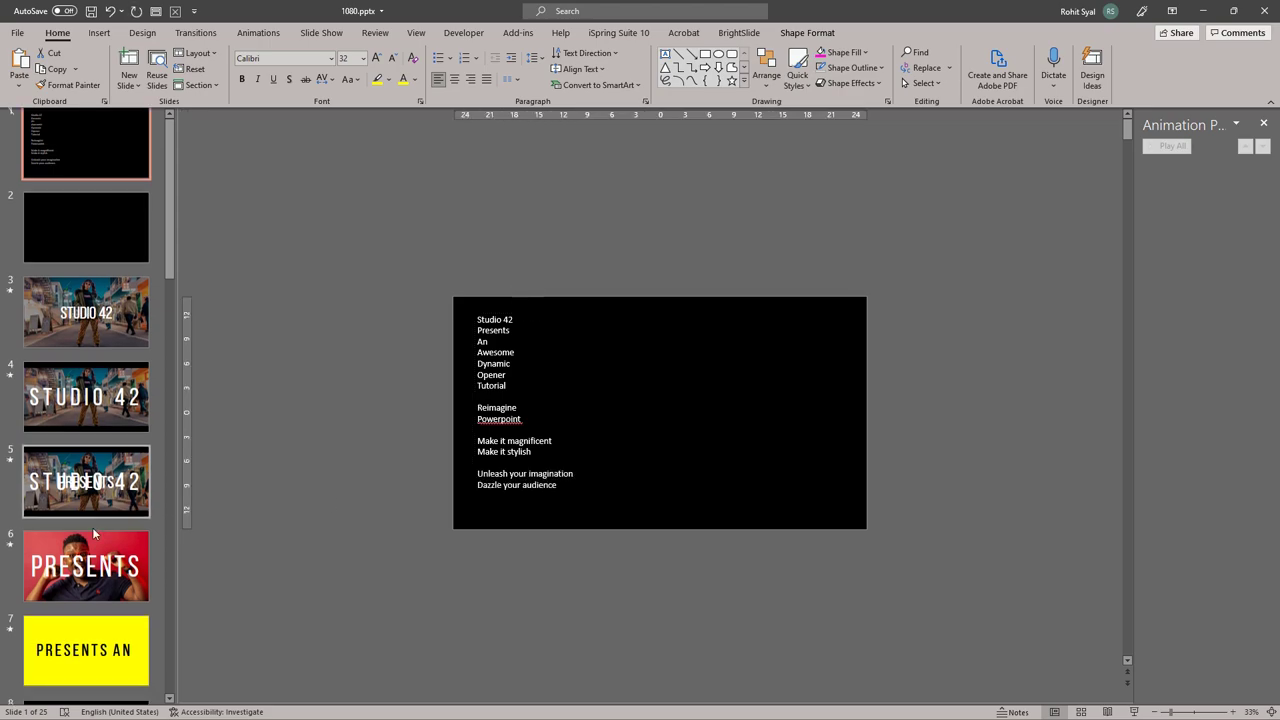
- Add a blank slide 26 after the STYLISH slide and paste the two copied script lines onto it
{"action": "scroll", "coordinate": [92, 527], "scroll_direction": "down", "scroll_amount": 15}
{"action": "scroll", "coordinate": [97, 549], "scroll_direction": "down", "scroll_amount": 1}
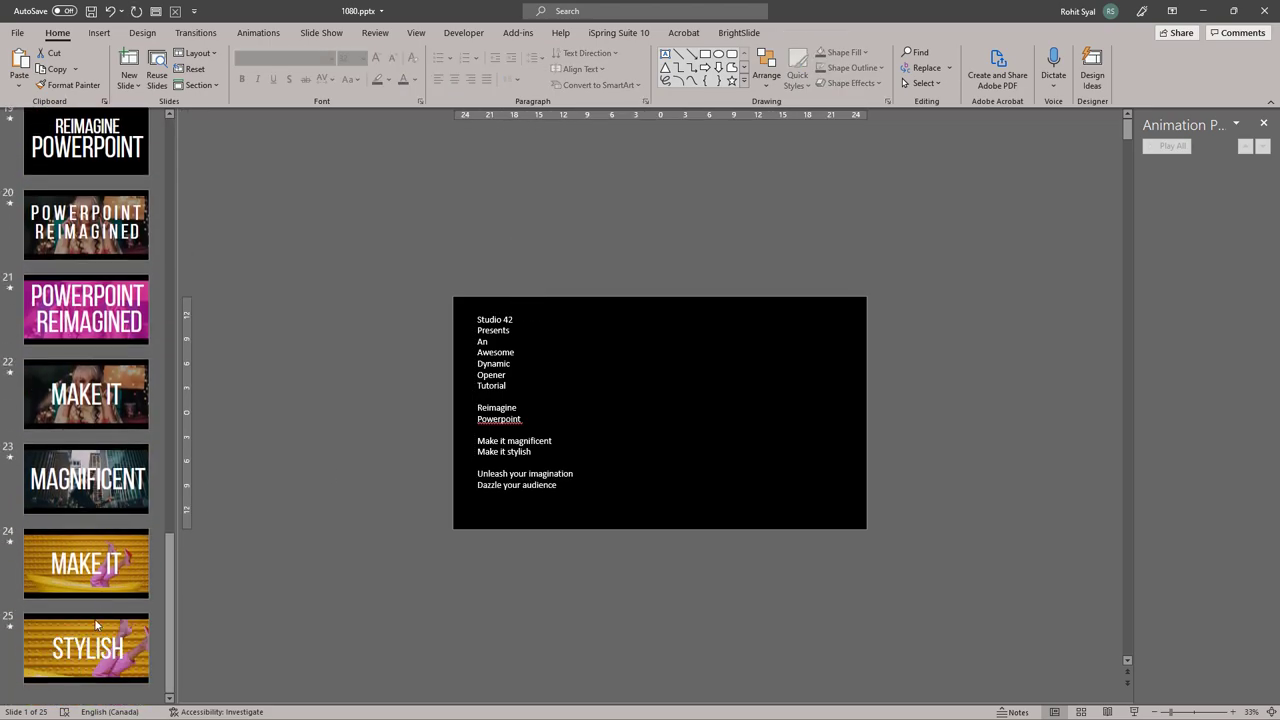
{"action": "left_click", "coordinate": [97, 625]}
{"action": "right_click", "coordinate": [93, 603]}
{"action": "left_click", "coordinate": [127, 648]}
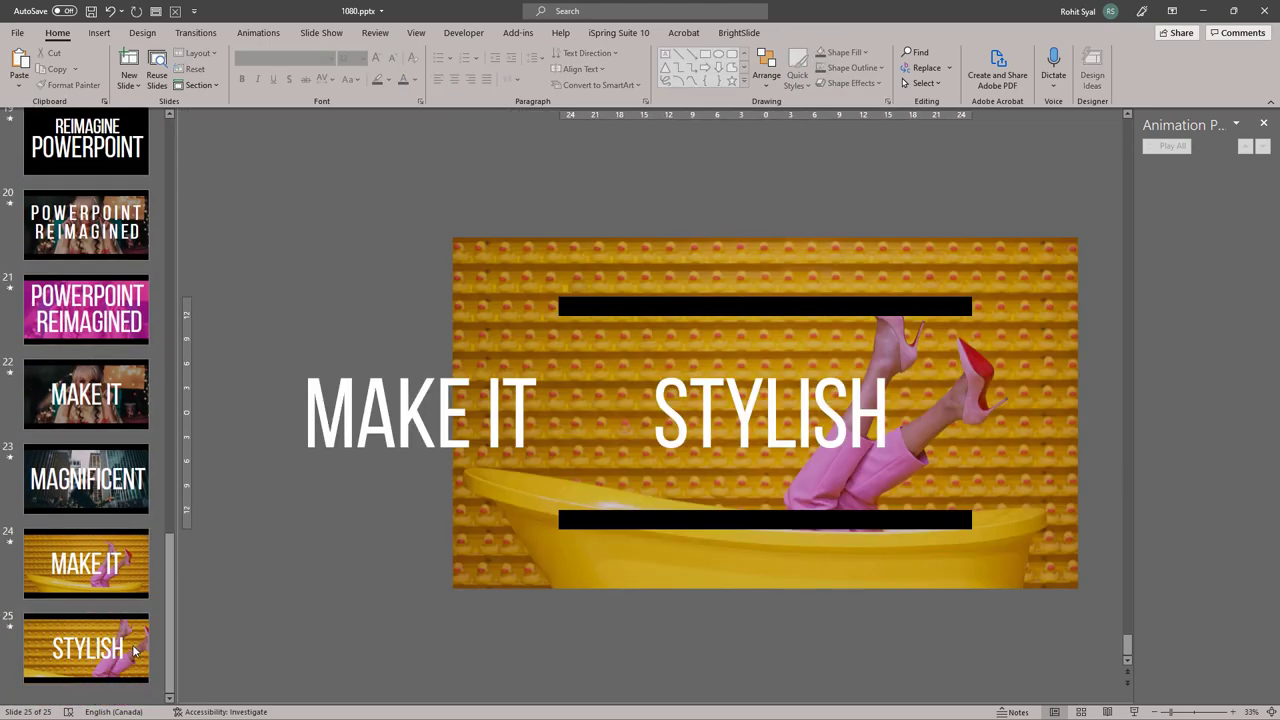
{"action": "key", "text": "ctrl+v"}
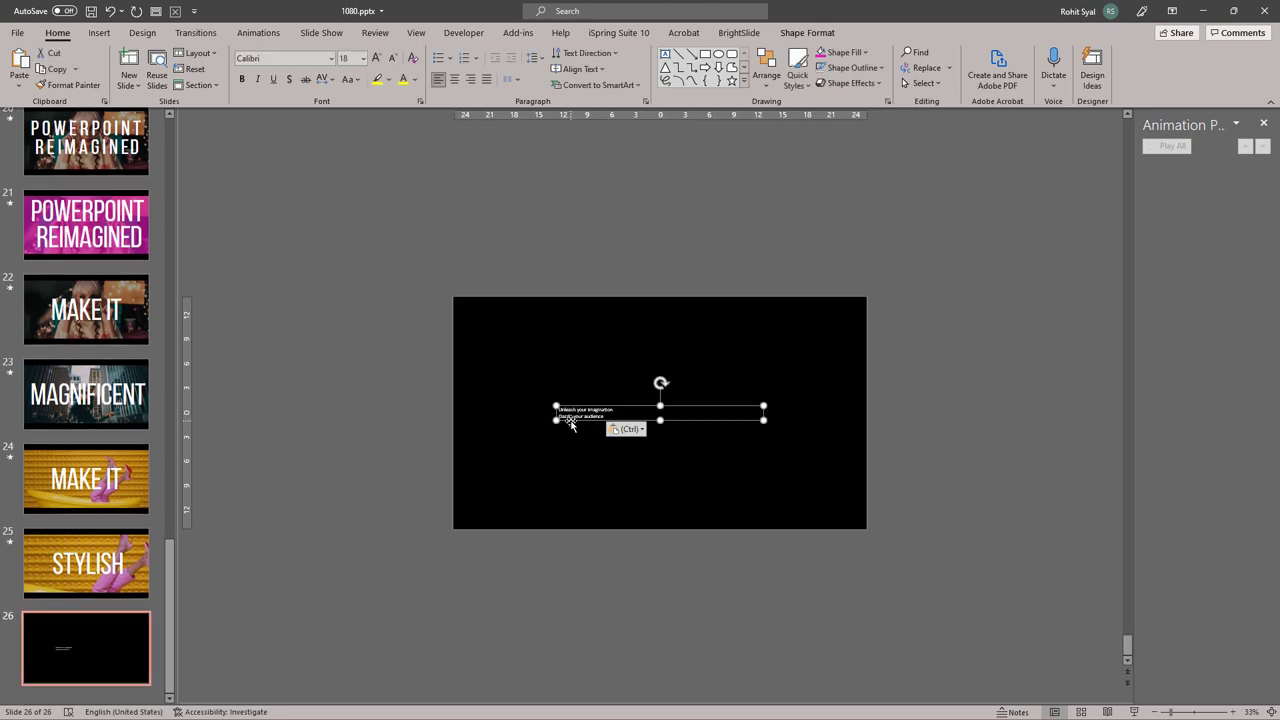
- Move the script lines outside the left edge of slide 26 and enlarge their font
{"action": "left_click_drag", "start_coordinate": [571, 423], "coordinate": [273, 398]}
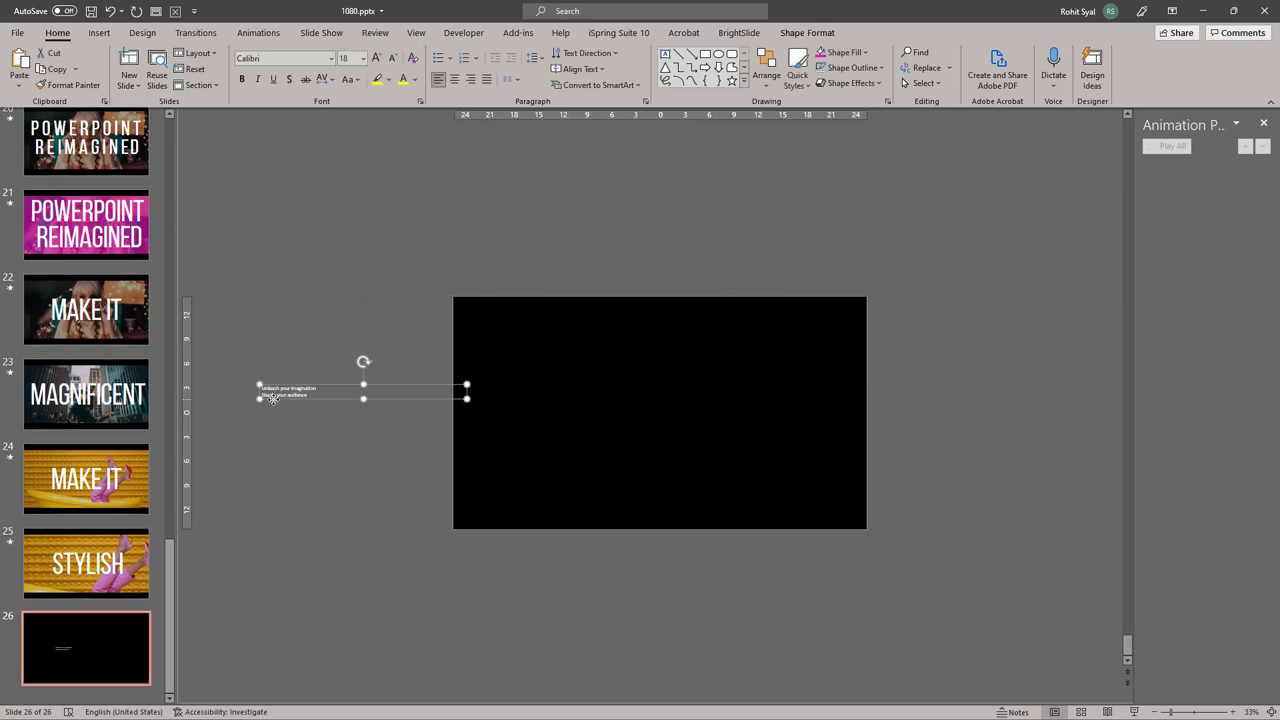
{"action": "left_click", "coordinate": [377, 62]}
{"action": "left_click", "coordinate": [377, 62]}
{"action": "left_click", "coordinate": [339, 262]}
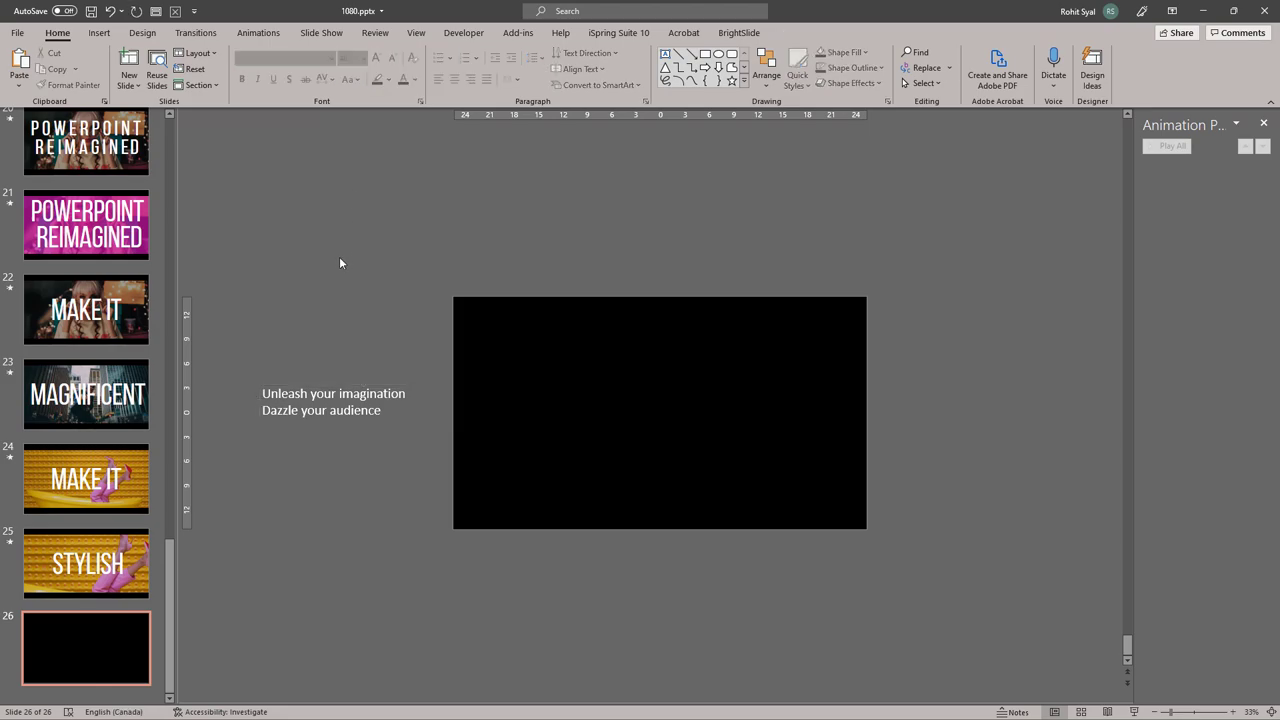
- Copy the MAKE IT text box from slide 24 and paste it onto slide 26
{"action": "left_click", "coordinate": [101, 493]}
{"action": "left_click", "coordinate": [493, 413]}
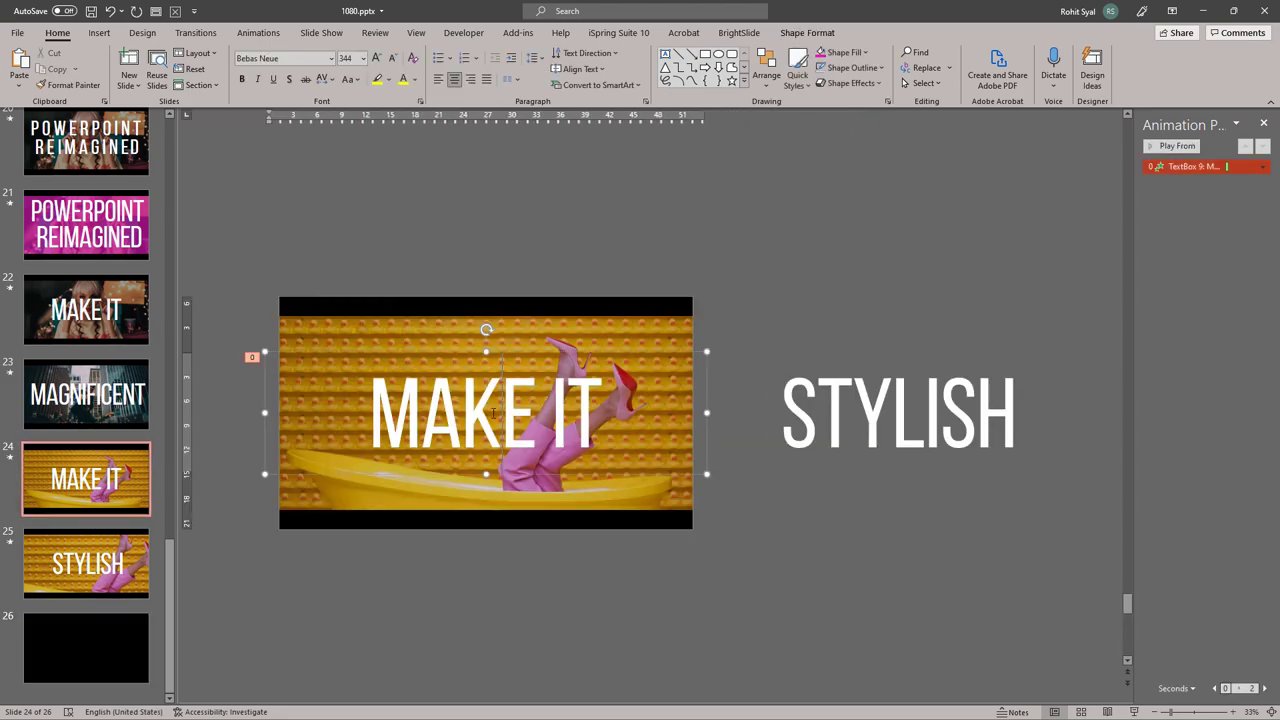
{"action": "left_click", "coordinate": [264, 475]}
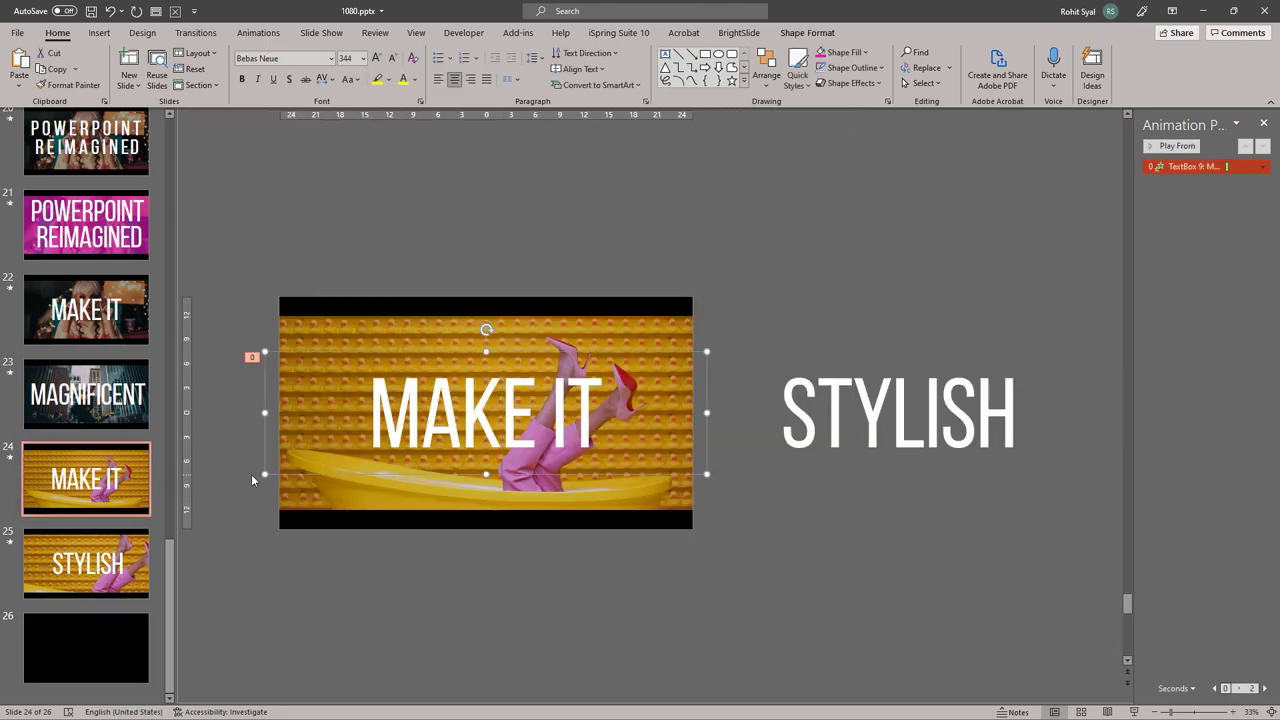
{"action": "left_click", "coordinate": [96, 666]}
{"action": "key", "text": "ctrl+v"}
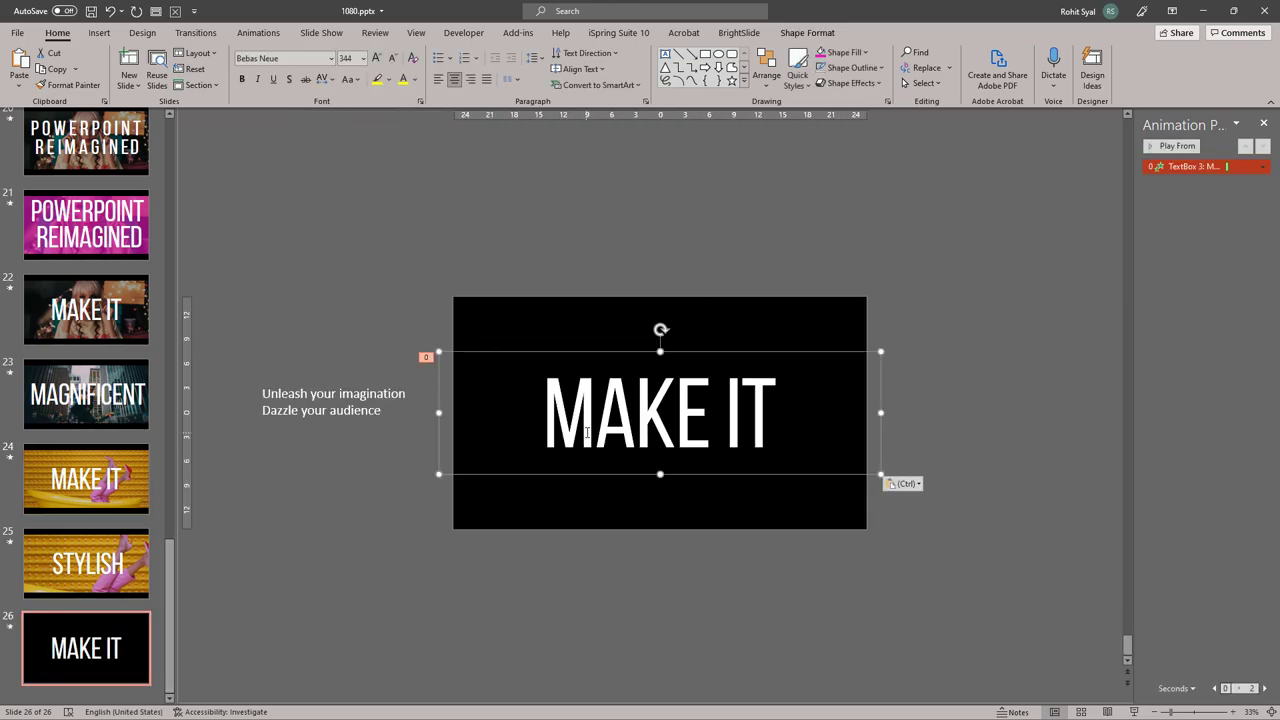
- Replace the pasted MAKE IT text on slide 26 with UNLEASH
{"action": "triple_click", "coordinate": [587, 432]}
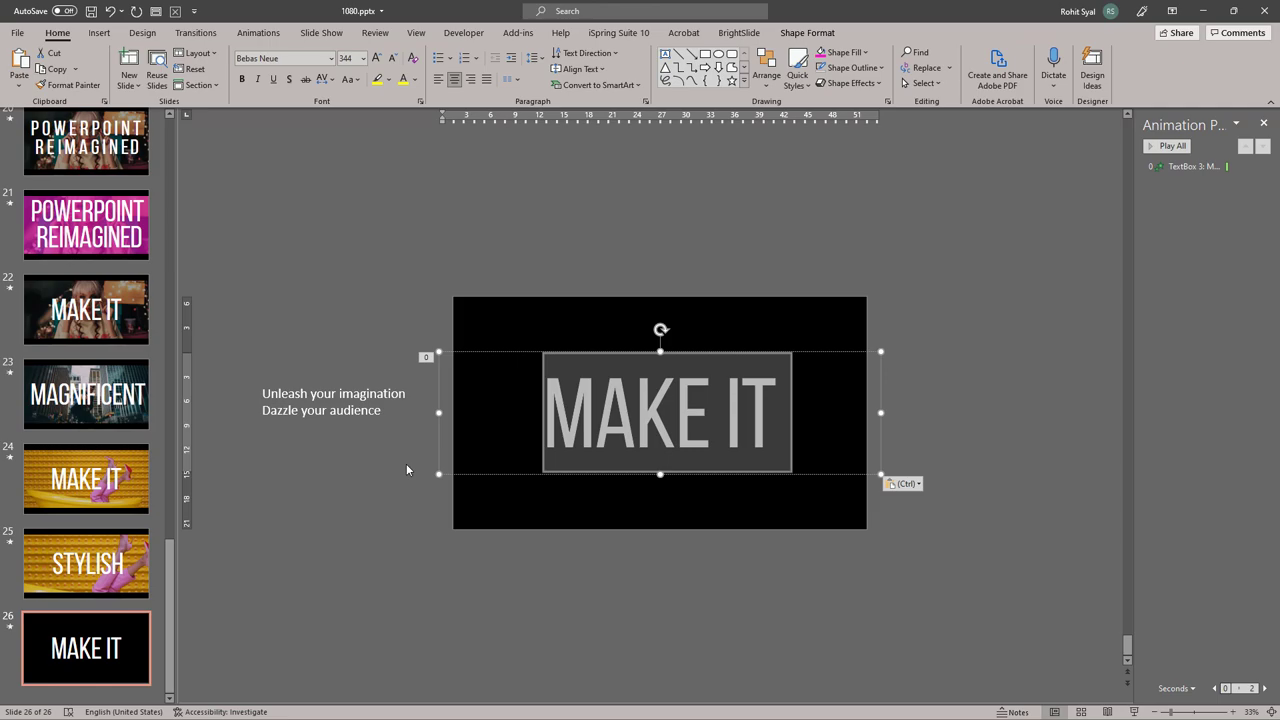
{"action": "type", "text": "UL"}
{"action": "key", "text": "BackSpace"}
{"action": "type", "text": "NLE"}
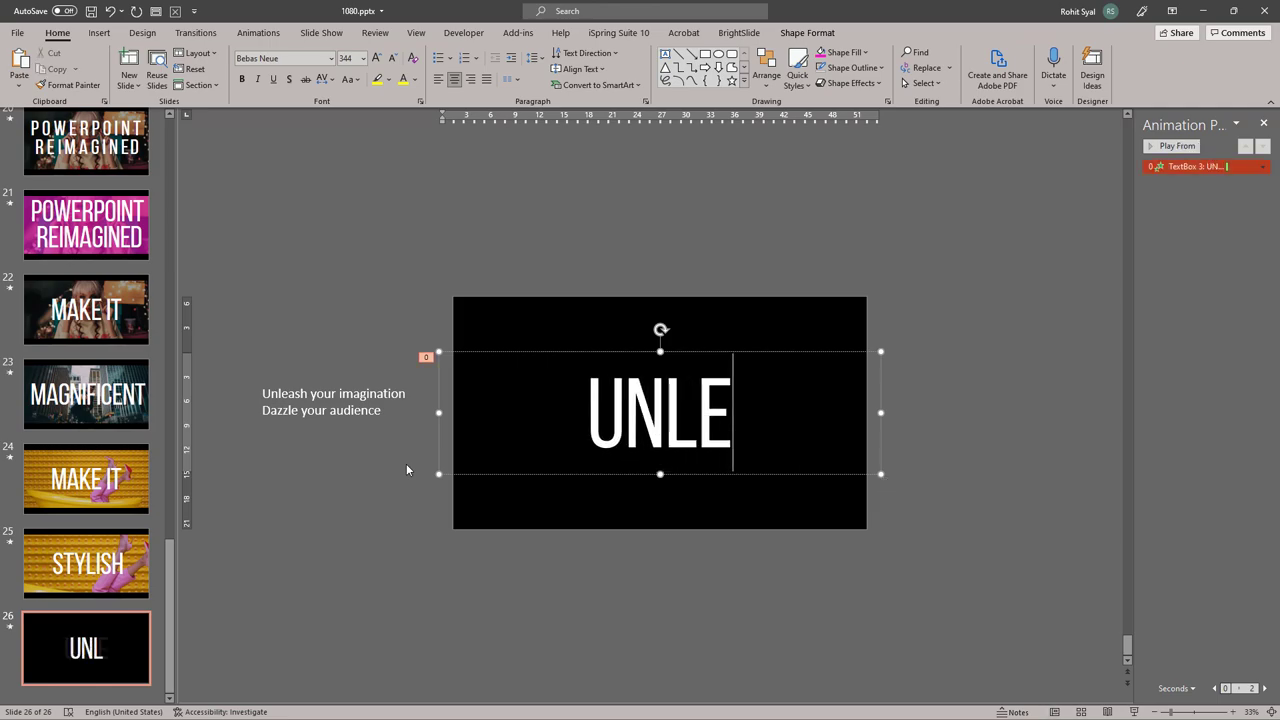
{"action": "type", "text": "ASH"}
{"action": "left_click", "coordinate": [422, 455]}
- Copy the upper and lower black bars from slide 25 and paste them onto slide 26
{"action": "key", "text": "Page_Up"}
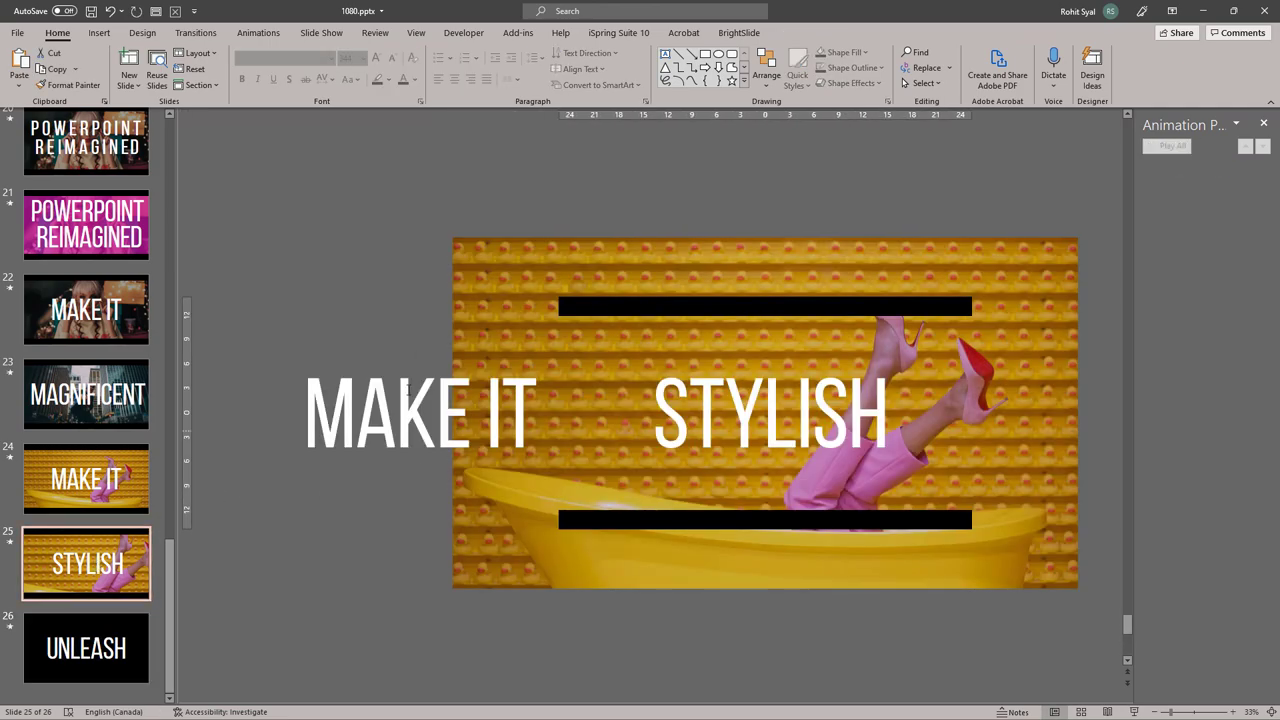
{"action": "left_click", "coordinate": [603, 314]}
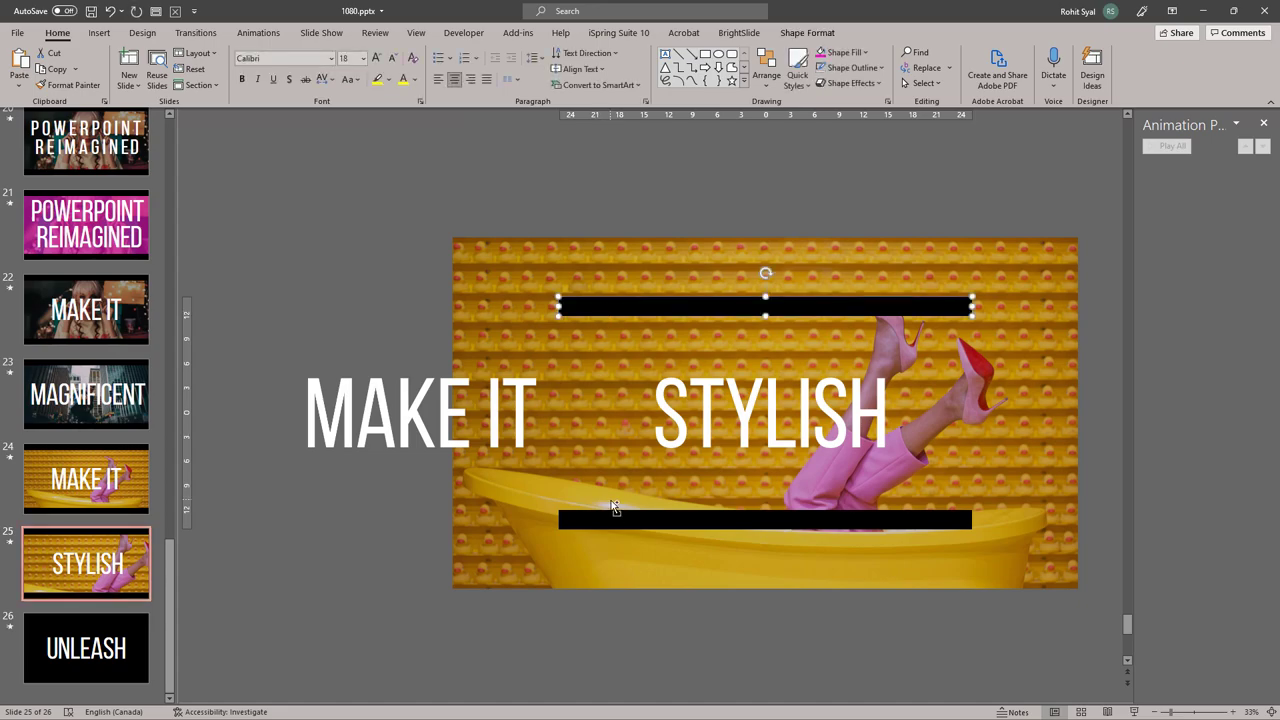
{"action": "key", "text": "ctrl+c"}
{"action": "key", "text": "Page_Down"}
{"action": "key", "text": "ctrl+v"}
{"action": "left_click", "coordinate": [335, 545]}
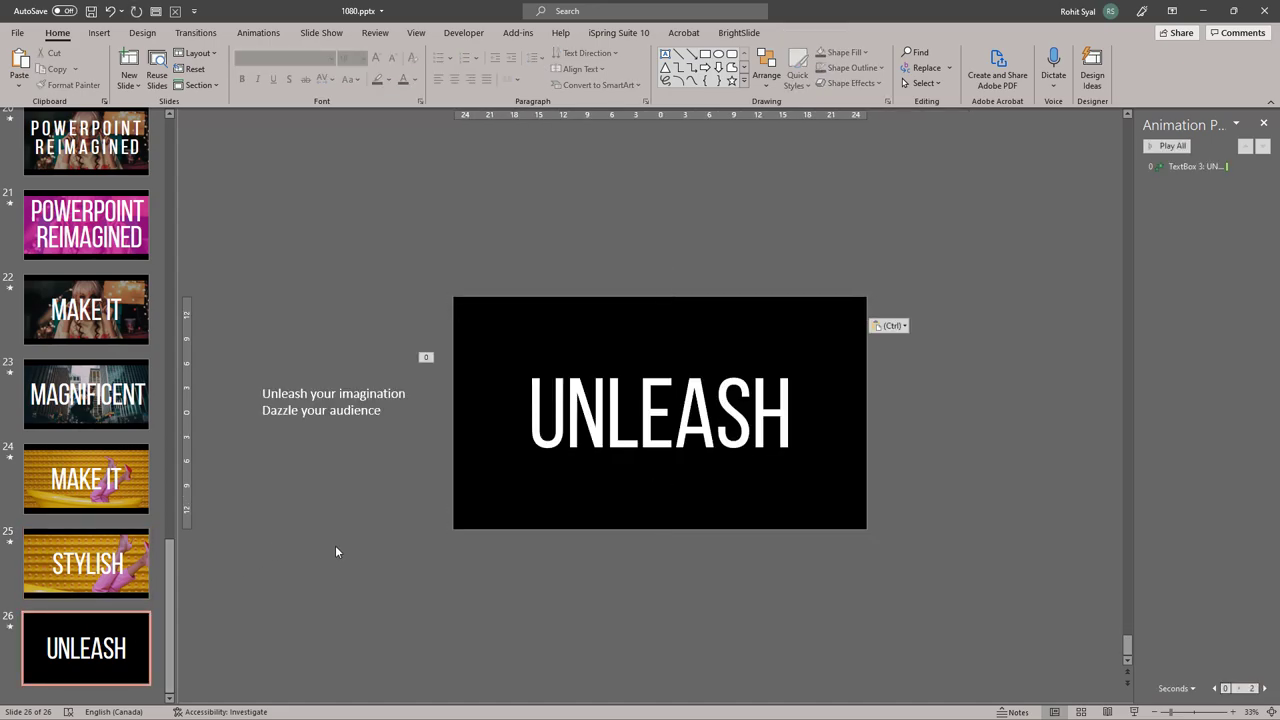
- Duplicate the UNLEASH text box, place the copy directly below slide 26, and change its text to YOUR
{"action": "left_click", "coordinate": [548, 445]}
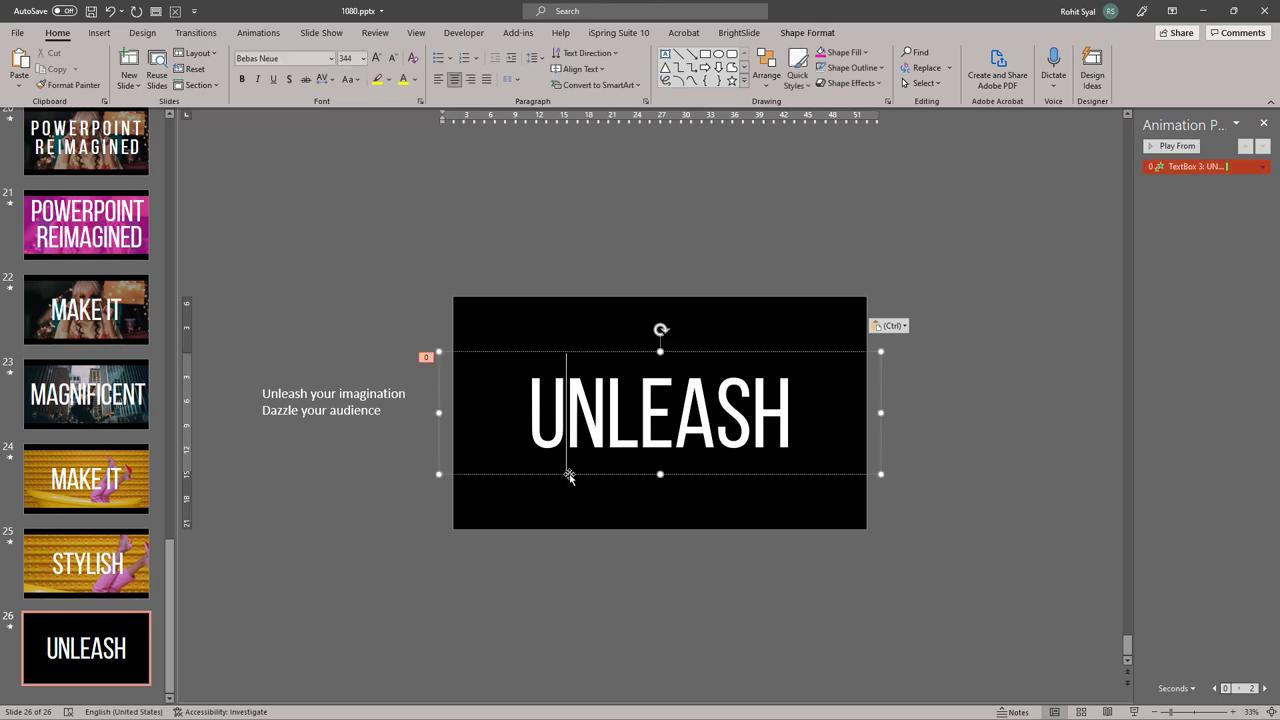
{"action": "key", "text": "ctrl+v"}
{"action": "left_click_drag", "start_coordinate": [581, 481], "coordinate": [574, 636]}
{"action": "double_click", "coordinate": [593, 598]}
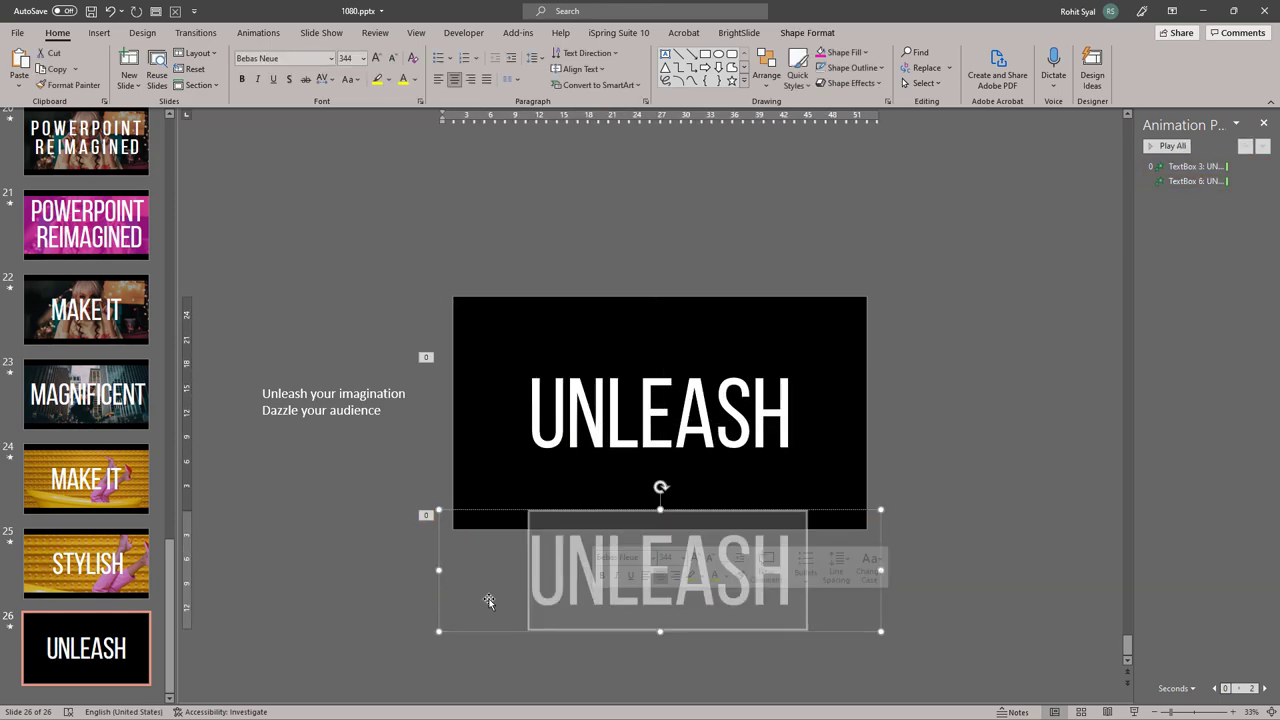
{"action": "type", "text": "YOUR"}
{"action": "left_click", "coordinate": [418, 595]}
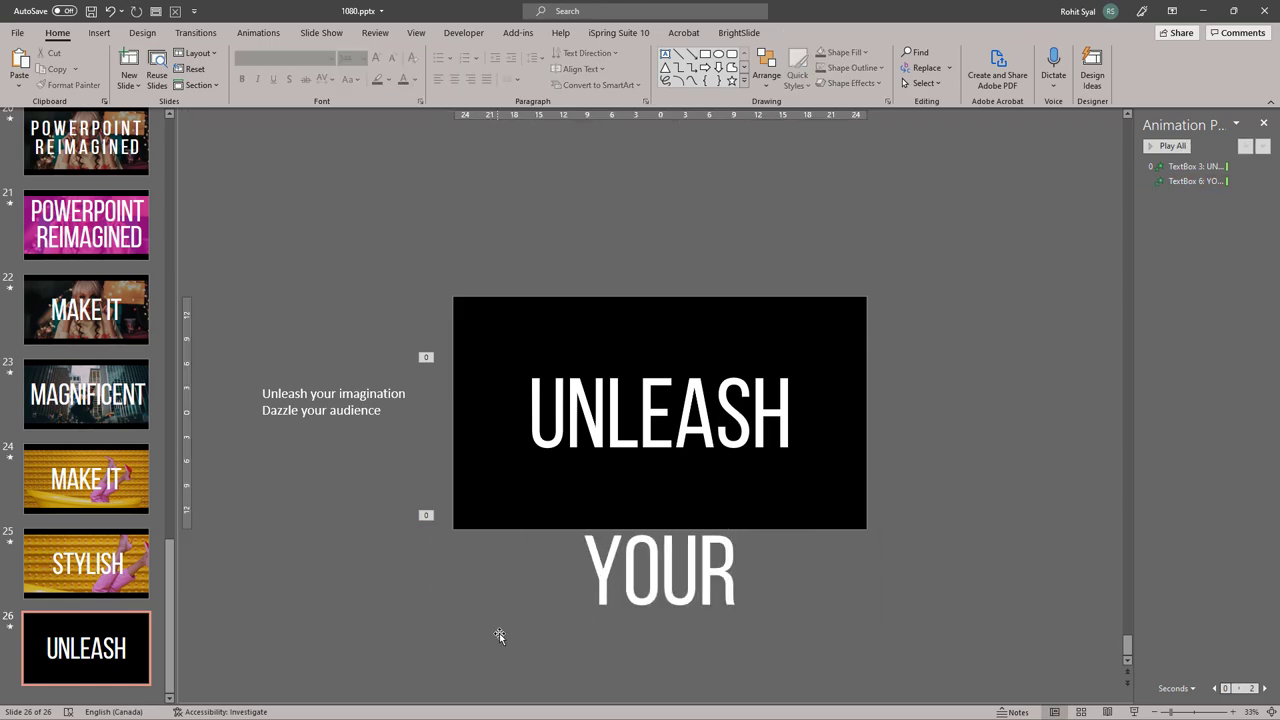
- Duplicate the YOUR text box underneath itself and replace the copy's text with "imagination" from the script lines
{"action": "left_click", "coordinate": [502, 631]}
{"action": "key", "text": "ctrl+c"}
{"action": "key", "text": "ctrl+v"}
{"action": "left_click_drag", "start_coordinate": [531, 630], "coordinate": [515, 683]}
{"action": "left_click_drag", "start_coordinate": [523, 520], "coordinate": [539, 543]}
{"action": "double_click", "coordinate": [373, 341]}
{"action": "key", "text": "ctrl+c"}
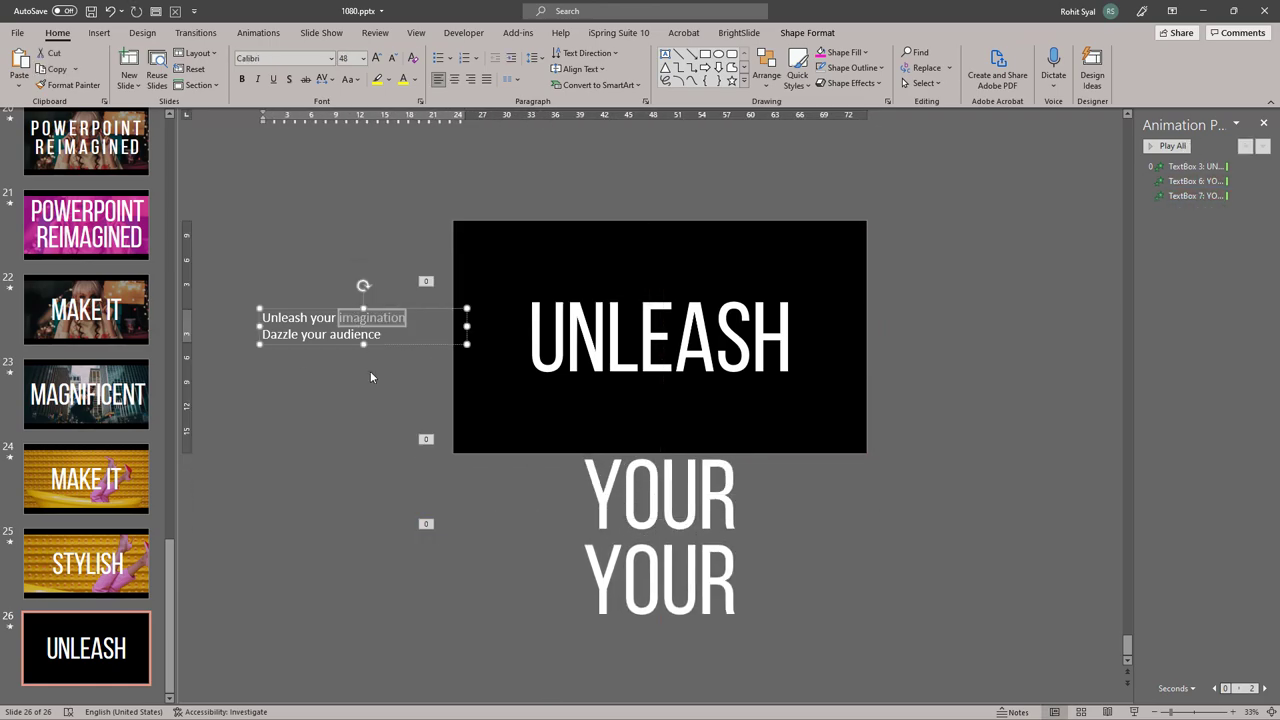
{"action": "double_click", "coordinate": [660, 603]}
{"action": "key", "text": "ctrl+v"}
{"action": "left_click", "coordinate": [746, 640]}
{"action": "left_click", "coordinate": [798, 675]}
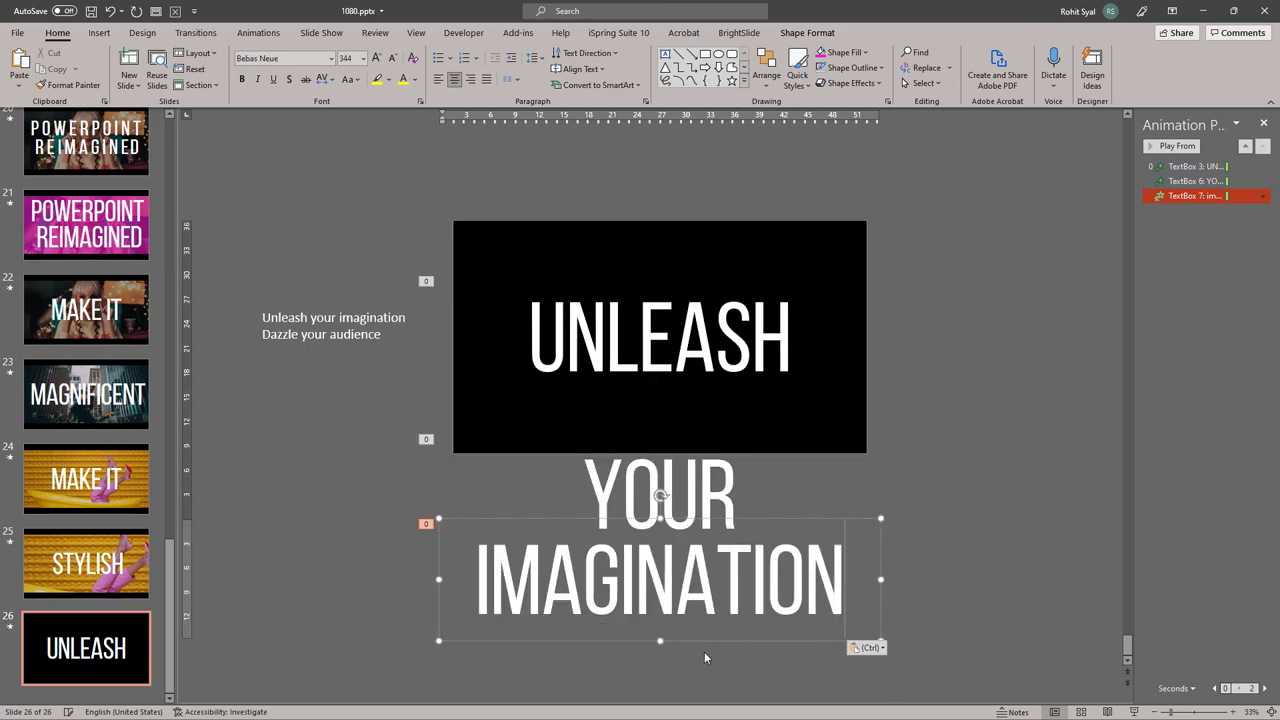
- Remove the animations from the YOUR and IMAGINATION text boxes, leaving only the one on UNLEASH
{"action": "left_click", "coordinate": [704, 653]}
{"action": "left_click", "coordinate": [617, 598]}
{"action": "left_click", "coordinate": [619, 489], "text": "shift"}
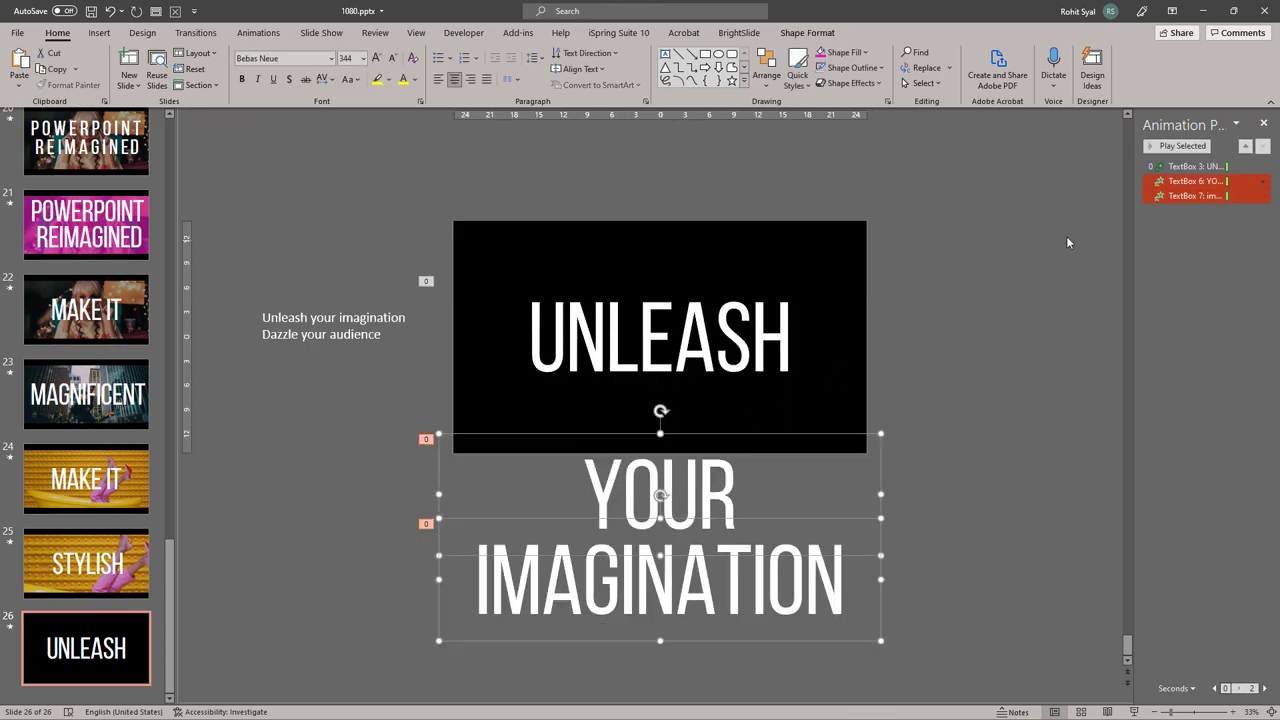
{"action": "right_click", "coordinate": [1175, 196]}
{"action": "left_click", "coordinate": [1178, 303]}
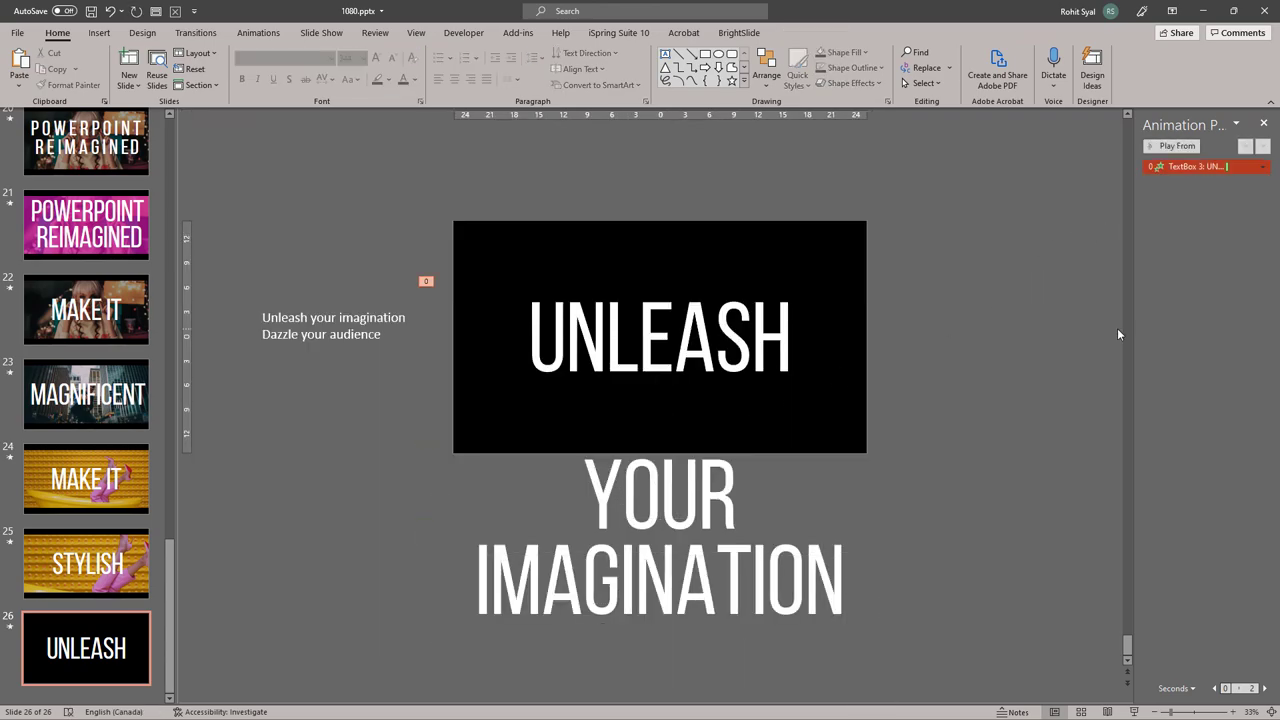
{"action": "left_click", "coordinate": [1015, 400]}
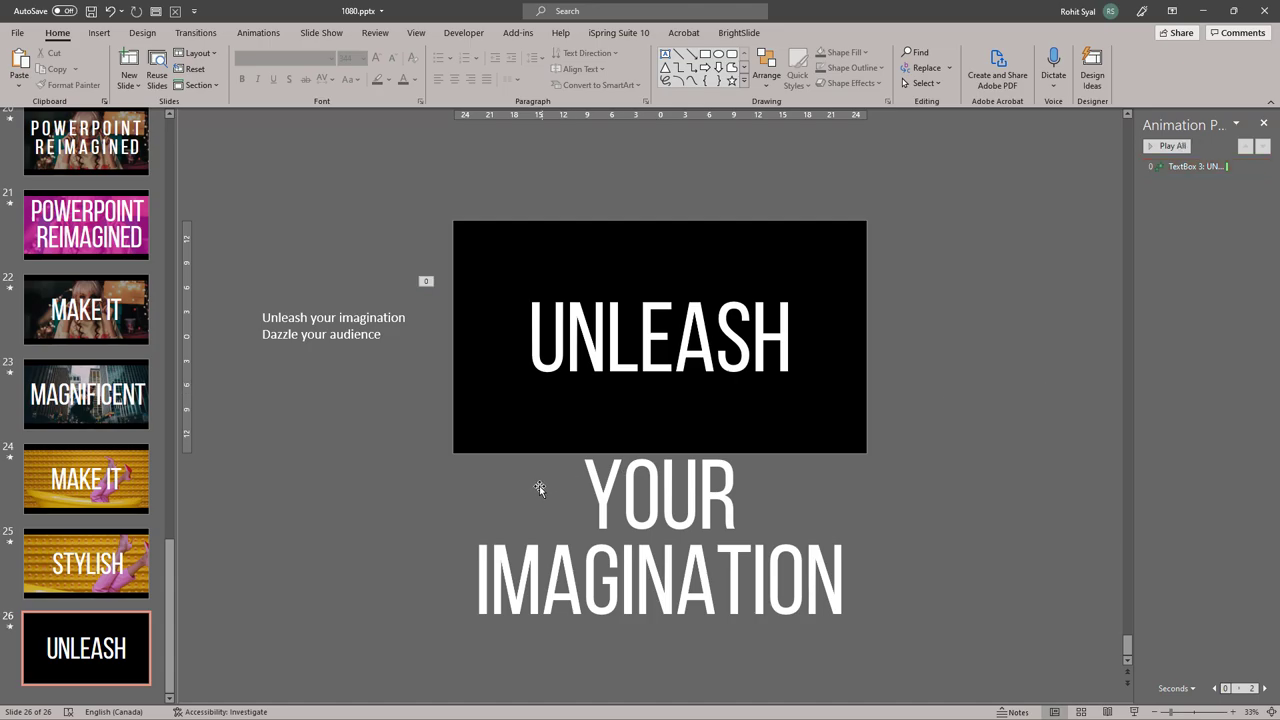
- Switch to the final images folder in File Explorer, copy pexels-omoare-olaseni-6624822.jpg, and return to PowerPoint
{"action": "key", "text": "alt+Tab"}
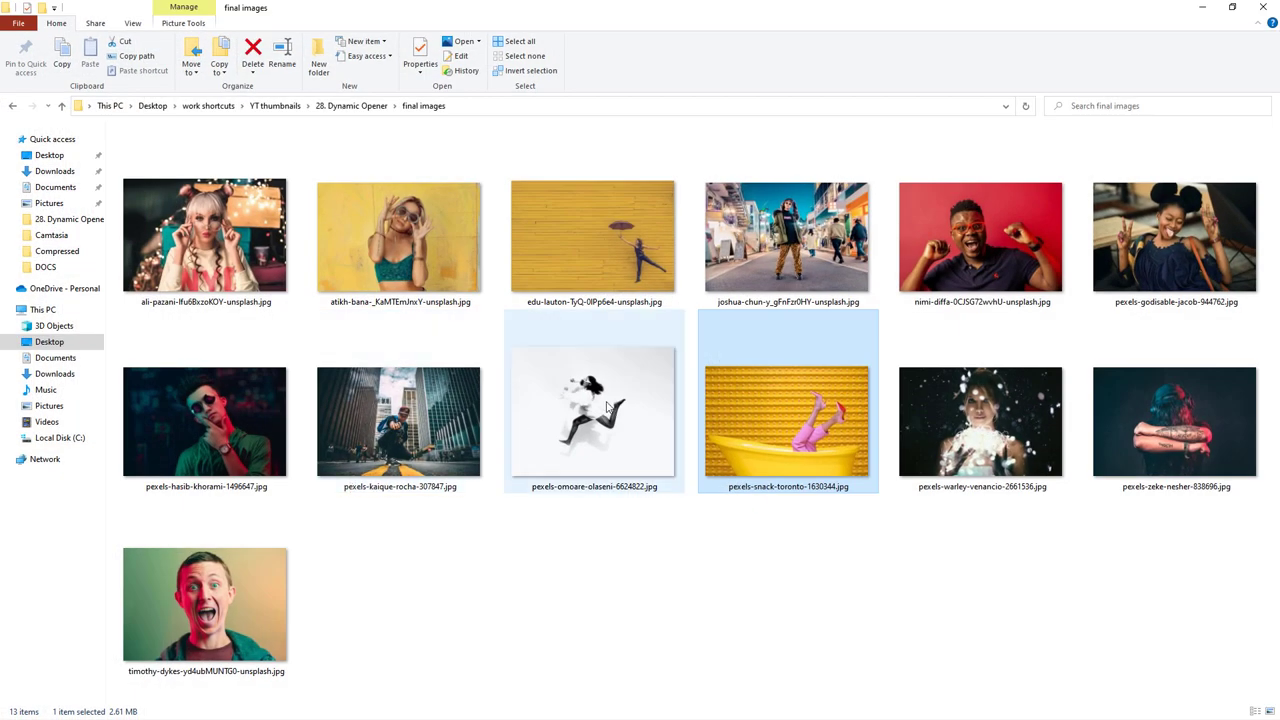
{"action": "left_click", "coordinate": [610, 405]}
{"action": "key", "text": "ctrl+c"}
{"action": "key", "text": "alt+Tab"}
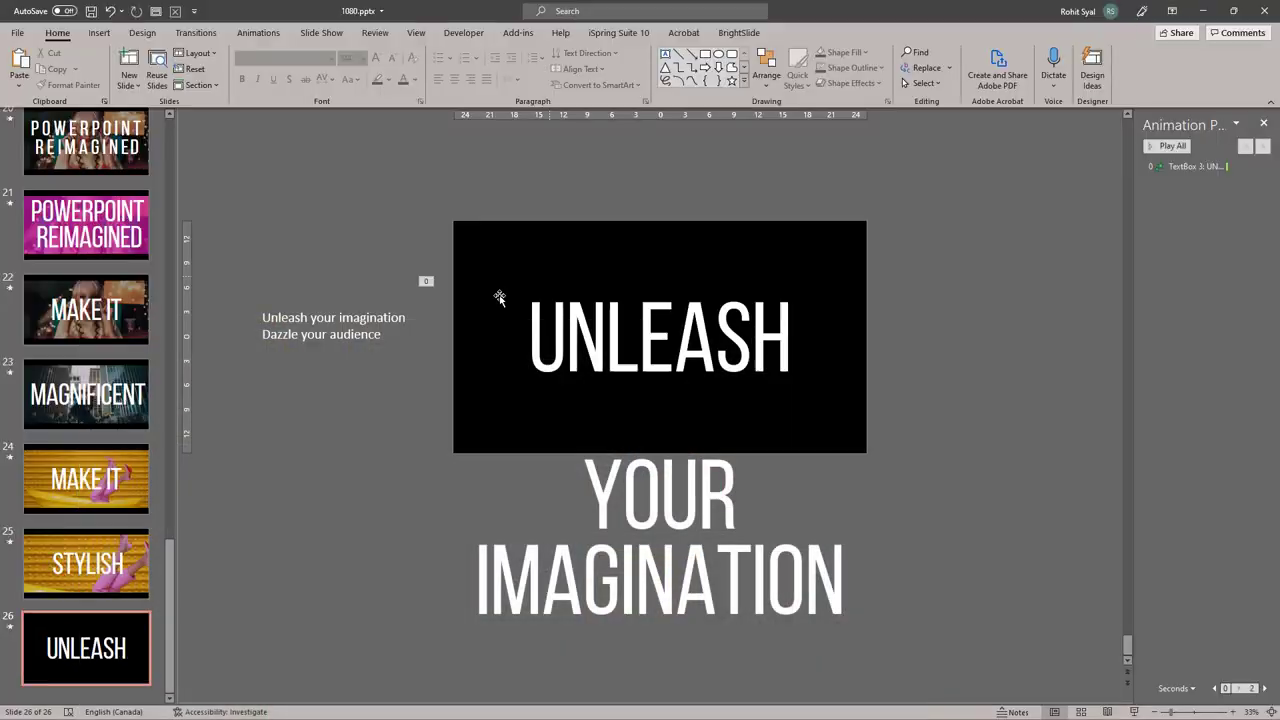
- Paste the running woman photo onto slide 26, crop and size it to fill the slide, and place it behind the text and bars
{"action": "key", "text": "ctrl+v"}
{"action": "left_click", "coordinate": [1139, 90]}
{"action": "mouse_move", "coordinate": [1170, 141]}
{"action": "left_click", "coordinate": [1240, 372]}
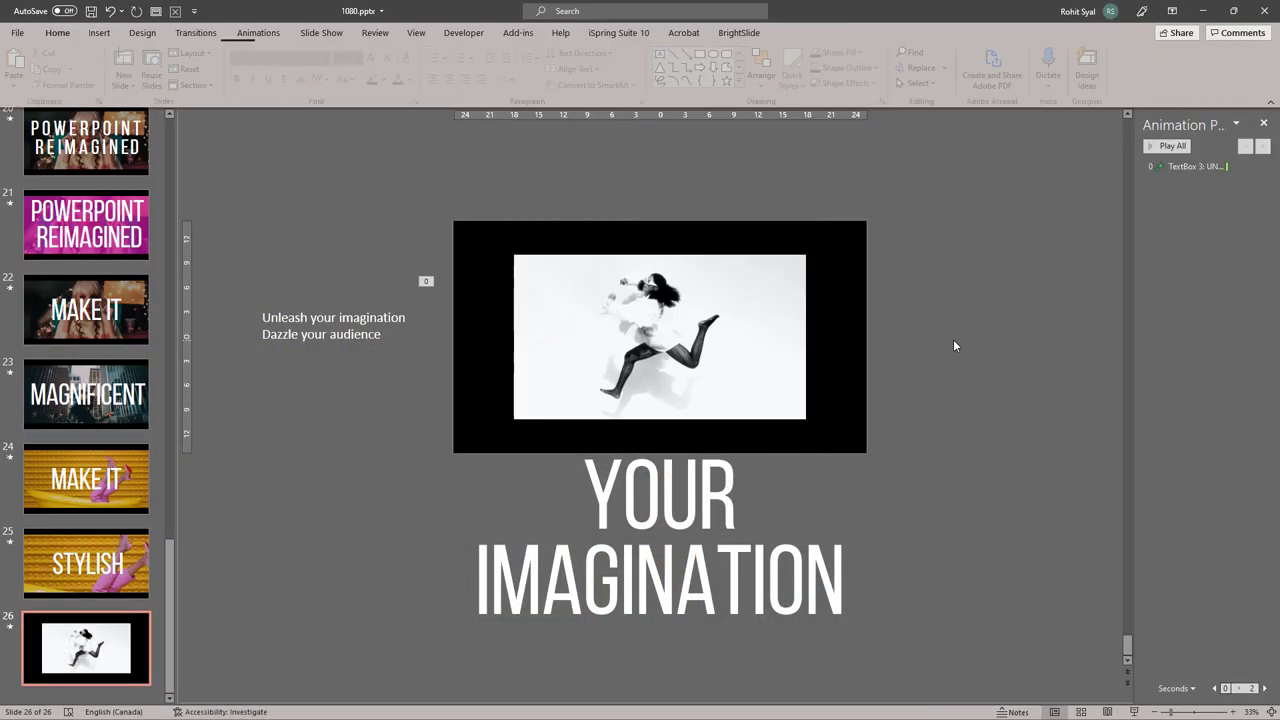
{"action": "key", "text": "Escape"}
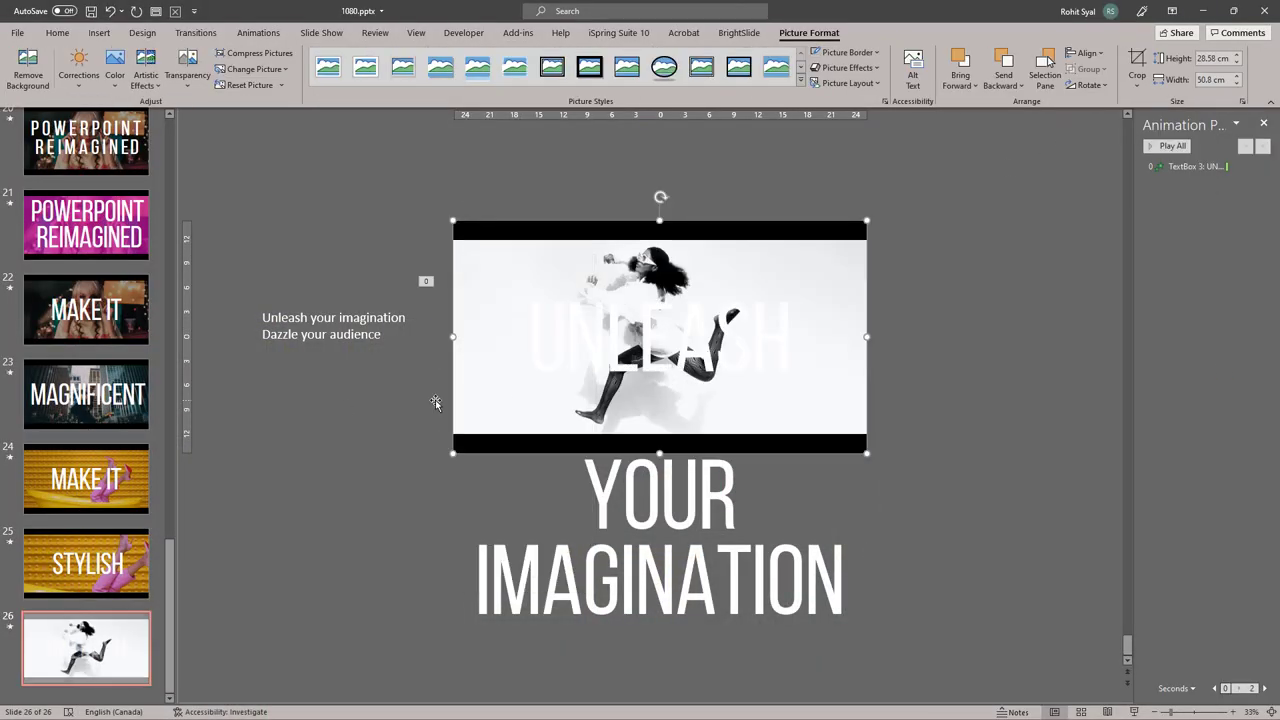
{"action": "left_click", "coordinate": [370, 405]}
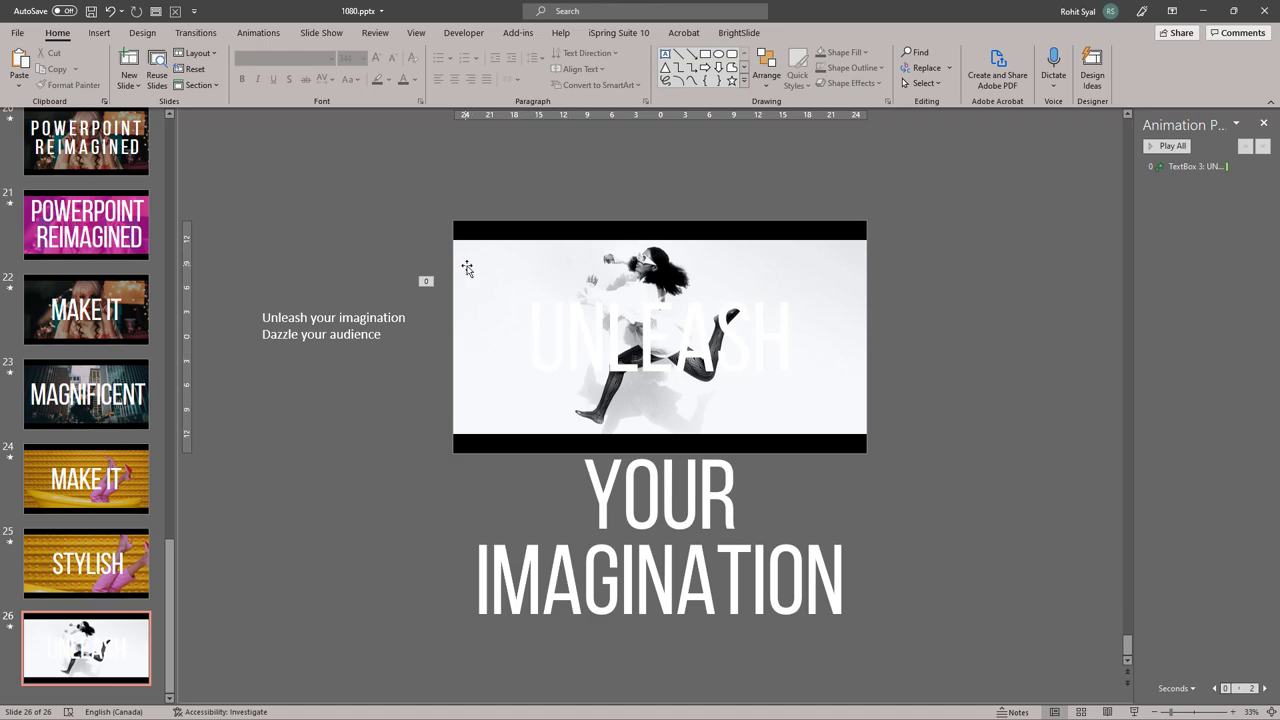
- Change the UNLEASH text on slide 26 to the recently used magenta colour
{"action": "left_click", "coordinate": [578, 321]}
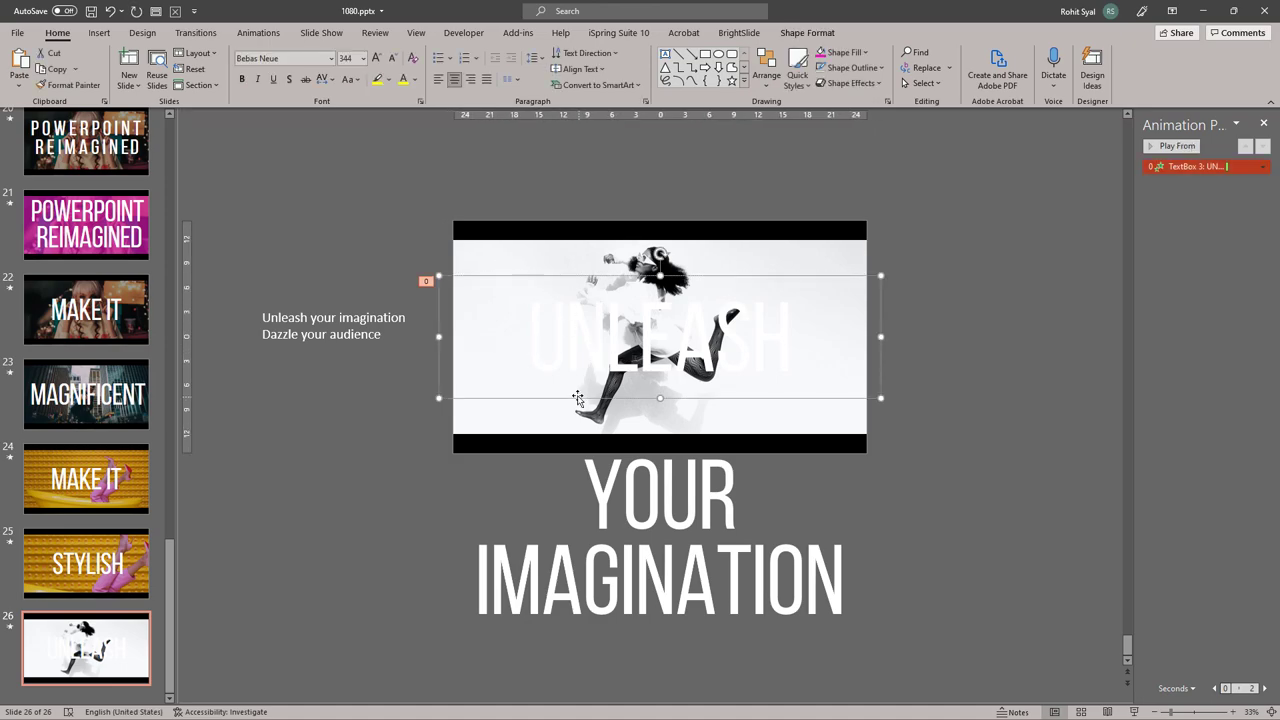
{"action": "left_click", "coordinate": [415, 84]}
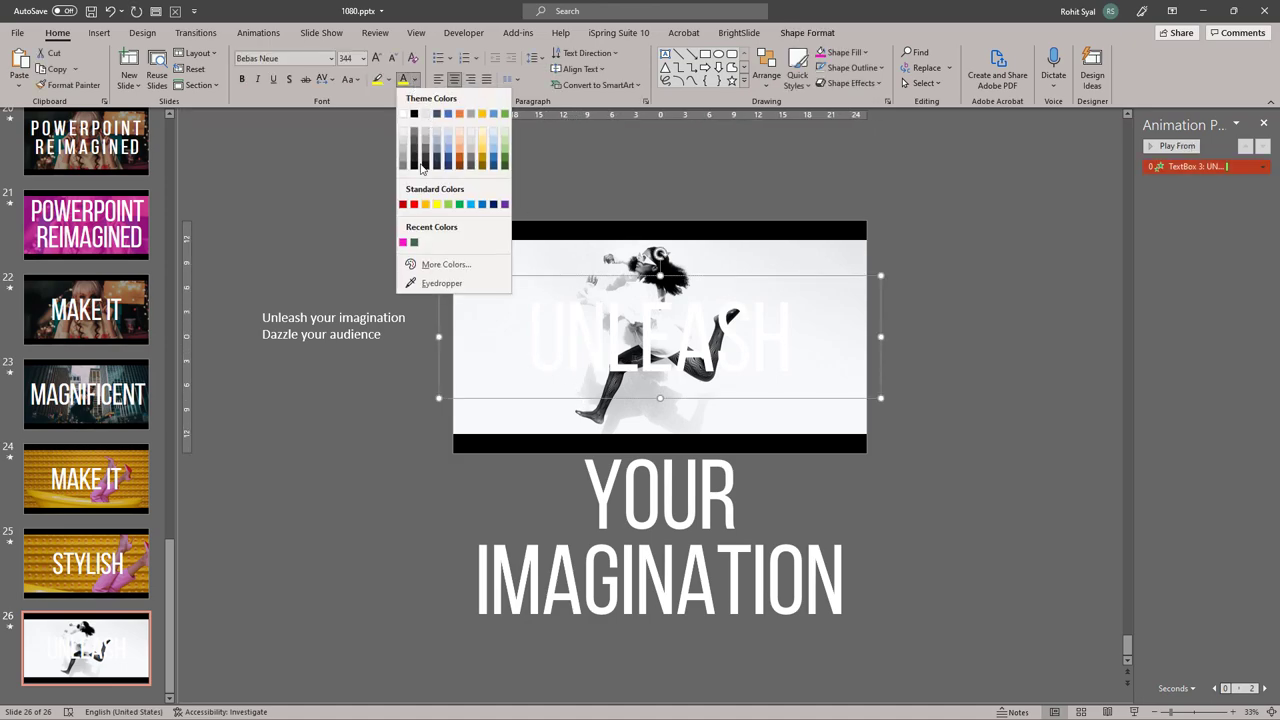
{"action": "left_click", "coordinate": [403, 242]}
{"action": "left_click", "coordinate": [355, 258]}
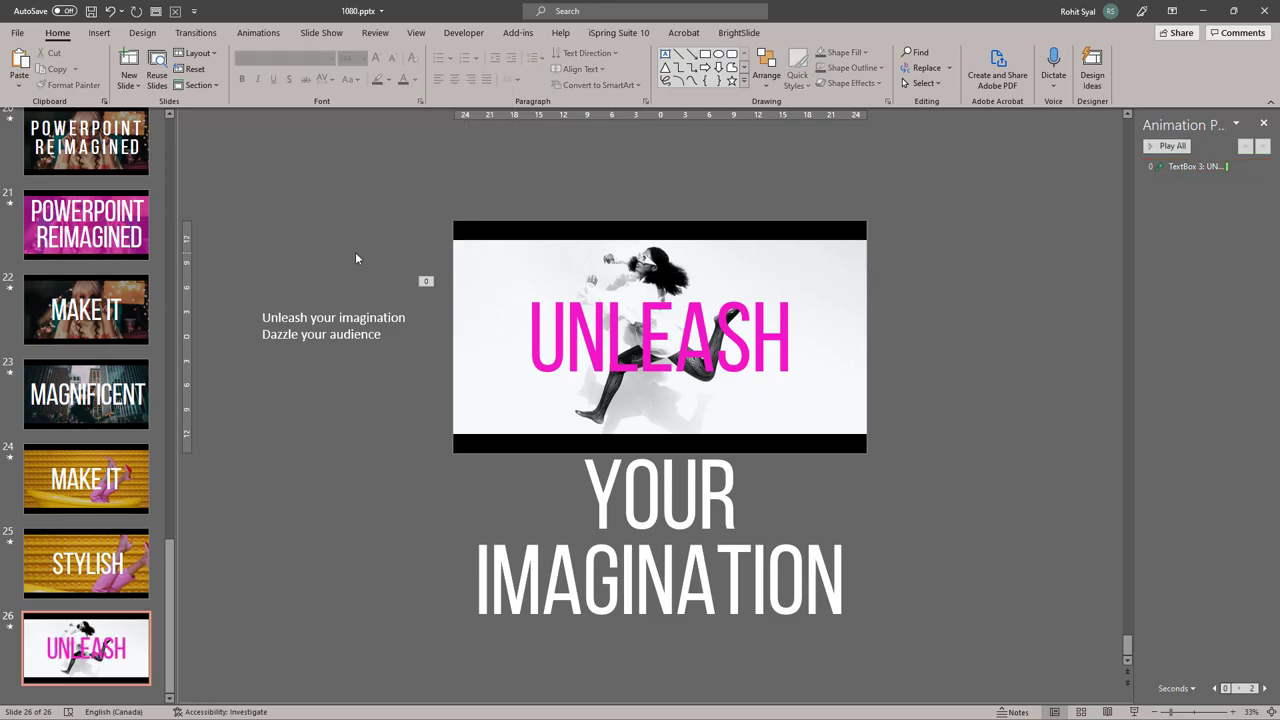
- Preview the animation on slide 26 and duplicate the slide
{"action": "left_click", "coordinate": [1182, 147]}
{"action": "right_click", "coordinate": [113, 643]}
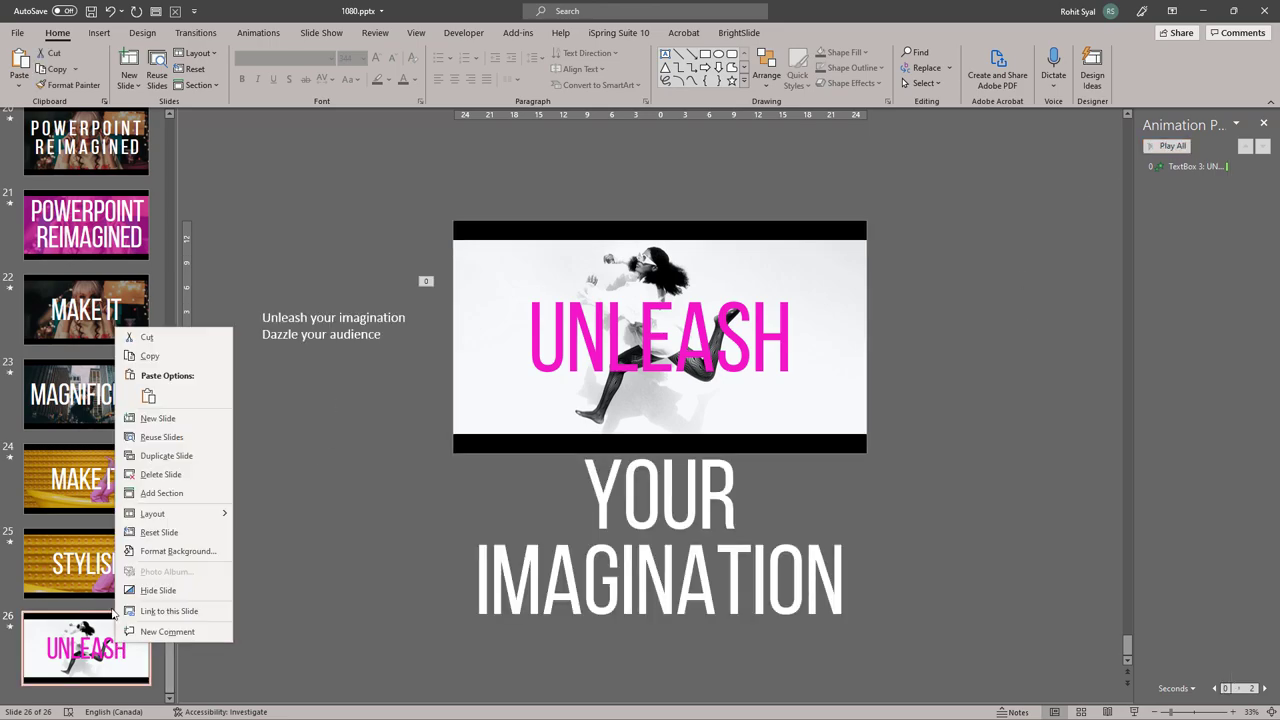
{"action": "left_click", "coordinate": [145, 455]}
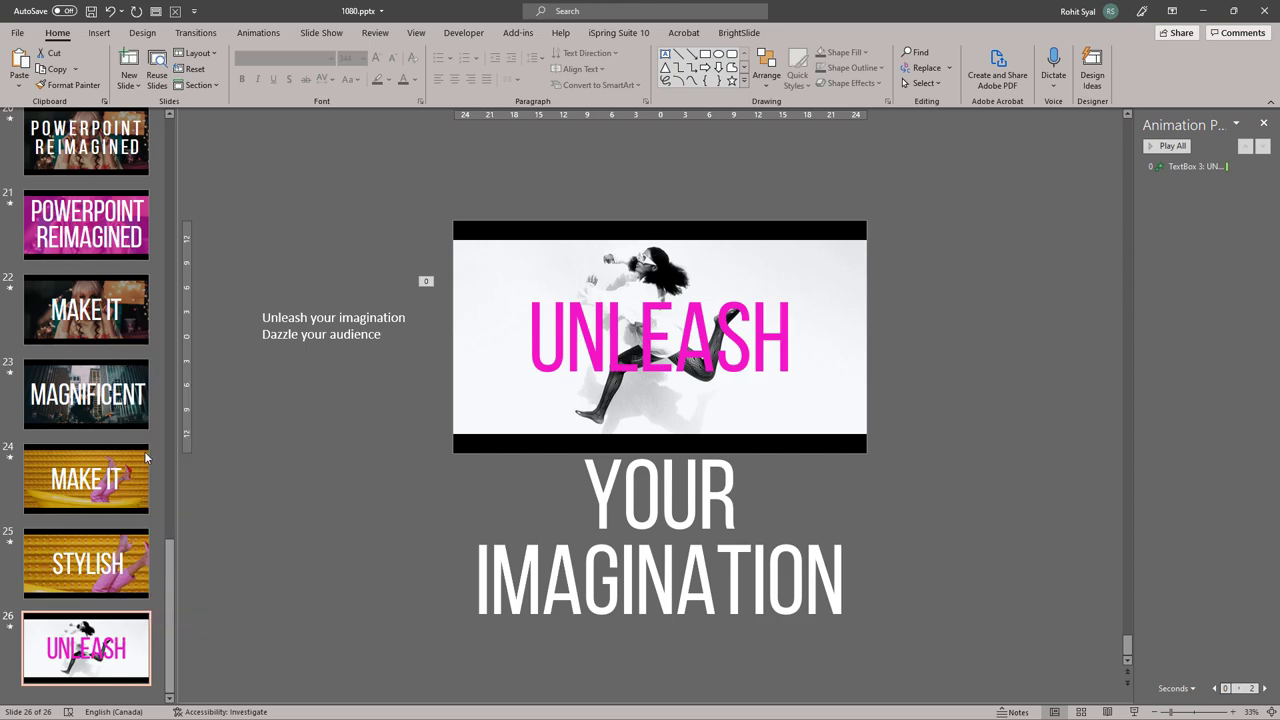
- On slide 27, move UNLEASH up to just below the upper black bar and remove its animation
{"action": "left_click", "coordinate": [606, 335]}
{"action": "left_click", "coordinate": [604, 398]}
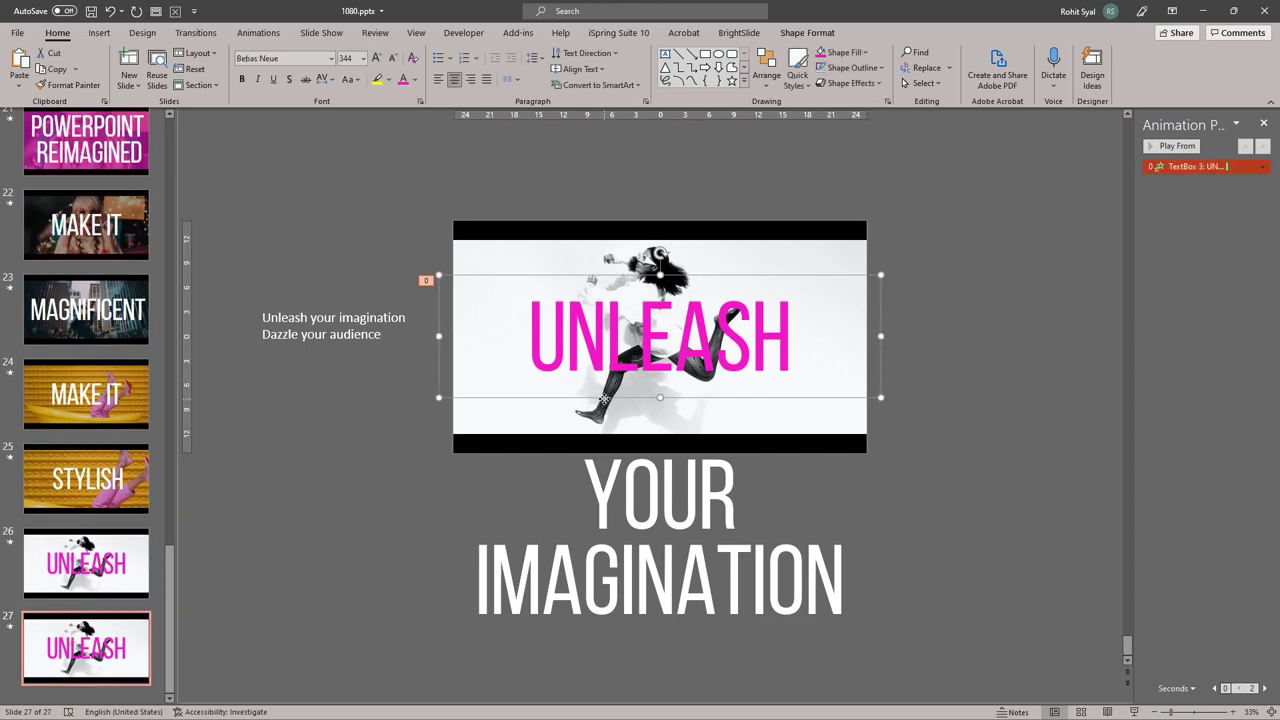
{"action": "key", "text": "Up"}
{"action": "key", "text": "Up"}
{"action": "key", "text": "Up"}
{"action": "key", "text": "Up"}
{"action": "key", "text": "Up"}
{"action": "key", "text": "Up"}
{"action": "key", "text": "Up"}
{"action": "key", "text": "Up"}
{"action": "key", "text": "Up"}
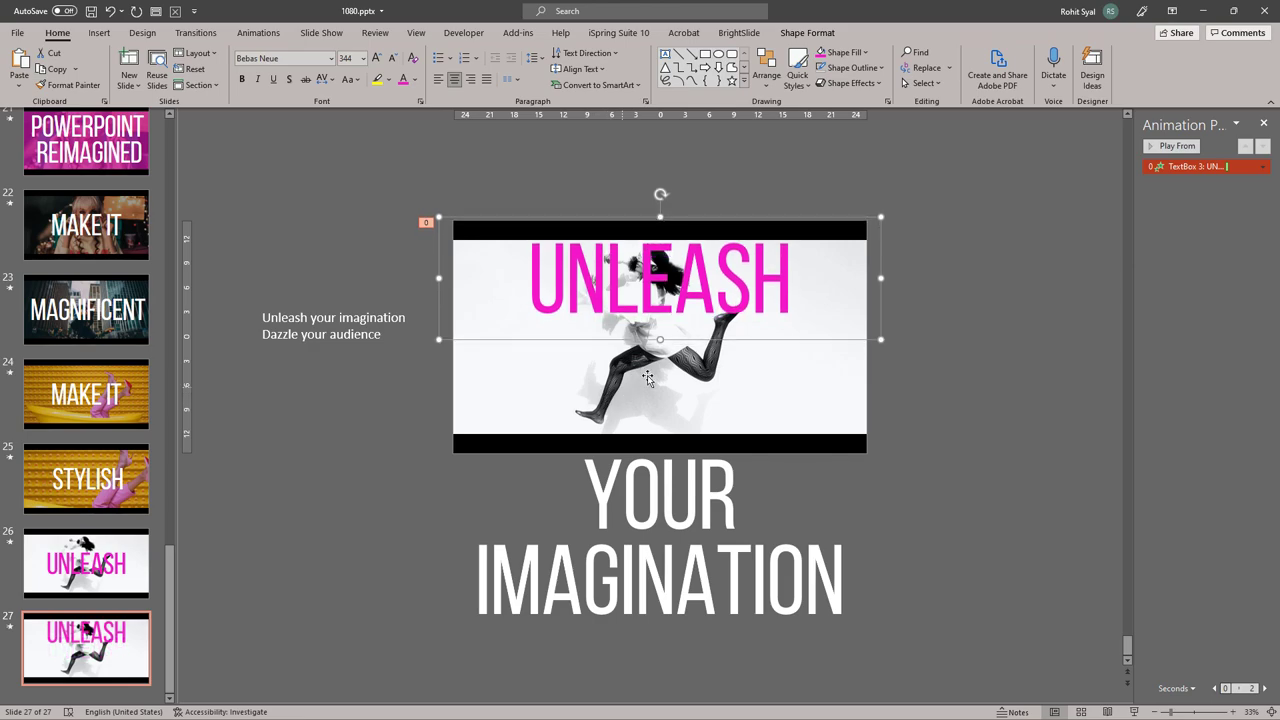
{"action": "right_click", "coordinate": [1194, 171]}
{"action": "left_click", "coordinate": [1172, 277]}
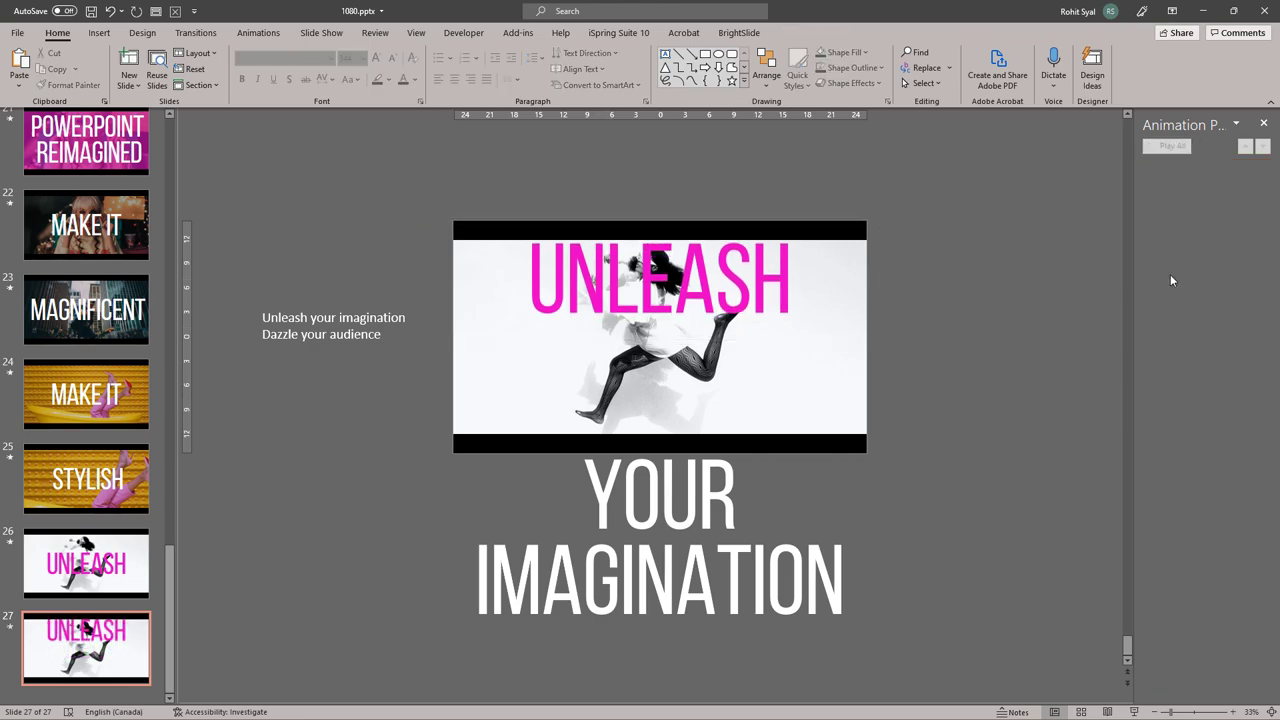
- Move YOUR straight up onto slide 27 beneath UNLEASH and colour its text magenta
{"action": "left_click", "coordinate": [667, 492]}
{"action": "left_click", "coordinate": [630, 554]}
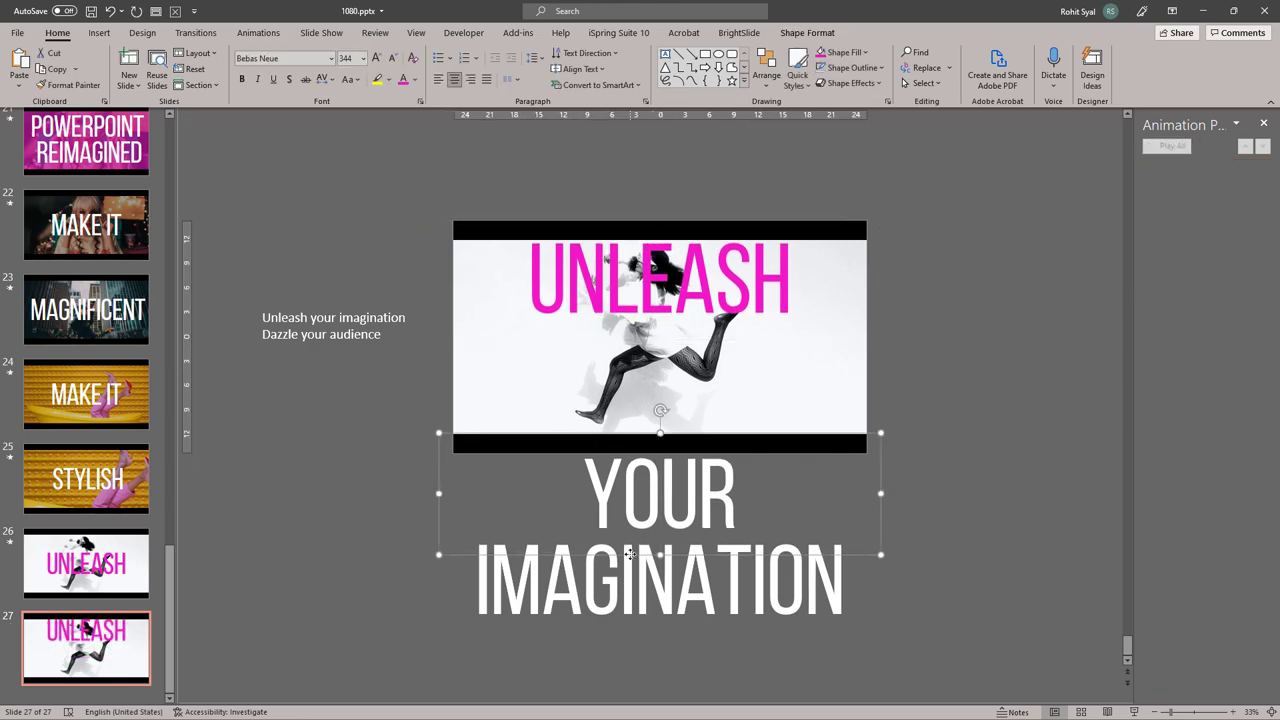
{"action": "key", "text": "Up"}
{"action": "key", "text": "Up"}
{"action": "key", "text": "Up"}
{"action": "key", "text": "Up"}
{"action": "key", "text": "Up"}
{"action": "key", "text": "Up"}
{"action": "key", "text": "Up"}
{"action": "key", "text": "Up"}
{"action": "key", "text": "Up"}
{"action": "key", "text": "Up"}
{"action": "key", "text": "Up"}
{"action": "key", "text": "Up"}
{"action": "key", "text": "Up"}
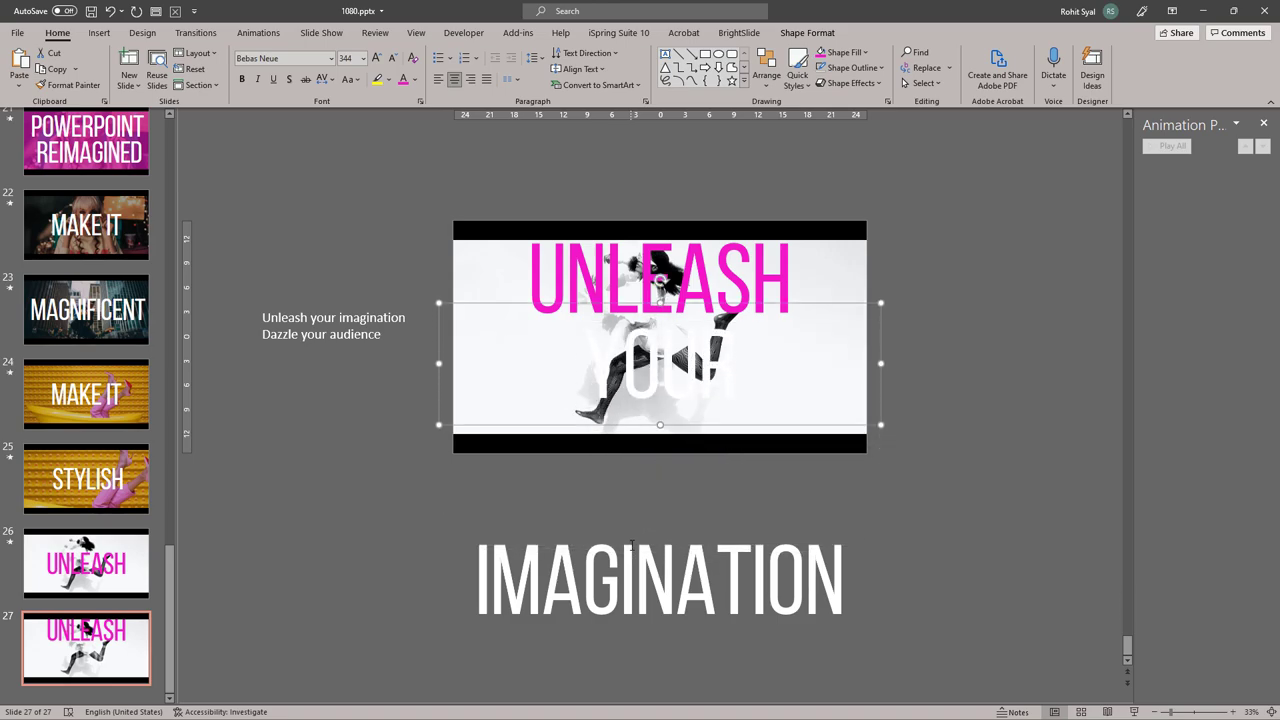
{"action": "left_click", "coordinate": [402, 82]}
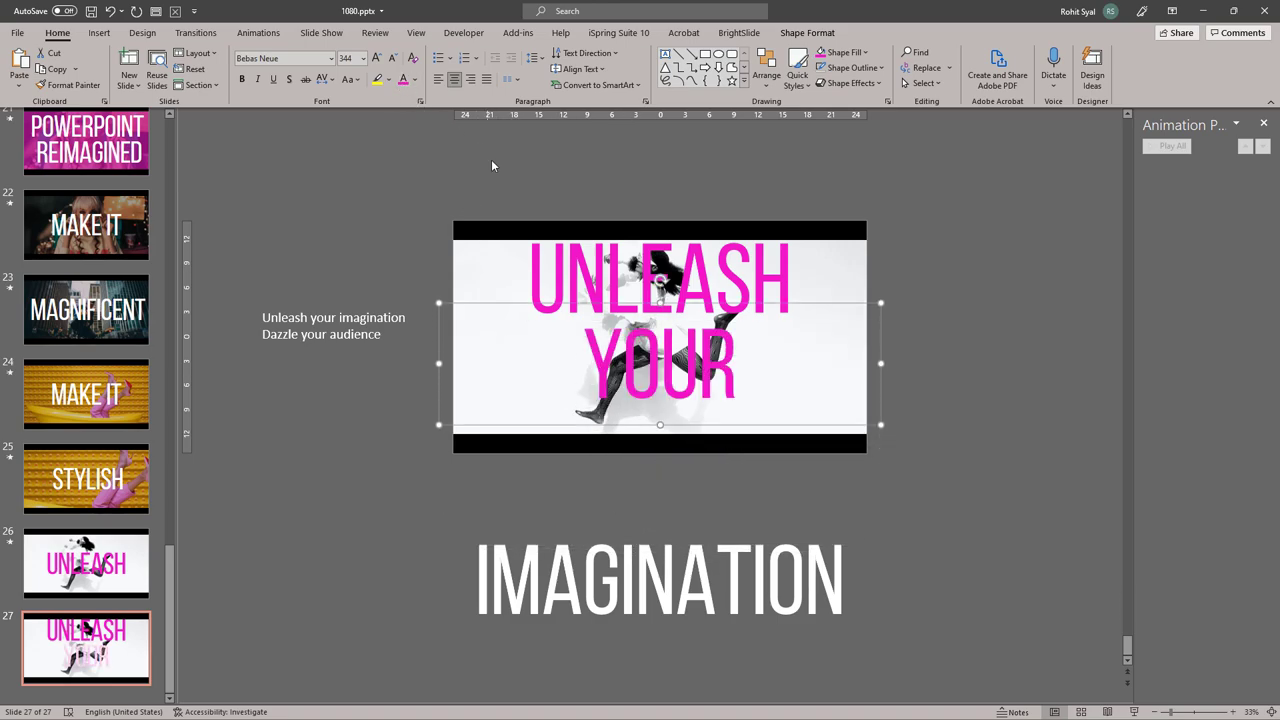
- Nudge YOUR and UNLEASH slightly down so the two lines sit centred between the black bars on slide 27
{"action": "key", "text": "Down"}
{"action": "key", "text": "Down"}
{"action": "left_click", "coordinate": [497, 260]}
{"action": "left_click", "coordinate": [546, 339]}
{"action": "key", "text": "Down"}
{"action": "key", "text": "Down"}
{"action": "key", "text": "Down"}
{"action": "left_click", "coordinate": [403, 413]}
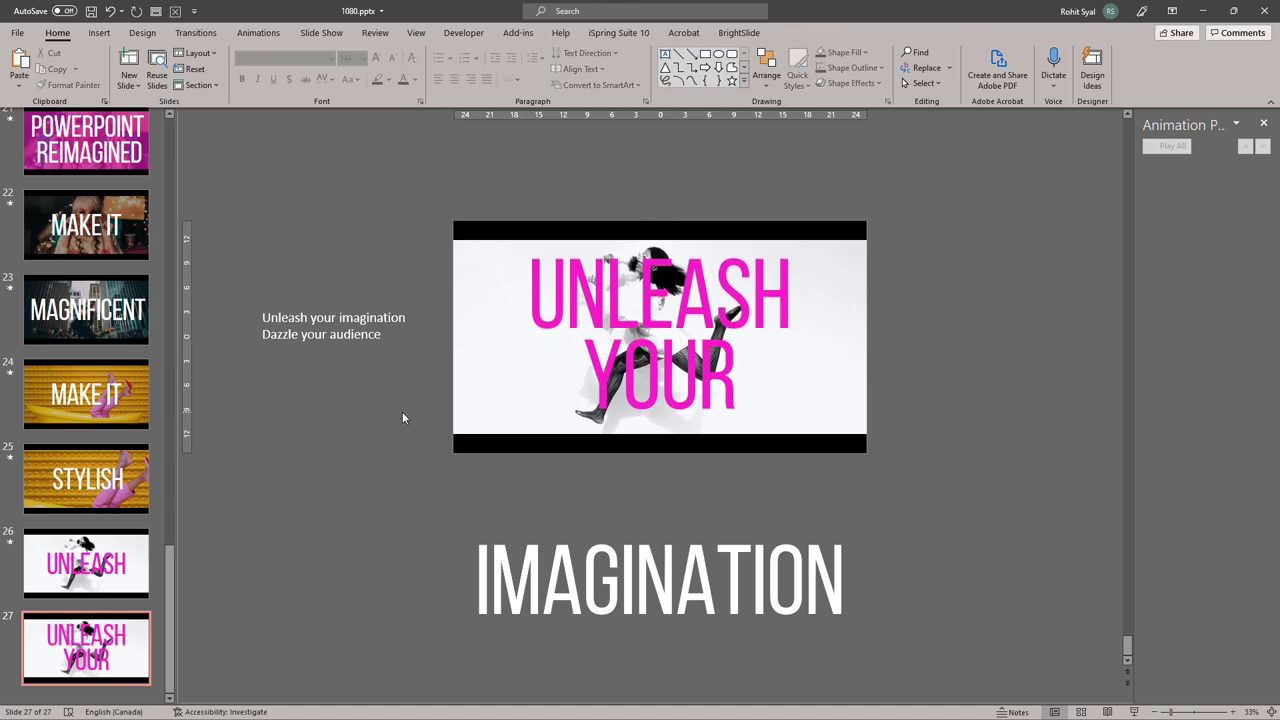
- Duplicate slide 27 and move UNLEASH and YOUR up on the copy, placing UNLEASH just below the upper black bar
{"action": "right_click", "coordinate": [86, 626]}
{"action": "left_click", "coordinate": [115, 473]}
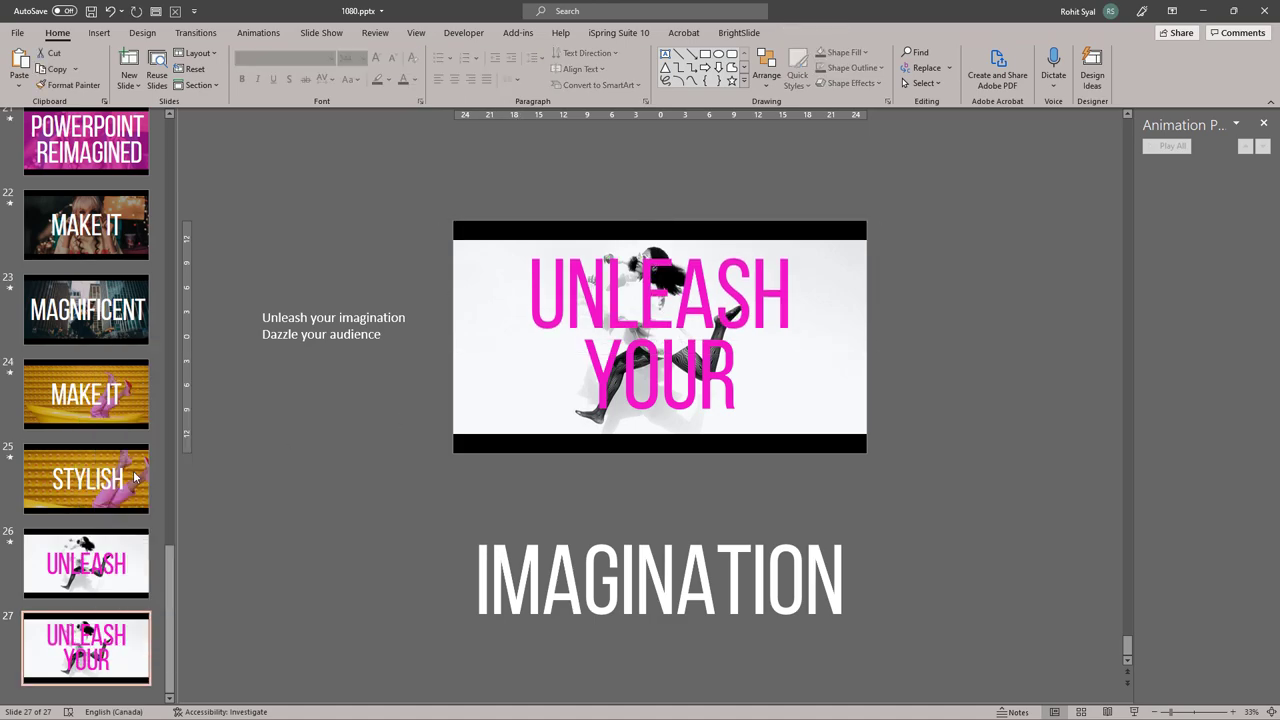
{"action": "left_click", "coordinate": [566, 300]}
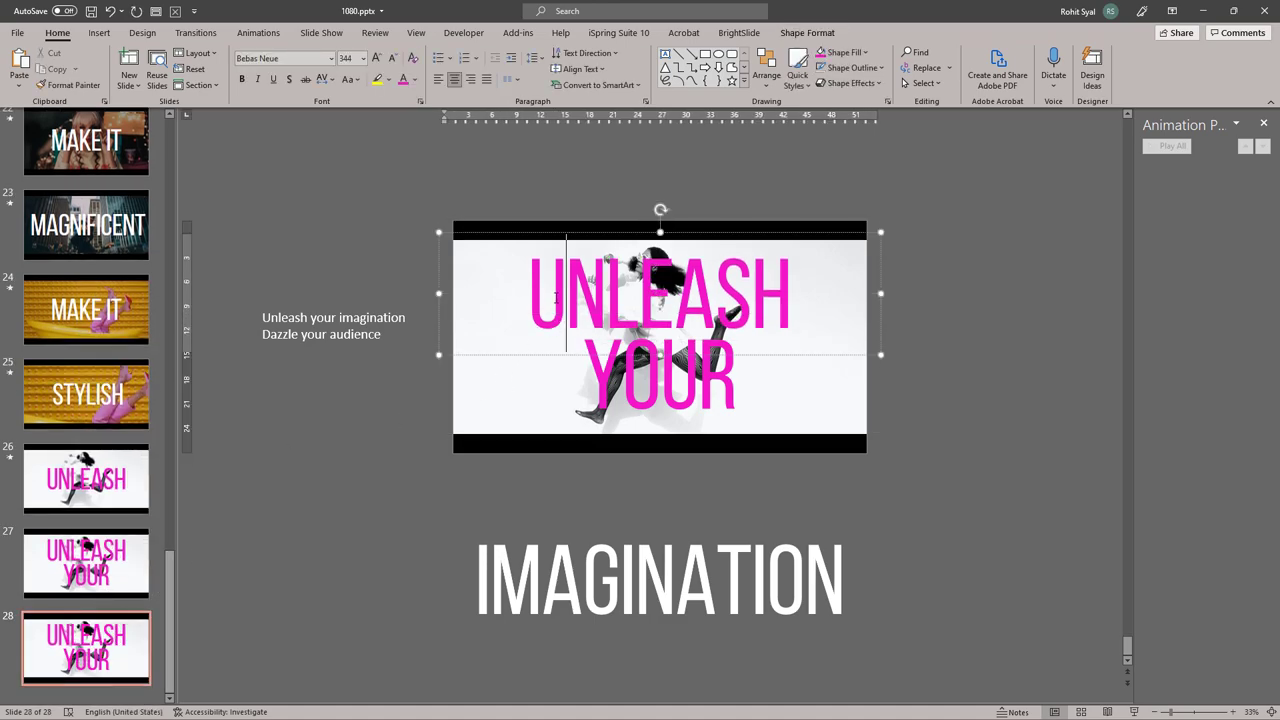
{"action": "left_click", "coordinate": [549, 354]}
{"action": "key", "text": "Up"}
{"action": "key", "text": "Up"}
{"action": "key", "text": "Up"}
{"action": "key", "text": "Up"}
{"action": "left_click", "coordinate": [603, 390]}
{"action": "left_click", "coordinate": [603, 435]}
{"action": "left_click_drag", "start_coordinate": [603, 437], "coordinate": [604, 410]}
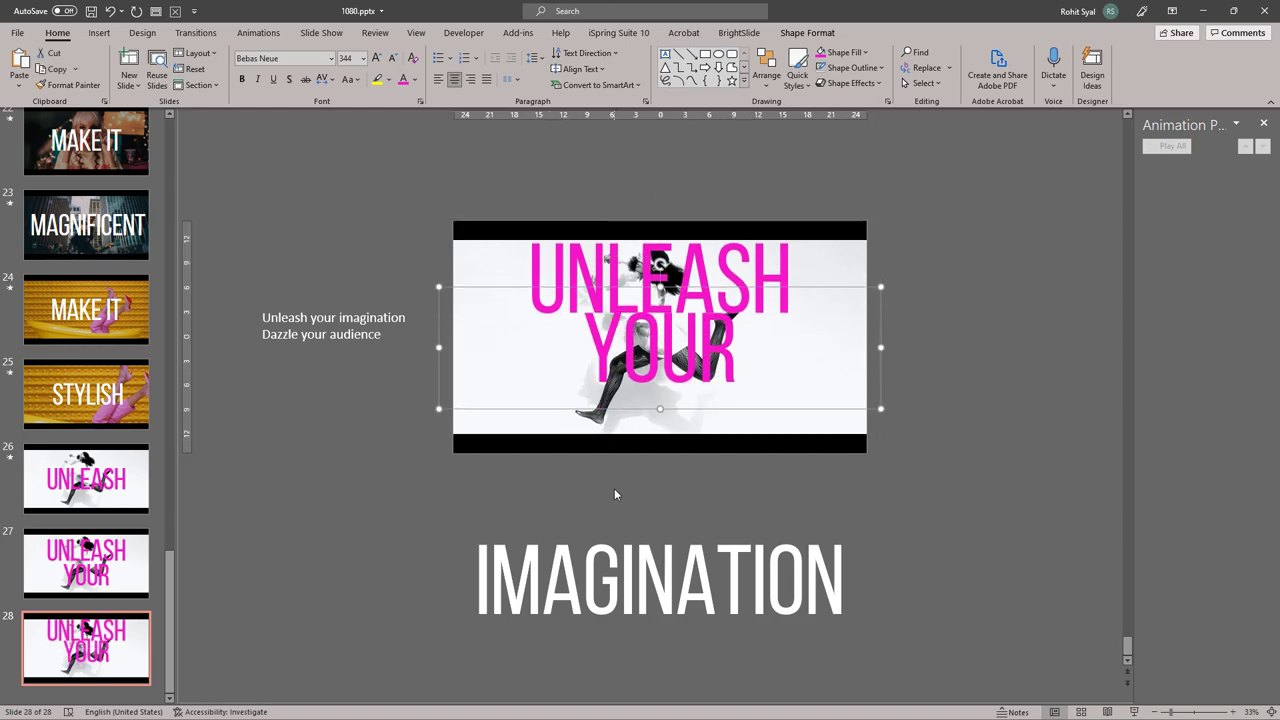
- Move IMAGINATION straight up onto slide 28 to just above the lower black bar and colour its text magenta
{"action": "left_click", "coordinate": [593, 642]}
{"action": "key", "text": "Up"}
{"action": "key", "text": "Up"}
{"action": "key", "text": "Up"}
{"action": "key", "text": "Up"}
{"action": "key", "text": "Up"}
{"action": "key", "text": "Up"}
{"action": "key", "text": "Up"}
{"action": "key", "text": "Up"}
{"action": "key", "text": "Up"}
{"action": "key", "text": "Up"}
{"action": "key", "text": "Up"}
{"action": "key", "text": "Up"}
{"action": "key", "text": "Up"}
{"action": "key", "text": "Up"}
{"action": "key", "text": "Up"}
{"action": "key", "text": "Up"}
{"action": "key", "text": "Up"}
{"action": "key", "text": "Up"}
{"action": "key", "text": "Up"}
{"action": "key", "text": "Up"}
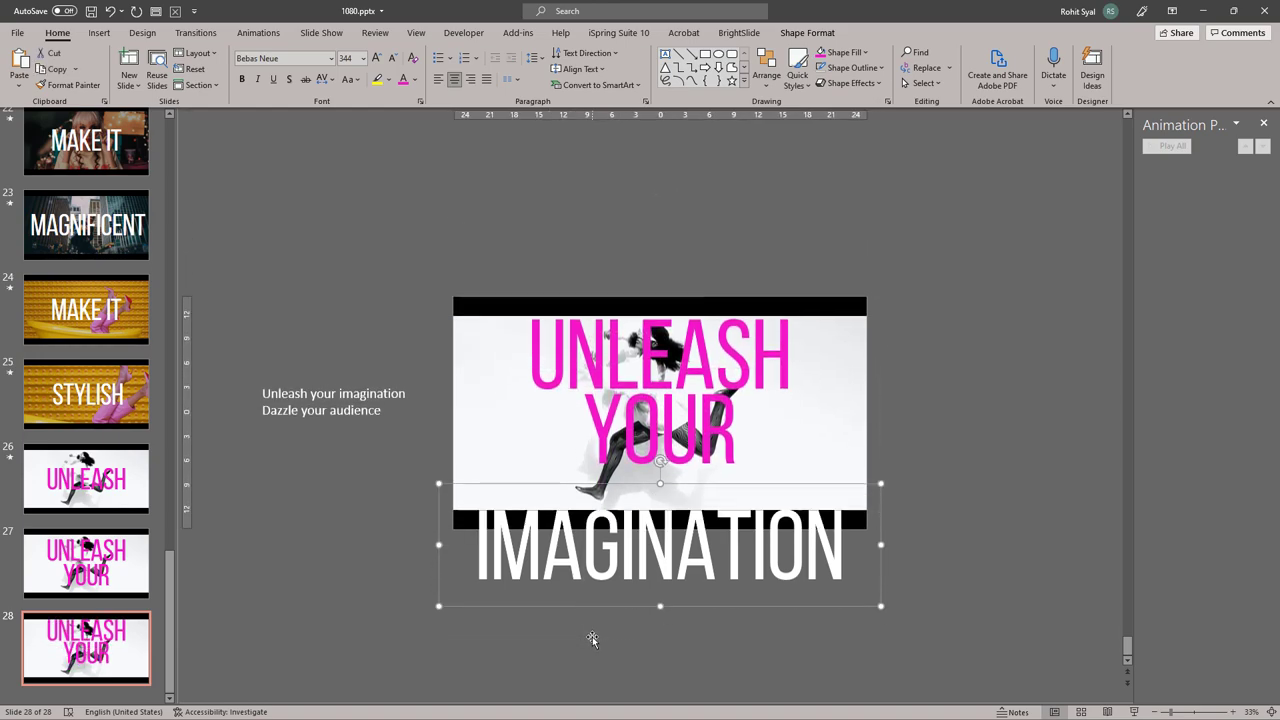
{"action": "key", "text": "Up"}
{"action": "key", "text": "Up"}
{"action": "key", "text": "Up"}
{"action": "key", "text": "Up"}
{"action": "key", "text": "Up"}
{"action": "key", "text": "Up"}
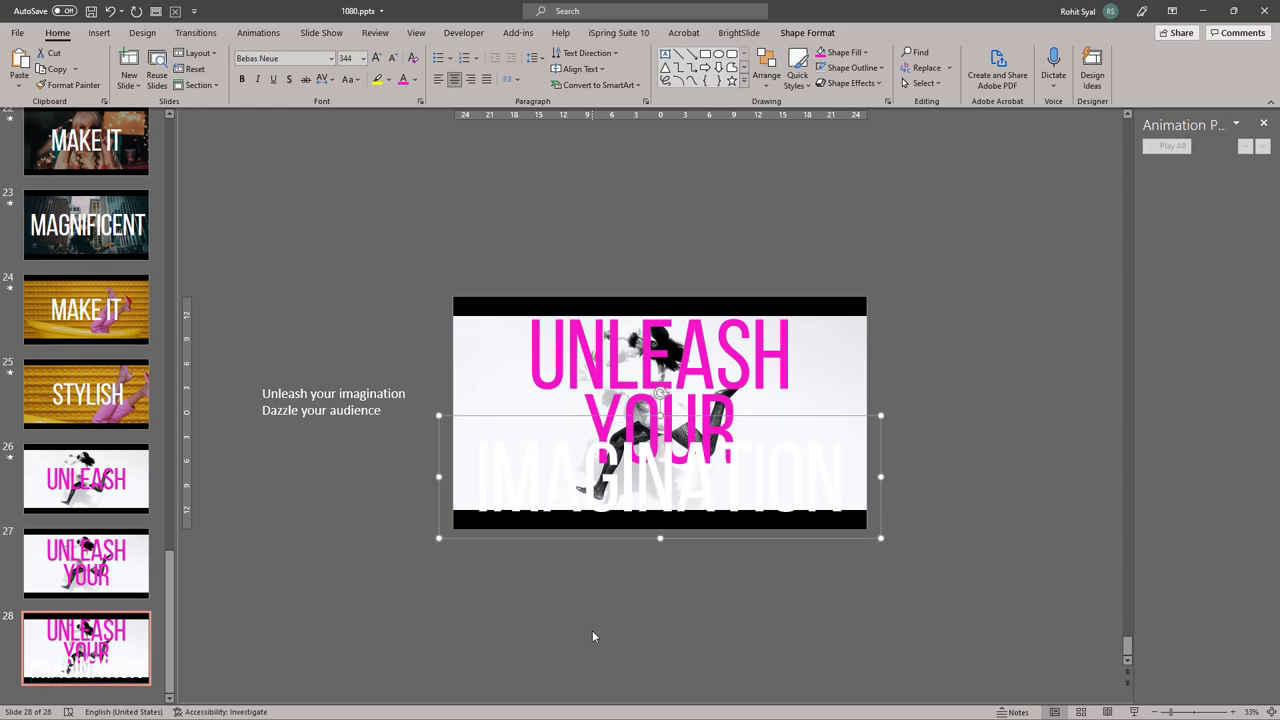
{"action": "left_click", "coordinate": [403, 80]}
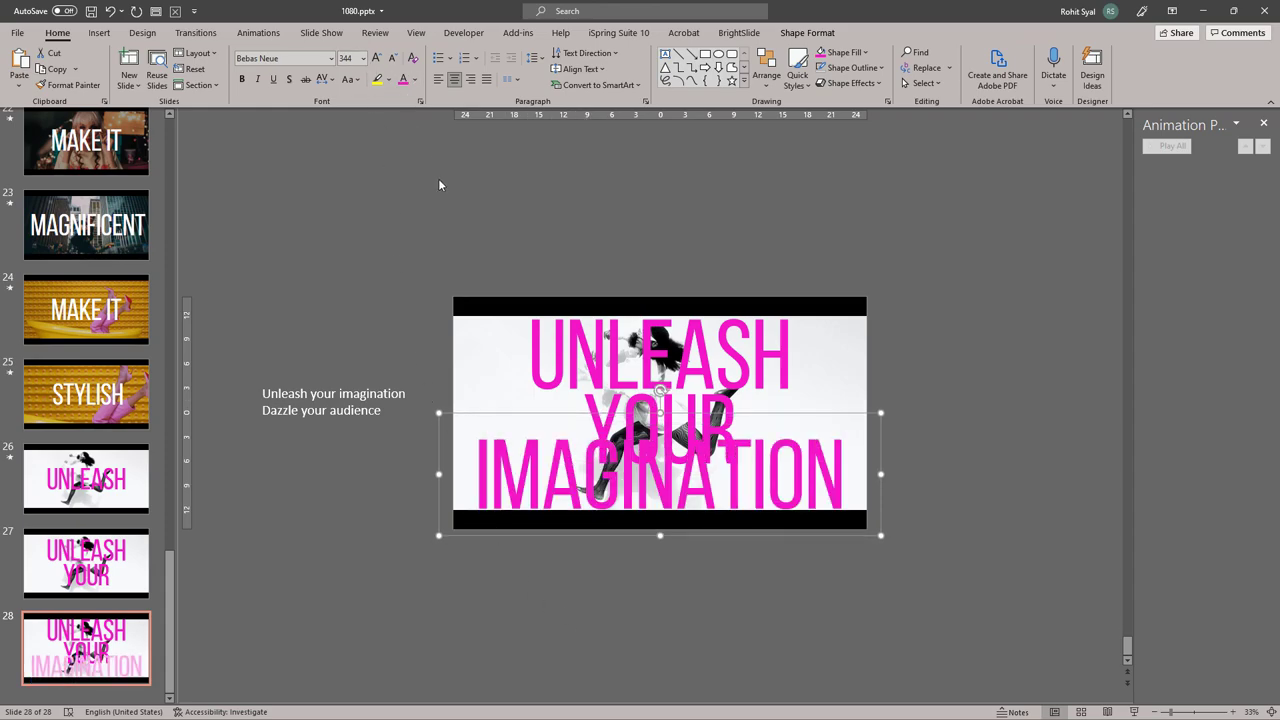
- Reduce UNLEASH, YOUR and IMAGINATION on slide 28 to font size 239 and widen their character spacing by 40
{"action": "left_click", "coordinate": [548, 361], "text": "shift"}
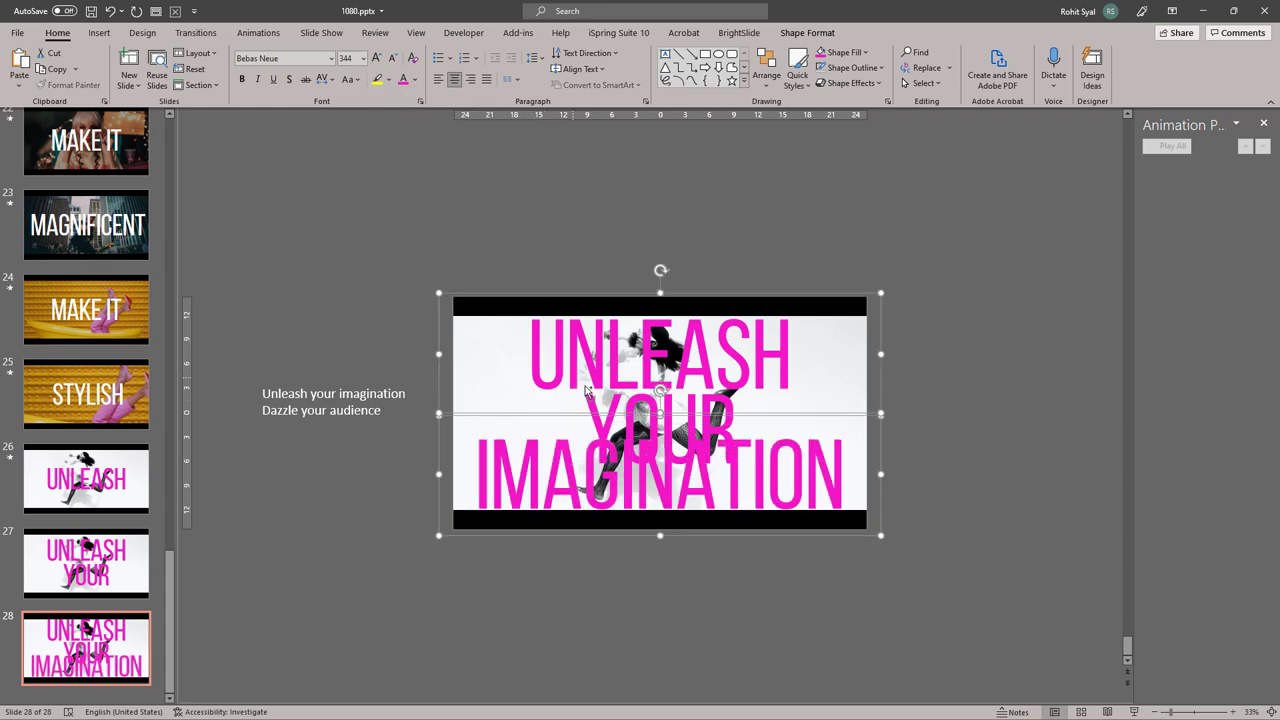
{"action": "left_click", "coordinate": [392, 59]}
{"action": "left_click", "coordinate": [392, 59]}
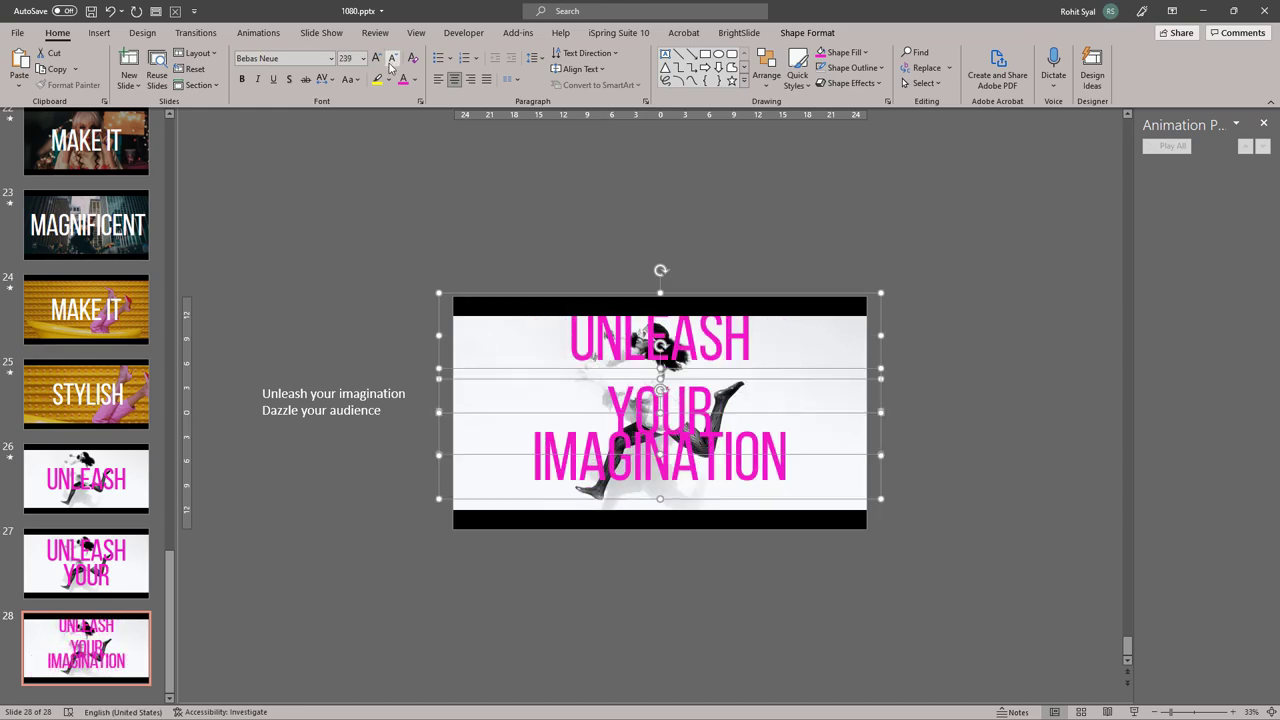
{"action": "left_click", "coordinate": [322, 79]}
{"action": "left_click", "coordinate": [350, 190]}
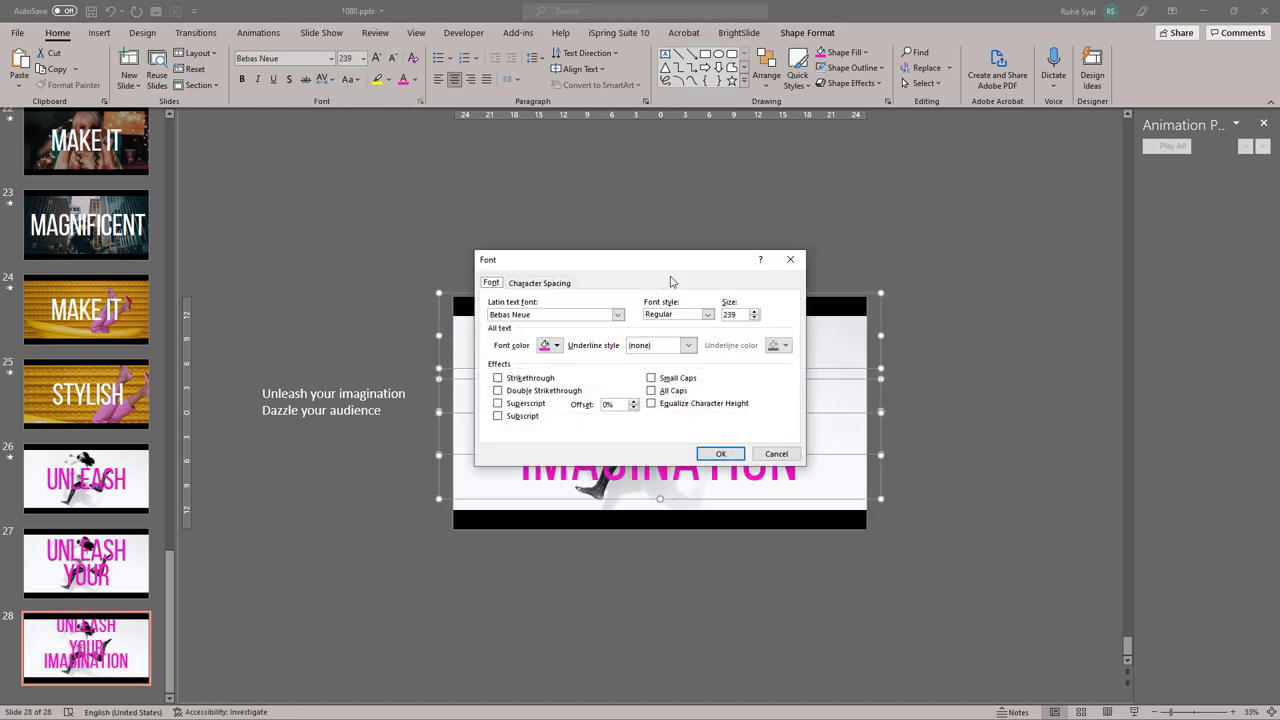
{"action": "left_click_drag", "start_coordinate": [619, 304], "coordinate": [604, 304]}
{"action": "type", "text": "40"}
{"action": "left_click", "coordinate": [719, 454]}
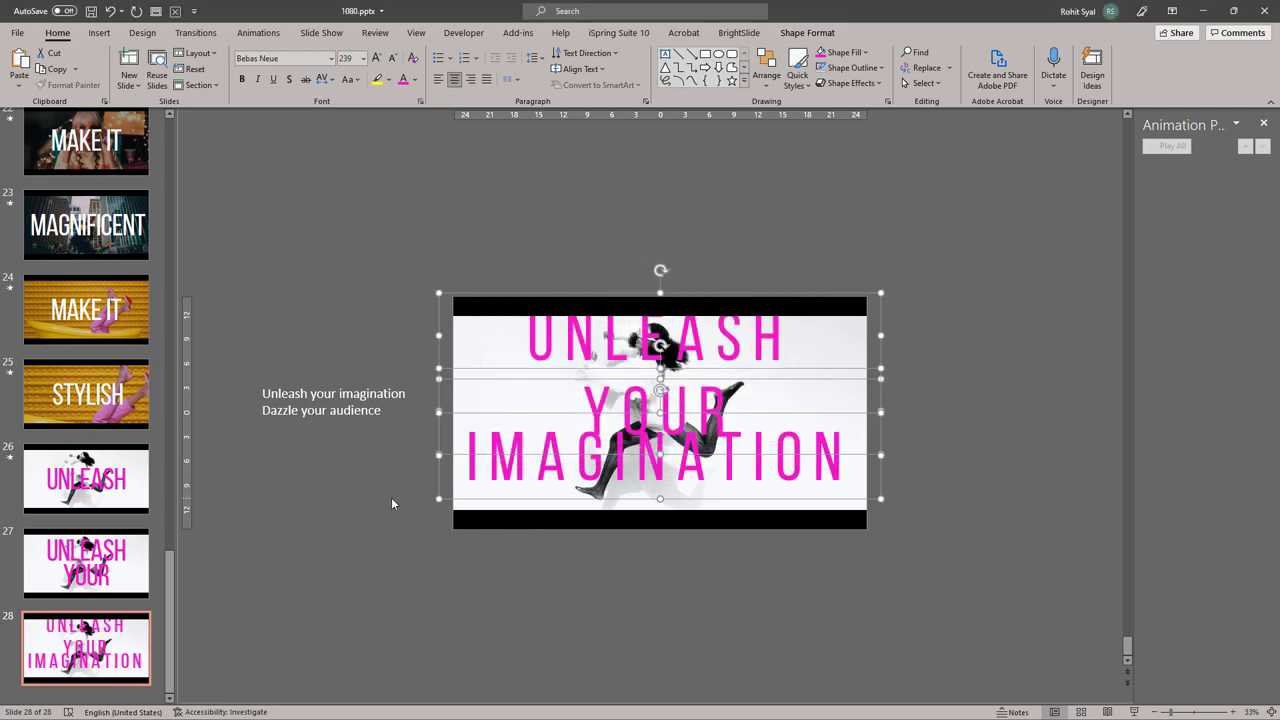
- Space UNLEASH, YOUR and IMAGINATION evenly as three separate lines between the black bars on slide 28
{"action": "left_click", "coordinate": [677, 456]}
{"action": "left_click_drag", "start_coordinate": [658, 498], "coordinate": [658, 522]}
{"action": "left_click", "coordinate": [576, 378]}
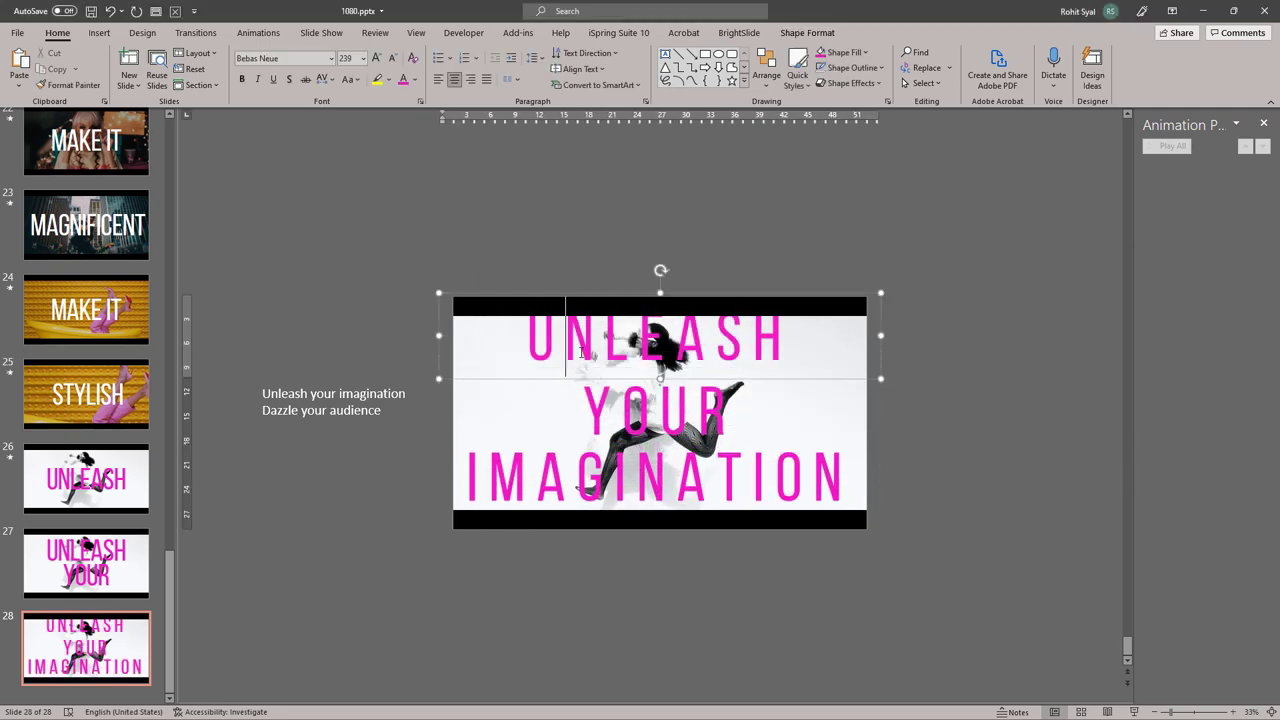
{"action": "left_click_drag", "start_coordinate": [576, 378], "coordinate": [576, 385]}
{"action": "left_click", "coordinate": [601, 419]}
{"action": "left_click_drag", "start_coordinate": [600, 454], "coordinate": [600, 450]}
{"action": "left_click", "coordinate": [580, 484]}
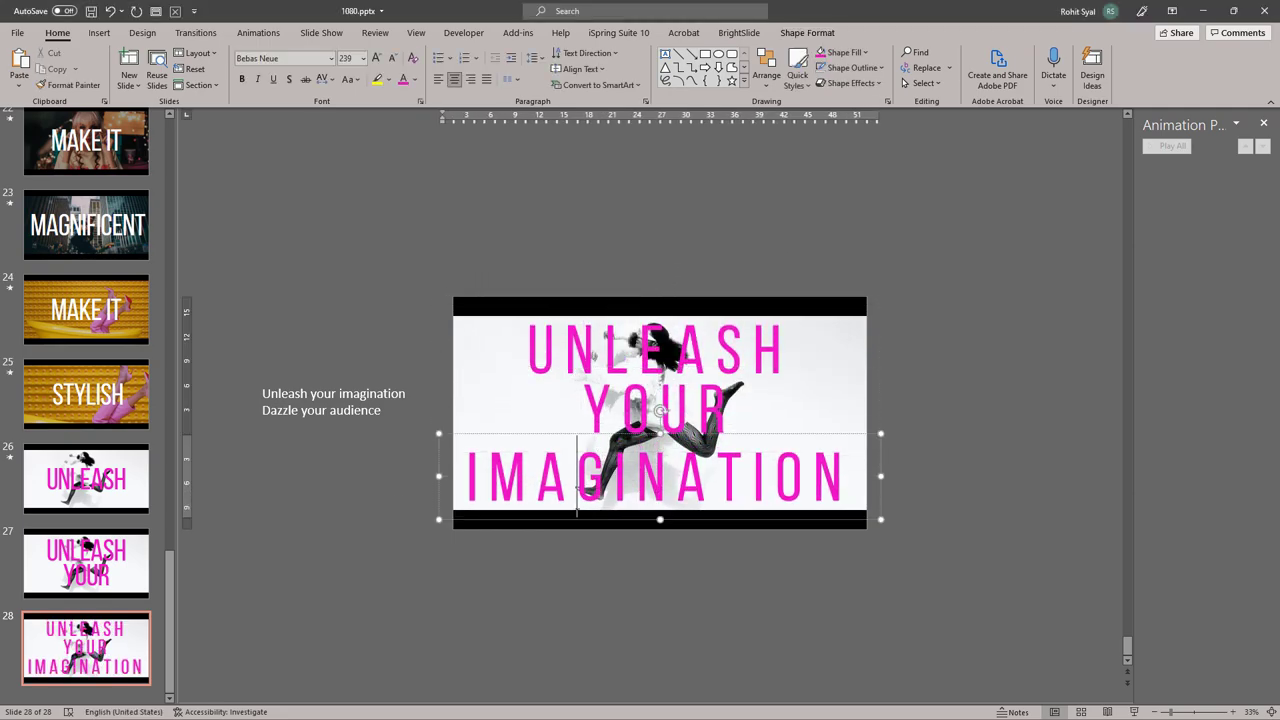
{"action": "left_click_drag", "start_coordinate": [576, 520], "coordinate": [576, 518]}
- Make the text of all three words on slide 28 bold
{"action": "left_click", "coordinate": [574, 555]}
{"action": "key", "text": "ctrl+a"}
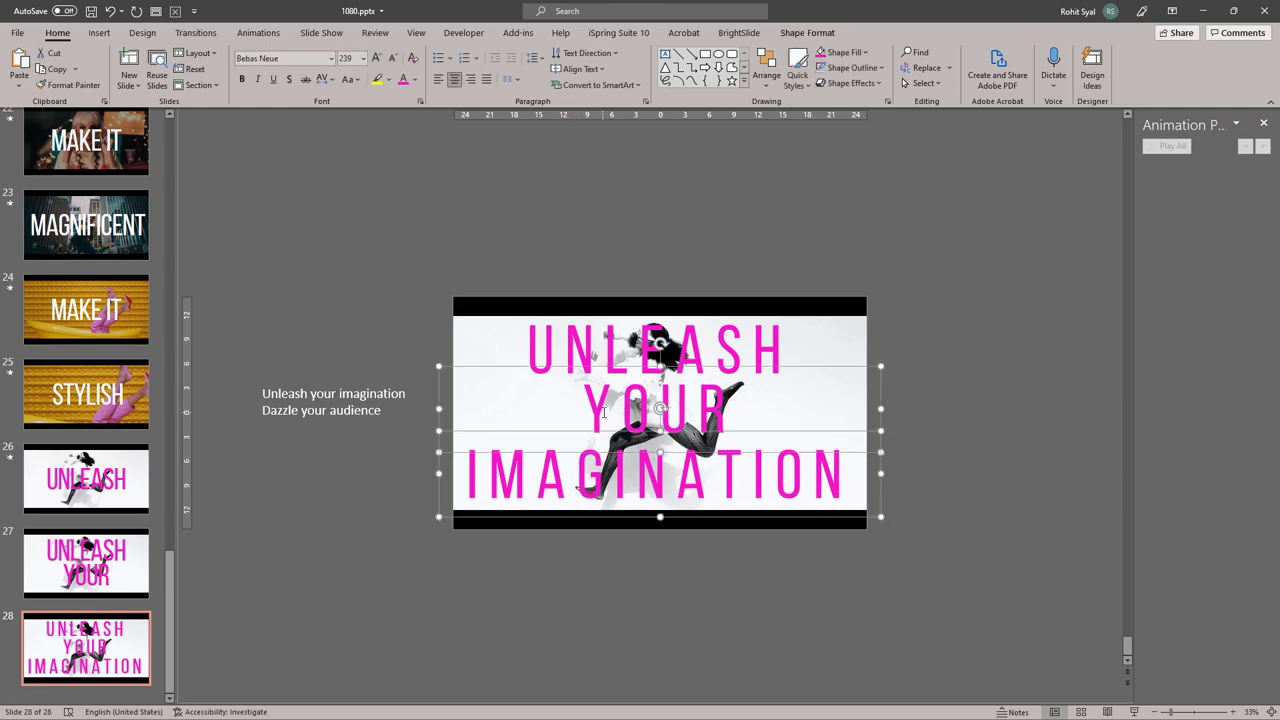
{"action": "left_click", "coordinate": [383, 314]}
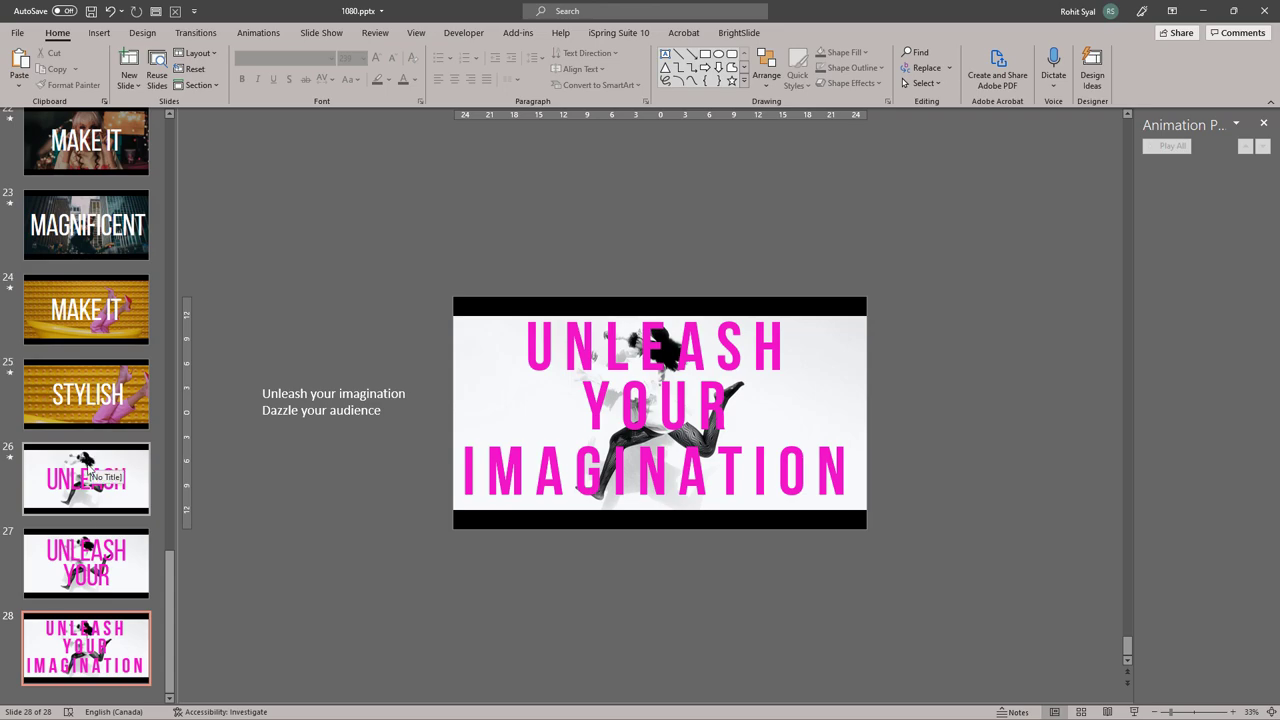
- Delete the running woman photo from the background of slide 28
{"action": "left_click", "coordinate": [467, 376]}
{"action": "left_click", "coordinate": [458, 409]}
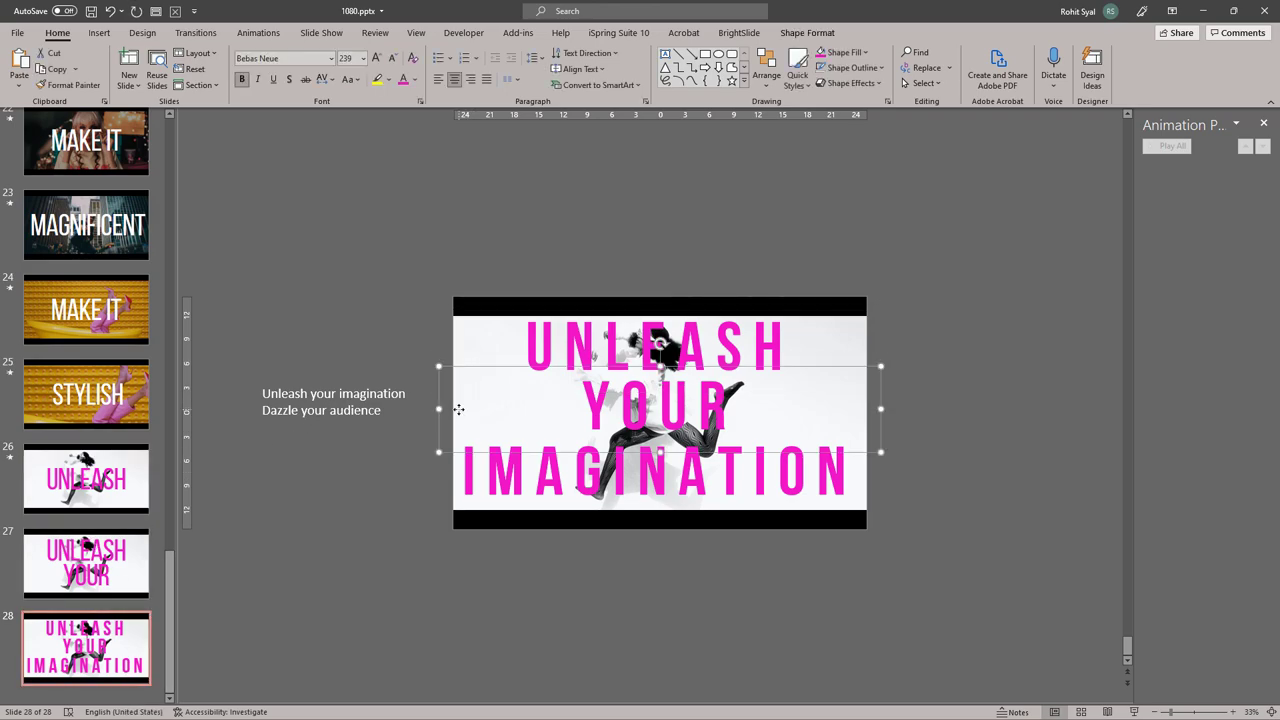
{"action": "left_click", "coordinate": [452, 348]}
{"action": "left_click", "coordinate": [456, 418]}
{"action": "left_click", "coordinate": [456, 503]}
{"action": "left_click", "coordinate": [480, 408]}
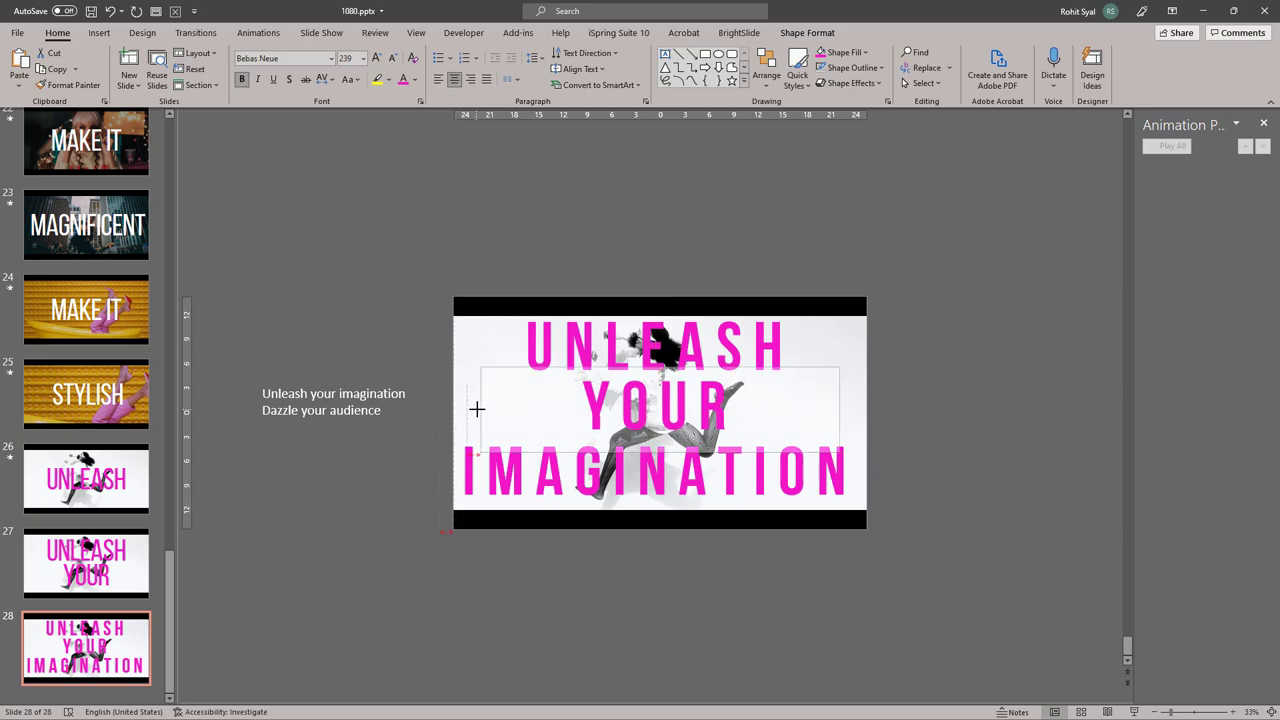
{"action": "left_click", "coordinate": [457, 428]}
{"action": "key", "text": "Delete"}
- Copy the photo of the woman holding glowing lights from the final images folder, paste it onto slide 28 and crop it to the slide's aspect ratio
{"action": "key", "text": "alt+Tab"}
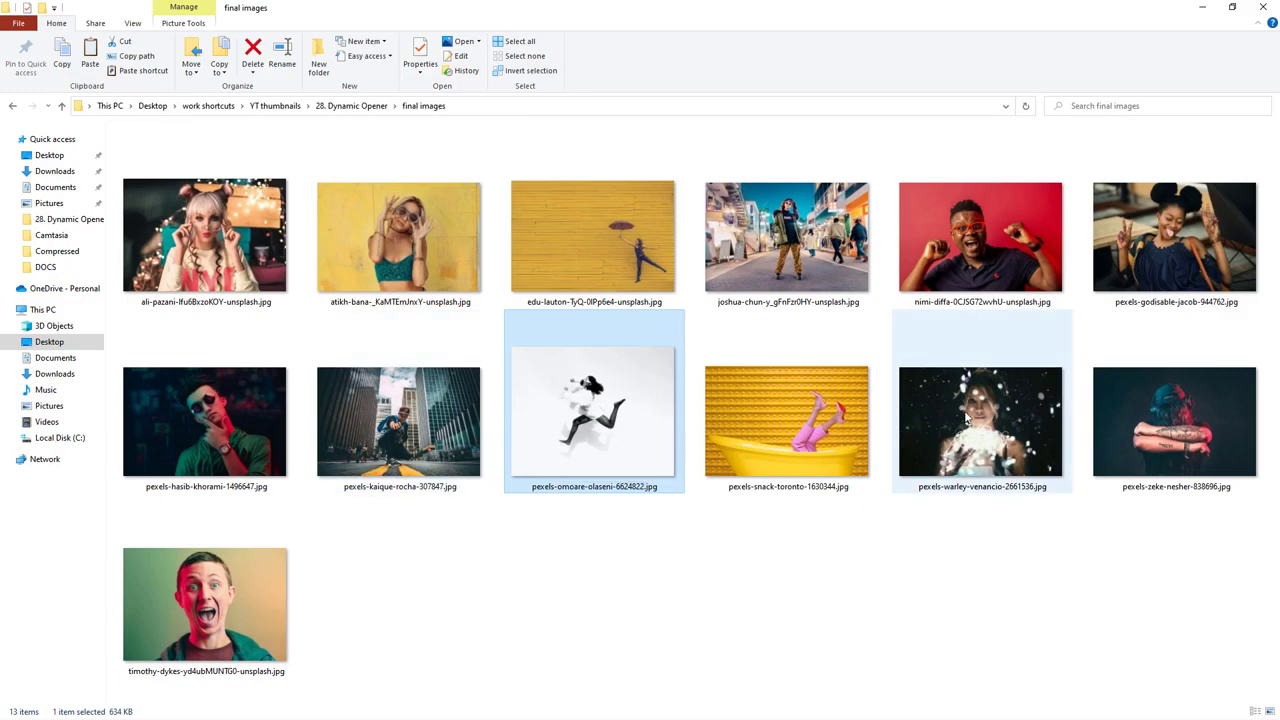
{"action": "left_click", "coordinate": [968, 420]}
{"action": "key", "text": "ctrl+c"}
{"action": "left_click", "coordinate": [1199, 8]}
{"action": "key", "text": "ctrl+v"}
{"action": "left_click", "coordinate": [1137, 82]}
{"action": "mouse_move", "coordinate": [1173, 143]}
{"action": "left_click", "coordinate": [1242, 371]}
{"action": "left_click", "coordinate": [1000, 362]}
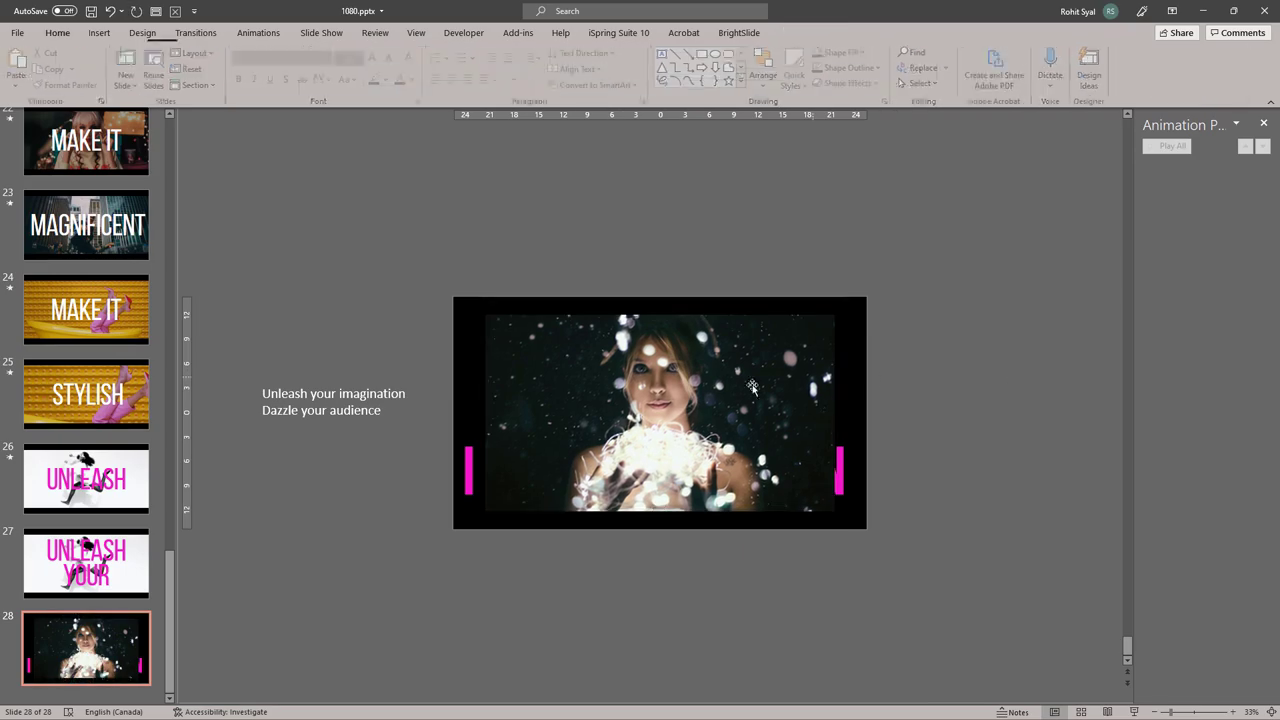
- Enlarge the glowing-lights photo to fill slide 28 and send it behind the words and black bars
{"action": "left_click", "coordinate": [795, 352]}
{"action": "left_click_drag", "start_coordinate": [835, 511], "coordinate": [866, 529]}
{"action": "right_click", "coordinate": [476, 317]}
{"action": "left_click", "coordinate": [535, 466]}
{"action": "left_click", "coordinate": [398, 490]}
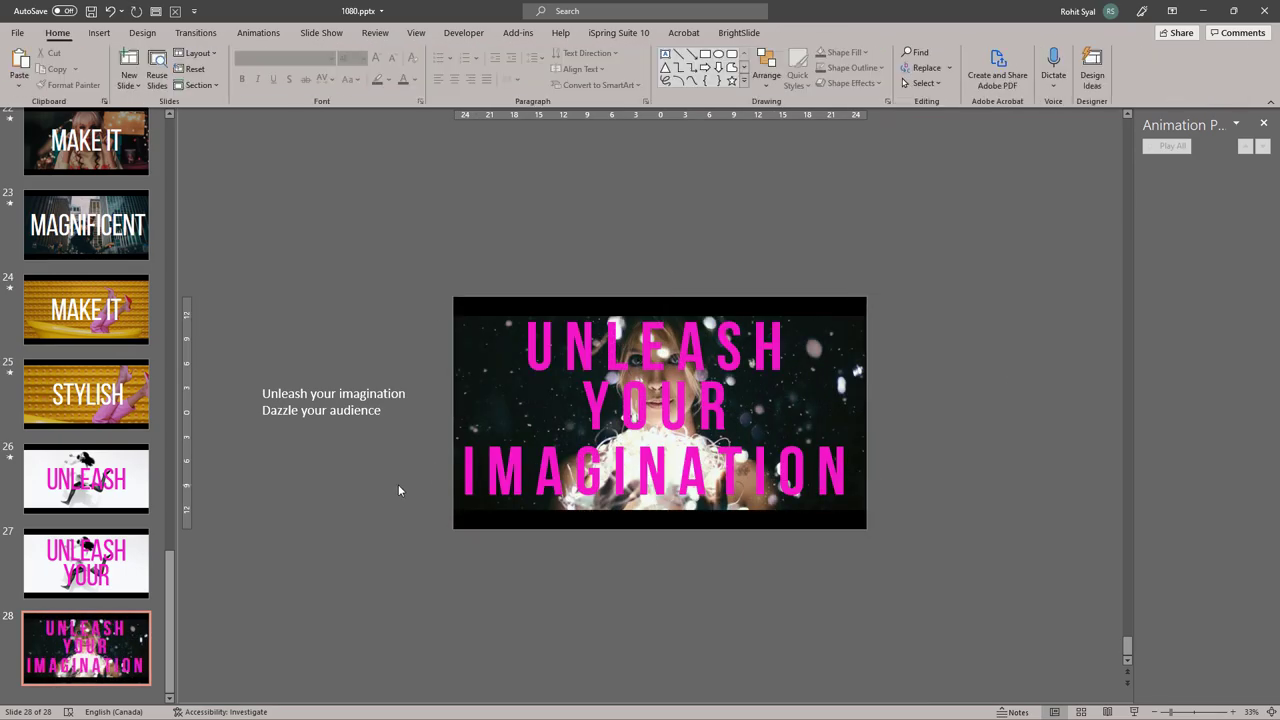
- Apply the Morph transition with a duration of 00.25 to slides 26 to 28
{"action": "left_click", "coordinate": [130, 487]}
{"action": "left_click", "coordinate": [64, 562]}
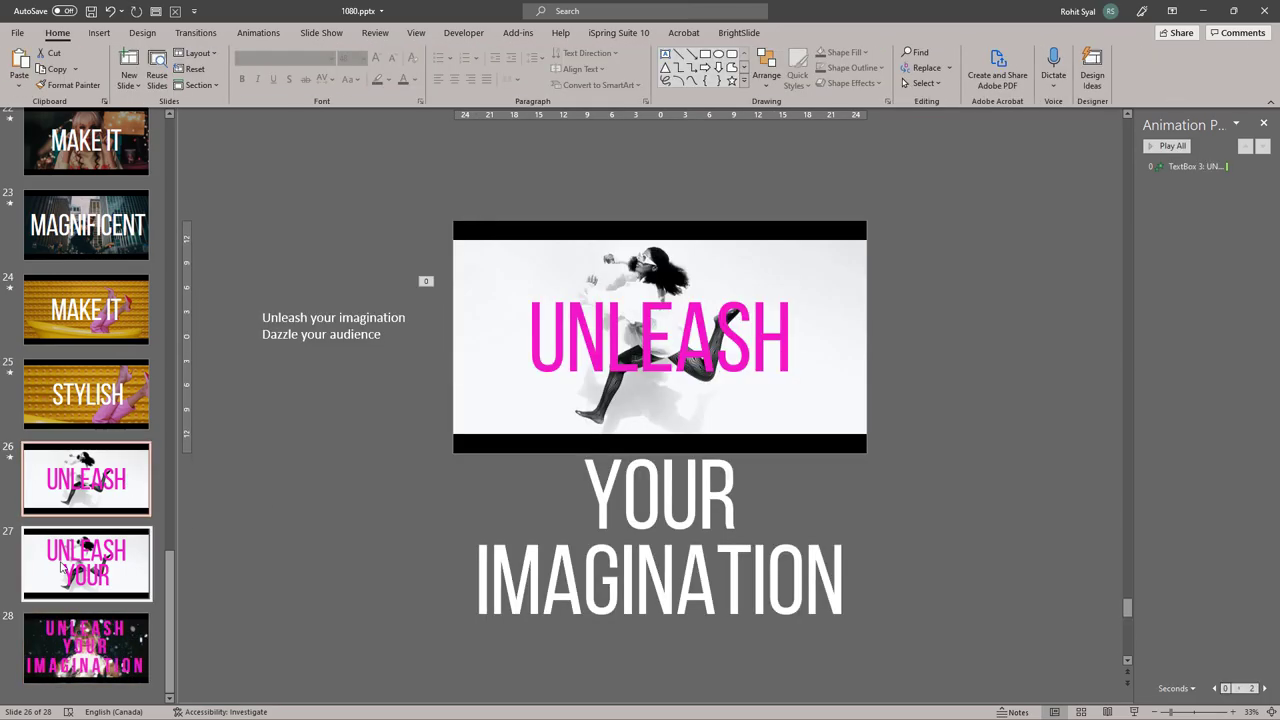
{"action": "left_click", "coordinate": [70, 632]}
{"action": "left_click", "coordinate": [196, 32]}
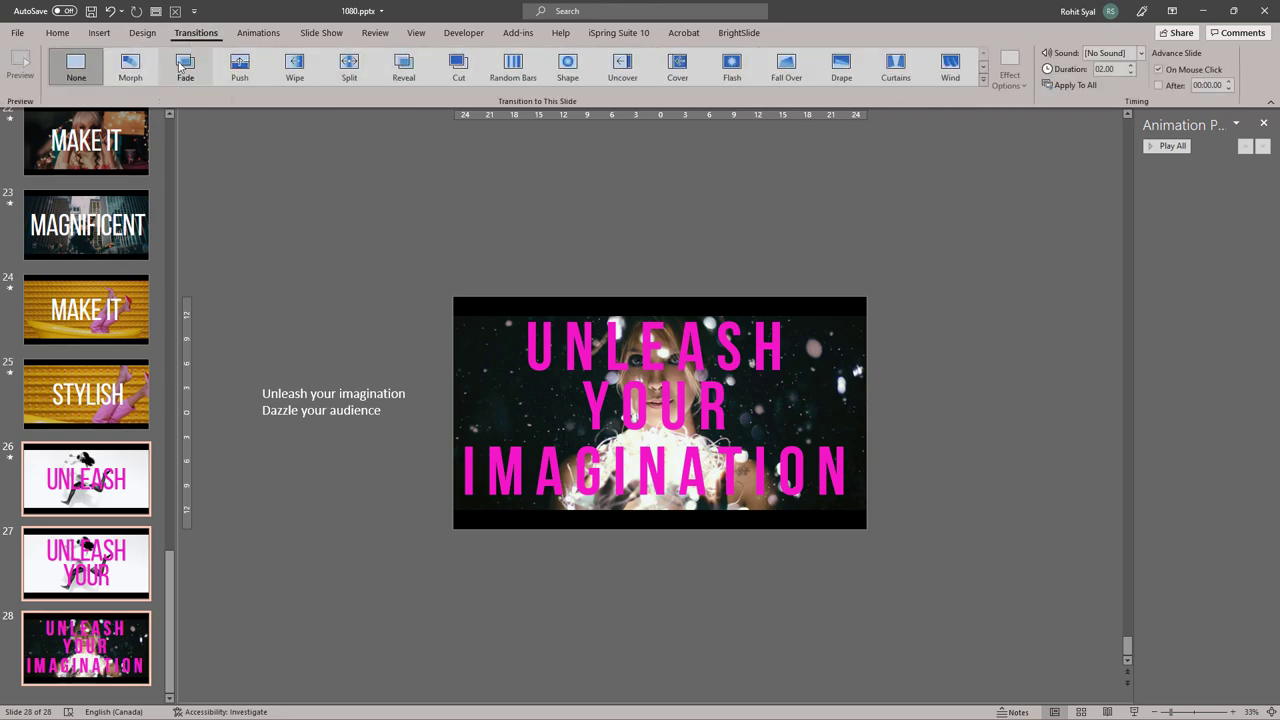
{"action": "left_click", "coordinate": [130, 64]}
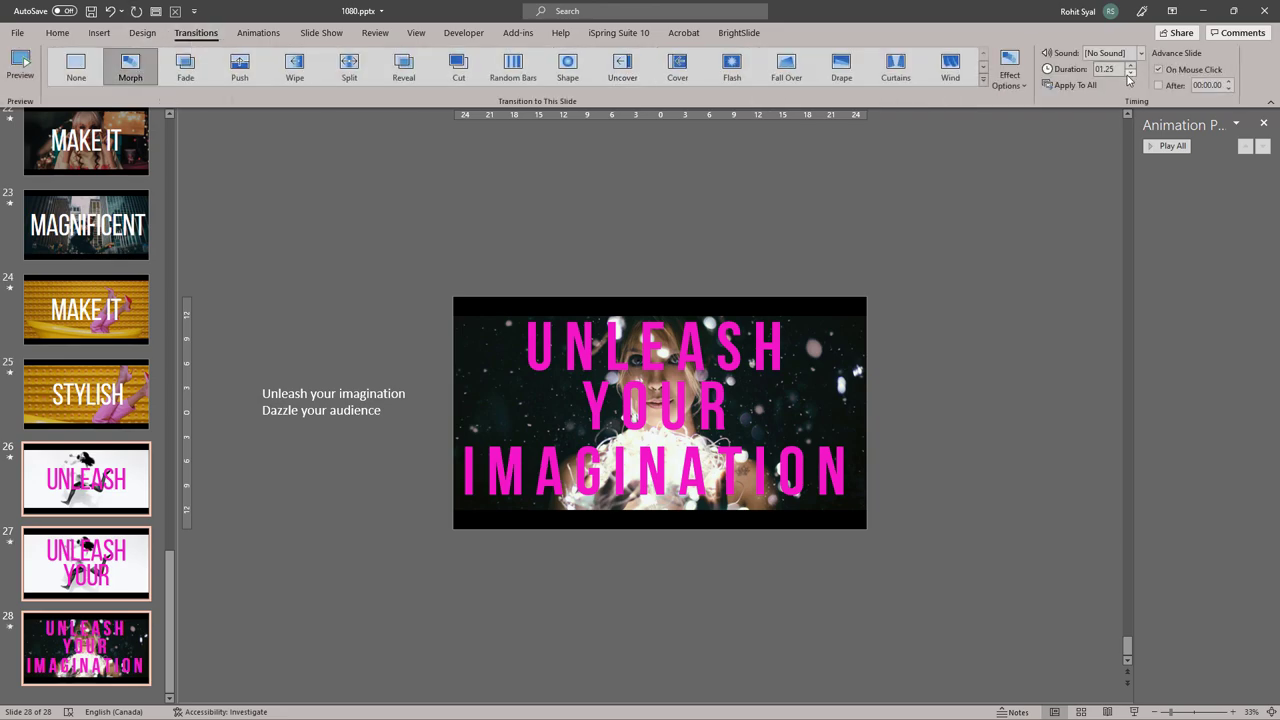
{"action": "left_click", "coordinate": [992, 232]}
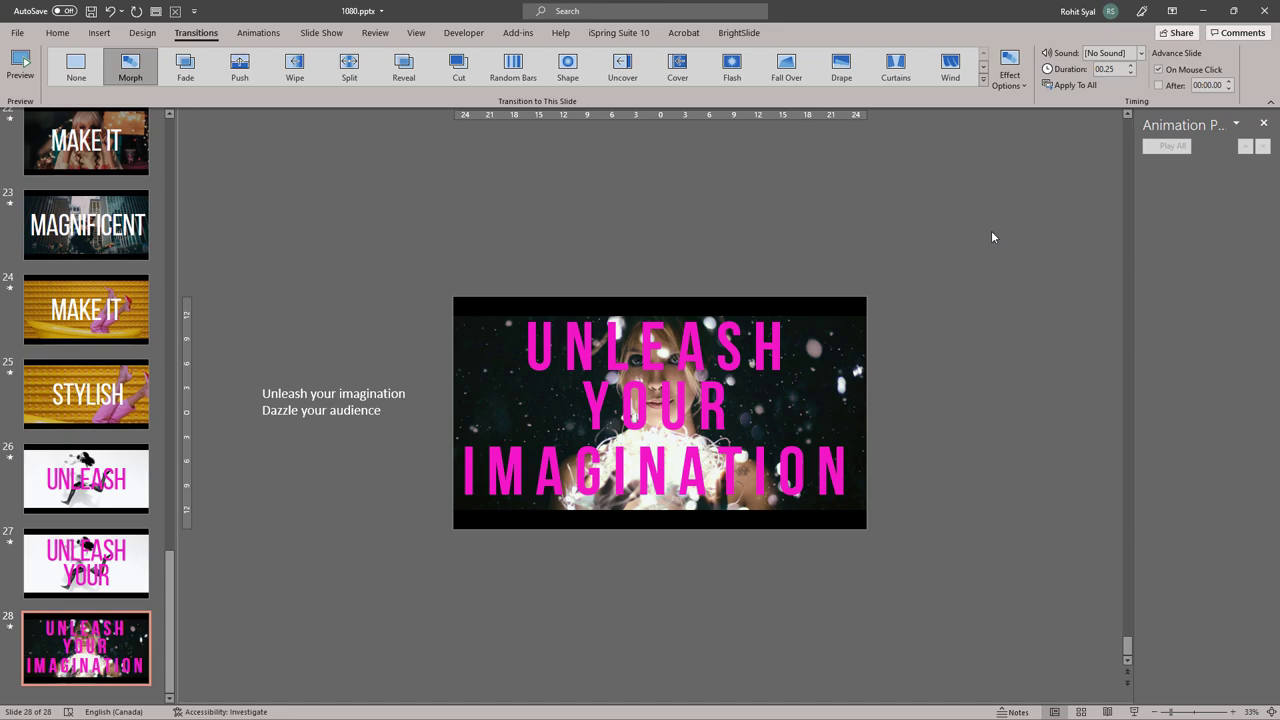
- Play the slide show from slide 25 to check the new transitions, and exit it
{"action": "left_click", "coordinate": [125, 405]}
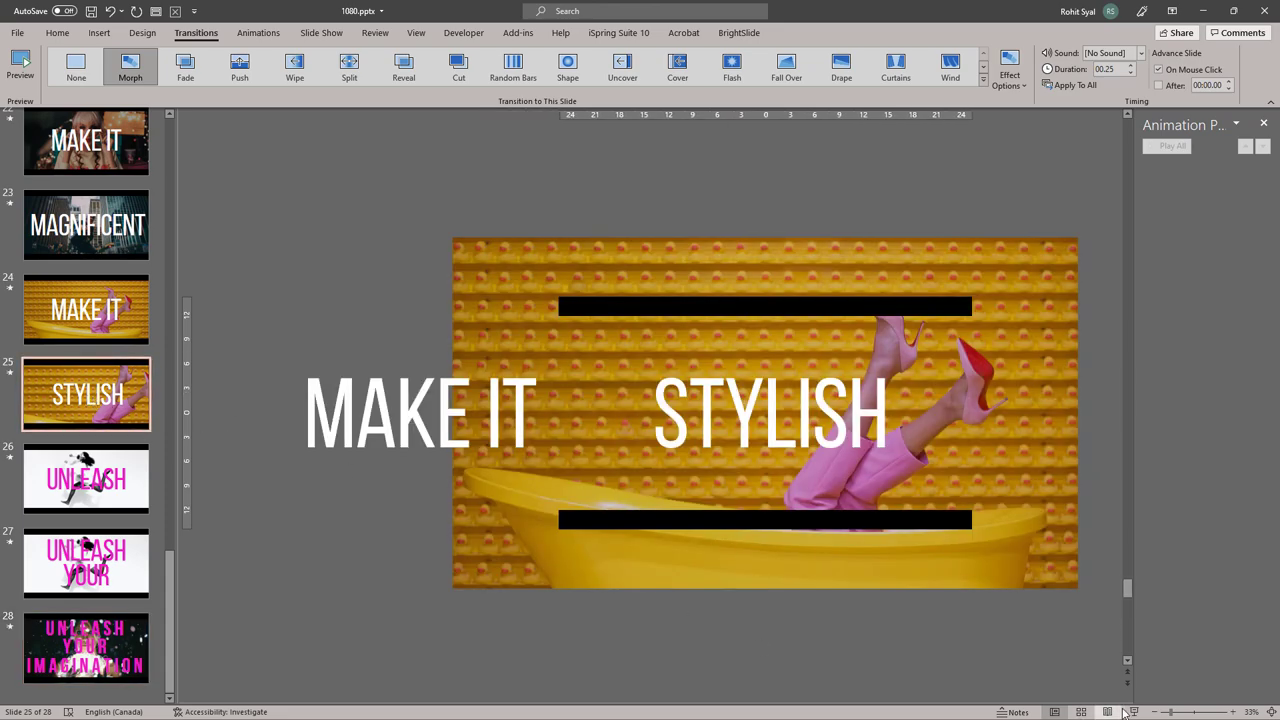
{"action": "left_click", "coordinate": [1132, 711]}
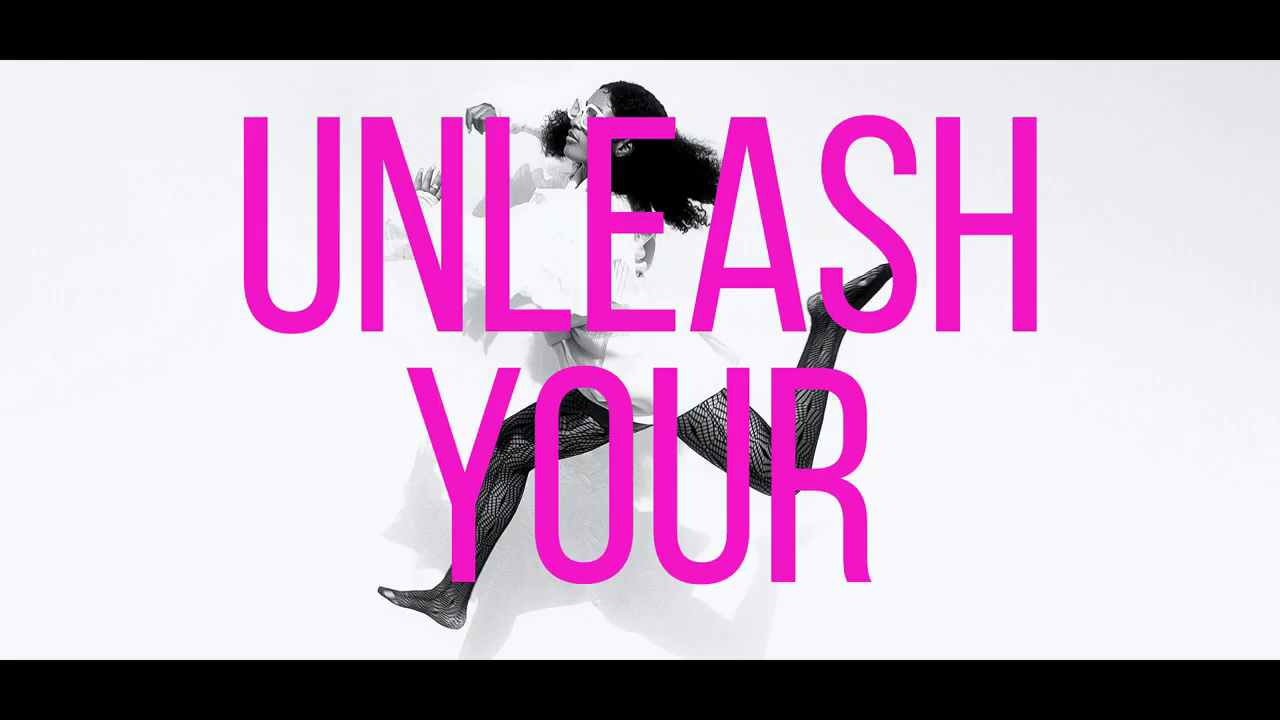
{"action": "key", "text": "Escape"}
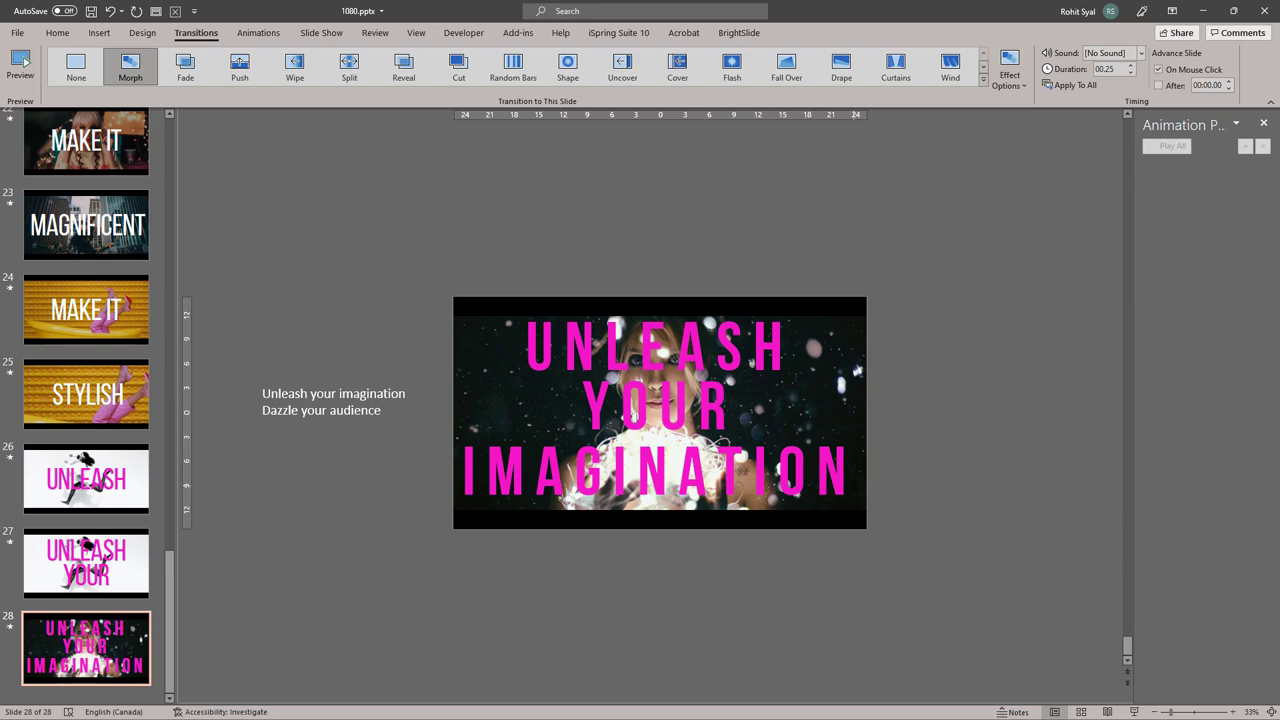
- Copy slides 26 to 28 and paste them after slide 28
{"action": "left_click", "coordinate": [73, 510]}
{"action": "left_click", "coordinate": [85, 570], "text": "shift"}
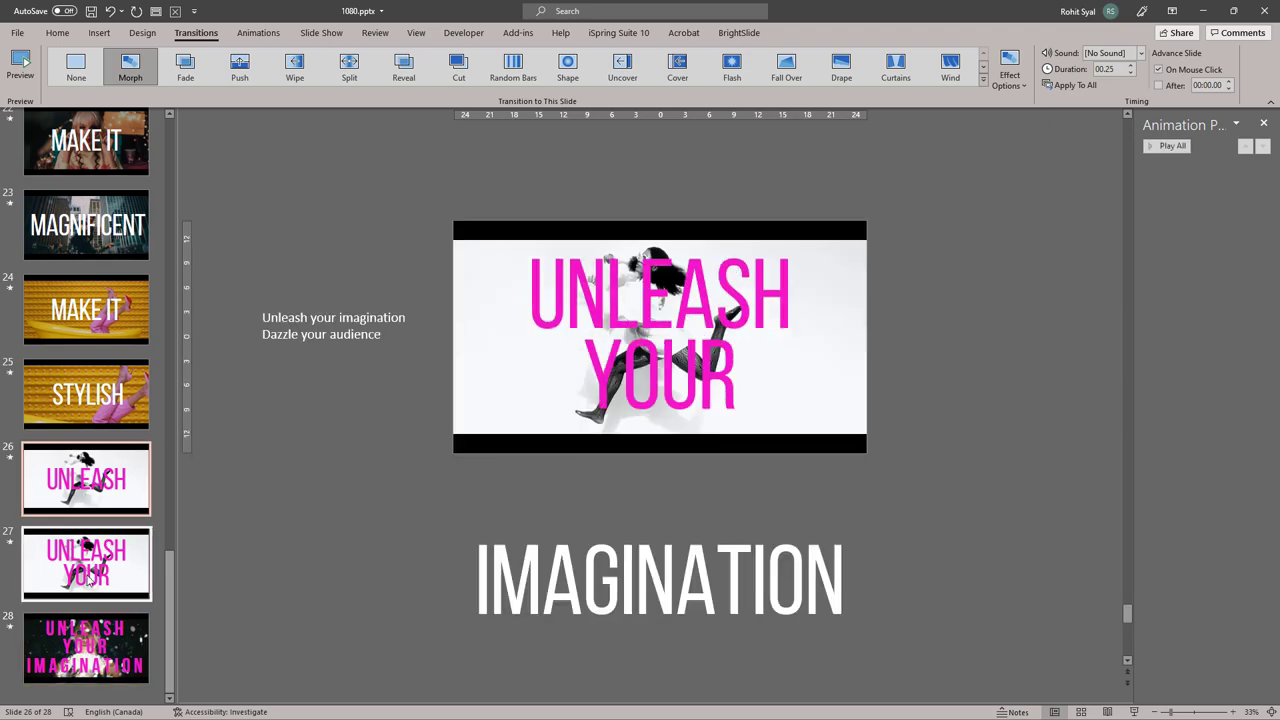
{"action": "left_click", "coordinate": [91, 640], "text": "shift"}
{"action": "key", "text": "ctrl+c"}
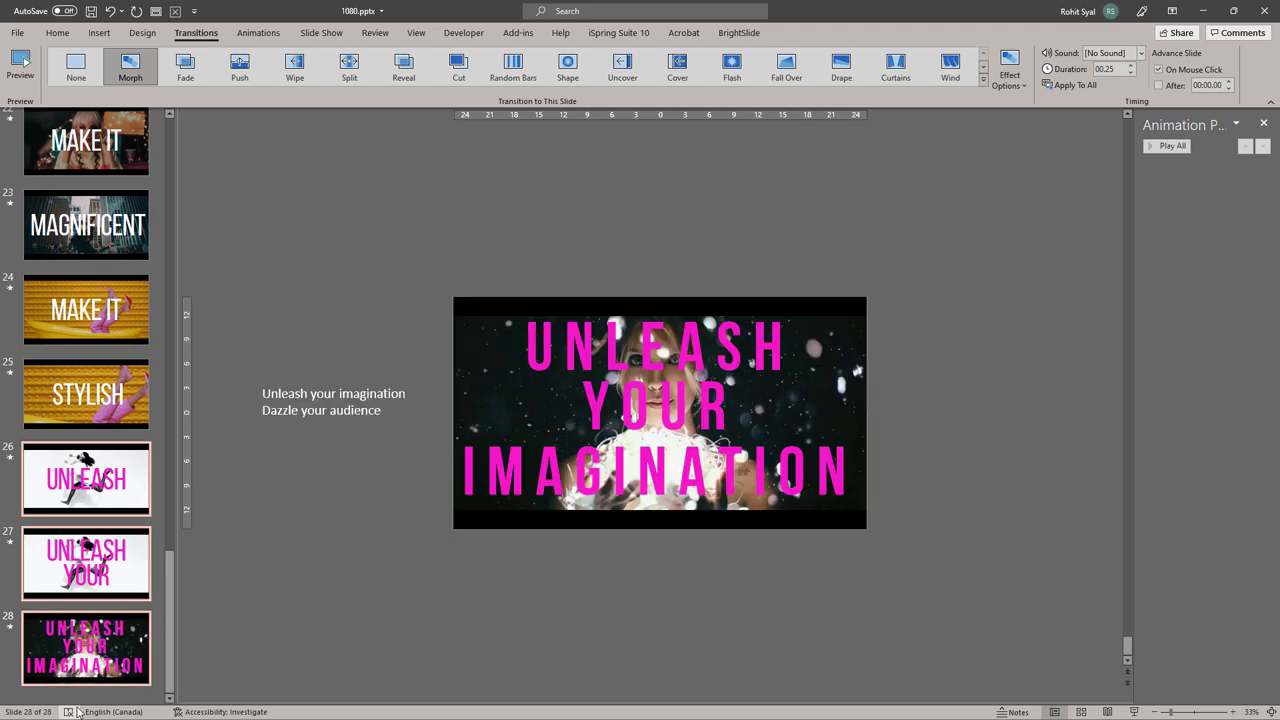
{"action": "left_click", "coordinate": [87, 690]}
{"action": "key", "text": "ctrl+v"}
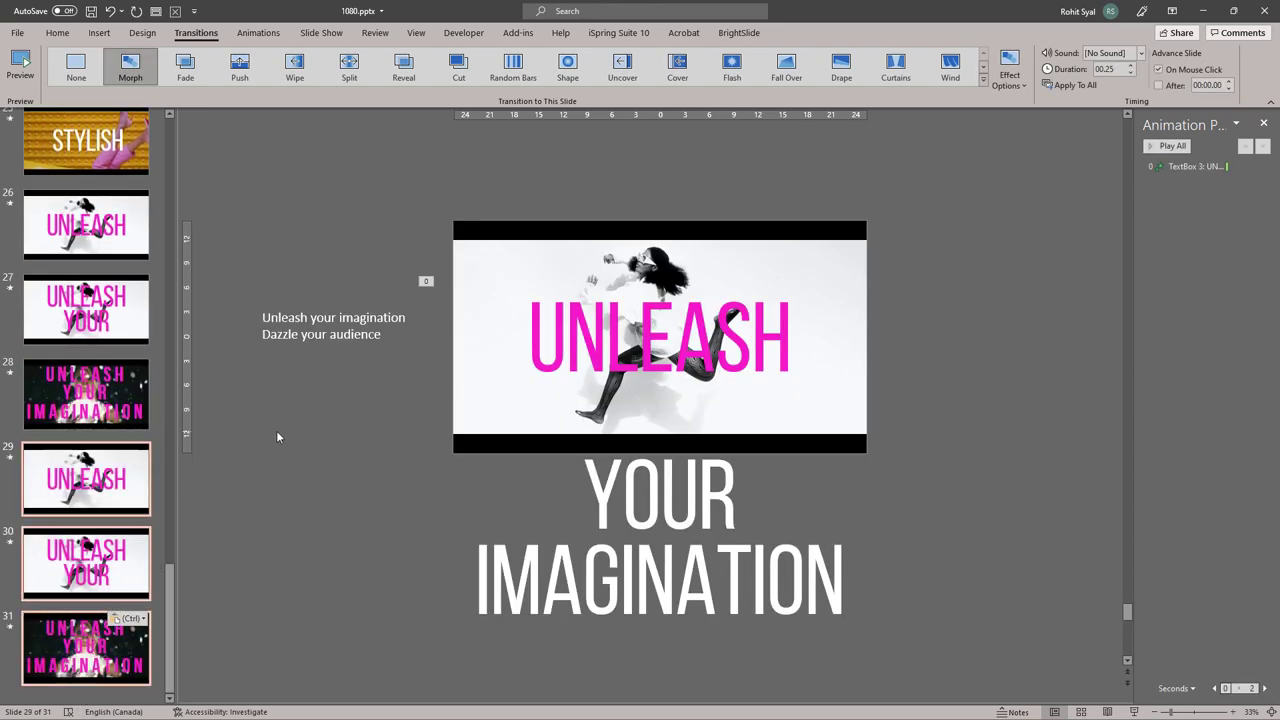
- Replace UNLEASH on slide 29 with the word Dazzle copied from the off-slide note, keeping the large magenta formatting
{"action": "left_click", "coordinate": [107, 476]}
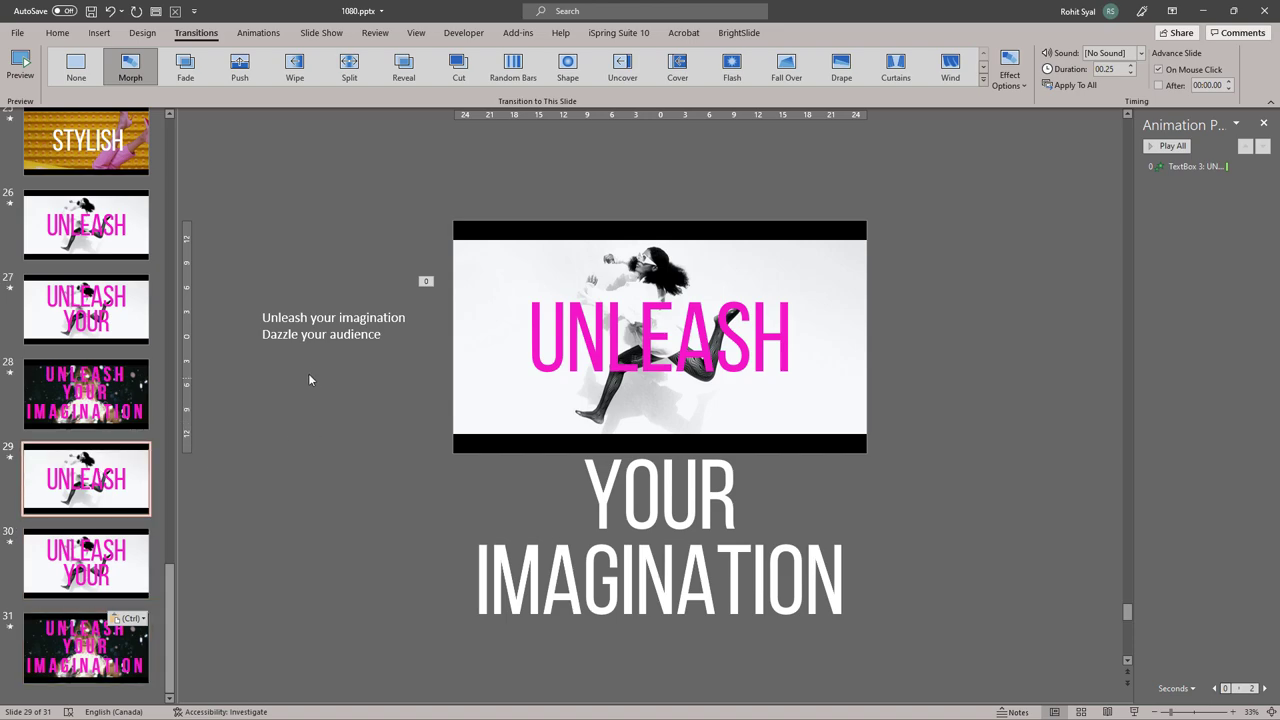
{"action": "double_click", "coordinate": [279, 336]}
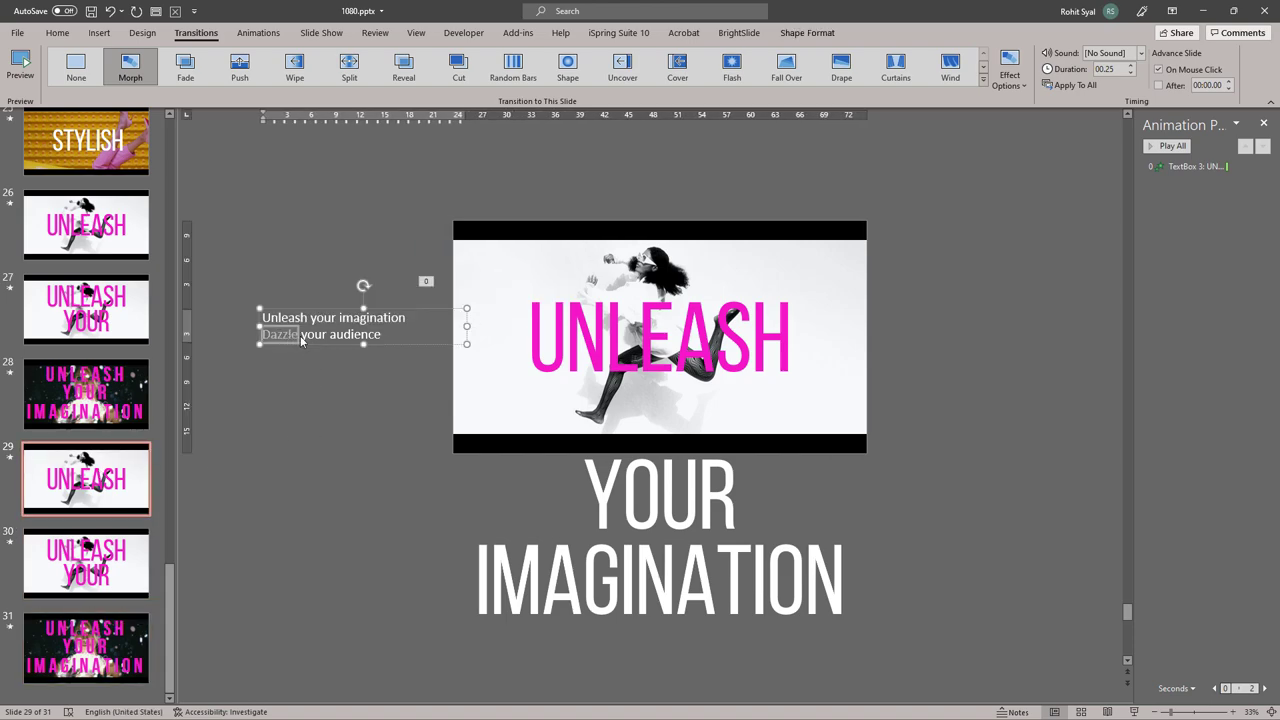
{"action": "double_click", "coordinate": [594, 332]}
{"action": "key", "text": "ctrl+v"}
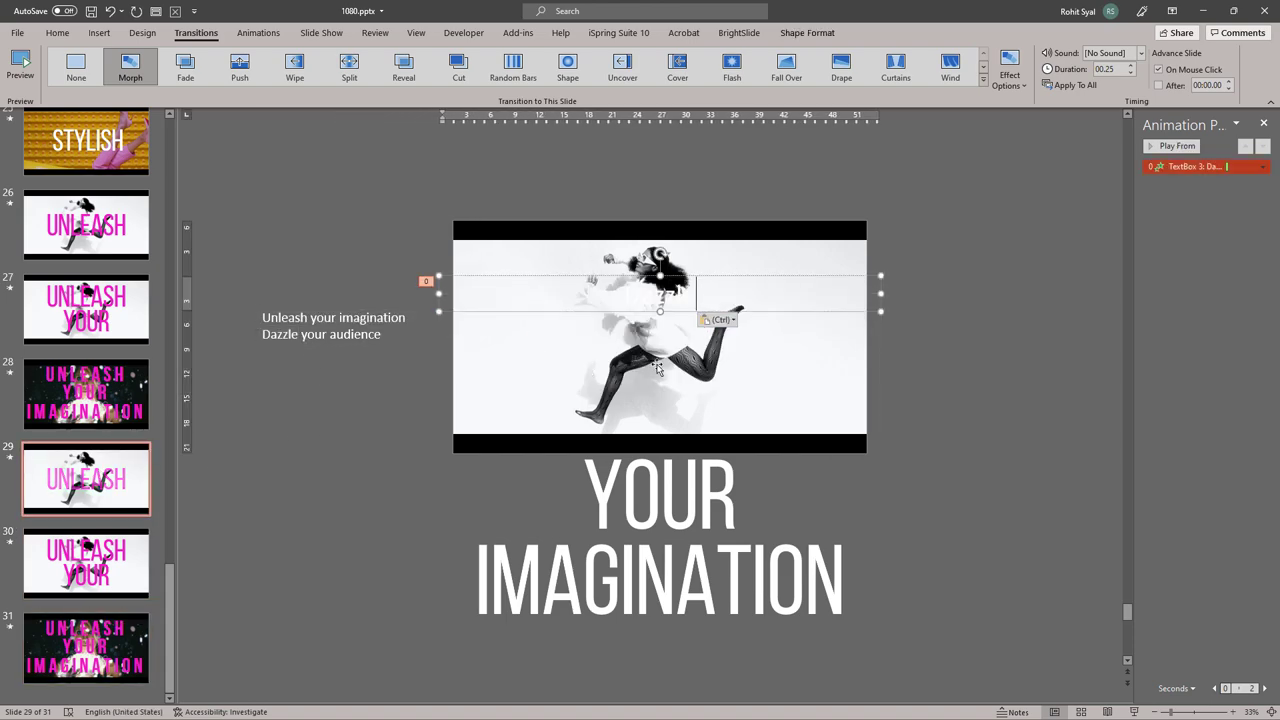
{"action": "left_click", "coordinate": [720, 319]}
{"action": "left_click", "coordinate": [769, 358]}
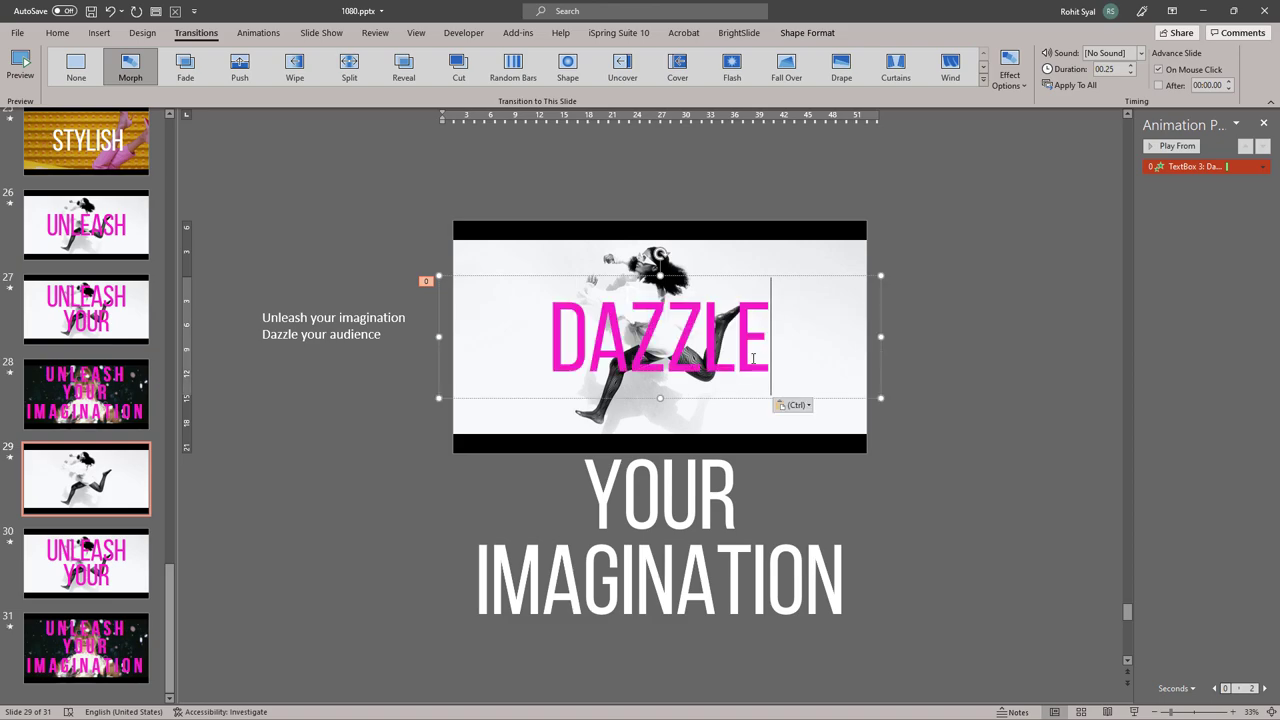
{"action": "left_click", "coordinate": [398, 445]}
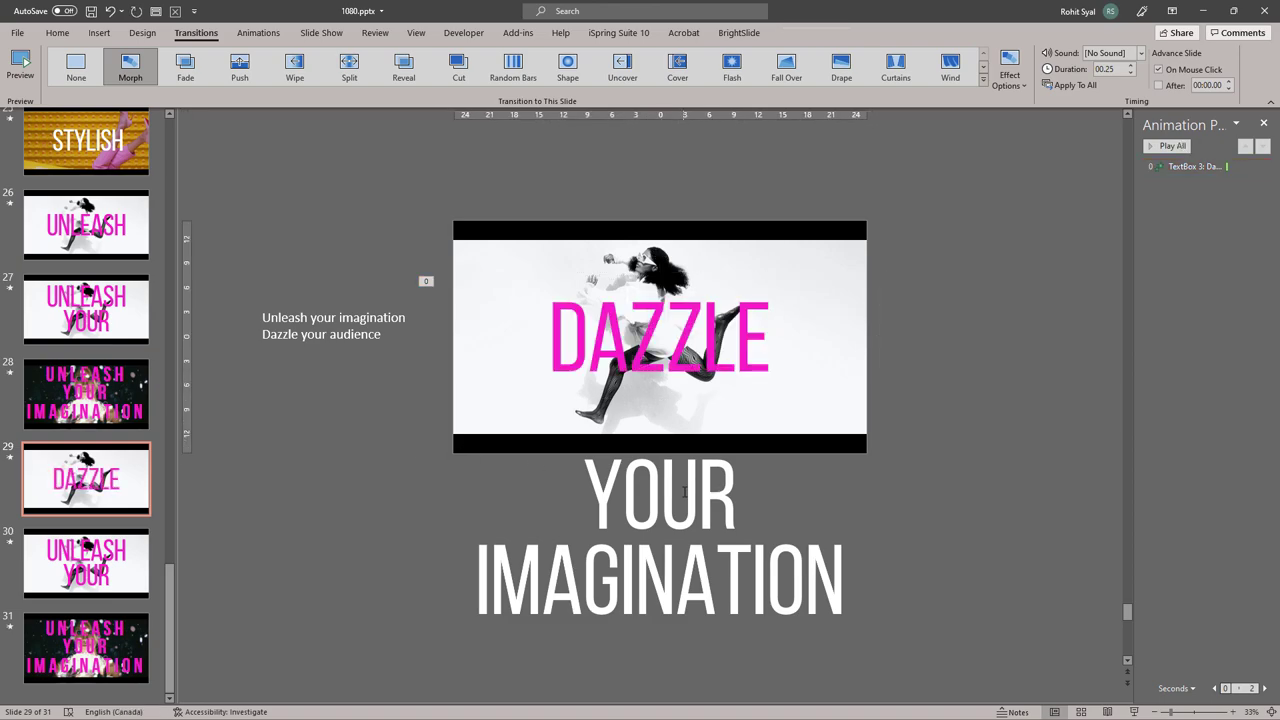
- Replace IMAGINATION below slide 29 with the word Audience from the off-slide note, keeping the large white formatting, and delete that note
{"action": "double_click", "coordinate": [358, 338]}
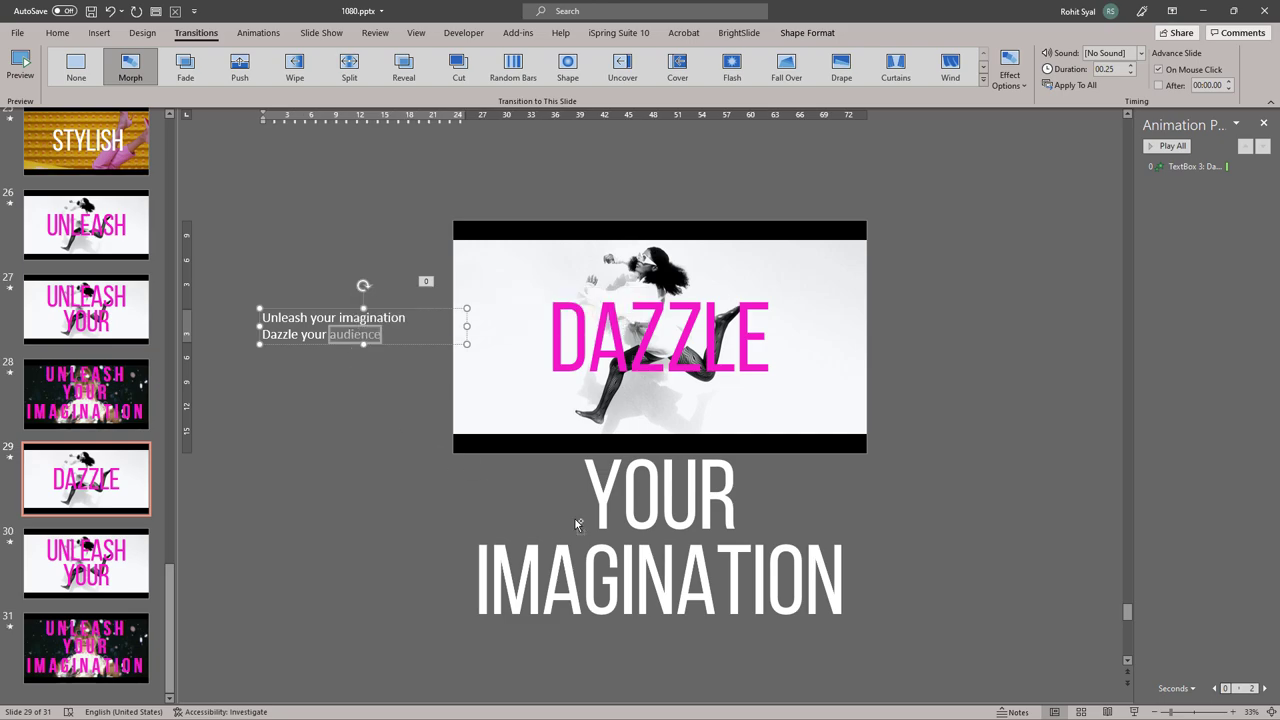
{"action": "left_click", "coordinate": [605, 585]}
{"action": "double_click", "coordinate": [610, 592]}
{"action": "key", "text": "ctrl+v"}
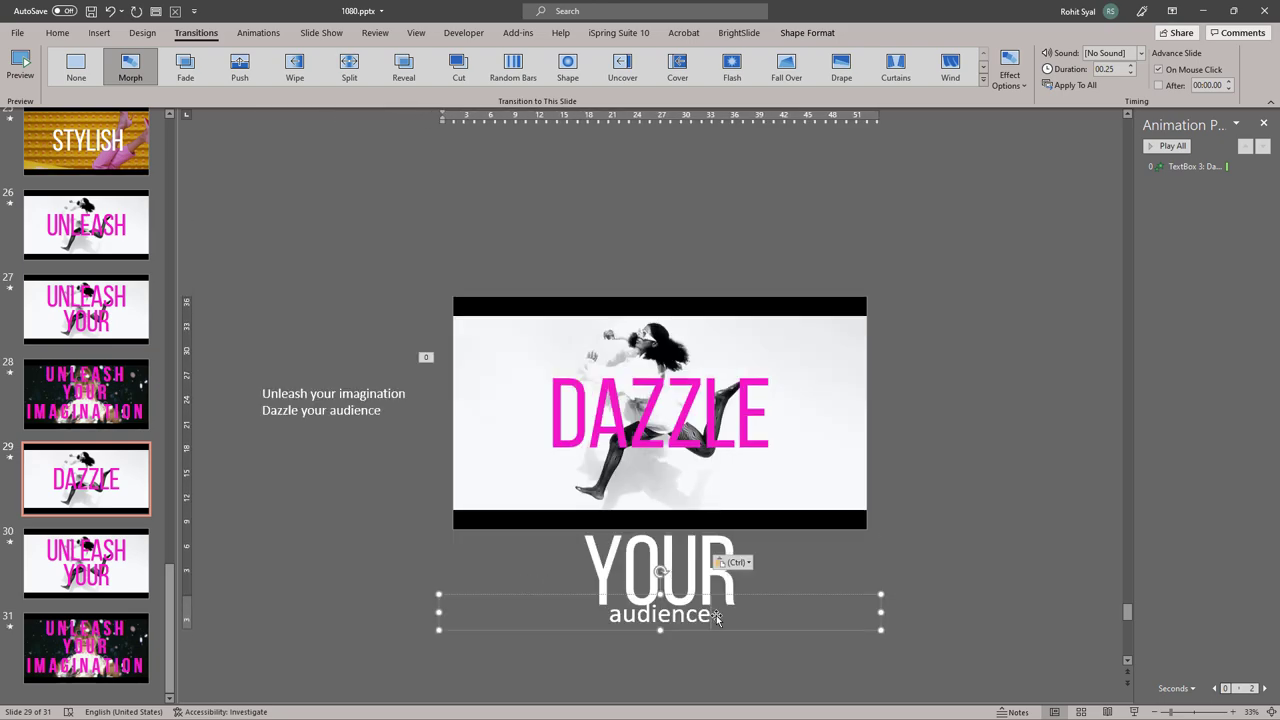
{"action": "left_click", "coordinate": [733, 638]}
{"action": "left_click", "coordinate": [771, 674]}
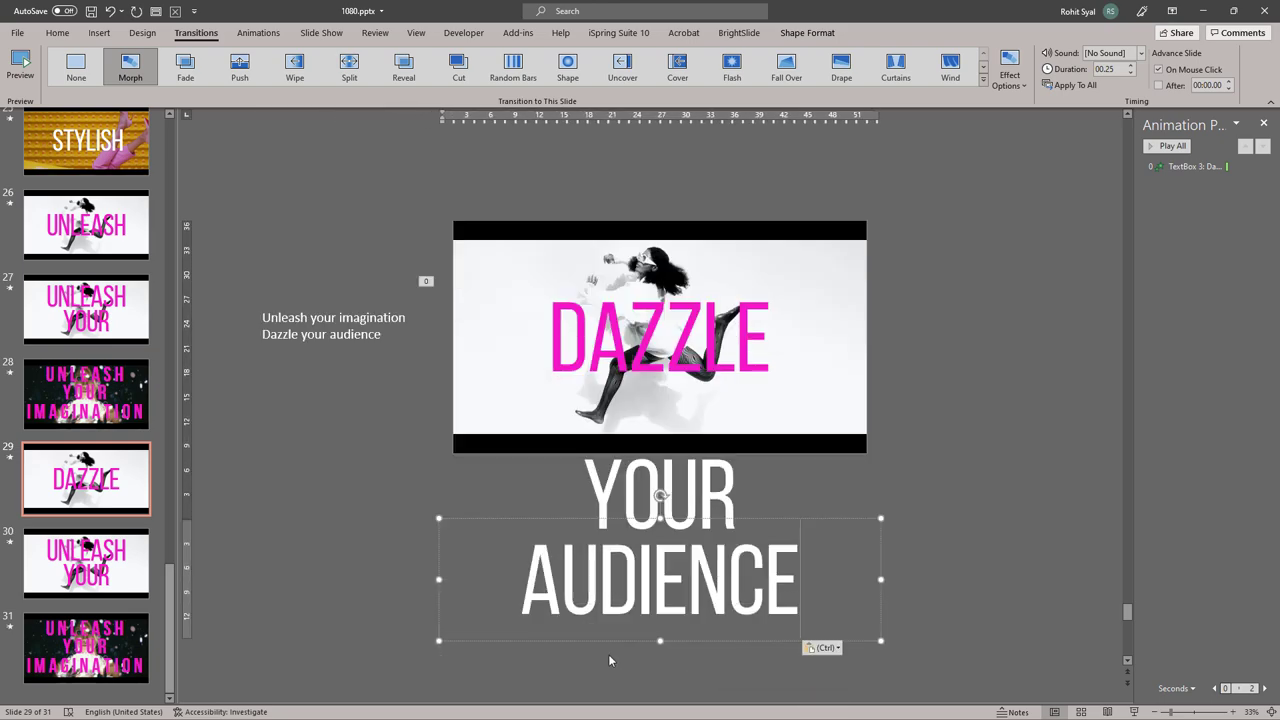
{"action": "double_click", "coordinate": [502, 580]}
{"action": "left_click", "coordinate": [372, 548]}
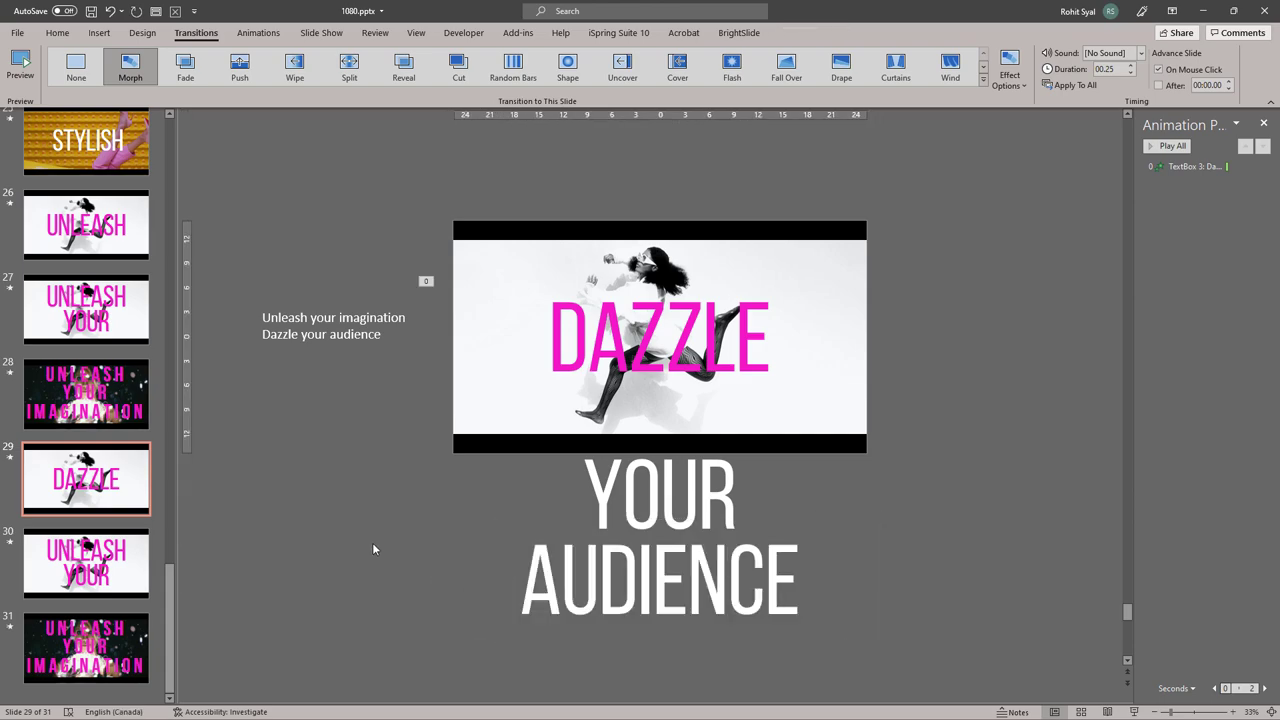
{"action": "left_click", "coordinate": [322, 345]}
{"action": "key", "text": "Delete"}
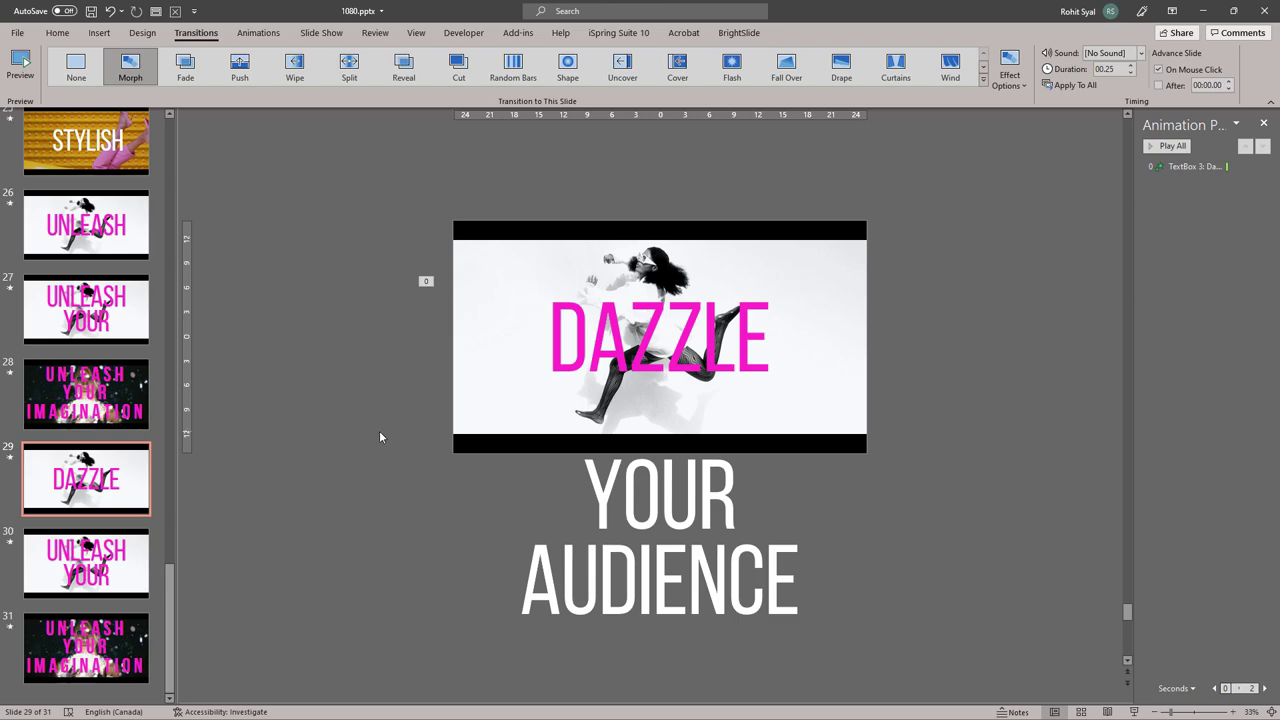
- Replace the off-slide IMAGINATION text on slide 30 with the AUDIENCE text box copied from slide 29
{"action": "left_click", "coordinate": [537, 582]}
{"action": "left_click", "coordinate": [428, 508]}
{"action": "scroll", "coordinate": [428, 508], "scroll_direction": "down", "scroll_amount": 1}
{"action": "left_click", "coordinate": [505, 520]}
{"action": "left_click", "coordinate": [505, 519]}
{"action": "key", "text": "Delete"}
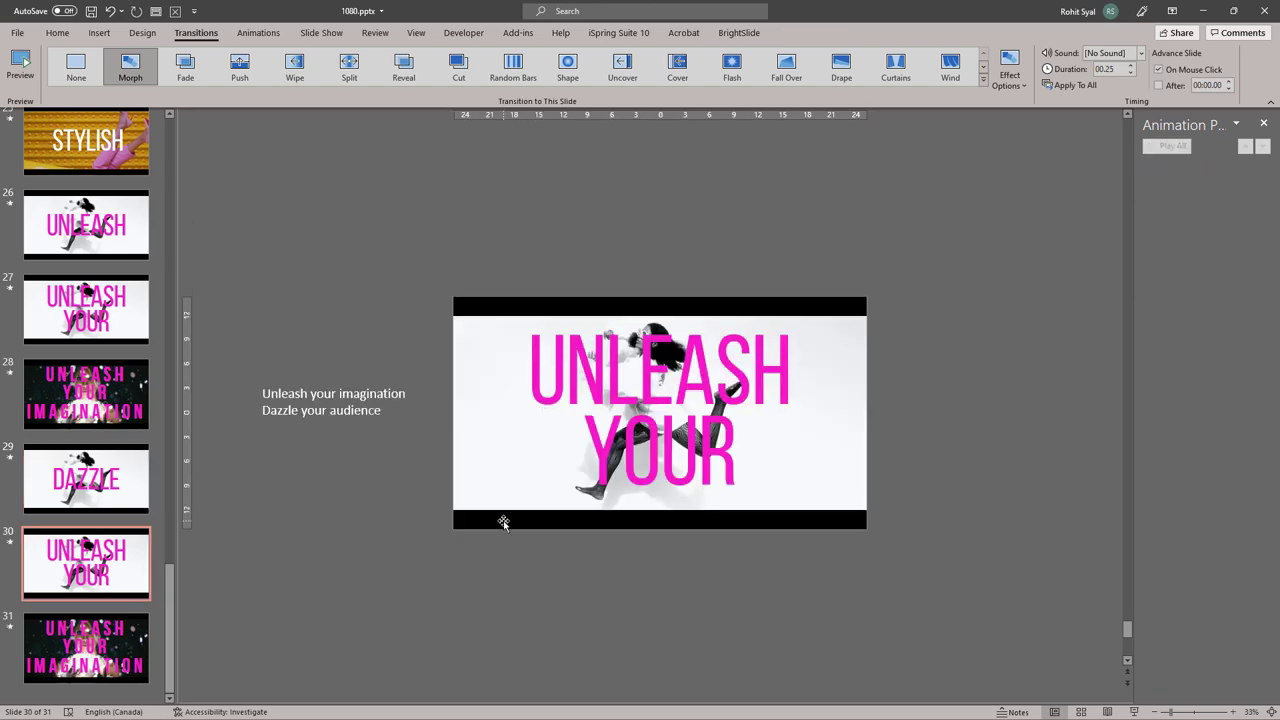
{"action": "key", "text": "ctrl+v"}
- Replace IMAGINATION on slide 31 with the word Audience, keeping the large spaced magenta formatting
{"action": "scroll", "coordinate": [437, 535], "scroll_direction": "down", "scroll_amount": 1}
{"action": "triple_click", "coordinate": [700, 475]}
{"action": "key", "text": "ctrl+v"}
{"action": "left_click", "coordinate": [786, 525]}
{"action": "left_click", "coordinate": [834, 557]}
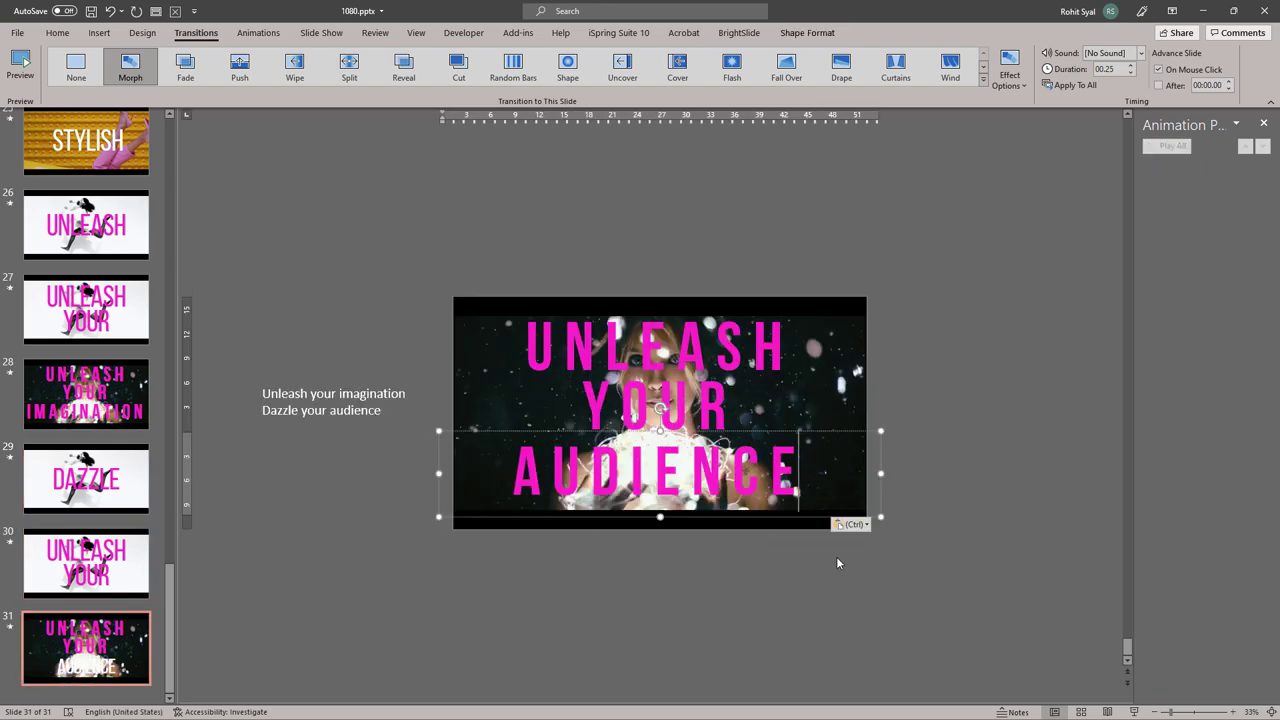
- Delete the off-slide notes on slides 31 and 30, and move AUDIENCE up to just below slide 30
{"action": "left_click", "coordinate": [326, 421]}
{"action": "key", "text": "Delete"}
{"action": "scroll", "coordinate": [355, 371], "scroll_direction": "up", "scroll_amount": 1}
{"action": "left_click", "coordinate": [350, 345]}
{"action": "key", "text": "Delete"}
{"action": "left_click", "coordinate": [584, 641]}
{"action": "left_click_drag", "start_coordinate": [584, 641], "coordinate": [585, 557]}
{"action": "left_click", "coordinate": [344, 569]}
- Copy the word DAZZLE from slide 29 and replace UNLEASH on slide 30 with it
{"action": "left_click", "coordinate": [121, 489]}
{"action": "left_click_drag", "start_coordinate": [770, 338], "coordinate": [414, 407]}
{"action": "scroll", "coordinate": [414, 401], "scroll_direction": "down", "scroll_amount": 1}
{"action": "triple_click", "coordinate": [637, 352]}
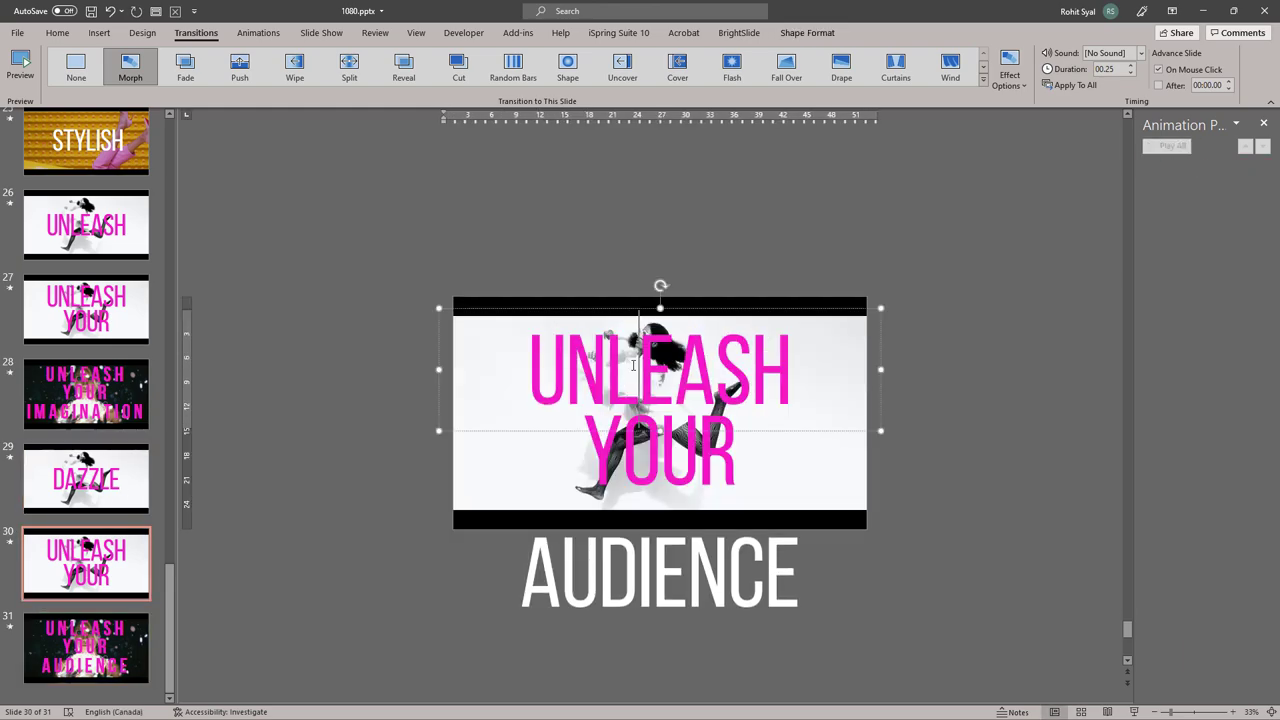
{"action": "key", "text": "ctrl+v"}
{"action": "left_click", "coordinate": [372, 386]}
- Replace UNLEASH on slide 31 with the word Dazzle, keeping the spaced magenta formatting
{"action": "scroll", "coordinate": [372, 386], "scroll_direction": "down", "scroll_amount": 1}
{"action": "triple_click", "coordinate": [632, 347]}
{"action": "key", "text": "ctrl+v"}
{"action": "left_click", "coordinate": [760, 399]}
{"action": "left_click", "coordinate": [808, 438]}
{"action": "left_click", "coordinate": [959, 495]}
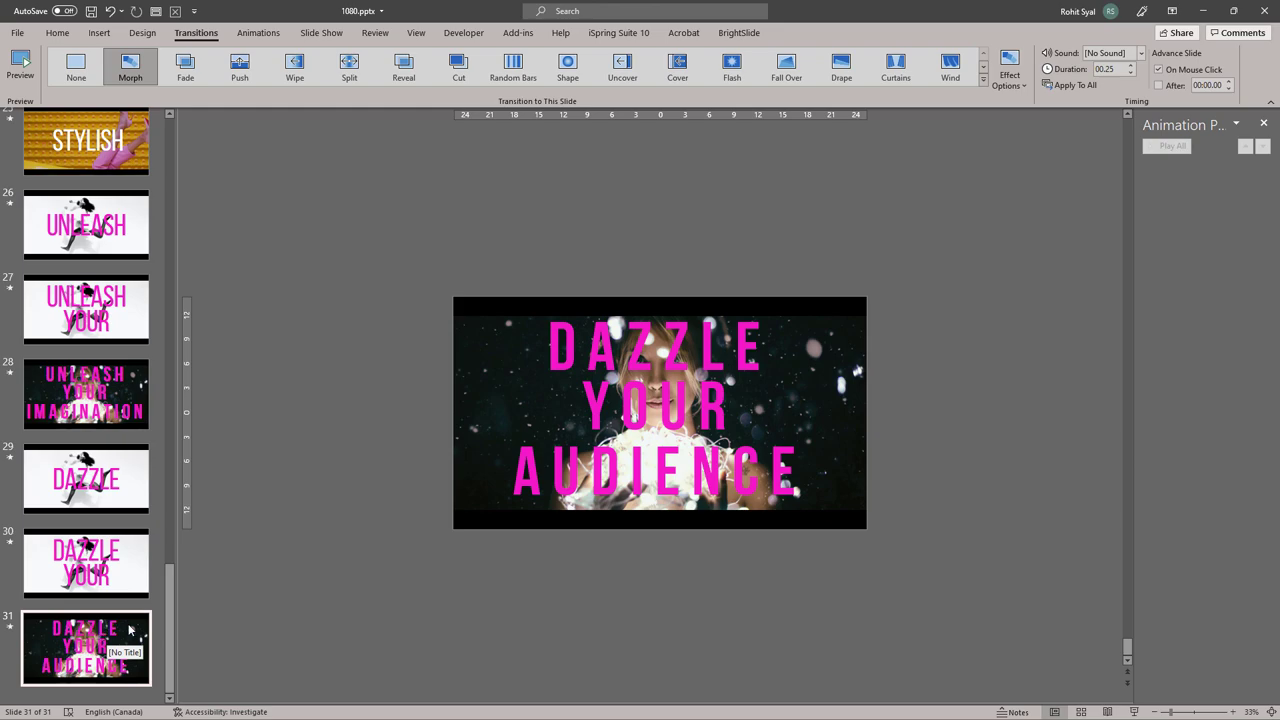
- Delete the background pictures from slides 29, 30 and 31, leaving the text on black
{"action": "left_click", "coordinate": [69, 514]}
{"action": "left_click", "coordinate": [471, 423]}
{"action": "key", "text": "Delete"}
{"action": "scroll", "coordinate": [436, 422], "scroll_direction": "down", "scroll_amount": 1}
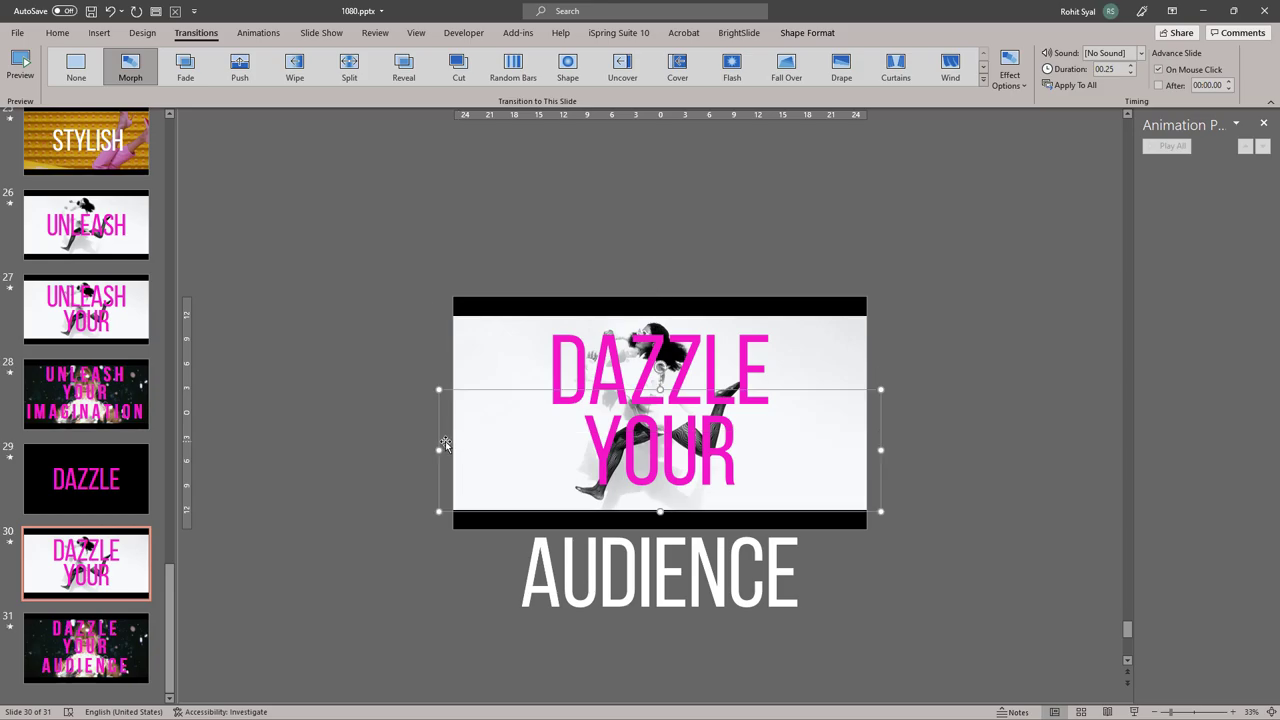
{"action": "left_click", "coordinate": [469, 451]}
{"action": "key", "text": "Delete"}
{"action": "key", "text": "Page_Down"}
{"action": "left_click", "coordinate": [459, 412]}
{"action": "key", "text": "Delete"}
- Paste the photo of the woman making peace signs onto slide 29, crop it to widescreen and enlarge it to 28.58 by 50.8 cm
{"action": "left_click", "coordinate": [108, 488]}
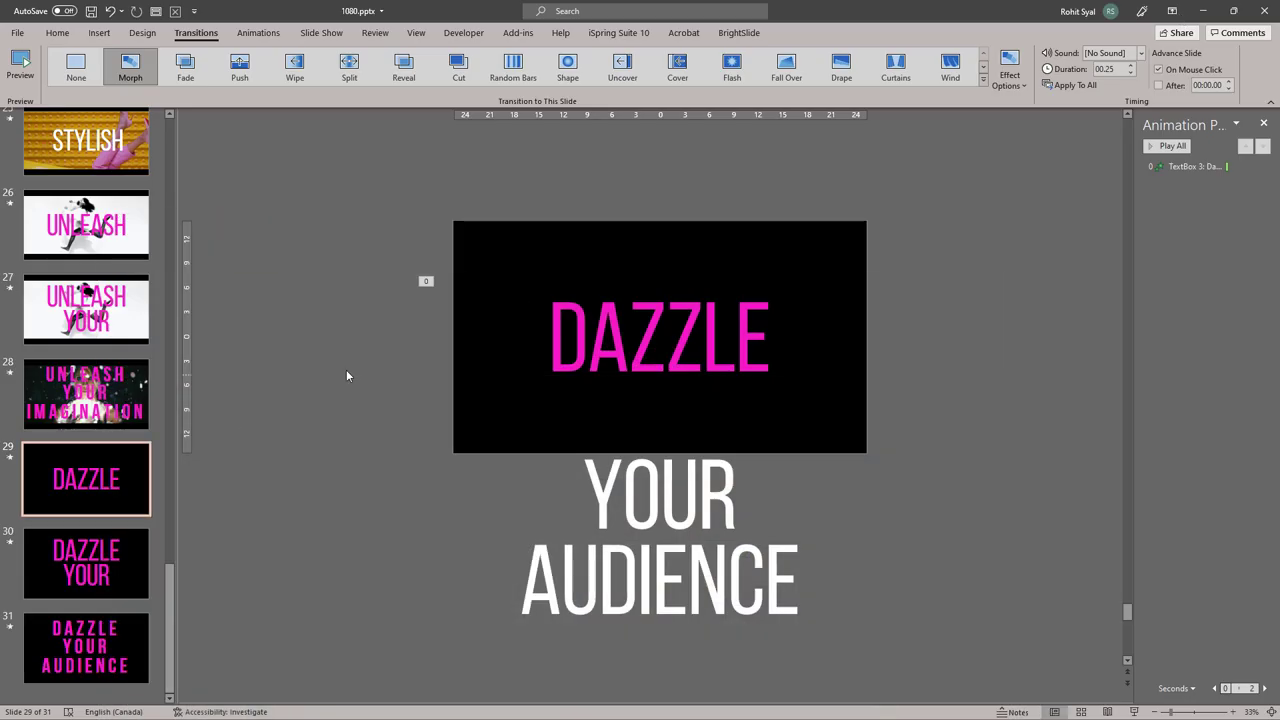
{"action": "key", "text": "ctrl+v"}
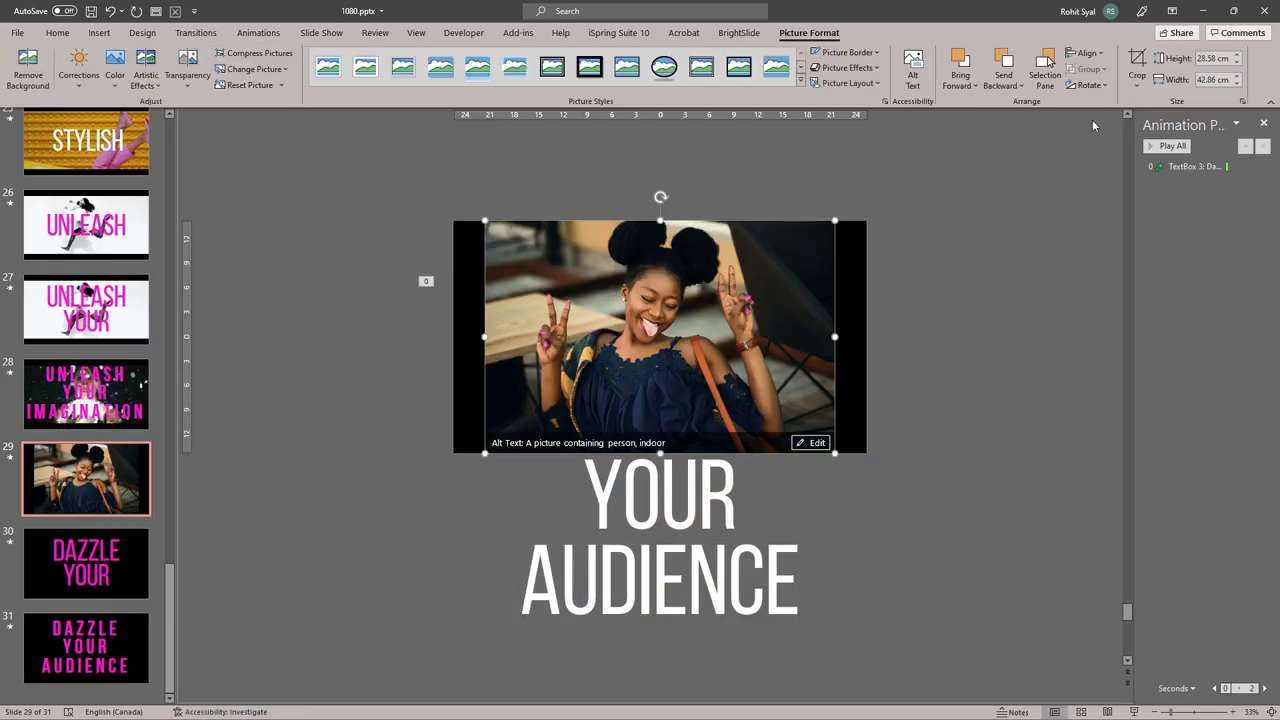
{"action": "left_click", "coordinate": [1136, 83]}
{"action": "mouse_move", "coordinate": [1166, 142]}
{"action": "left_click", "coordinate": [1256, 369]}
{"action": "key", "text": "Escape"}
{"action": "left_click_drag", "start_coordinate": [486, 240], "coordinate": [453, 220]}
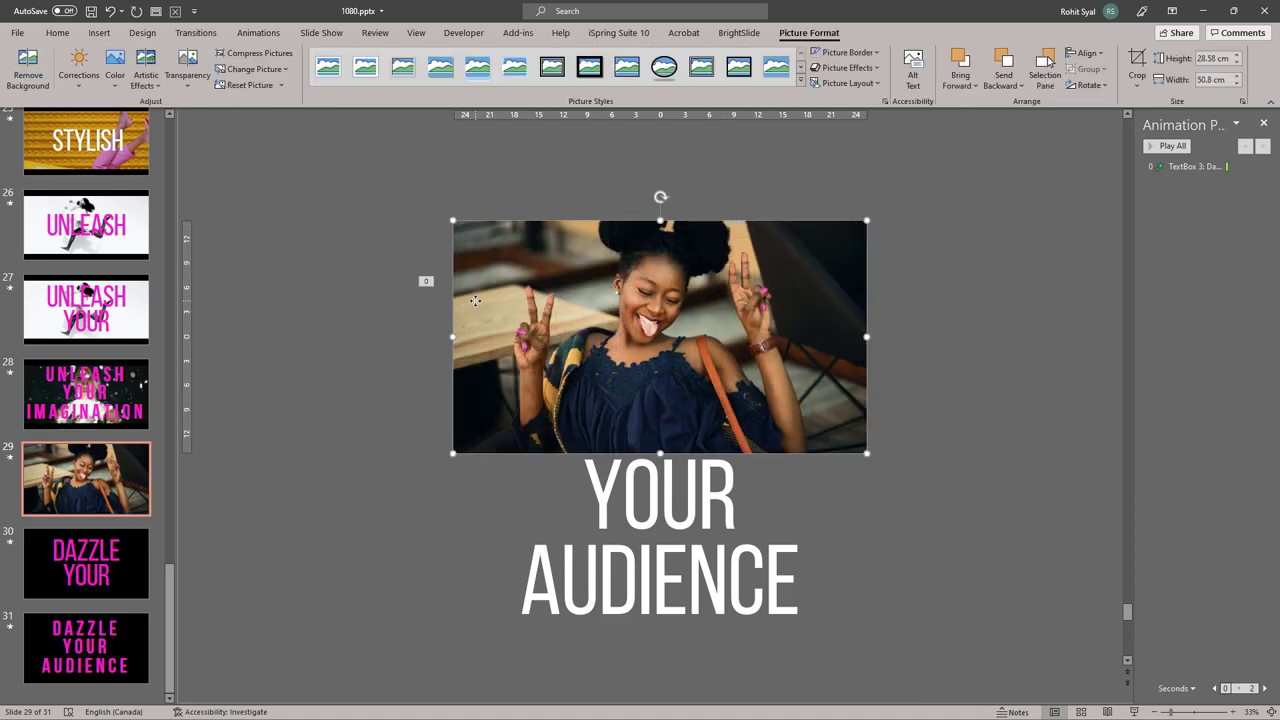
- Send the photo on slide 29 behind the text and black bars, and darken it with a Corrections preset
{"action": "key", "text": "ctrl+shift+bracketleft"}
{"action": "left_click", "coordinate": [421, 412]}
{"action": "left_click", "coordinate": [476, 400]}
{"action": "left_click", "coordinate": [78, 68]}
{"action": "left_click", "coordinate": [132, 250]}
{"action": "left_click", "coordinate": [358, 344]}
- Copy the photo from slide 29 to slide 30, enlarge it beyond the slide edges and send it to the back
{"action": "left_click", "coordinate": [460, 334]}
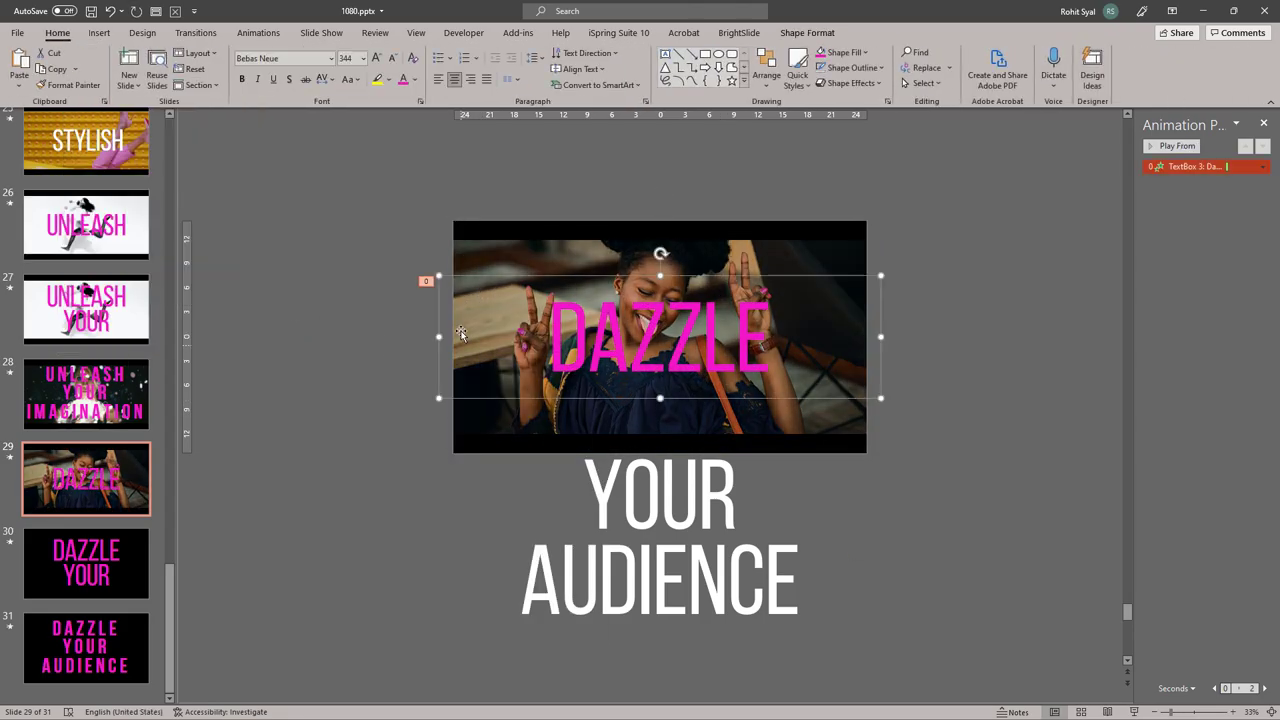
{"action": "left_click", "coordinate": [462, 256]}
{"action": "key", "text": "ctrl+c"}
{"action": "key", "text": "Page_Down"}
{"action": "key", "text": "ctrl+v"}
{"action": "left_click_drag", "start_coordinate": [453, 297], "coordinate": [396, 264]}
{"action": "right_click", "coordinate": [410, 288]}
{"action": "left_click", "coordinate": [459, 438]}
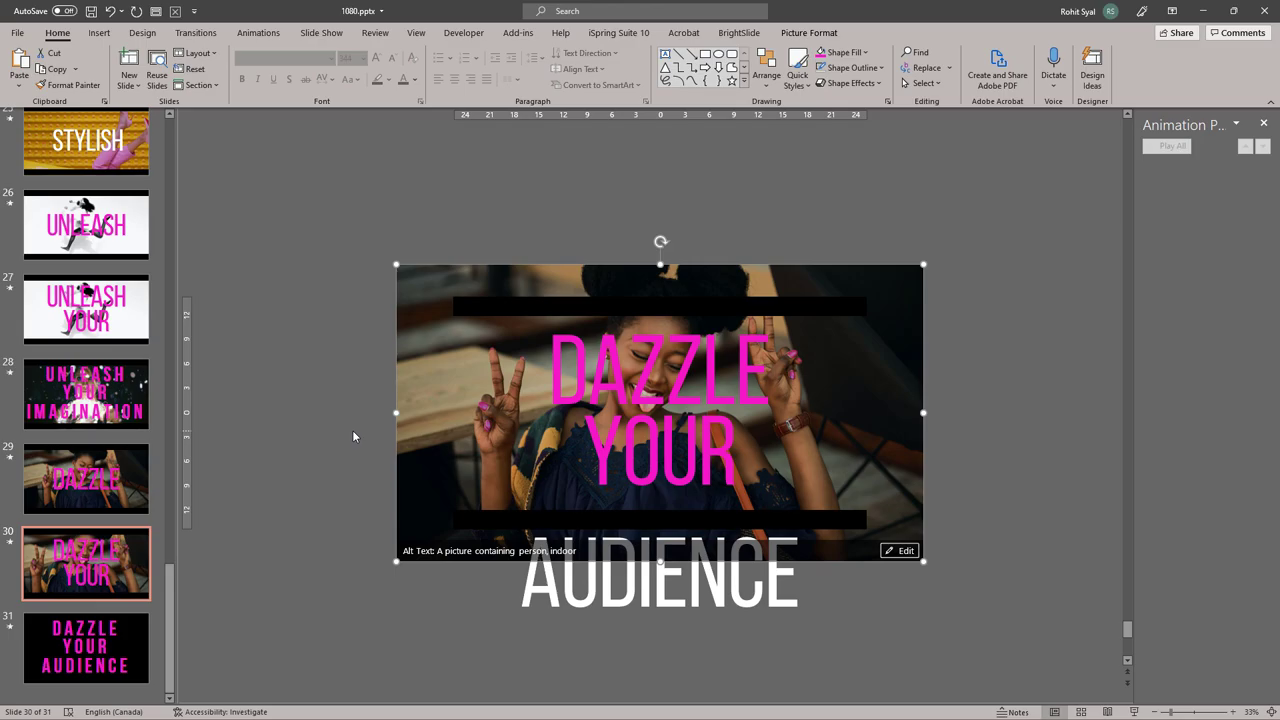
- Darken the enlarged background photo on slide 30 with a Corrections preset
{"action": "double_click", "coordinate": [420, 420]}
{"action": "left_click", "coordinate": [78, 68]}
{"action": "left_click", "coordinate": [132, 250]}
{"action": "left_click", "coordinate": [326, 372]}
- Paste the photo of the person with crossed tattooed arms onto slide 31, widen it to 50.8 cm and crop it to the slide
{"action": "left_click", "coordinate": [128, 630]}
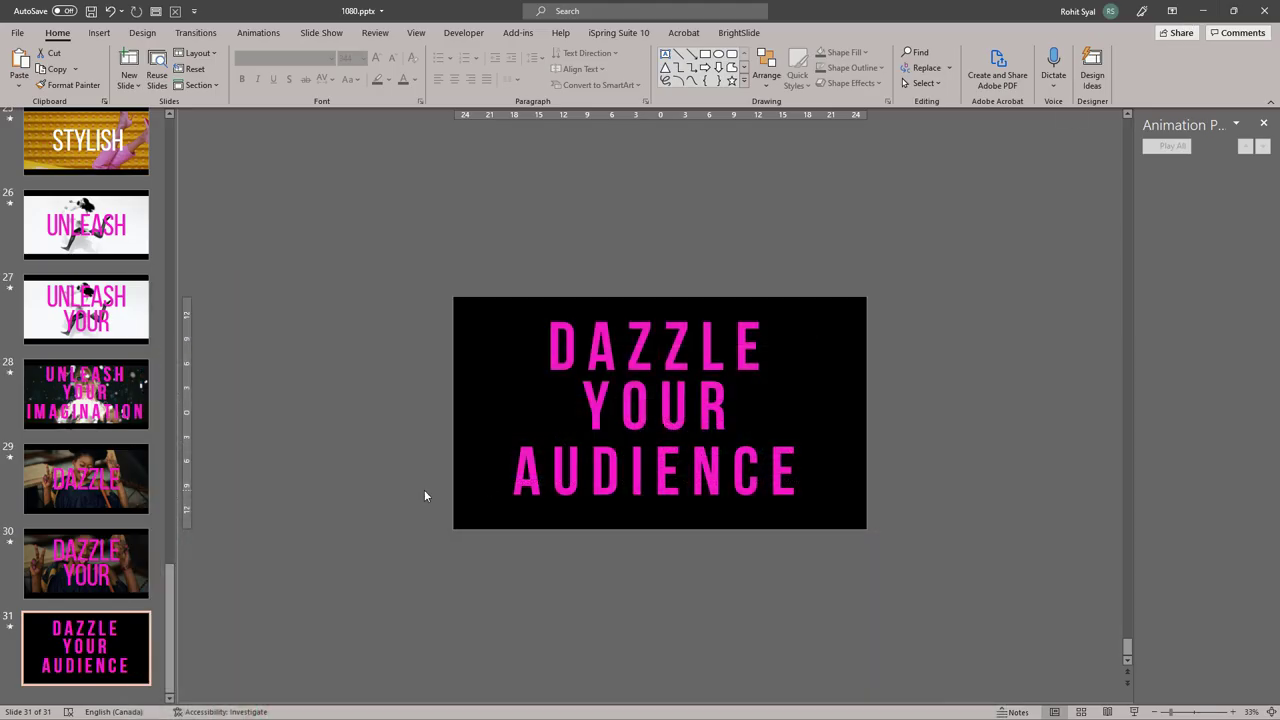
{"action": "key", "text": "ctrl+v"}
{"action": "left_click_drag", "start_coordinate": [484, 295], "coordinate": [453, 275]}
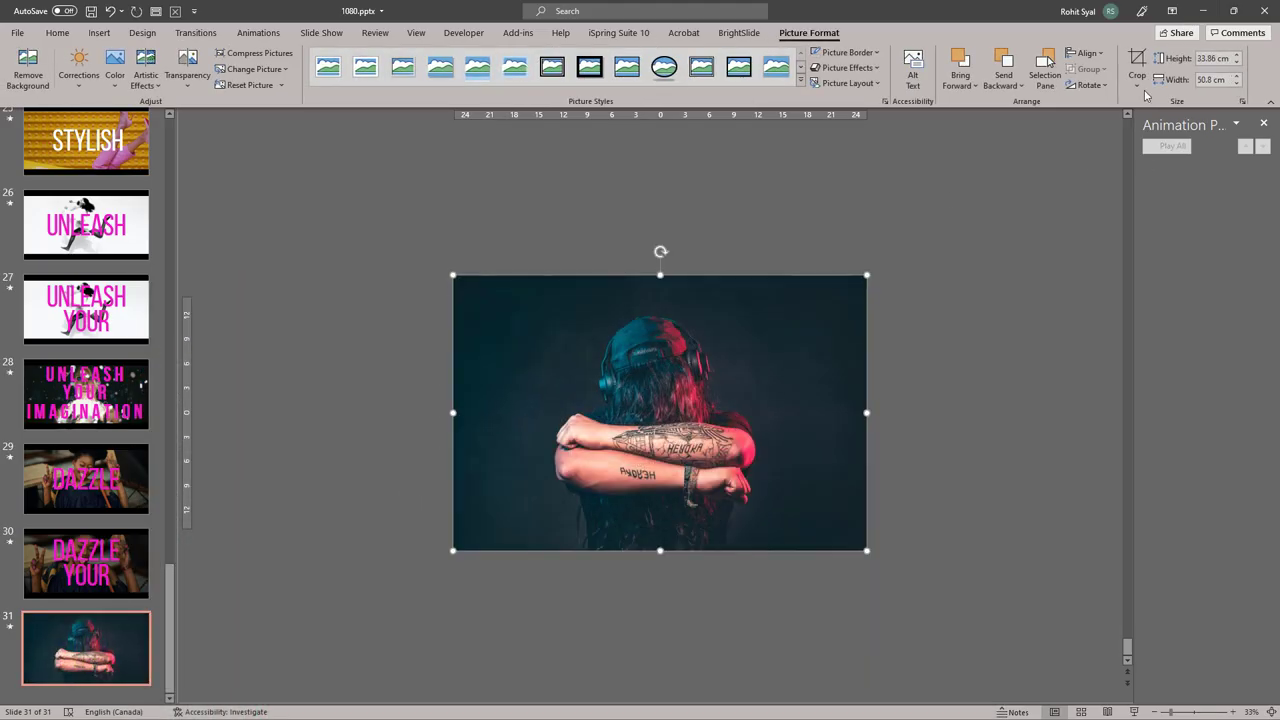
{"action": "left_click", "coordinate": [1137, 82]}
{"action": "mouse_move", "coordinate": [1168, 142]}
{"action": "left_click", "coordinate": [1251, 372]}
{"action": "left_click", "coordinate": [940, 360]}
- Send the crossed-arms photo on slide 31 behind the text and black bars, and darken it with a Corrections preset
{"action": "right_click", "coordinate": [508, 334]}
{"action": "left_click", "coordinate": [550, 486]}
{"action": "left_click", "coordinate": [482, 400]}
{"action": "left_click", "coordinate": [464, 390]}
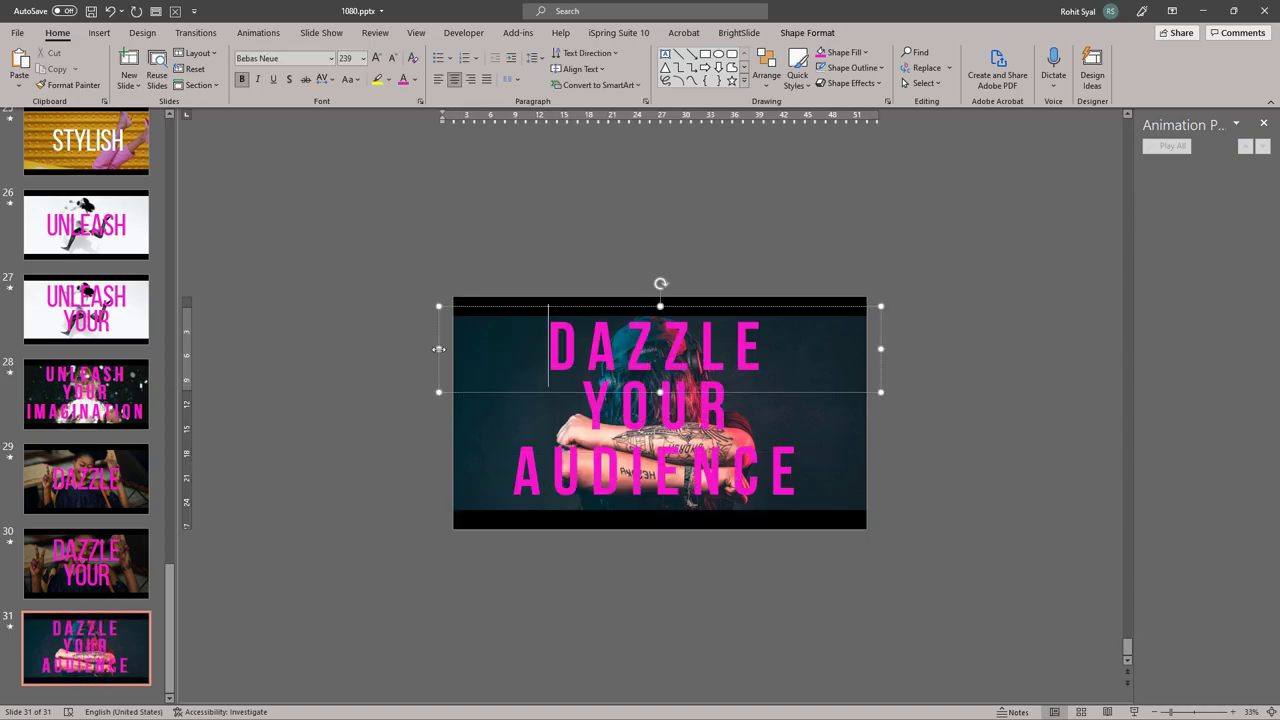
{"action": "double_click", "coordinate": [463, 406]}
{"action": "left_click", "coordinate": [78, 68]}
{"action": "left_click", "coordinate": [114, 255]}
{"action": "left_click", "coordinate": [349, 411]}
- Narrow the UNLEASH text box on slide 27 and enlarge the background picture evenly beyond the slide edges
{"action": "left_click", "coordinate": [115, 325]}
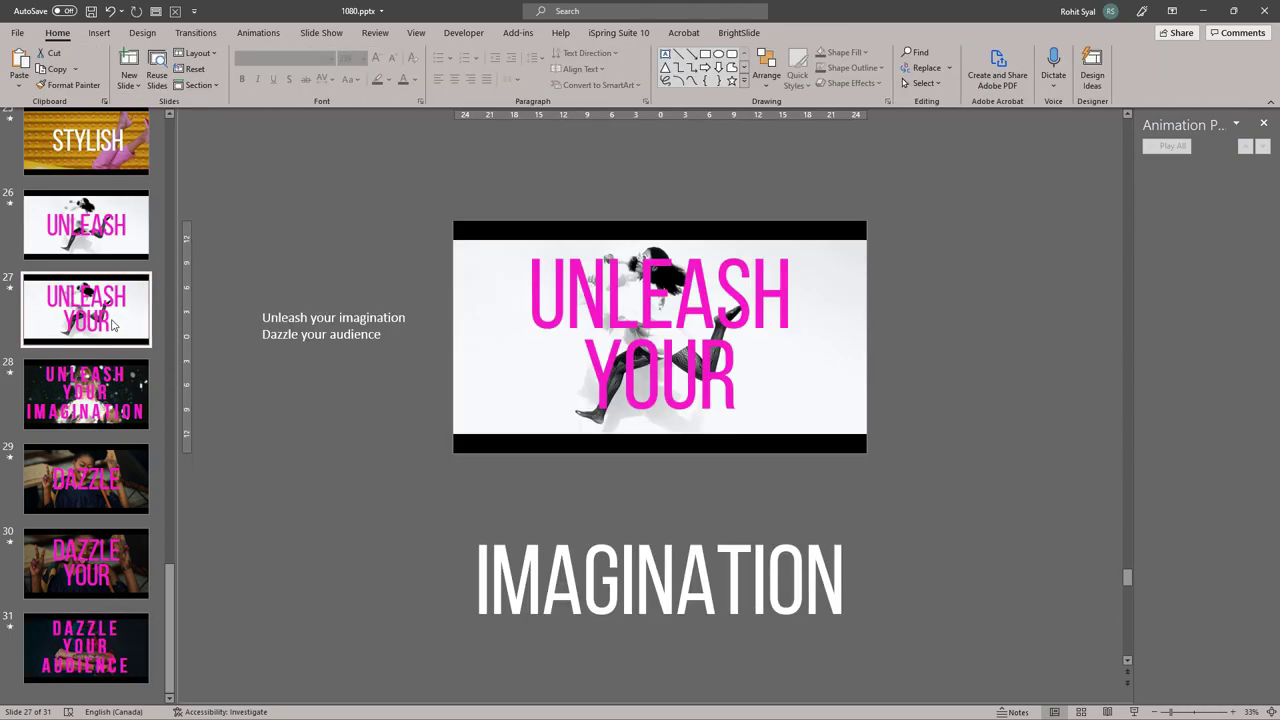
{"action": "left_click", "coordinate": [479, 334]}
{"action": "left_click", "coordinate": [465, 290]}
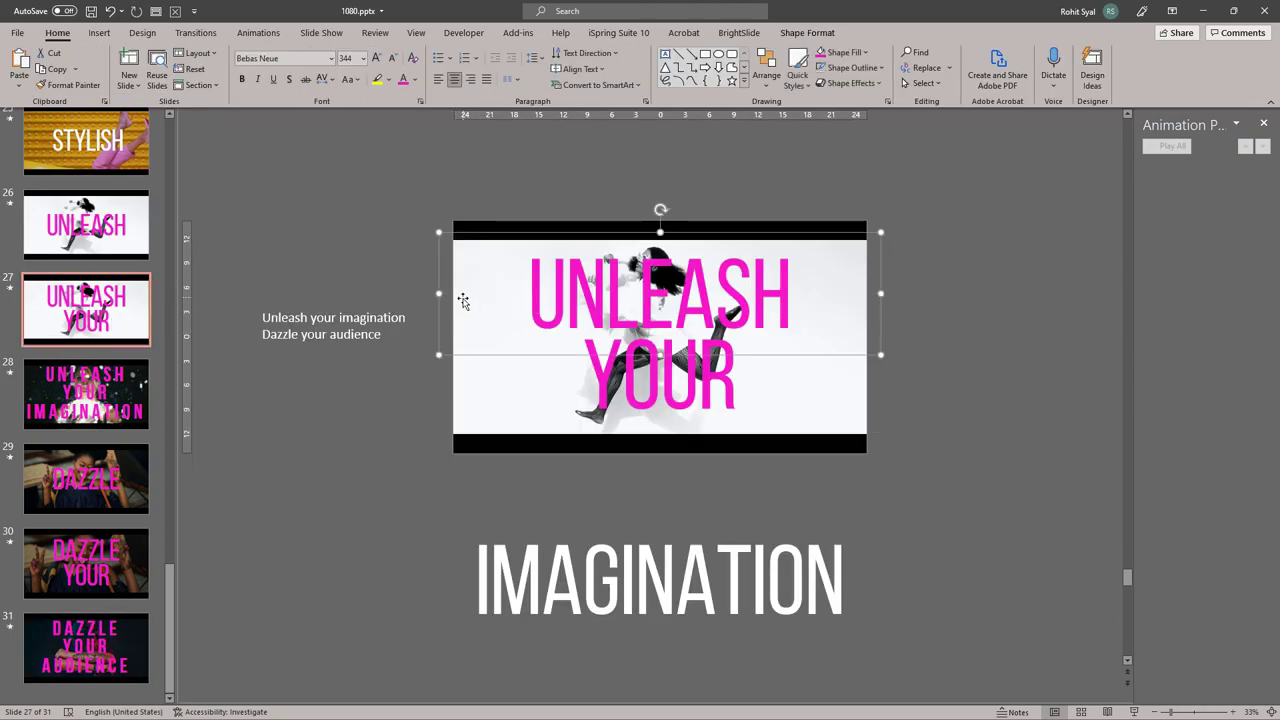
{"action": "left_click_drag", "start_coordinate": [433, 294], "coordinate": [499, 294]}
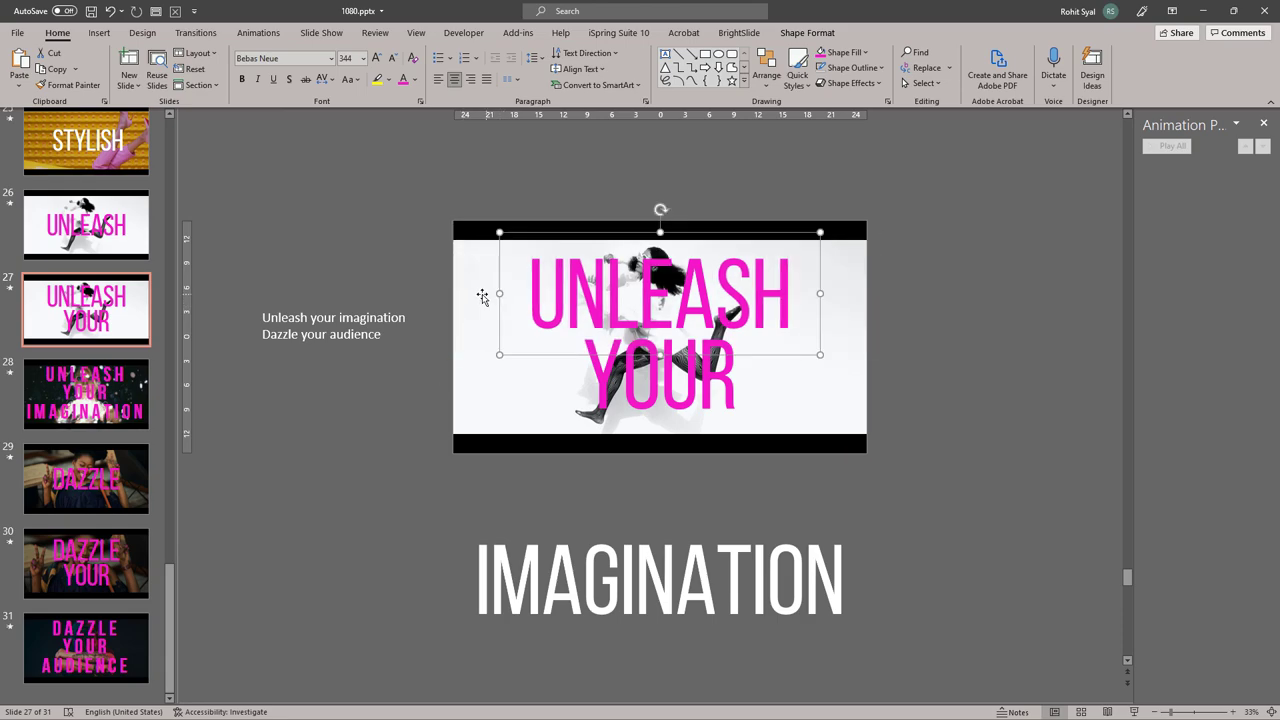
{"action": "left_click", "coordinate": [466, 278]}
{"action": "left_click_drag", "start_coordinate": [452, 221], "coordinate": [387, 184]}
{"action": "left_click", "coordinate": [316, 231]}
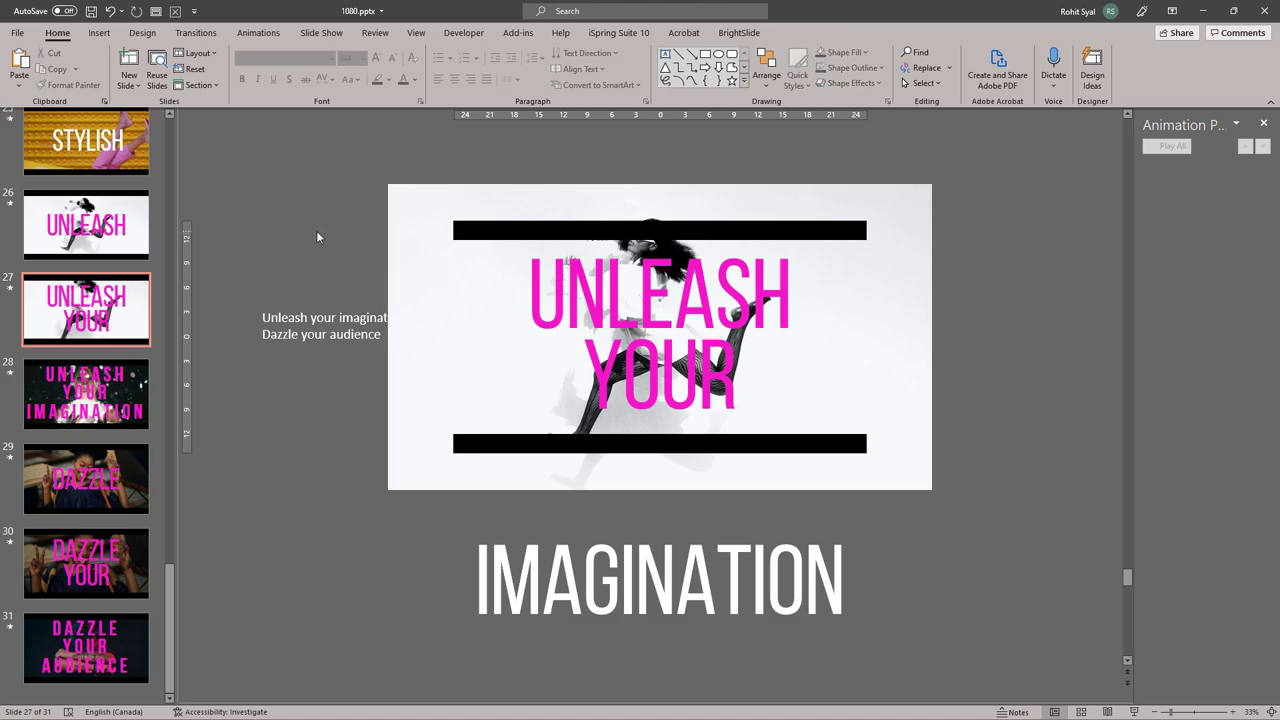
- Check the transition settings of slides 29 to 31, and review the whole sequence in Slide Sorter view
{"action": "left_click", "coordinate": [86, 479]}
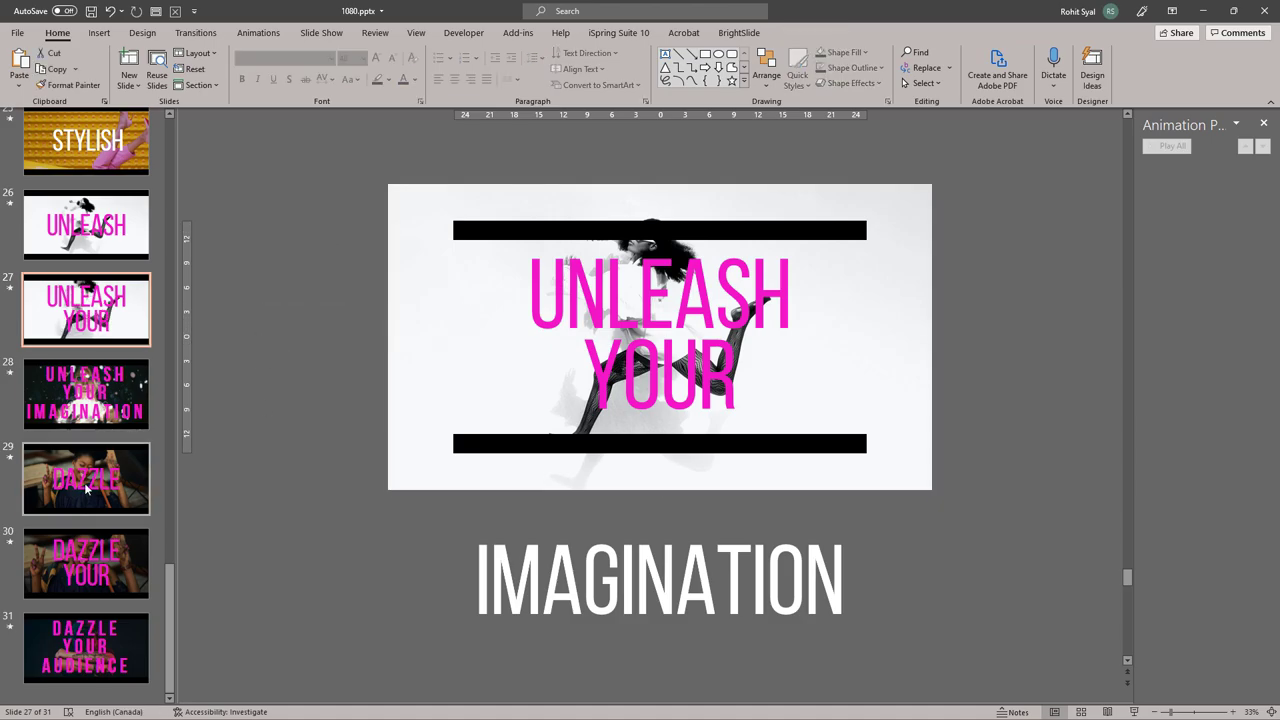
{"action": "left_click", "coordinate": [196, 32]}
{"action": "left_click", "coordinate": [84, 570]}
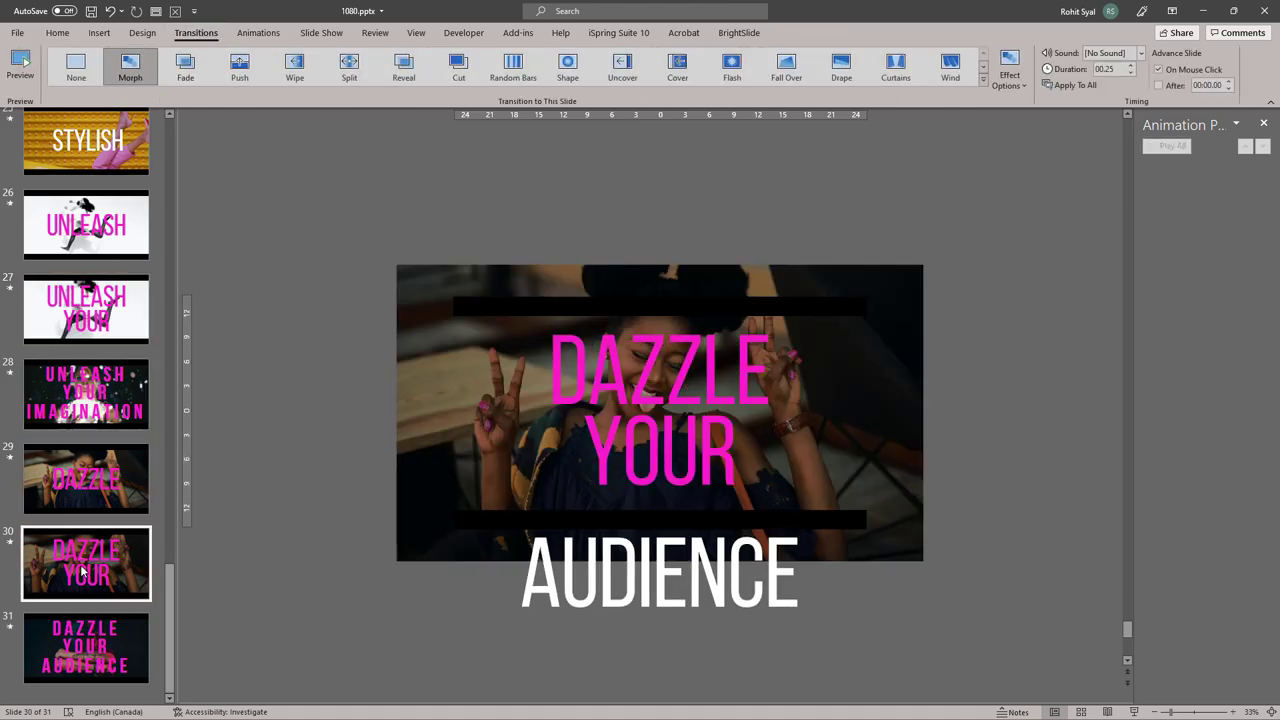
{"action": "left_click", "coordinate": [97, 665]}
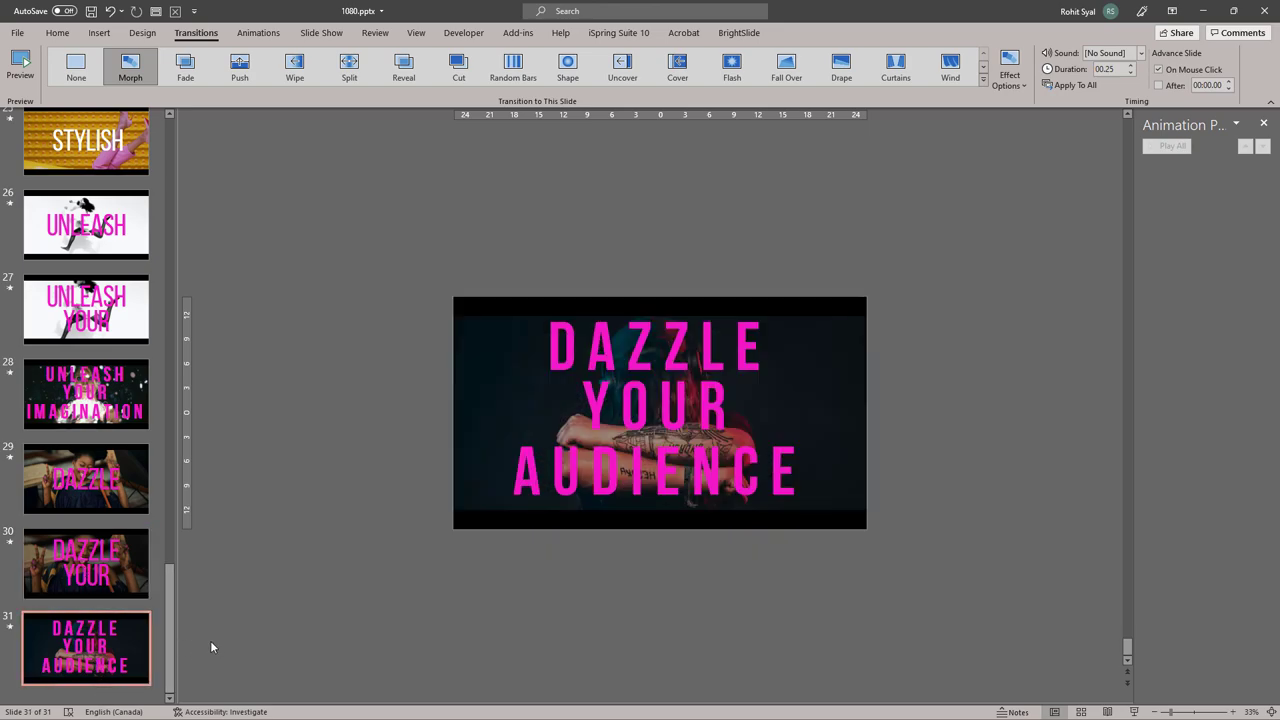
{"action": "left_click", "coordinate": [1080, 711]}
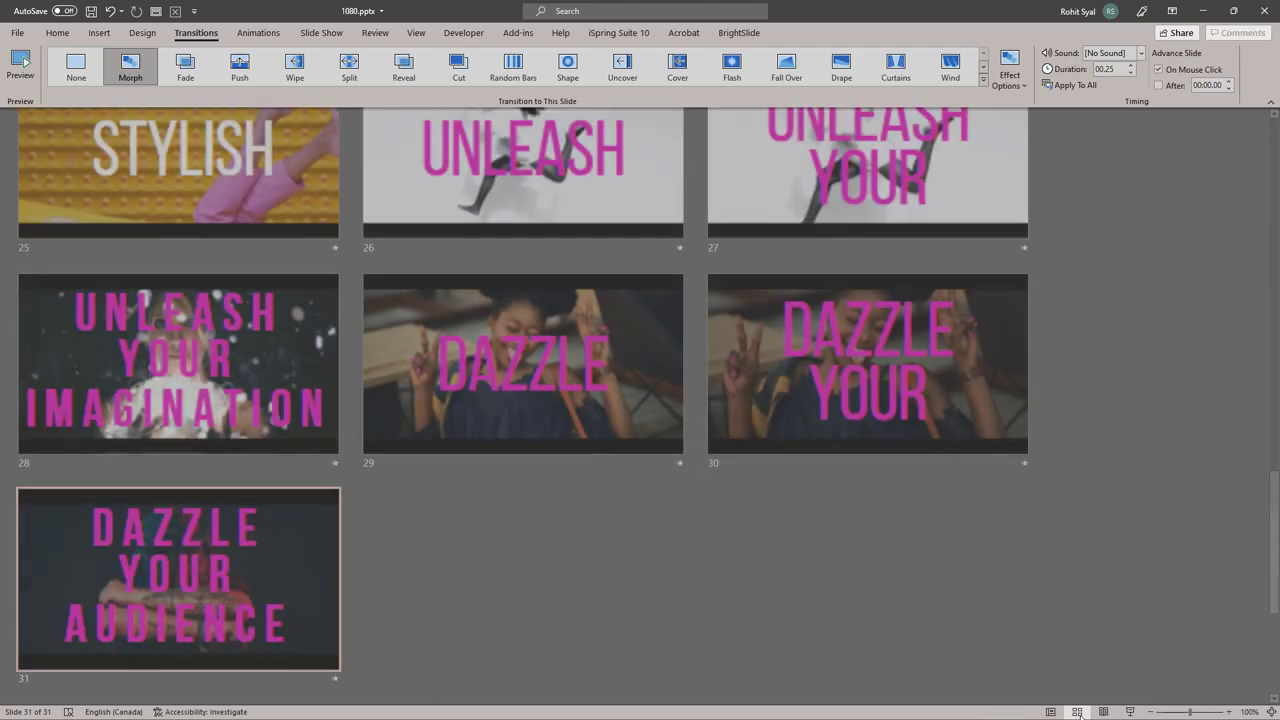
{"action": "scroll", "coordinate": [693, 490], "scroll_direction": "down", "scroll_amount": 3}
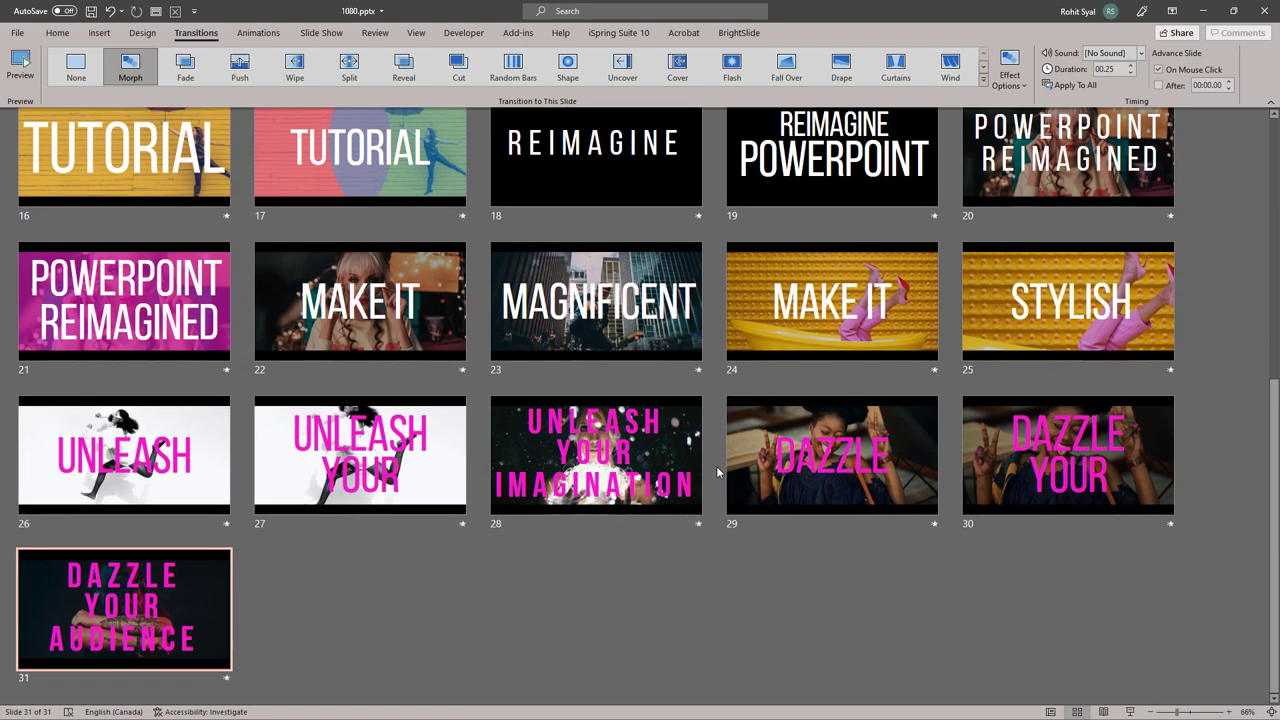
{"action": "scroll", "coordinate": [716, 468], "scroll_direction": "up", "scroll_amount": 5}
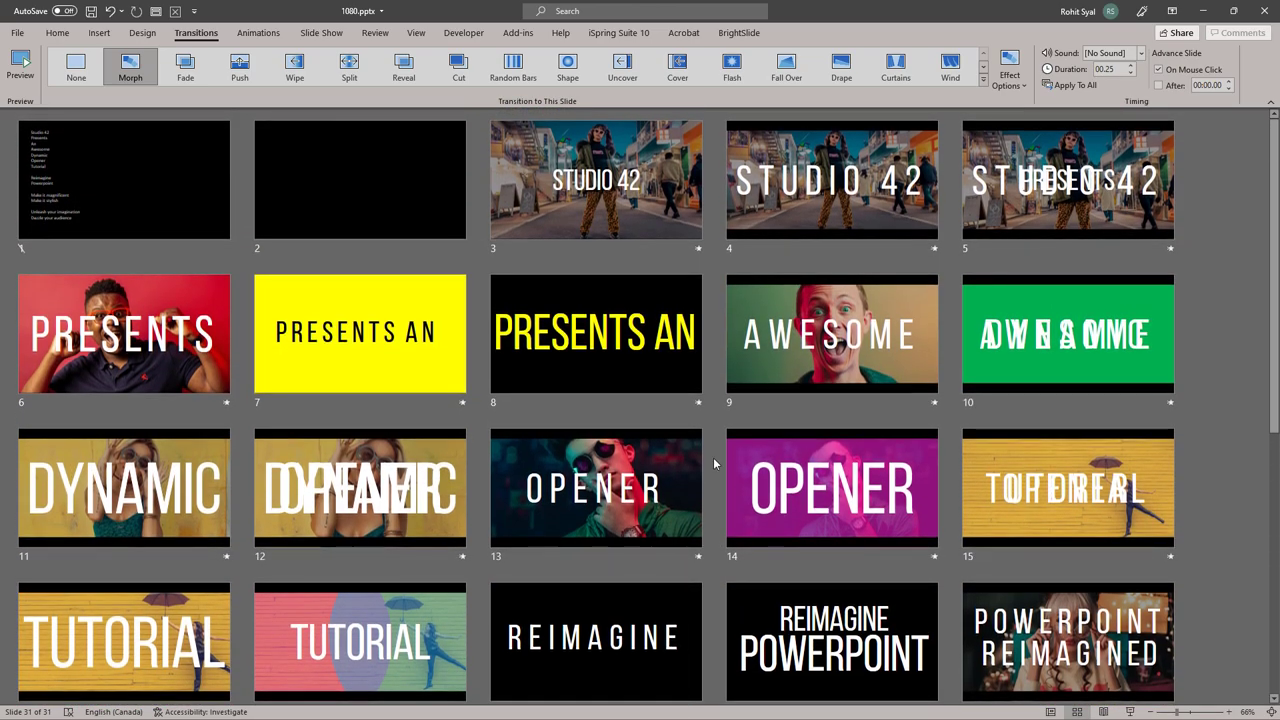
{"action": "scroll", "coordinate": [626, 283], "scroll_direction": "down", "scroll_amount": 5}
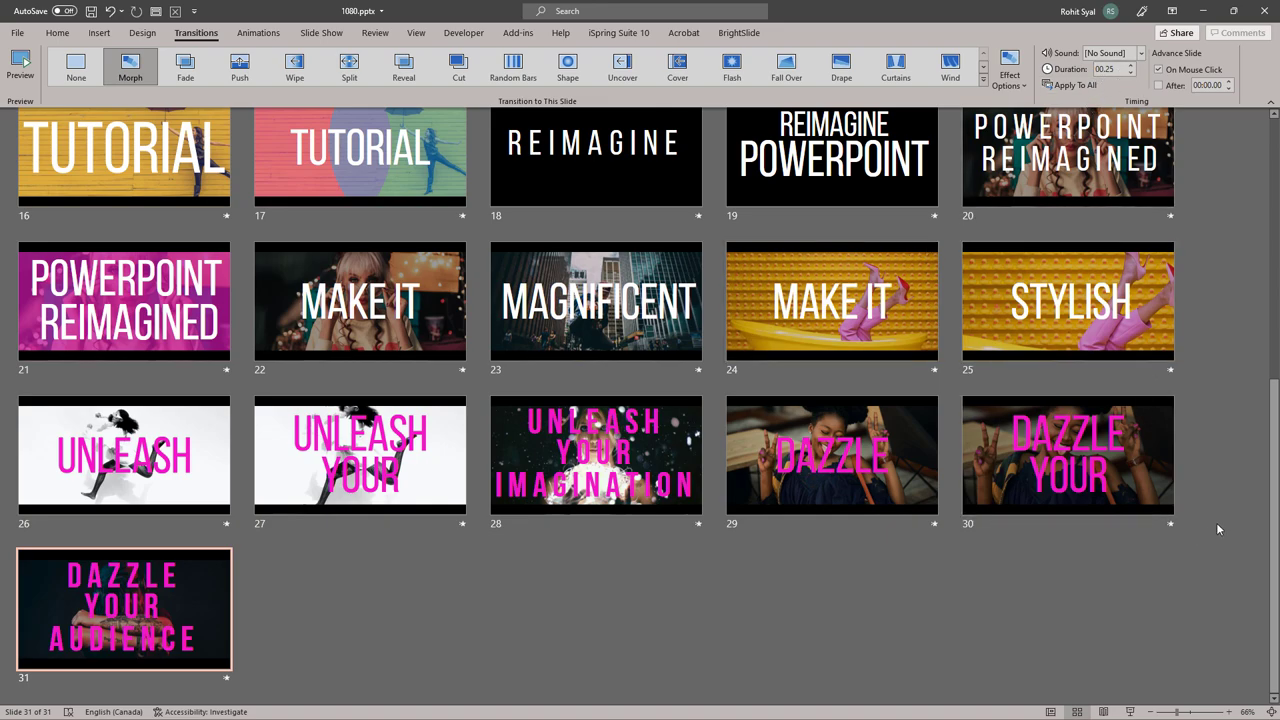
{"action": "scroll", "coordinate": [1216, 522], "scroll_direction": "up", "scroll_amount": 5}
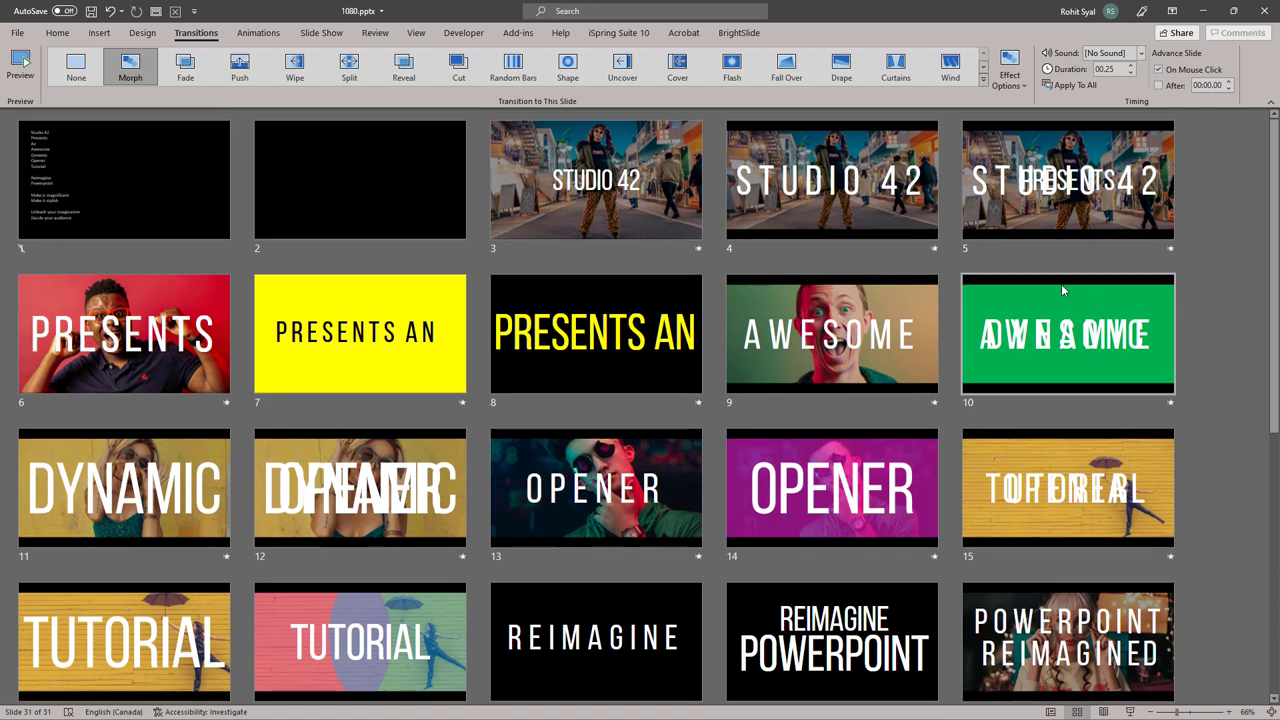
- Select all slides, turn off advancing on mouse click and make them advance automatically after 00:00.00
{"action": "left_click", "coordinate": [654, 207]}
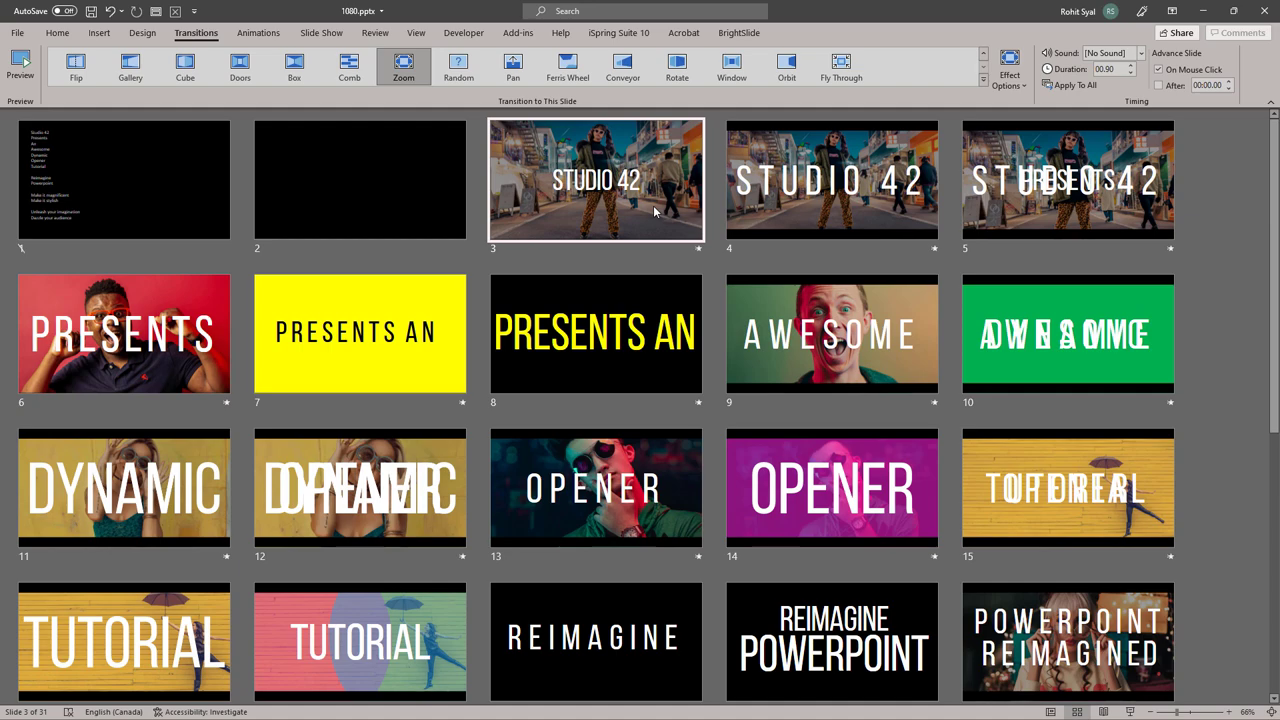
{"action": "key", "text": "ctrl+a"}
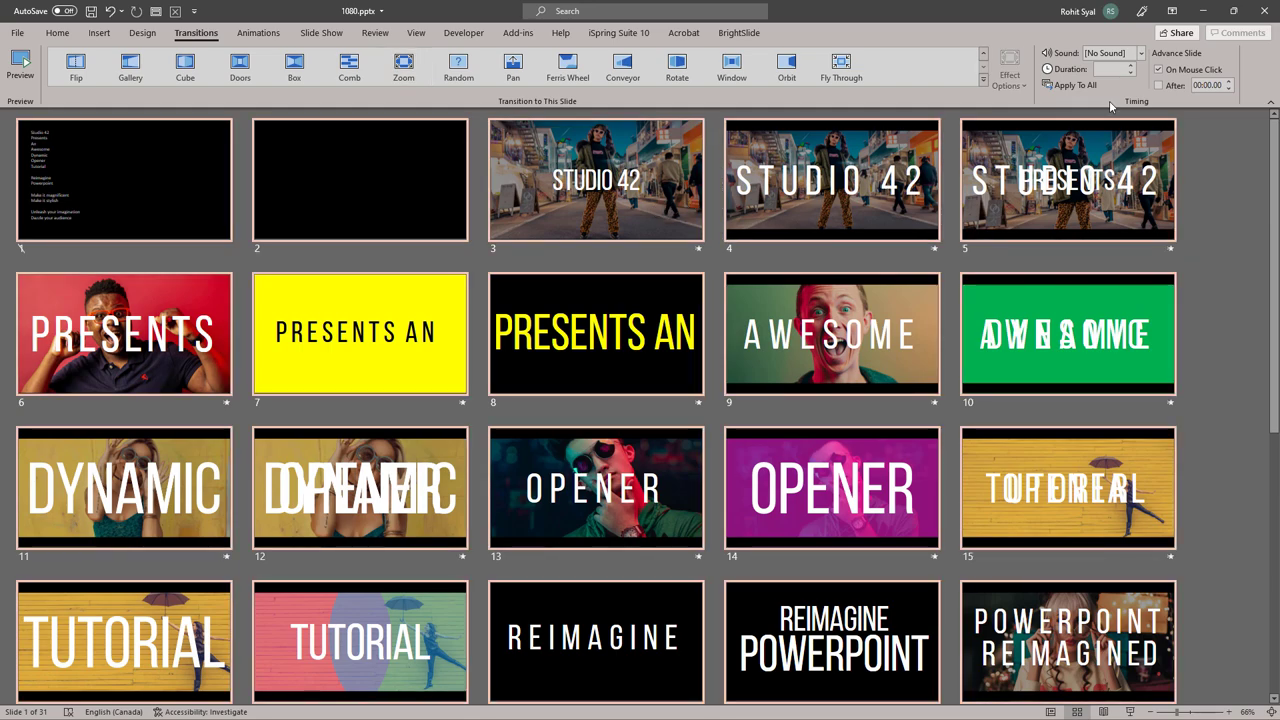
{"action": "left_click", "coordinate": [1157, 70]}
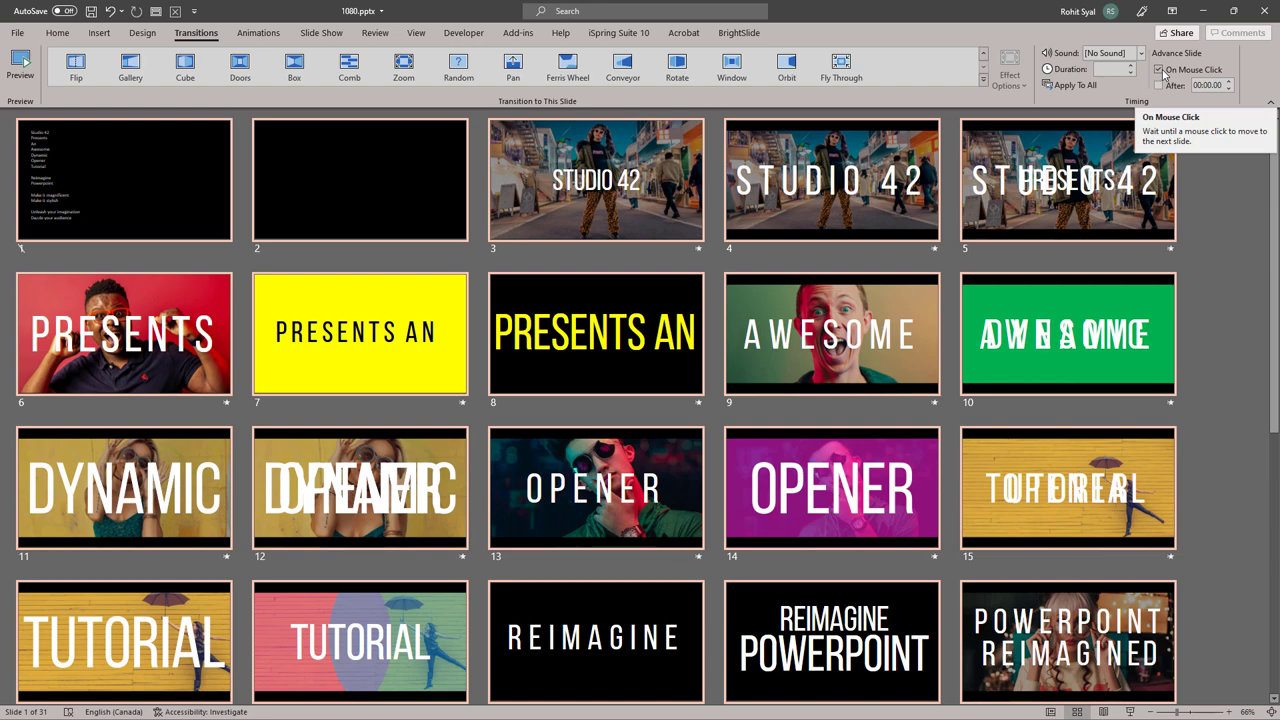
{"action": "left_click", "coordinate": [1159, 86]}
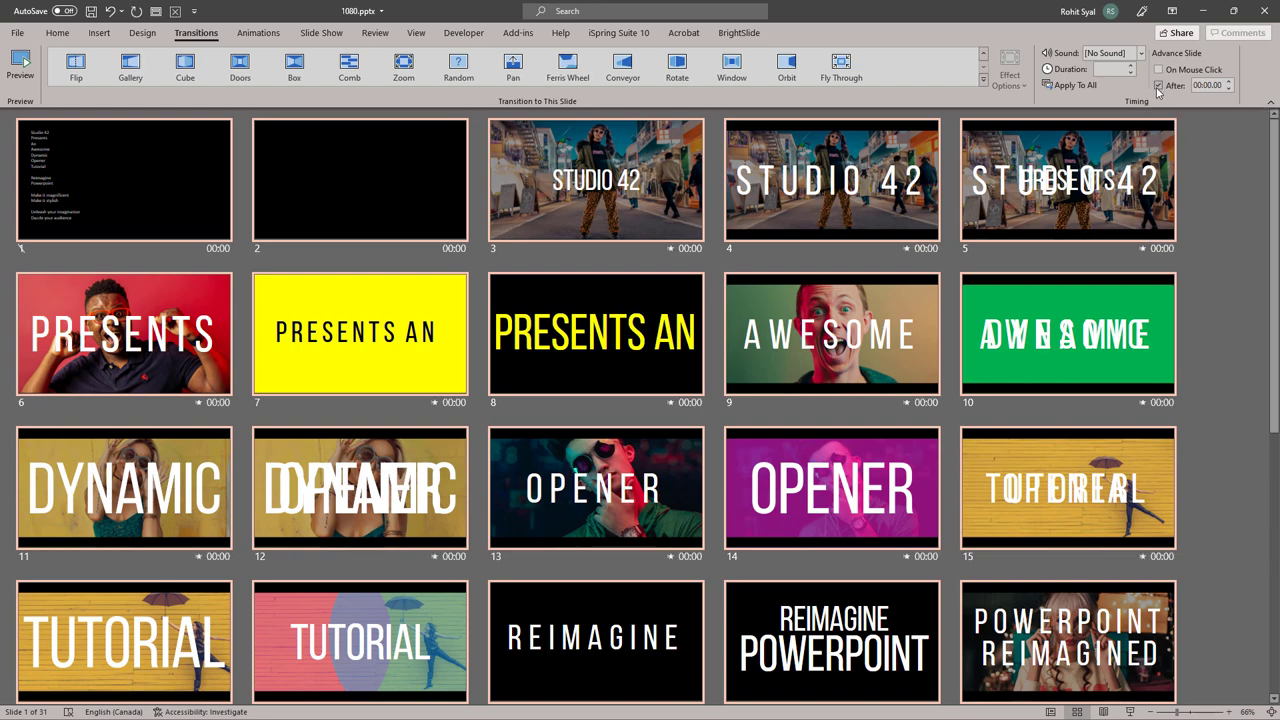
{"action": "left_click", "coordinate": [1229, 82]}
{"action": "double_click", "coordinate": [1219, 85]}
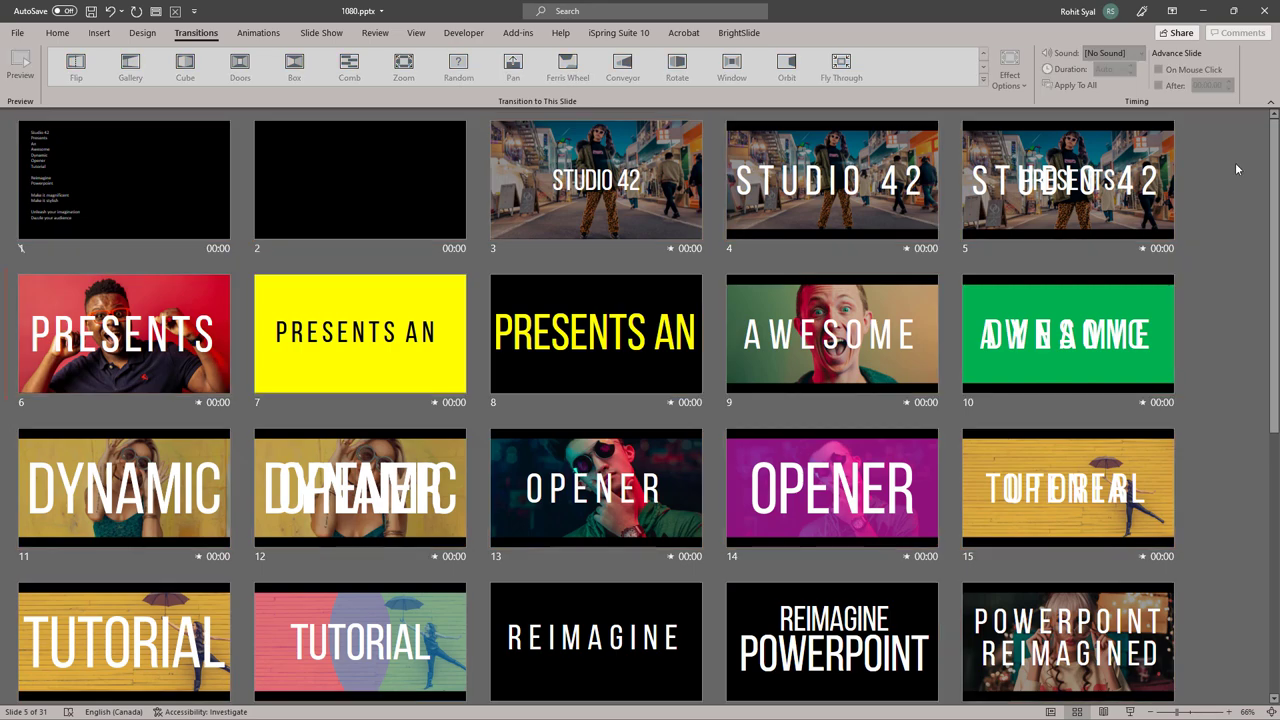
- Play the slide show from the blank slide 2 through the final slide, exit it, and go back to slide 4 in Normal view
{"action": "left_click", "coordinate": [850, 190]}
{"action": "left_click", "coordinate": [645, 199]}
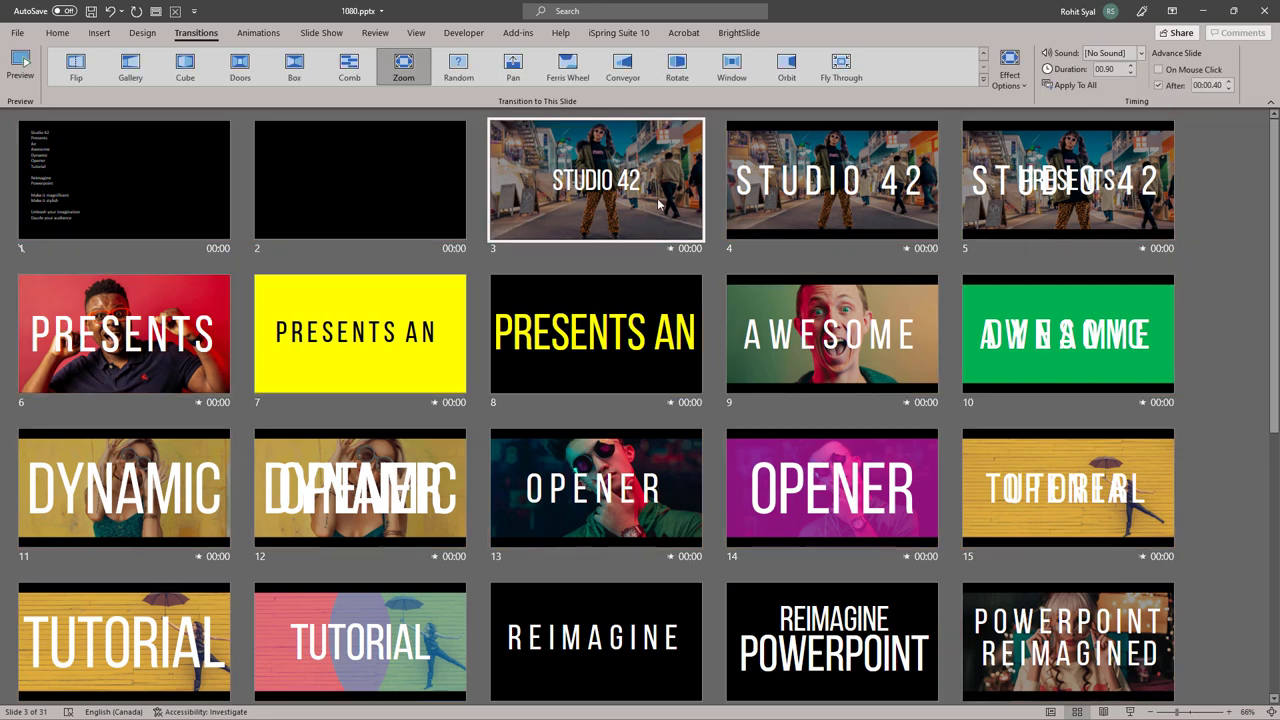
{"action": "left_click", "coordinate": [362, 193]}
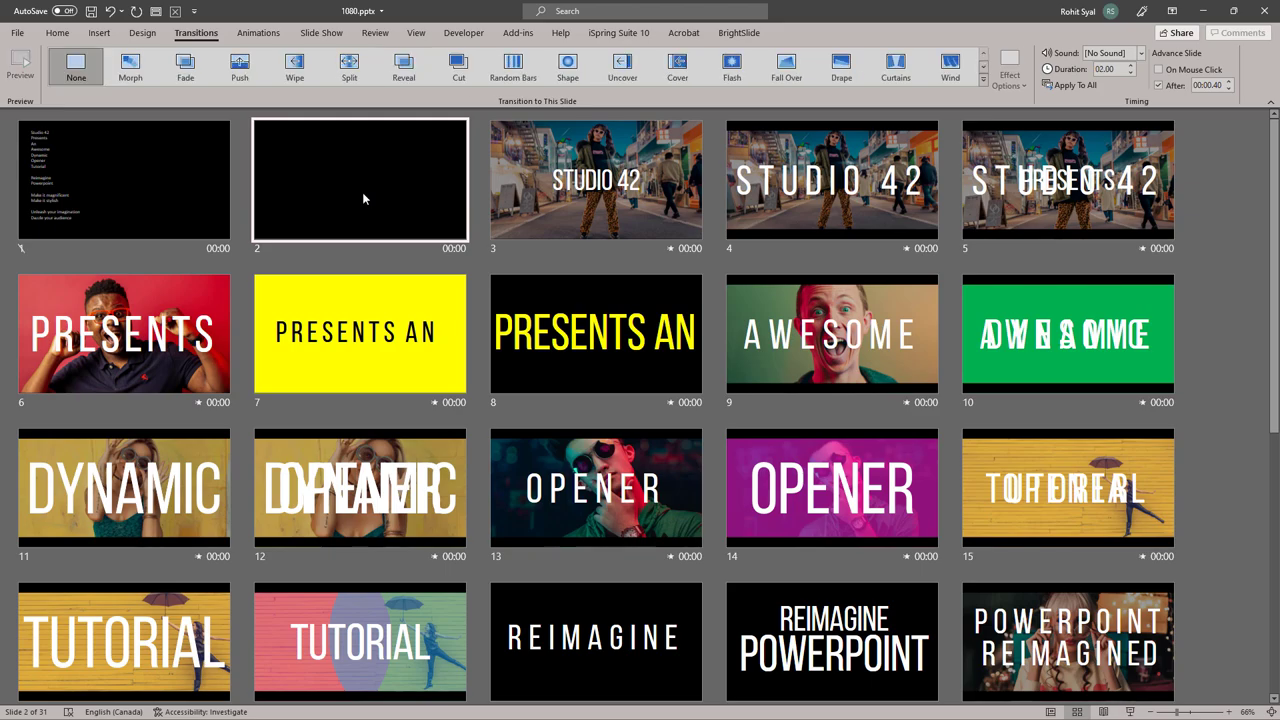
{"action": "double_click", "coordinate": [362, 192]}
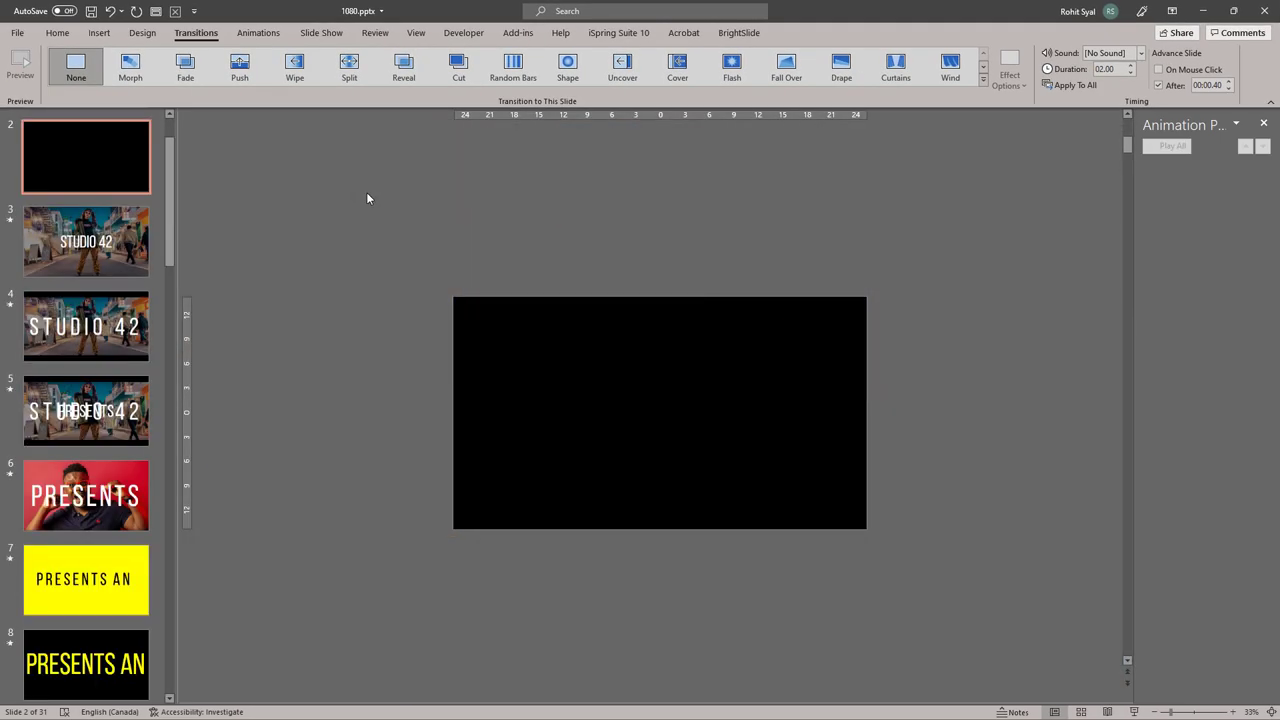
{"action": "left_click", "coordinate": [1133, 711]}
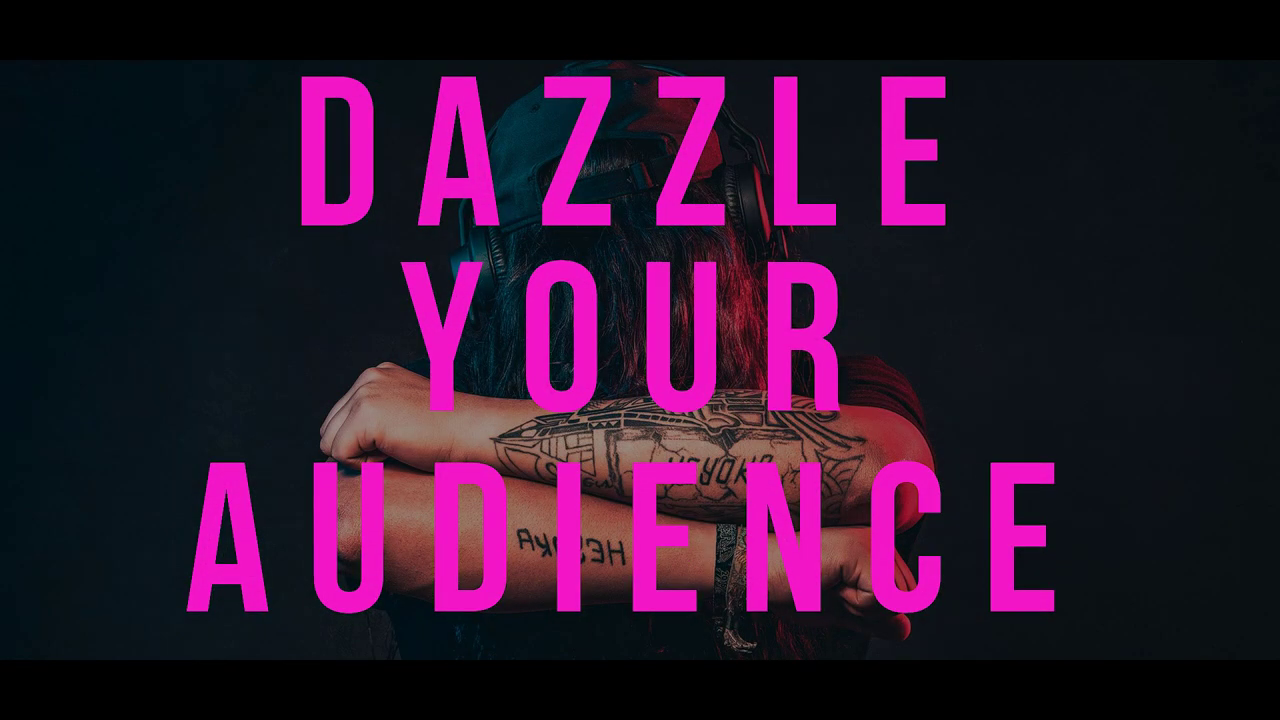
{"action": "key", "text": "Escape"}
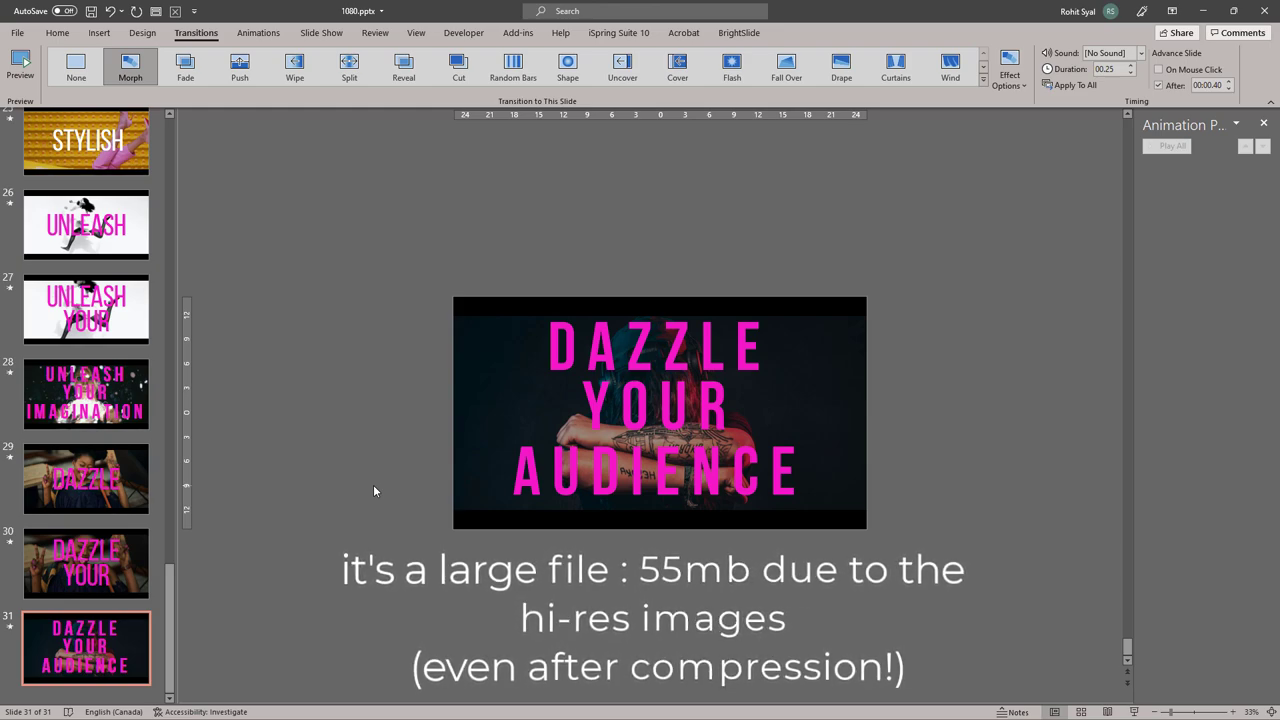
{"action": "left_click_drag", "start_coordinate": [169, 600], "coordinate": [129, 220]}
{"action": "left_click", "coordinate": [130, 250]}
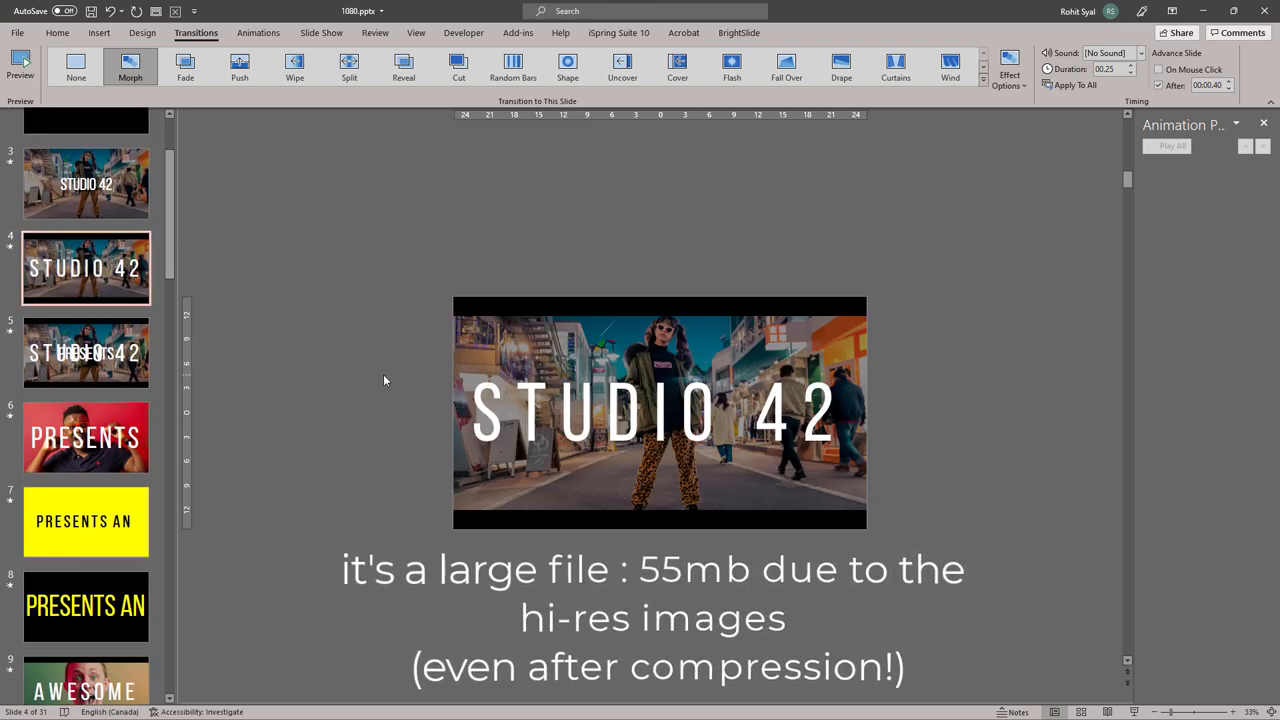